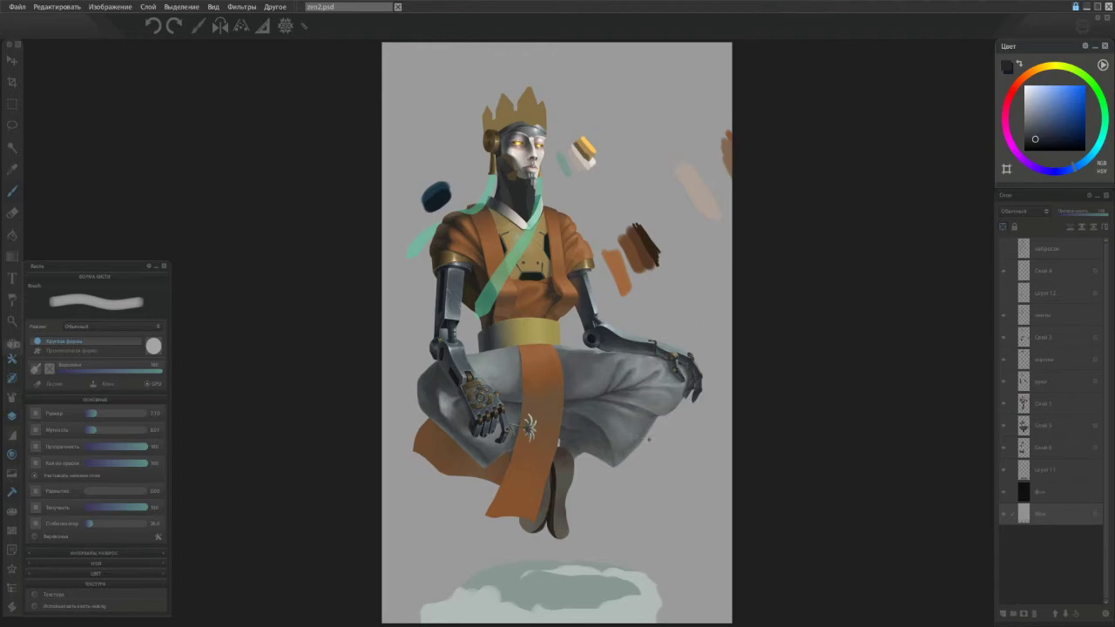
Paint a light blue-grey highlight along the upper edge of the thumb's tip segment on the hand resting on the knee
scroll(636, 433, "up", 4)
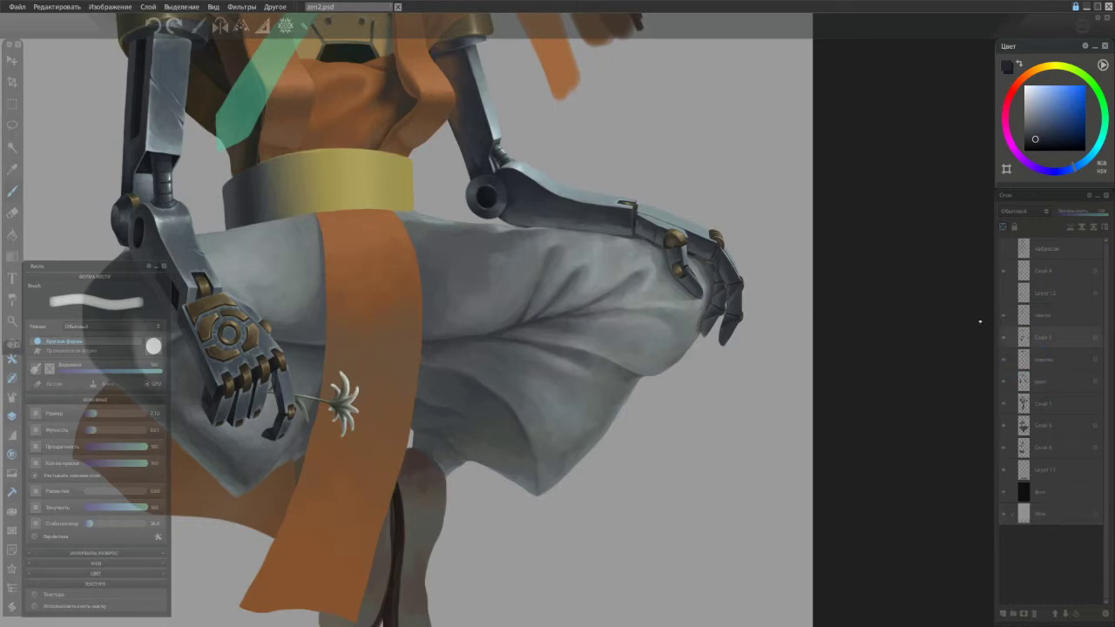
scroll(701, 261, "up", 5)
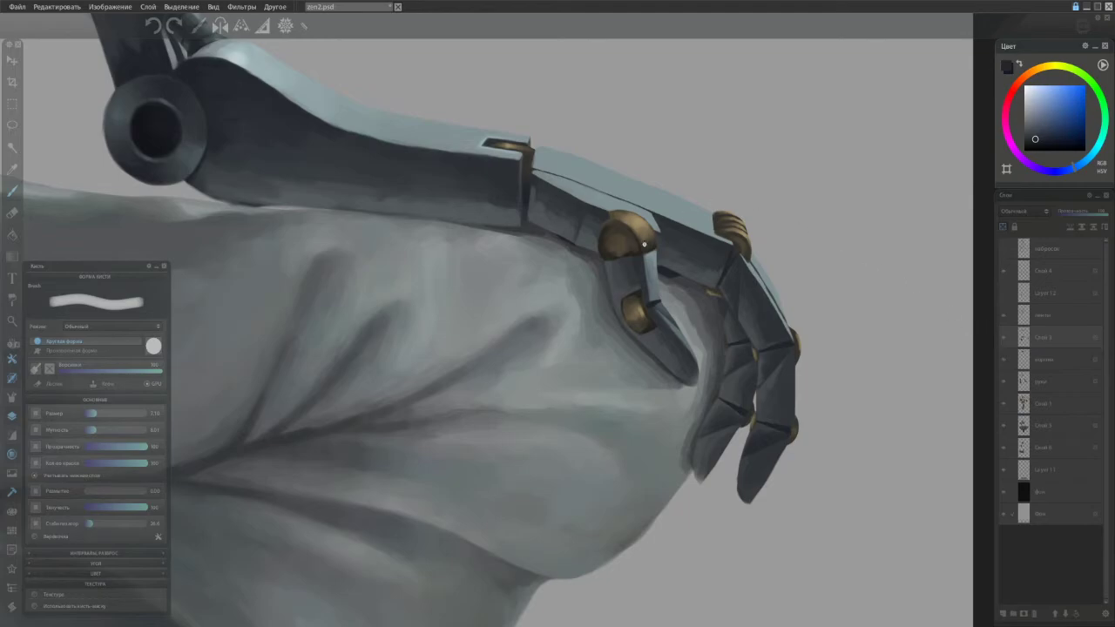
key("bracketright")
key("e")
key("bracketleft")
key("bracketleft")
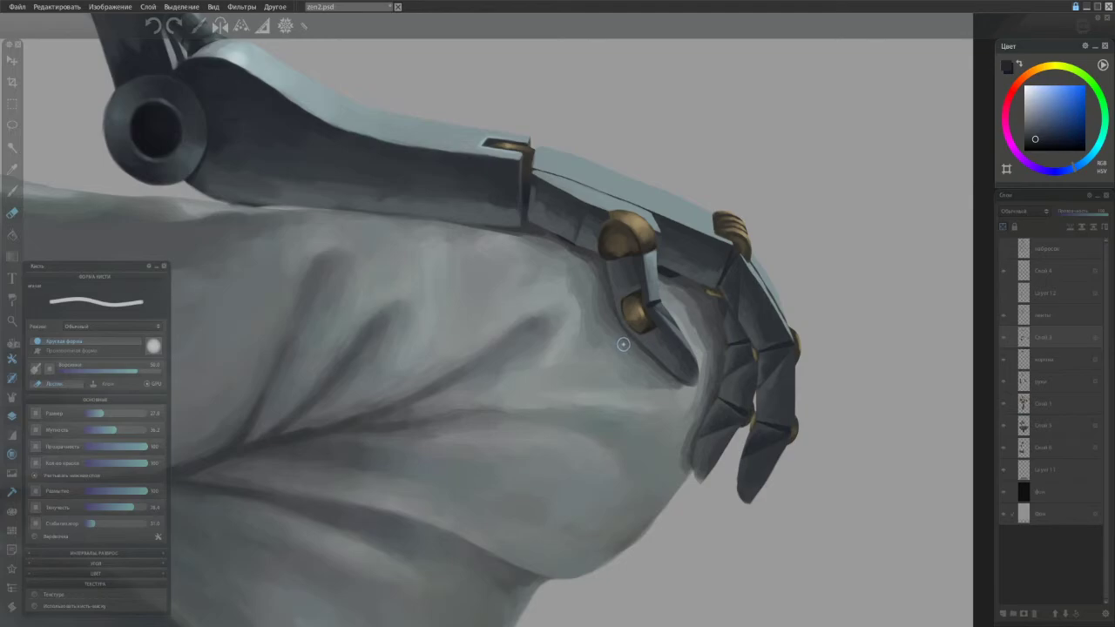
key("b")
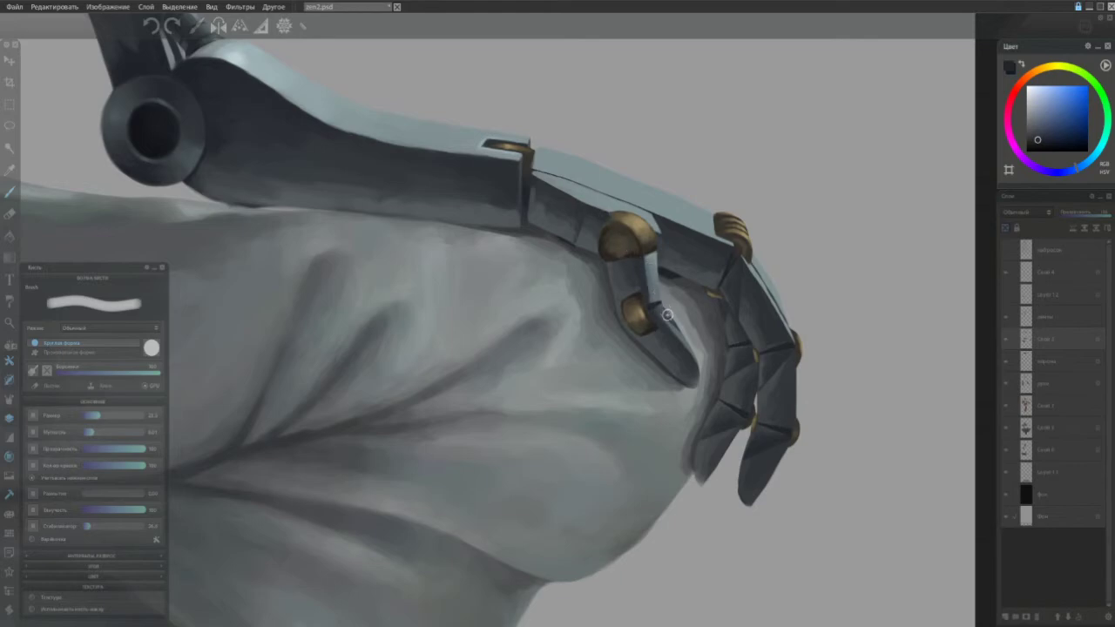
left_click(662, 252, "ctrl")
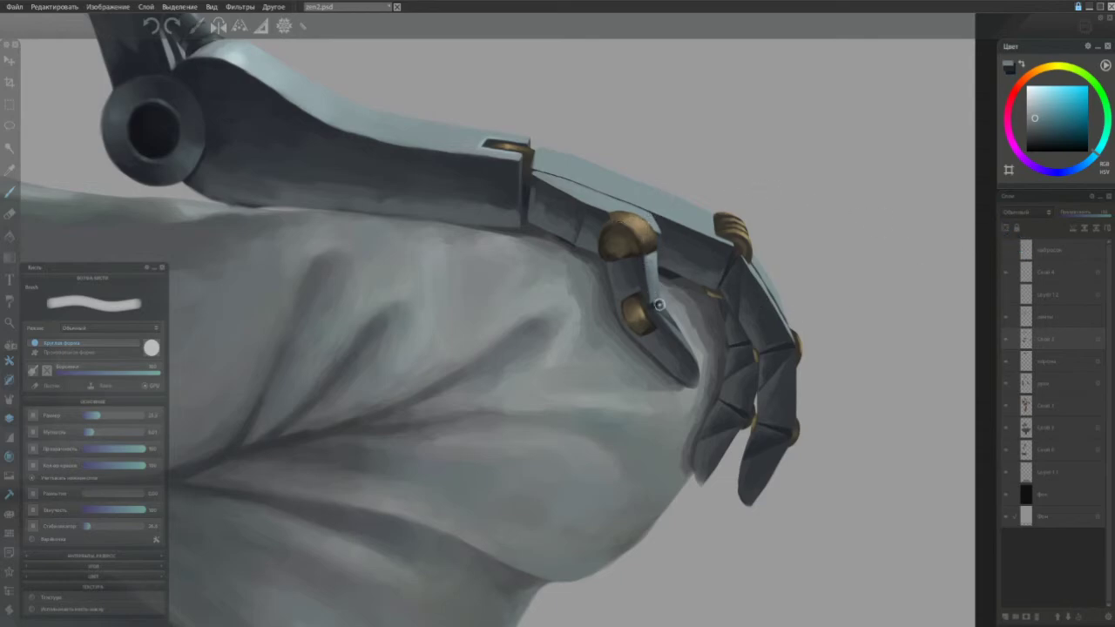
key("bracketleft")
left_click(696, 334, "alt")
left_click_drag(693, 341, 662, 311)
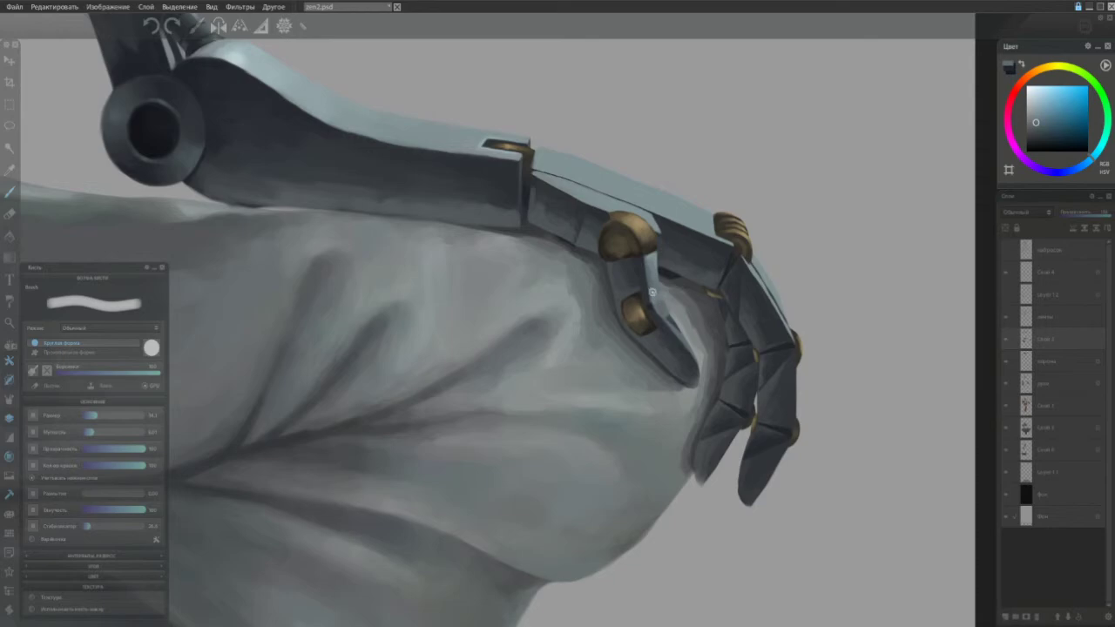
Paint a small rounded blue-grey joint where the highlighted edges of the two thumb segments meet beside the brass ball
left_click(657, 304, "ctrl")
scroll(611, 277, "down", 4)
scroll(624, 287, "up", 3)
scroll(624, 288, "up", 1)
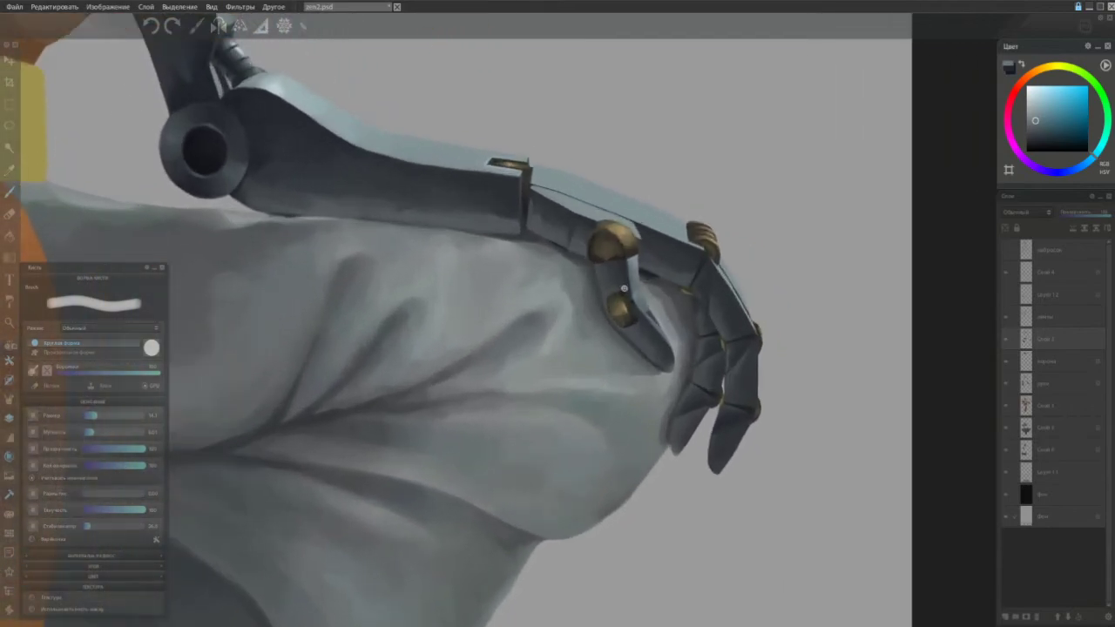
scroll(627, 287, "up", 2)
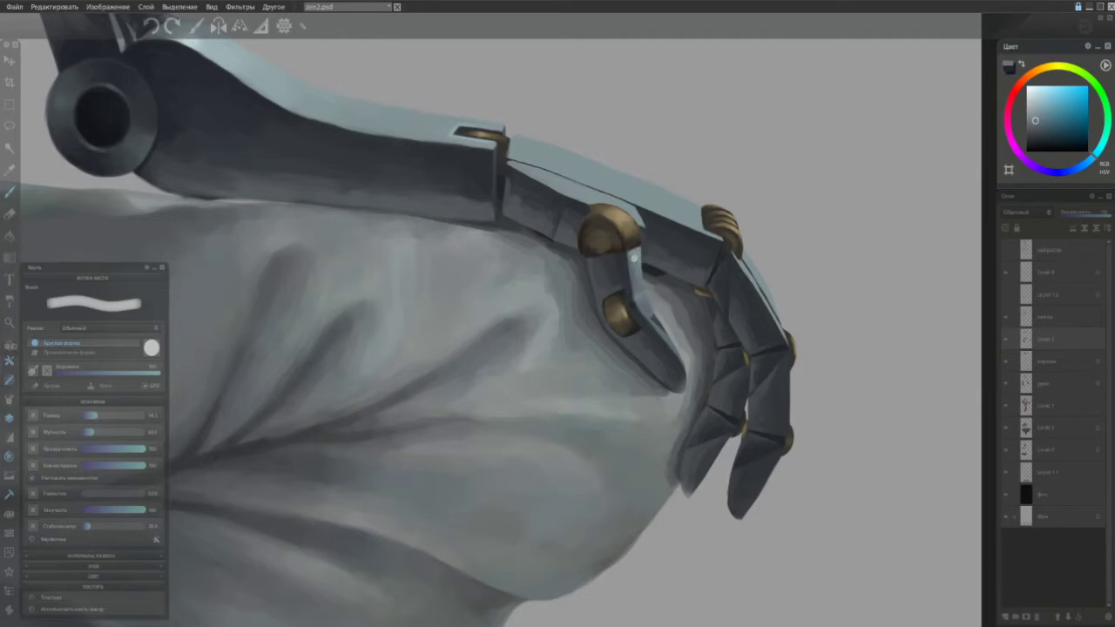
left_click(686, 240, "alt")
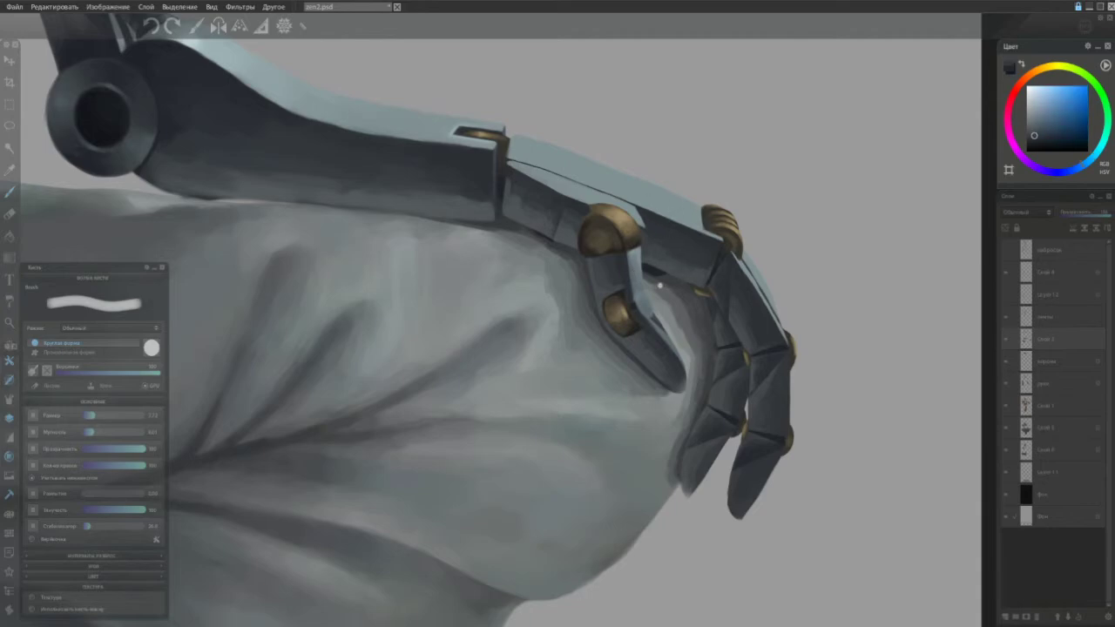
left_click(651, 321, "ctrl")
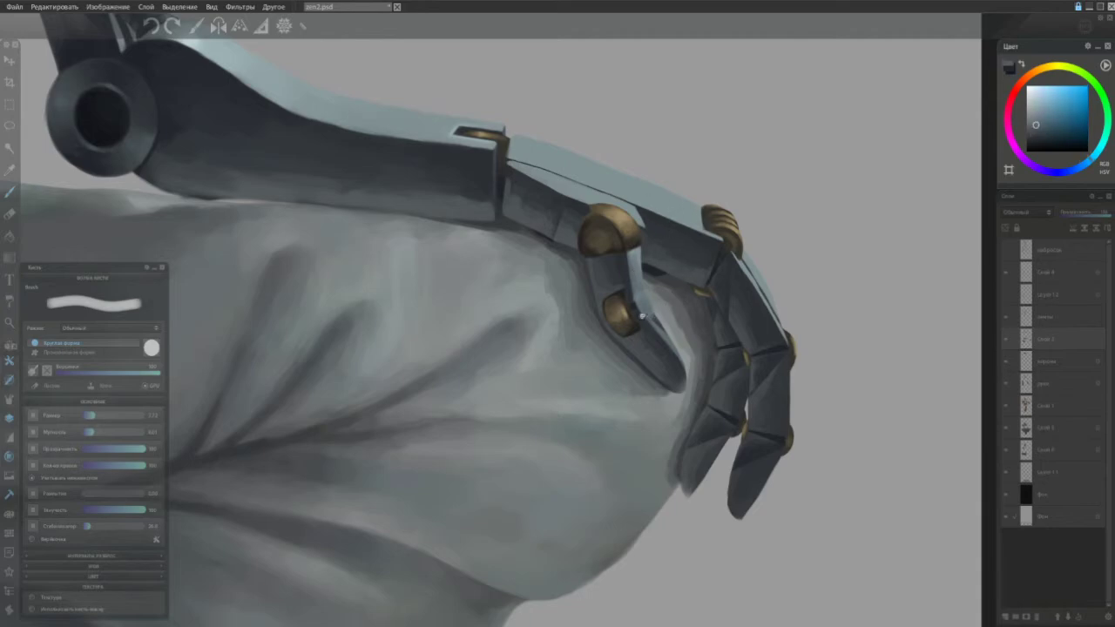
left_click(652, 318, "ctrl")
left_click(638, 298, "ctrl")
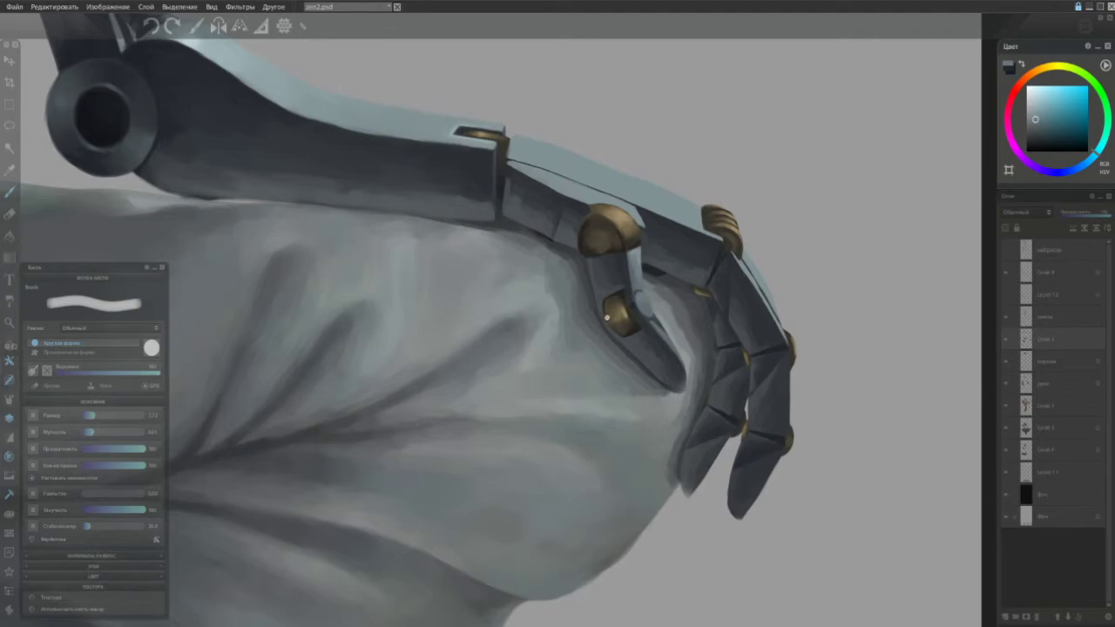
Paint a round dark blue-grey joint at the front finger's base knuckle and smooth the shading of its first segment
scroll(585, 289, "down", 4)
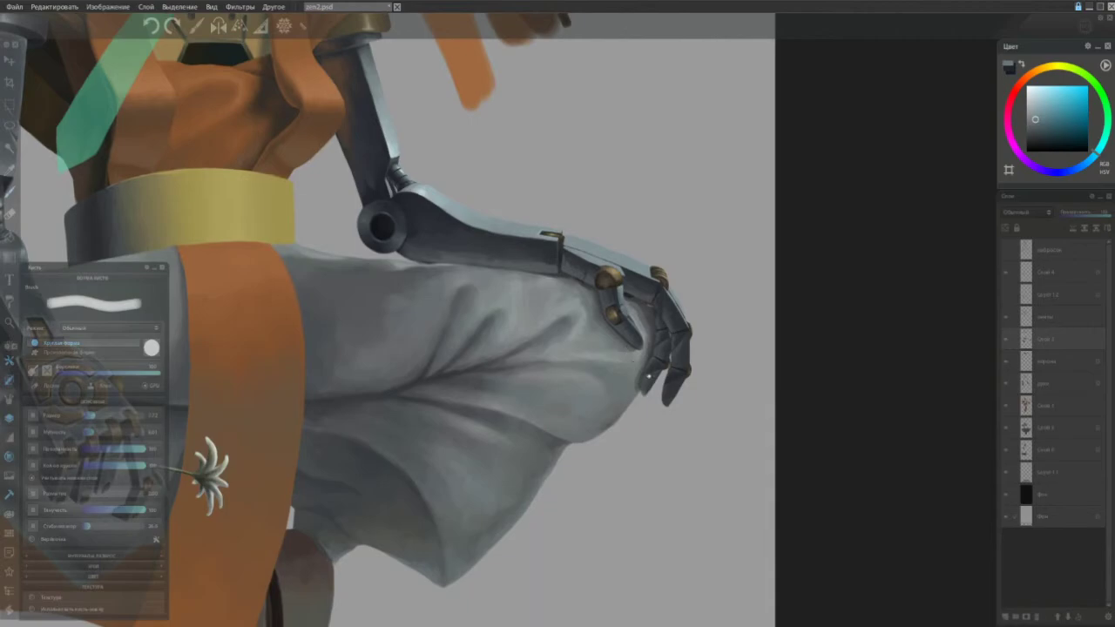
scroll(667, 340, "up", 5)
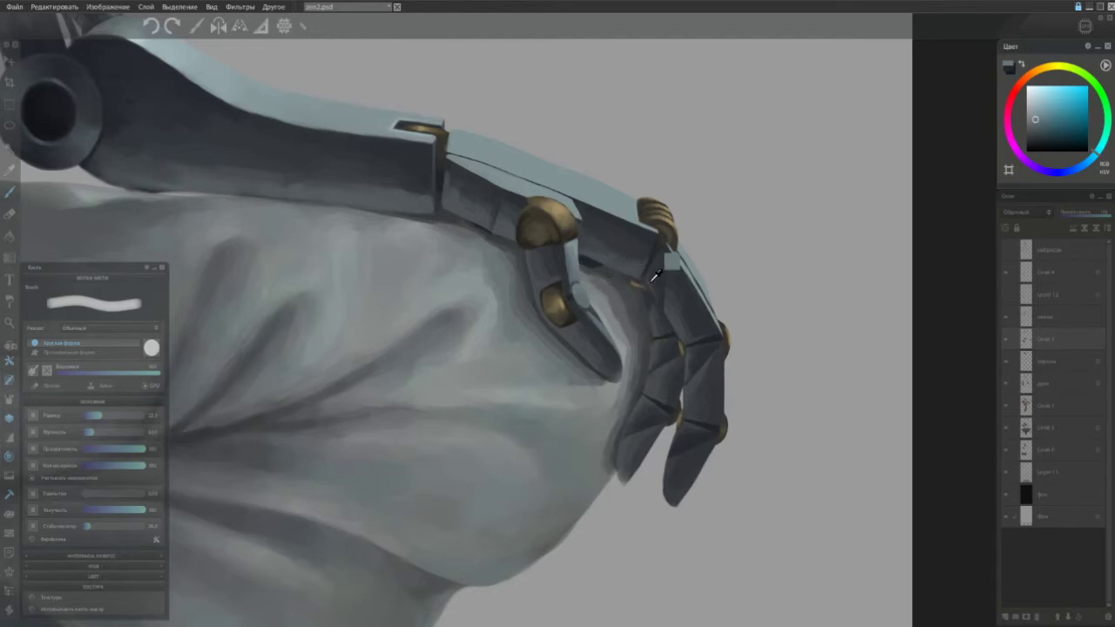
left_click(647, 279, "ctrl")
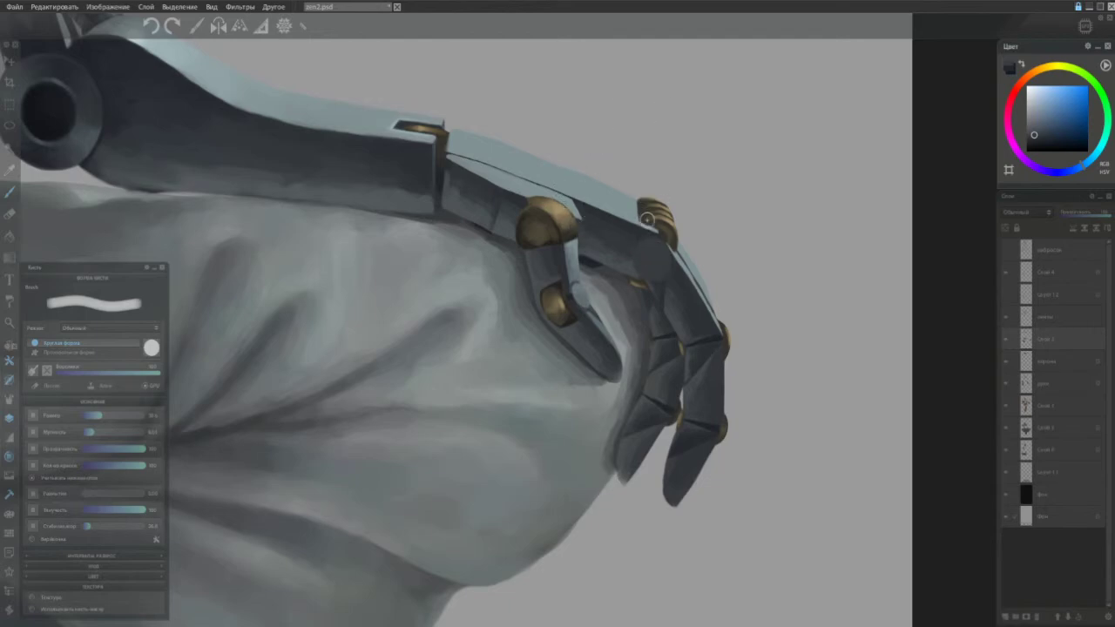
left_click(659, 276, "alt")
left_click_drag(662, 259, 671, 313)
left_click(665, 293, "alt")
left_click(686, 314, "alt")
left_click(688, 319, "alt")
mouse_move(671, 275)
left_mouse_down()
mouse_move(688, 320)
mouse_move(669, 251)
left_mouse_up()
Repaint the front finger's middle segment in sampled dark blue-grey tones to remove the faceted lines, undoing the last stroke
mouse_move(702, 345)
left_mouse_down()
mouse_move(707, 366)
mouse_move(719, 349)
left_mouse_up()
left_click(707, 359, "alt")
left_click(717, 359, "alt")
left_click(701, 378, "ctrl")
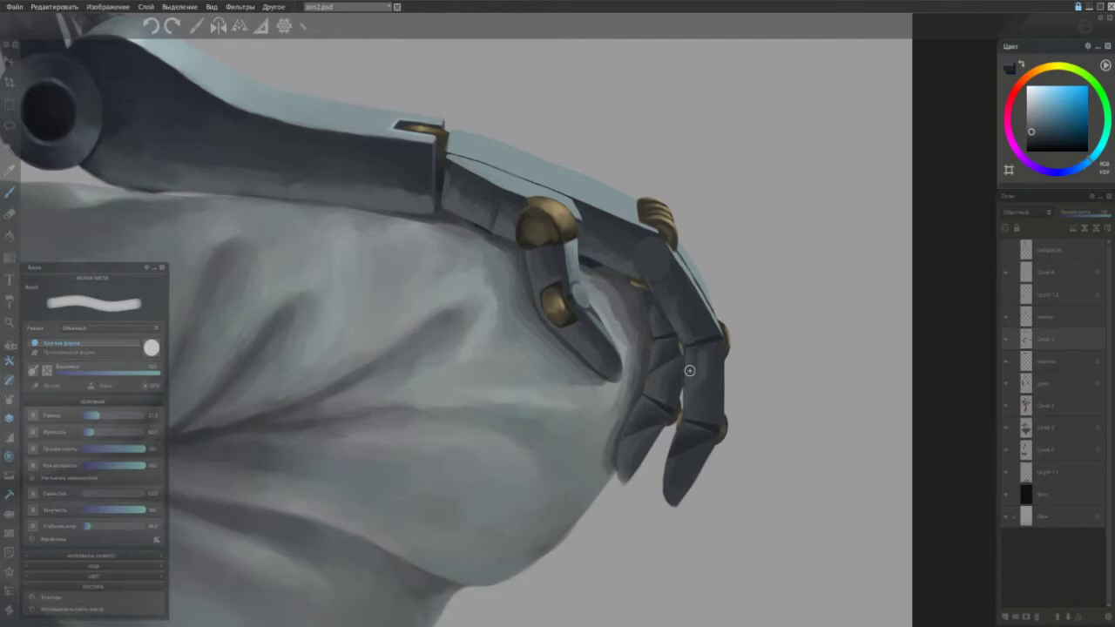
left_click(702, 349, "ctrl")
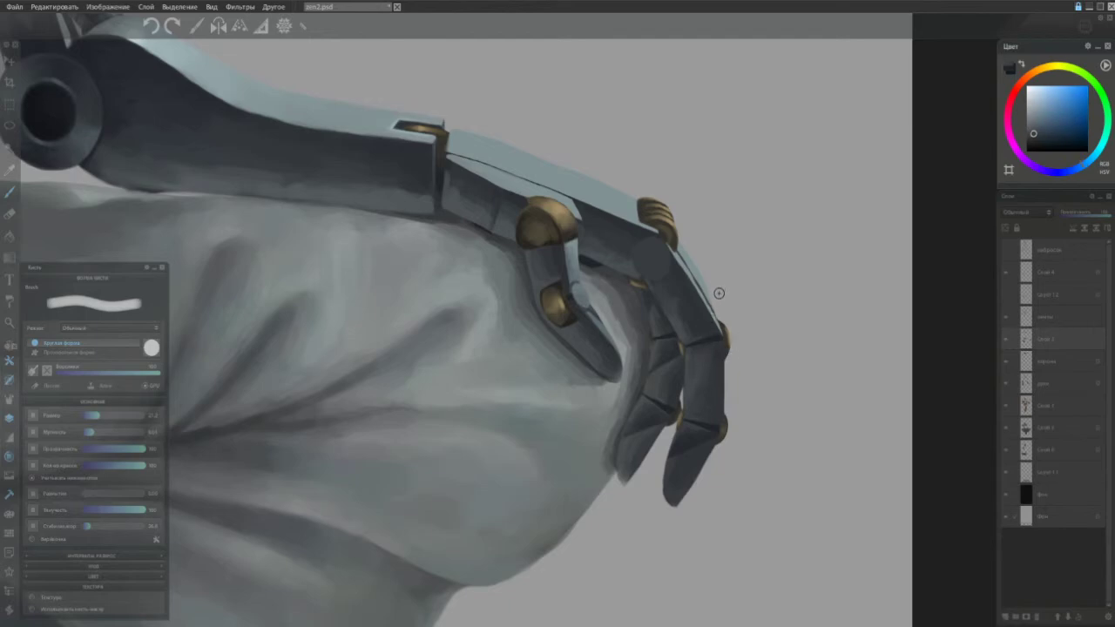
left_click(712, 378, "alt")
left_click(714, 376, "alt")
key("ctrl+z")
Preserve the layer's transparency and smooth the shading of the rear finger's tip segment with sampled dark greys
left_click(1005, 228)
left_click(651, 428, "alt")
left_click(641, 433, "alt")
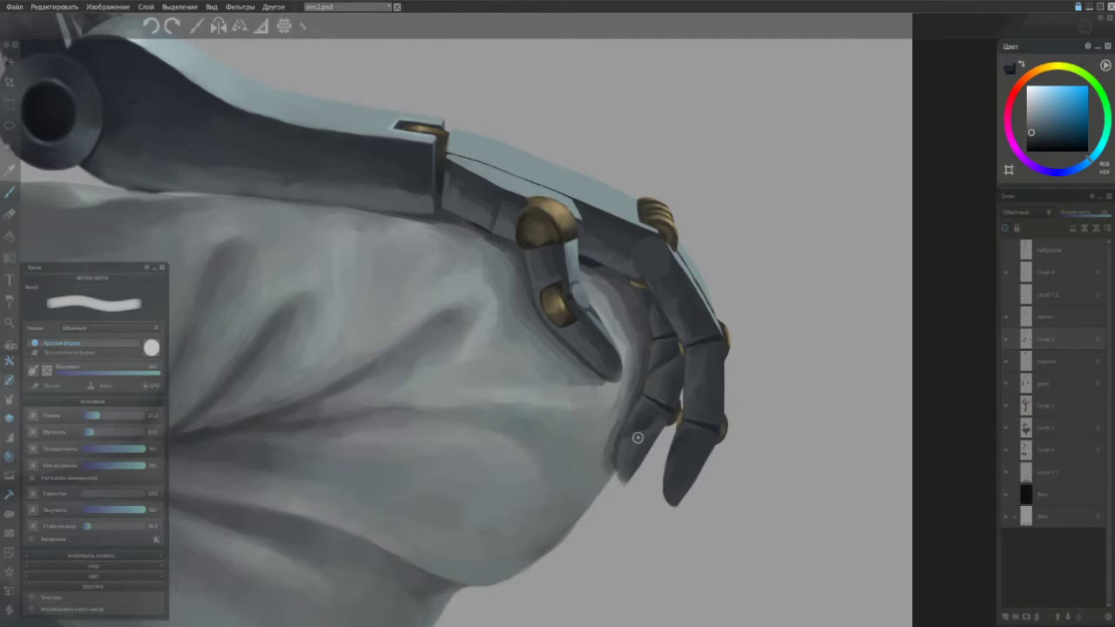
left_click(645, 445, "ctrl")
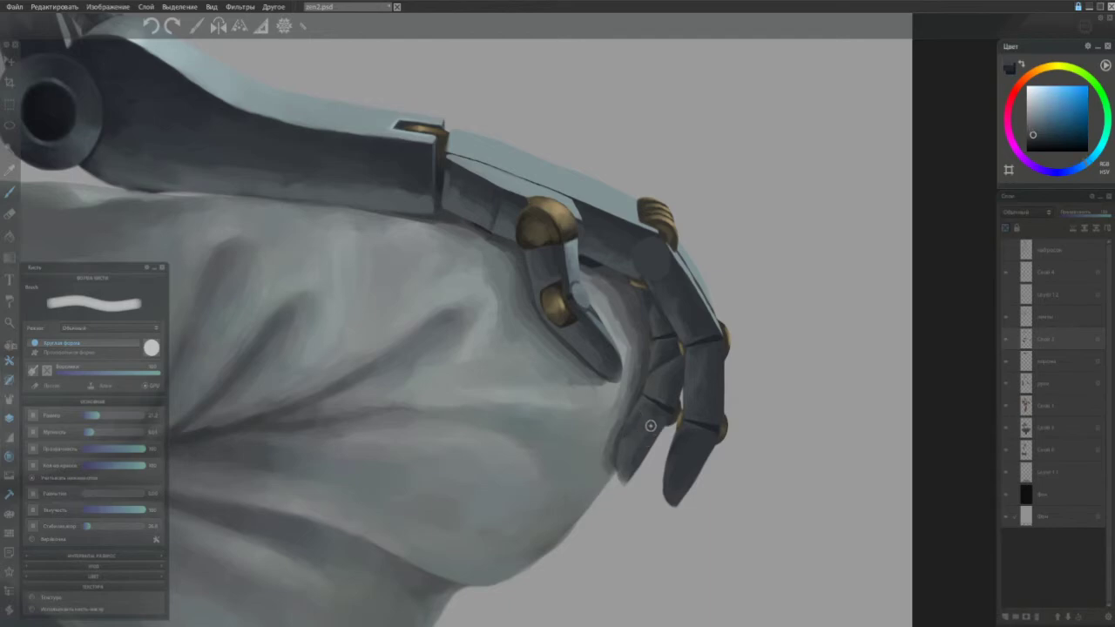
left_click(621, 450, "alt")
left_click(655, 418, "ctrl")
left_click(645, 401, "ctrl")
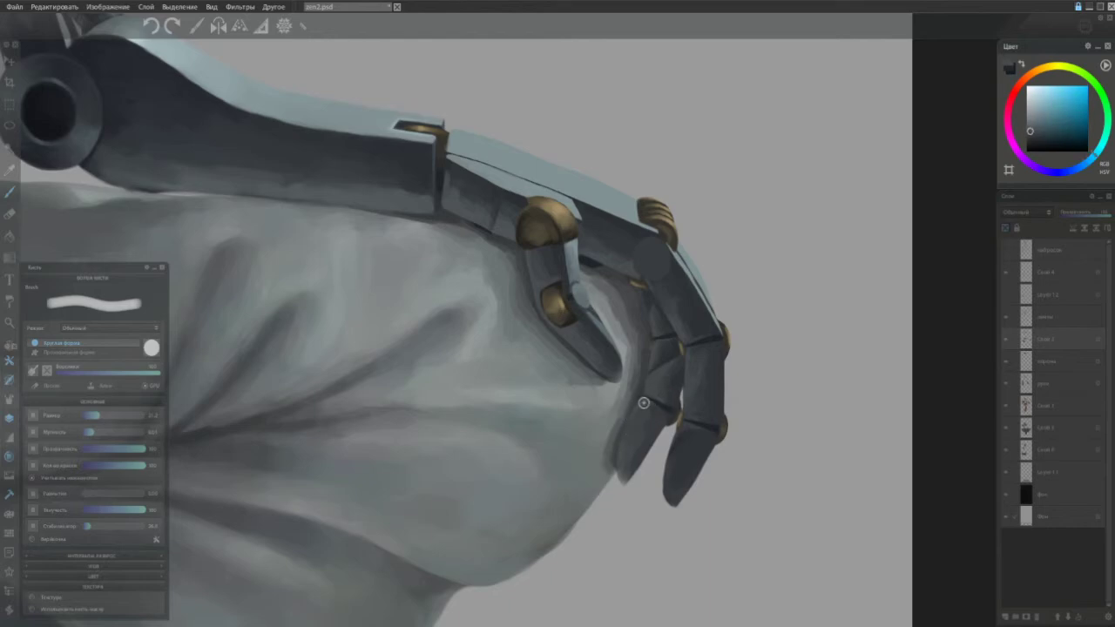
left_click(641, 434, "ctrl")
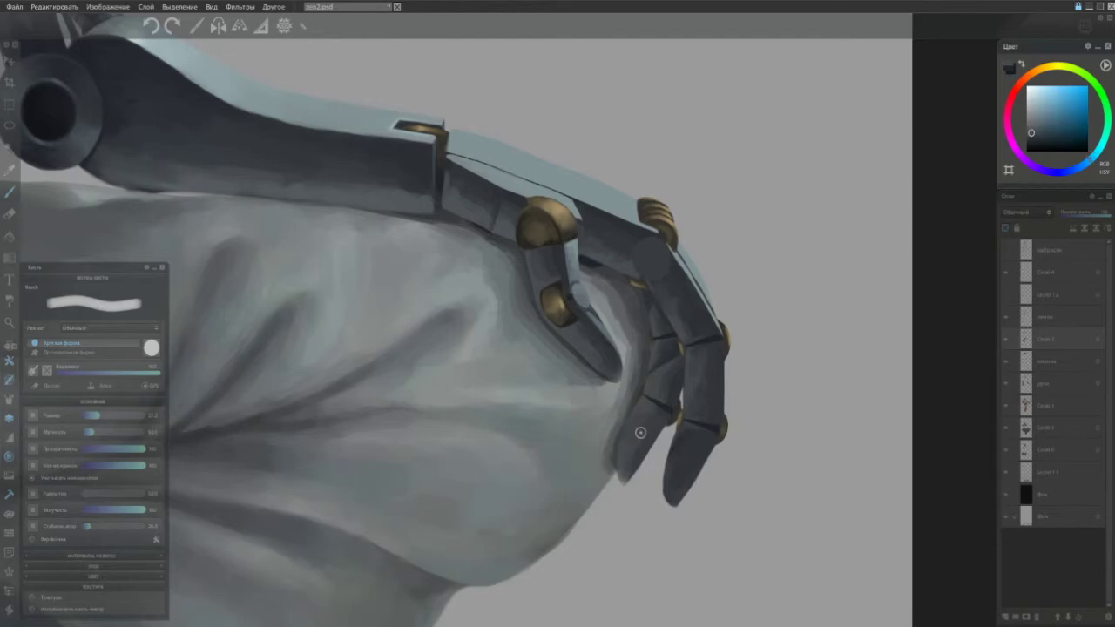
Smooth the rear finger's middle segment by painting over its facets with dark blue-grey tones sampled from nearby
left_click(673, 354, "ctrl")
left_click(670, 350, "ctrl")
left_click(654, 344, "ctrl")
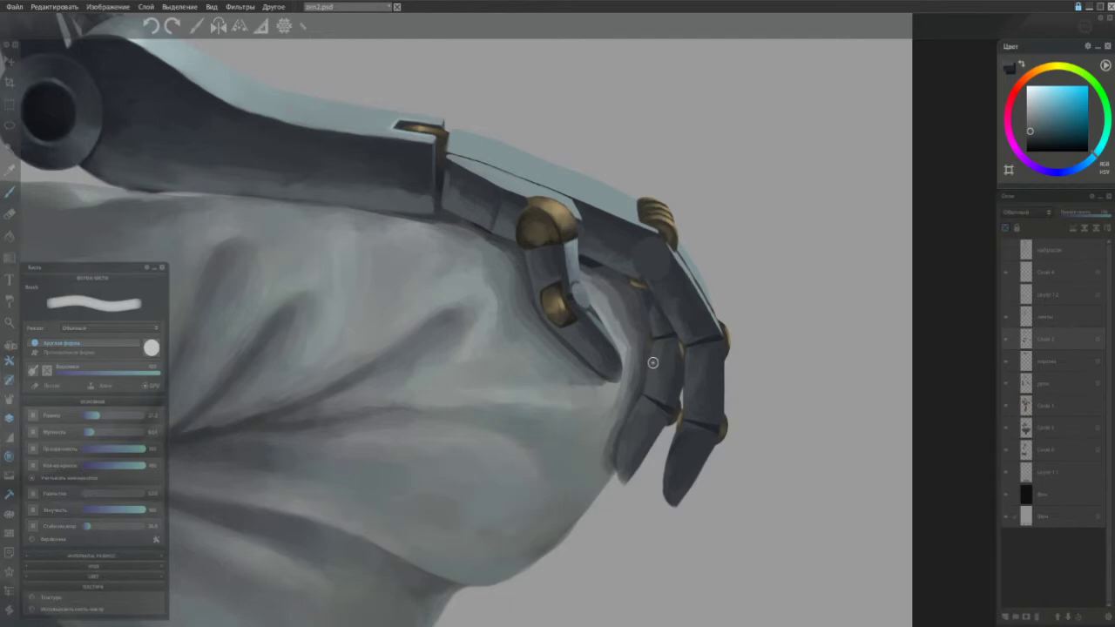
left_click(661, 354, "ctrl")
left_click(659, 381, "ctrl")
left_click(660, 363, "ctrl")
left_click(671, 385, "ctrl")
Blend the remaining tone differences on the rear finger's tip and base segments with sampled dark greys
left_click(675, 284, "alt")
mouse_move(648, 422)
left_mouse_down()
mouse_move(668, 412)
mouse_move(641, 435)
left_mouse_up()
left_click(646, 417, "ctrl")
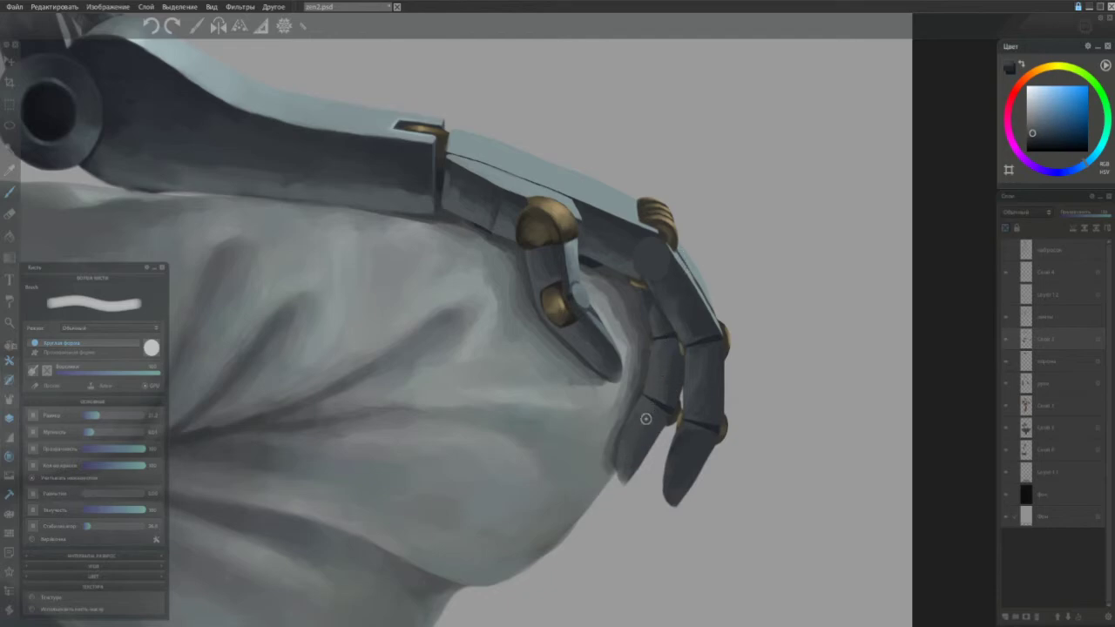
left_click(627, 440, "ctrl")
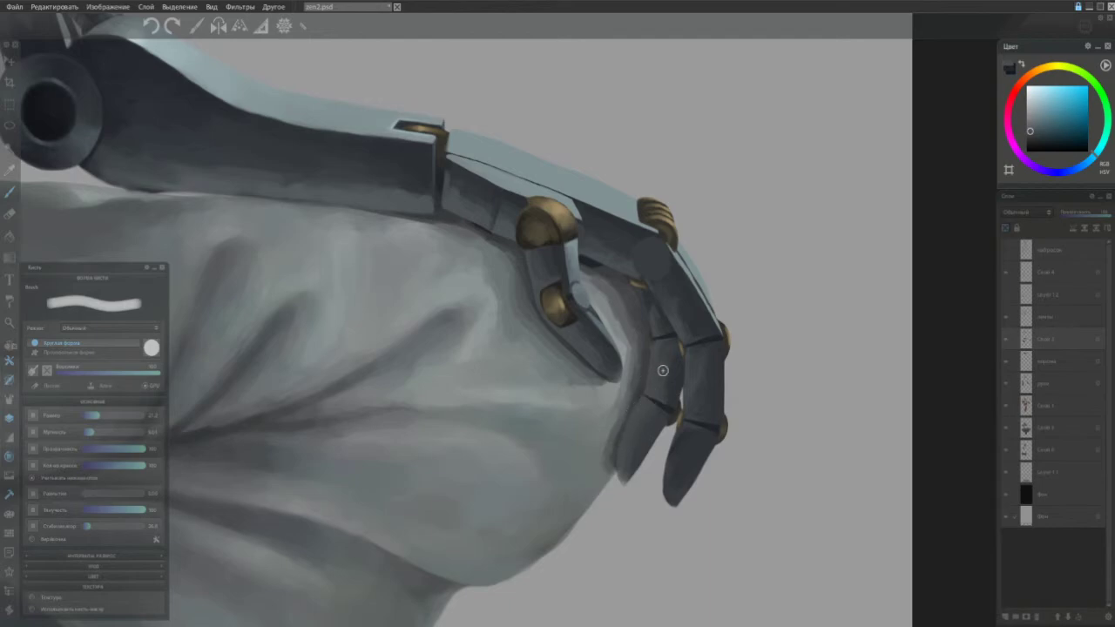
left_click(650, 317, "ctrl")
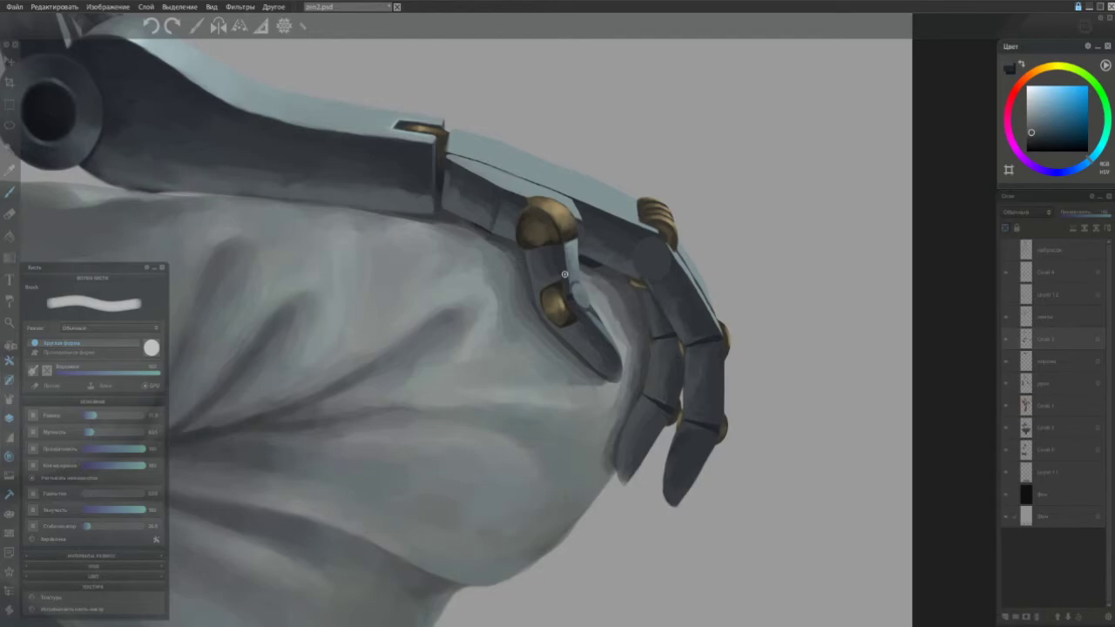
Paint round dark blue-grey discs over the lower joints of the front and rear fingers and save the file
scroll(594, 266, "down", 4)
scroll(597, 386, "up", 5)
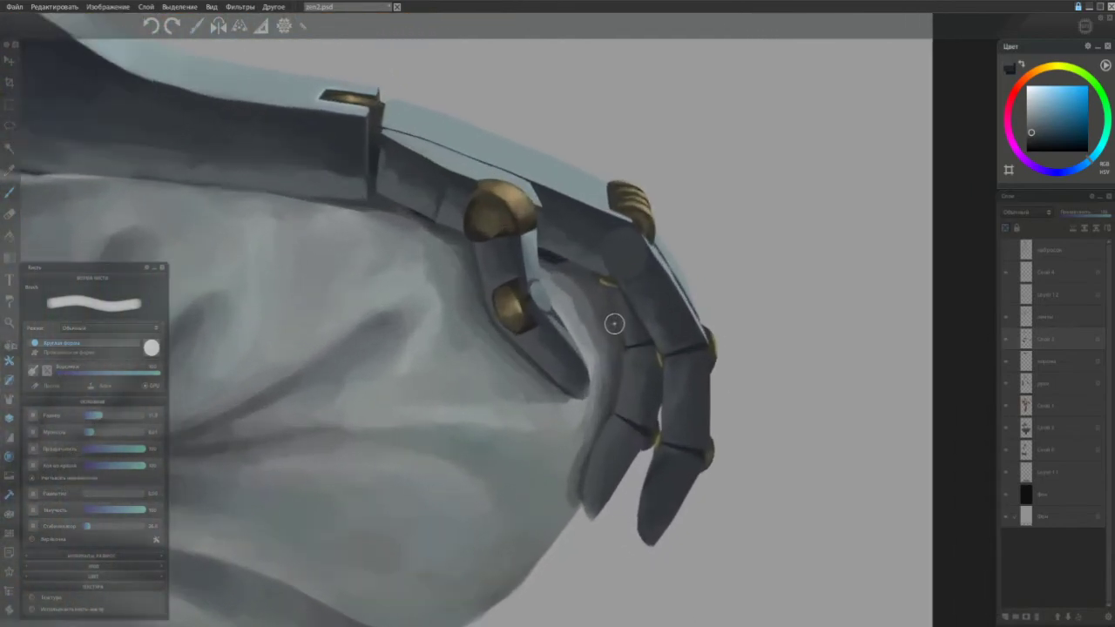
left_click(630, 244, "ctrl")
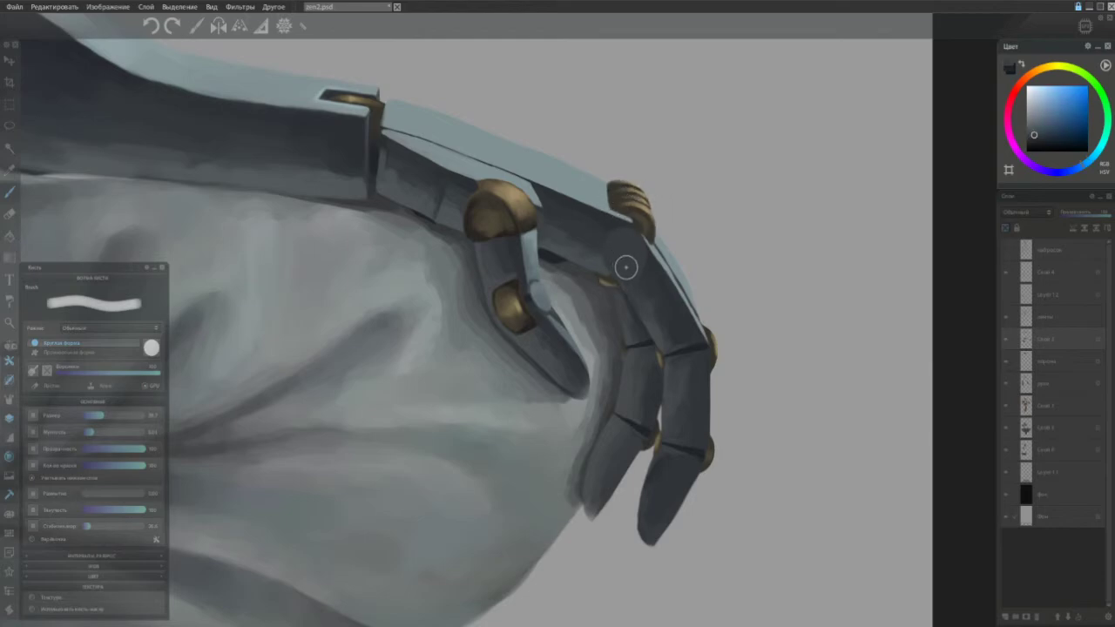
left_click_drag(612, 247, 632, 189)
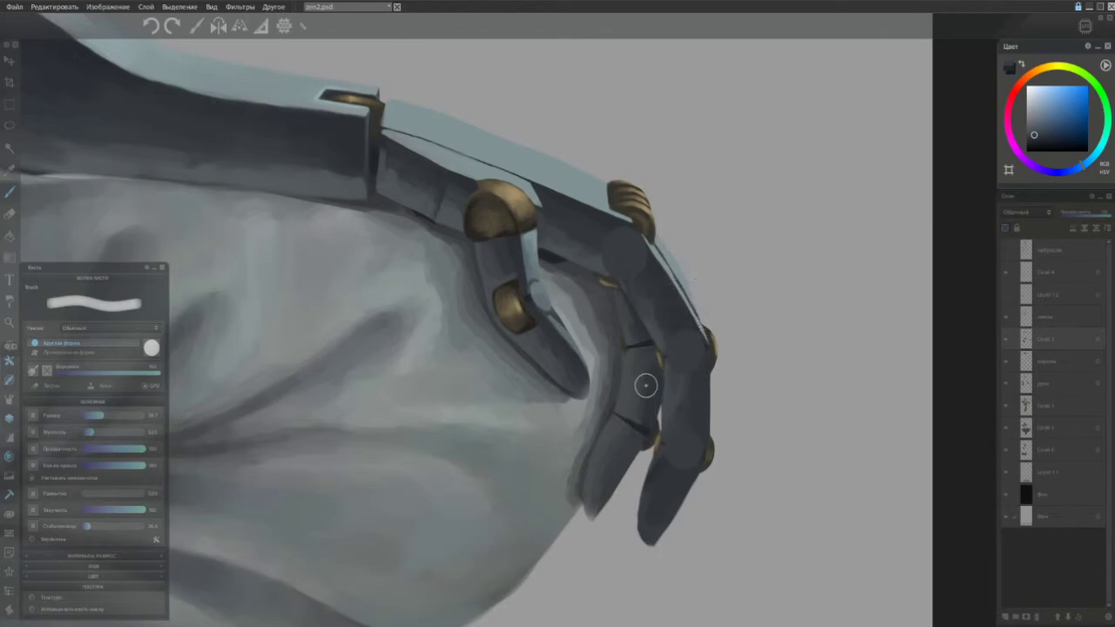
left_click(705, 405, "alt")
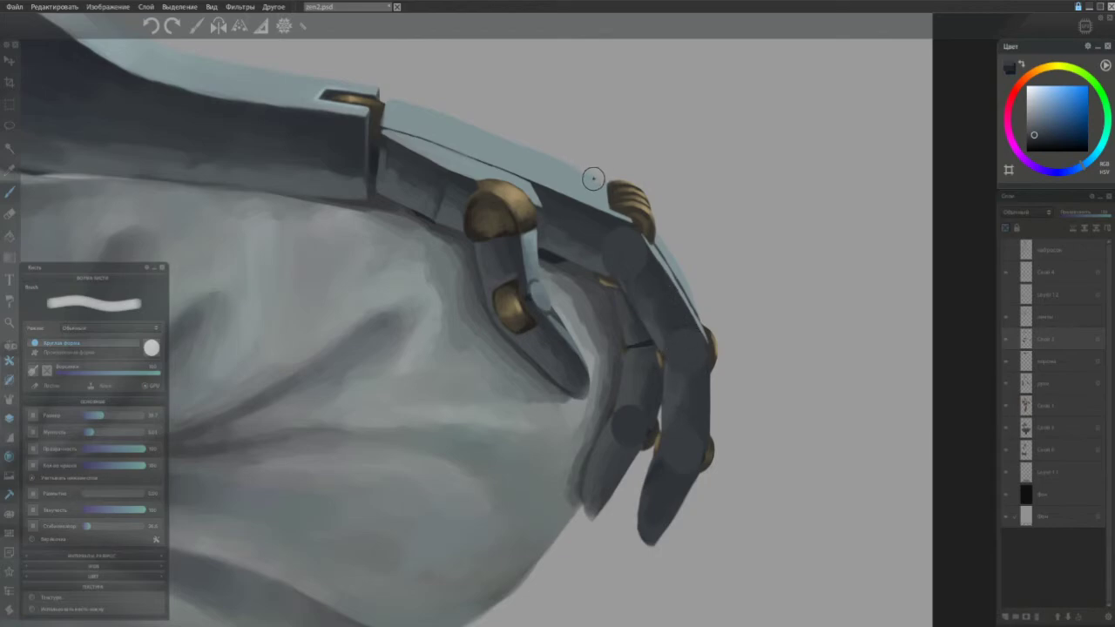
left_click(635, 419, "alt")
mouse_move(623, 419)
left_mouse_down()
mouse_move(634, 434)
mouse_move(637, 420)
left_mouse_up()
key("ctrl+s")
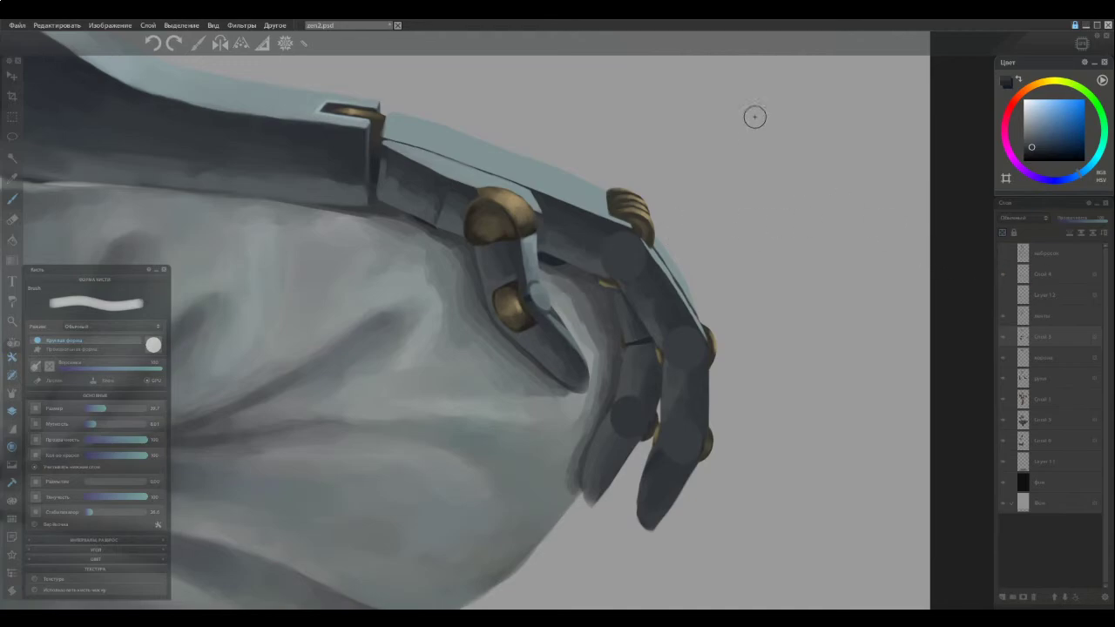
Examine the repainted hand against the whole figure and in close-up, checking how the finger joints read
key("ctrl+minus")
key("ctrl+minus")
key("ctrl+minus")
key("ctrl+minus")
key("ctrl+minus")
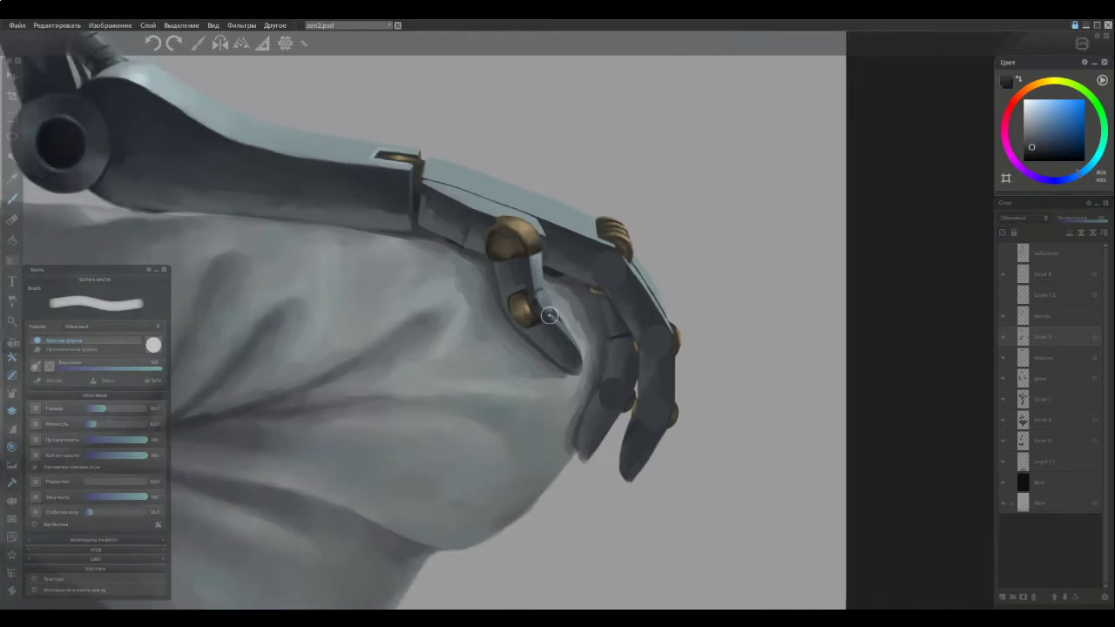
key("ctrl+0")
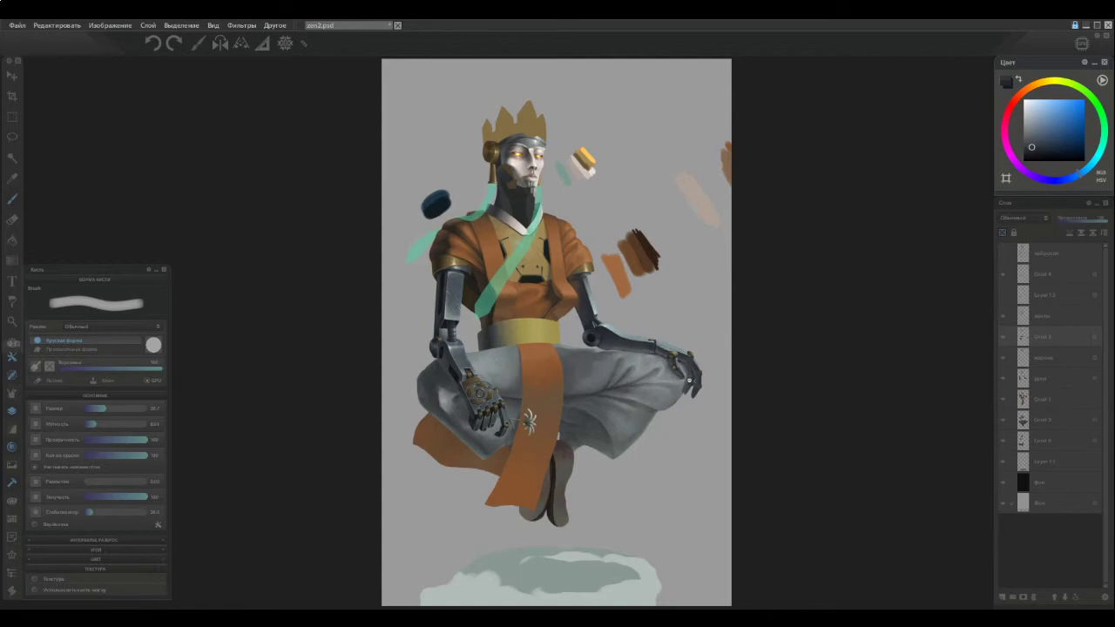
scroll(701, 396, "up", 8)
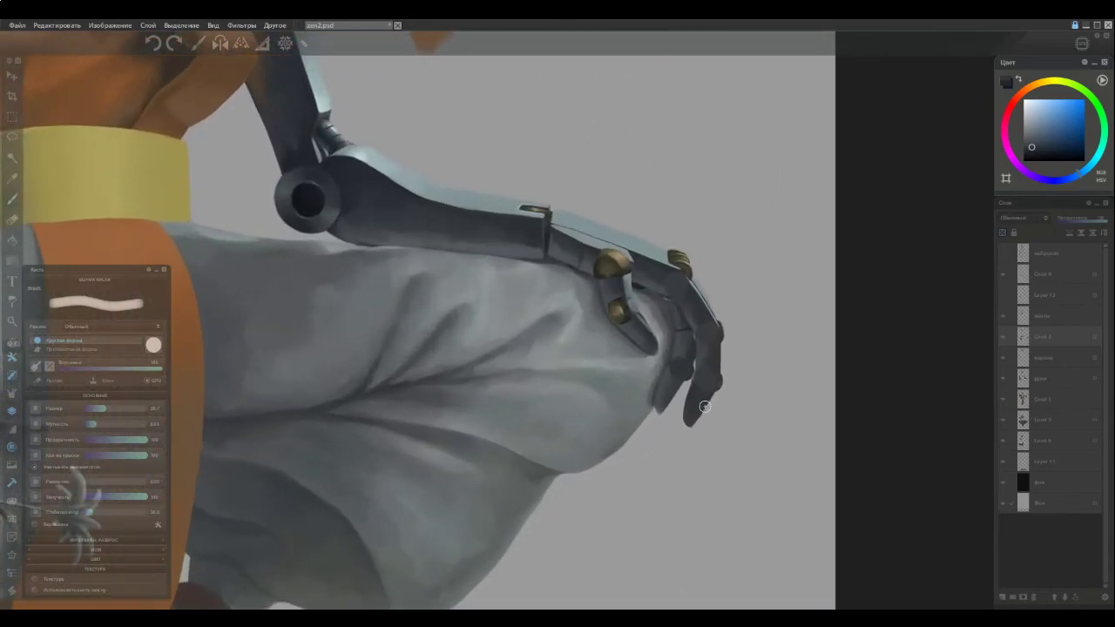
scroll(707, 405, "up", 4)
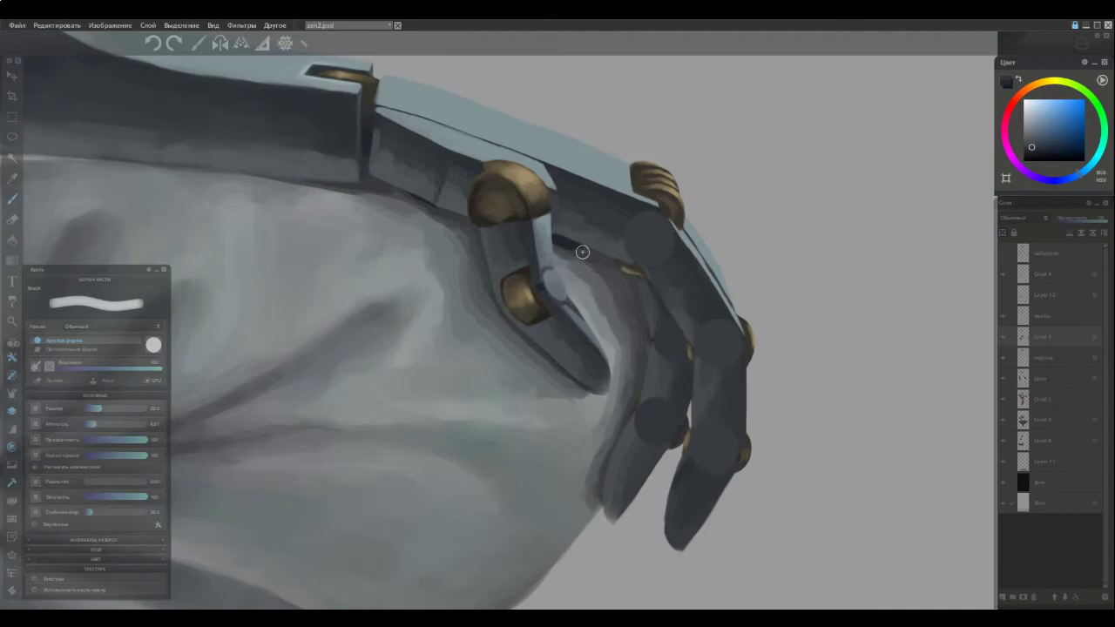
scroll(583, 252, "down", 4)
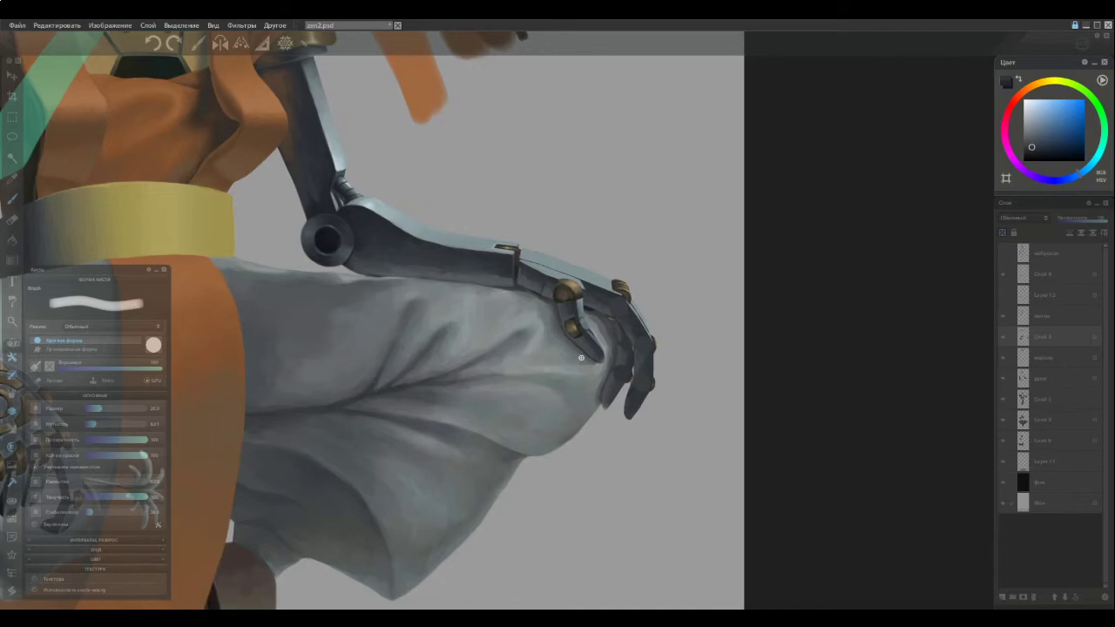
scroll(590, 339, "up", 5)
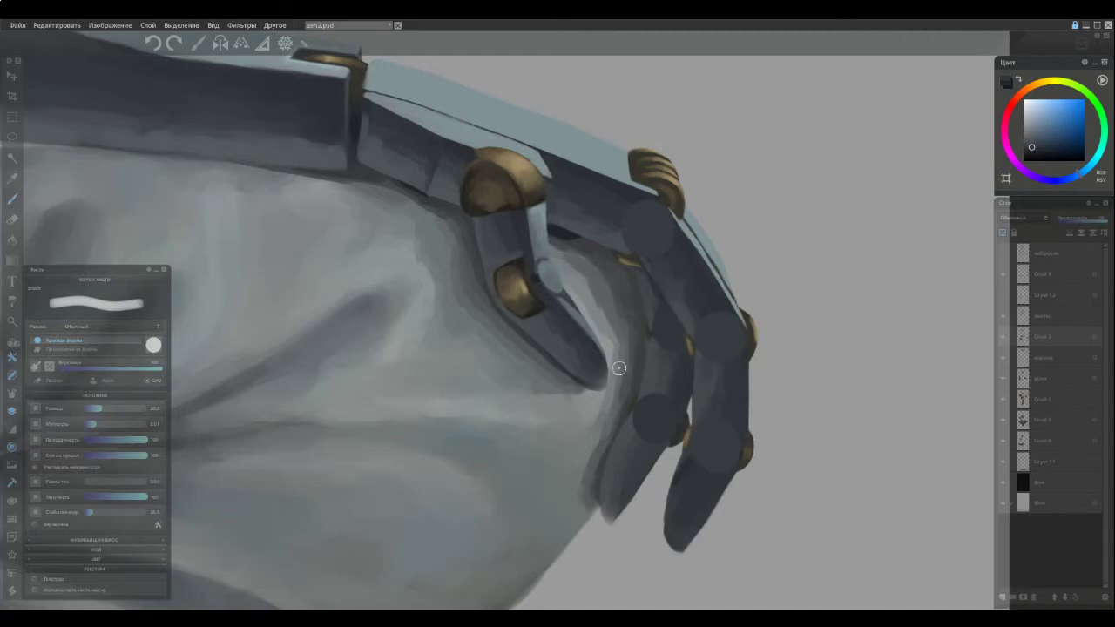
Shade the rear finger's upper joint and the adjoining segment with dark blue-grey tones sampled nearby
scroll(578, 315, "down", 3)
scroll(580, 340, "down", 3)
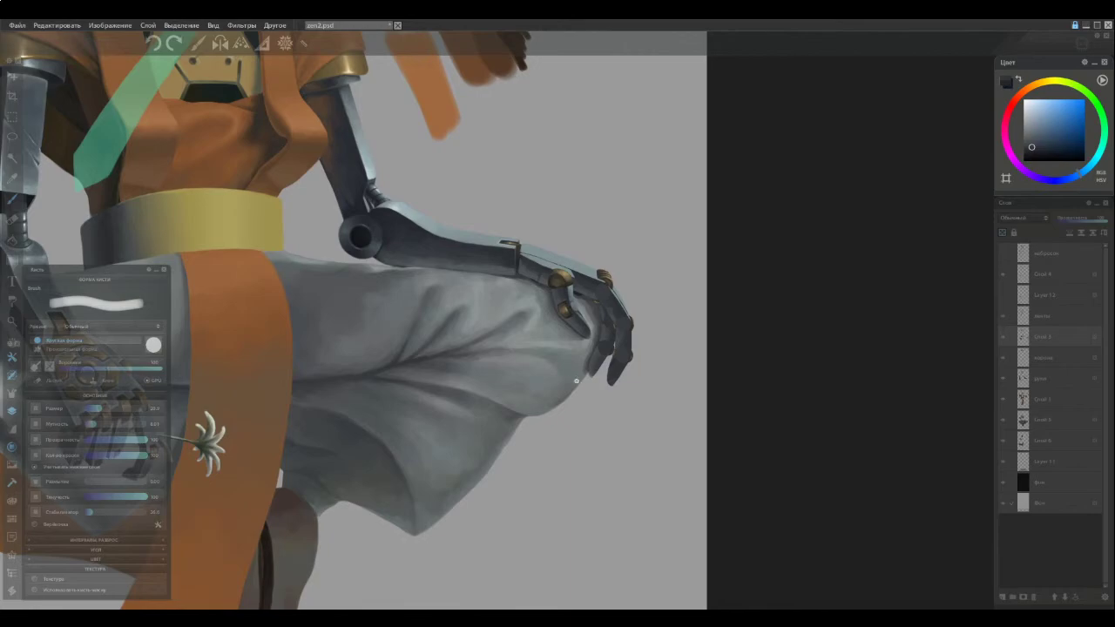
scroll(574, 380, "up", 6)
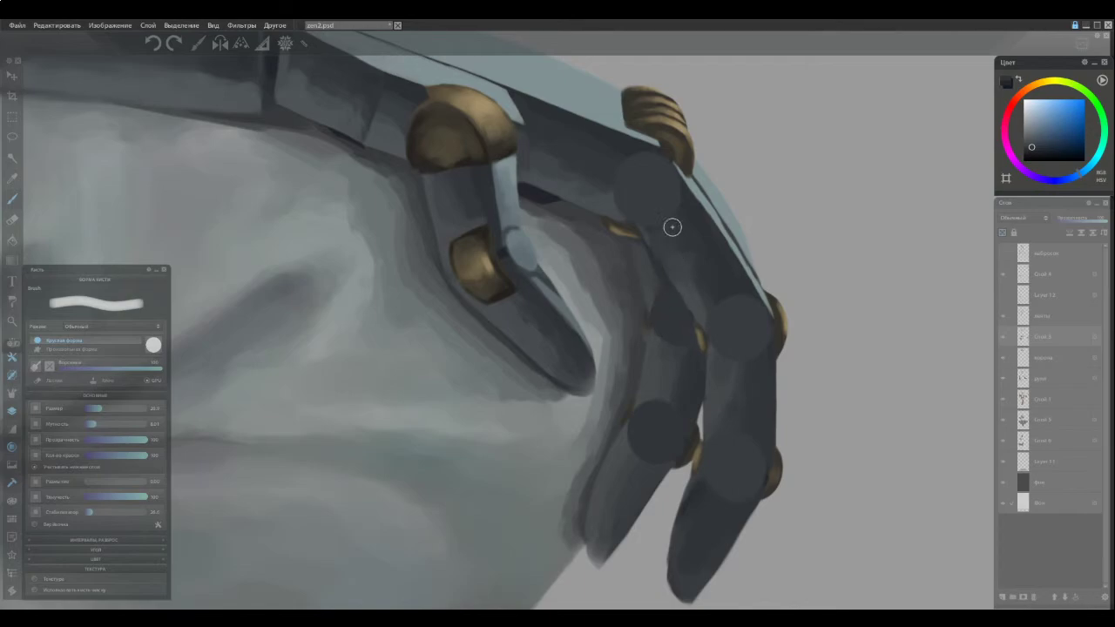
left_click(656, 290, "alt")
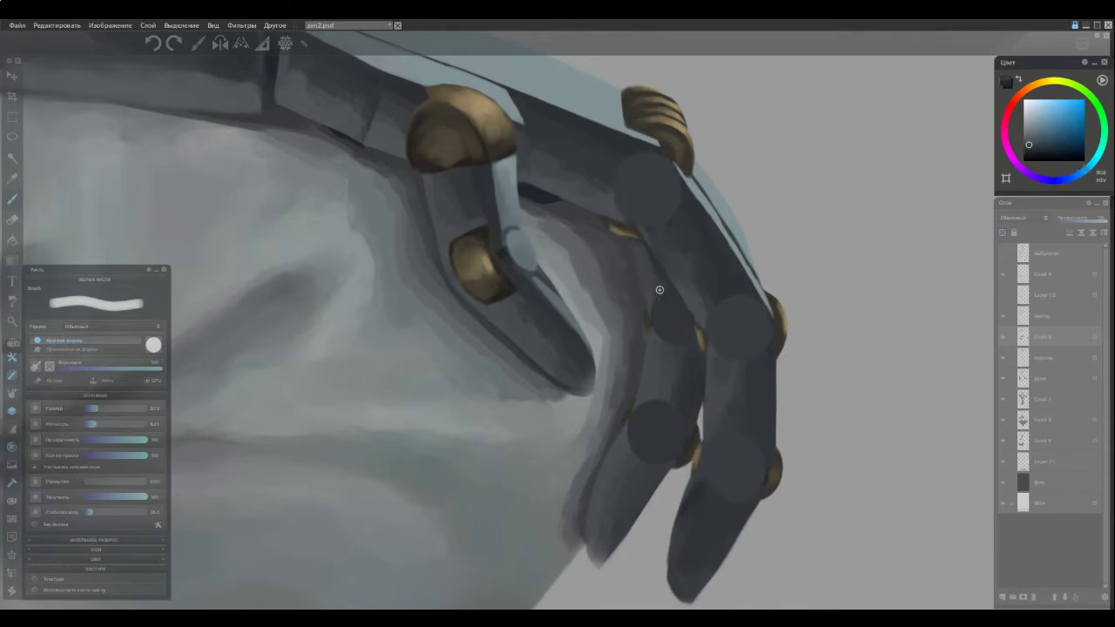
left_click(666, 281, "ctrl")
left_click(682, 353, "ctrl")
left_click(656, 340, "ctrl")
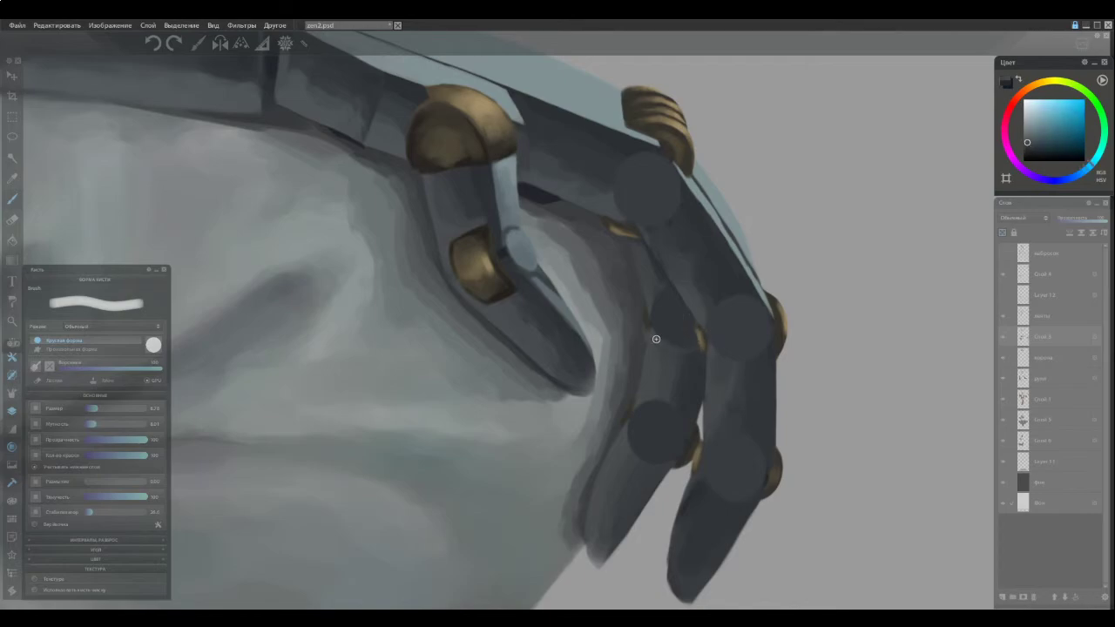
Define the round lower edge of the rear finger's upper joint against the middle segment using sampled dark greys
left_click(686, 349, "ctrl")
left_click(680, 352, "ctrl")
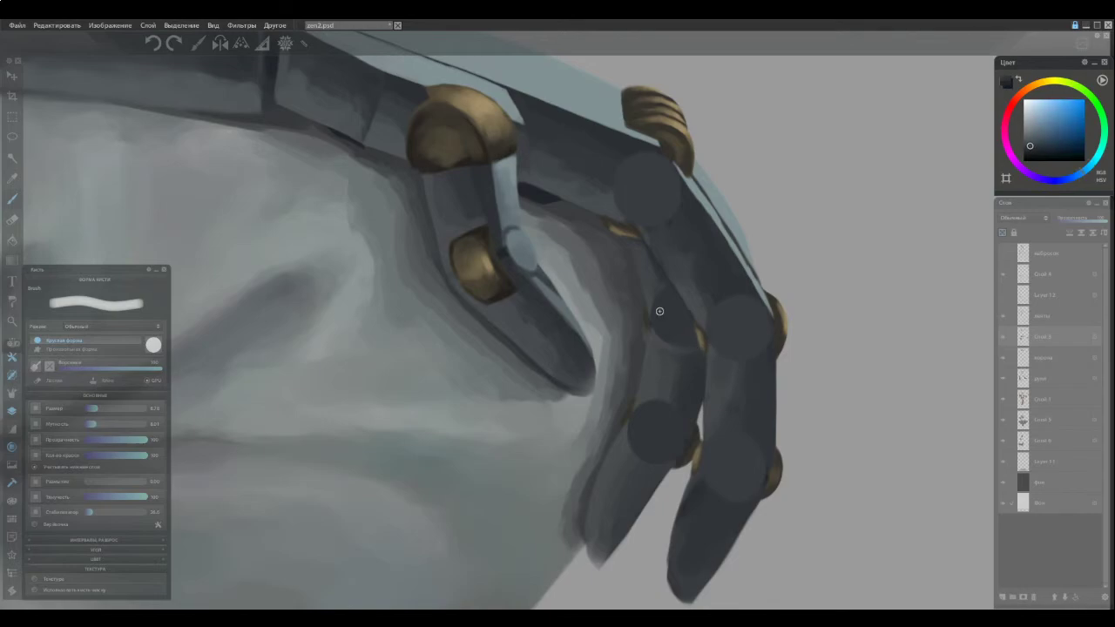
left_click(666, 360, "ctrl")
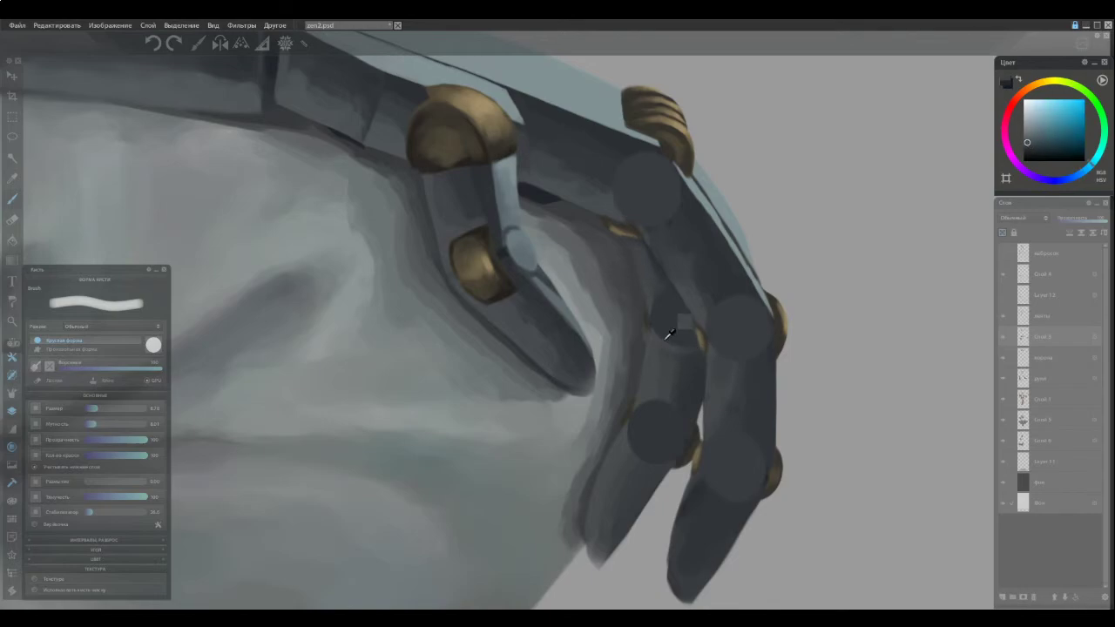
left_click(697, 355, "ctrl")
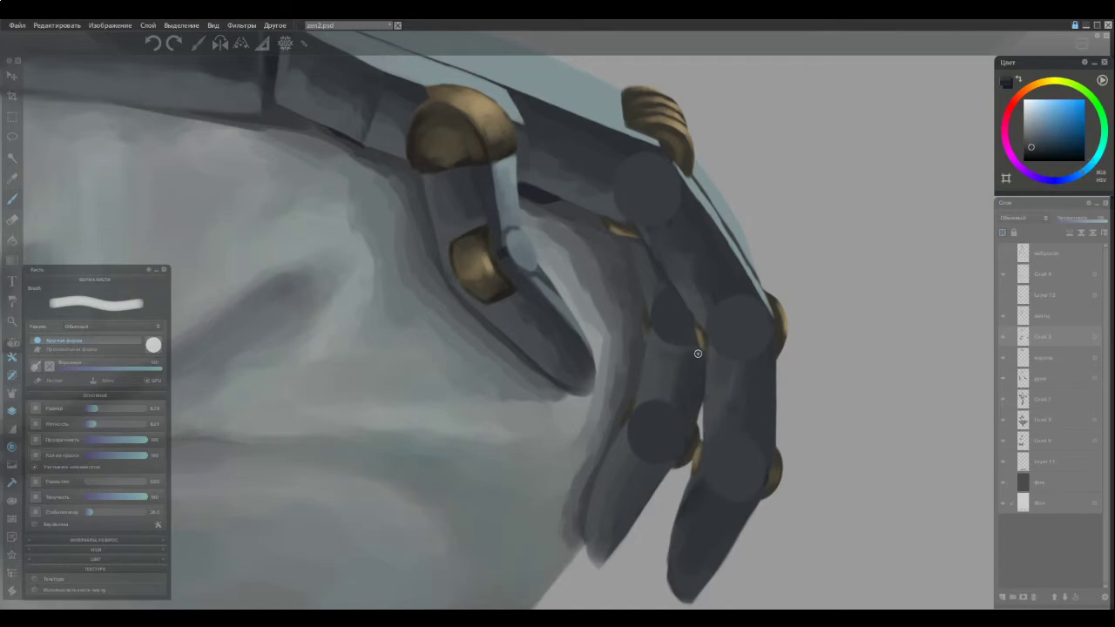
left_click(687, 349, "ctrl")
left_click(680, 364, "ctrl")
Compare the hand with the figure's other hand and clean up the edges where the rear upper joint meets the front finger
scroll(614, 346, "down", 4)
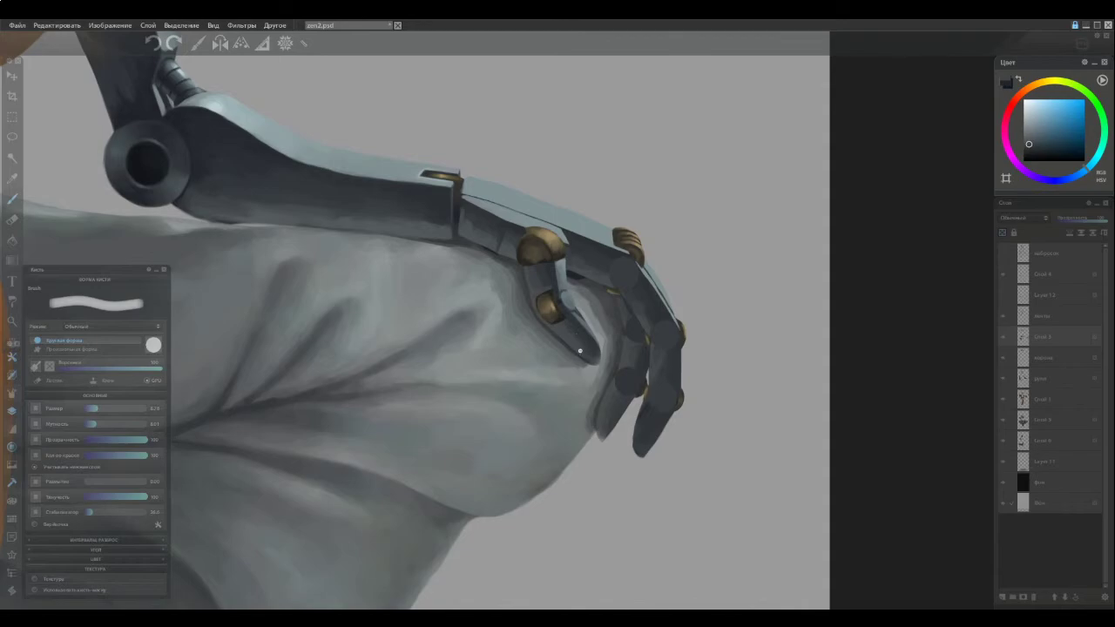
scroll(580, 350, "down", 5)
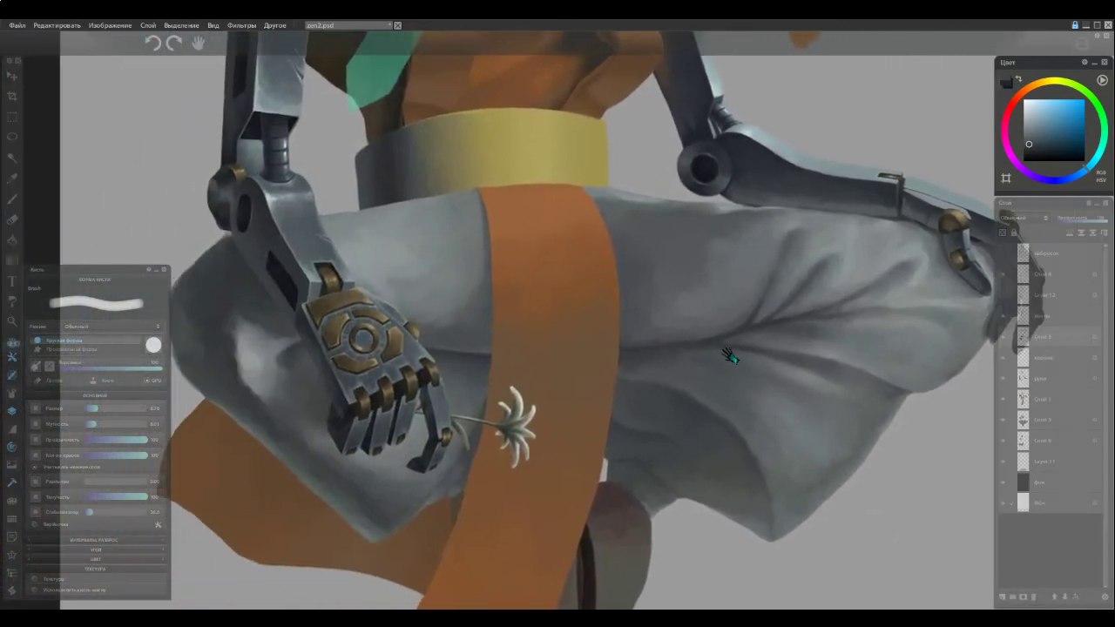
left_click_drag(729, 355, 854, 337)
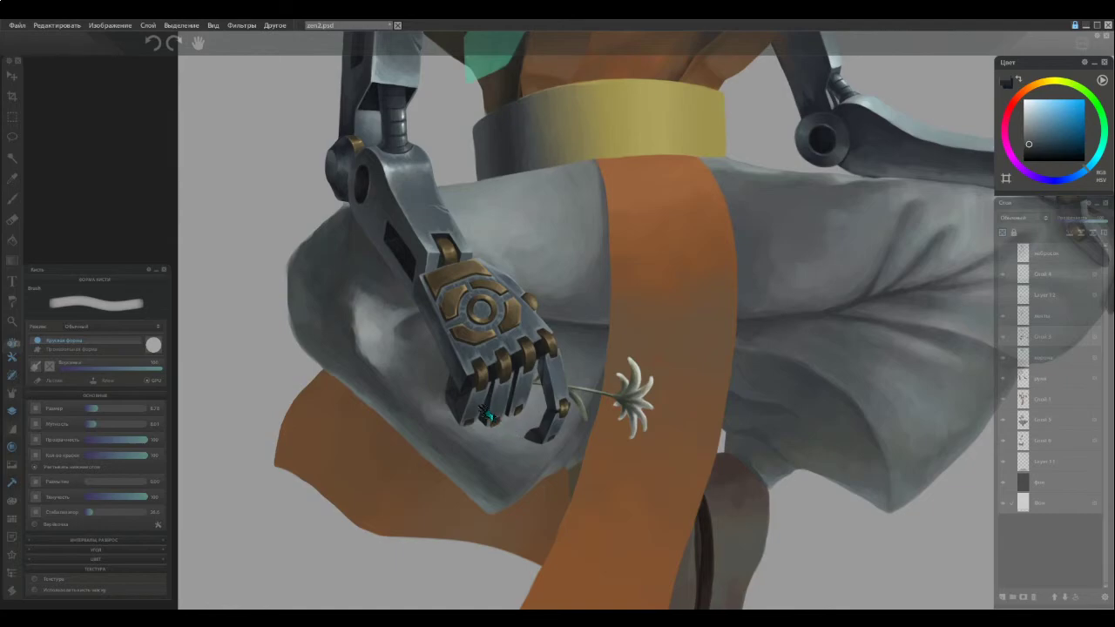
left_click_drag(905, 335, 490, 406)
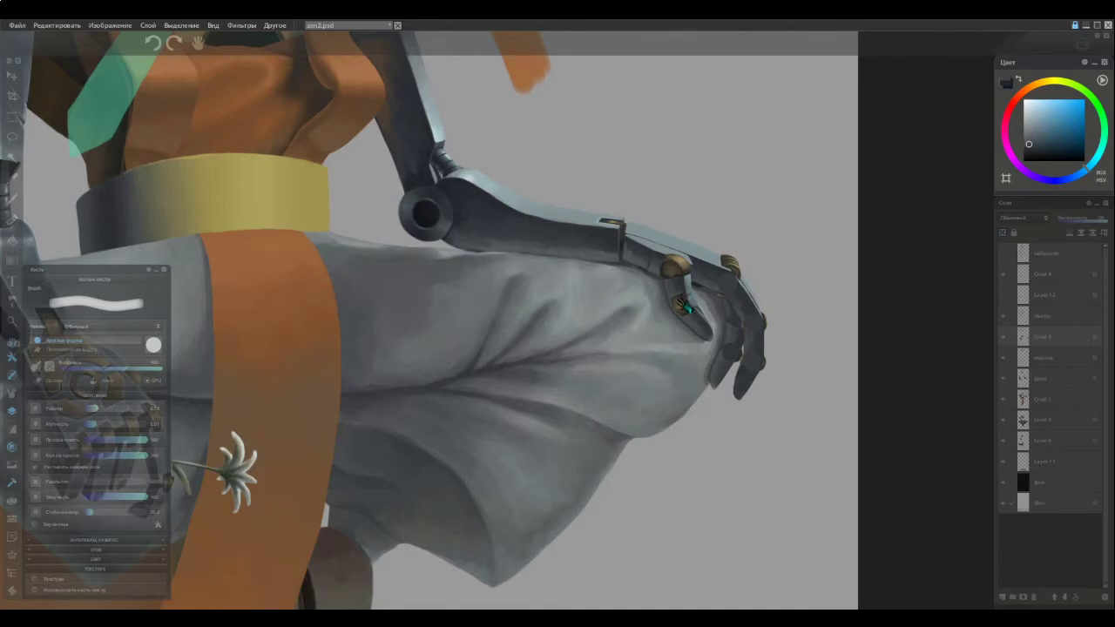
key("b")
scroll(697, 324, "up", 5)
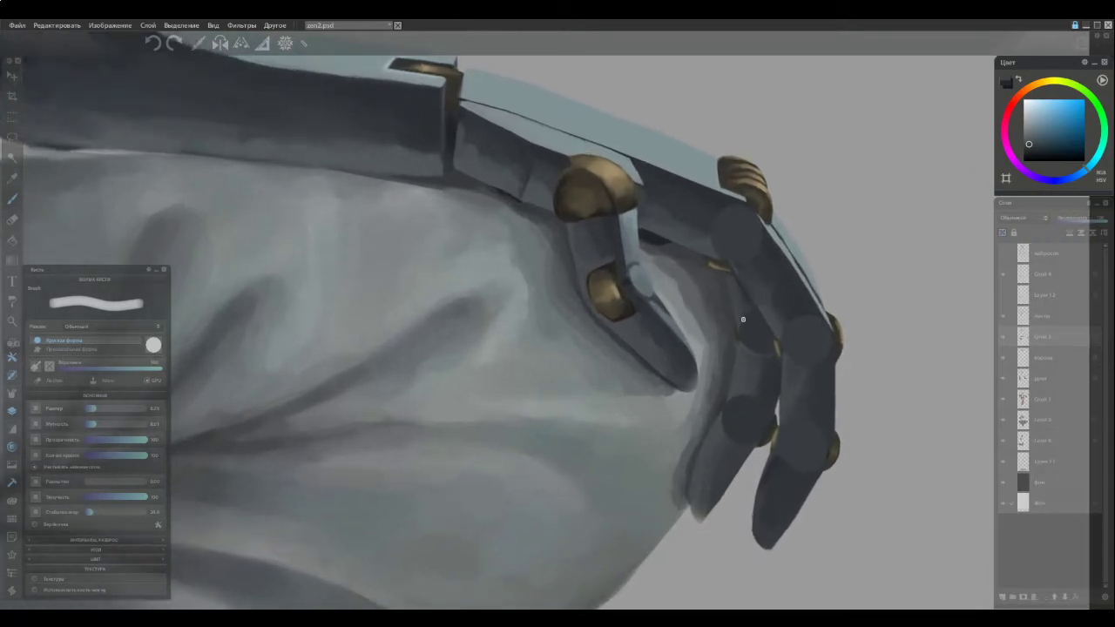
left_click(781, 319, "ctrl")
left_click(791, 313, "ctrl")
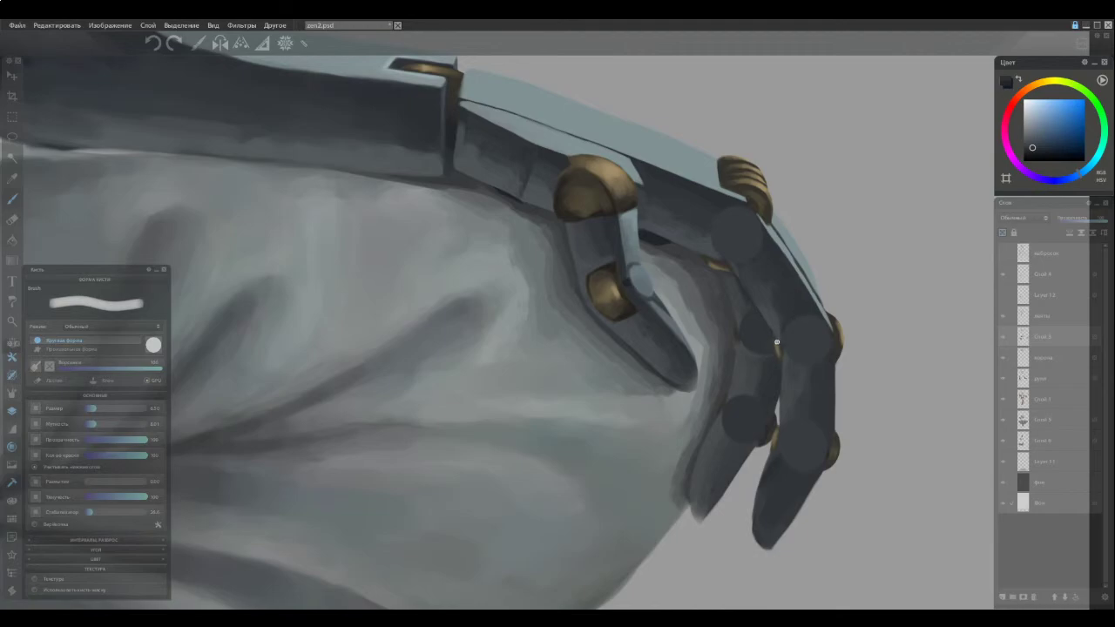
left_click(776, 333, "ctrl")
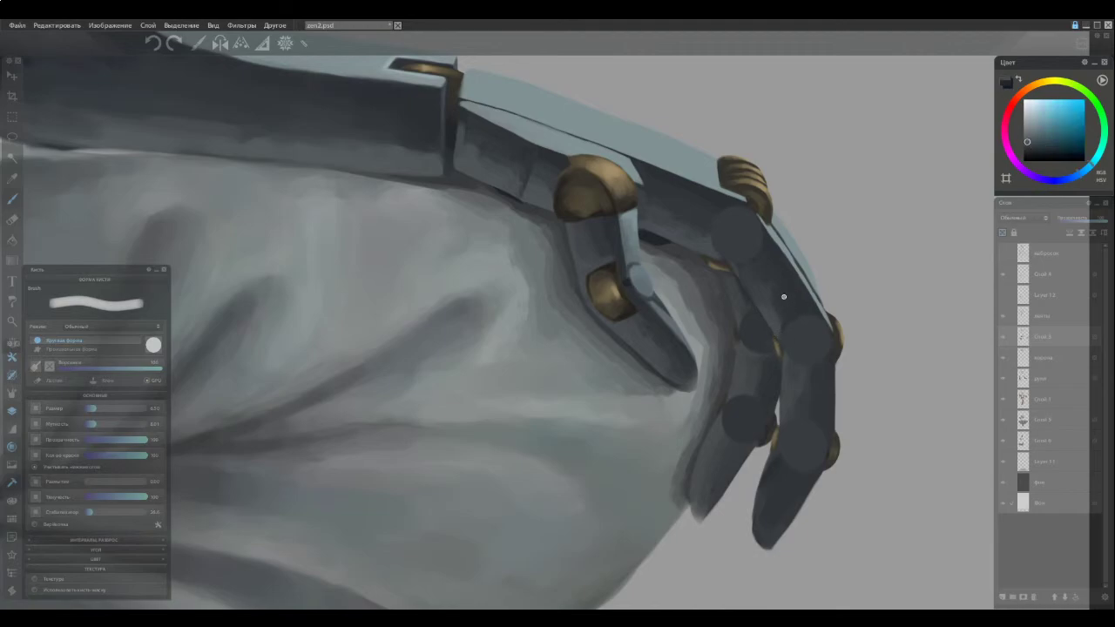
left_click(810, 292, "ctrl")
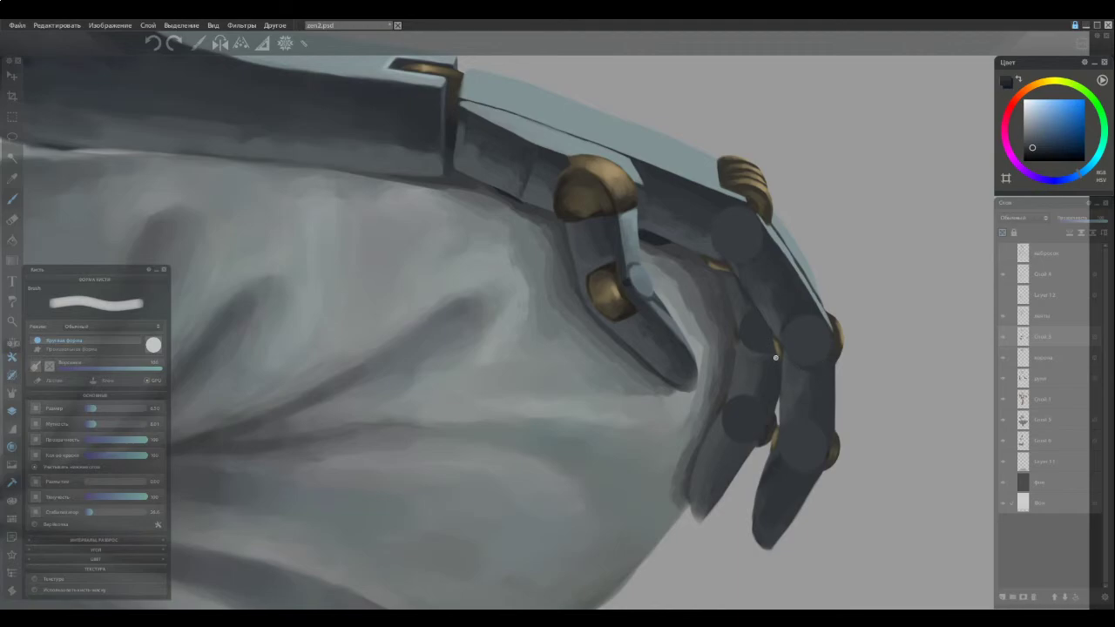
Smooth the front finger's middle segment with a slightly larger brush and dark blue-grey tones sampled from it
key("bracketright")
left_click(800, 373, "alt")
left_click(803, 369, "ctrl")
left_click(823, 370, "alt")
Blend the rear finger's middle and tip segments around its lower joint disc with sampled dark greys
left_click(756, 393, "ctrl")
left_click(752, 389, "ctrl")
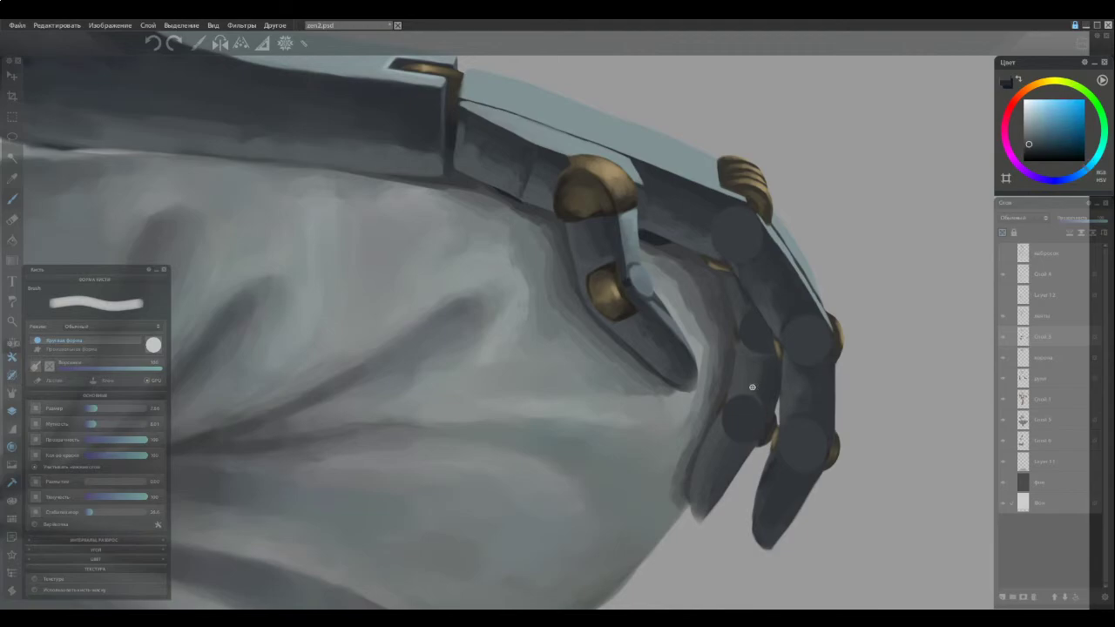
left_click(760, 406, "ctrl")
left_click(720, 439, "ctrl")
left_click(740, 451, "ctrl")
left_click(709, 428, "ctrl")
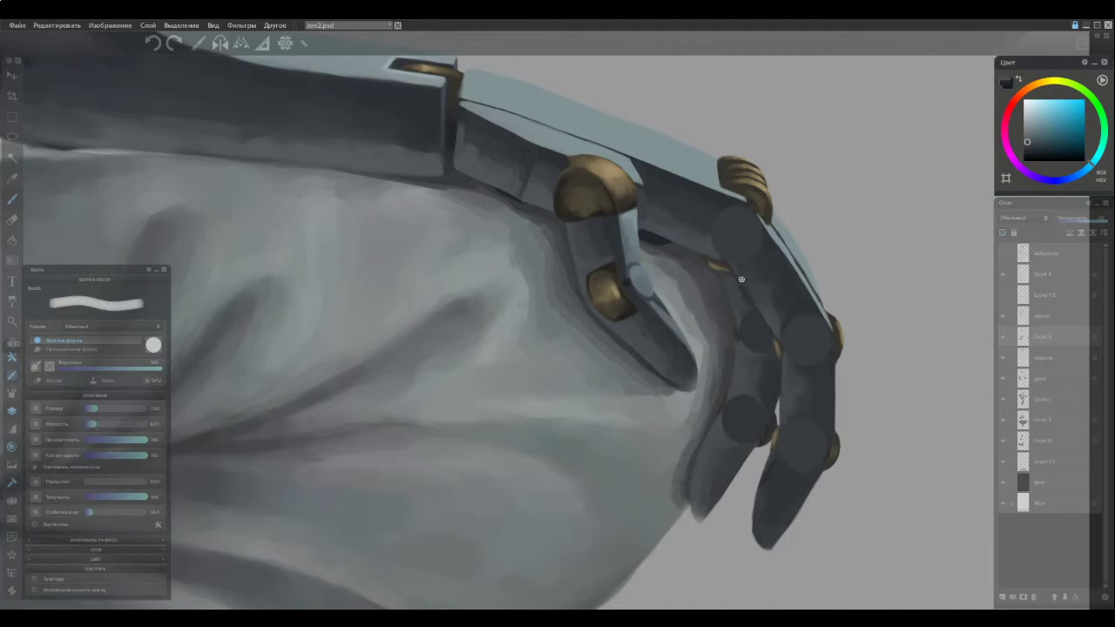
Tidy the edge between the front finger's knuckle disc and the hand segment behind it with sampled tones
left_click(731, 225, "ctrl")
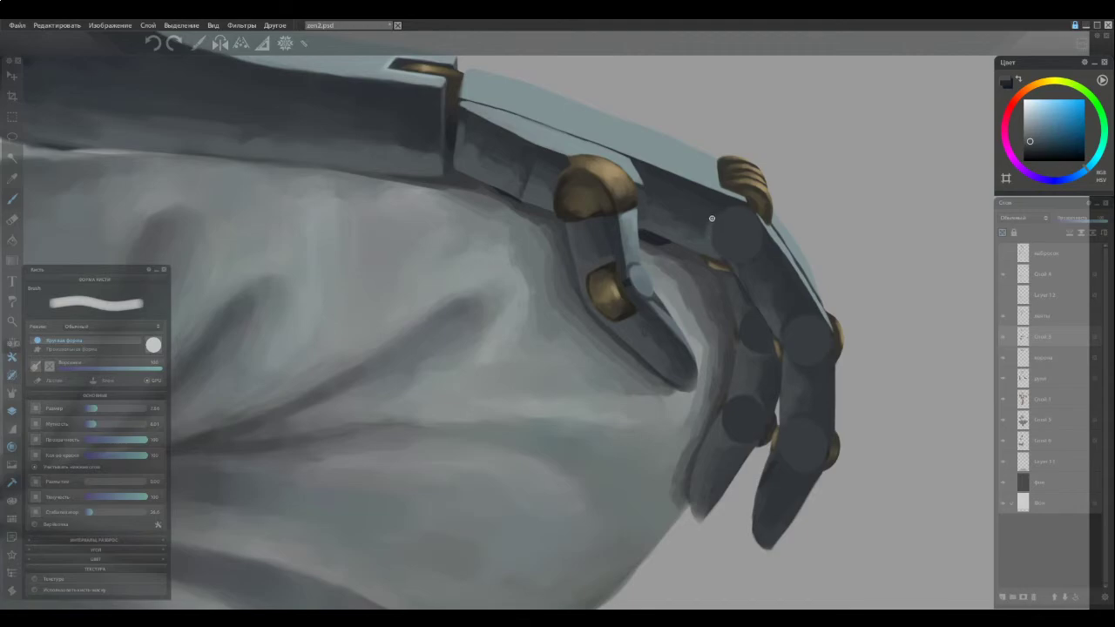
left_click(715, 230, "ctrl")
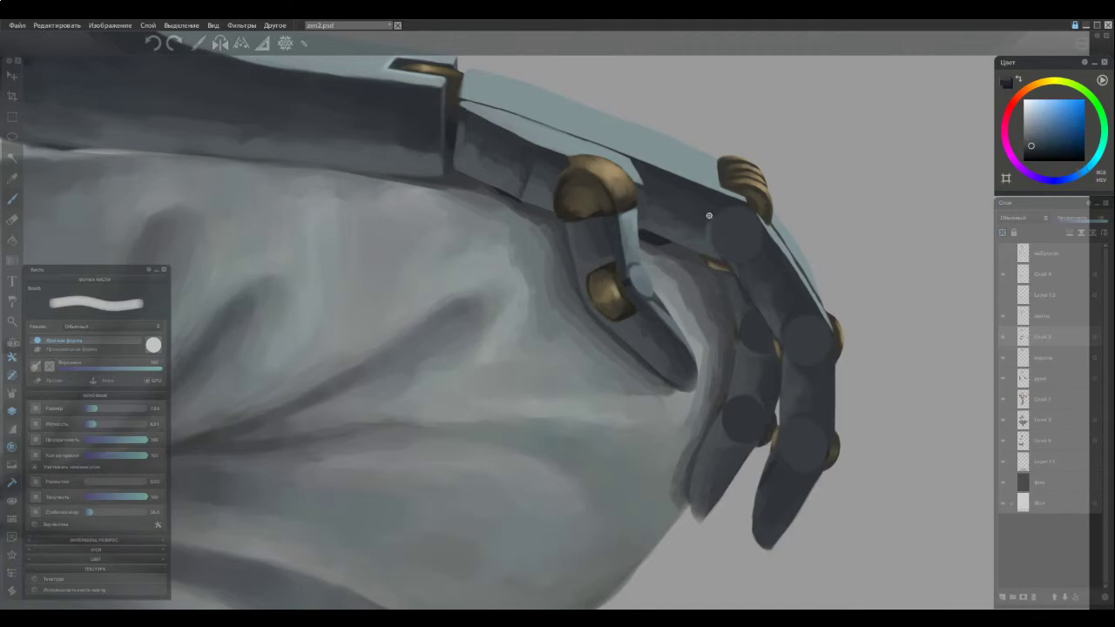
left_click(726, 222, "ctrl")
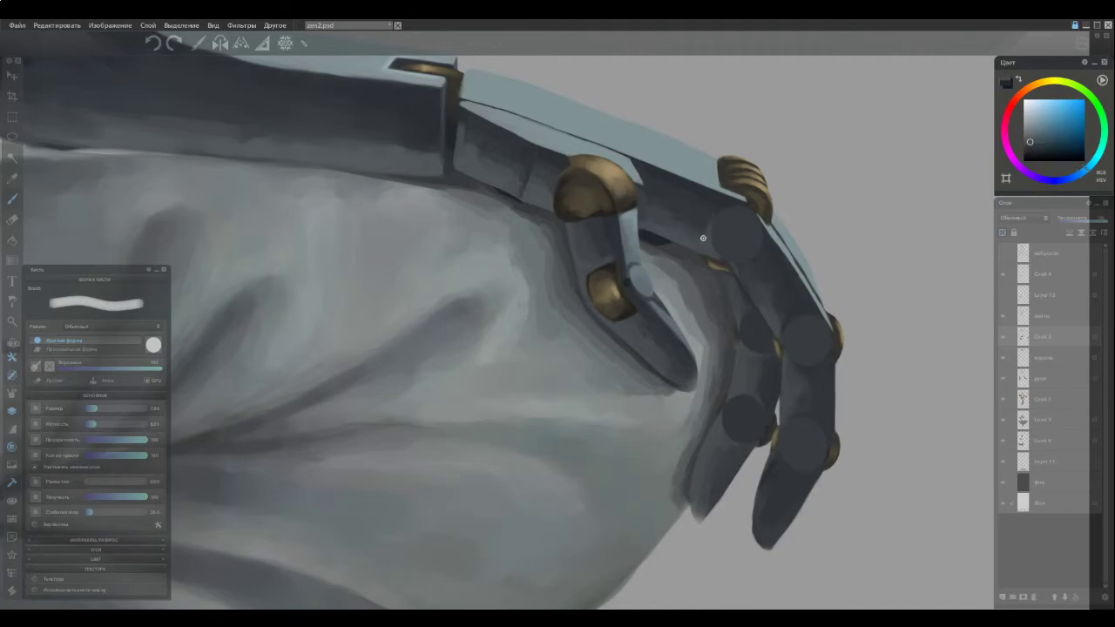
left_click(690, 234, "ctrl")
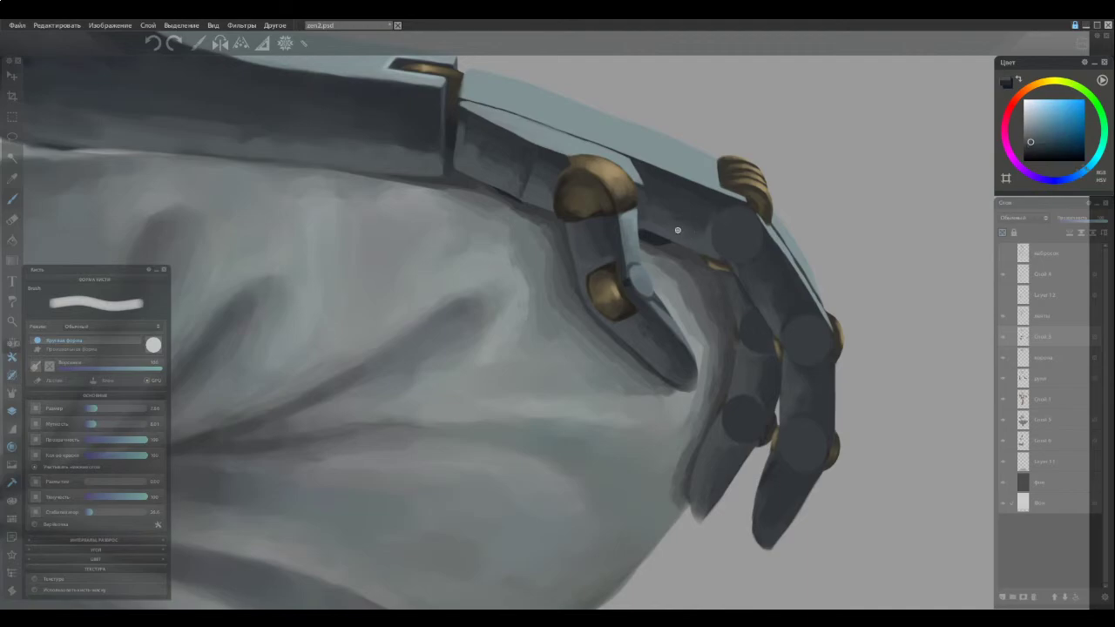
Refine the lower and outer rim of the front finger's knuckle disc where it meets the upper finger segment
left_click(751, 260, "ctrl")
left_click(765, 240, "ctrl")
left_click(750, 247, "alt")
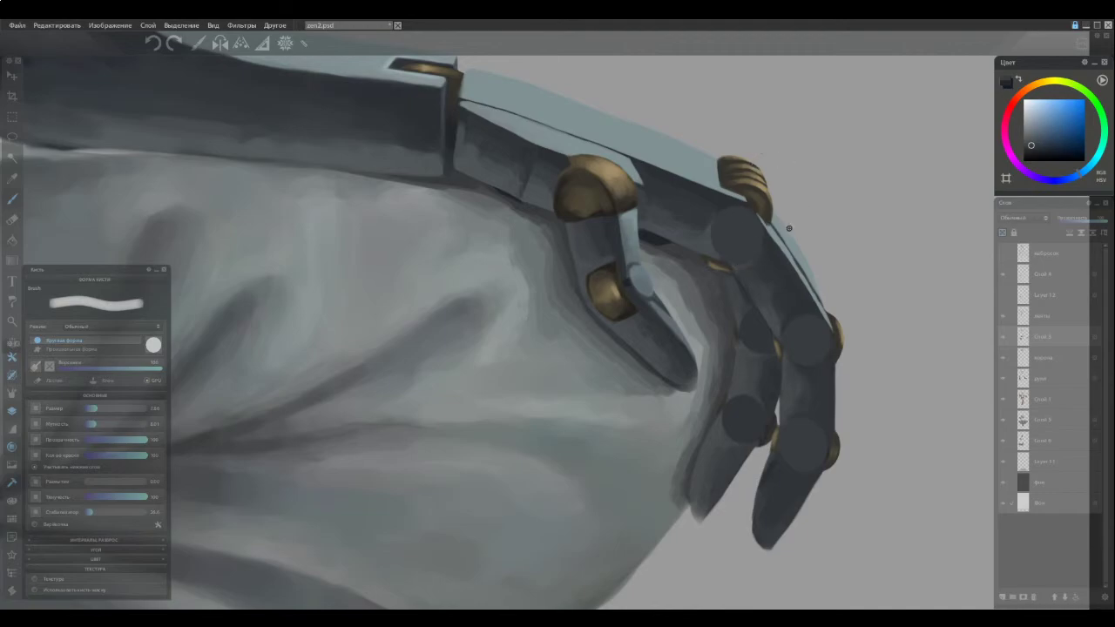
left_click(738, 265, "ctrl")
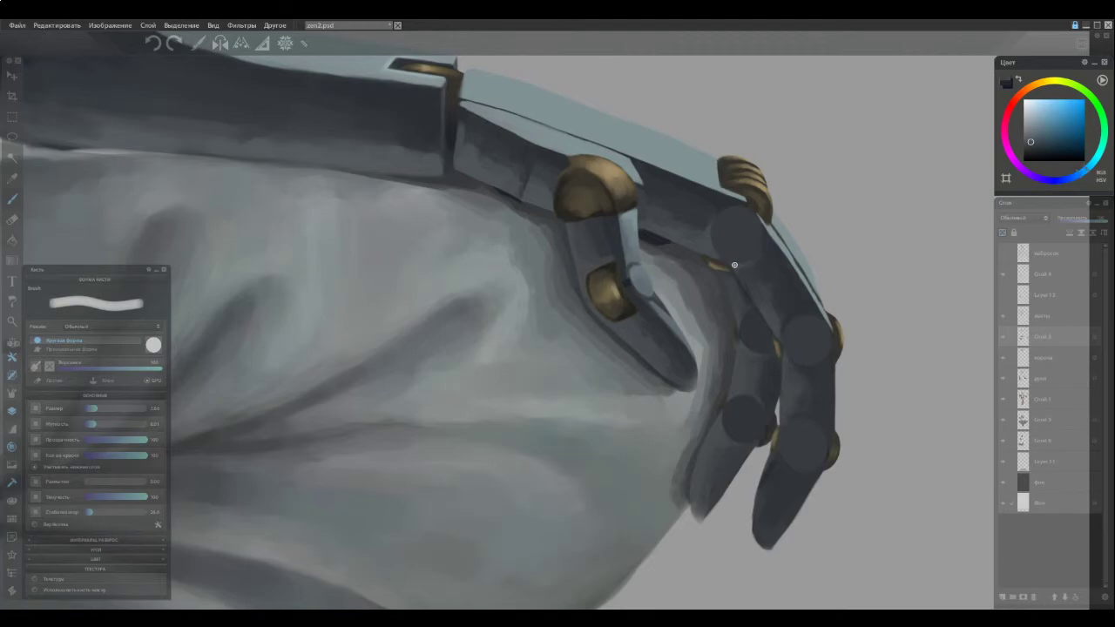
left_click(734, 243, "ctrl")
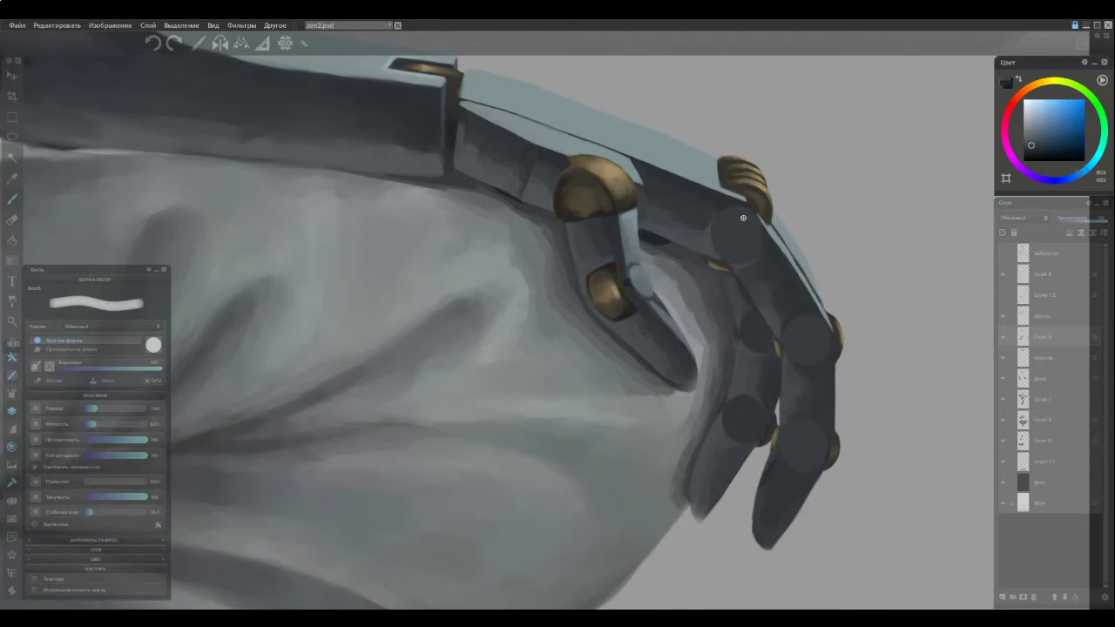
left_click(762, 259, "ctrl")
Repaint the small round joint cap and narrow plate on the thumb with sampled light blue-grey
scroll(671, 332, "down", 6)
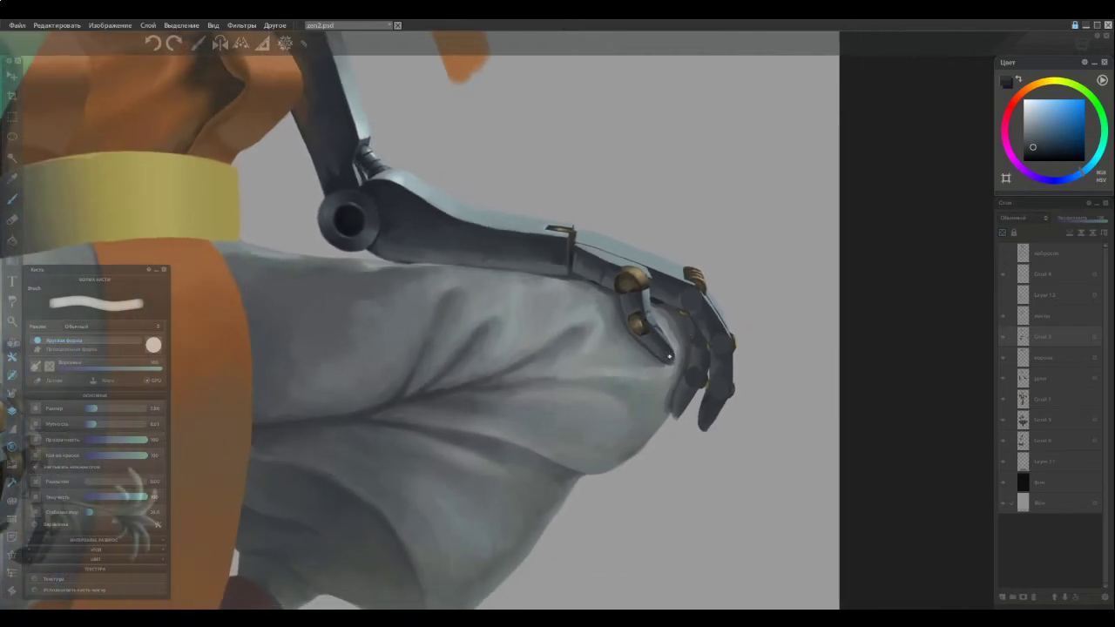
scroll(711, 375, "up", 5)
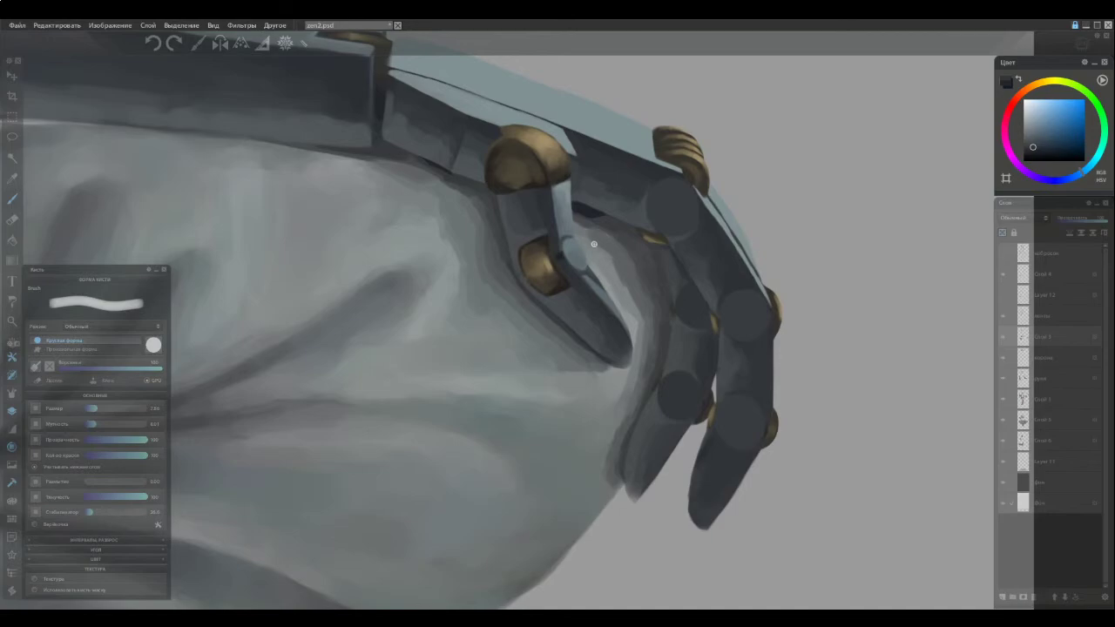
left_click(571, 179, "alt")
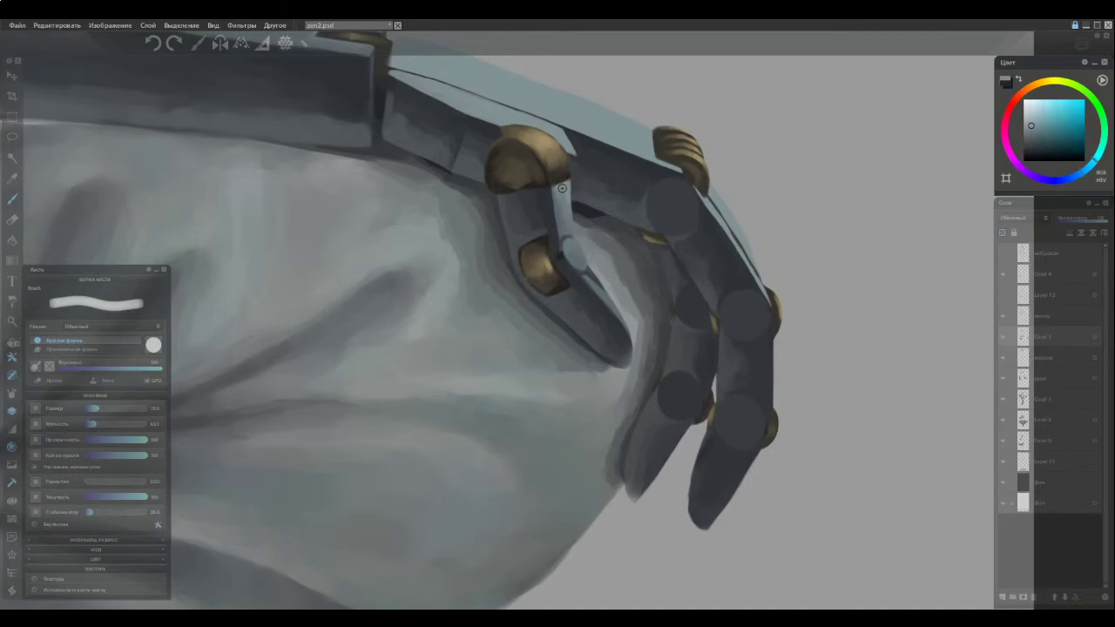
mouse_move(581, 254)
left_mouse_down()
mouse_move(576, 265)
mouse_move(579, 253)
left_mouse_up()
left_click(571, 246, "alt")
left_click(576, 265, "alt")
scroll(563, 346, "down", 6)
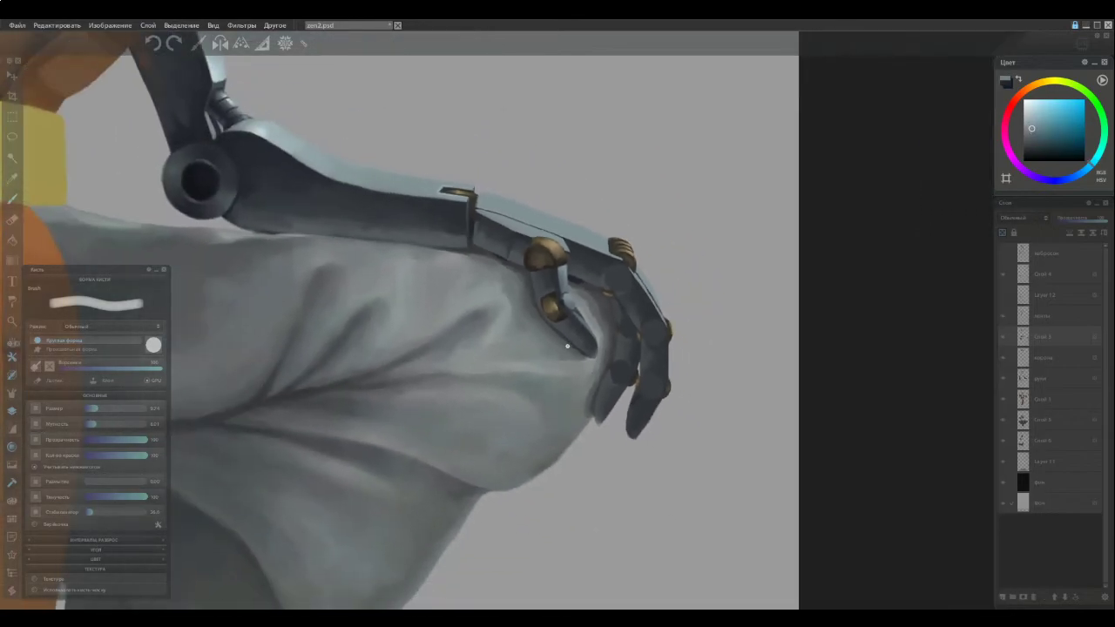
Paint an inset ring and lighter shading on the front finger's knuckle disc with an enlarged brush and sampled blue-grey tones
scroll(576, 277, "up", 2)
scroll(578, 278, "up", 2)
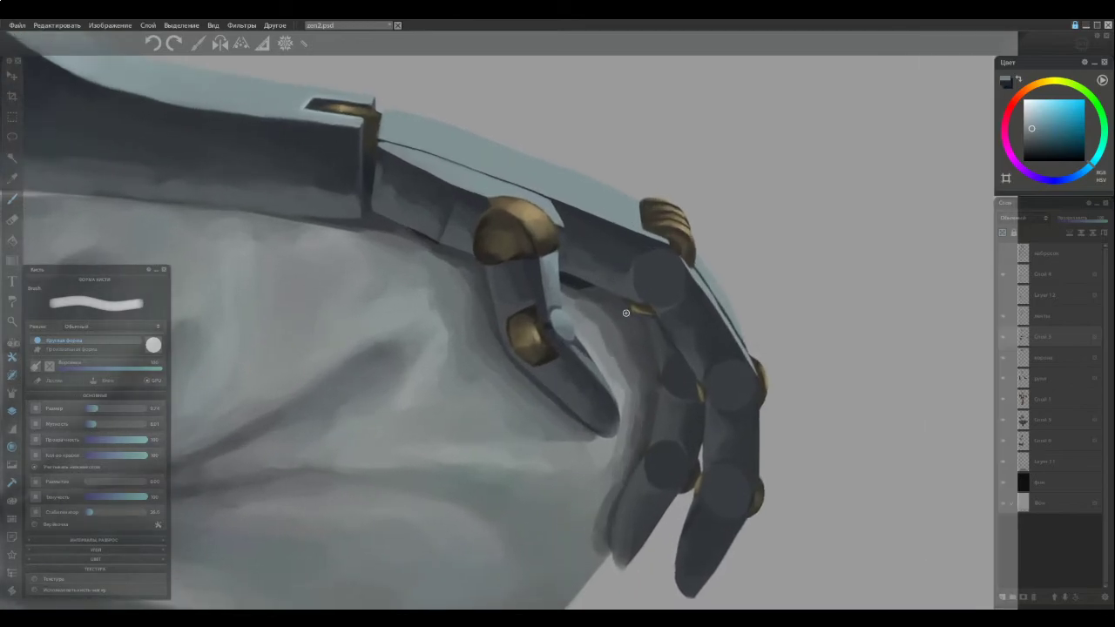
key("]")
key("]")
key("]")
left_click(668, 274, "ctrl")
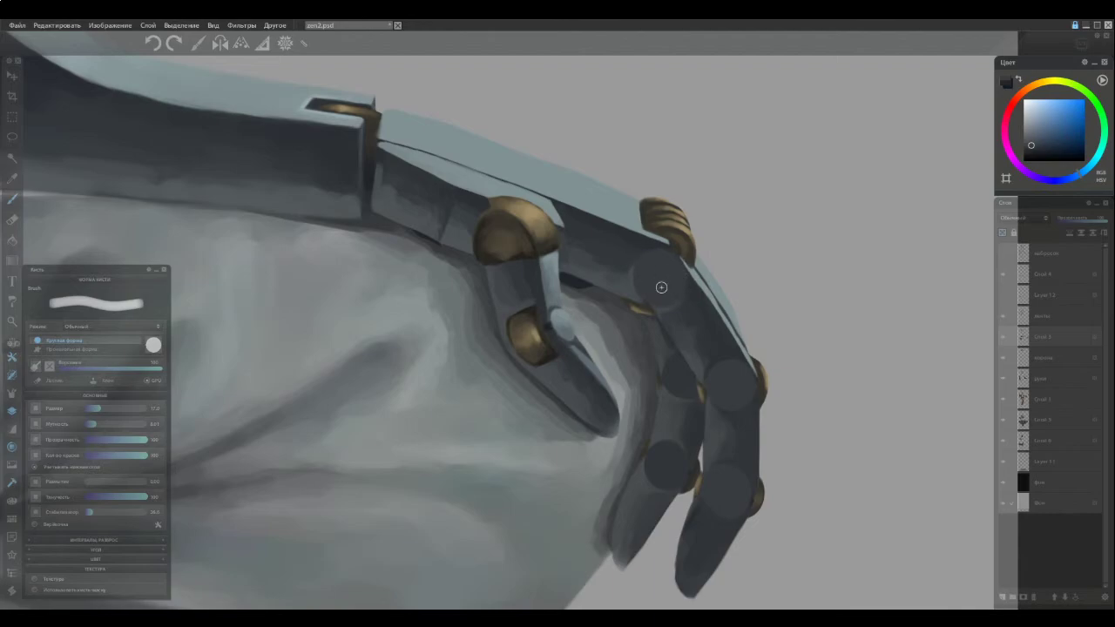
left_click(616, 260, "ctrl")
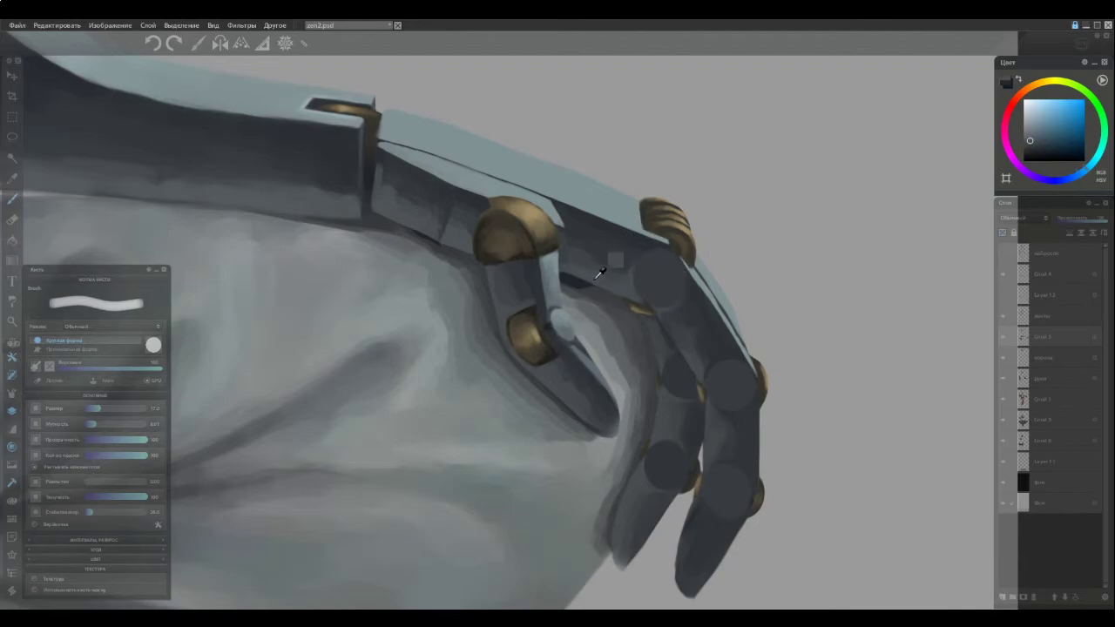
left_click(666, 285, "ctrl")
left_click(669, 293, "alt")
left_click_drag(659, 259, 647, 287)
left_click(665, 261, "alt")
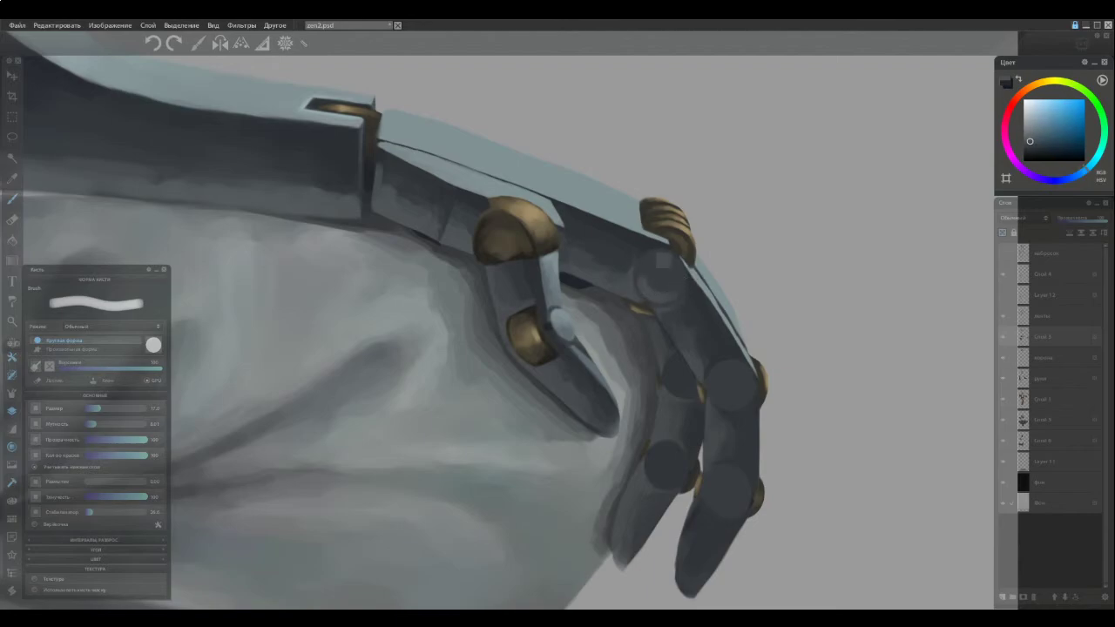
Soften the shading inside the front knuckle disc and along its inner rim by painting with tones sampled from it
left_click(650, 280, "ctrl")
left_click(662, 287, "alt")
left_click(668, 288, "alt")
left_click(661, 286, "alt")
left_click(646, 267, "ctrl")
left_click(641, 269, "ctrl")
left_click(707, 304, "alt")
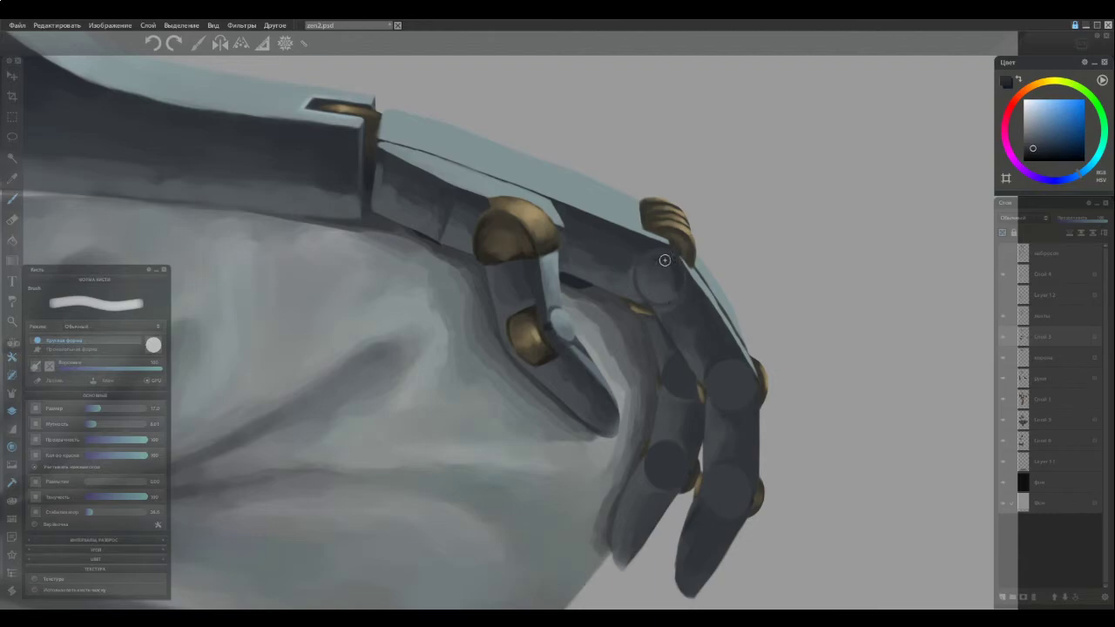
Blend the upper rim and centre of the front knuckle disc with sampled dark greys and check the whole arm
left_click(665, 251, "ctrl")
left_click(670, 277, "ctrl")
left_click(660, 271, "alt")
left_click_drag(662, 272, 655, 282)
left_click(656, 265, "alt")
left_click(658, 281, "ctrl")
scroll(627, 366, "down", 3)
scroll(630, 390, "down", 2)
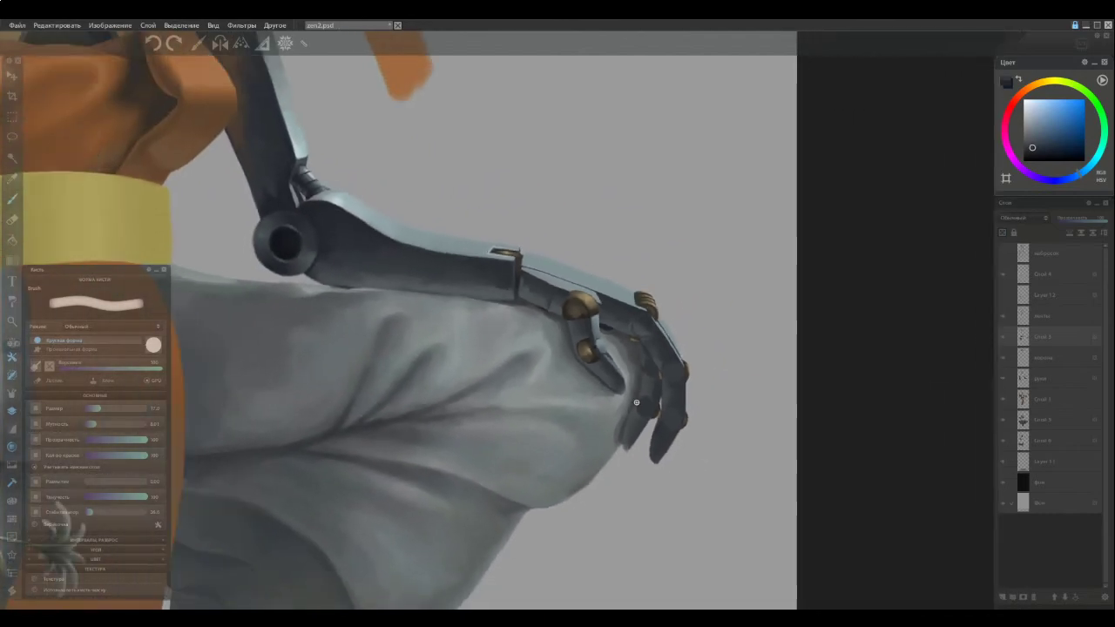
scroll(631, 347, "up", 2)
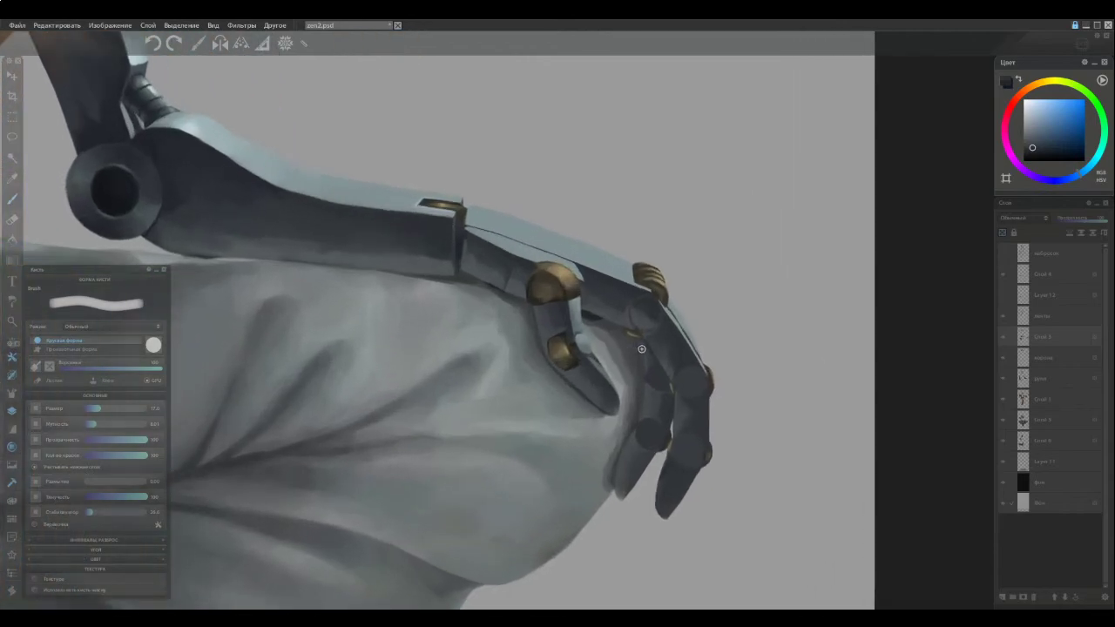
Refine the shading inside the front finger's knuckle disc with dark blue-greys sampled around it and check the whole arm
scroll(654, 407, "up", 2)
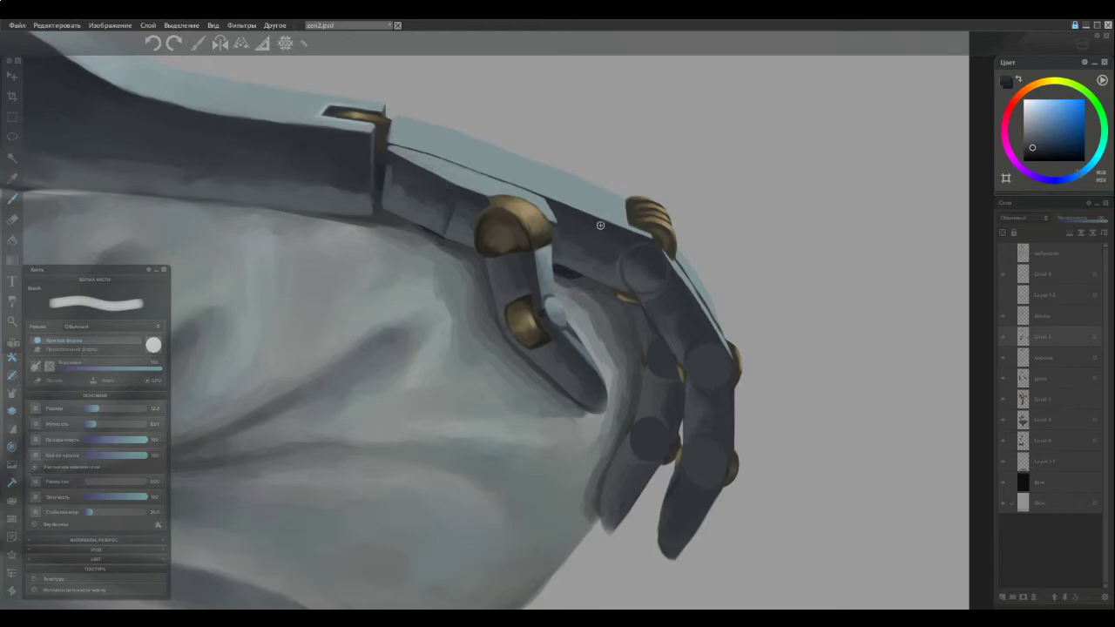
left_click(572, 258, "ctrl")
left_click(658, 256, "ctrl")
left_click(634, 261, "alt")
left_click(645, 257, "ctrl")
left_click(632, 264, "alt")
left_click_drag(630, 257, 629, 277)
left_click(634, 263, "alt")
scroll(630, 347, "down", 3)
scroll(629, 364, "down", 1)
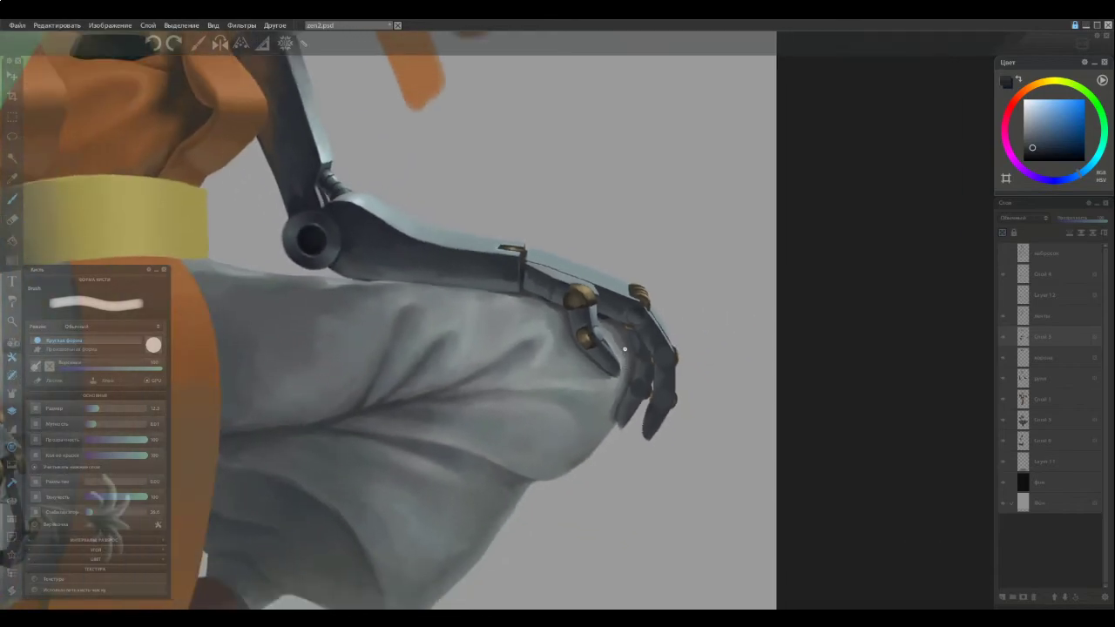
Lay lighter blue-grey tones sampled from the knuckle and finger onto the front finger's middle joint disc
scroll(623, 350, "up", 3)
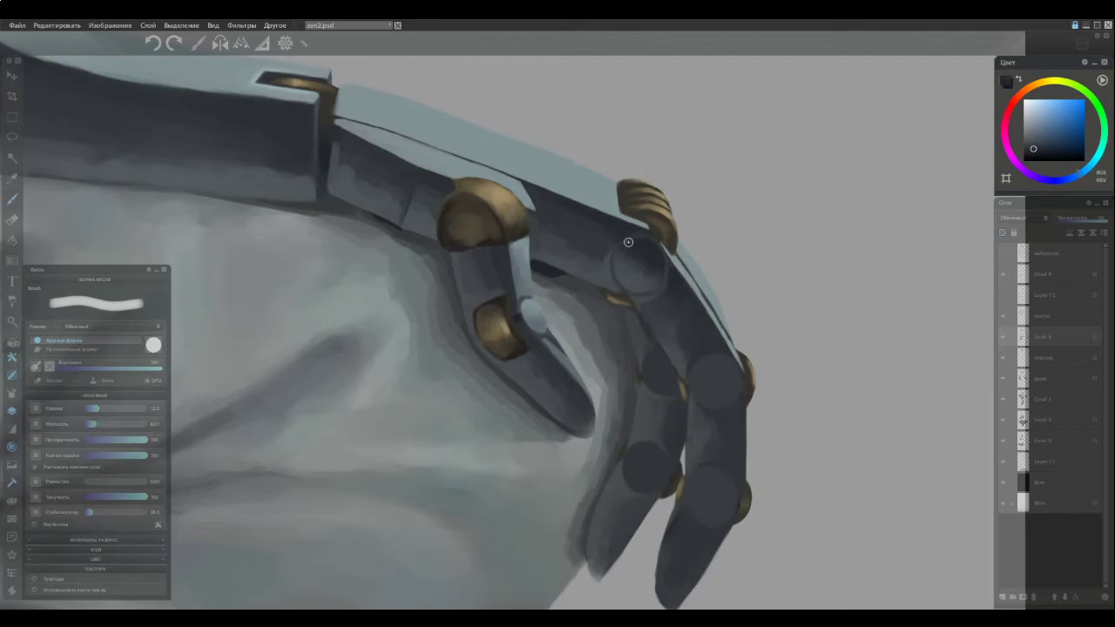
left_click(648, 260, "alt")
left_click(699, 345, "alt")
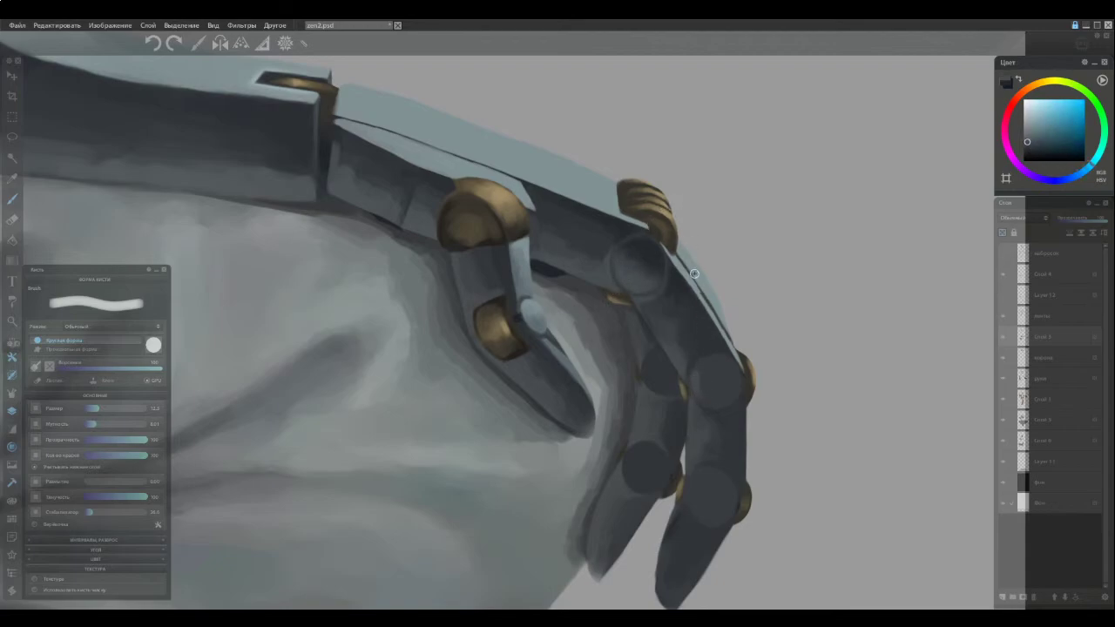
left_click(712, 400, "alt")
left_click(706, 380, "alt")
left_click(695, 397, "alt")
left_click(700, 390, "alt")
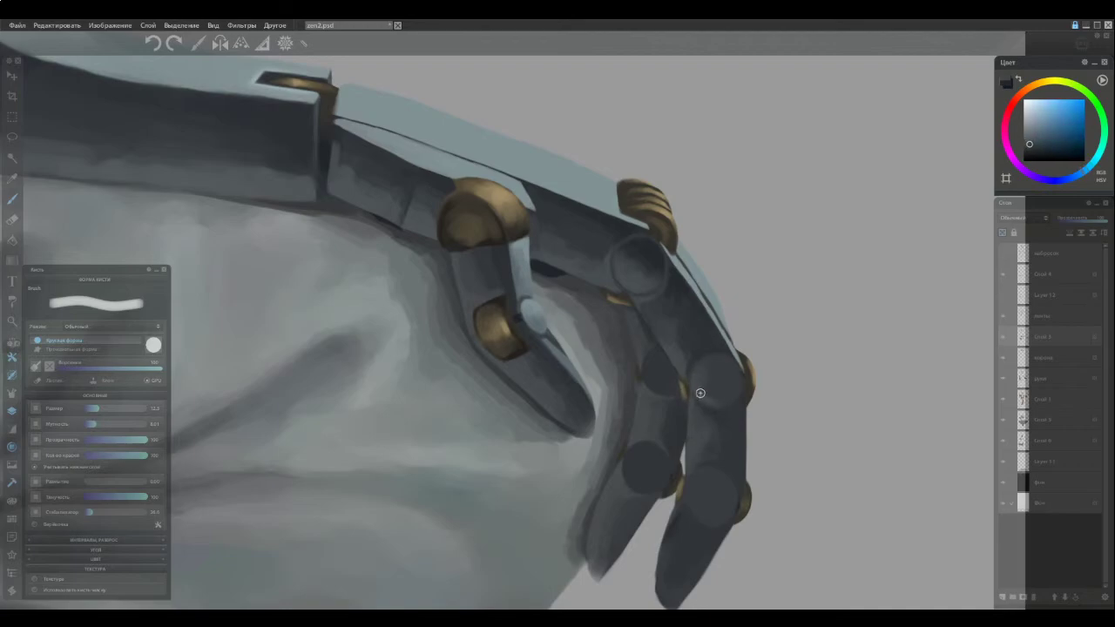
Shade the inside of the front finger's middle joint disc darker towards its upper edge with sampled greys
left_click(698, 394, "alt")
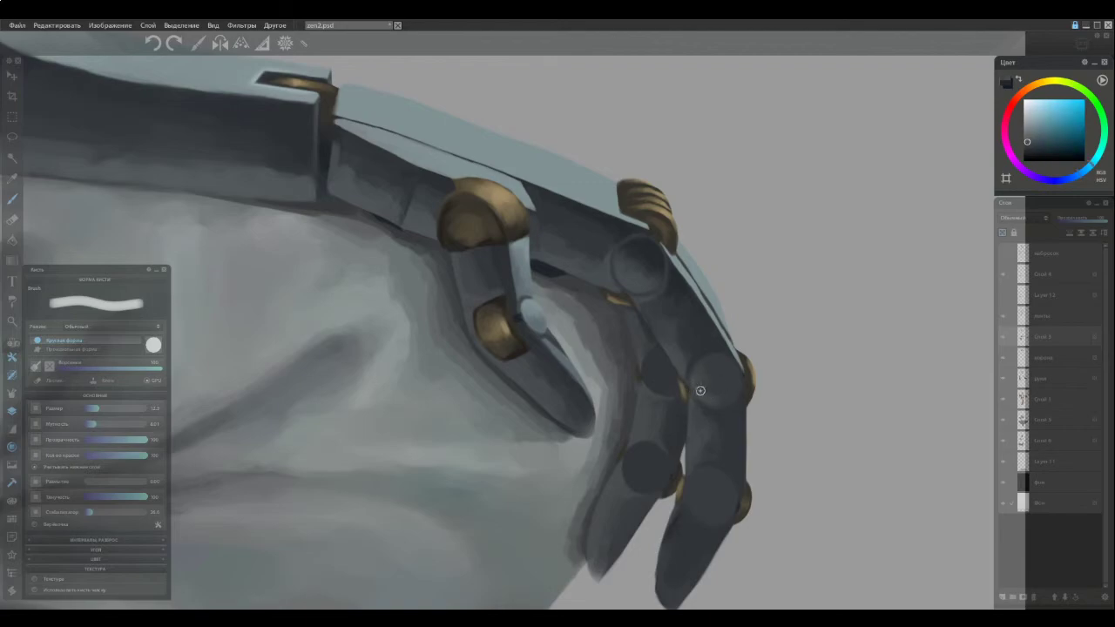
left_click(710, 384, "alt")
left_click(704, 392, "alt")
left_click(714, 386, "alt")
left_click(712, 337, "ctrl")
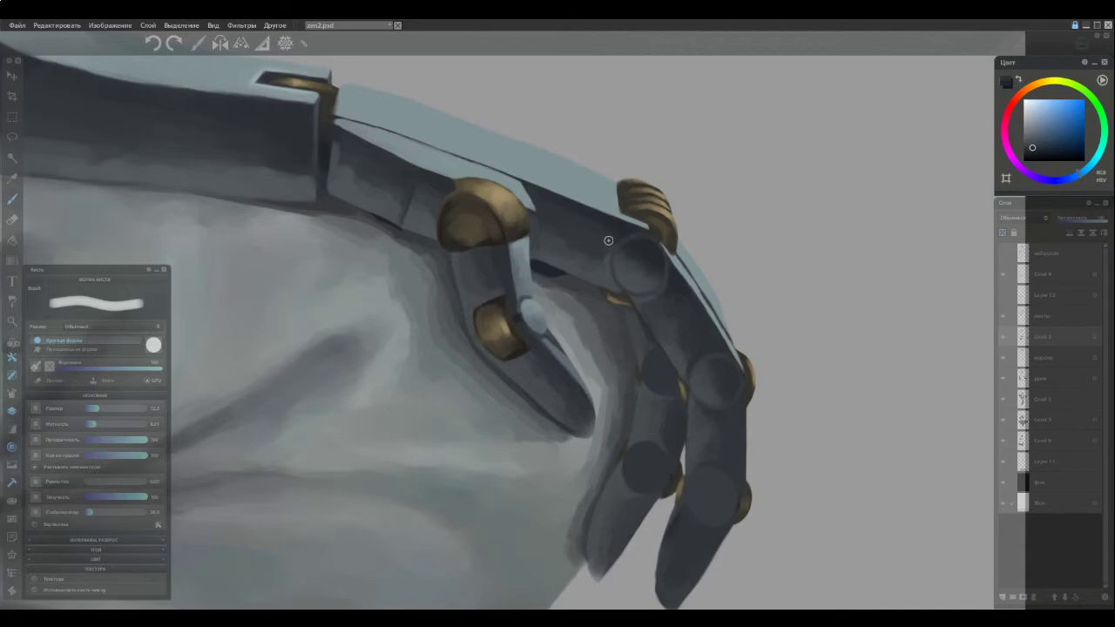
Strengthen the outer edge of the middle joint disc with a slightly larger brush and a sampled finger tone
left_click(688, 272, "alt")
key("bracketright")
mouse_move(729, 368)
left_mouse_down()
mouse_move(712, 360)
mouse_move(731, 371)
left_mouse_up()
scroll(681, 462, "down", 4)
Define the lighter rim and dark surround of the middle joint disc with a smaller brush and sampled blue-greys
scroll(681, 462, "up", 4)
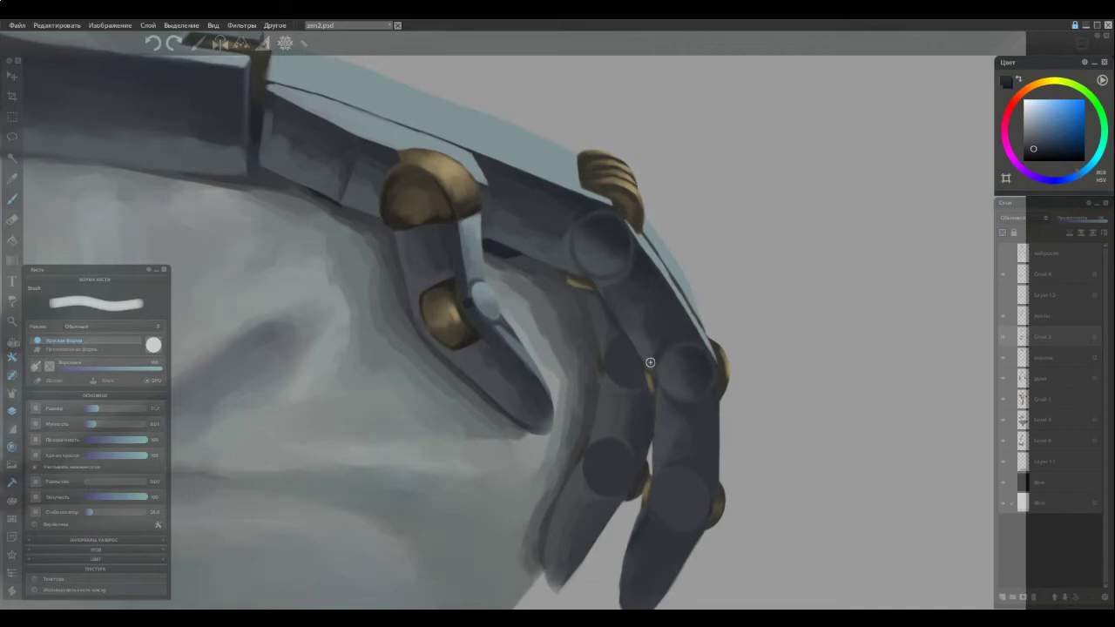
left_click(661, 399, "alt")
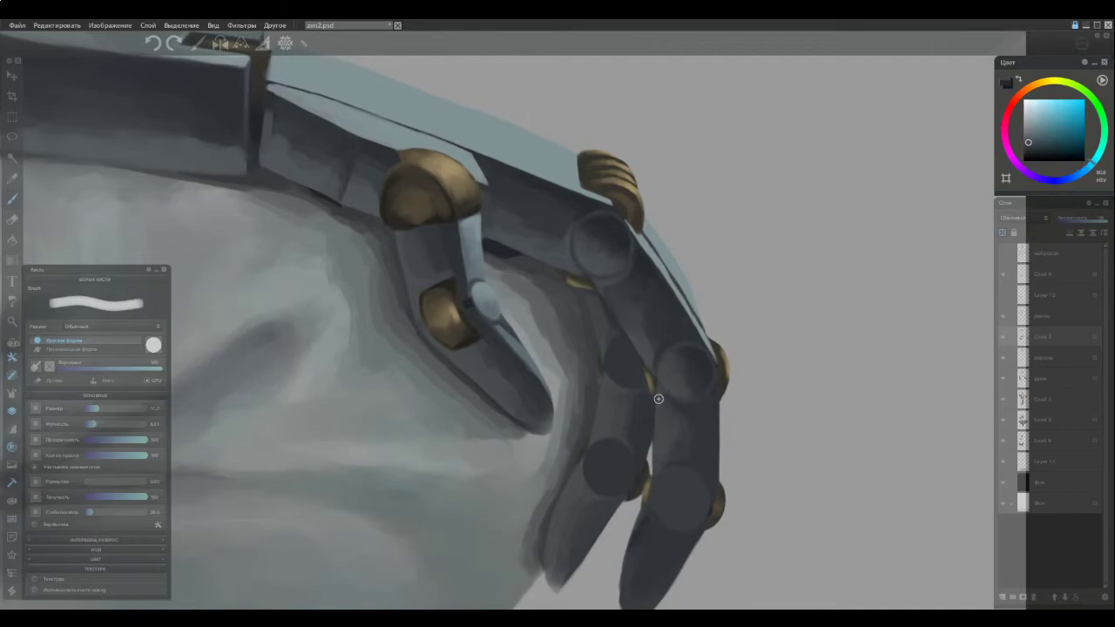
left_click(598, 261, "alt")
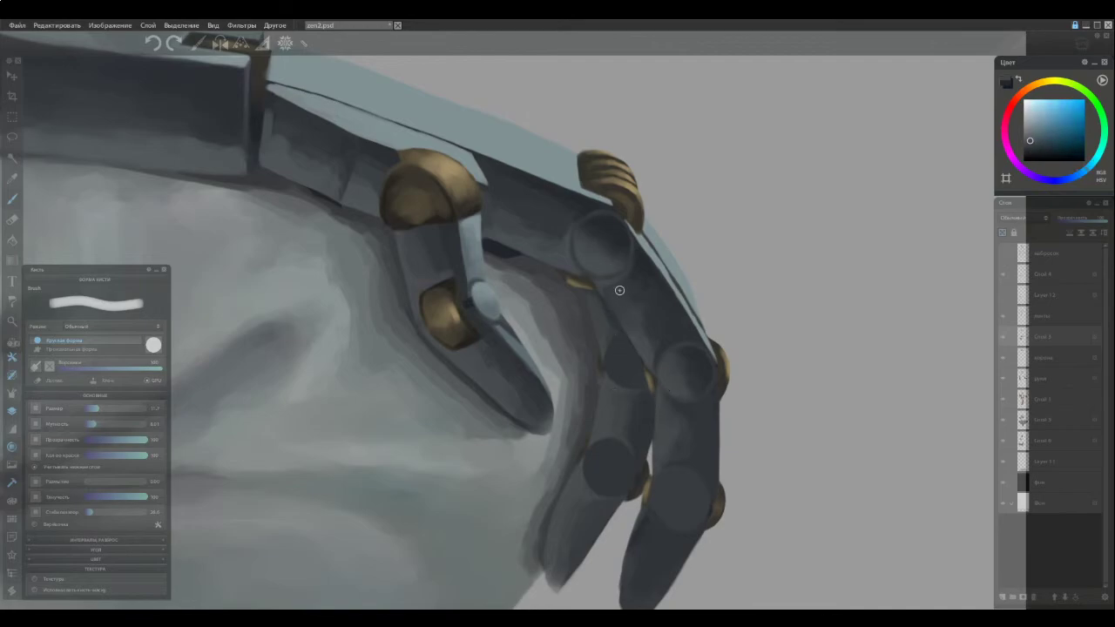
left_click(705, 384, "alt")
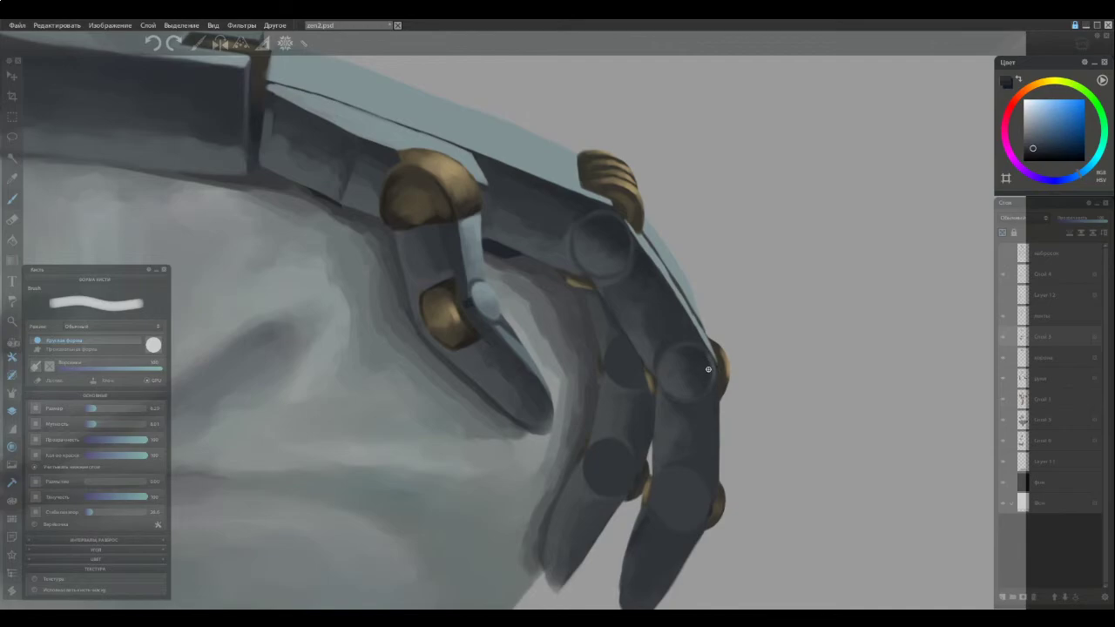
left_click(710, 364, "alt")
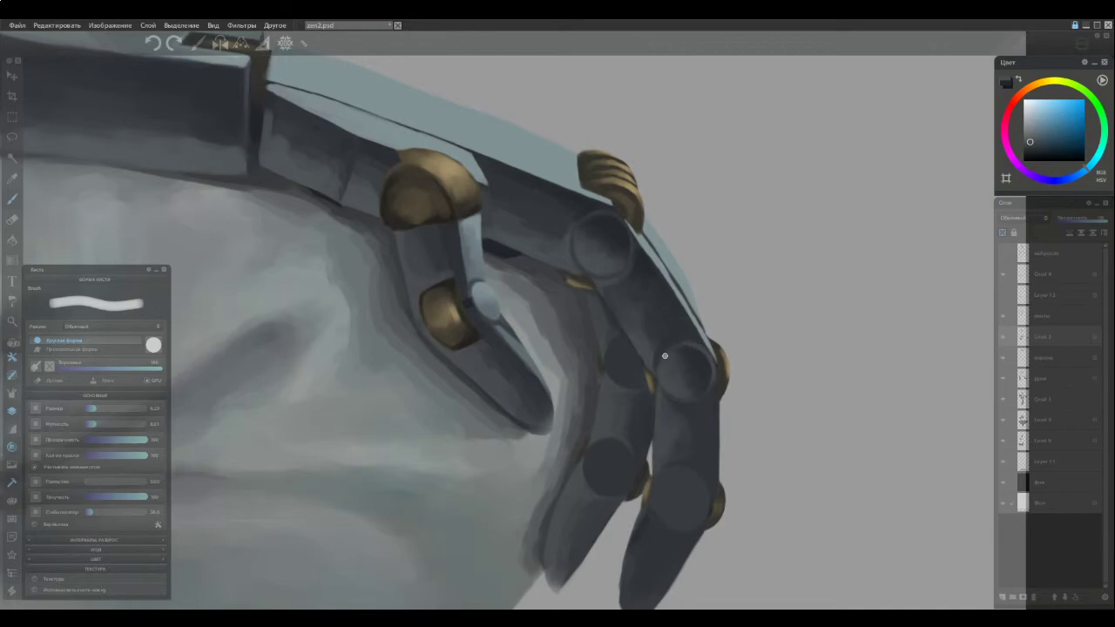
left_click(682, 337, "alt")
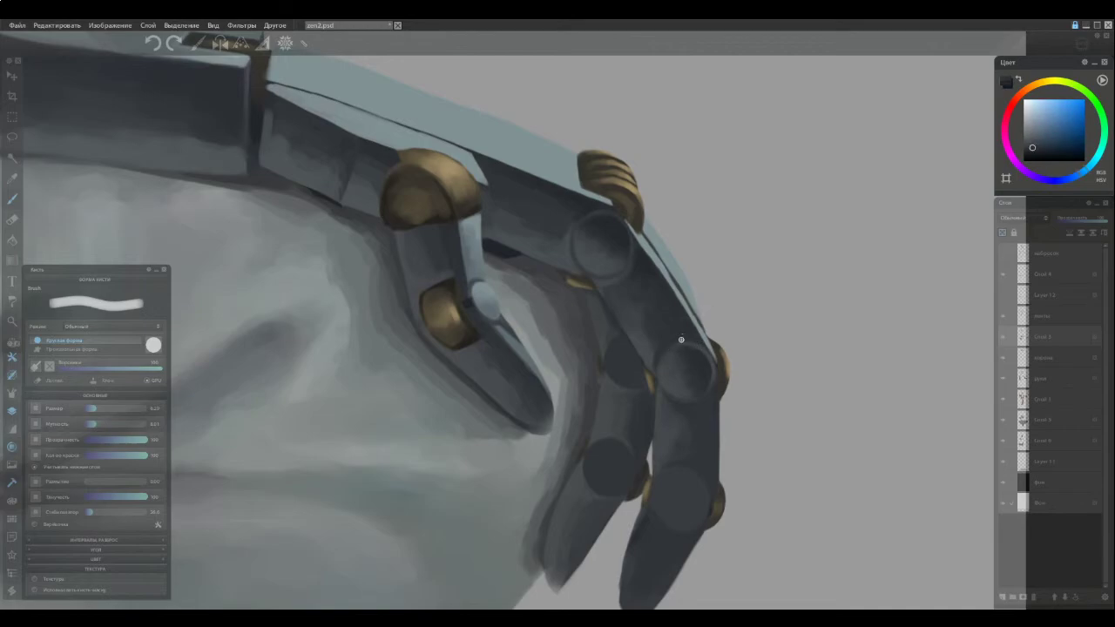
left_click(688, 353, "alt")
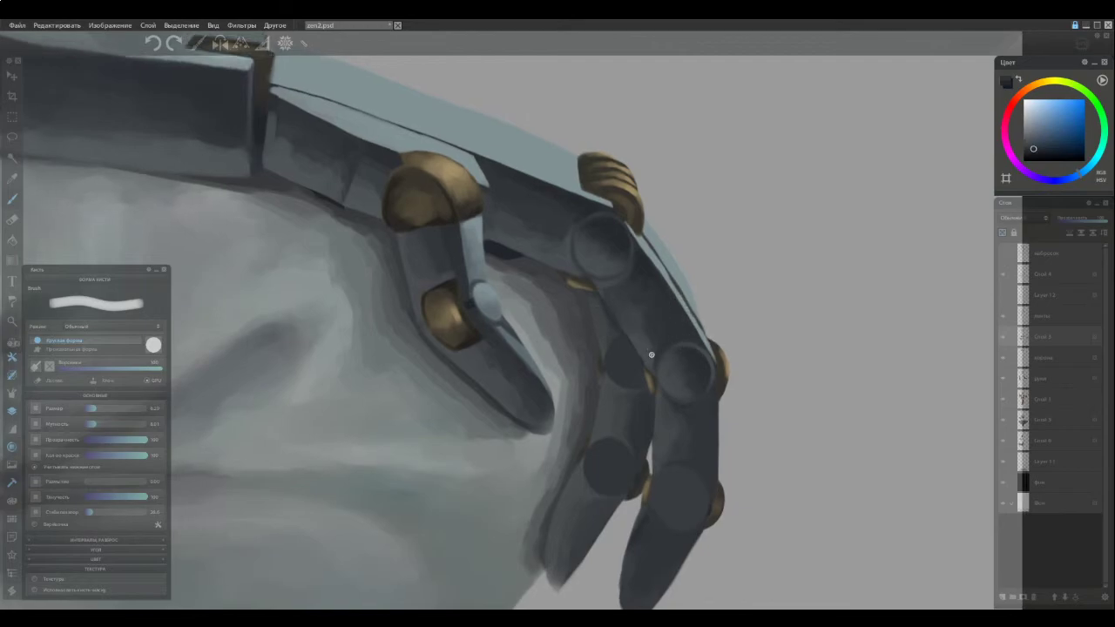
scroll(649, 376, "down", 5)
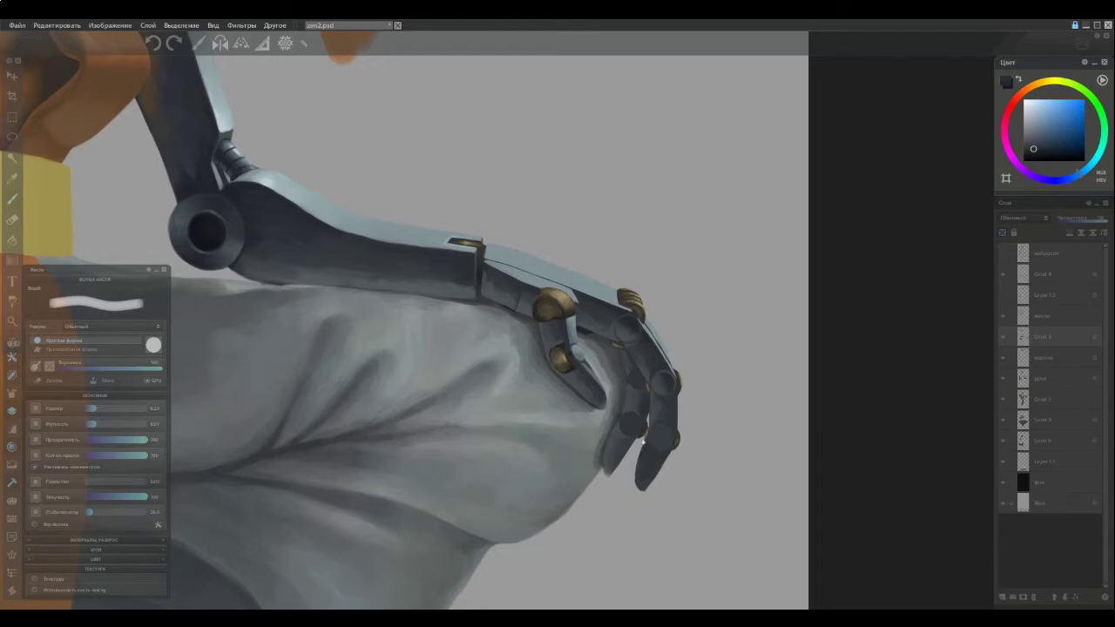
scroll(643, 442, "up", 5)
scroll(637, 424, "up", 1)
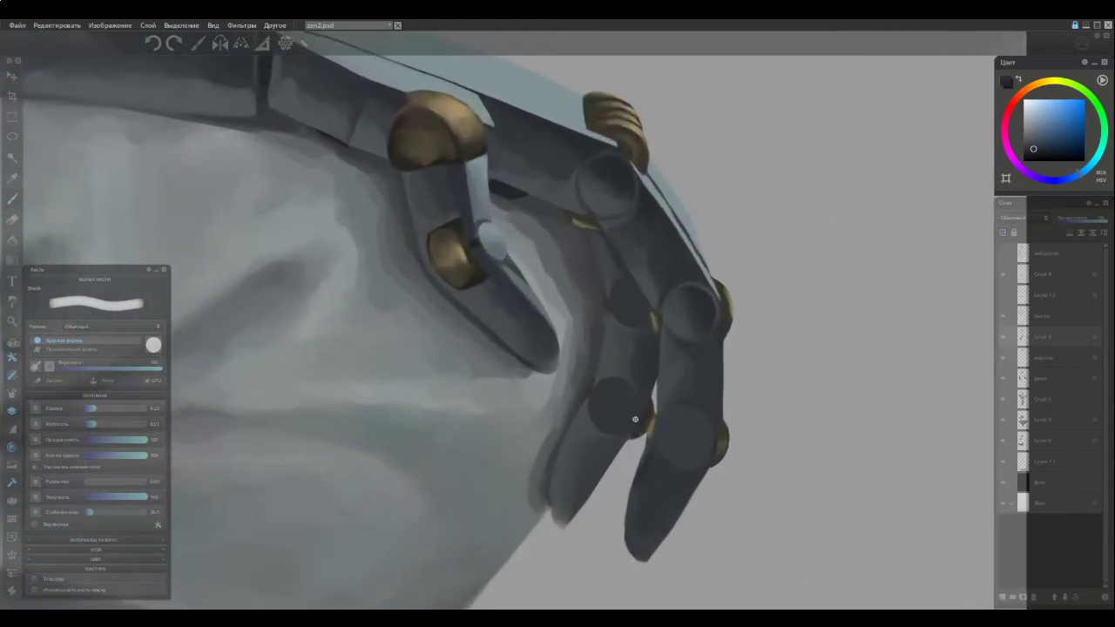
Carry the middle joint disc's sampled rim tone to the front knuckle disc and clean up its upper rim
key("space")
left_click_drag(596, 256, 608, 348)
key("space")
left_click(722, 380, "alt")
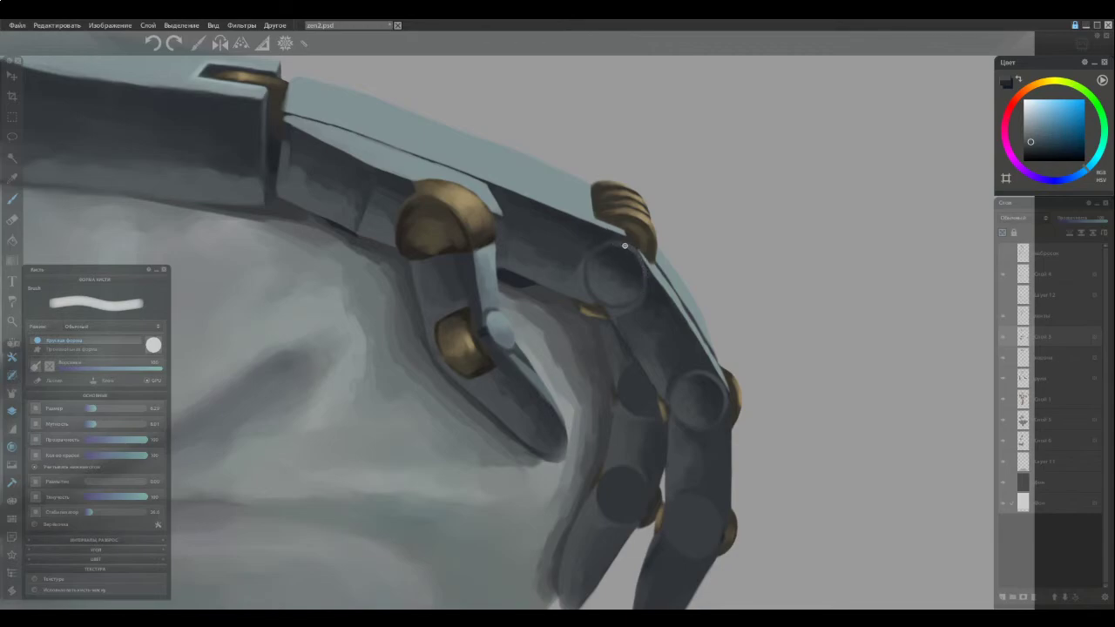
left_click(602, 237, "alt")
left_click(627, 246, "alt")
scroll(574, 323, "down", 4)
scroll(574, 328, "up", 2)
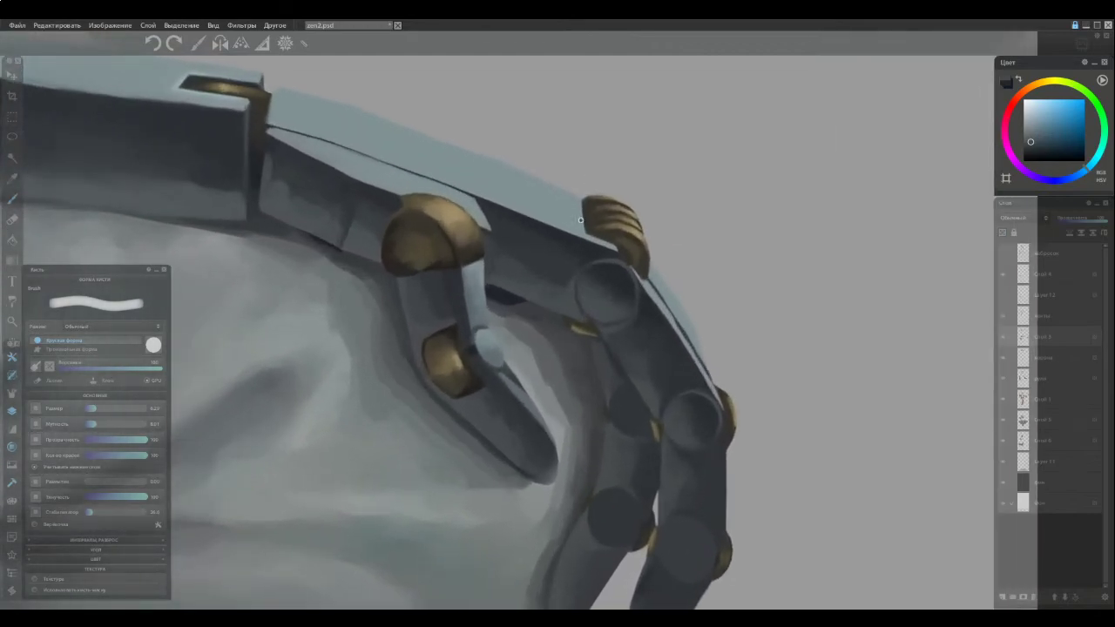
left_click(618, 272, "ctrl")
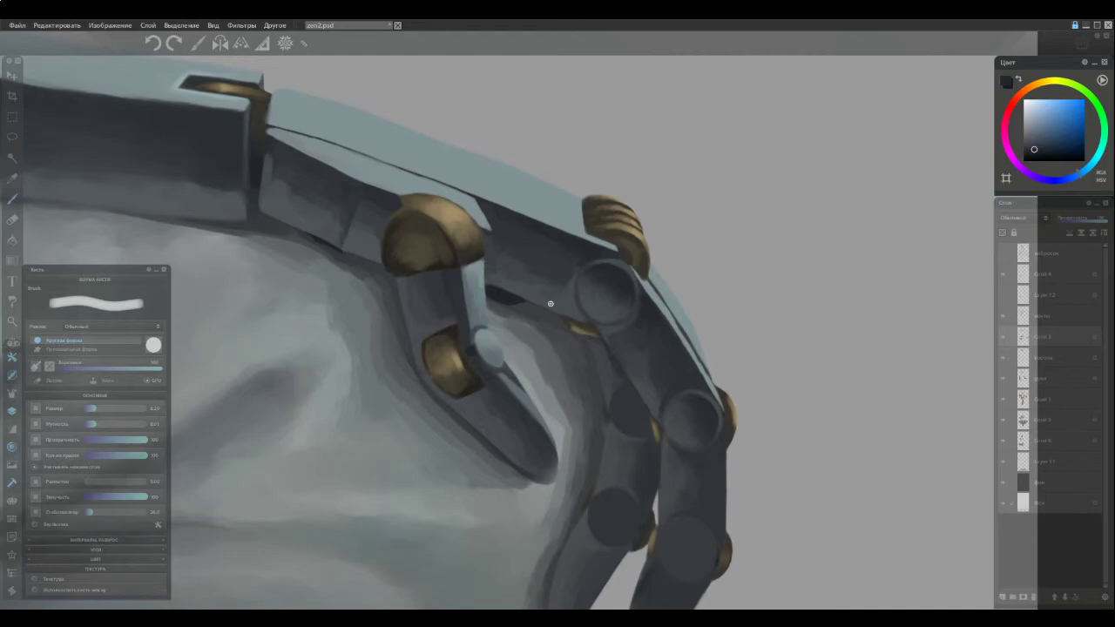
Paint a lighter rim and first dark shading on the front finger's lowest joint disc with an enlarged brush
left_click_drag(653, 438, 628, 316)
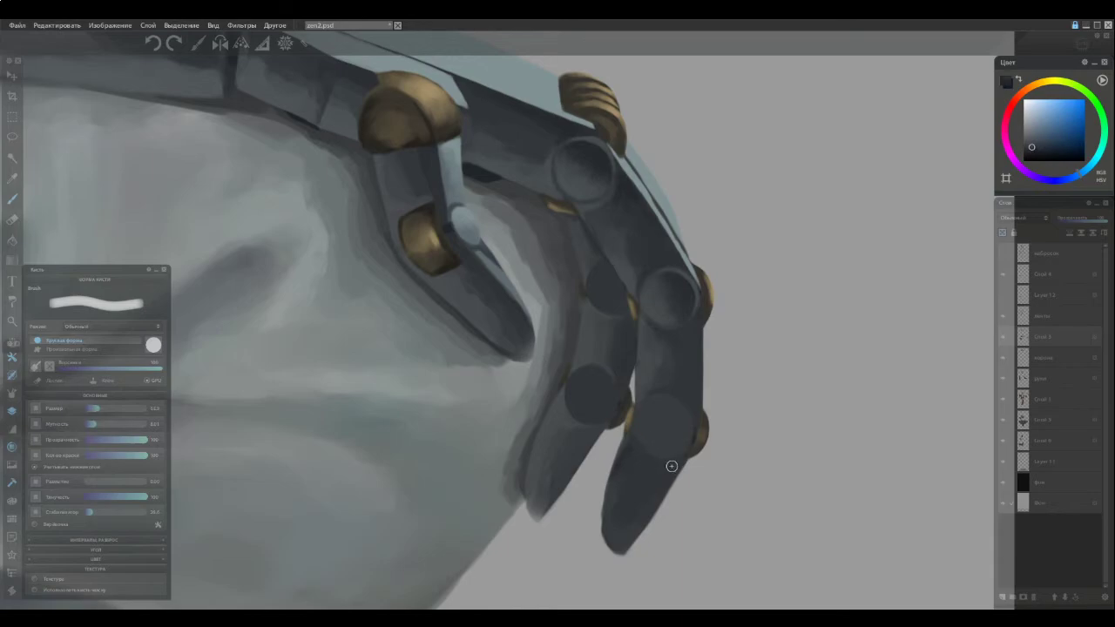
left_click(629, 449, "alt")
left_click(650, 366, "alt")
key("bracketright")
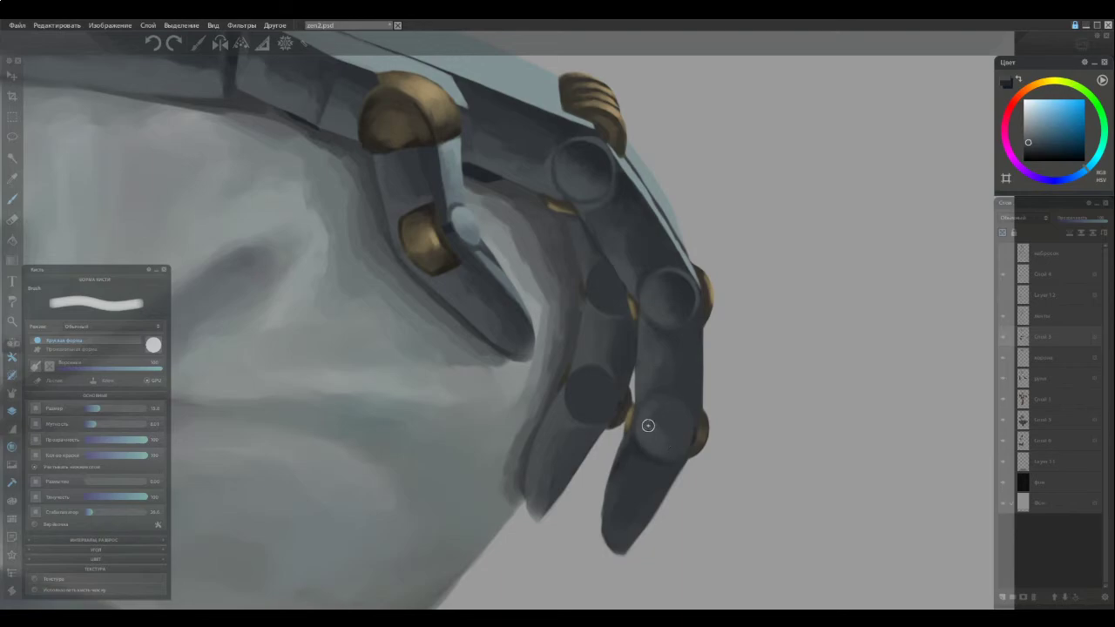
left_click(675, 396, "alt")
left_click(688, 279, "ctrl")
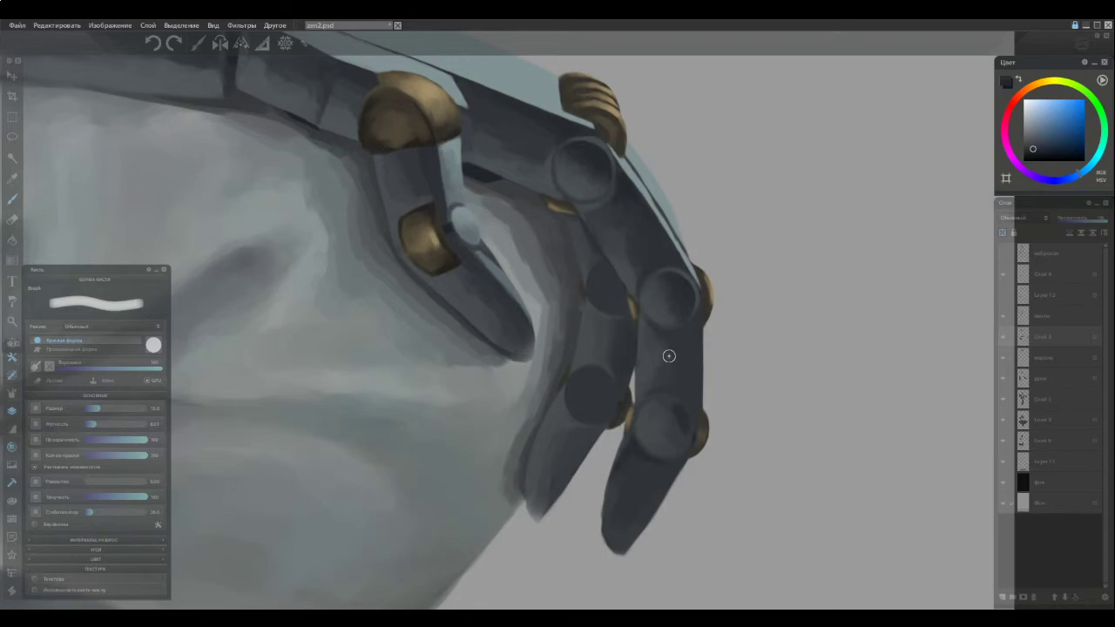
Model the lower and upper inner edges of the front finger's lowest joint disc with tones sampled from it
left_click(686, 433, "alt")
left_click(689, 435, "alt")
left_click_drag(680, 445, 671, 452)
left_click(669, 412, "alt")
mouse_move(676, 411)
left_mouse_down()
mouse_move(648, 408)
mouse_move(665, 417)
mouse_move(648, 415)
mouse_move(654, 427)
left_mouse_up()
left_click(662, 403, "alt")
left_click(676, 411, "alt")
Blend the dark upper area of the lowest joint disc into its lighter centre with sampled greys
left_click(665, 413, "alt")
left_click(673, 410, "alt")
left_click(654, 427, "ctrl")
left_click(658, 418, "alt")
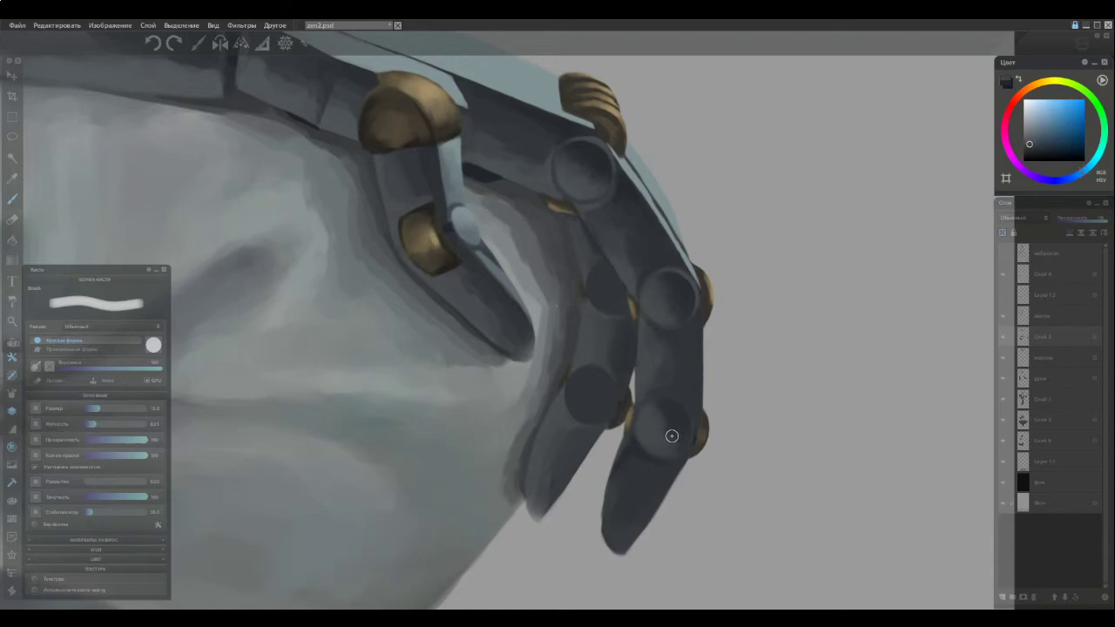
left_click(657, 407, "alt")
left_click_drag(643, 414, 655, 438)
left_click(655, 437, "ctrl")
scroll(576, 350, "down", 3)
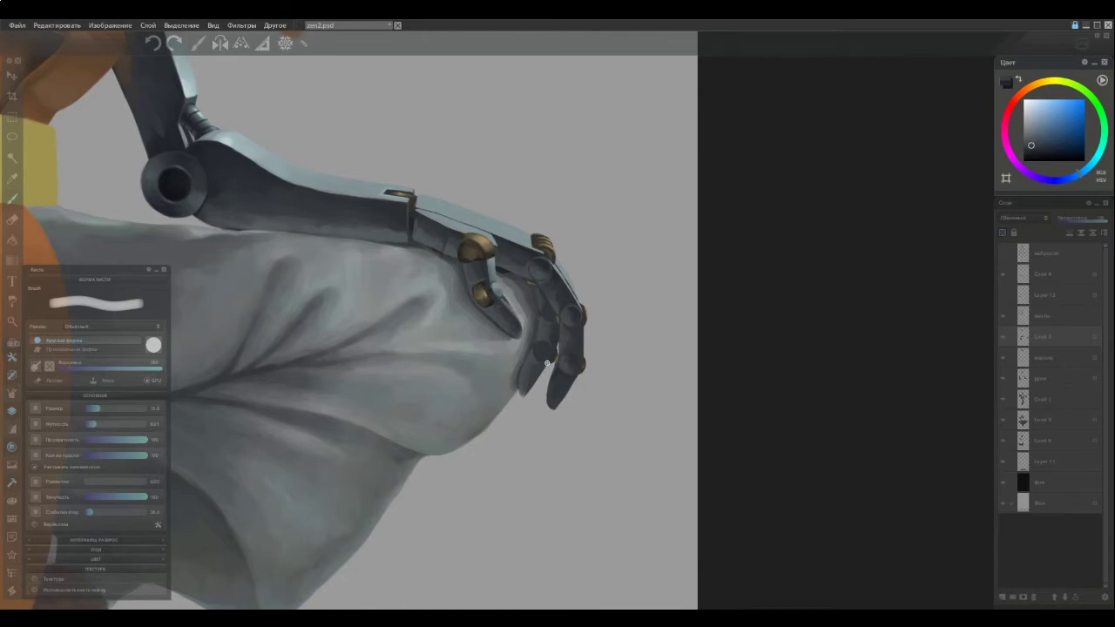
Outline the lowest joint disc with a thin lighter rim using a smaller brush and sampled tones, and check the whole figure
scroll(547, 362, "up", 3)
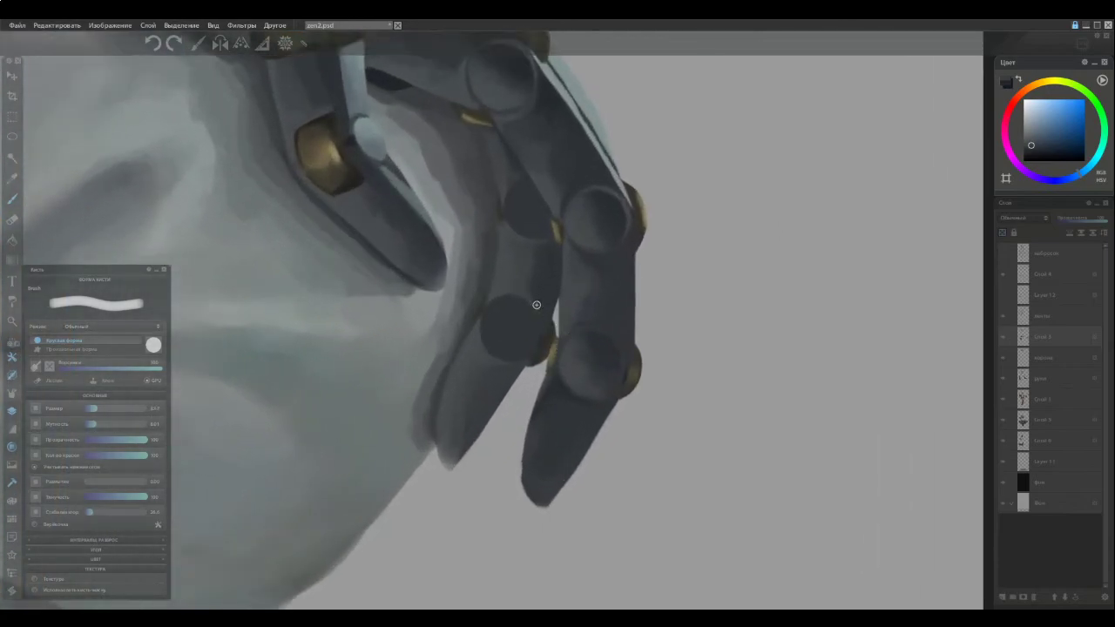
left_click(626, 199, "ctrl")
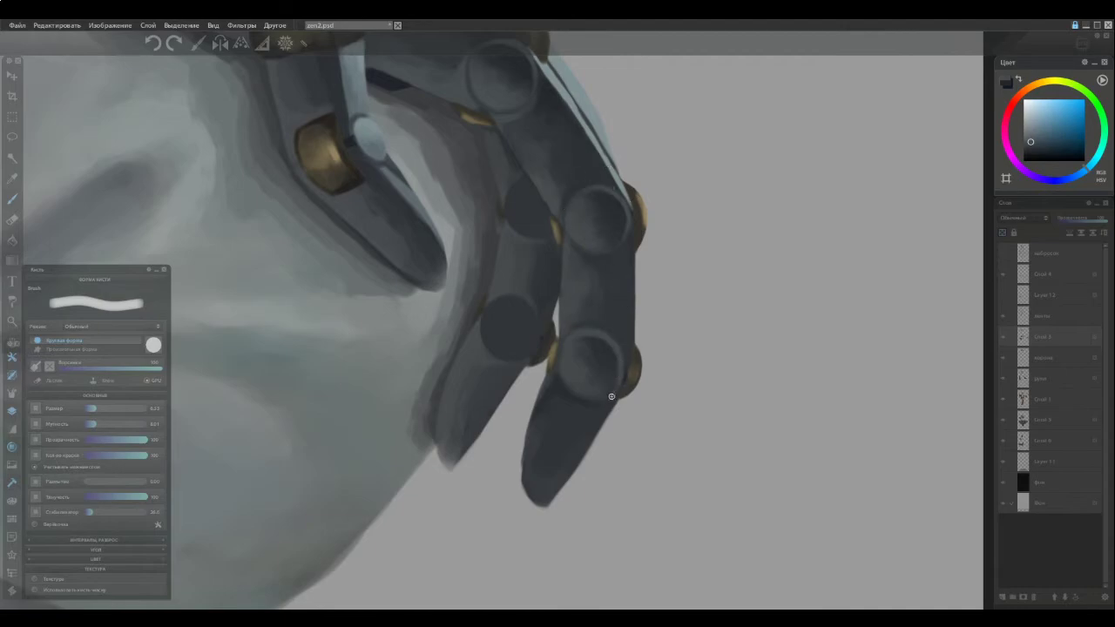
left_click(614, 342, "alt")
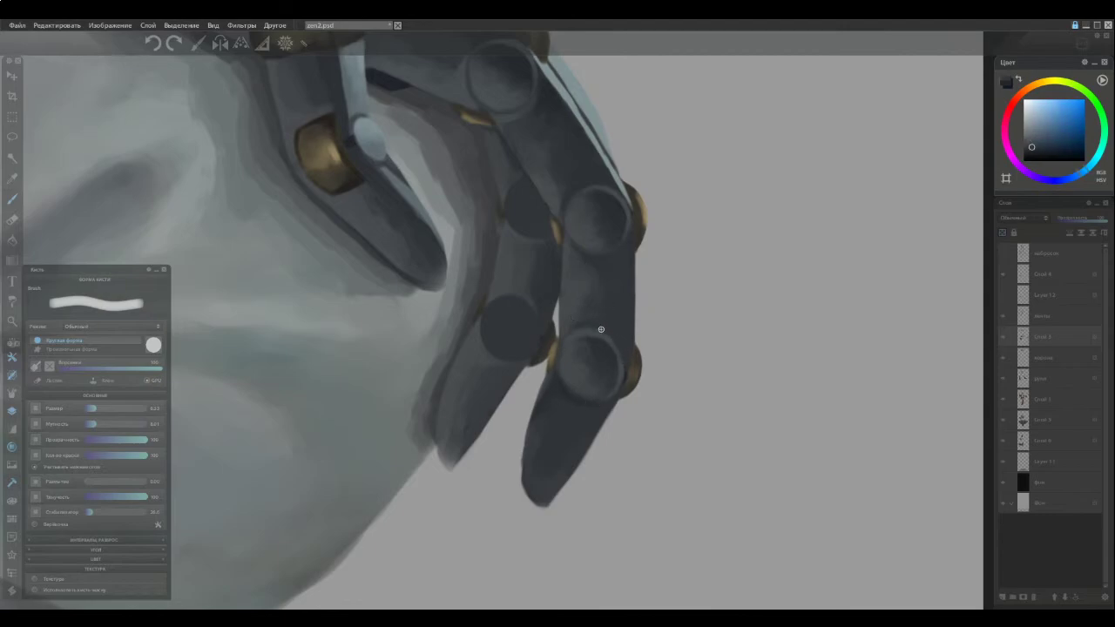
left_click(620, 369, "alt")
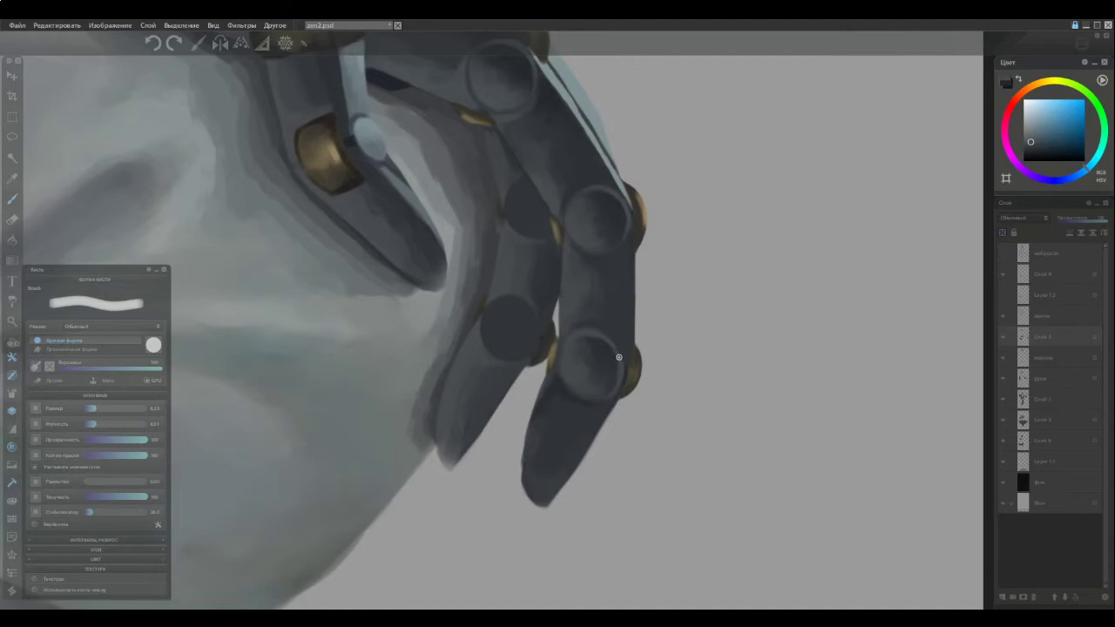
left_click(622, 341, "alt")
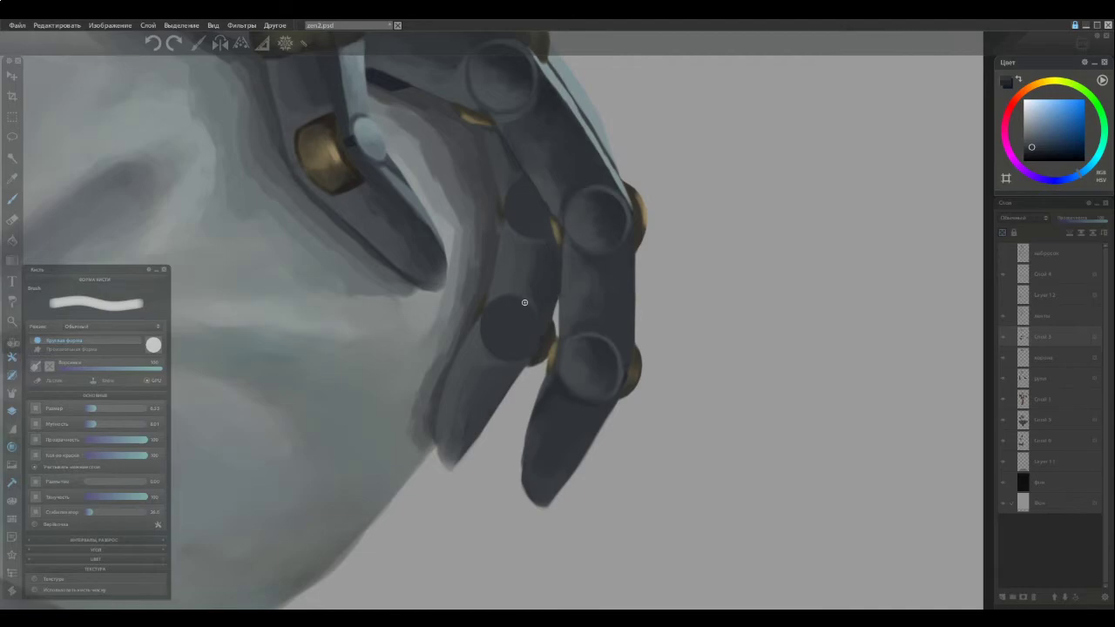
scroll(500, 334, "down", 6)
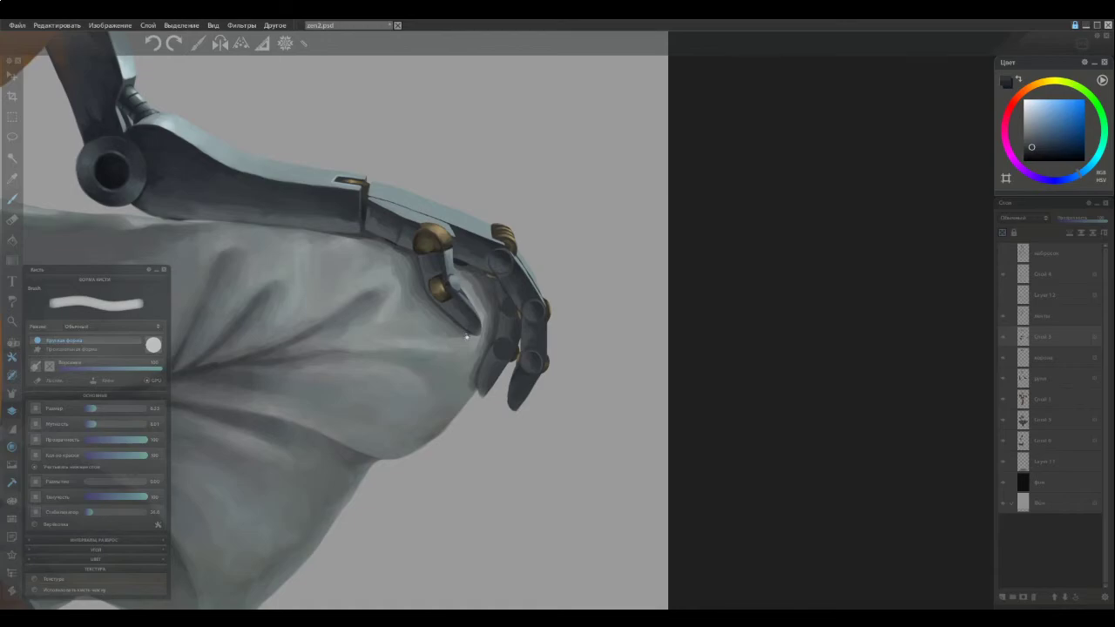
scroll(466, 335, "down", 5)
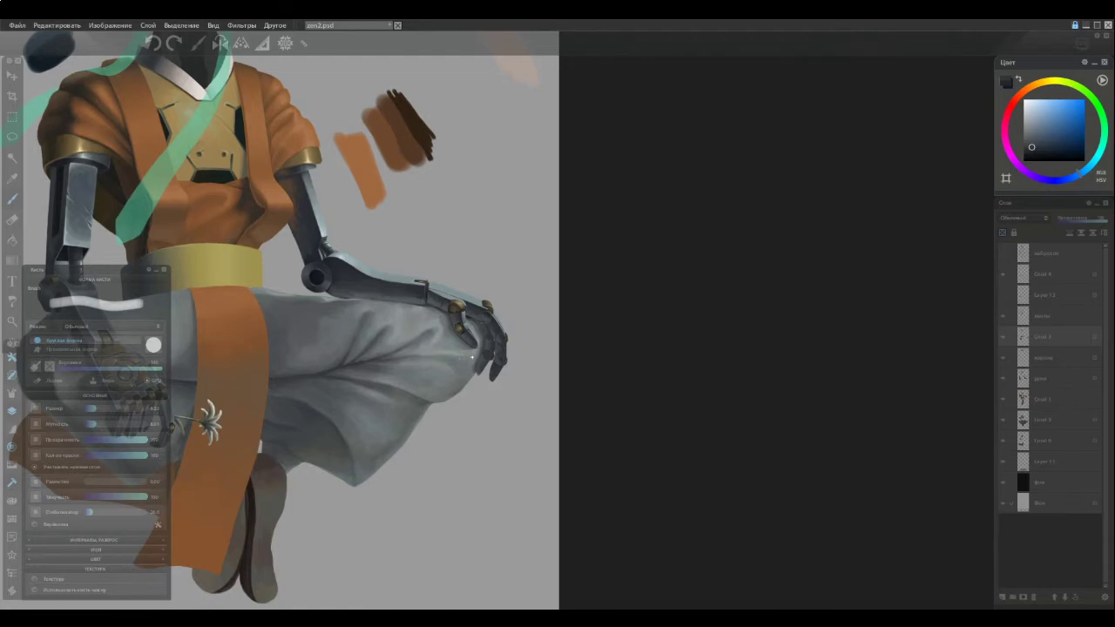
Paint a lighter rim and inner shading on the rear finger's lower joint disc with an enlarged brush and sampled blue-greys
scroll(474, 326, "up", 5)
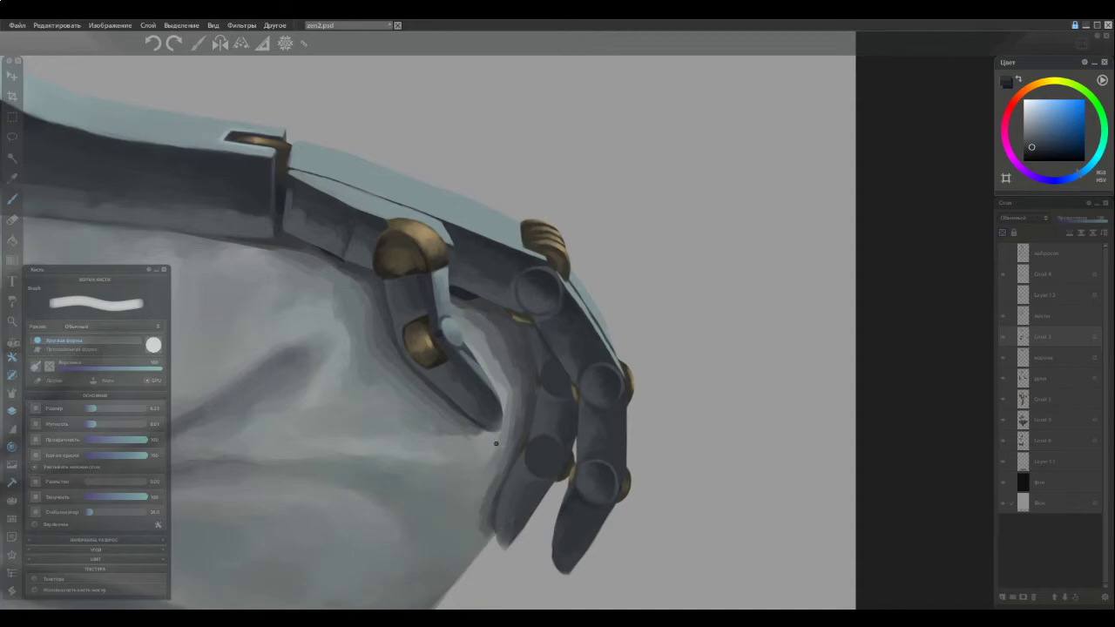
left_click(542, 447, "ctrl")
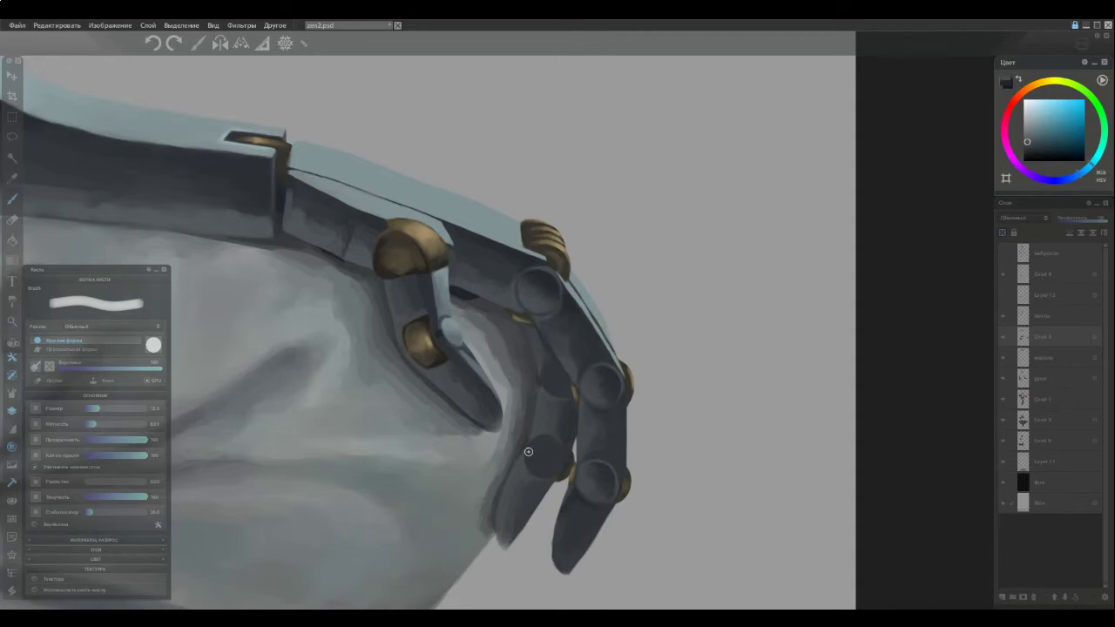
left_click(546, 471, "ctrl")
left_click(532, 449, "ctrl")
left_click(533, 464, "ctrl")
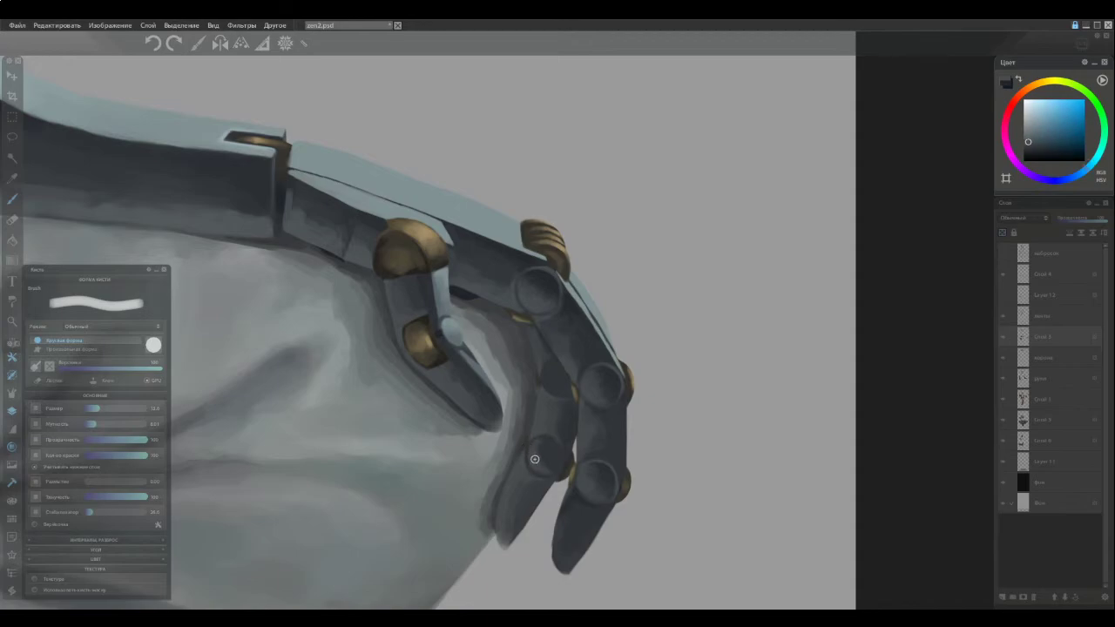
left_click(539, 456, "ctrl")
left_click(552, 478, "alt")
left_click(557, 473, "alt")
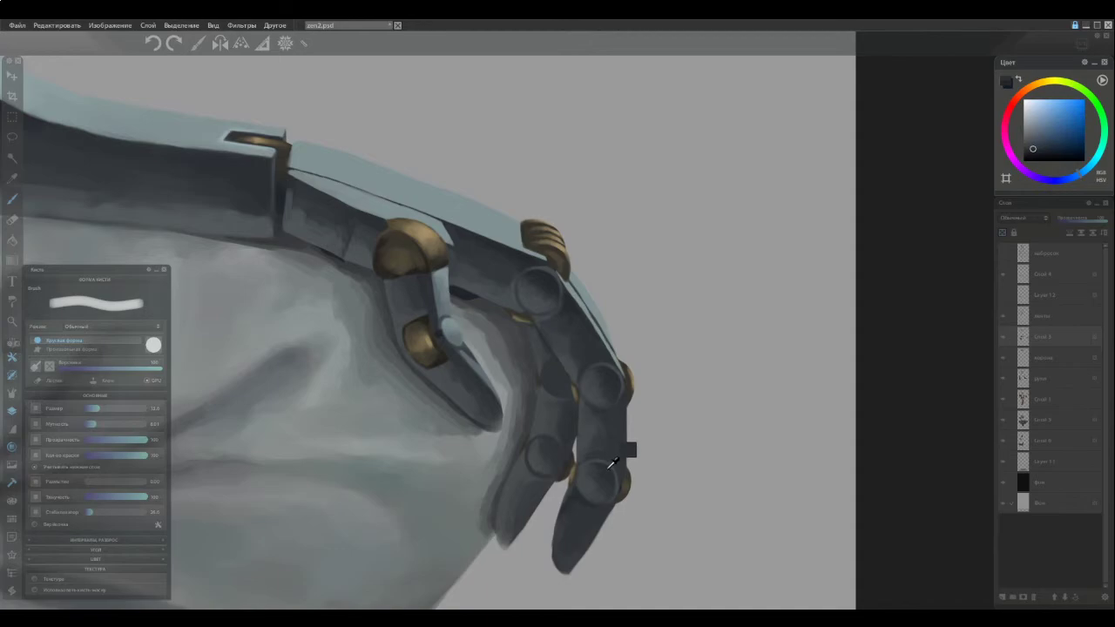
Paint the rear finger's upper joint disc on the knee hand with a lighter face and dark edge in sampled blue-greys
left_click(548, 449, "alt")
left_click(540, 396, "alt")
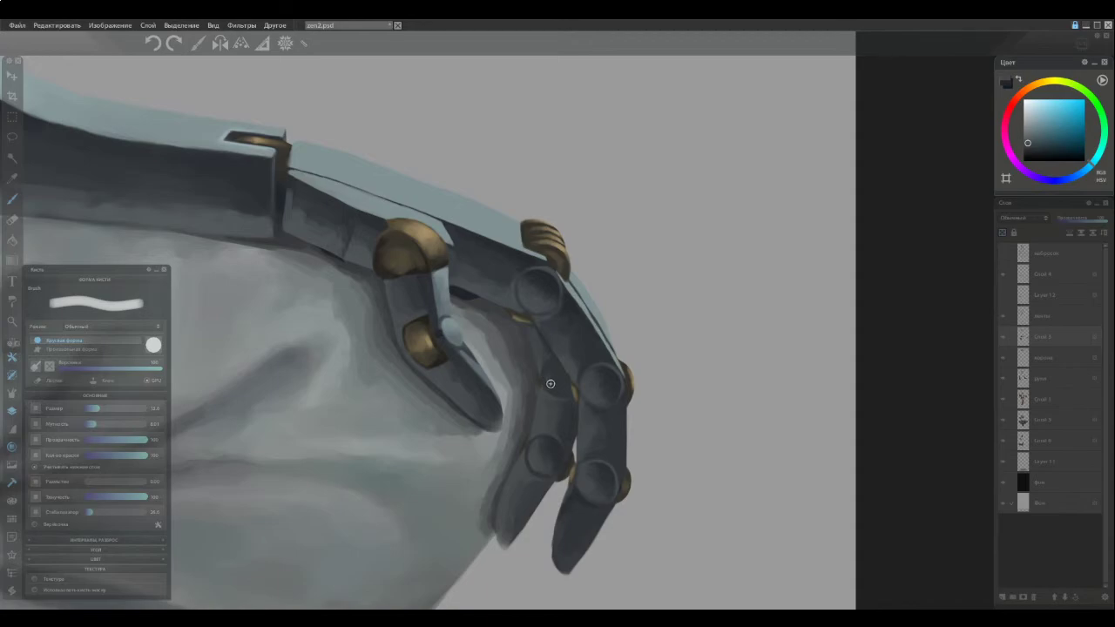
left_click_drag(547, 378, 555, 388)
left_click(560, 390, "alt")
left_click(548, 375, "alt")
left_click_drag(550, 369, 549, 379)
left_click(549, 378, "alt")
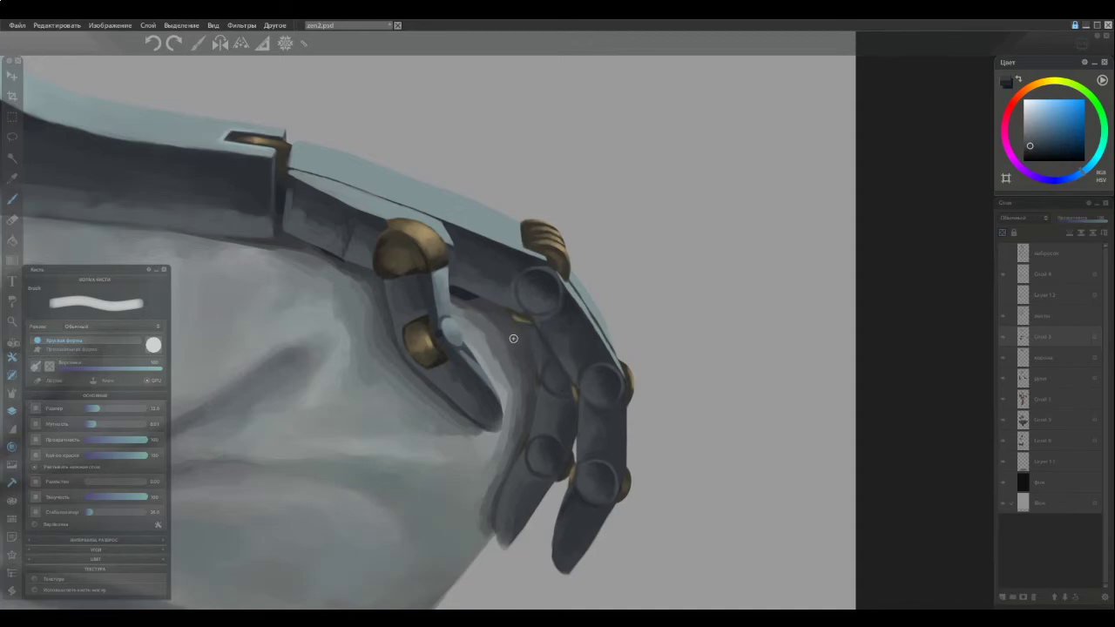
Retouch the lower segment of the finger holding the flower with a larger brush and tones sampled from its shaded side
scroll(418, 324, "down", 7)
scroll(408, 364, "down", 1)
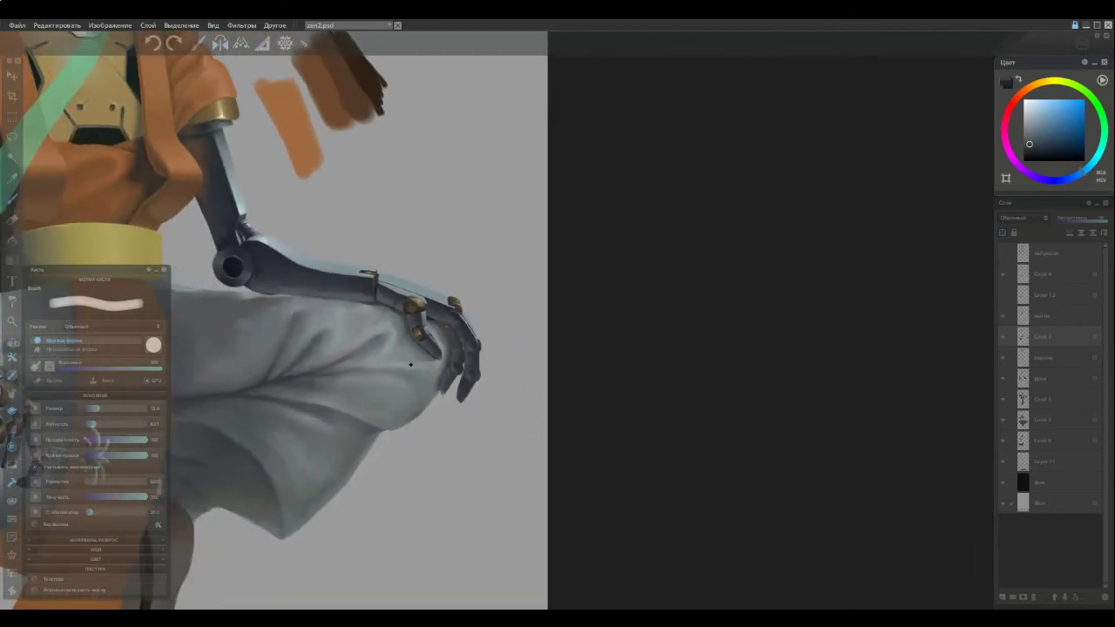
scroll(415, 373, "down", 1)
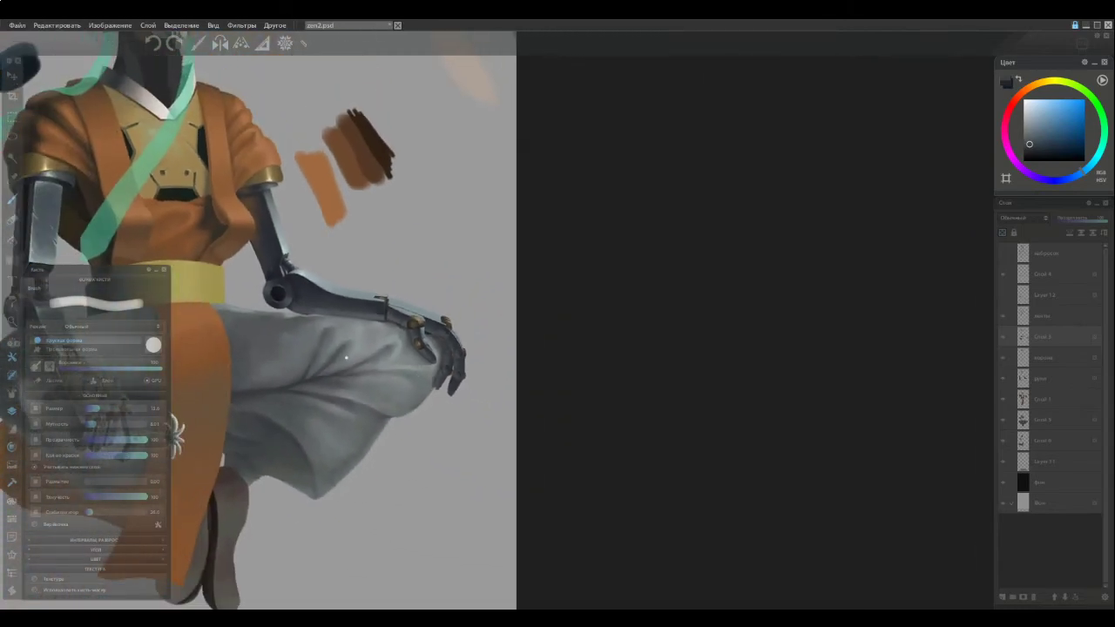
key("ctrl+0")
scroll(471, 428, "up", 5)
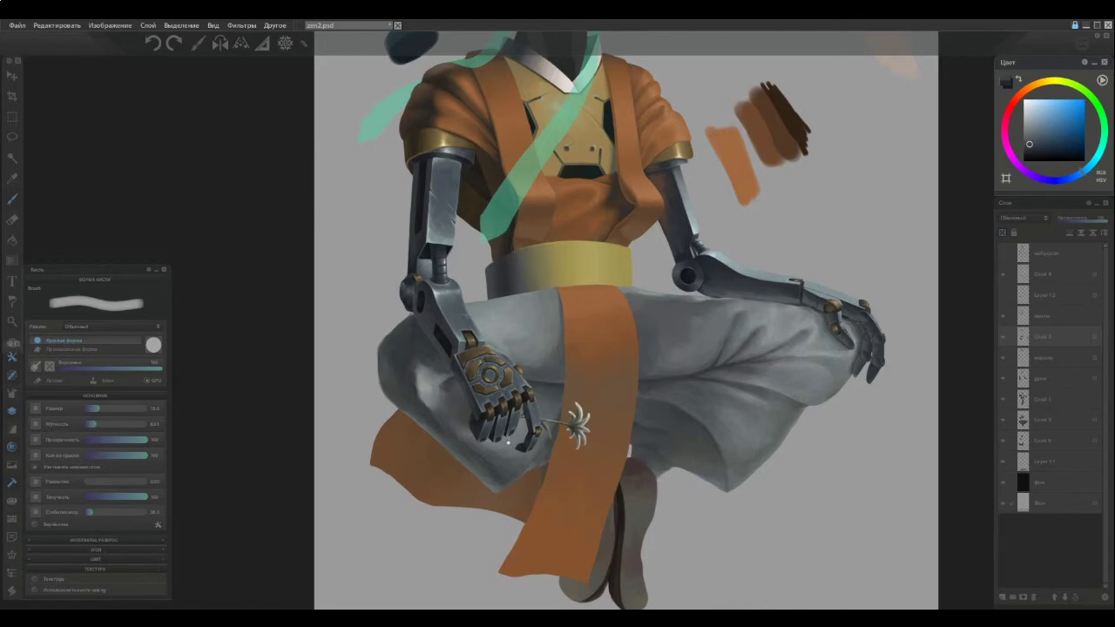
scroll(502, 454, "up", 5)
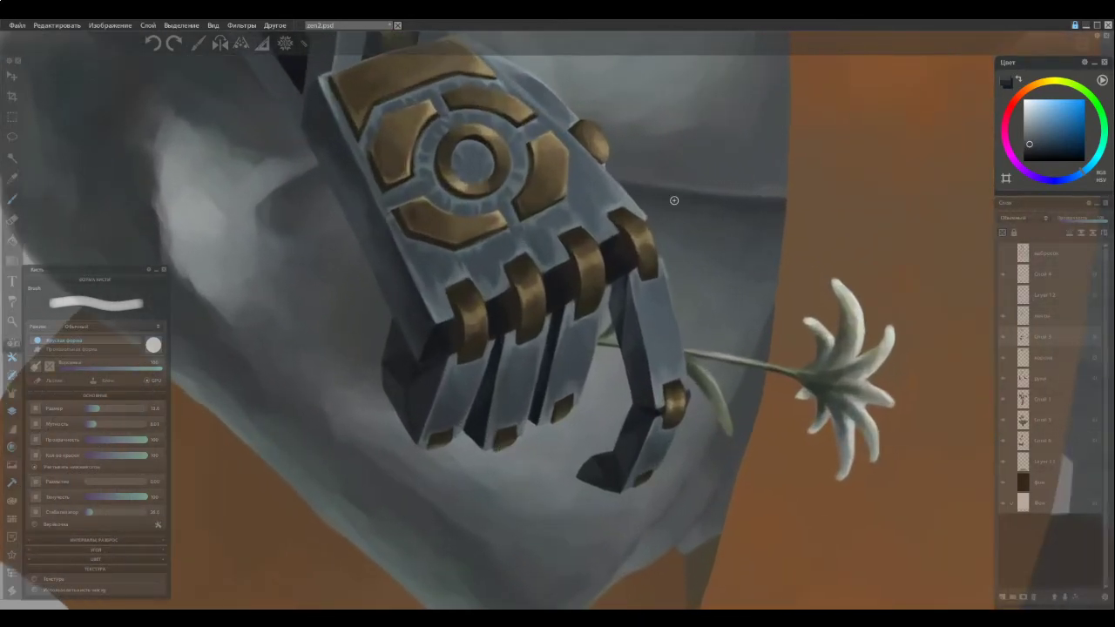
key("]")
left_click(633, 434, "alt")
left_click(640, 416, "ctrl")
left_click(636, 423, "ctrl")
Shade the inner side of the flower-holding finger's upper segment, near its brass knuckle, with sampled dark greys
left_click(625, 317, "ctrl")
left_click(629, 344, "ctrl")
left_click(637, 352, "ctrl")
left_click(629, 309, "alt")
left_click(626, 308, "alt")
left_click(622, 290, "alt")
Paint a dark round knuckle disc on the side of the flower hand's outermost finger with sampled blue-grey tones
left_click(393, 380, "ctrl")
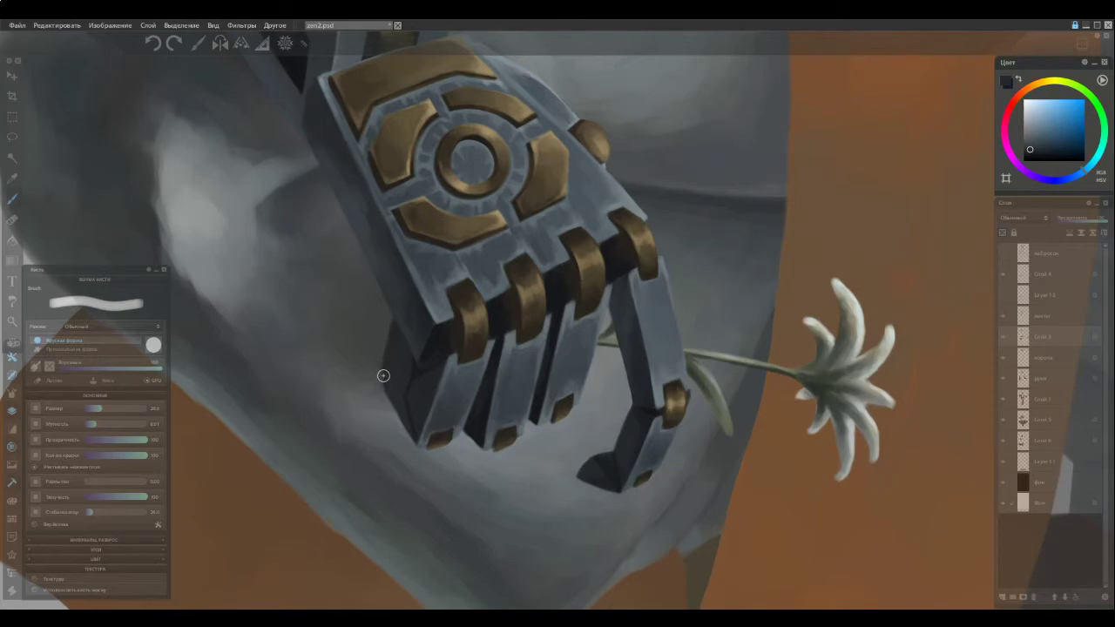
key("e")
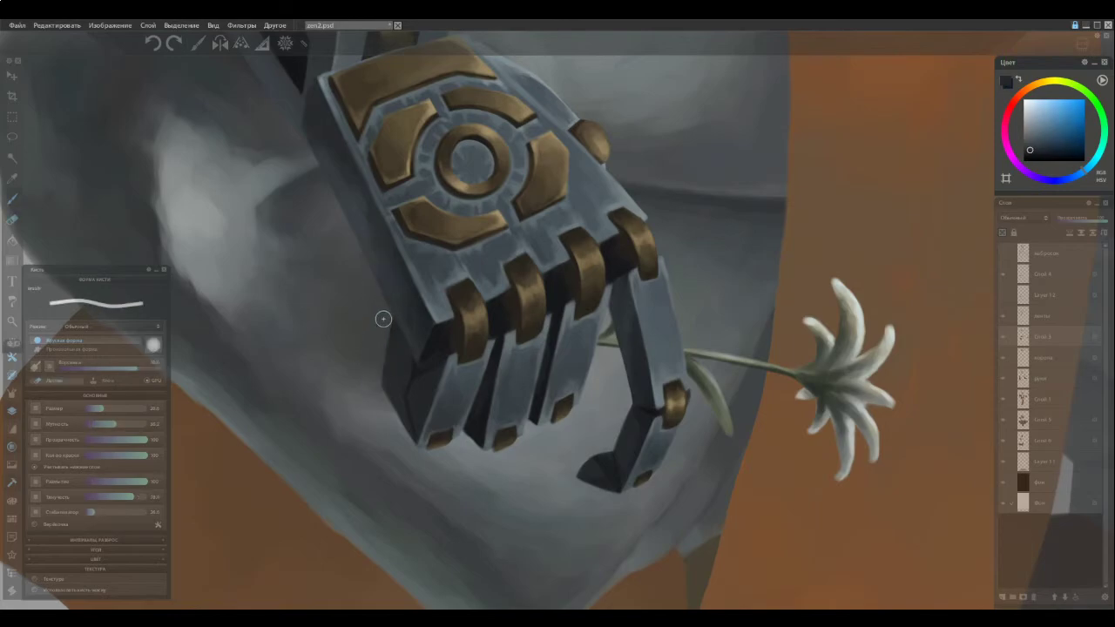
key("e")
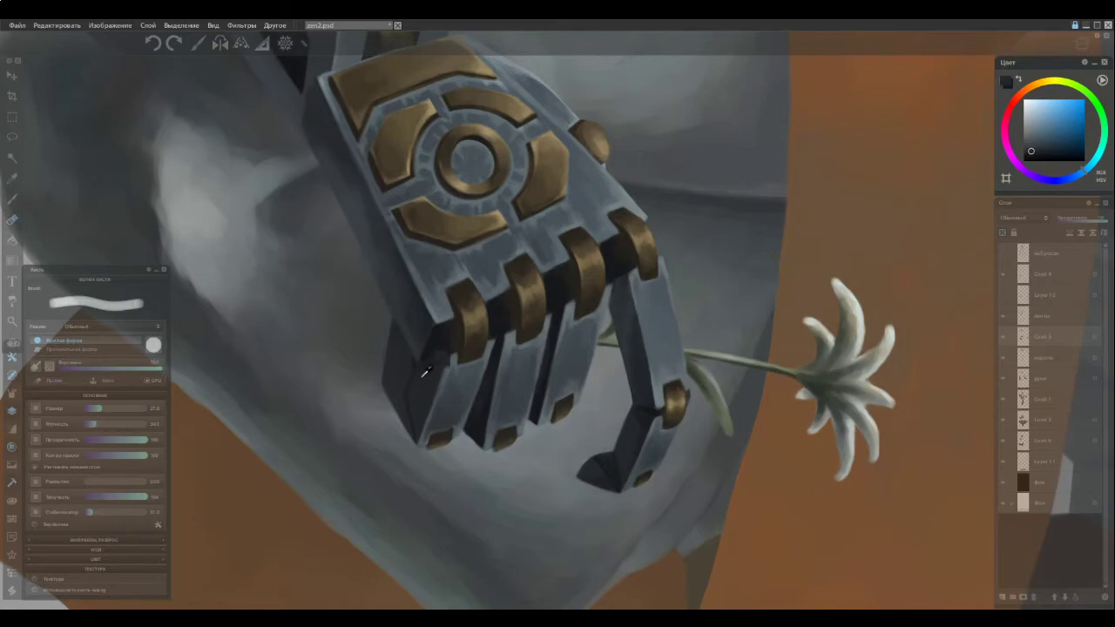
key("b")
left_click(442, 356, "alt")
left_click(395, 370, "alt")
left_click_drag(416, 366, 410, 331)
Paint a dark joint disc beside the brass middle joint of the flower-holding finger with tones sampled around it
scroll(395, 302, "down", 3)
left_click_drag(846, 386, 968, 353)
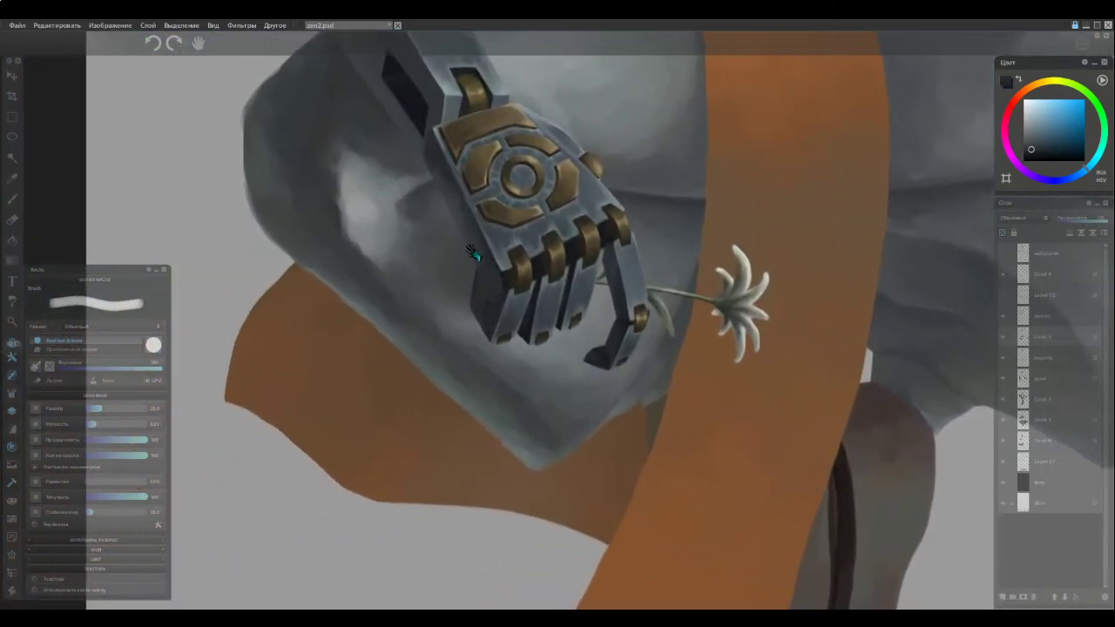
scroll(470, 253, "up", 3)
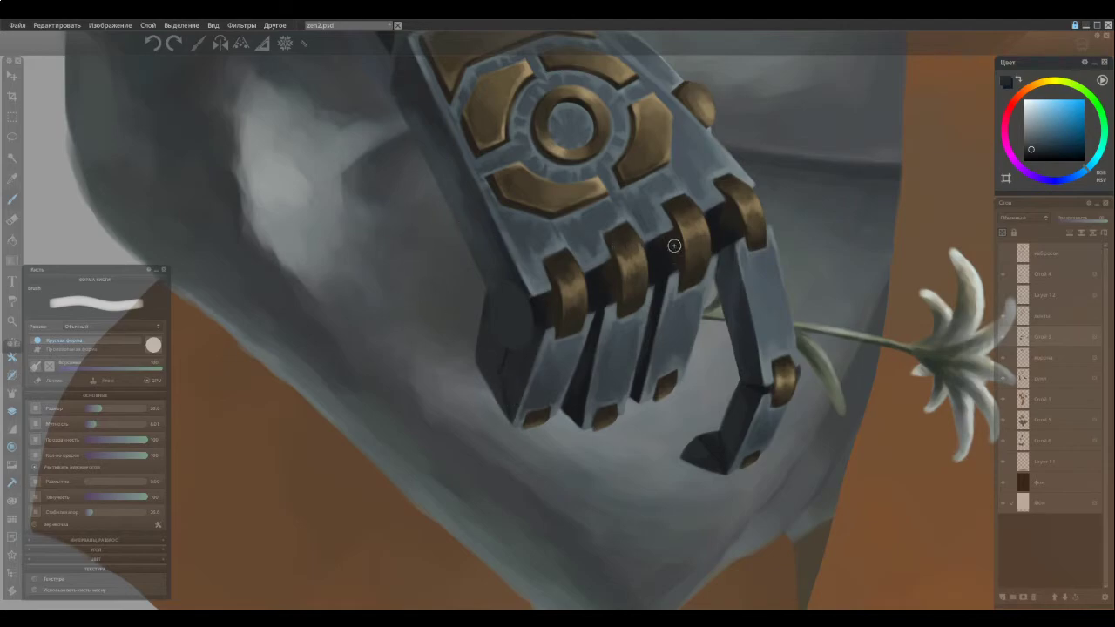
left_click(741, 404, "alt")
left_click(752, 406, "alt")
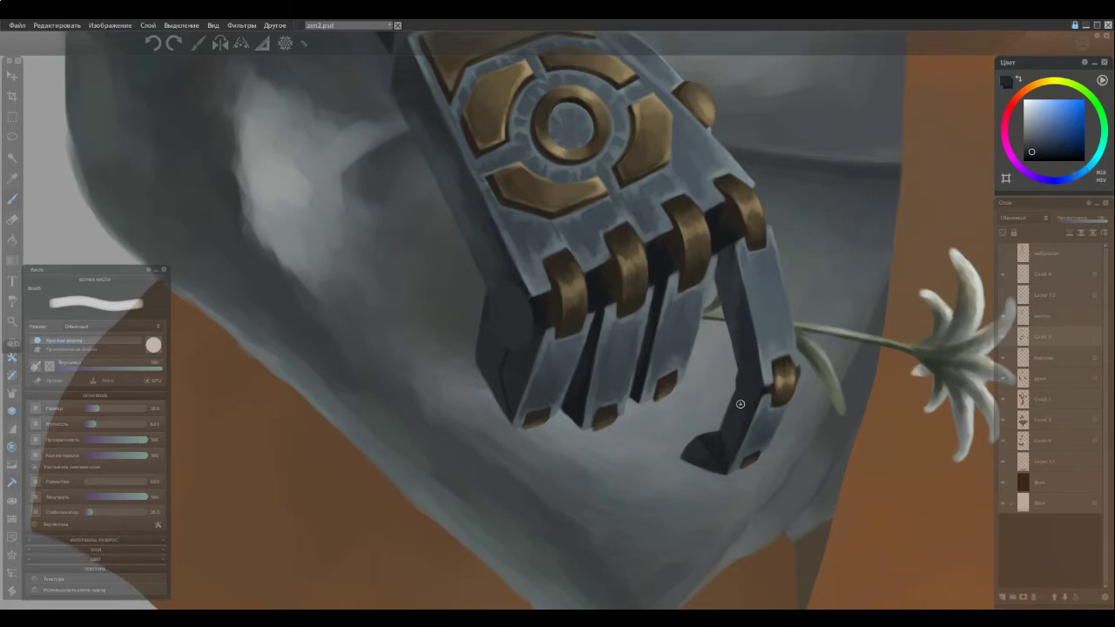
left_click(740, 406, "alt")
left_click(764, 392, "alt")
left_click(735, 421, "alt")
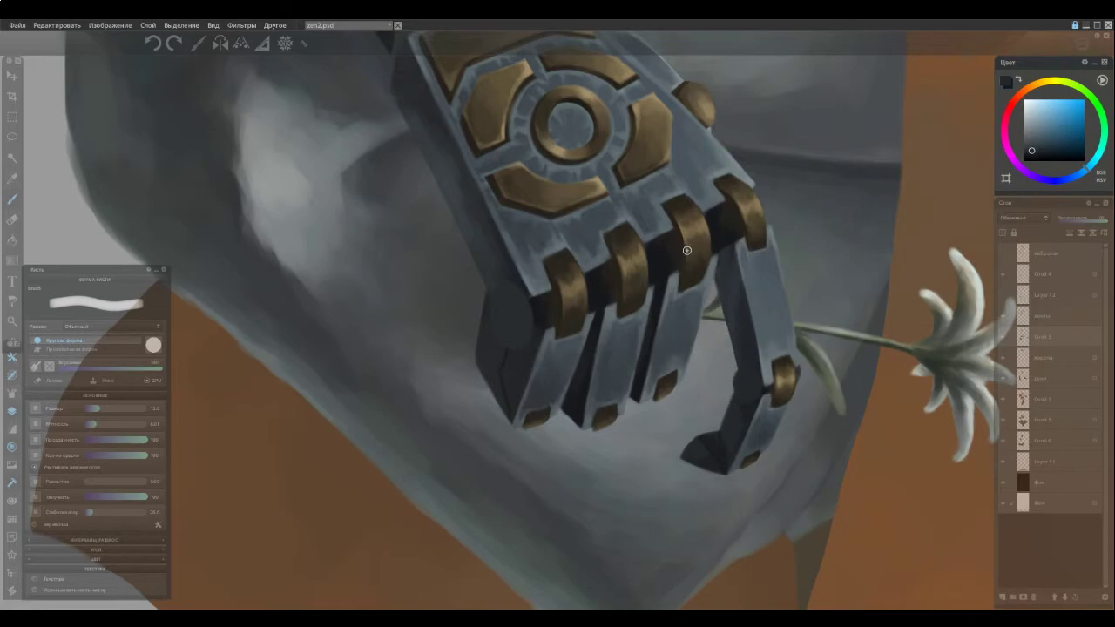
Refine the edges of the flower-holding finger's middle joint disc and the adjoining upper segment with a smaller brush and sampled tones
scroll(662, 336, "down", 3)
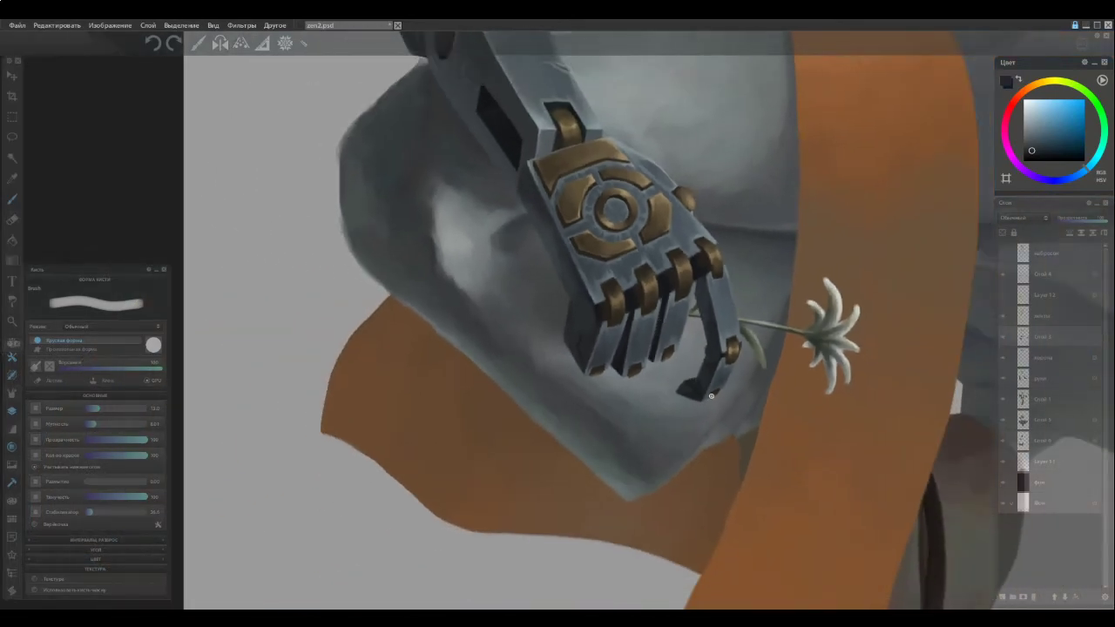
scroll(719, 369, "up", 3)
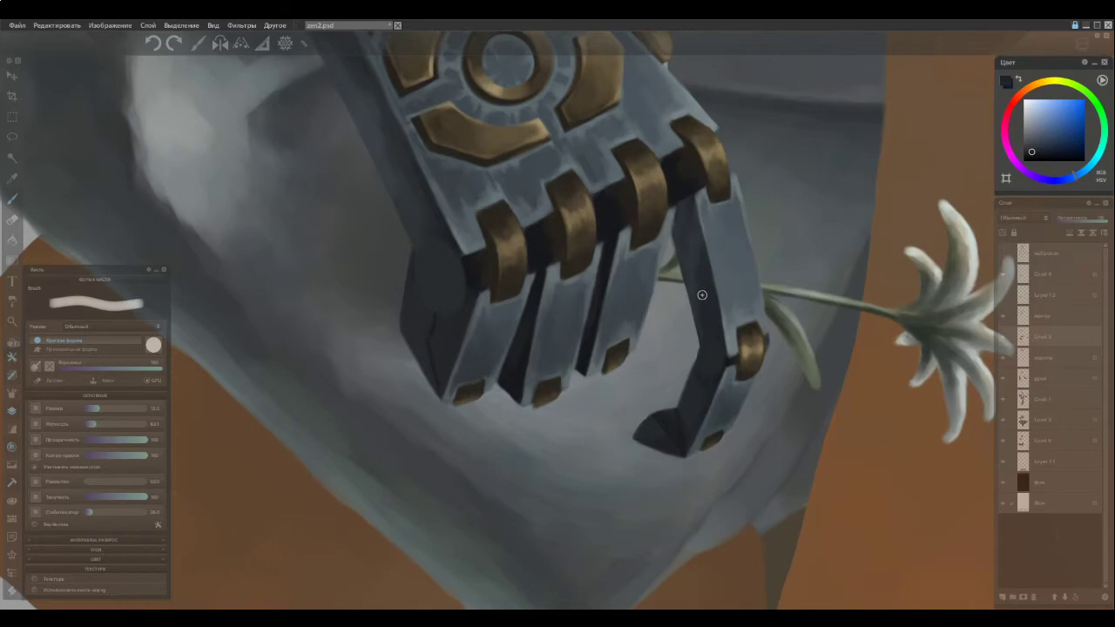
left_click(705, 365, "alt")
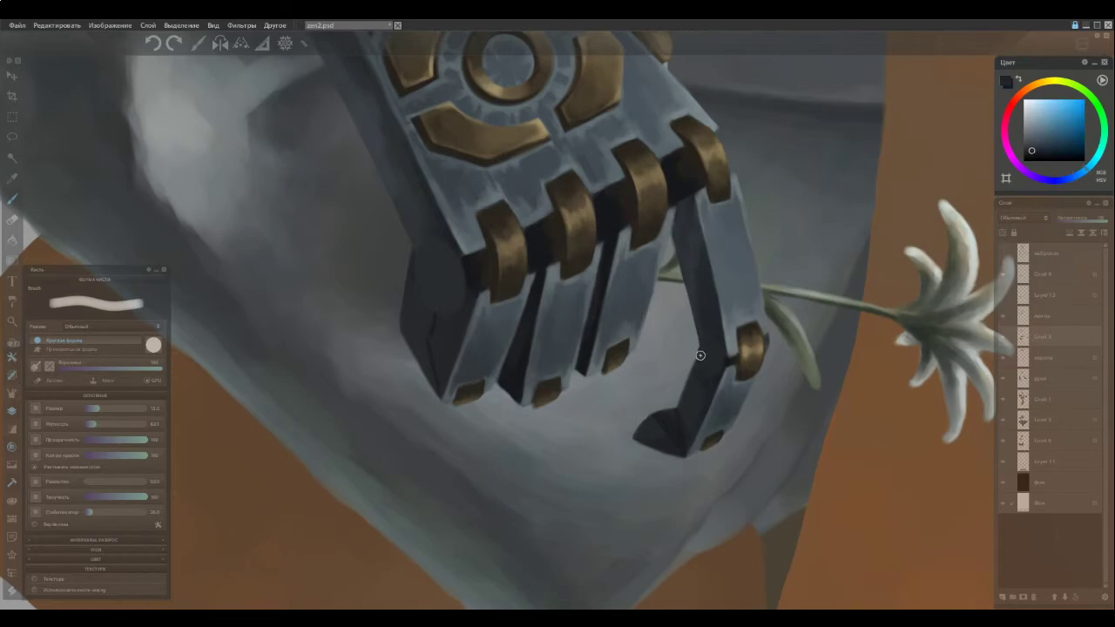
left_click(730, 368, "alt")
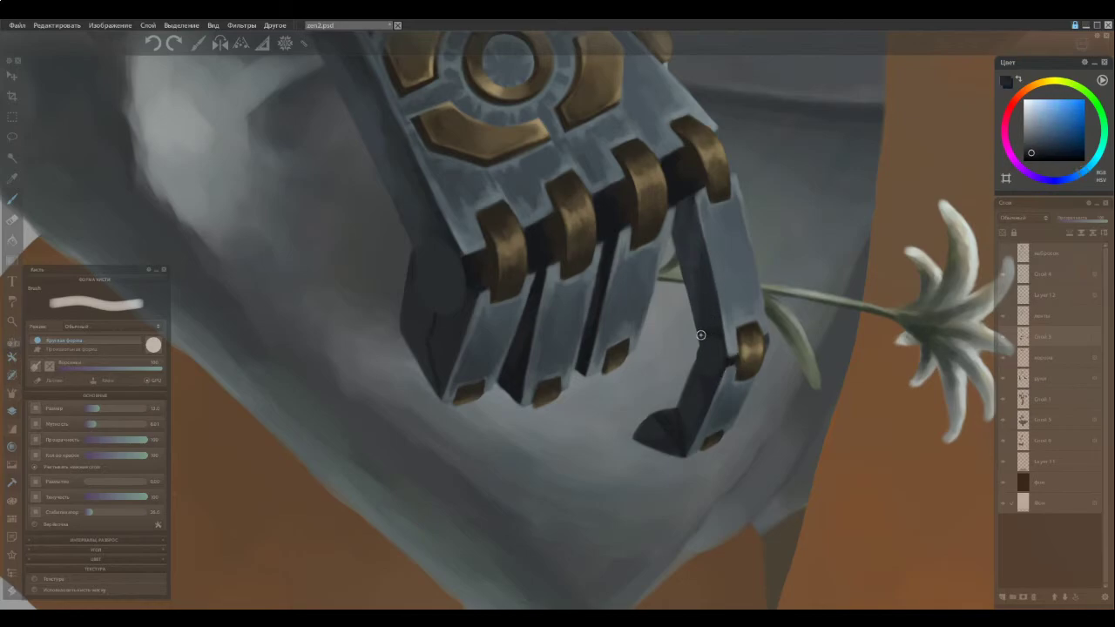
left_click(713, 327, "ctrl")
left_click(706, 327, "alt")
Define the rim of the outermost finger's knuckle disc and blend the surrounding hand side with sampled dark blue-greys
scroll(683, 318, "down", 5)
scroll(628, 386, "up", 2)
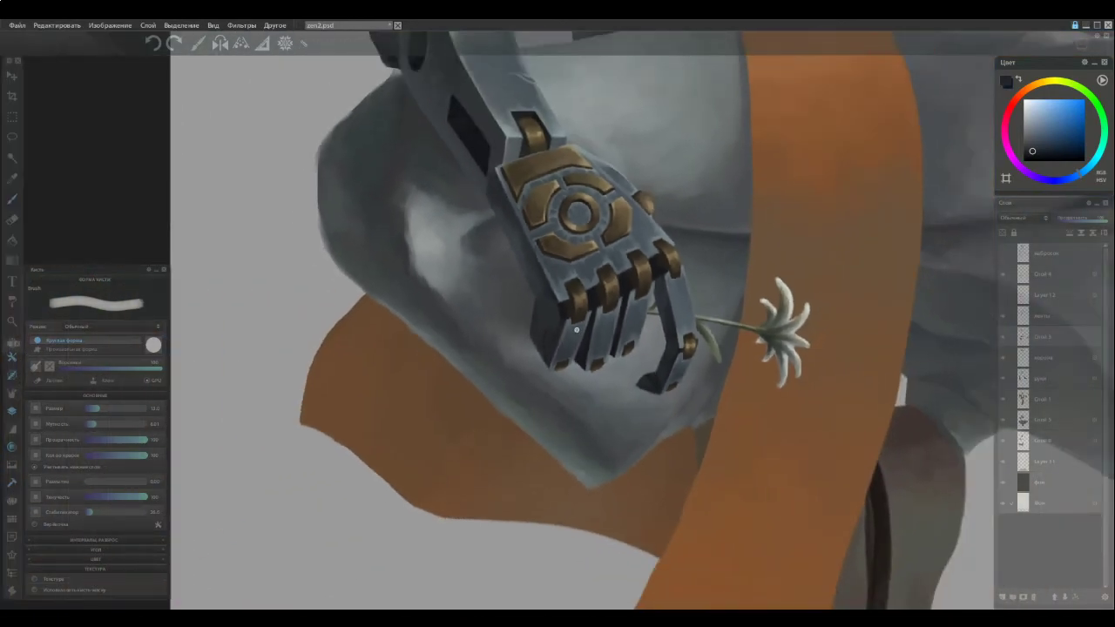
scroll(579, 330, "up", 2)
scroll(507, 298, "up", 2)
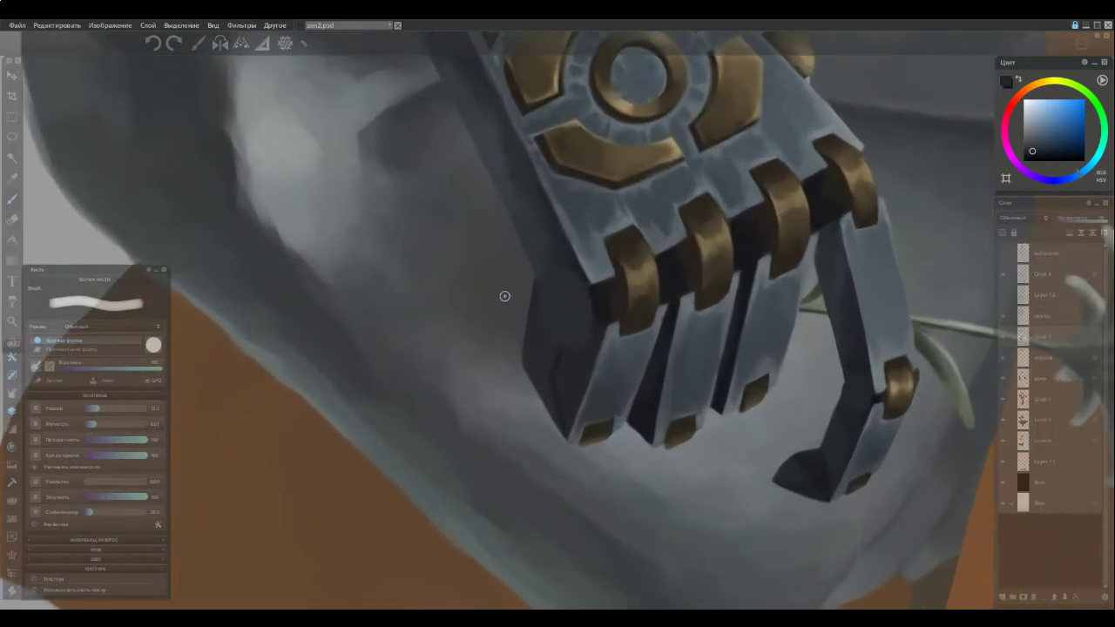
left_click(558, 262, "alt")
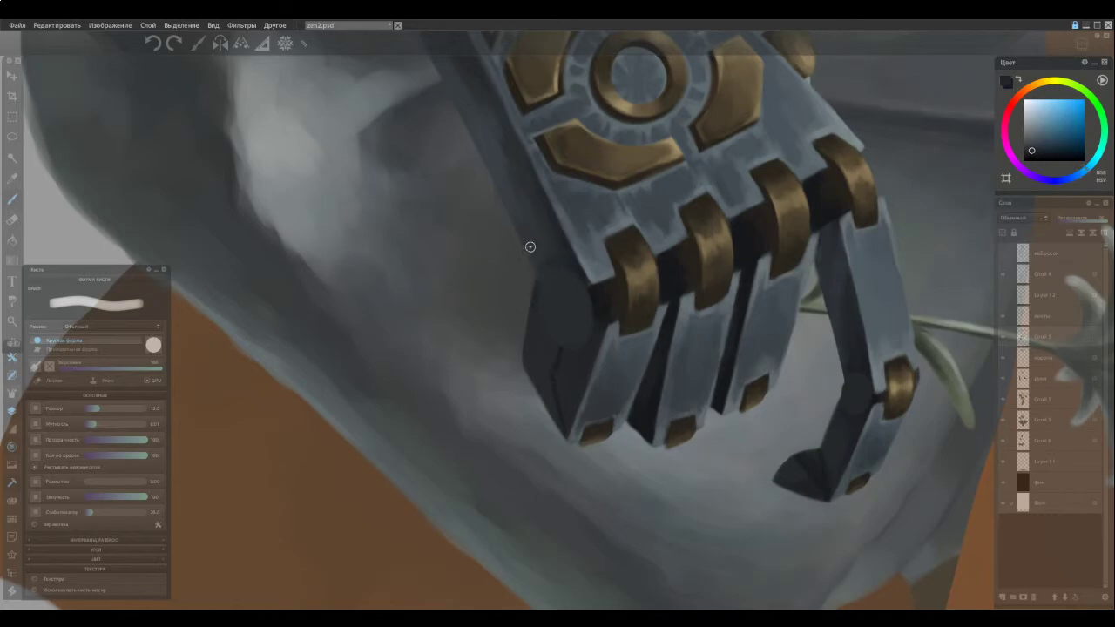
left_click(564, 259, "ctrl")
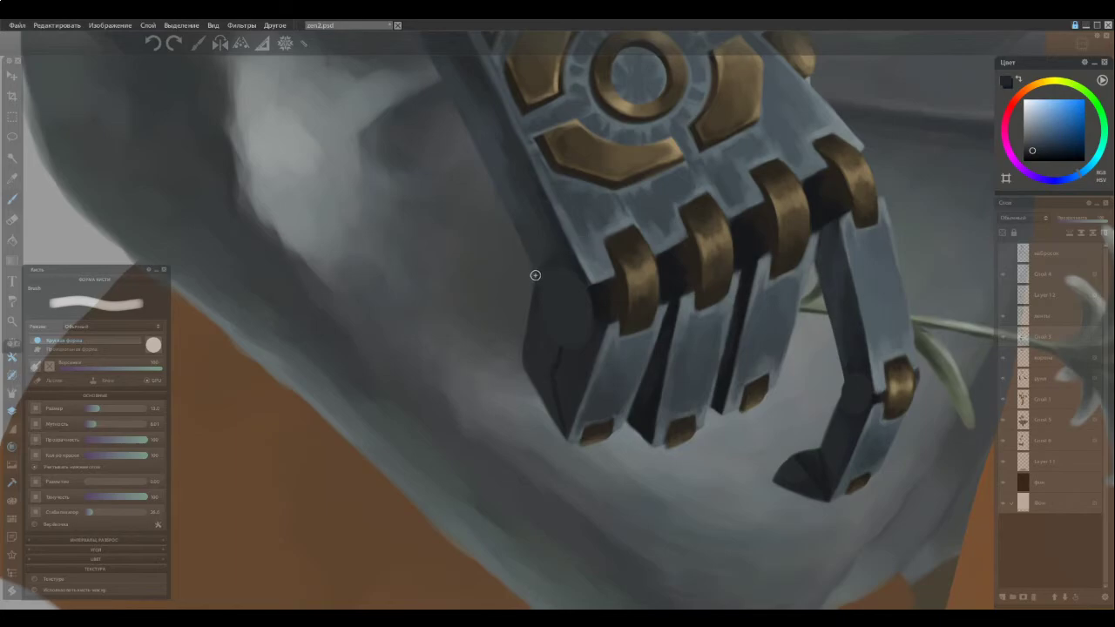
left_click(551, 265, "alt")
left_click(543, 290, "alt")
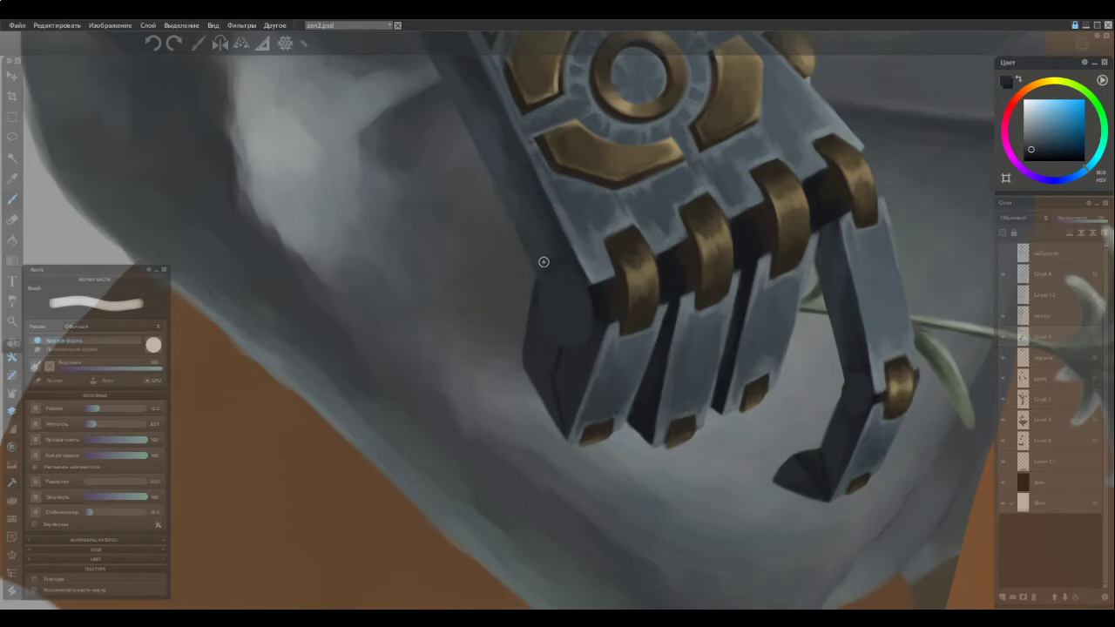
left_click(536, 309, "alt")
left_click_drag(537, 309, 555, 344)
Paint a darker disc at the outermost finger's lower joint and darken the finger's side around it with a larger brush
scroll(524, 328, "down", 5)
scroll(497, 380, "up", 2)
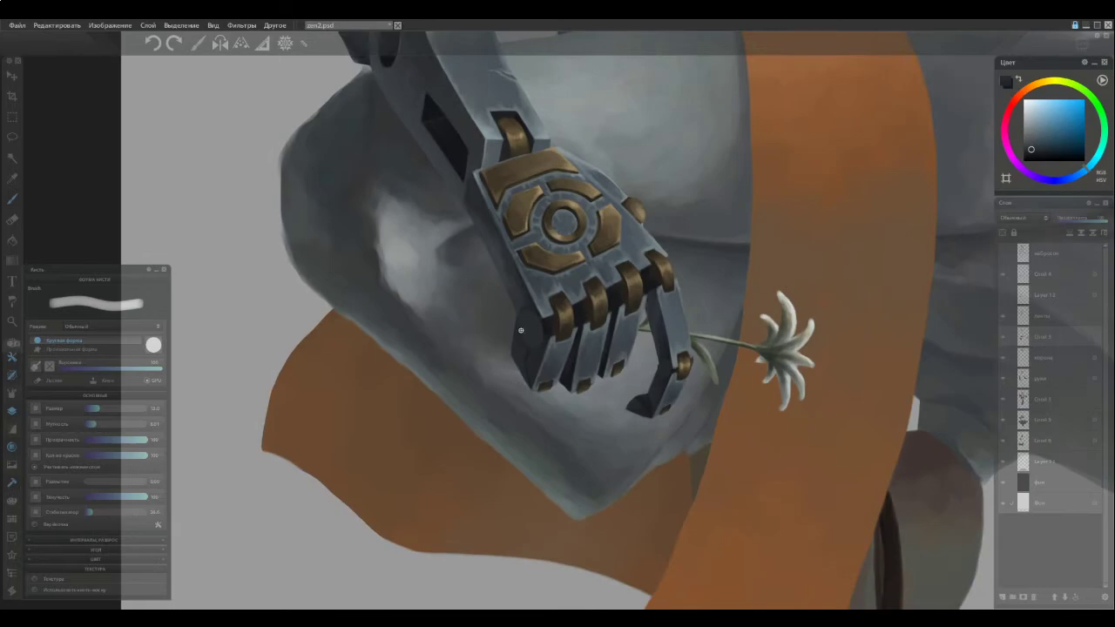
scroll(521, 332, "up", 2)
scroll(520, 316, "up", 2)
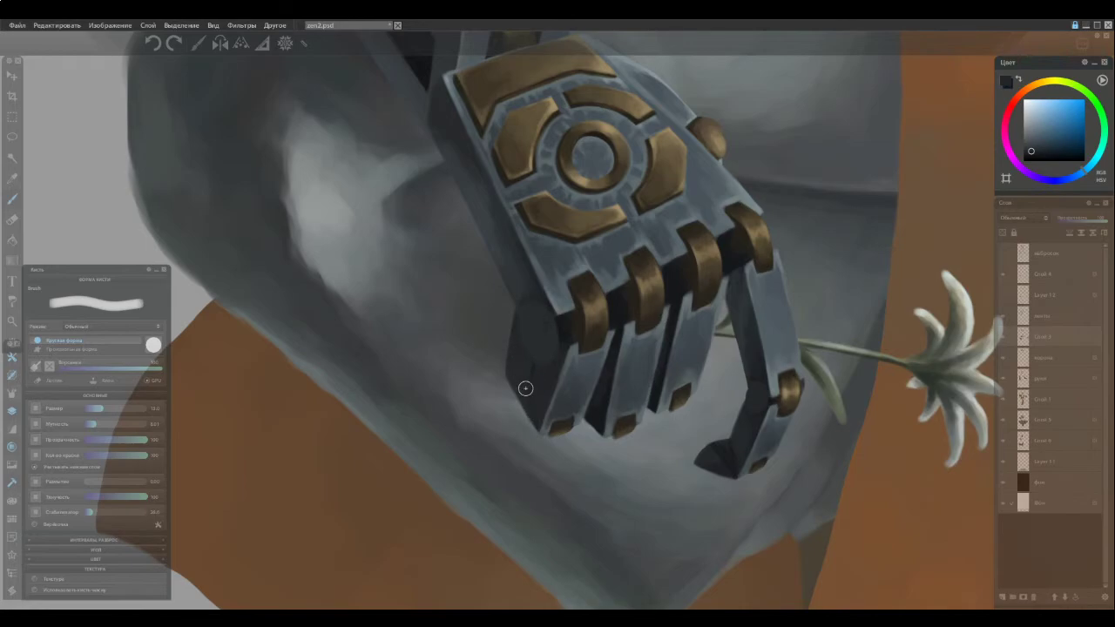
left_click(567, 351, "alt")
left_click(534, 292, "ctrl")
left_click(532, 369, "ctrl")
mouse_move(529, 364)
left_mouse_down()
mouse_move(538, 420)
mouse_move(530, 389)
left_mouse_up()
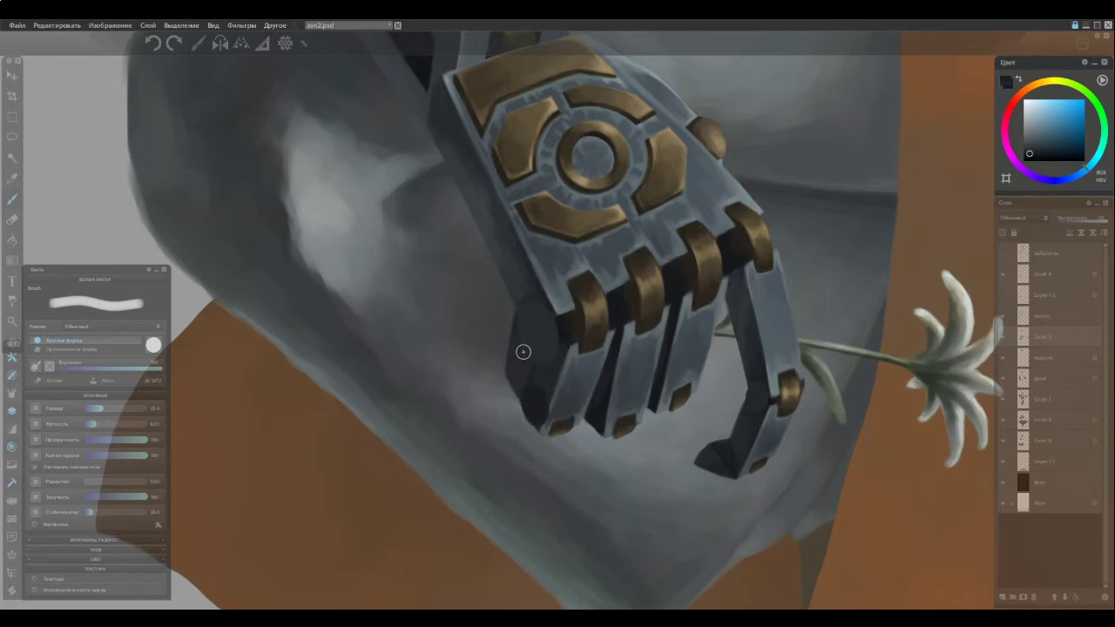
mouse_move(528, 330)
left_mouse_down()
mouse_move(533, 414)
mouse_move(527, 365)
mouse_move(521, 376)
mouse_move(538, 405)
left_mouse_up()
left_click_drag(518, 345, 535, 395)
left_click_drag(513, 325, 510, 319)
Extend the dark silhouette outward behind the outermost finger and up towards the palm with sampled dark blue-greys
left_click(521, 365, "alt")
left_click_drag(499, 351, 516, 376)
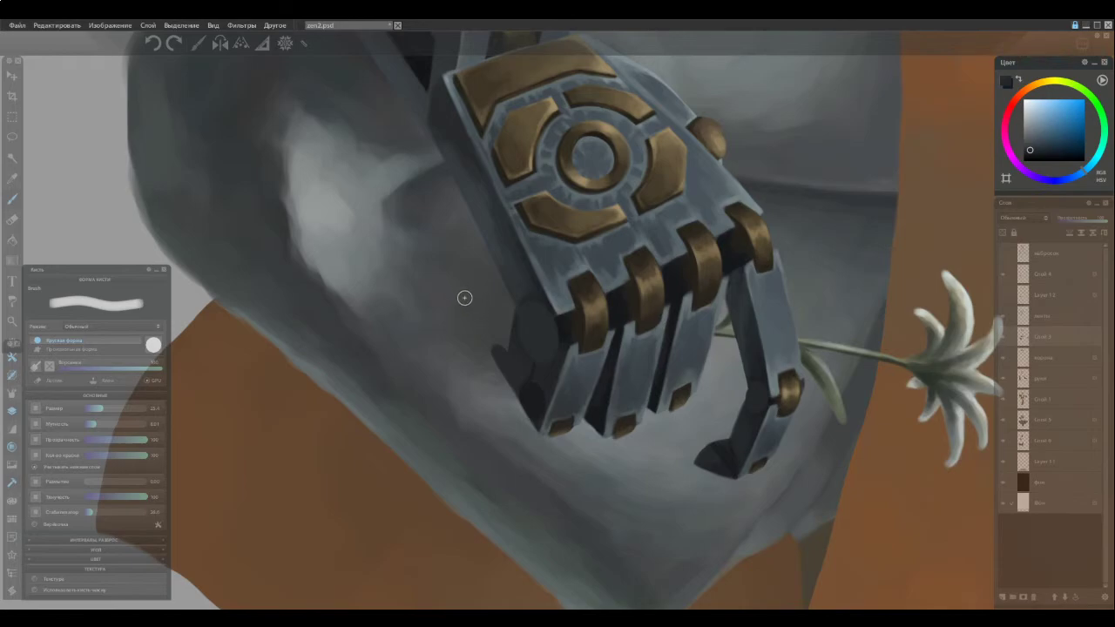
mouse_move(501, 358)
left_mouse_down()
mouse_move(514, 376)
mouse_move(503, 360)
left_mouse_up()
key("ctrl+z")
key("e")
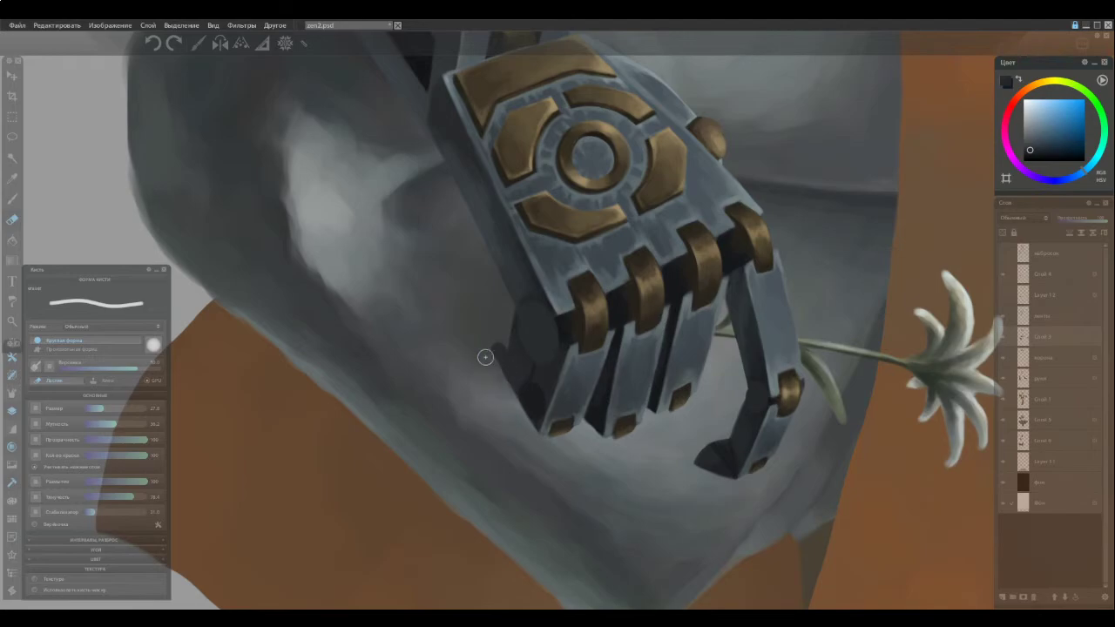
key("slash")
left_click(514, 331, "alt")
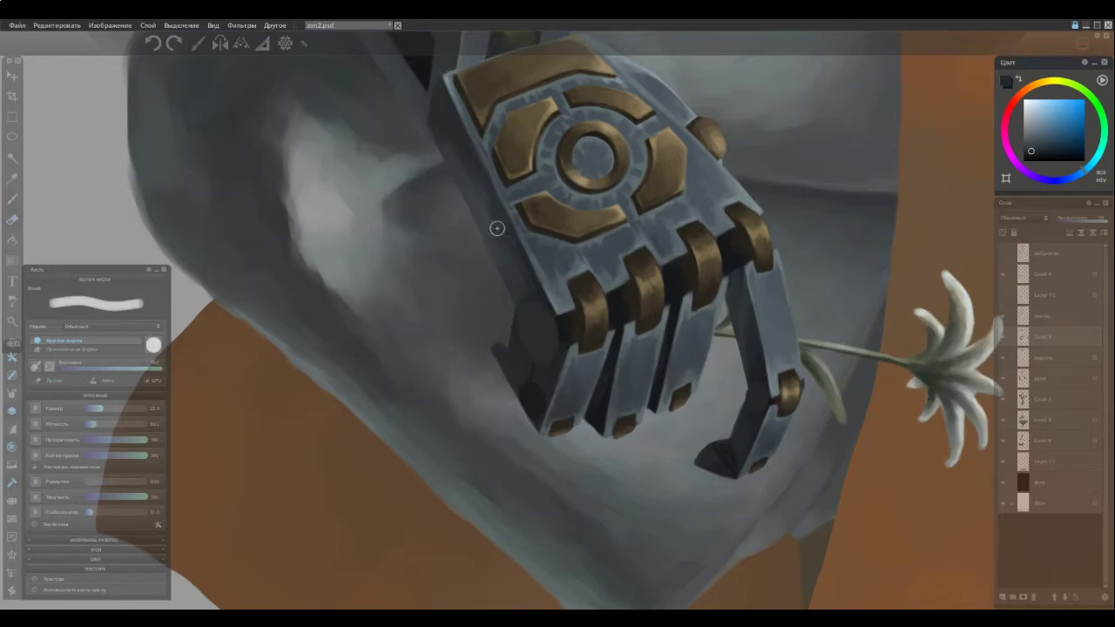
mouse_move(498, 325)
left_mouse_down()
mouse_move(496, 346)
mouse_move(497, 304)
mouse_move(510, 340)
mouse_move(497, 288)
mouse_move(500, 320)
left_mouse_up()
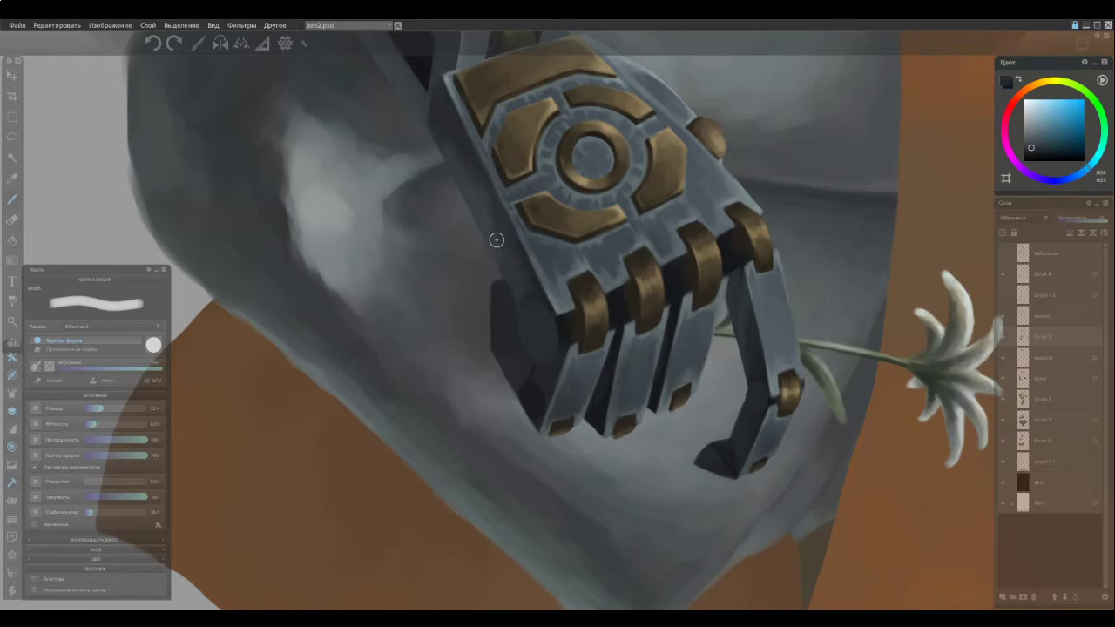
Blend the top of the added dark shape into the side of the palm with tones sampled from both
left_click(511, 295, "alt")
left_click(503, 261, "ctrl")
left_click(493, 239, "alt")
left_click(513, 312, "ctrl")
Check the hand against the whole figure and paint a small dark joint disc on the outer edge of the added shape
scroll(443, 339, "down", 5)
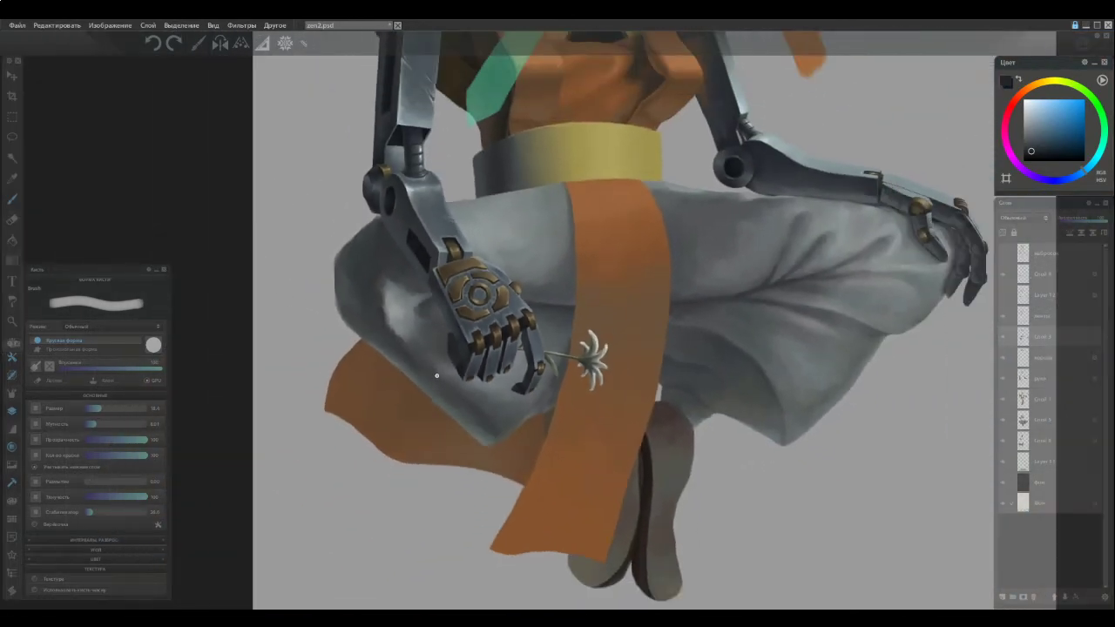
scroll(436, 359, "up", 7)
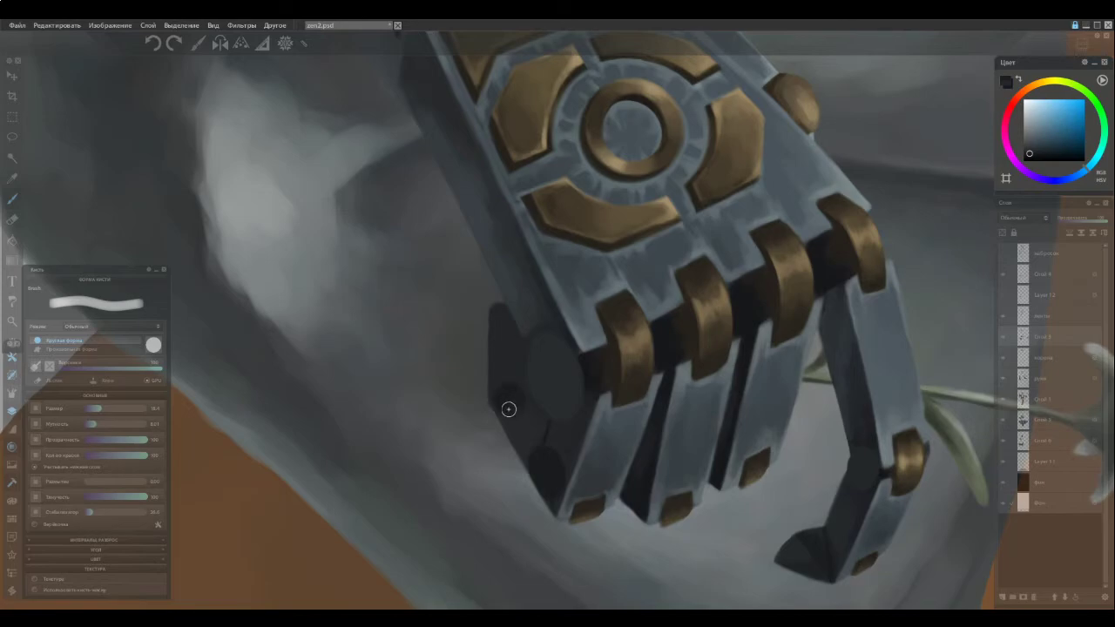
left_click_drag(512, 393, 498, 390)
mouse_move(502, 385)
left_mouse_down()
mouse_move(511, 408)
mouse_move(513, 395)
left_mouse_up()
mouse_move(506, 402)
left_mouse_down()
mouse_move(488, 364)
mouse_move(504, 404)
mouse_move(479, 355)
mouse_move(502, 407)
left_mouse_up()
Separate the added dark shape from the side of the palm with thin dark seam lines, using a smaller brush and sampled dark blue-greys
scroll(502, 384, "down", 6)
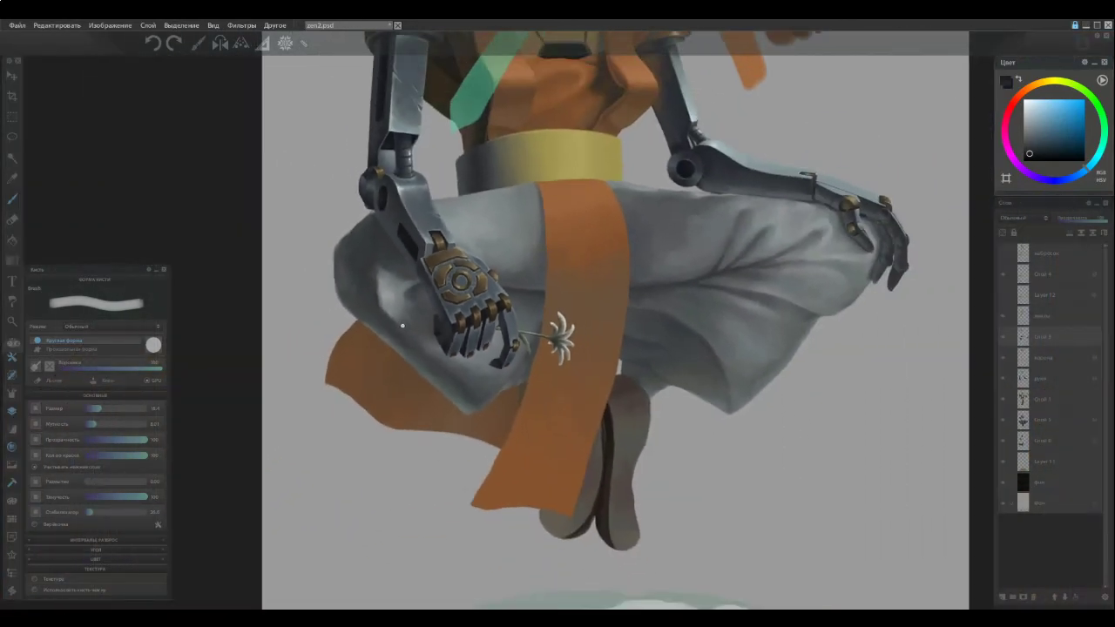
scroll(415, 330, "up", 6)
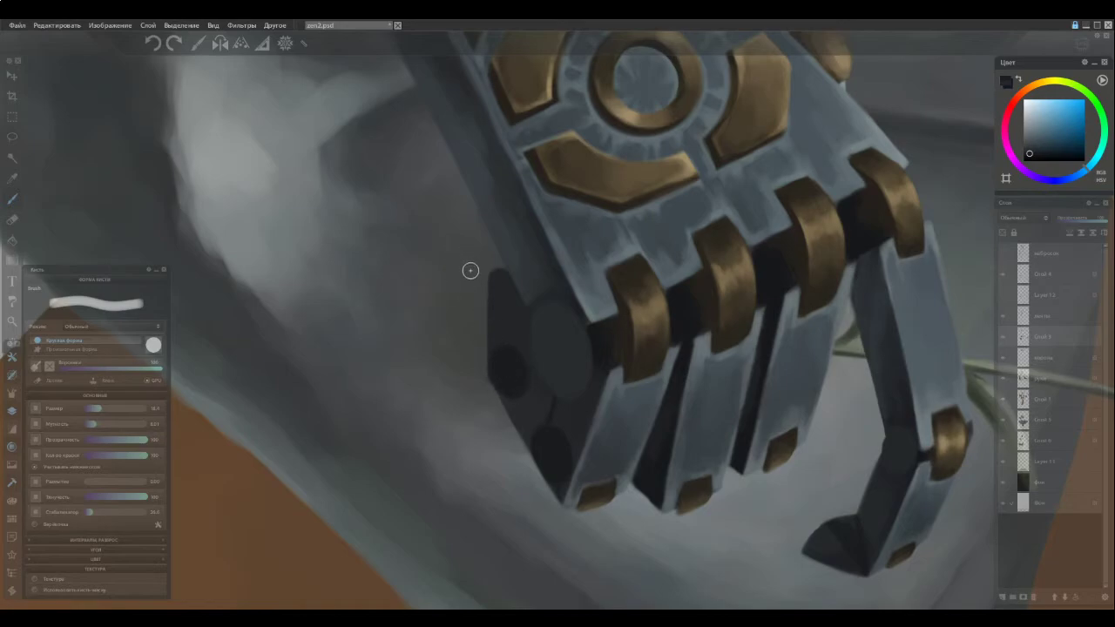
key("bracketleft")
left_click(612, 335, "alt")
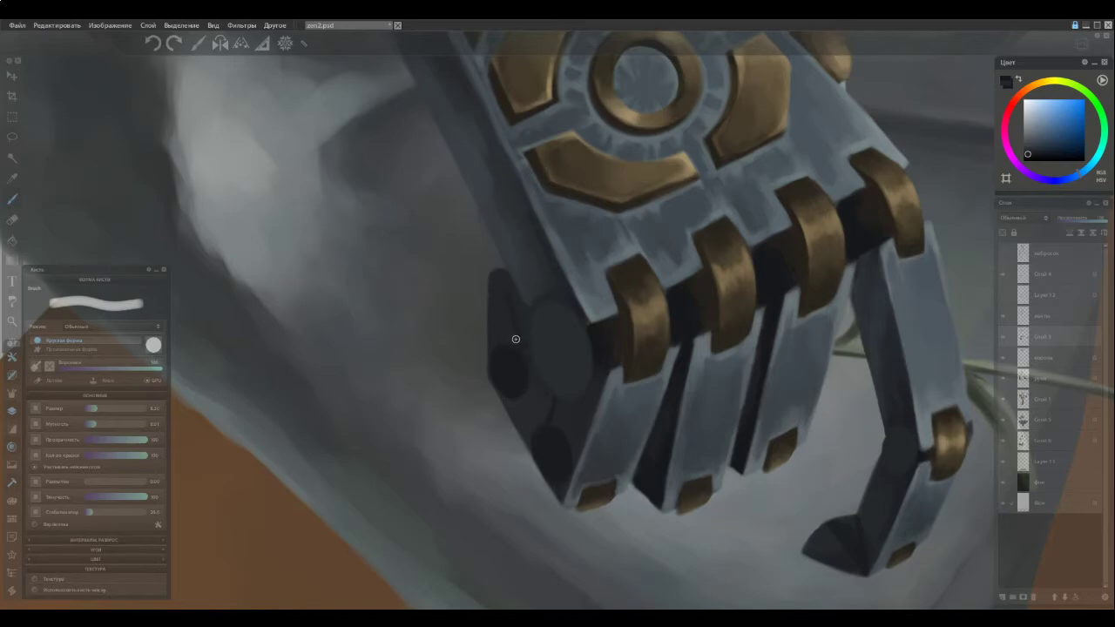
left_click(512, 287, "alt")
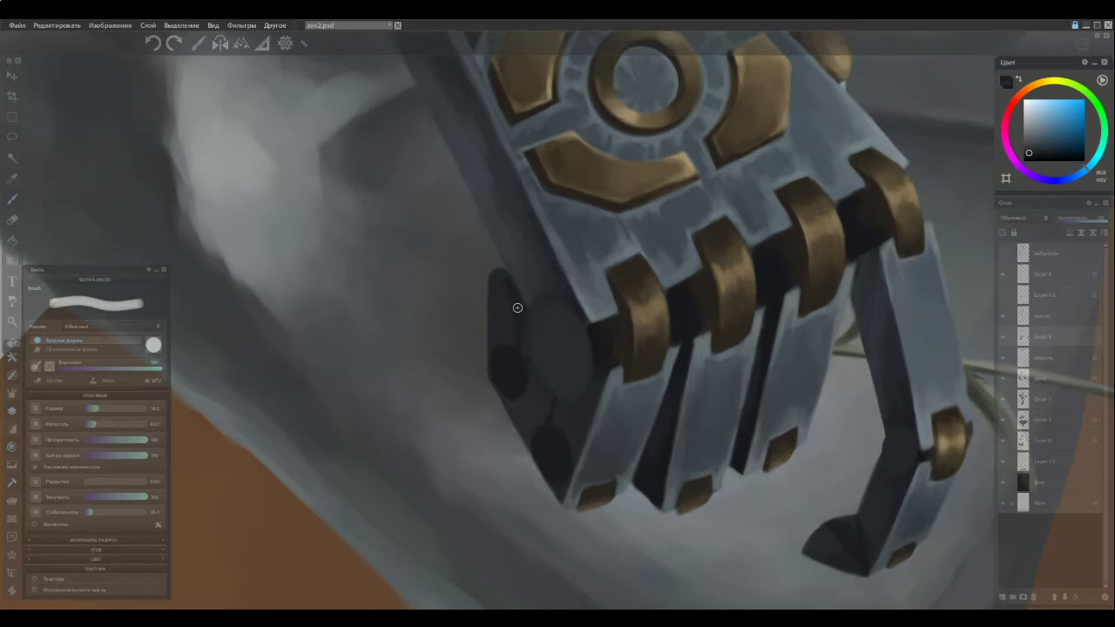
left_click(510, 284, "alt")
left_click(518, 357, "alt")
left_click(601, 358, "ctrl")
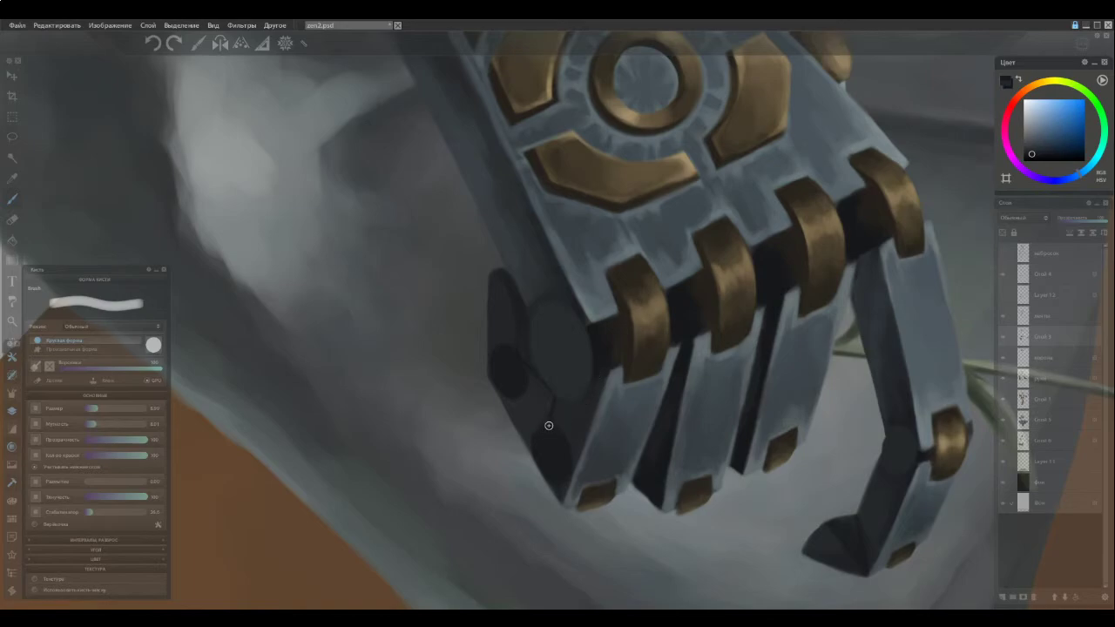
Outline the large knuckle disc on the outermost finger with a dark rim and clean up the surrounding seams with sampled tones
left_click(595, 365, "alt")
left_click(579, 399, "alt")
left_click(527, 360, "alt")
left_click(540, 372, "alt")
left_click(559, 383, "alt")
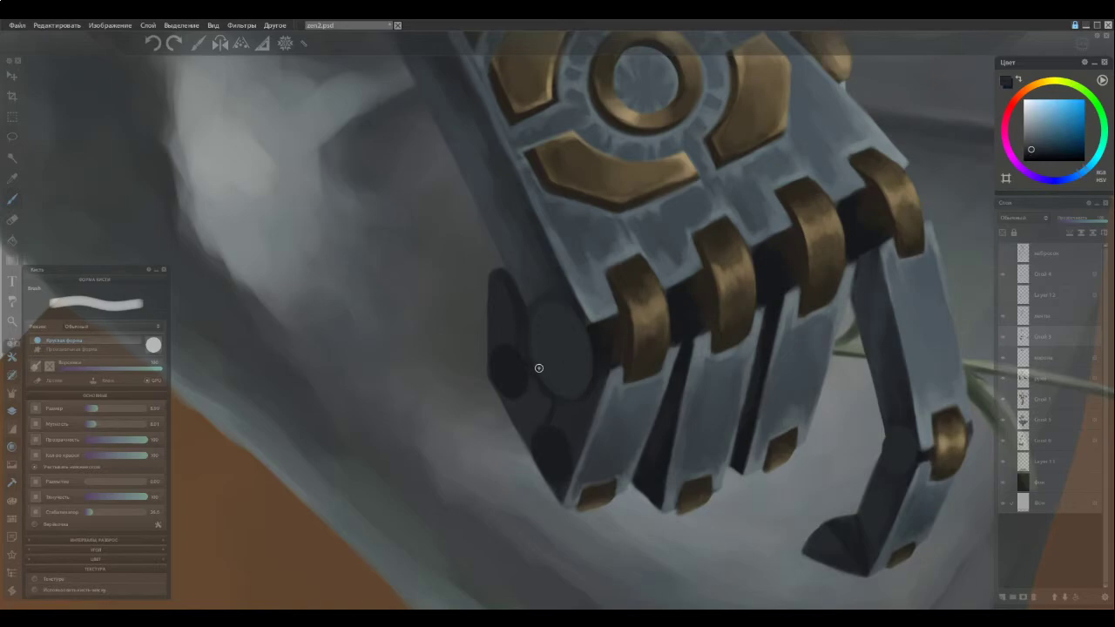
left_click(563, 401, "ctrl")
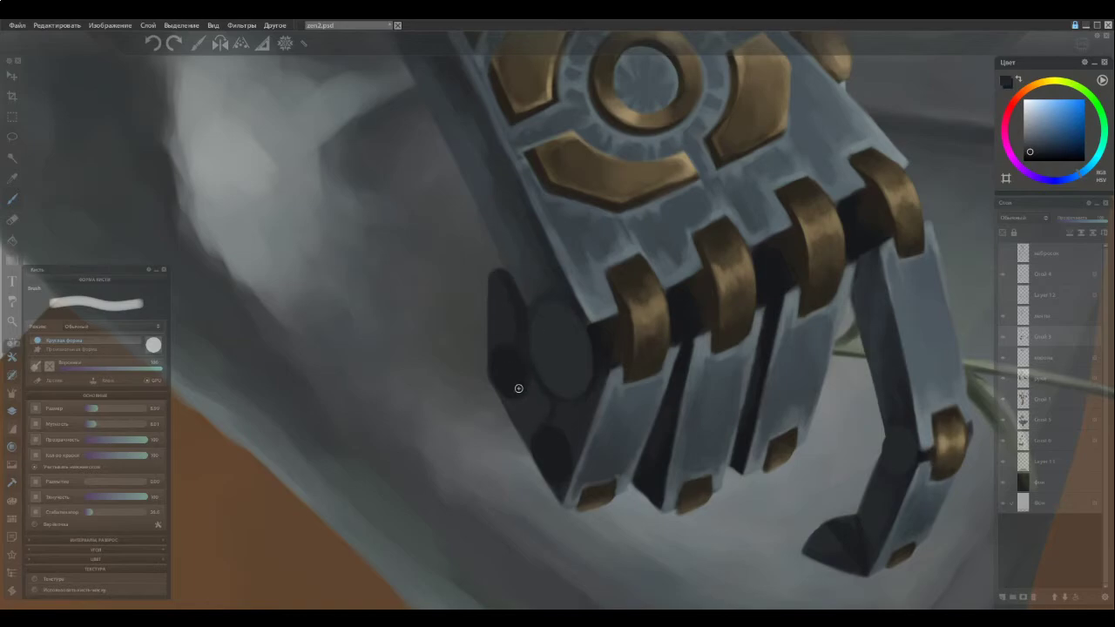
scroll(509, 404, "down", 5)
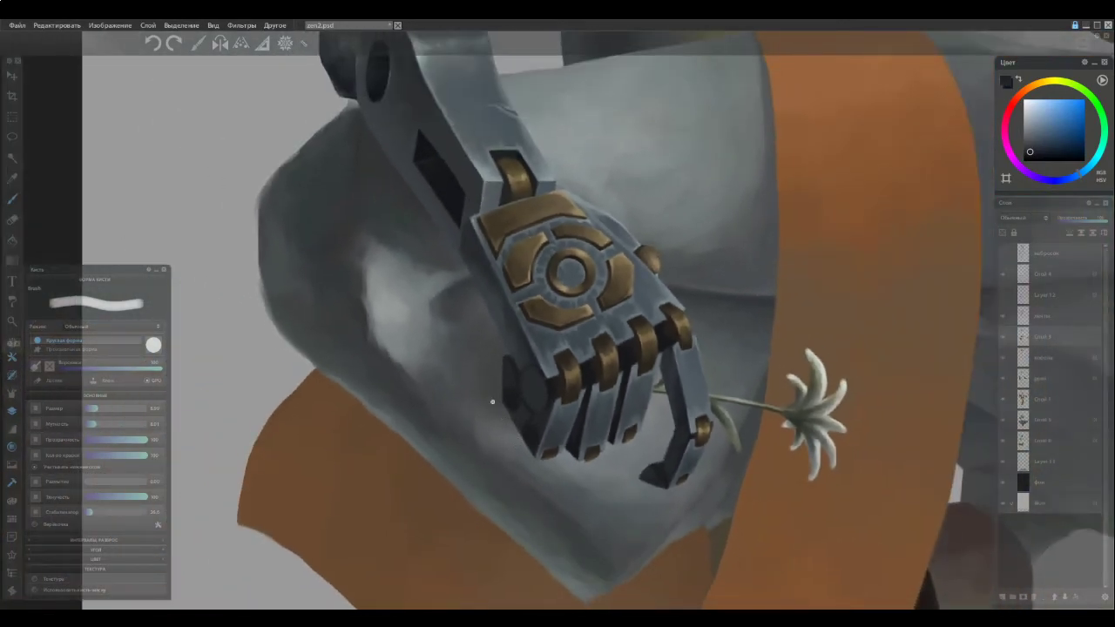
scroll(516, 418, "up", 5)
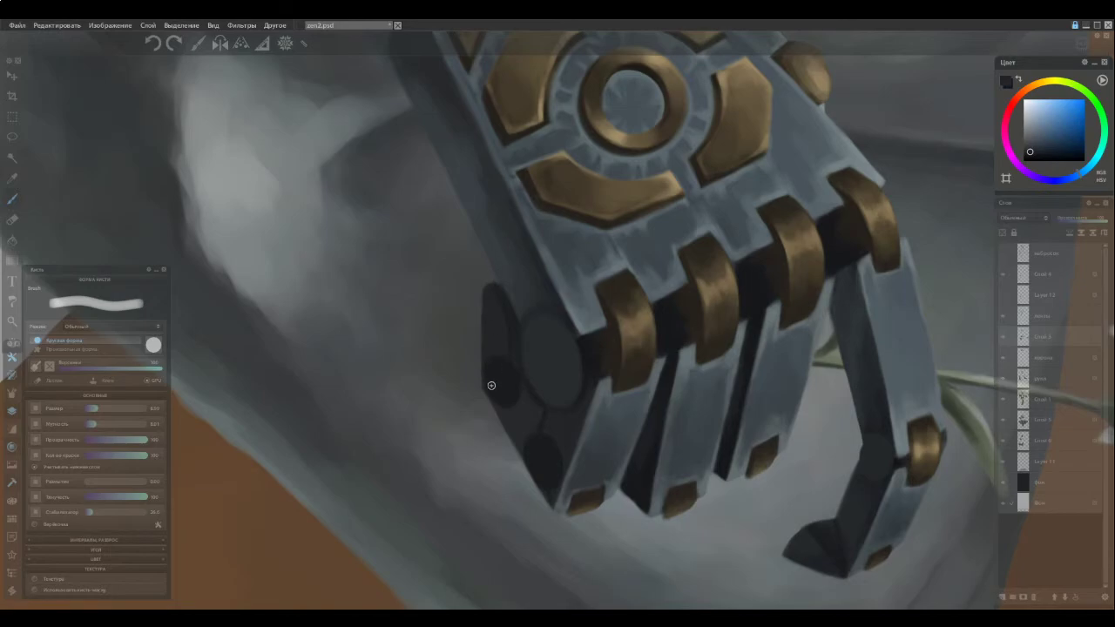
Lighten the insides of the two small joint discs with a larger brush and a sampled grey, leaving dark rings around them
key("]")
key("]")
key("]")
mouse_move(532, 465)
left_mouse_down()
mouse_move(550, 443)
mouse_move(541, 461)
mouse_move(536, 439)
mouse_move(543, 469)
left_mouse_up()
left_click(555, 422, "alt")
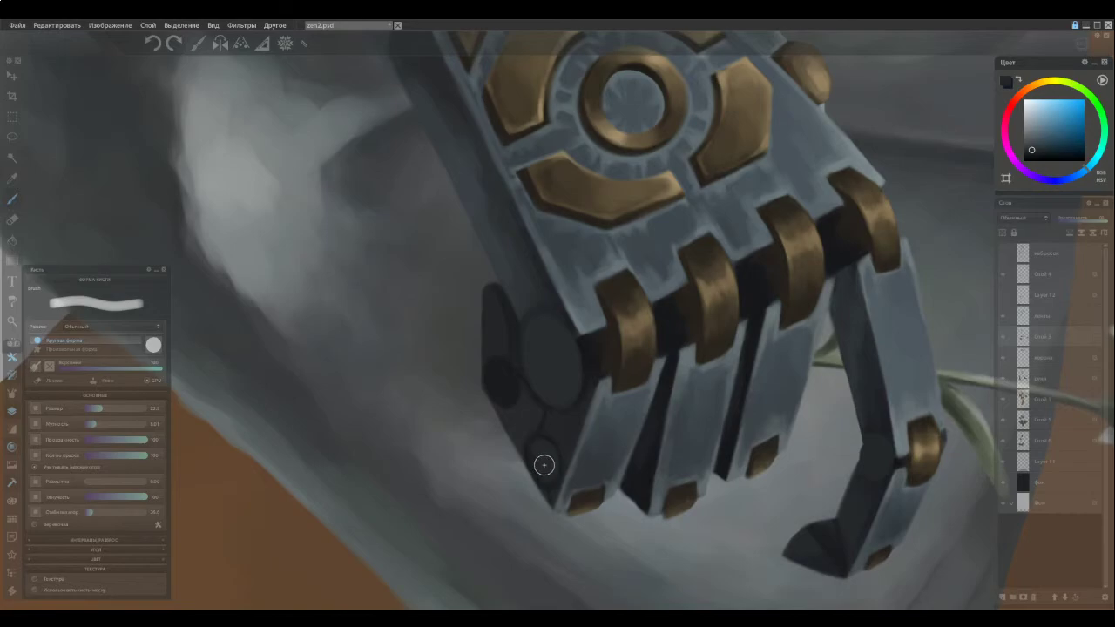
left_click_drag(546, 476, 536, 452)
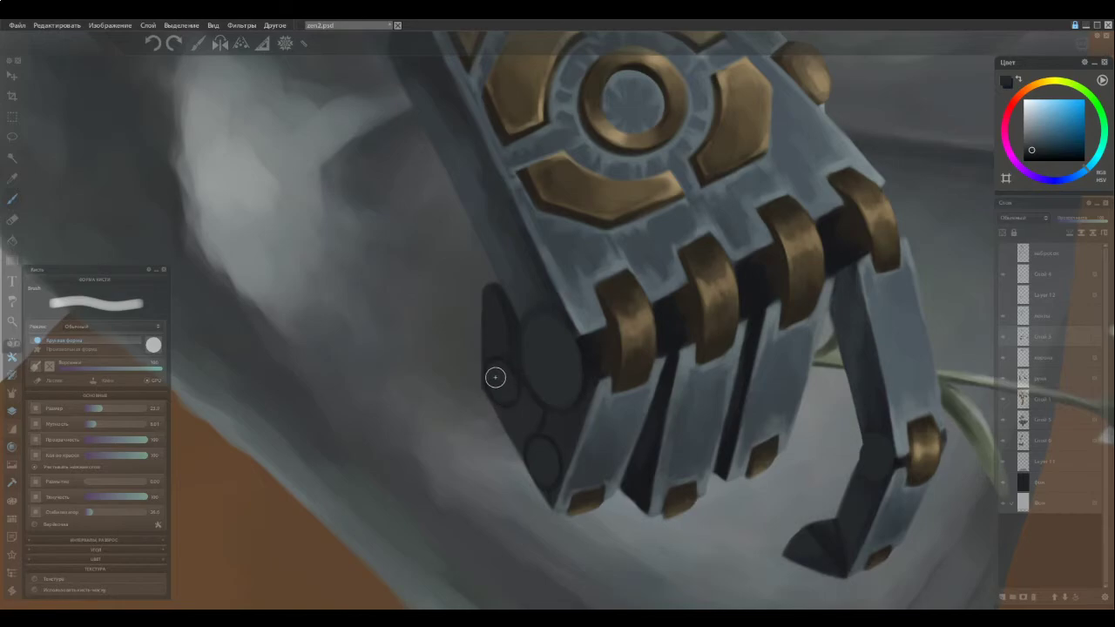
scroll(428, 229, "down", 6)
scroll(404, 341, "down", 2)
scroll(395, 301, "up", 8)
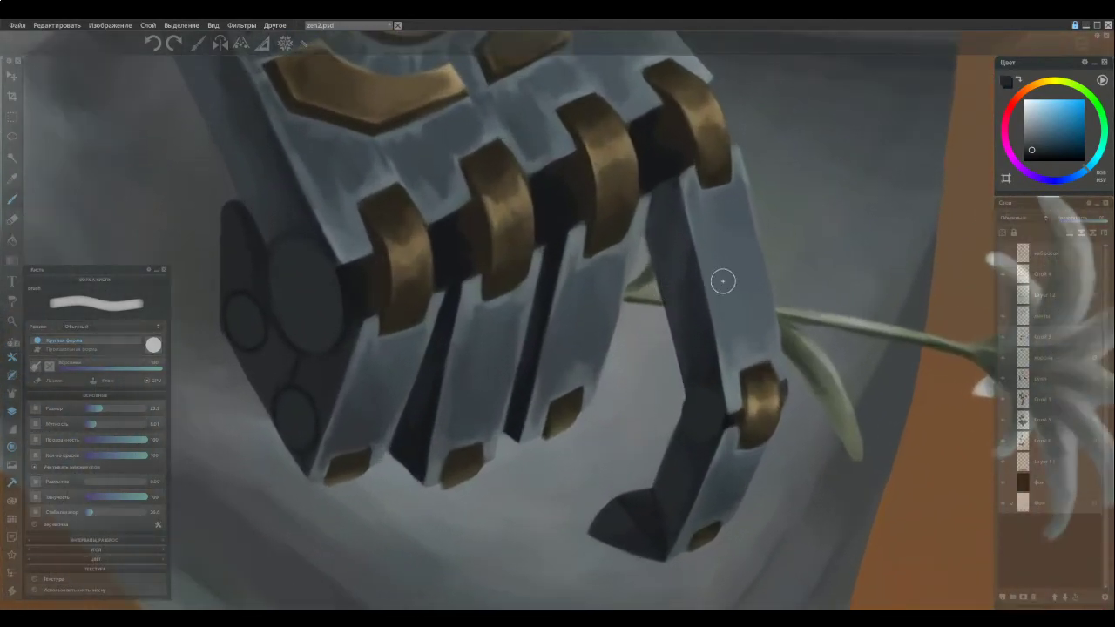
Shade the side of the finger by the flower and its middle joint disc with sampled blue-greys, and save the painting
left_click(678, 299, "alt")
left_click_drag(691, 425, 692, 423)
key("ctrl+s")
left_click(719, 378, "alt")
left_click(695, 405, "alt")
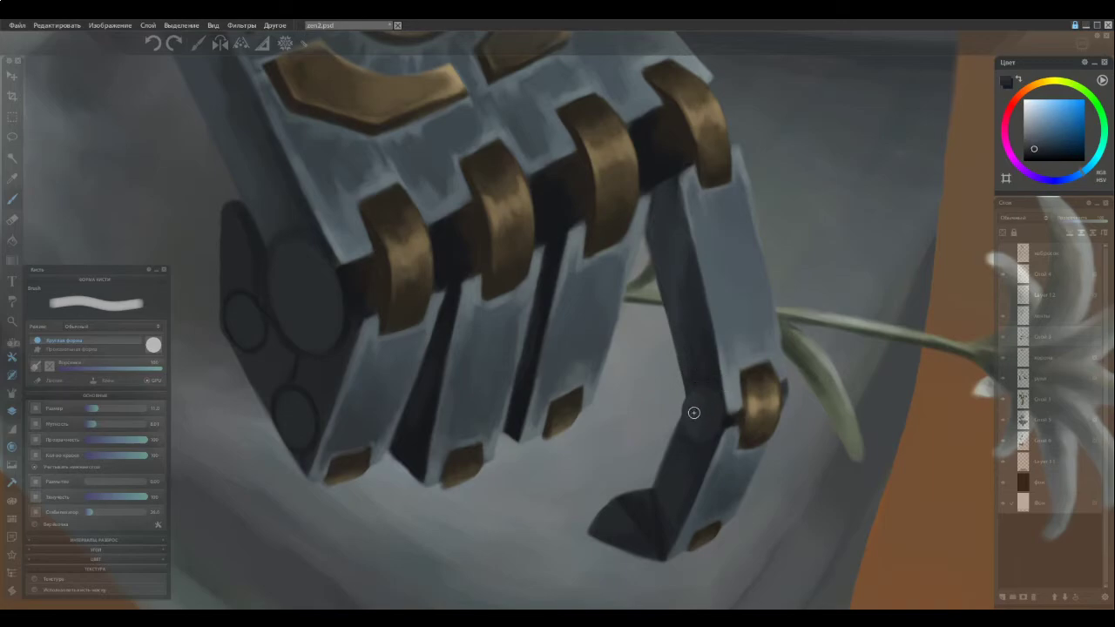
left_click(696, 420, "alt")
left_click(718, 376, "alt")
left_click(694, 396, "alt")
left_click_drag(694, 391, 702, 408)
left_click(708, 421, "alt")
Define the middle joint disc of the finger by the flower with a dark outline and refine the side plates meeting it
scroll(645, 366, "down", 1)
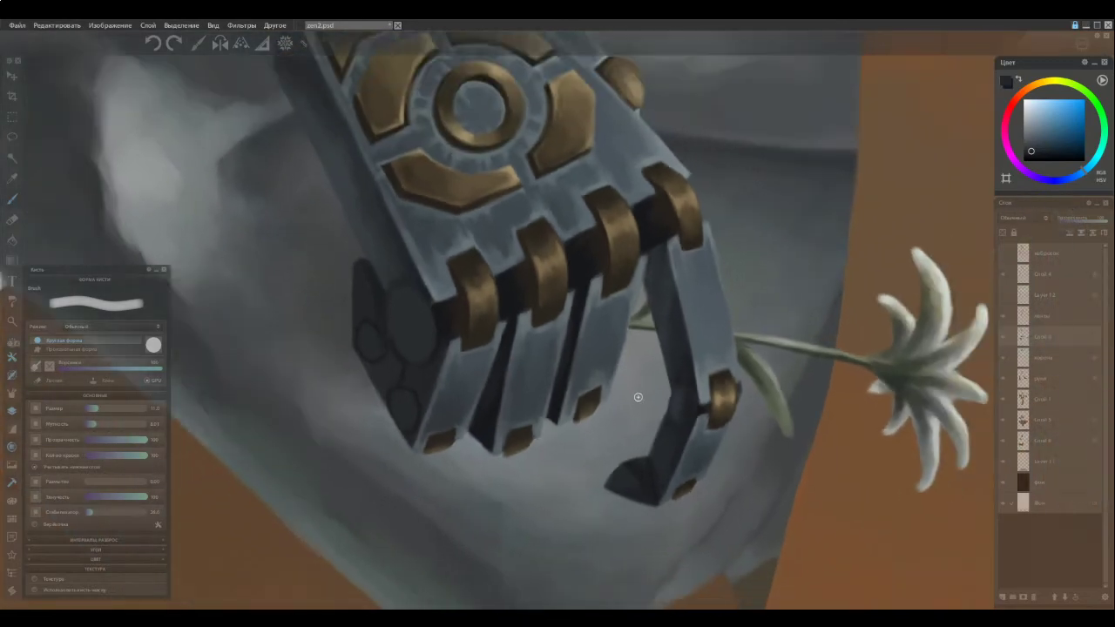
scroll(638, 392, "down", 2)
scroll(659, 406, "up", 4)
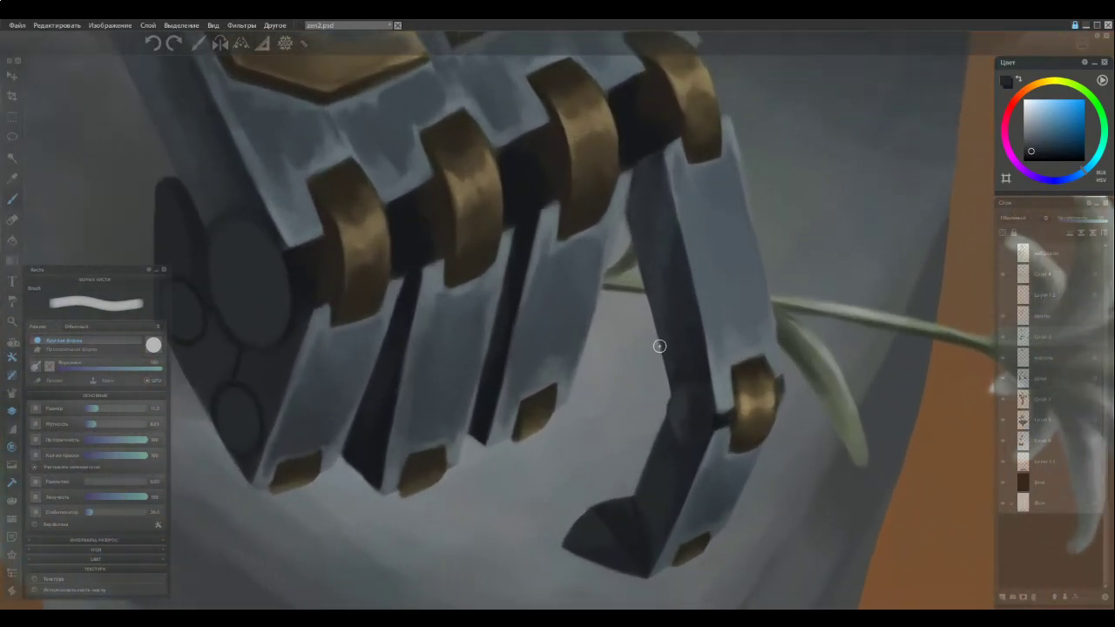
left_click(720, 419, "alt")
left_click(688, 449, "alt")
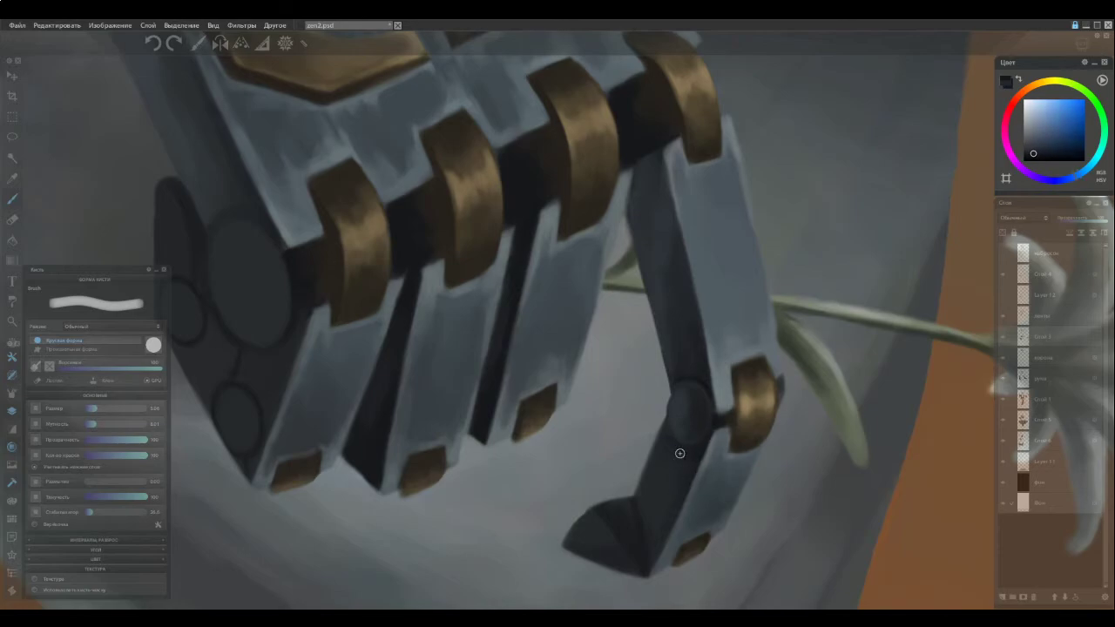
left_click(707, 387, "ctrl")
left_click(701, 339, "ctrl")
left_click(697, 364, "ctrl")
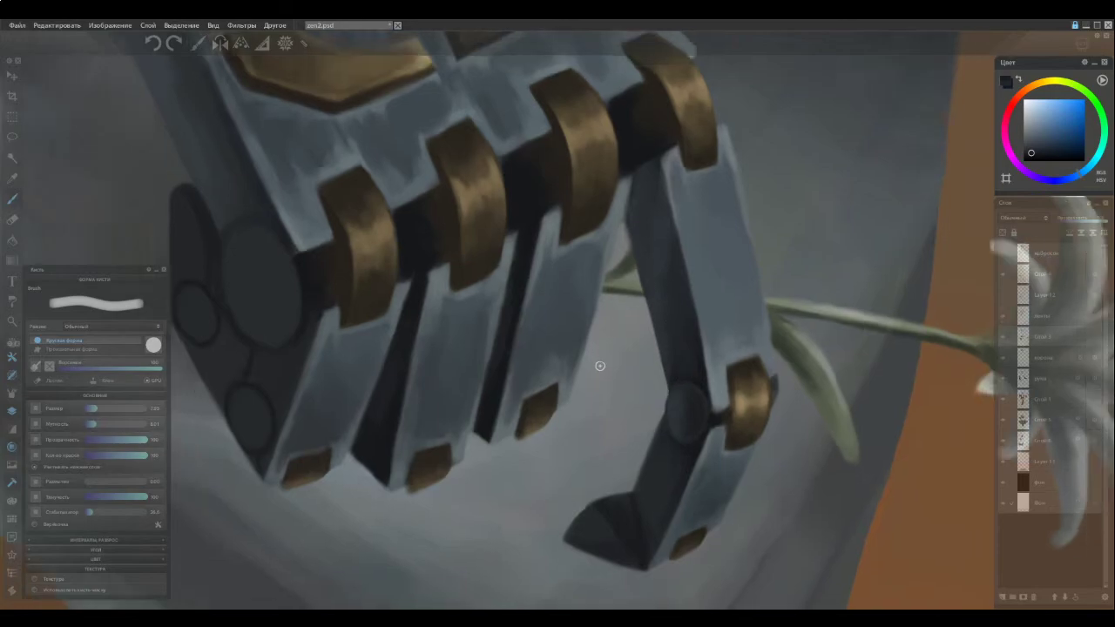
scroll(599, 364, "down", 3)
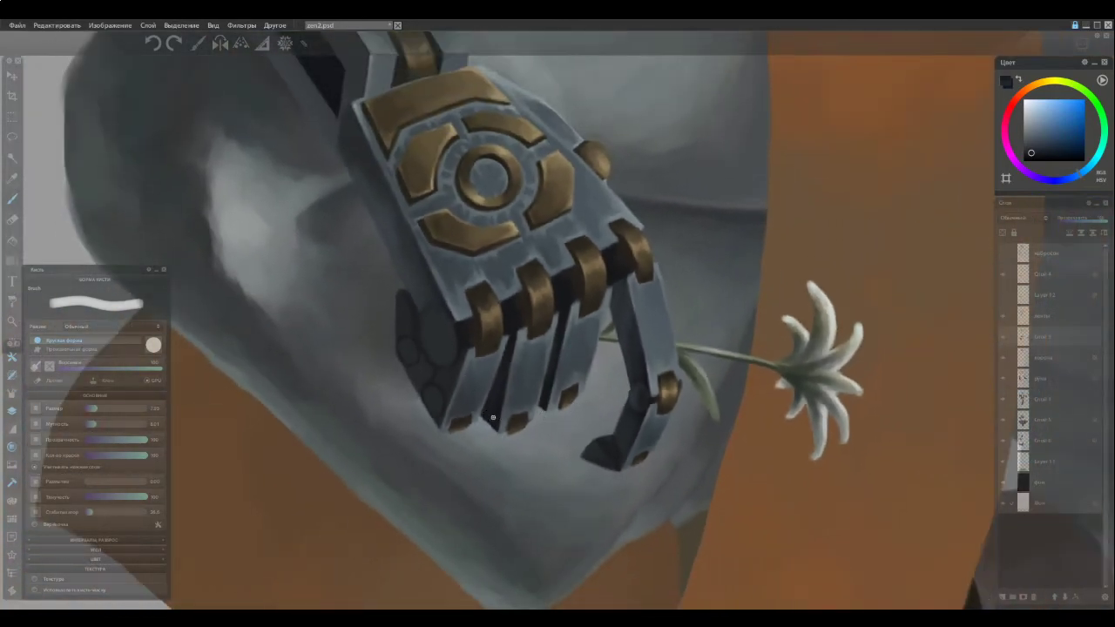
Smooth the dark tip segment of the finger by the flower and start a lighter disc at its last joint
scroll(597, 450, "up", 4)
left_click(592, 445, "alt")
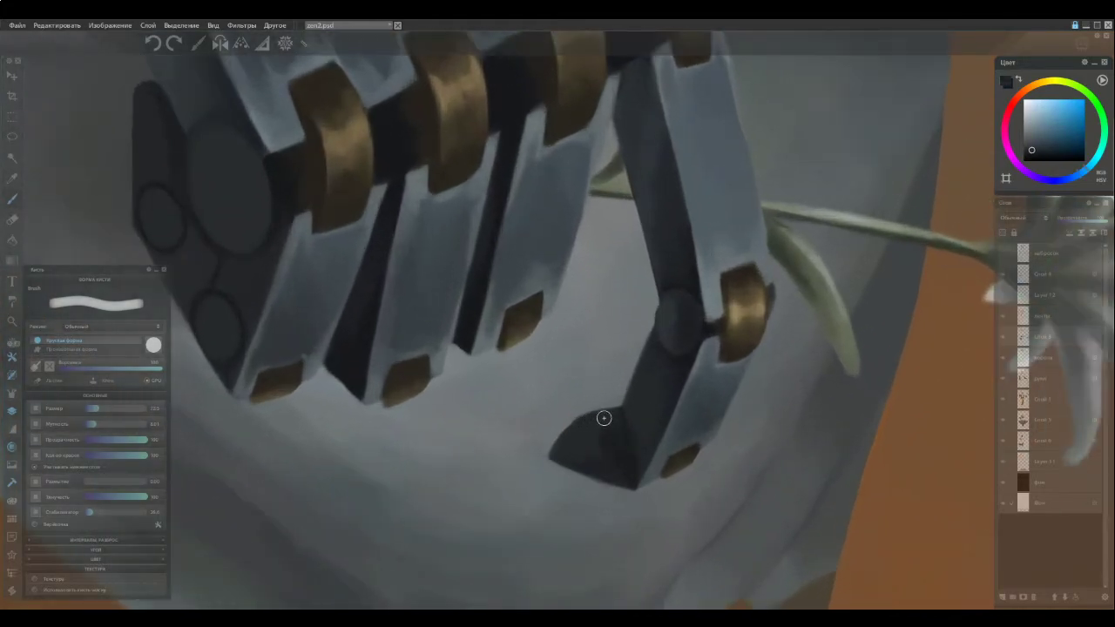
left_click(607, 449, "alt")
left_click(645, 399, "alt")
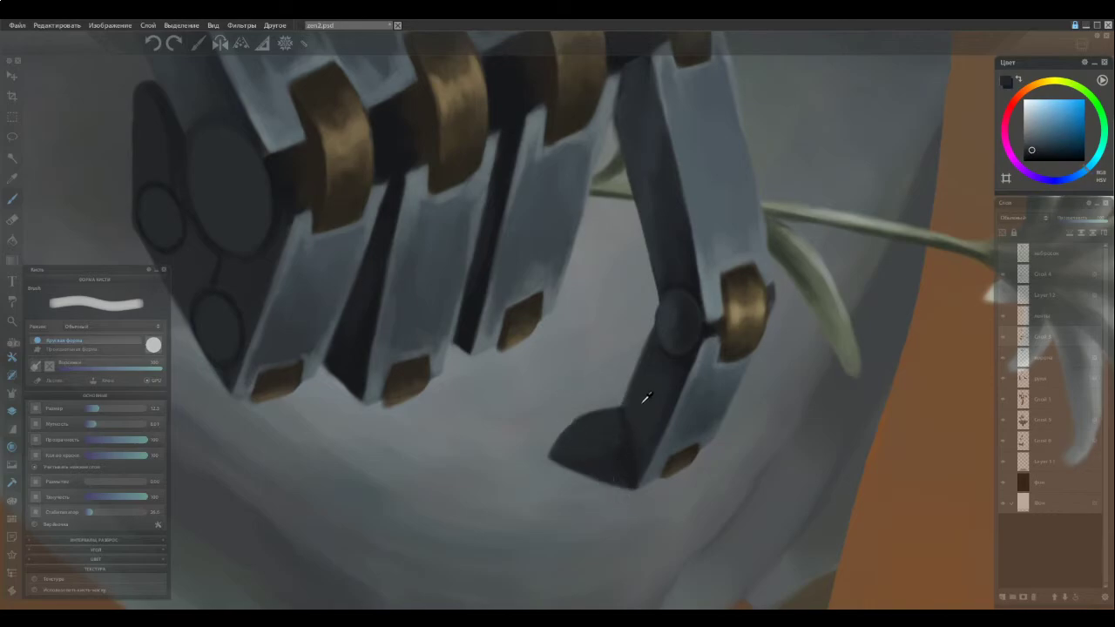
left_click(664, 318, "alt")
mouse_move(624, 425)
left_mouse_down()
mouse_move(622, 458)
mouse_move(635, 447)
mouse_move(616, 432)
mouse_move(624, 467)
mouse_move(624, 421)
mouse_move(630, 430)
mouse_move(619, 453)
mouse_move(616, 415)
mouse_move(620, 462)
mouse_move(624, 436)
mouse_move(627, 455)
left_mouse_up()
scroll(579, 374, "down", 5)
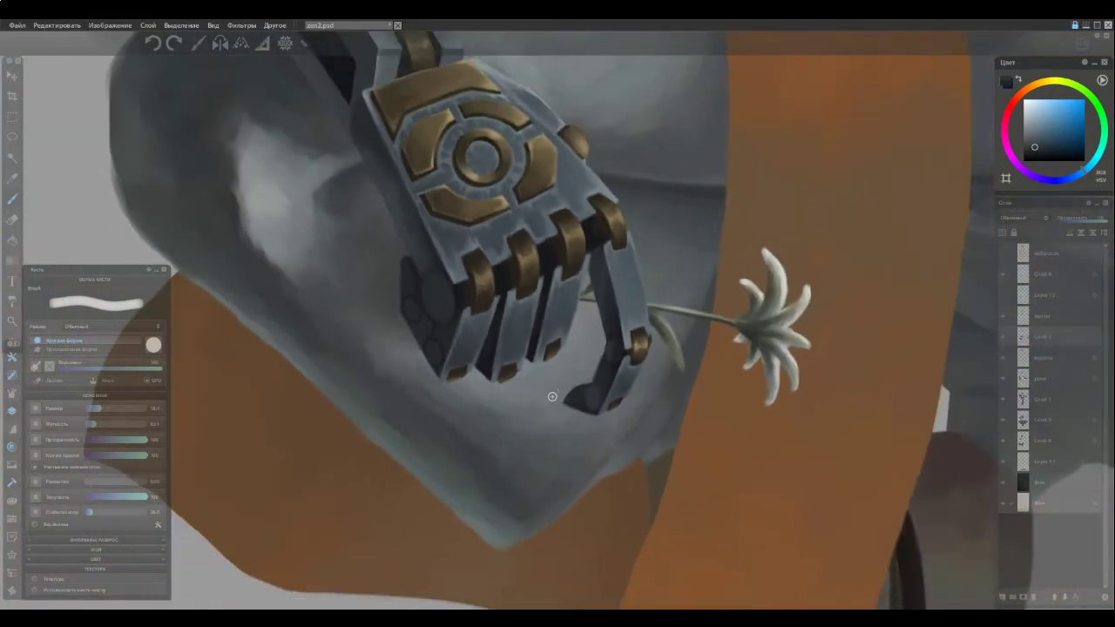
scroll(581, 388, "up", 5)
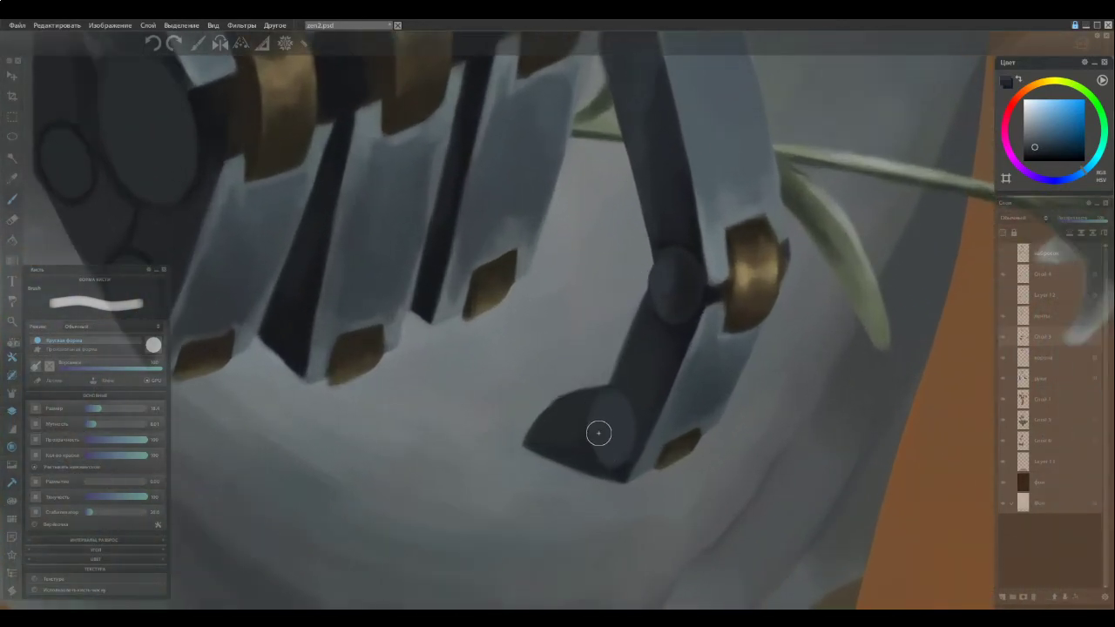
left_click_drag(598, 418, 625, 422)
key("ctrl+z")
key("ctrl+z")
key("ctrl+z")
key("ctrl+z")
key("ctrl+z")
Repaint the disc at the fingertip joint as a blue-grey ellipse and darken its edge and inner shadow
left_click_drag(613, 413, 610, 454)
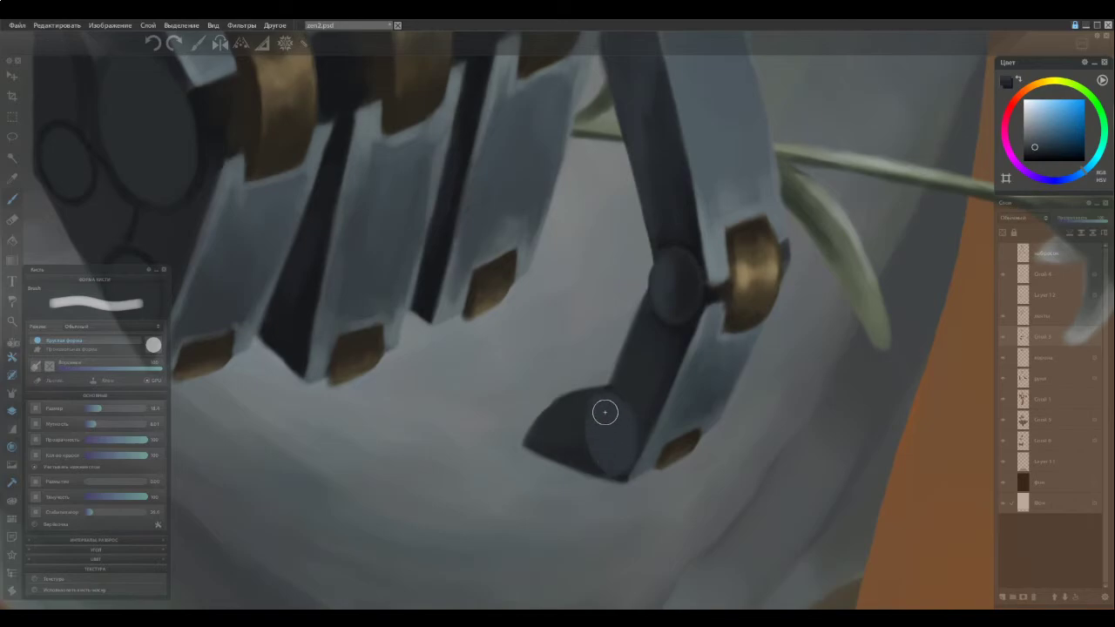
left_click(659, 403, "alt")
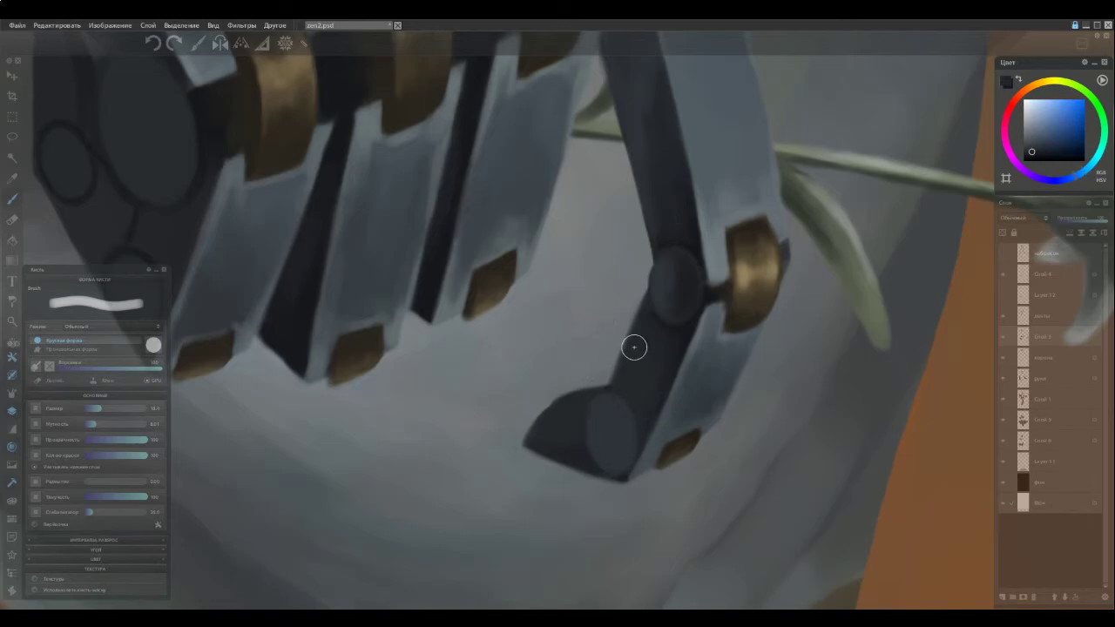
left_click_drag(610, 402, 593, 420)
left_click(622, 418, "alt")
left_click(615, 424, "alt")
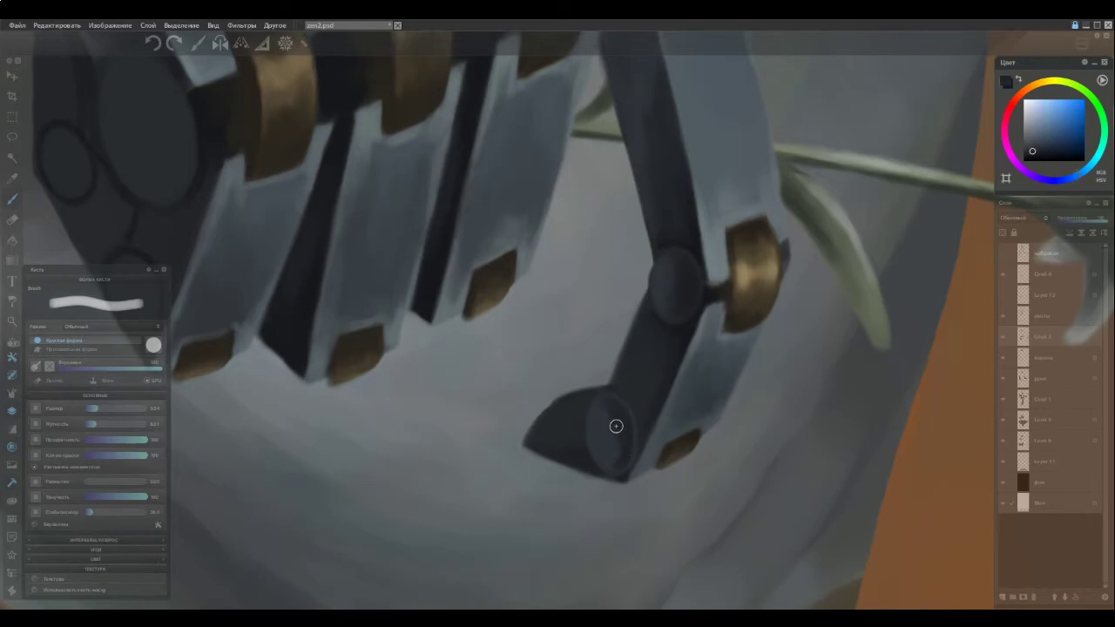
Blend the inside of the fingertip joint disc with repeatedly sampled light and dark blue-greys, leaving a thin lighter rim
left_click(607, 433, "alt")
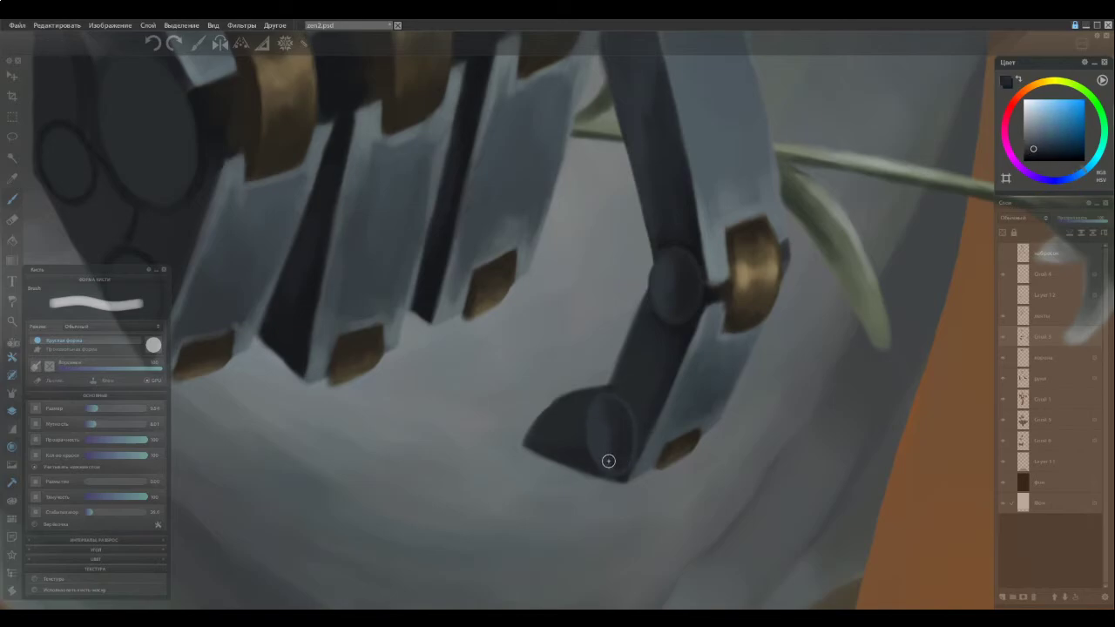
left_click(612, 459, "alt")
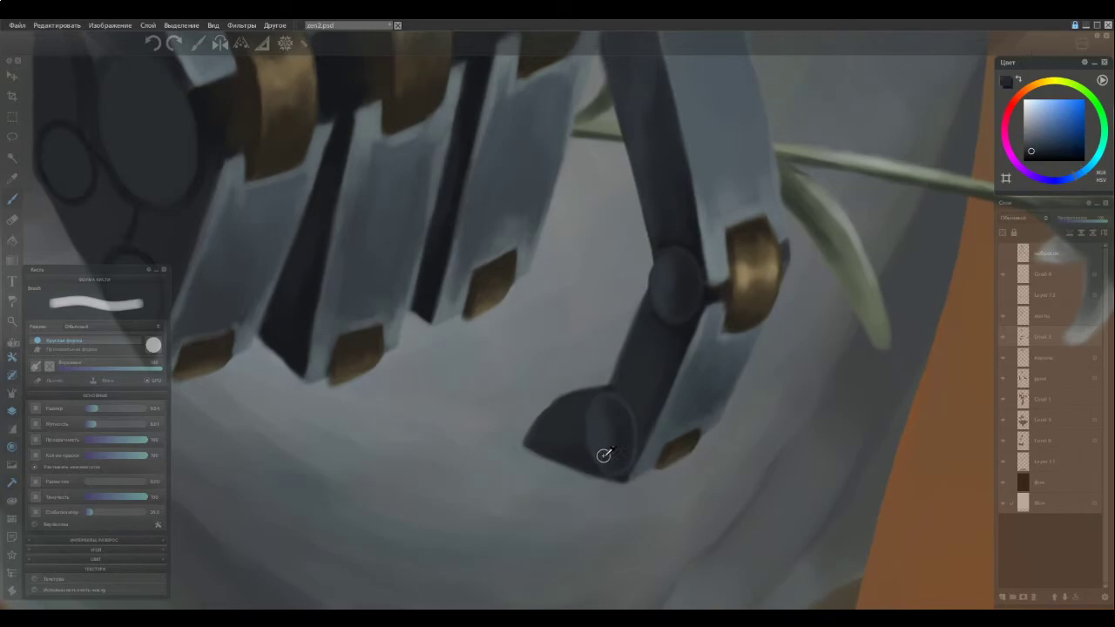
left_click(614, 460, "alt")
left_click(606, 457, "alt")
left_click(614, 457, "alt")
left_click(604, 452, "alt")
left_click(597, 414, "alt")
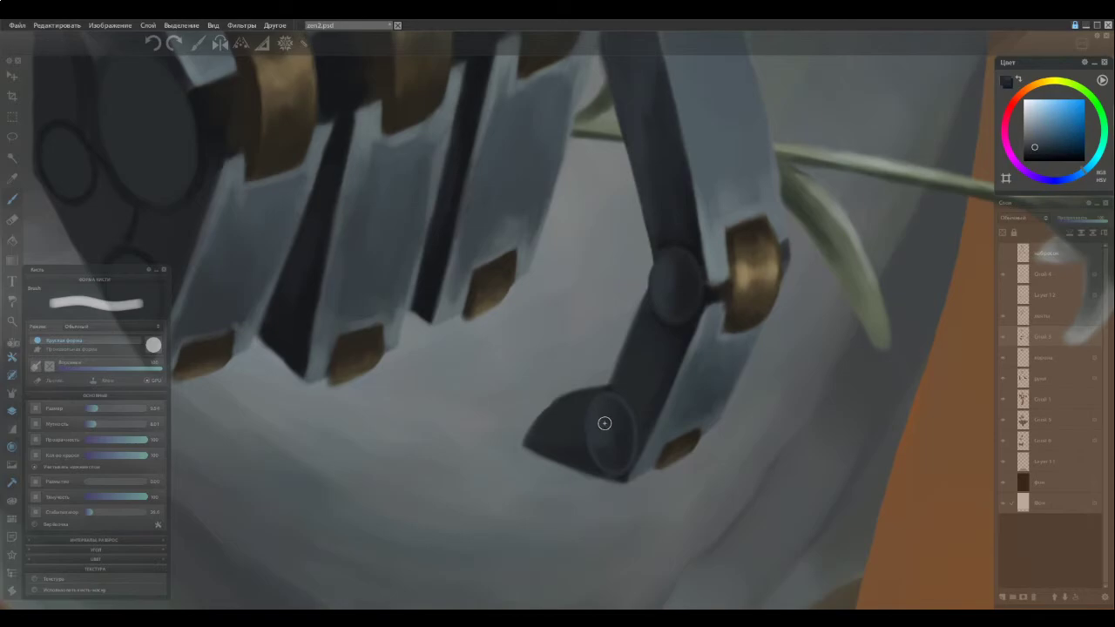
left_click(611, 417, "alt")
left_click(605, 420, "alt")
Deepen the dark edges around the fingertip disc and segment with a sampled near-black, checking the hand as a whole
scroll(567, 276, "down", 5)
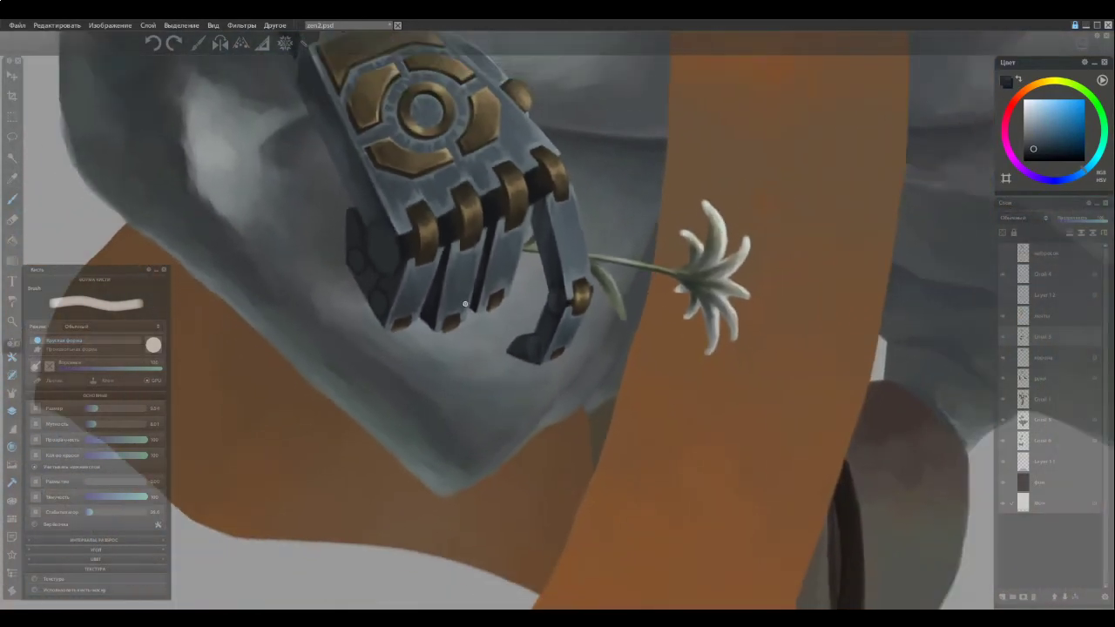
scroll(469, 274, "up", 5)
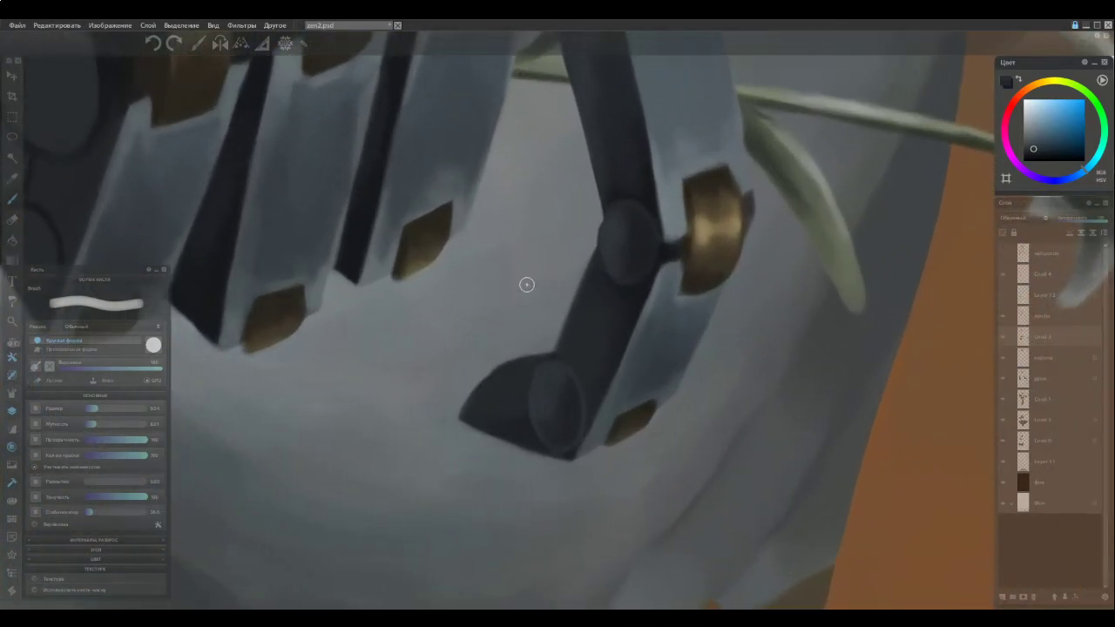
left_click(660, 269, "alt")
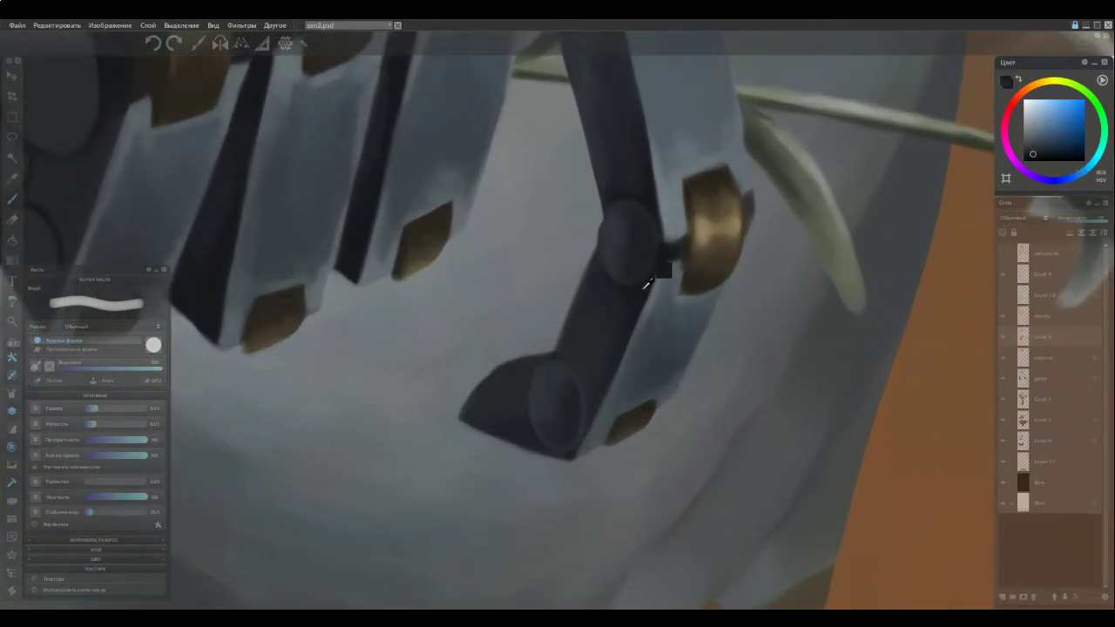
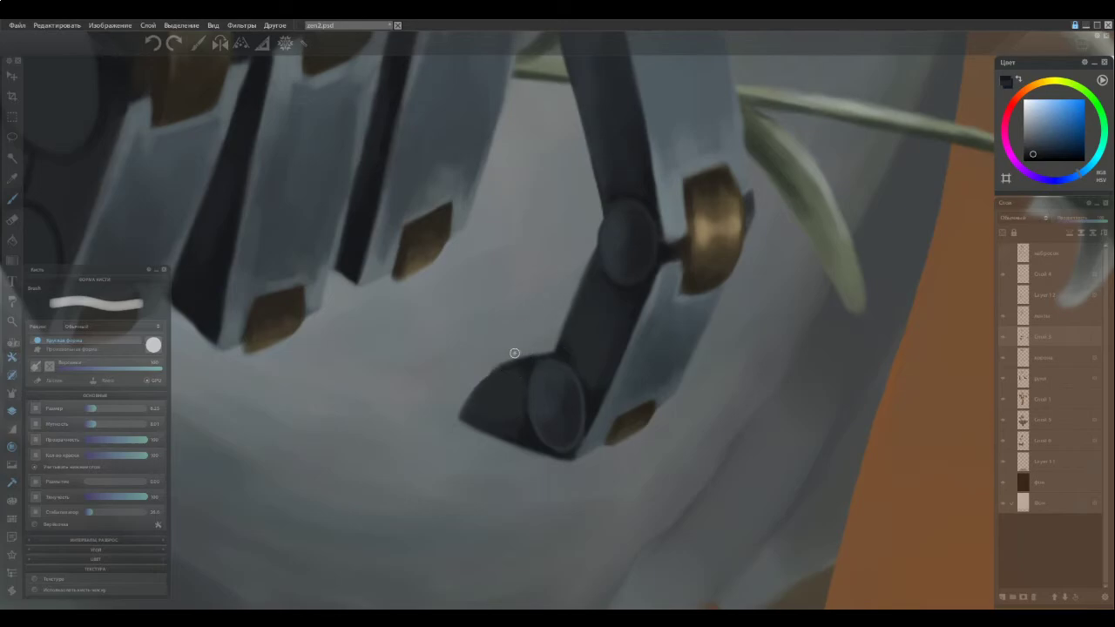
scroll(447, 303, "down", 5)
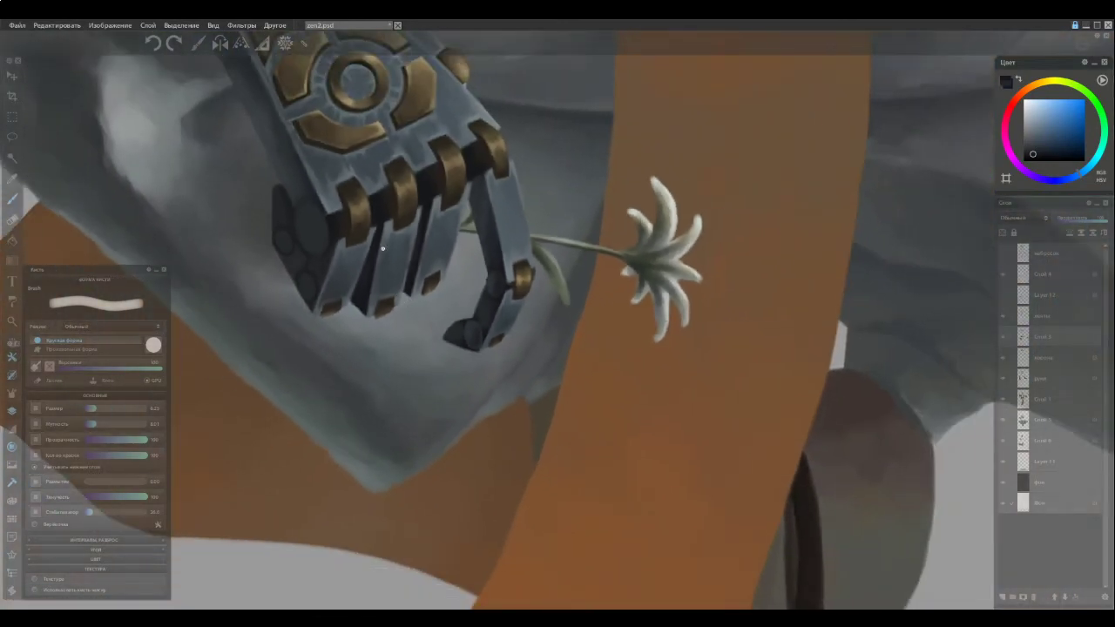
scroll(436, 279, "up", 5)
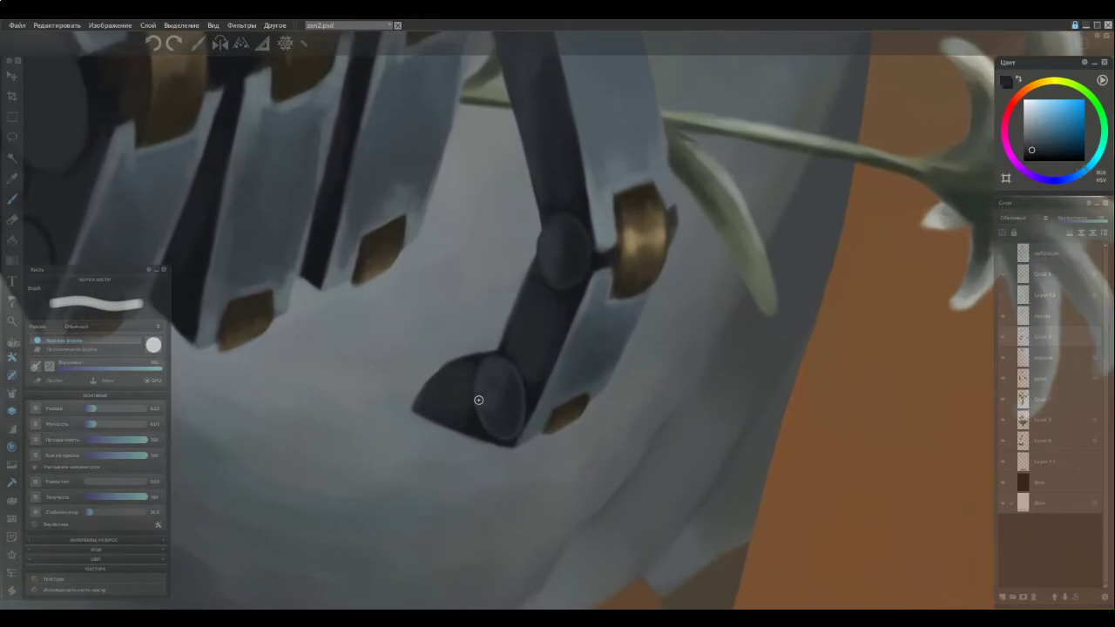
scroll(502, 420, "down", 5)
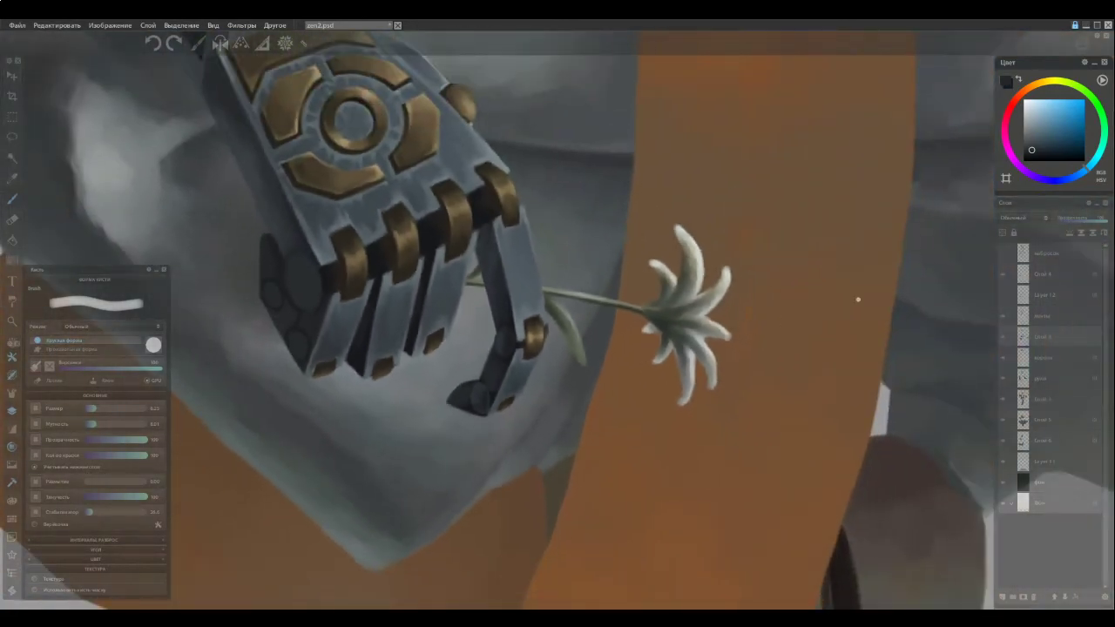
Shade the large knuckle disc beside the little finger with sampled dark blue-greys, leaving a lighter rim
key("space")
left_click_drag(332, 369, 536, 369)
scroll(499, 302, "up", 3)
scroll(501, 302, "up", 2)
left_click(571, 278, "alt")
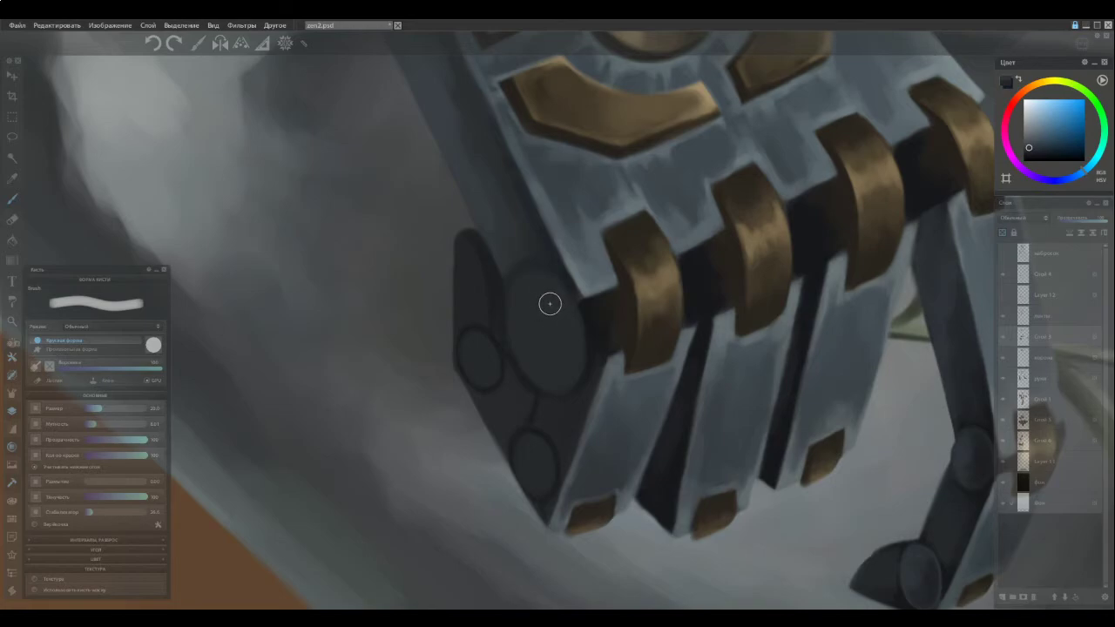
left_click(568, 276, "alt")
left_click(554, 249, "alt")
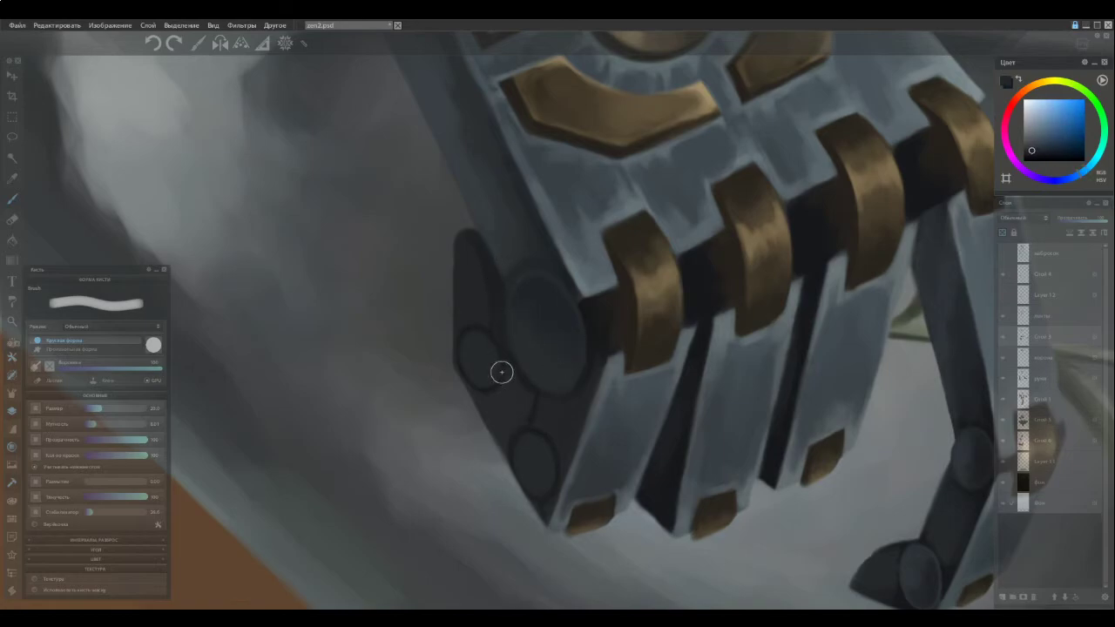
Blend the large knuckle disc's interior and clean its lower edge with sampled dark and mid blue-greys
left_click(499, 418, "alt")
left_click(501, 259, "ctrl")
mouse_move(548, 371)
left_mouse_down()
mouse_move(521, 353)
mouse_move(533, 362)
mouse_move(516, 304)
mouse_move(544, 368)
left_mouse_up()
left_click(542, 375, "alt")
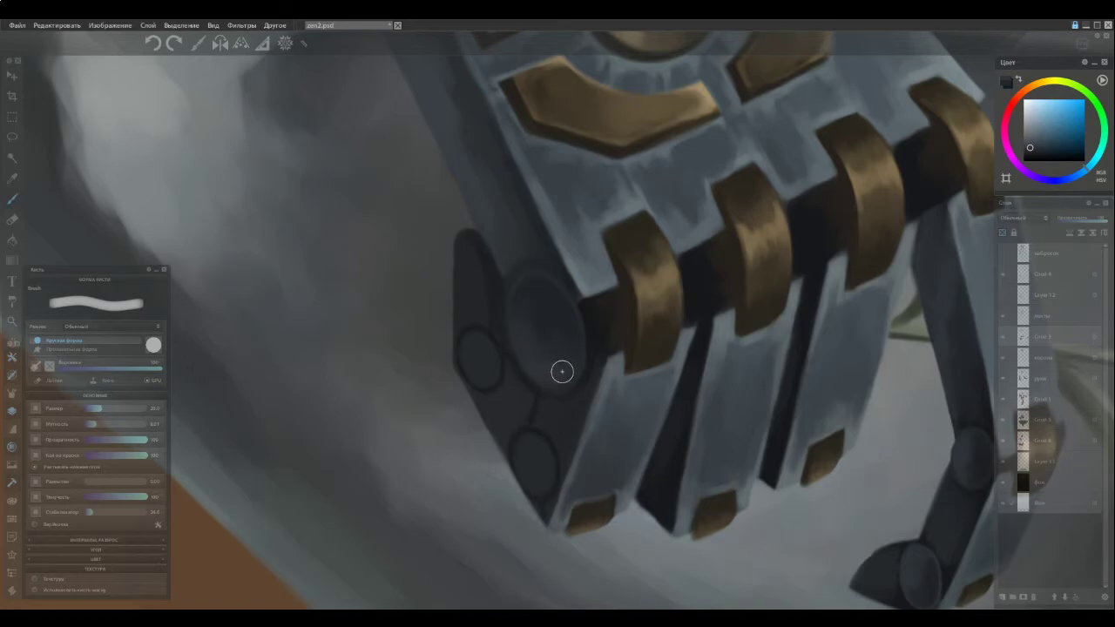
left_click(572, 363, "alt")
left_click(552, 353, "alt")
left_click(561, 326, "ctrl")
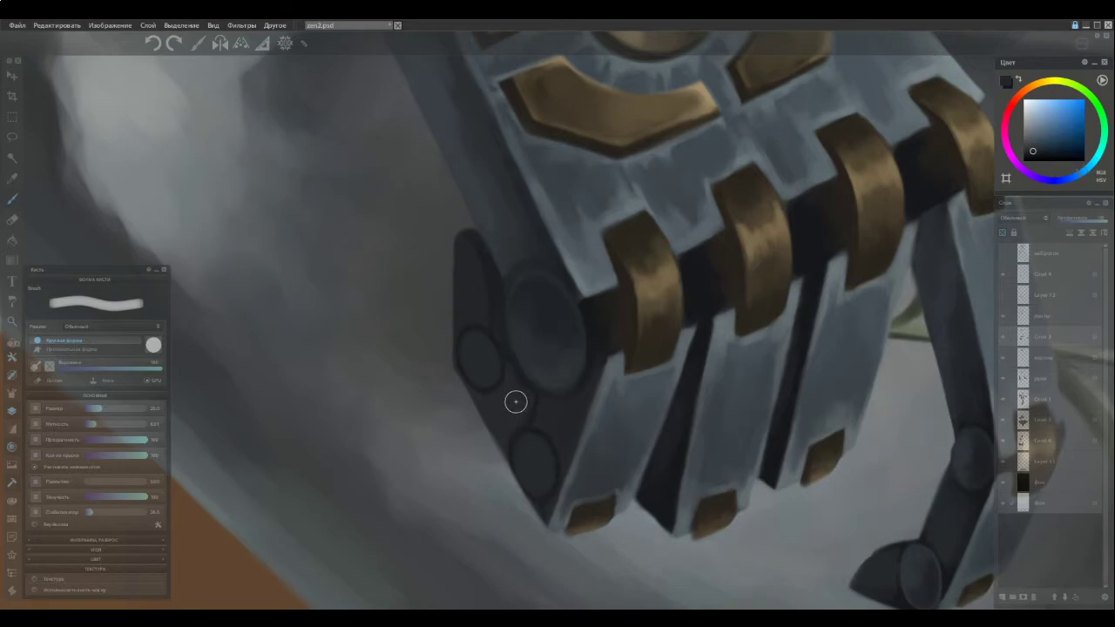
scroll(451, 294, "down", 7)
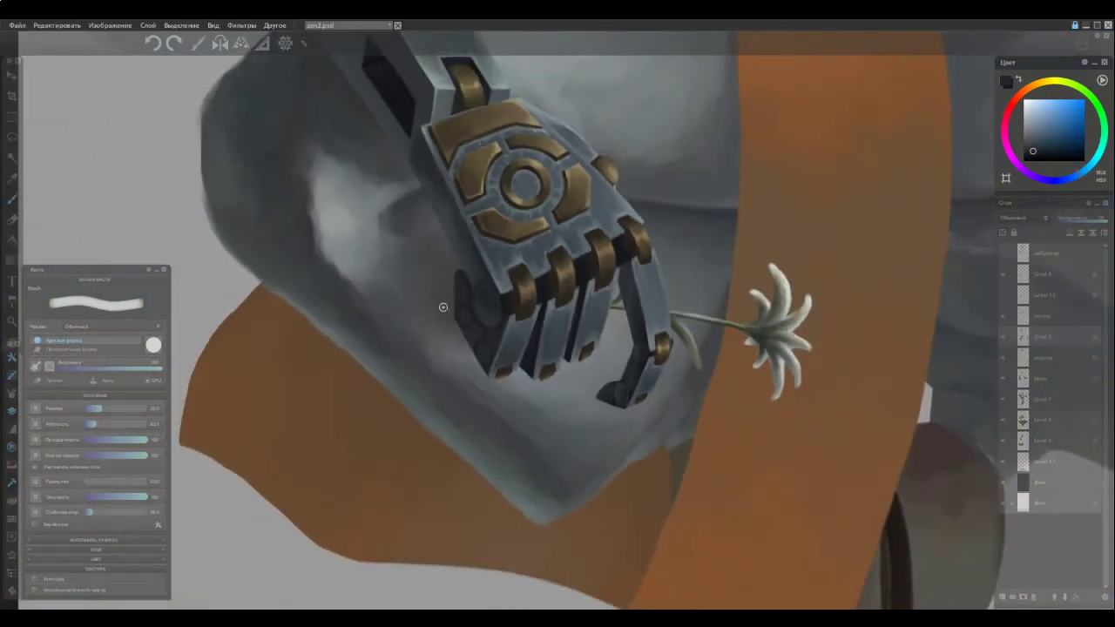
Shade the lowest small disc of the little finger with a smaller brush, giving it a dark edge and lighter blue-grey centre
scroll(458, 319, "up", 5)
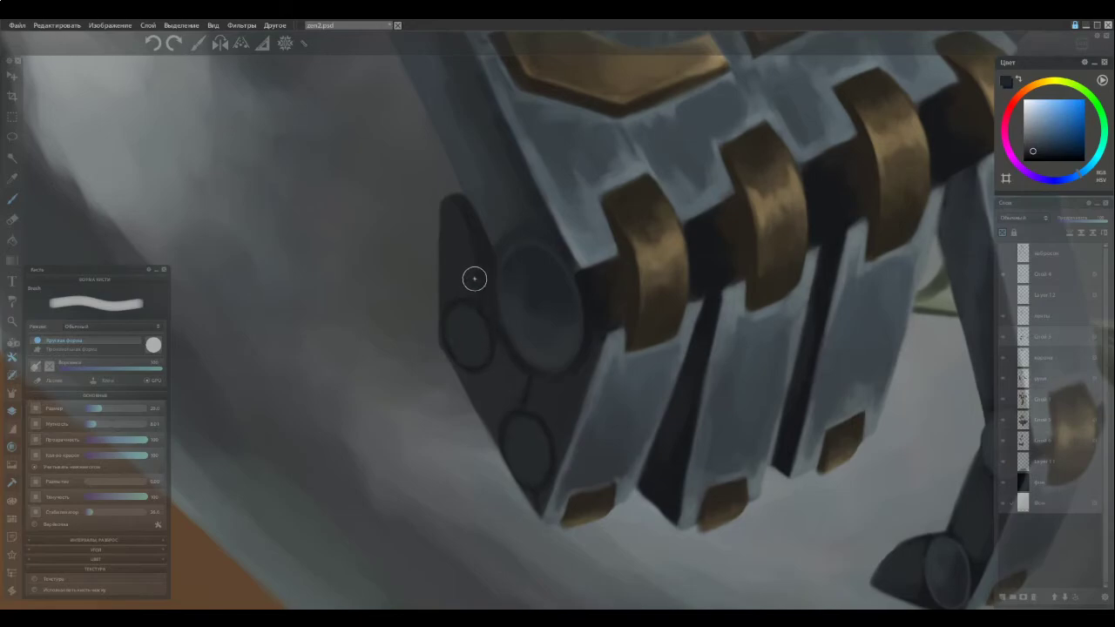
key("[")
key("[")
left_click(584, 351, "alt")
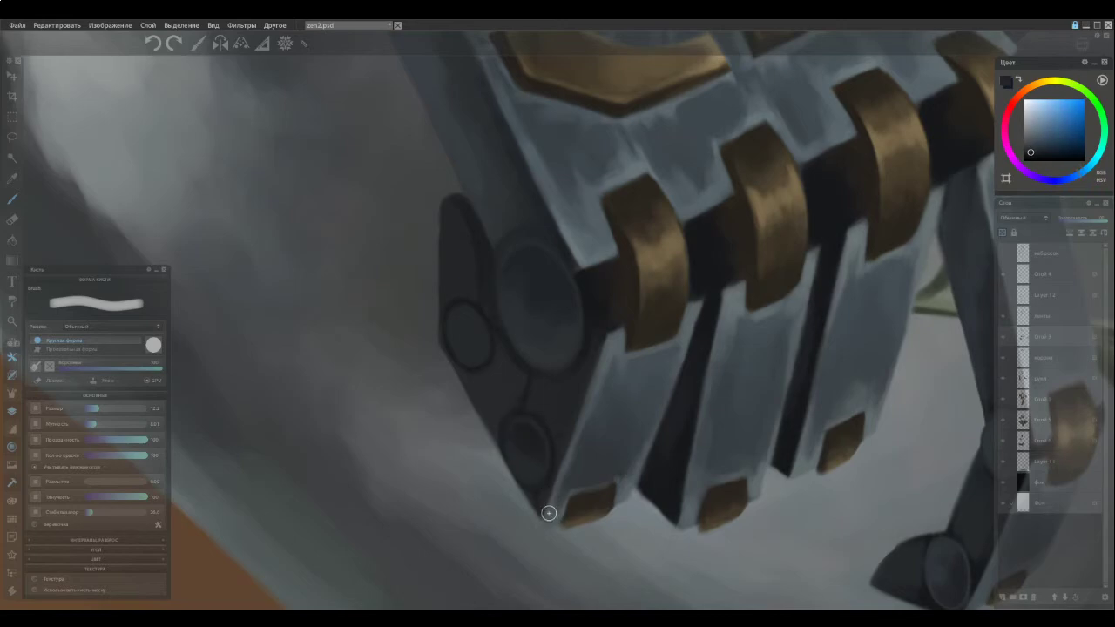
left_click(495, 371, "alt")
left_click(1033, 146)
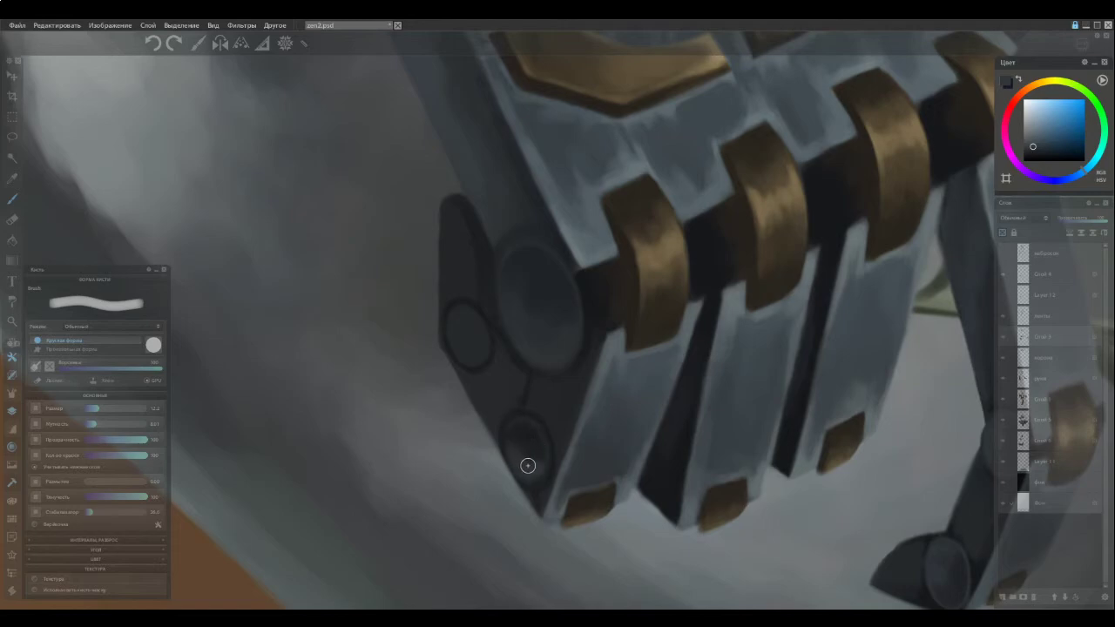
left_click(506, 413, "alt")
left_click(540, 437, "ctrl")
left_click(514, 429, "ctrl")
left_click(526, 428, "alt")
Shade the small disc at the little finger's middle joint with sampled light and dark blue-greys to give it a recessed centre
left_click_drag(464, 316, 480, 346)
left_click(480, 335, "alt")
left_click(470, 318, "ctrl")
left_click(463, 330, "alt")
left_click_drag(450, 325, 477, 348)
left_click(474, 333, "alt")
left_click(529, 463, "alt")
left_click(478, 348, "alt")
left_click_drag(453, 311, 455, 328)
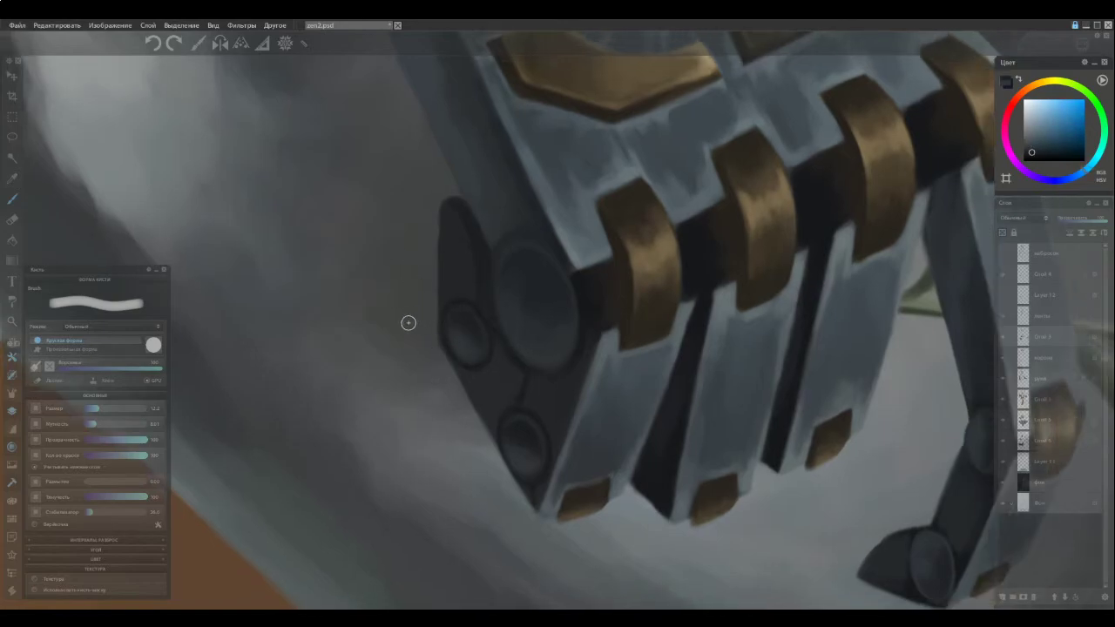
scroll(410, 318, "down", 5)
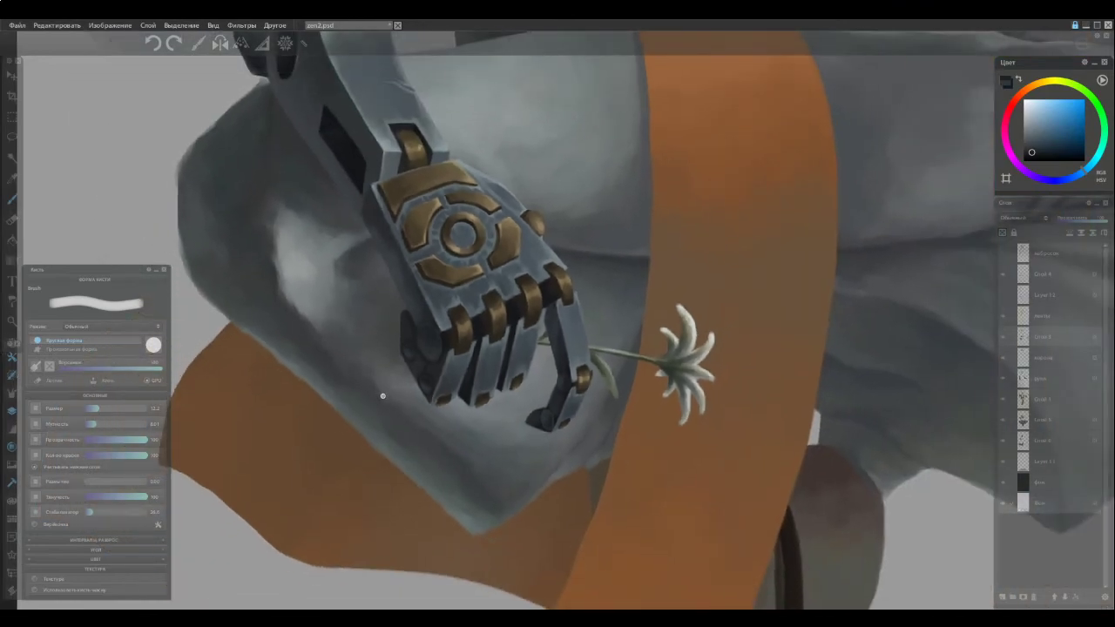
scroll(383, 392, "down", 2)
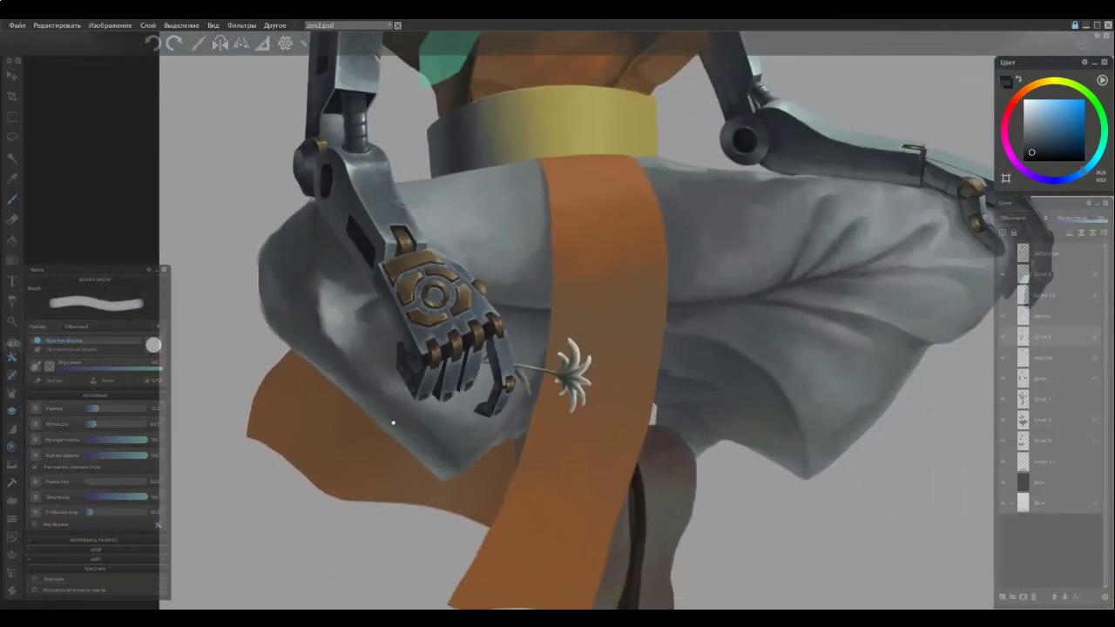
Soften the dark segment below the large knuckle disc with sampled blue-greys around the seam between its plates
scroll(391, 401, "up", 6)
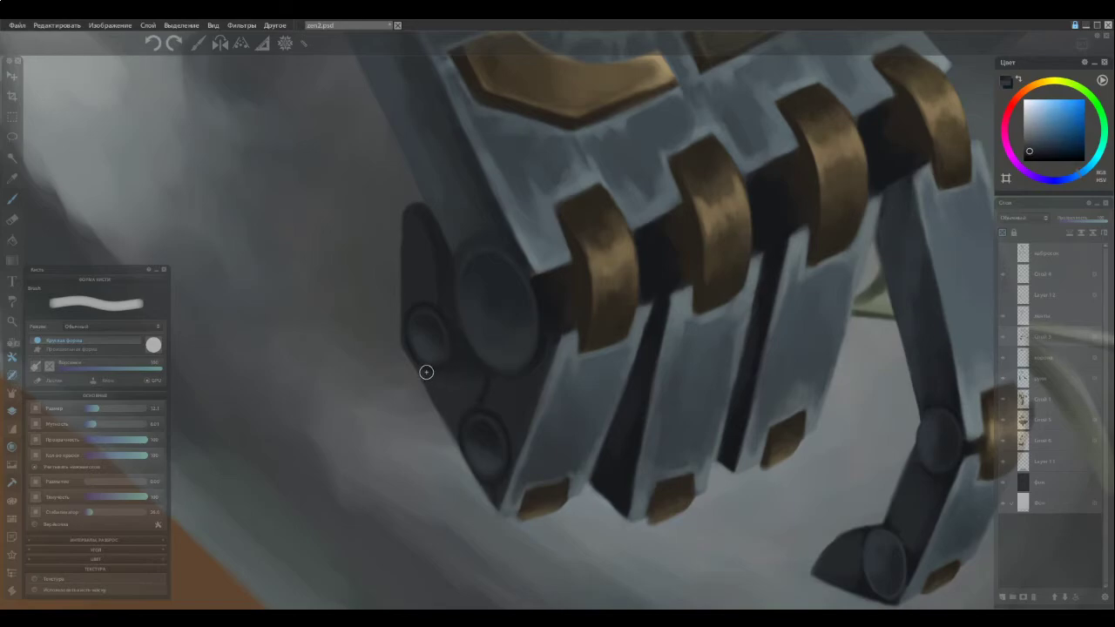
left_click(474, 373, "alt")
mouse_move(481, 380)
left_mouse_down()
mouse_move(468, 393)
mouse_move(507, 386)
left_mouse_up()
left_click(494, 378, "alt")
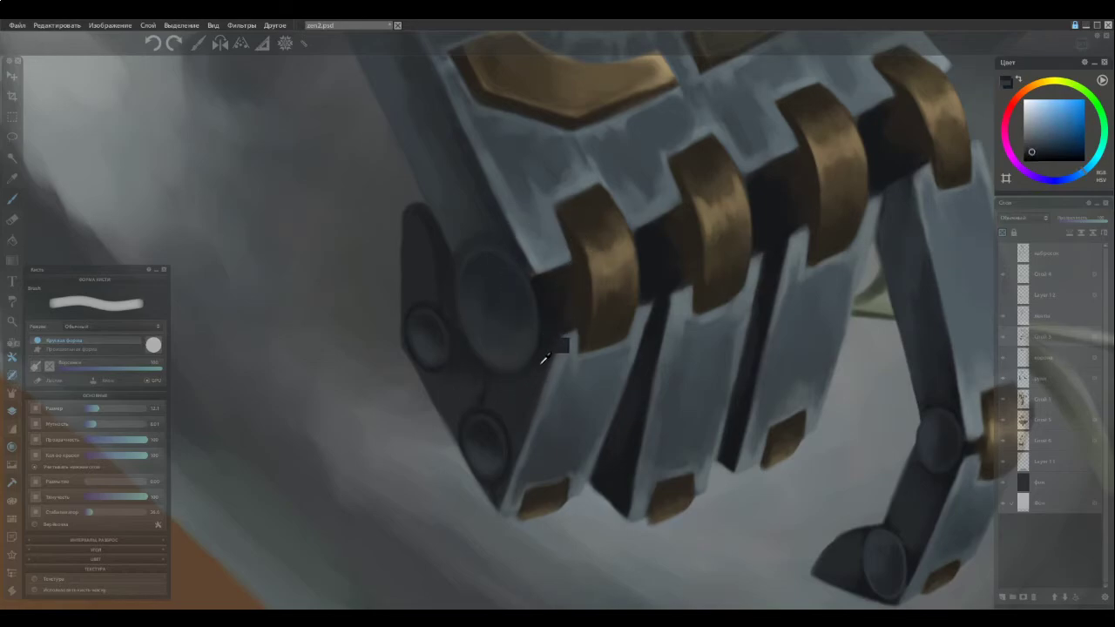
left_click(501, 419, "alt")
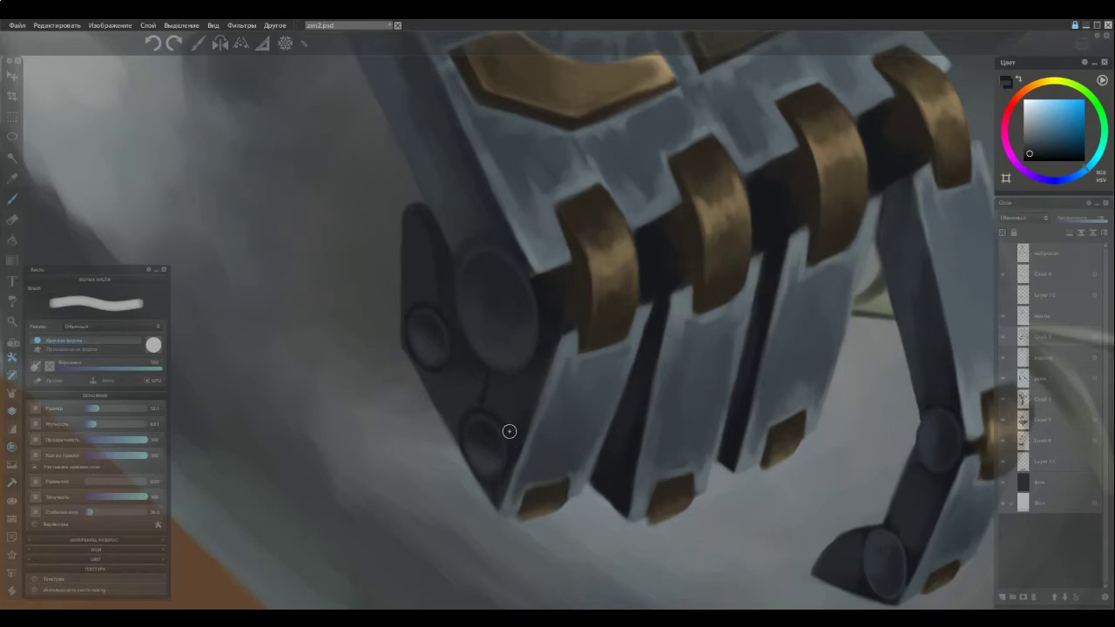
Refine the seam and dark shadow above the little finger's lowest disc with sampled tones, checking the hand as a whole
left_click(526, 398, "ctrl")
left_click(487, 404, "ctrl")
left_click(490, 394, "alt")
left_click(489, 407, "alt")
left_click(501, 398, "alt")
scroll(408, 331, "down", 5)
scroll(341, 329, "down", 3)
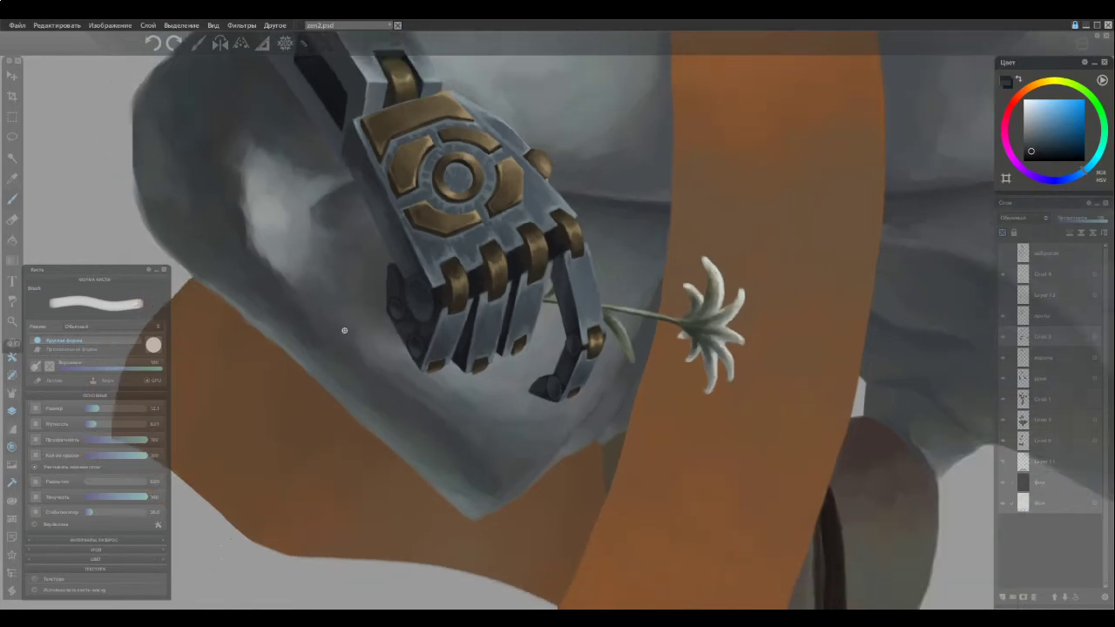
scroll(343, 324, "down", 2)
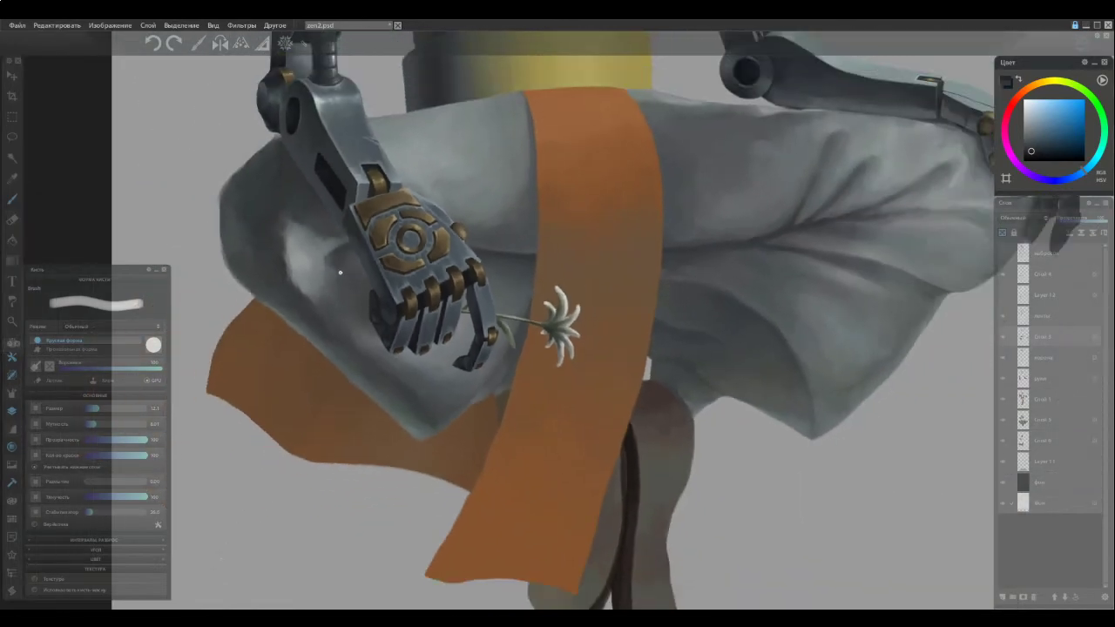
scroll(331, 293, "down", 2)
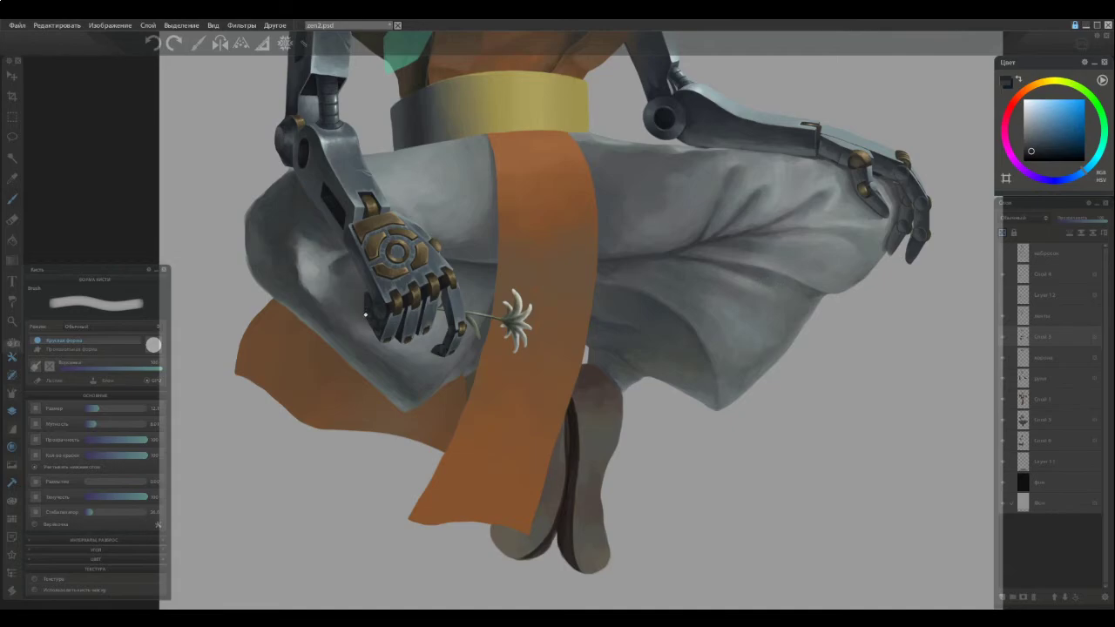
Repaint the little finger's lowest disc as a larger flat blue-grey ellipse reaching the outer edge of the finger
scroll(366, 315, "up", 6)
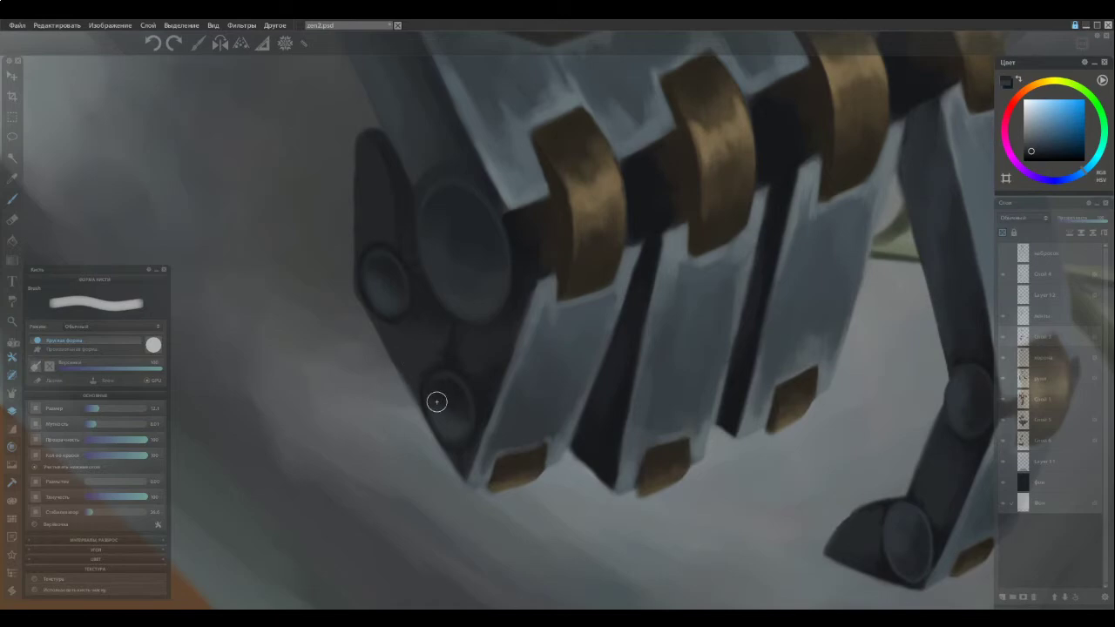
key("]")
left_click(463, 427, "alt")
mouse_move(459, 428)
left_mouse_down()
mouse_move(435, 411)
mouse_move(437, 425)
mouse_move(436, 404)
left_mouse_up()
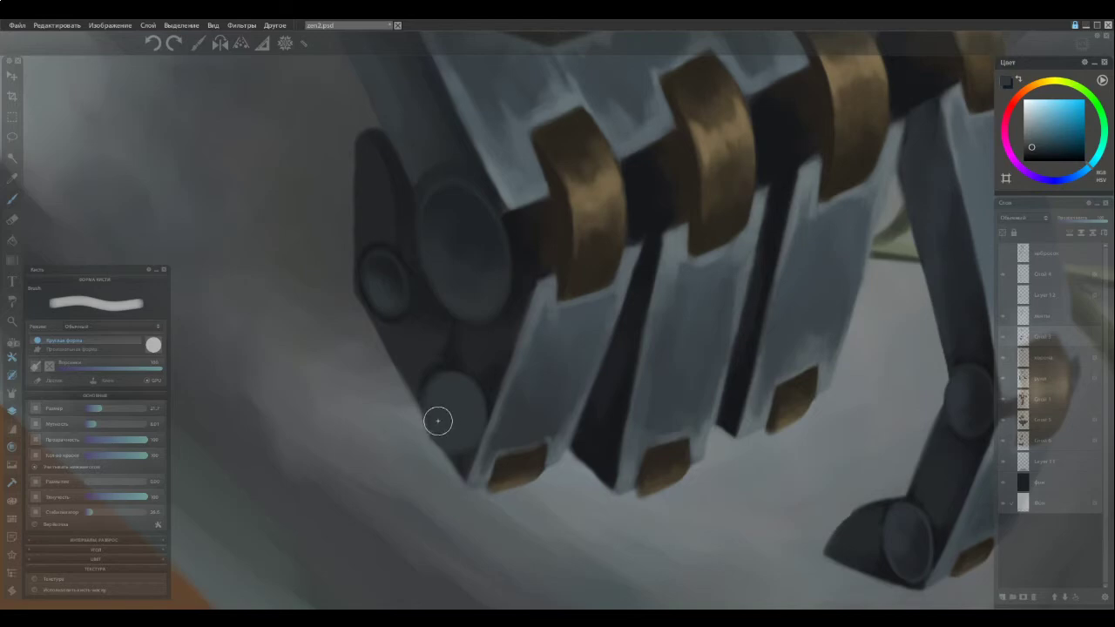
key("ctrl+z")
mouse_move(458, 457)
left_mouse_down()
mouse_move(453, 407)
mouse_move(451, 454)
mouse_move(439, 407)
mouse_move(476, 429)
mouse_move(444, 442)
mouse_move(442, 397)
mouse_move(473, 432)
mouse_move(447, 443)
mouse_move(441, 412)
mouse_move(454, 440)
left_mouse_up()
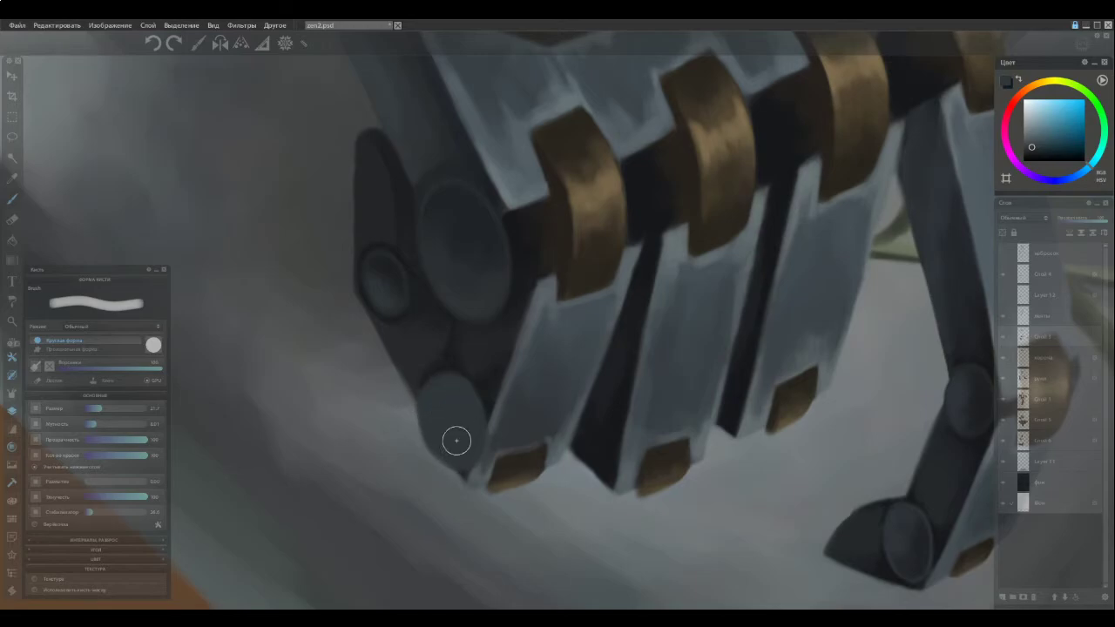
Compare the little finger's joints with the finger joints of the robot's other hand
scroll(419, 383, "down", 5)
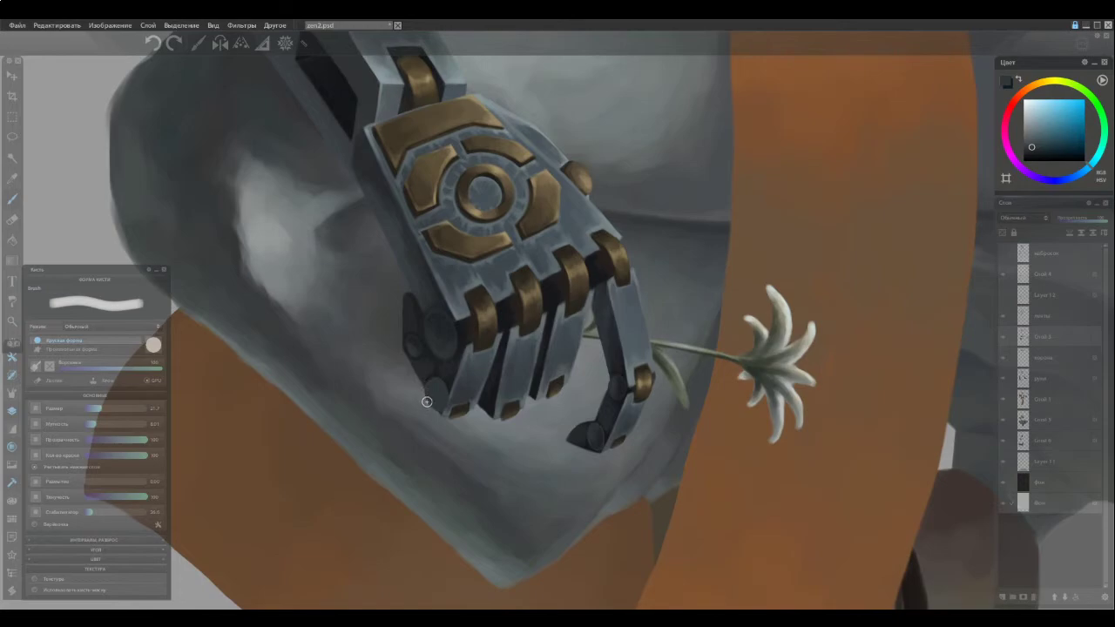
key("space")
left_click_drag(876, 385, 200, 327)
scroll(200, 327, "down", 5)
scroll(418, 356, "up", 4)
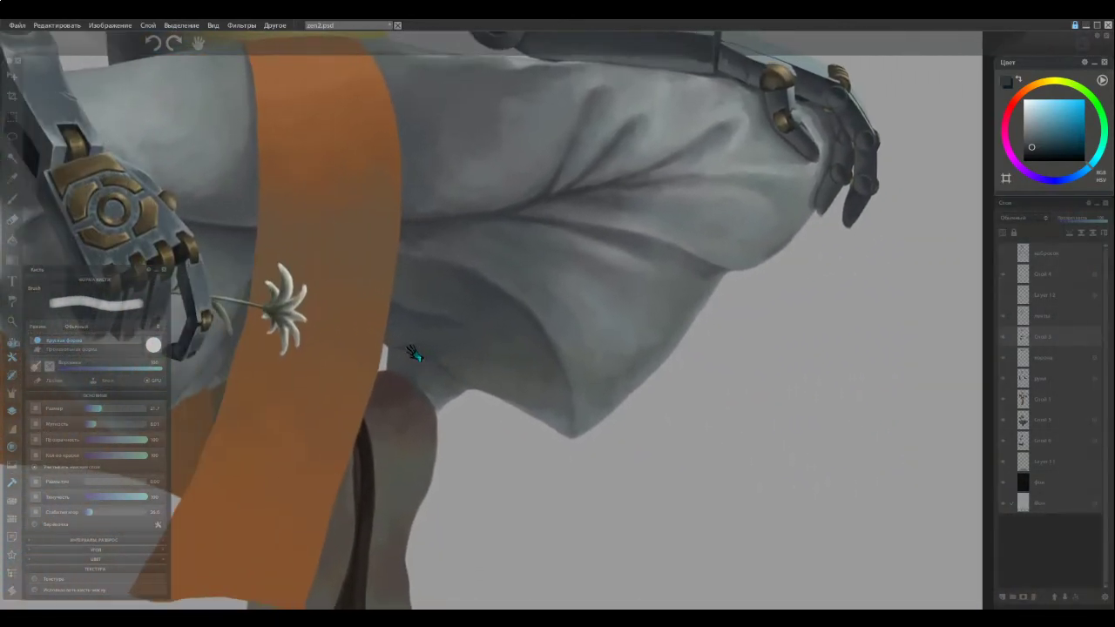
left_click_drag(469, 329, 442, 357)
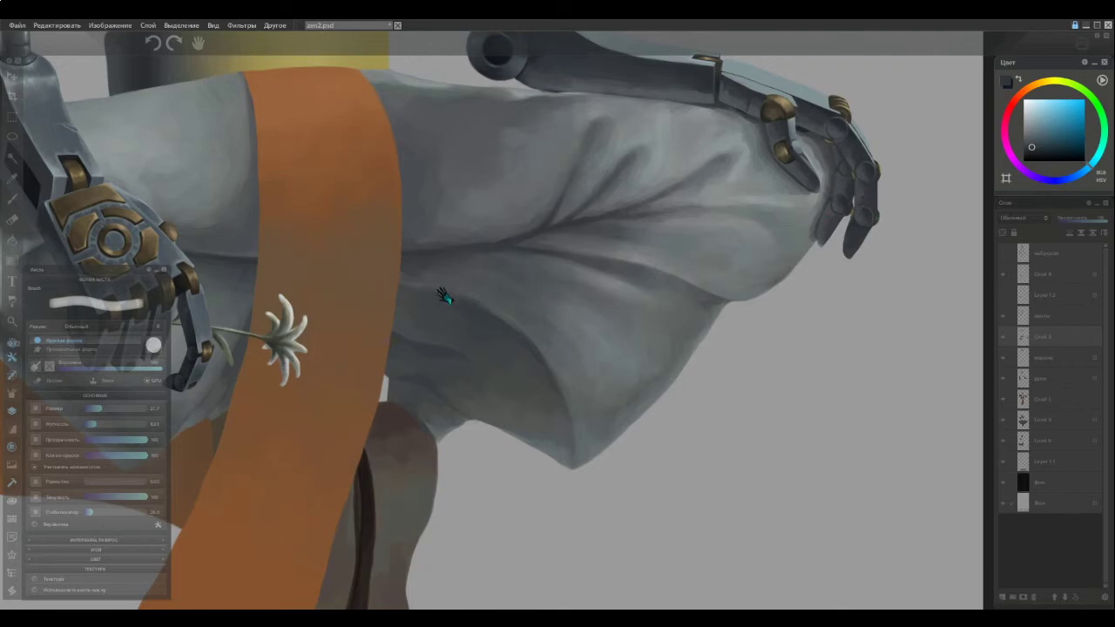
left_click_drag(287, 336, 705, 328)
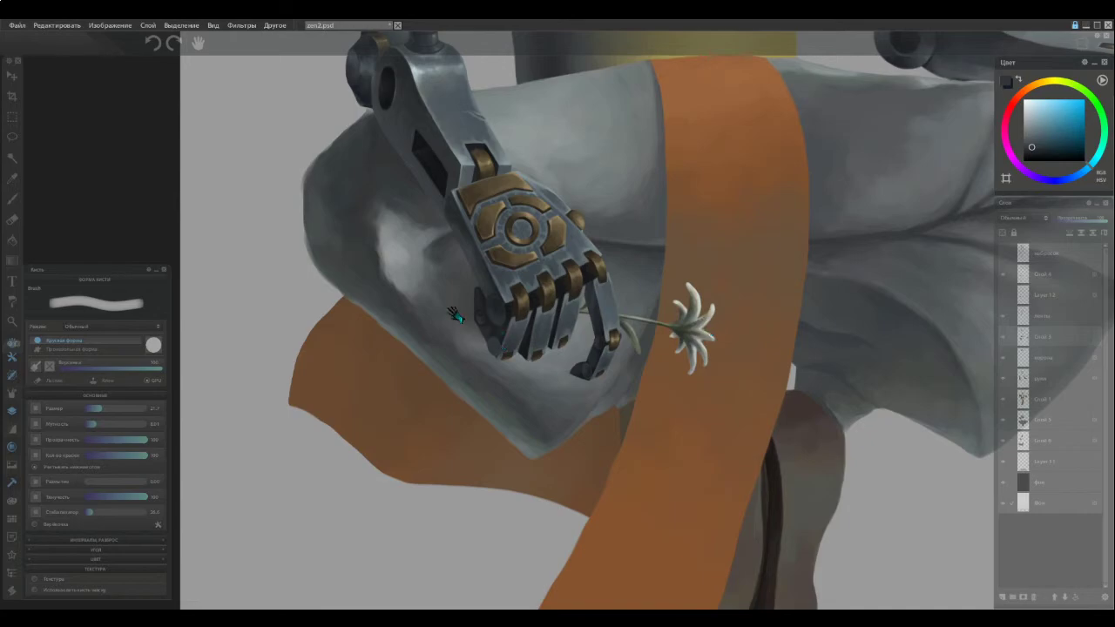
Paint over the small middle joint disc with sampled dark blue-greys and reshape the upper segment with a rounded lower end
scroll(453, 315, "up", 5)
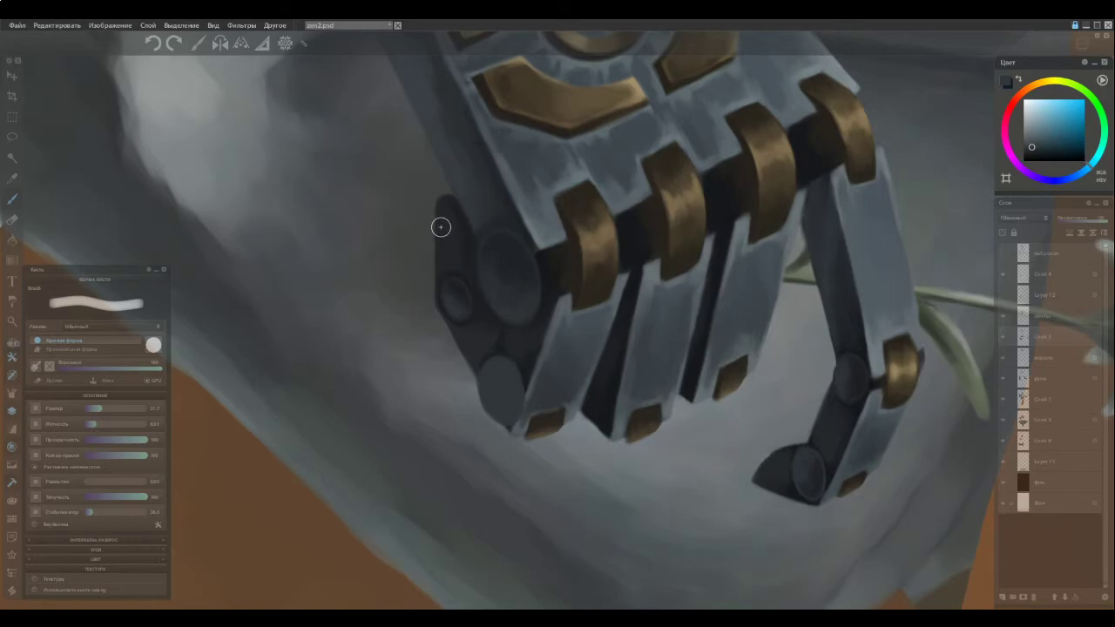
left_click(463, 294, "alt")
left_click(468, 299, "alt")
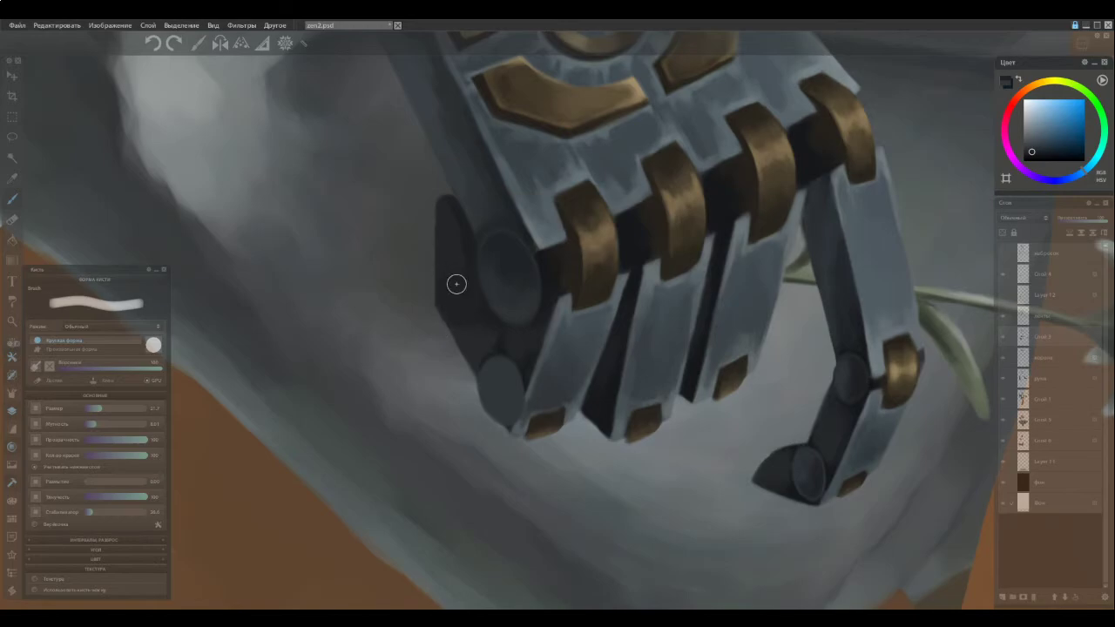
left_click(474, 333, "alt")
left_click(486, 367, "alt")
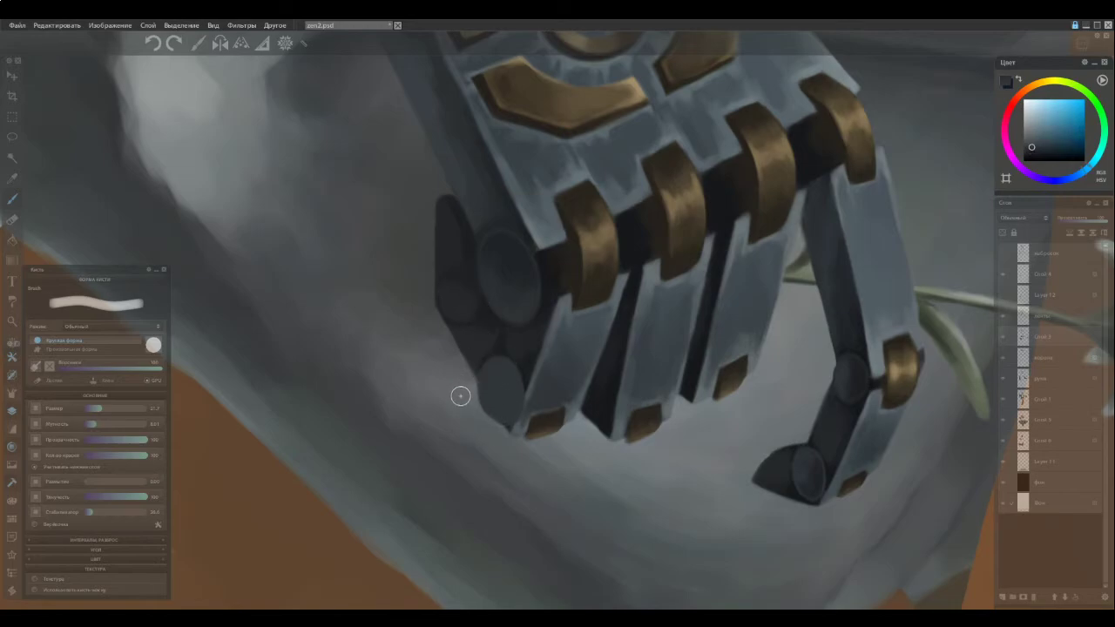
Clean up the outline of the little finger's lowest disc and add a dark rim around its ellipse
key("e")
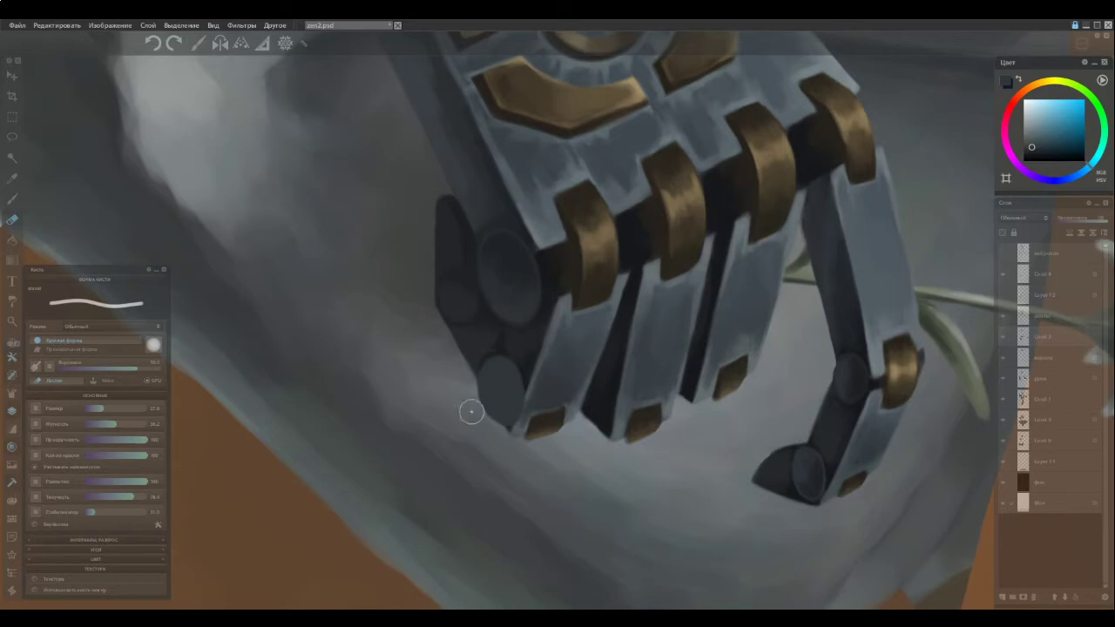
key("b")
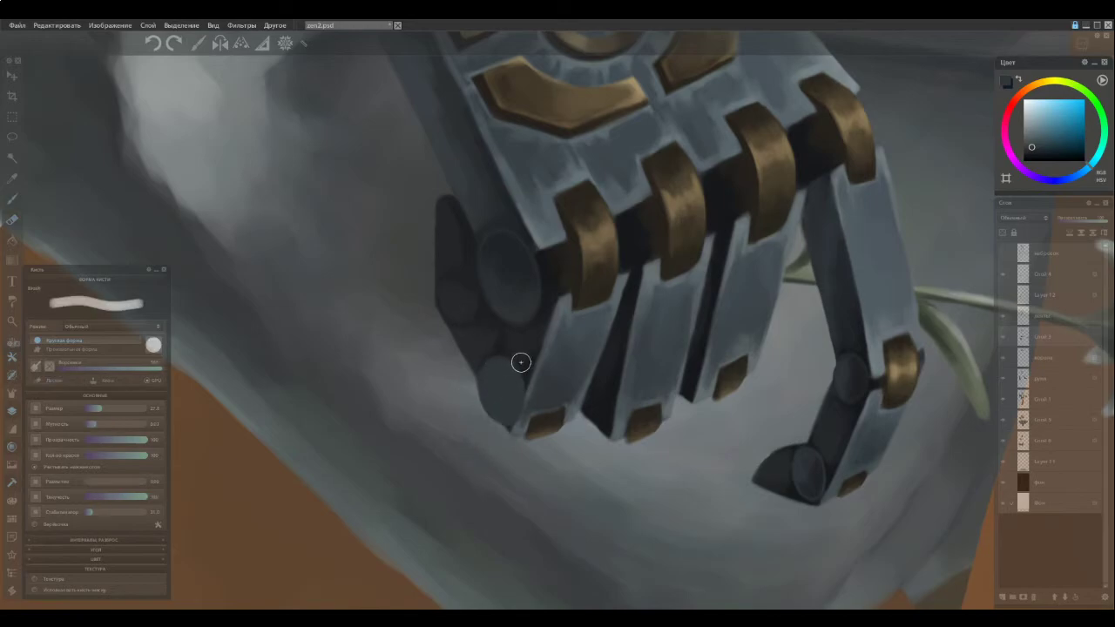
key("b")
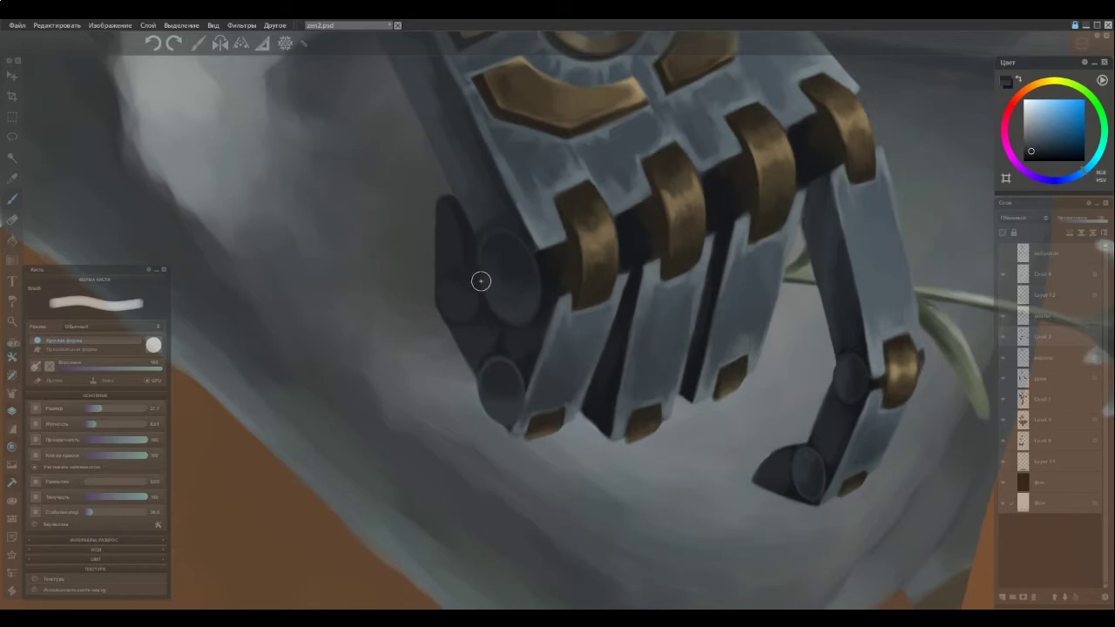
scroll(473, 287, "down", 5)
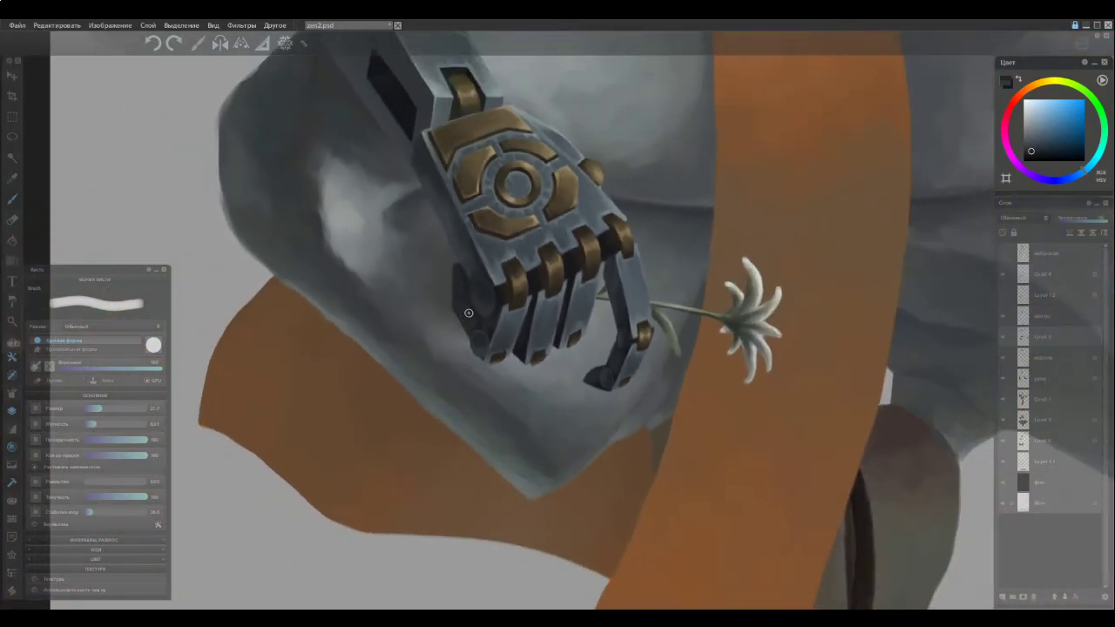
scroll(470, 314, "up", 5)
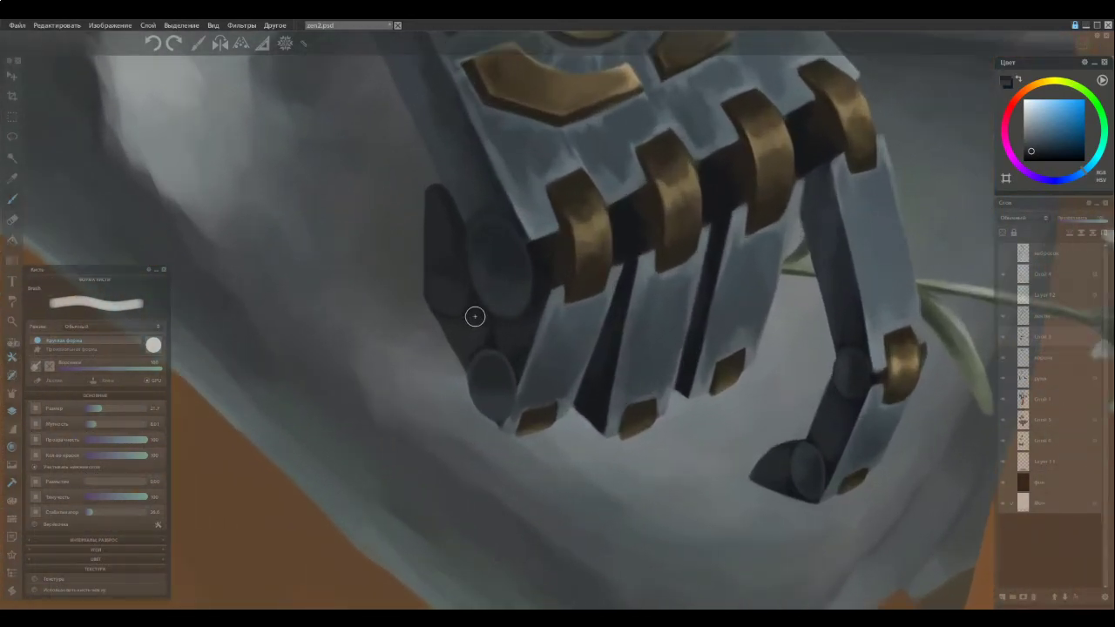
Refine the lowest disc's dark rim and the nearby segment edges with sampled blue-greys and a smaller brush
left_click(483, 389, "alt")
left_click(490, 374, "alt")
left_click(496, 374, "alt")
left_click_drag(489, 353, 473, 352)
left_click(486, 376, "alt")
left_click(499, 376, "alt")
key("[")
left_click(466, 336, "alt")
left_click(491, 384, "alt")
left_click(549, 344, "alt")
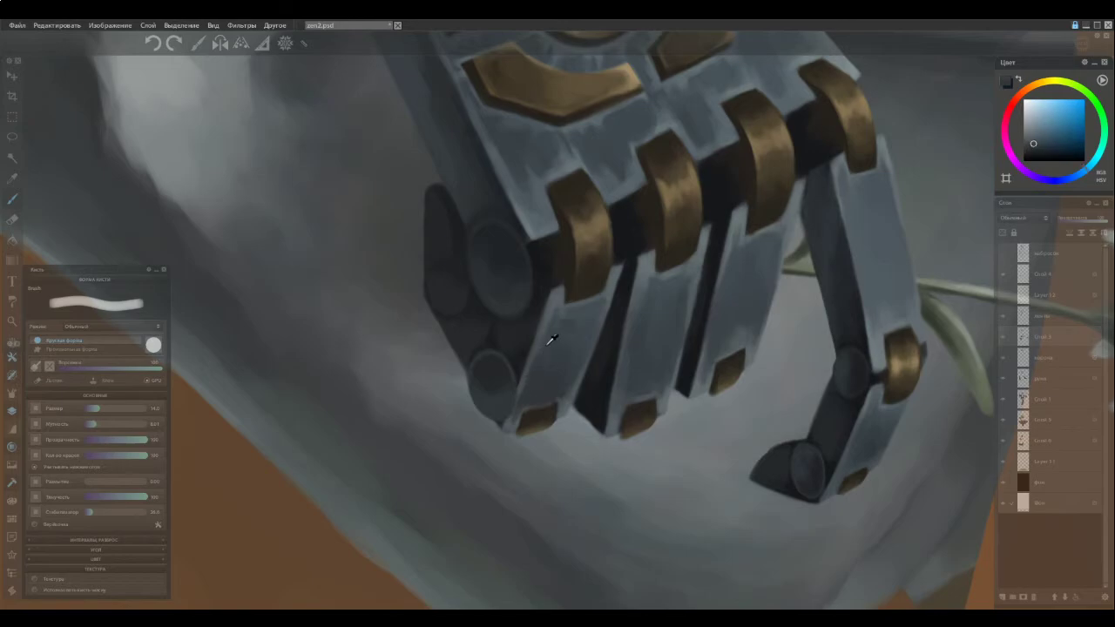
Blend the inside of the lowest disc with repeatedly sampled blue-greys, checking the result against the whole figure
left_click(491, 403, "alt")
left_click(505, 397, "alt")
left_click_drag(500, 381, 505, 394)
left_click(487, 382, "alt")
left_click(496, 408, "alt")
left_click(483, 398, "alt")
left_click(476, 384, "alt")
scroll(383, 313, "down", 5)
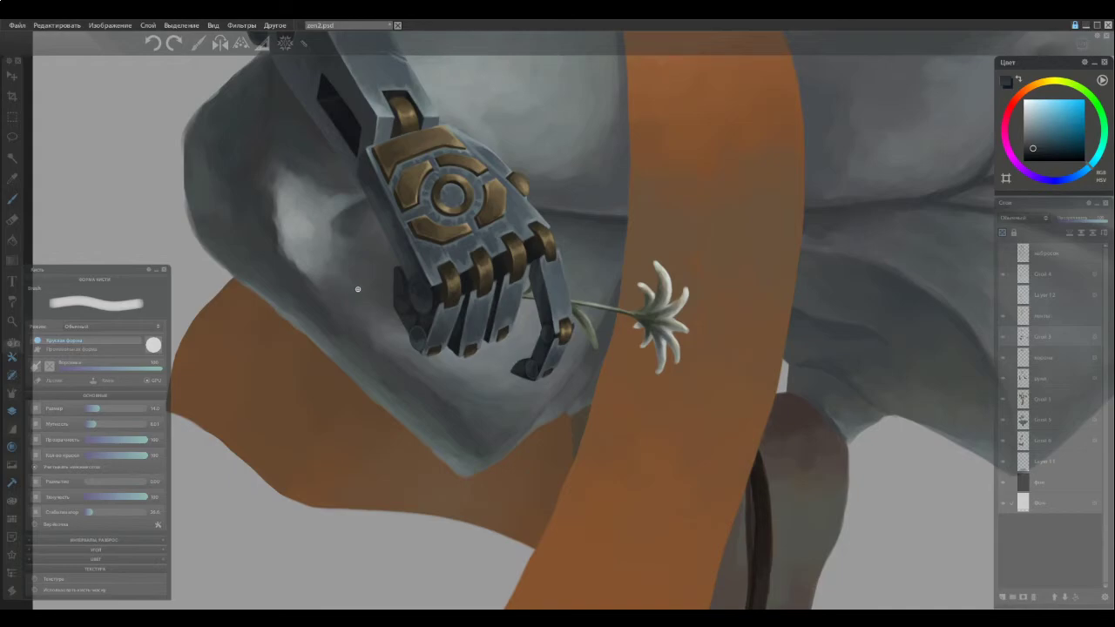
scroll(378, 296, "down", 3)
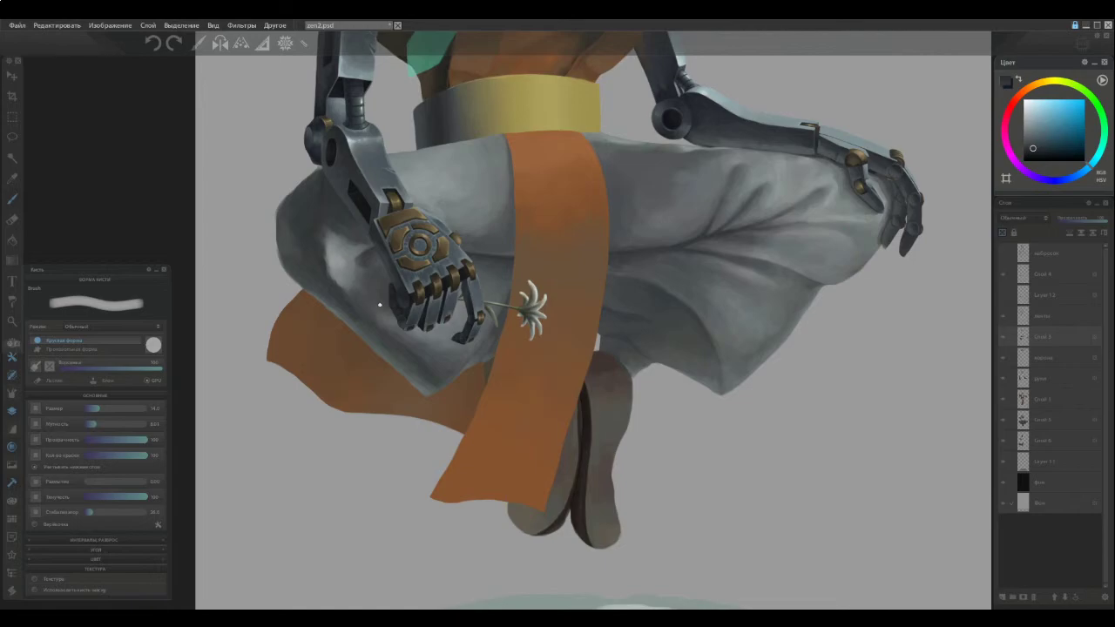
Touch up the little finger's dark side surfaces and joint discs on the flower-holding hand with sampled blue-greys and a smaller brush
scroll(379, 304, "up", 8)
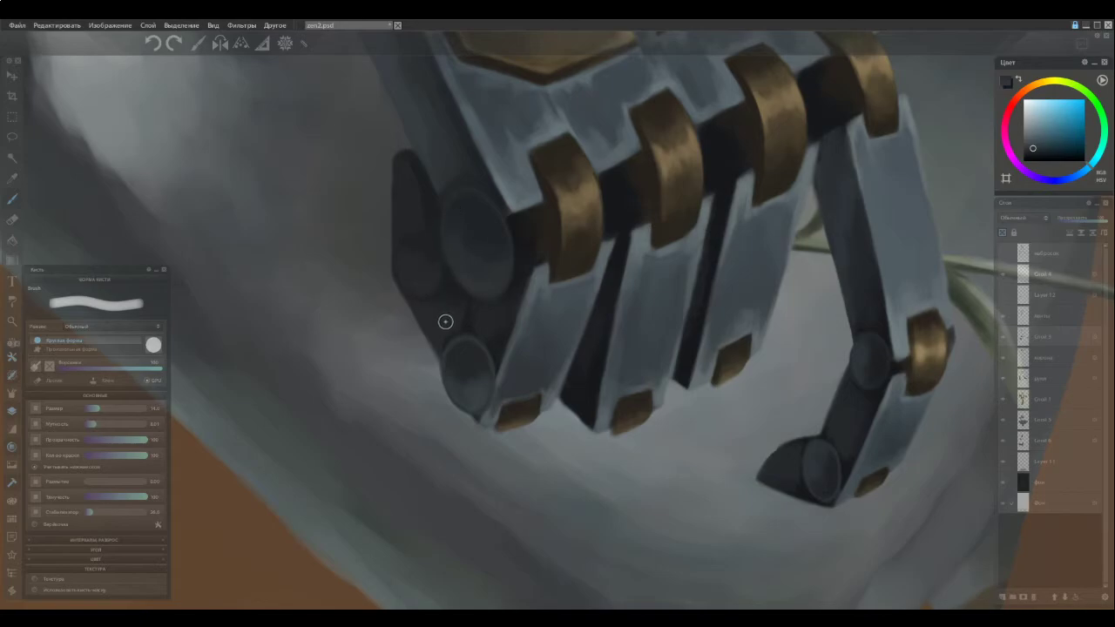
key("[")
scroll(456, 304, "down", 6)
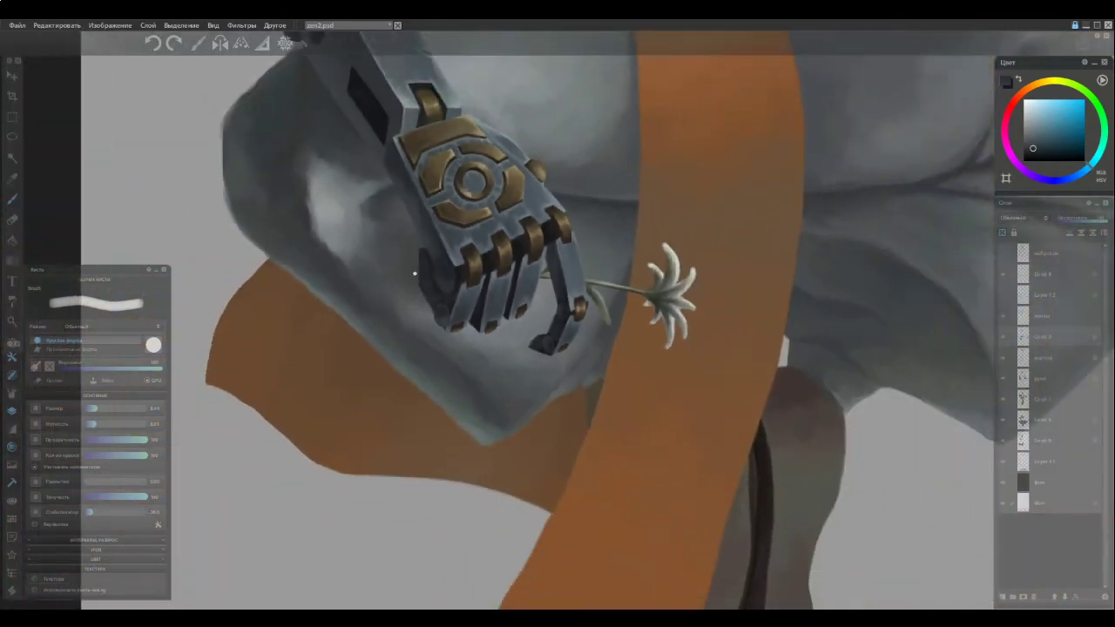
scroll(416, 274, "down", 2)
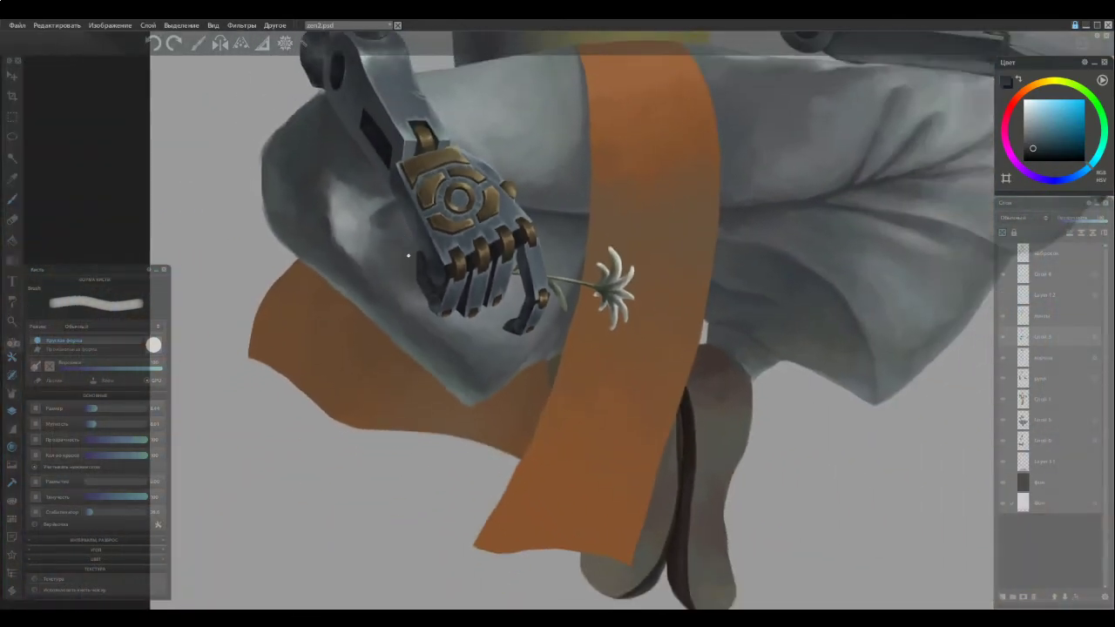
scroll(409, 259, "up", 6)
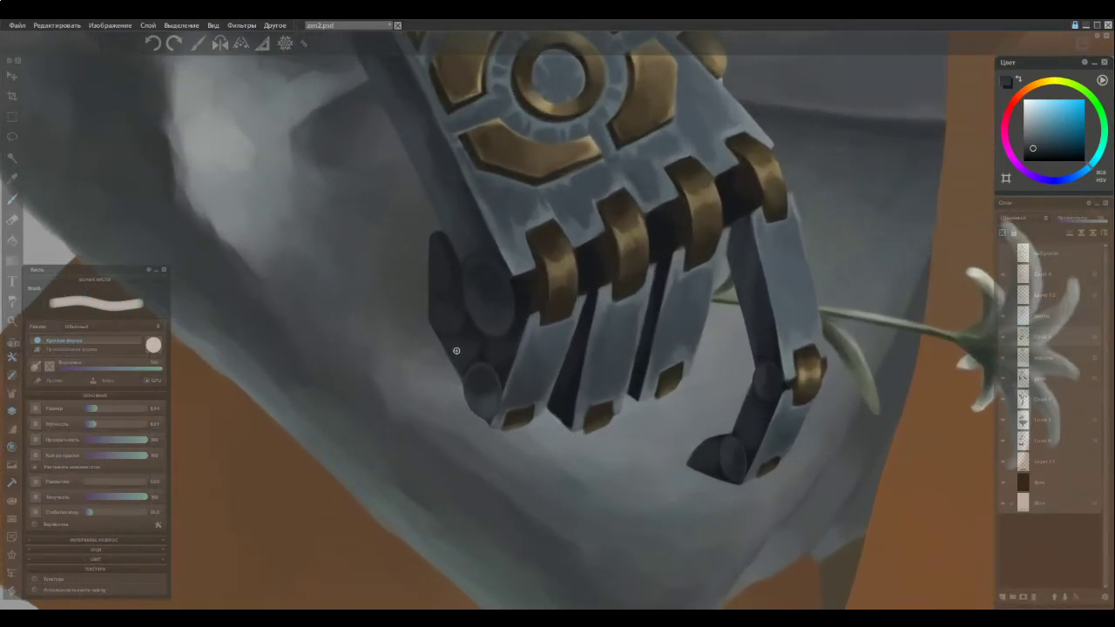
left_click(485, 371, "alt")
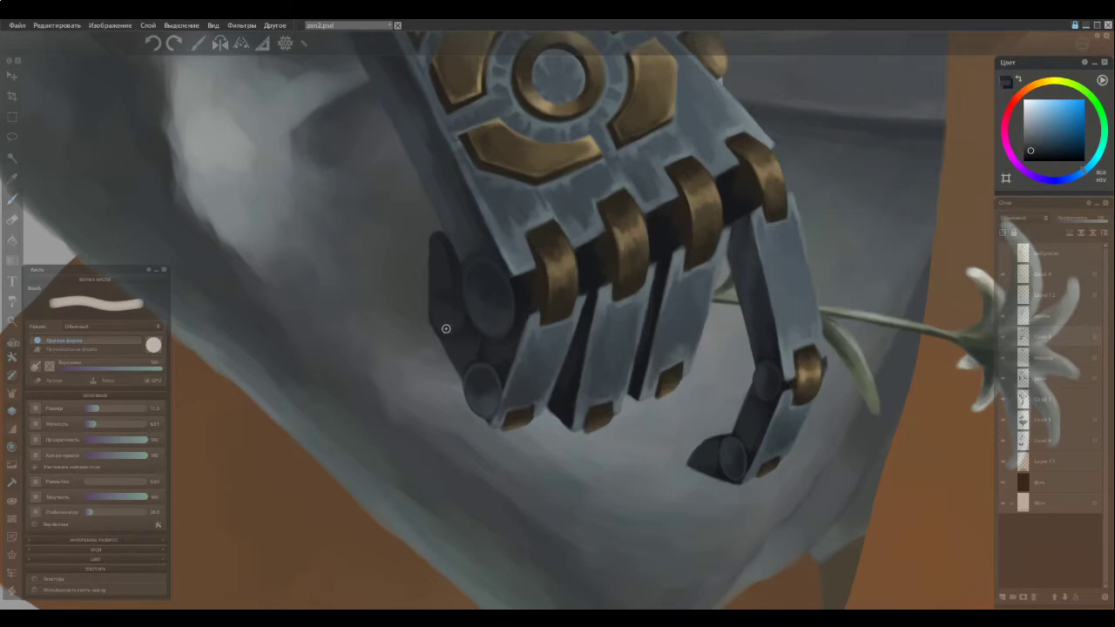
left_click(468, 350, "alt")
left_click(490, 319, "alt")
left_click(448, 322, "alt")
Check the retouched hand against the whole figure and save the painting
scroll(358, 259, "down", 4)
scroll(357, 261, "down", 2)
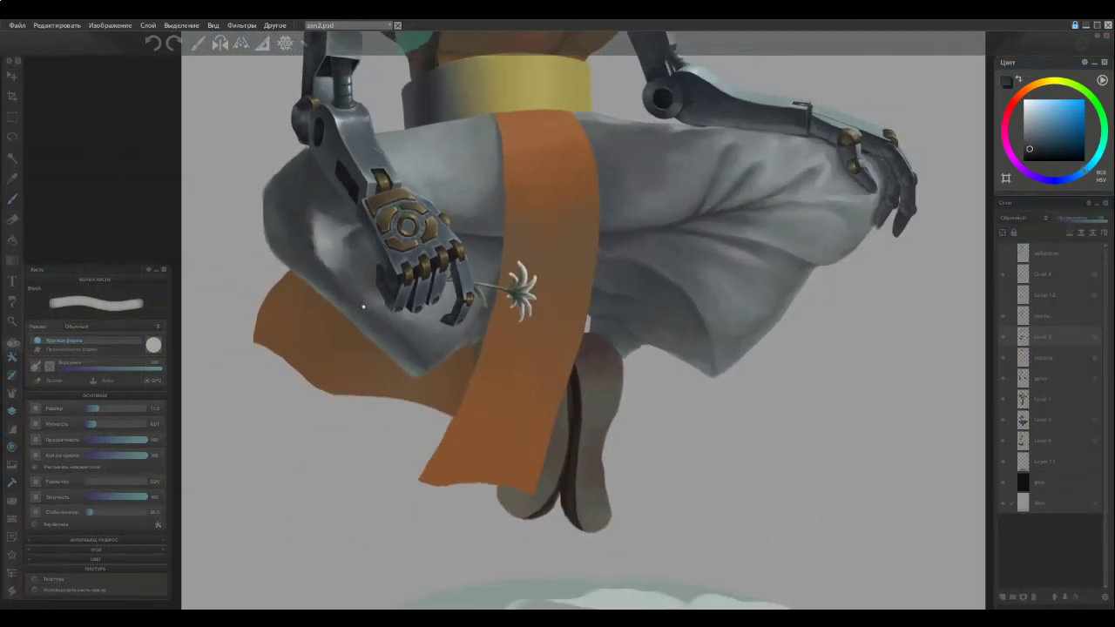
left_click_drag(550, 327, 602, 508)
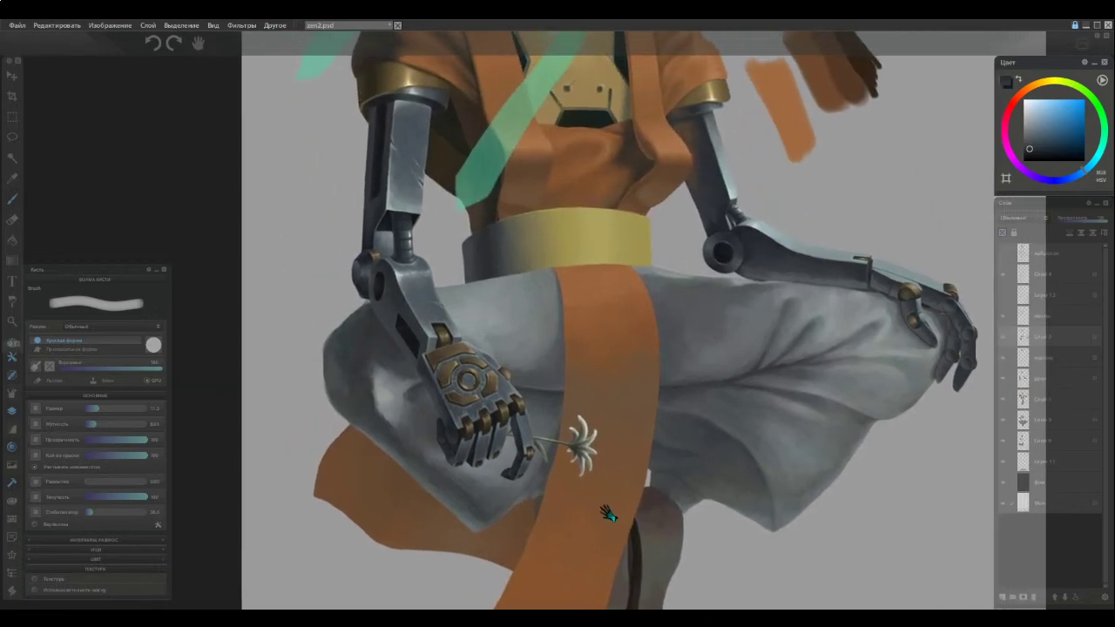
key("ctrl+s")
key("space")
key("bracketright")
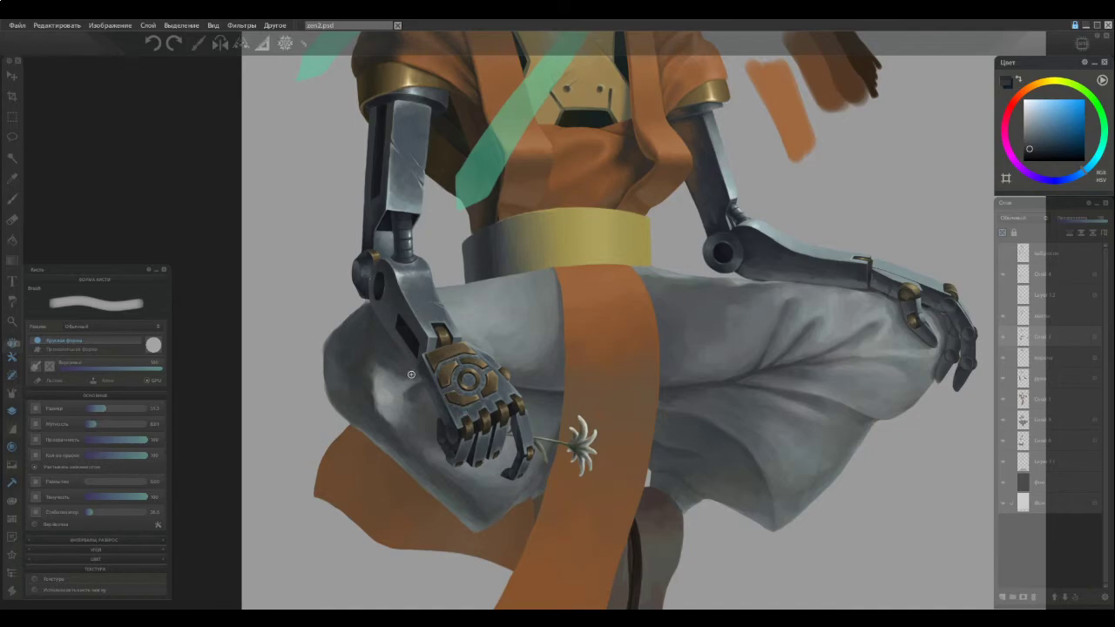
Compare the forearm and hand resting on the knee with the more finished, flower-holding hand
key("space")
mouse_move(517, 277)
left_mouse_down()
mouse_move(476, 377)
mouse_move(295, 288)
left_mouse_up()
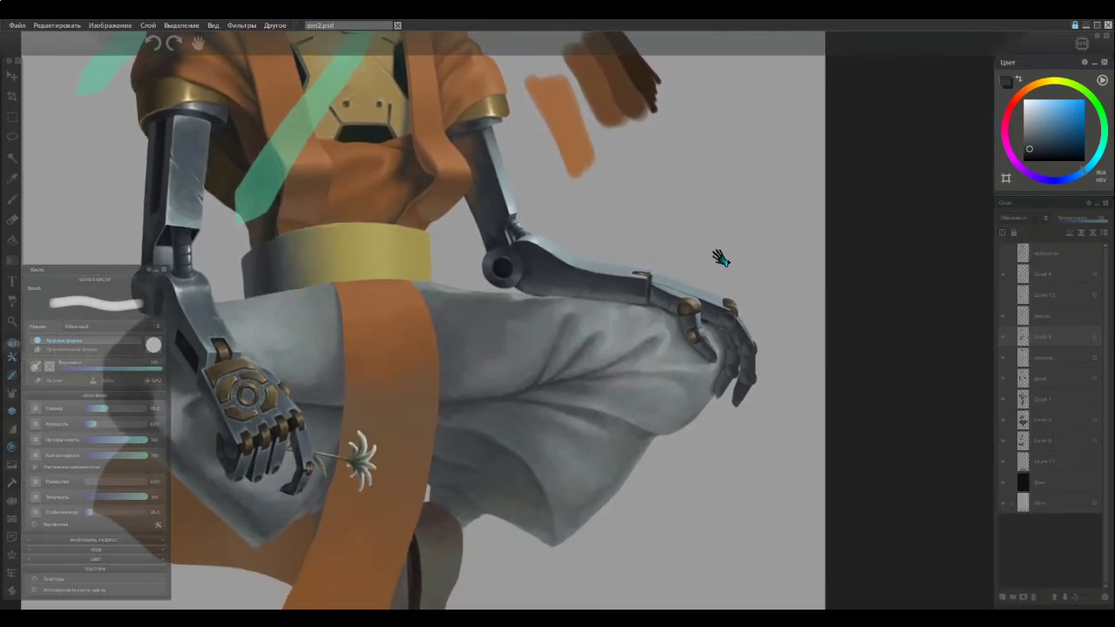
scroll(710, 291, "up", 5)
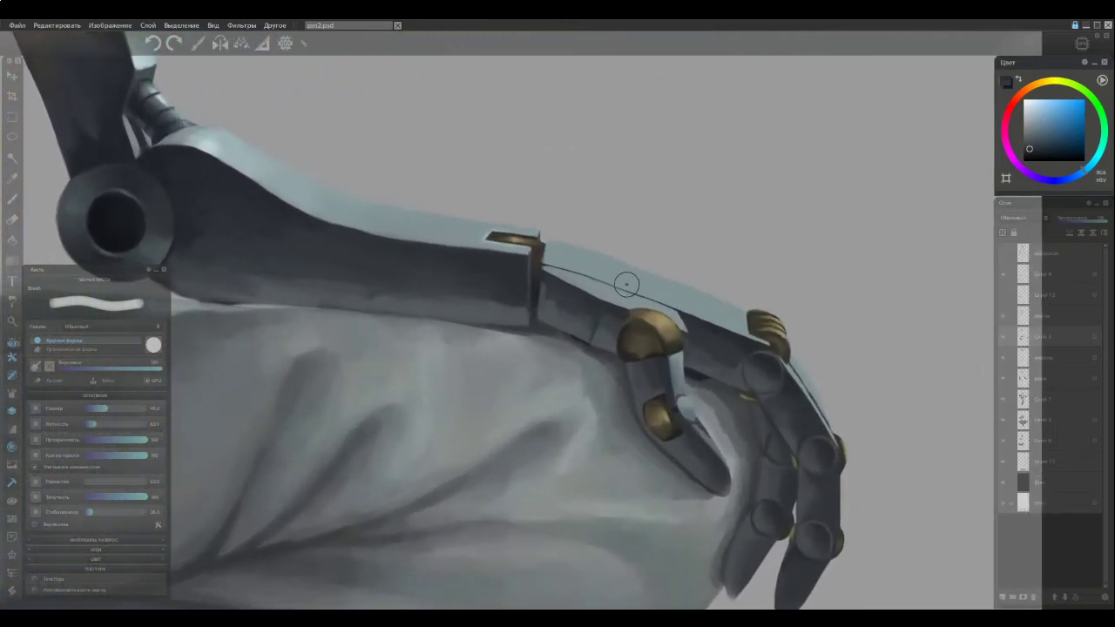
key("[")
key("[")
left_click_drag(295, 339, 935, 285)
left_click_drag(224, 227, 758, 139)
scroll(877, 378, "down", 3)
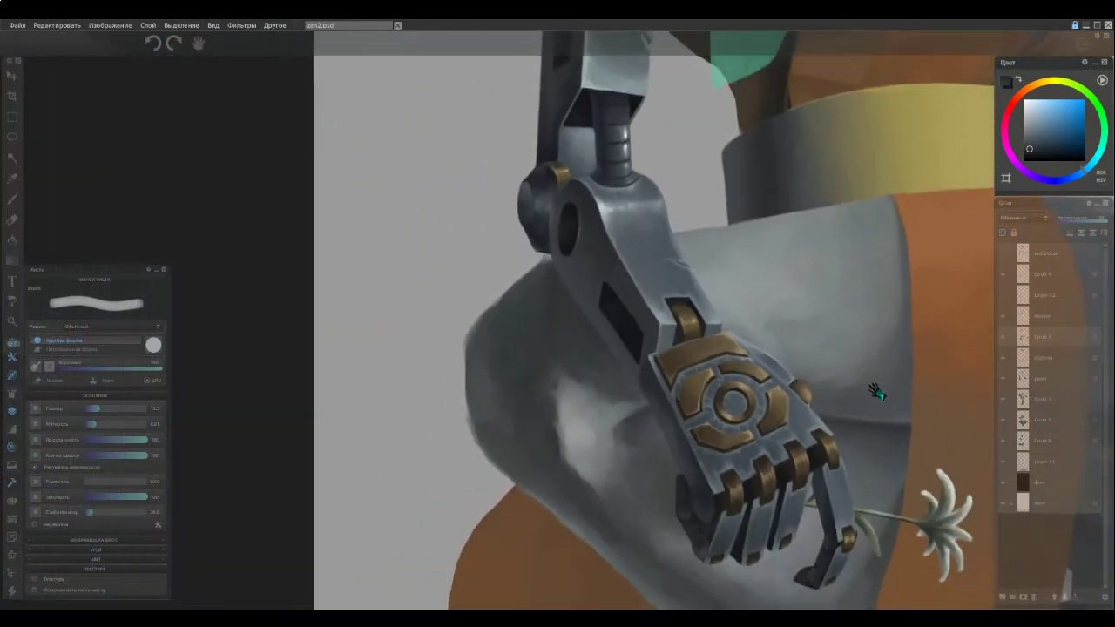
left_click_drag(897, 416, 666, 370)
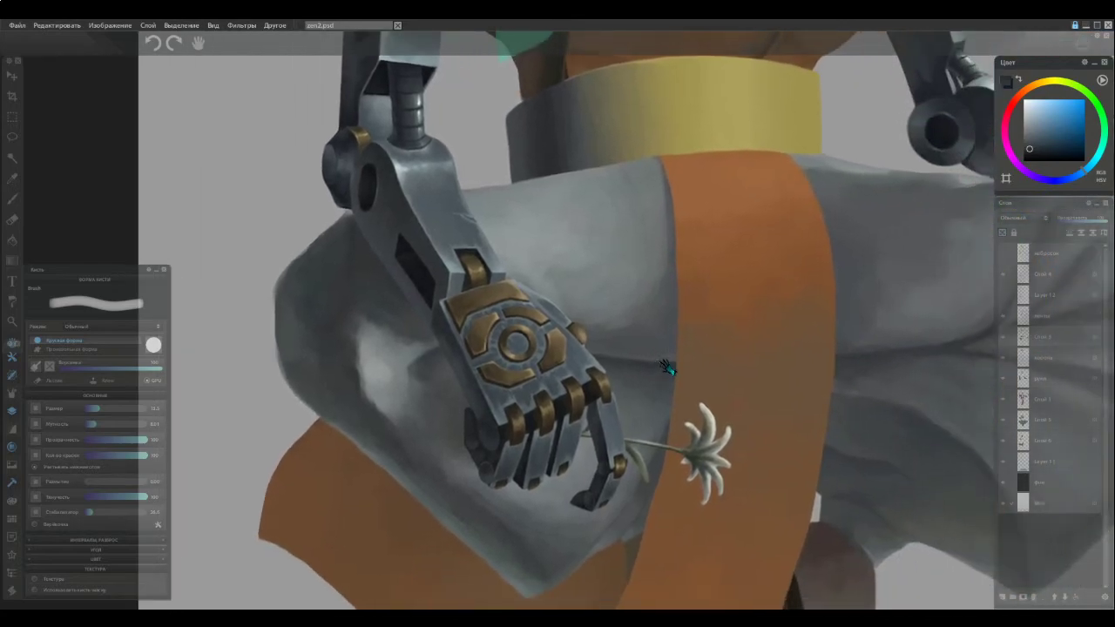
left_click_drag(945, 195, 335, 378)
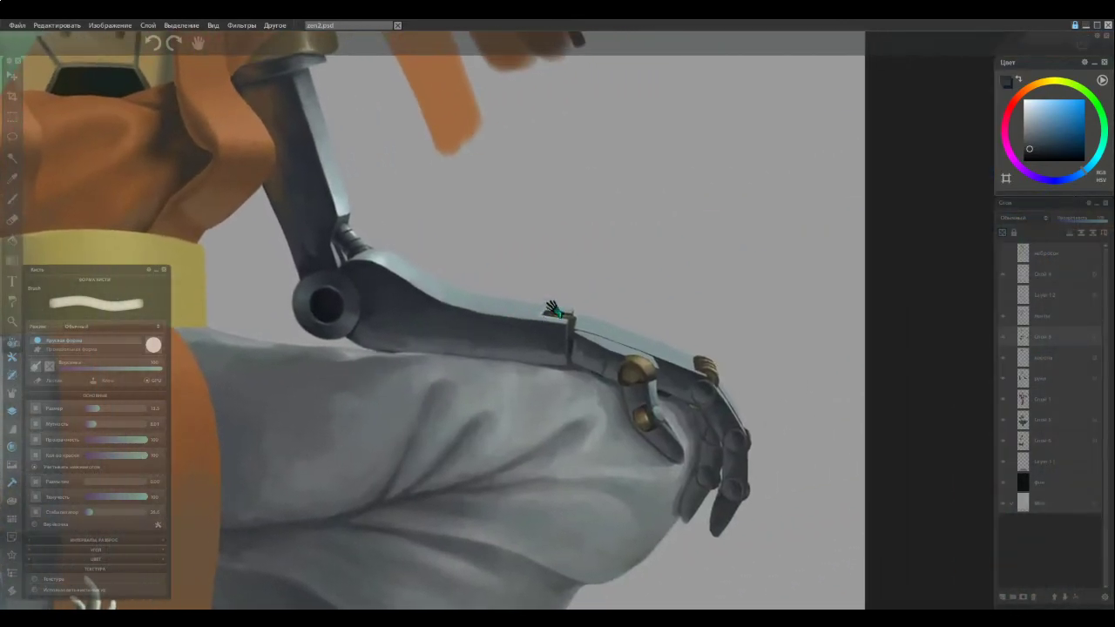
scroll(555, 314, "up", 3)
Paint a thin pale blue-grey highlight along the edges of the knee hand's back plate beside the bronze knuckles
left_click(277, 209, "ctrl")
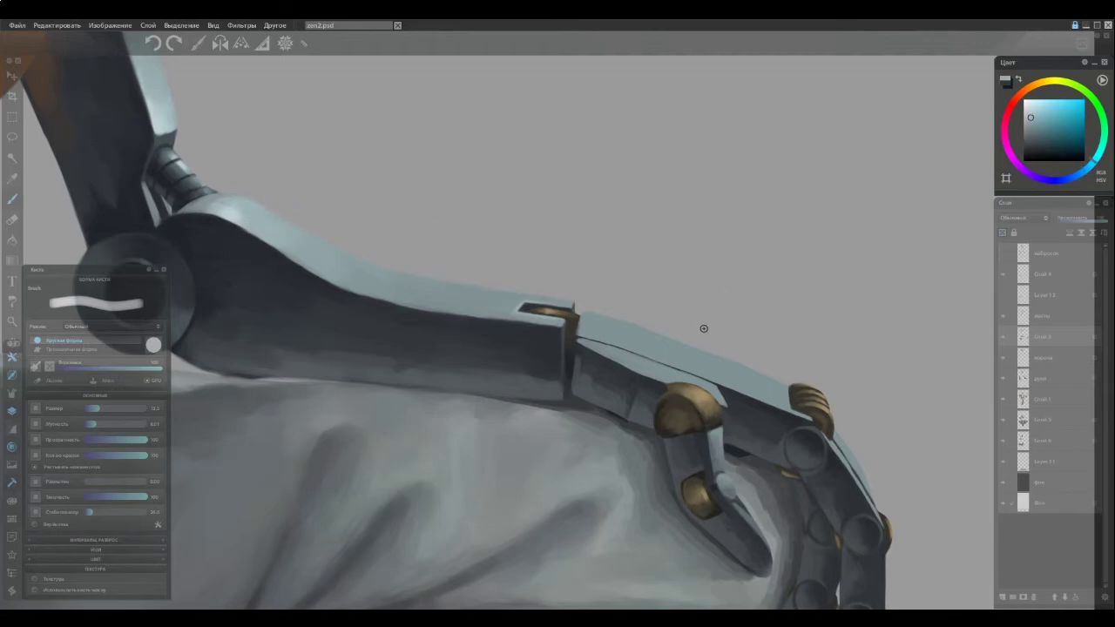
scroll(743, 393, "up", 2)
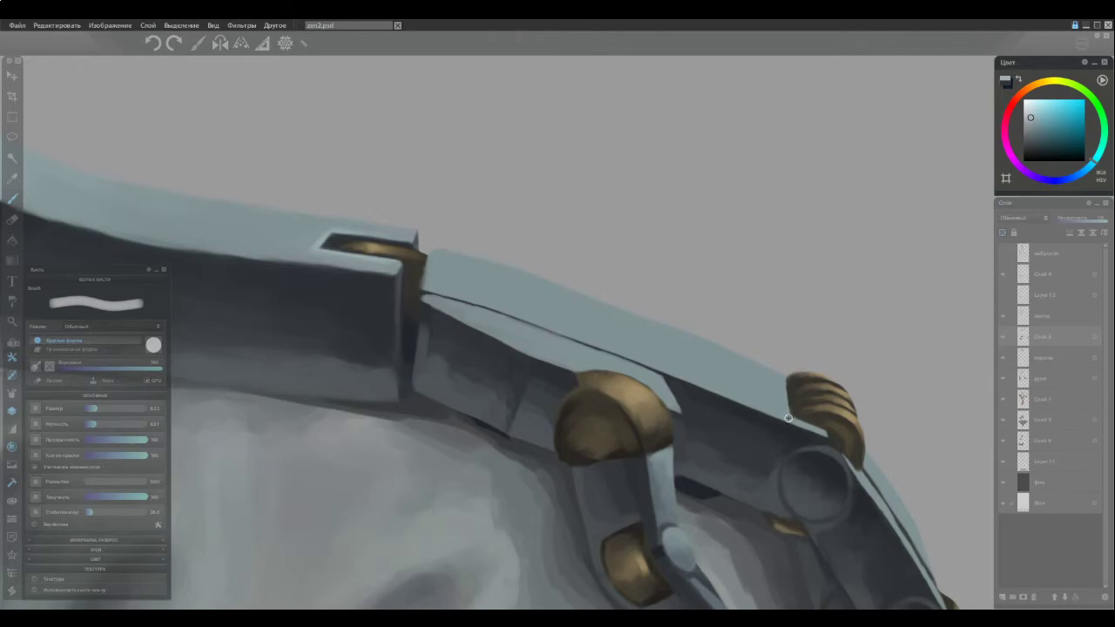
left_click_drag(798, 423, 818, 429)
left_click(811, 435, "ctrl")
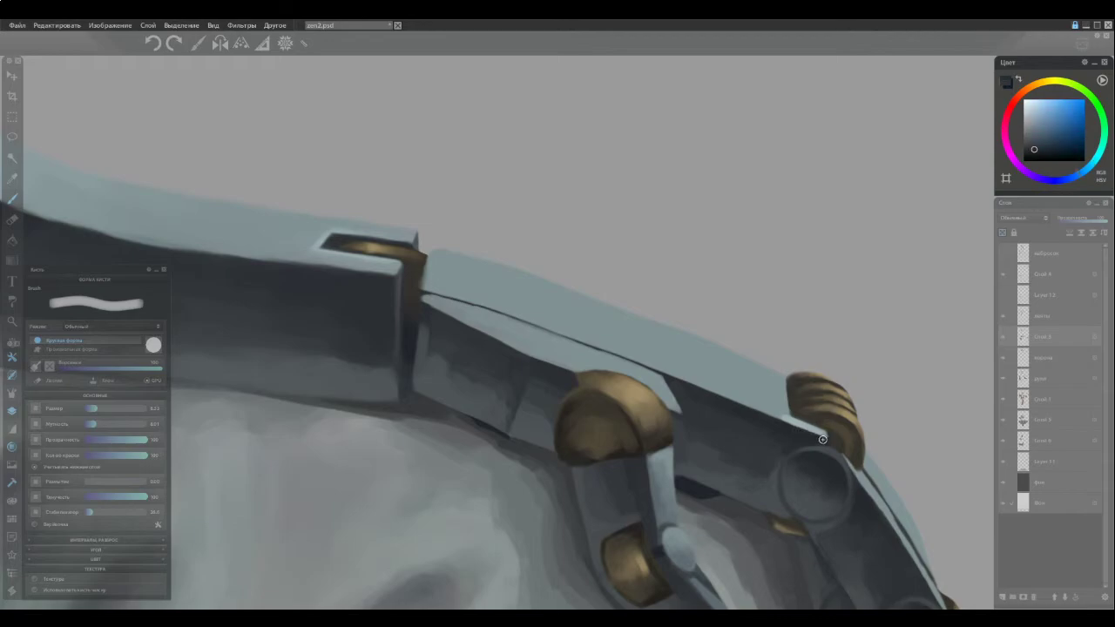
left_click(790, 419, "ctrl")
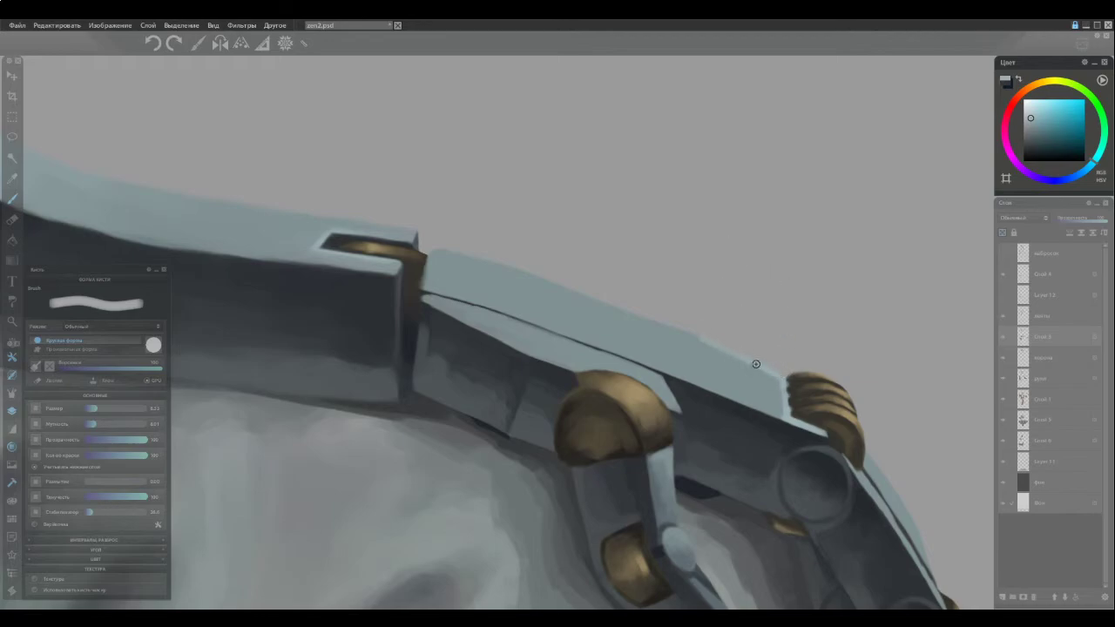
left_click_drag(785, 418, 725, 395)
Try to refine the highlighted lower plate edge near the knuckles with sampled dark and light tones, and undo the last strokes
left_click(772, 421, "ctrl")
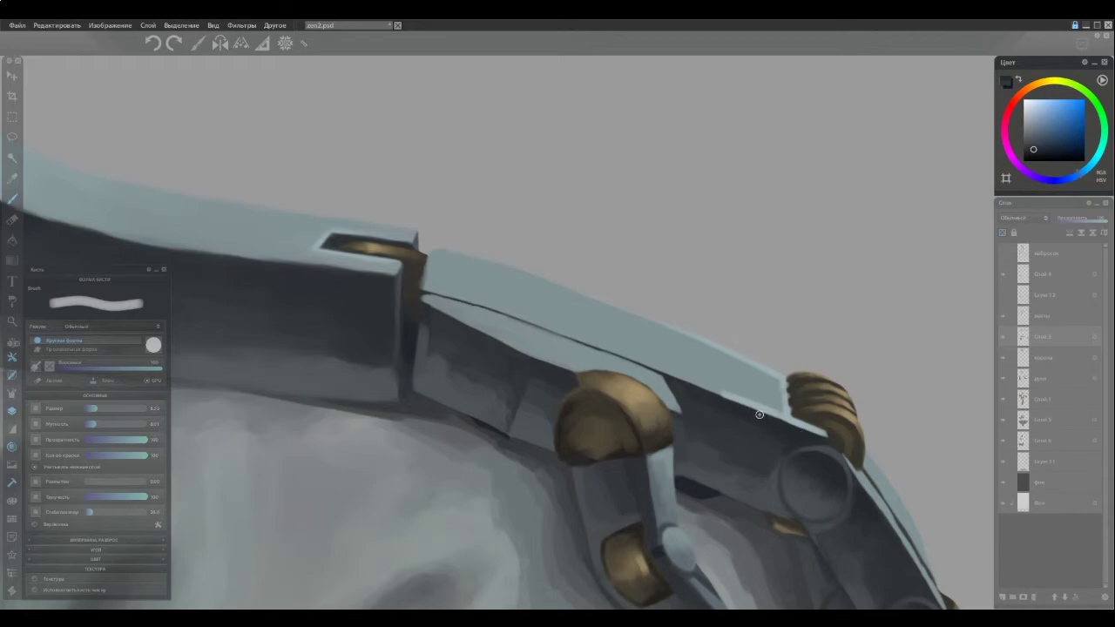
left_click(812, 425, "ctrl")
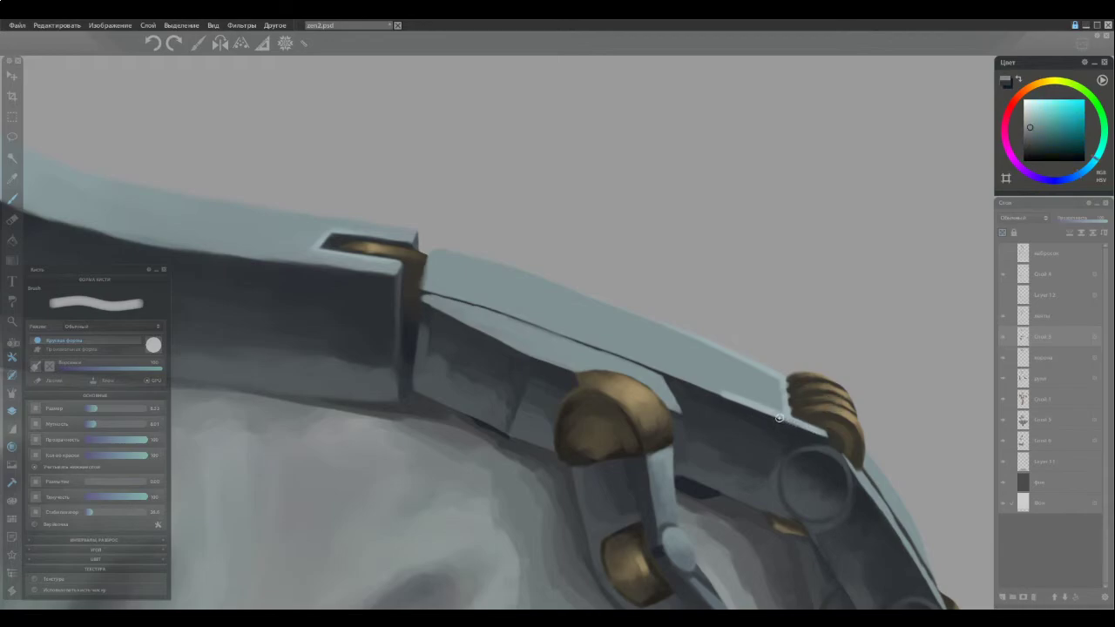
left_click(801, 426, "ctrl")
left_click(789, 420, "ctrl")
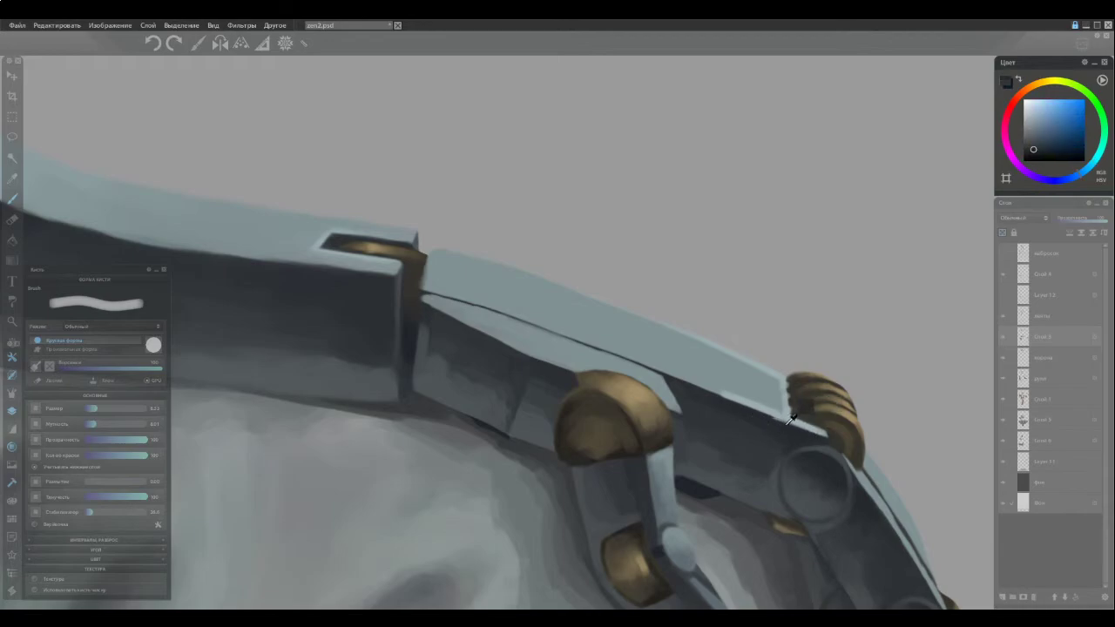
left_click(727, 392, "alt")
mouse_move(727, 394)
left_mouse_down()
mouse_move(612, 350)
mouse_move(689, 370)
mouse_move(629, 319)
mouse_move(655, 349)
mouse_move(649, 364)
mouse_move(722, 394)
left_mouse_up()
key("ctrl+z")
key("ctrl+z")
key("ctrl+z")
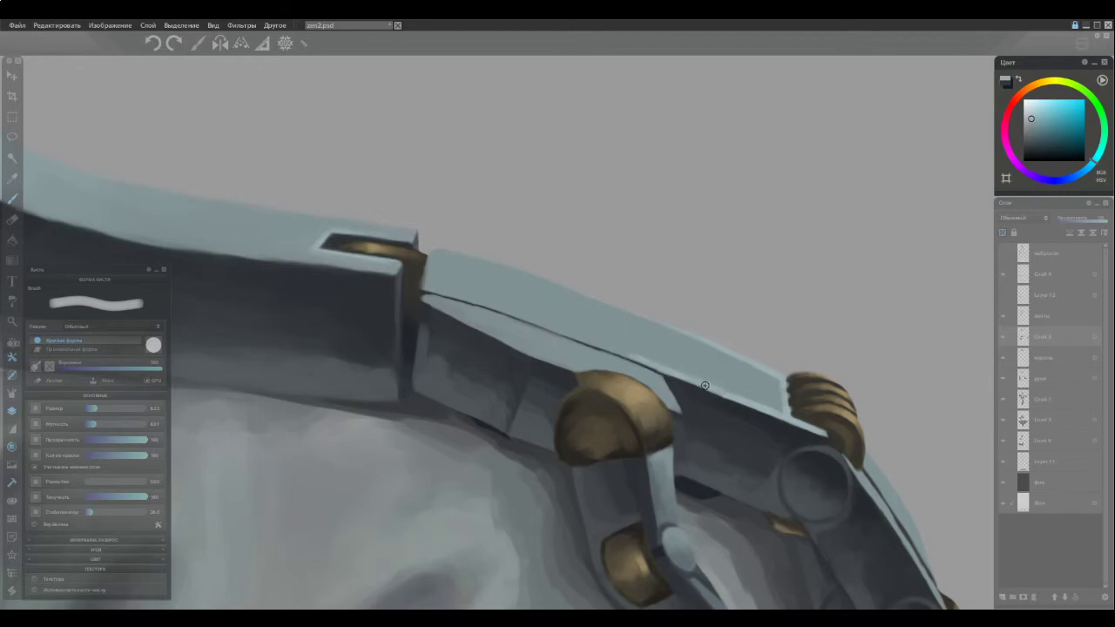
Extend the pale highlight along the back plate's lower edge towards the wrist, cleaning the dark seam with sampled colours
left_click(712, 393, "ctrl")
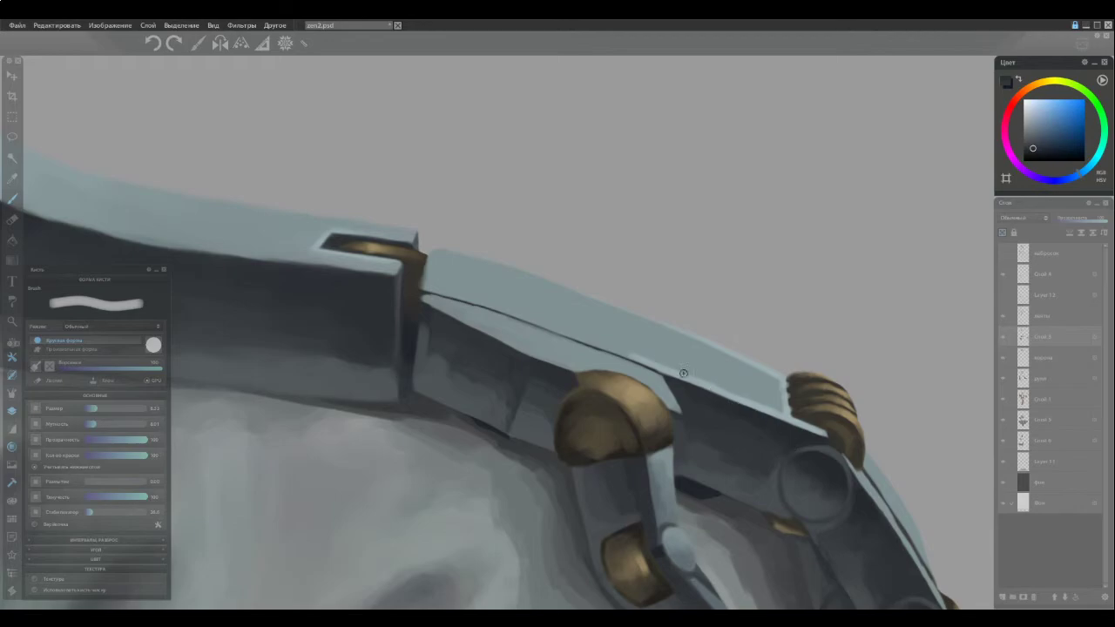
left_click(636, 356, "ctrl")
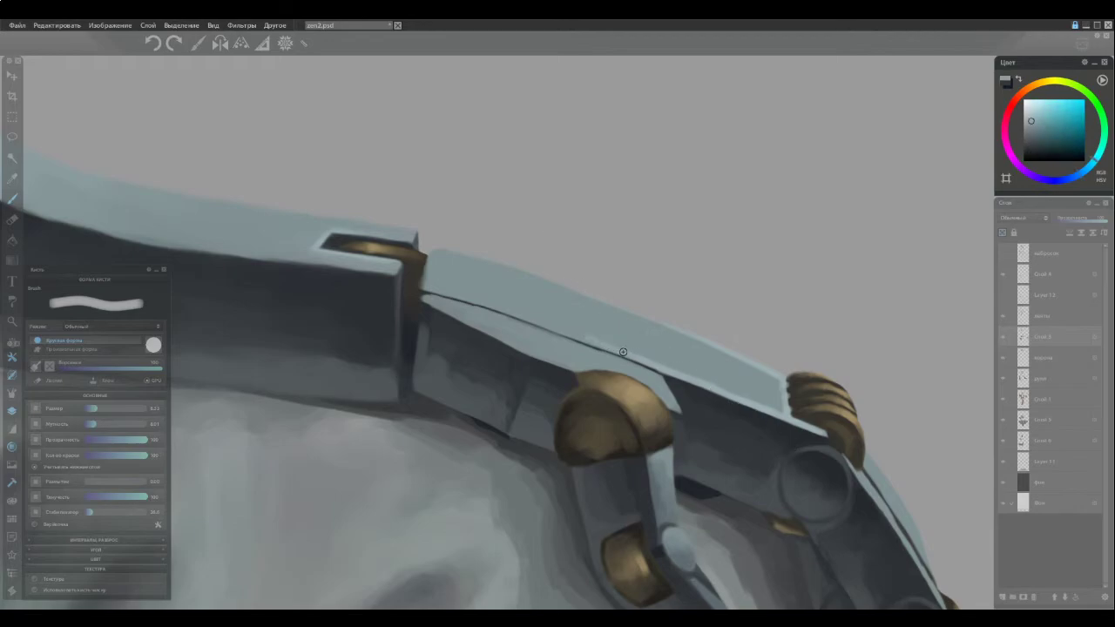
left_click_drag(475, 299, 426, 289)
left_click(561, 318, "alt")
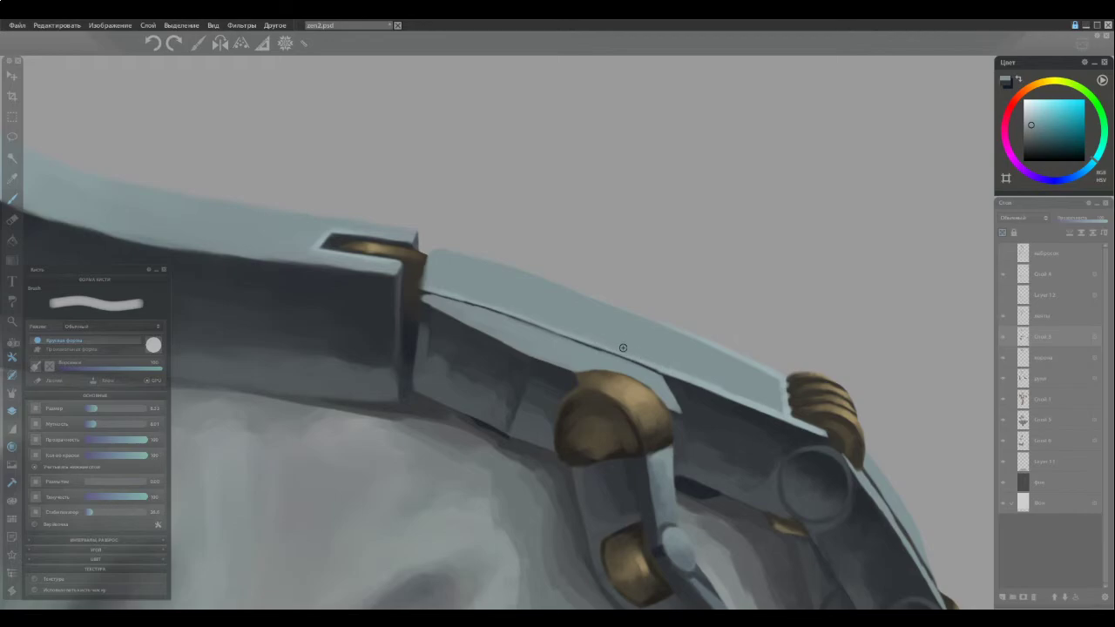
Brighten and blend the end of the back plate beside the bronze knuckles with sampled pale blue-greys
left_click(784, 414, "alt")
left_click(749, 372, "ctrl")
left_click(775, 379, "ctrl")
scroll(652, 457, "down", 5)
scroll(675, 479, "up", 5)
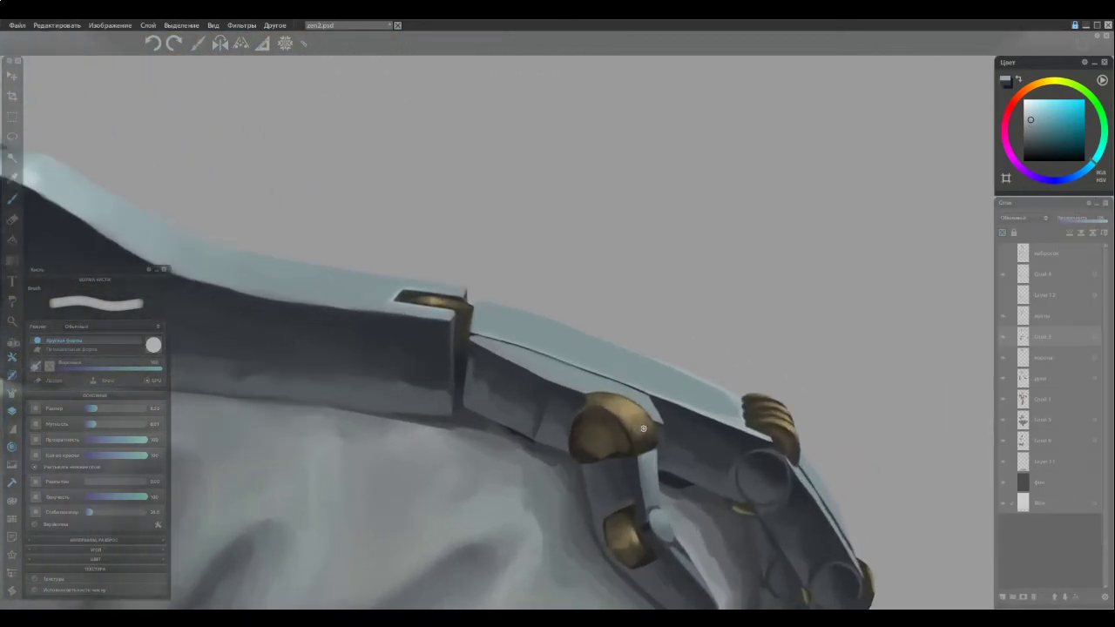
left_click(790, 423, "ctrl")
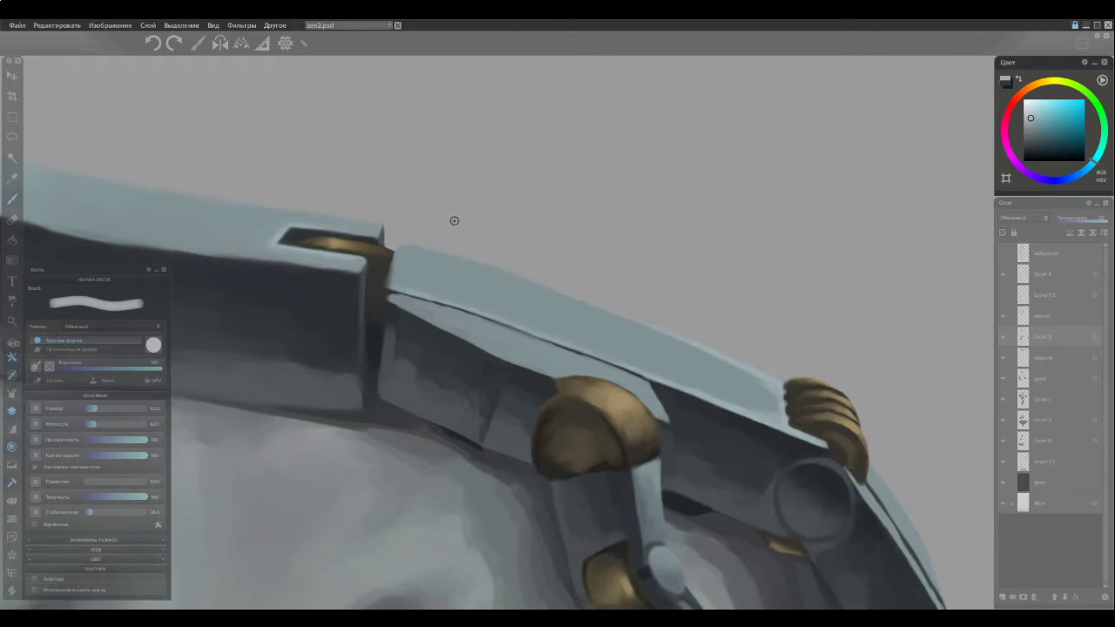
Trim the pale plate tip around the bronze thumb joint and clean the joint's edge with sampled dark blue-grey and bronze
left_click_drag(672, 416, 666, 427)
left_click(669, 432, "ctrl")
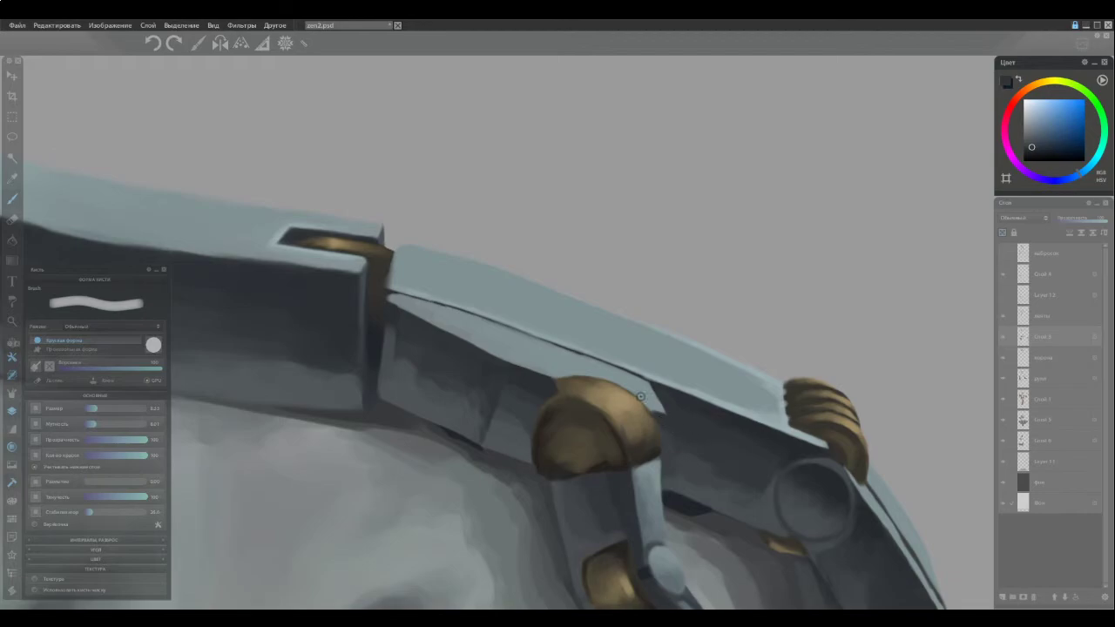
left_click(666, 430, "alt")
left_click(647, 417, "ctrl")
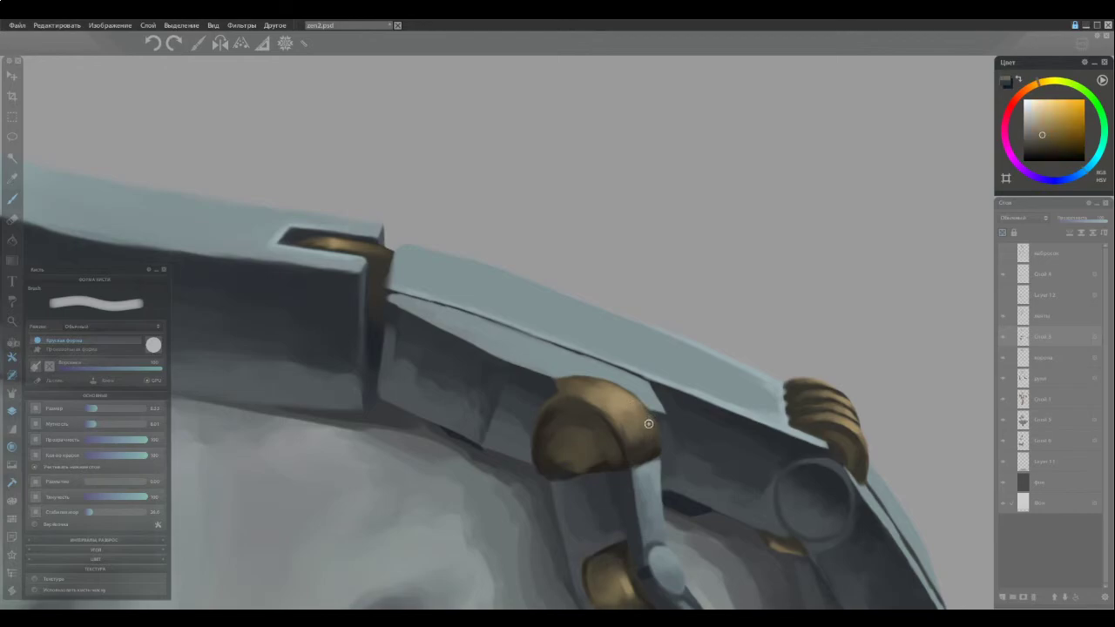
left_click(651, 408, "ctrl")
left_click(502, 365, "ctrl")
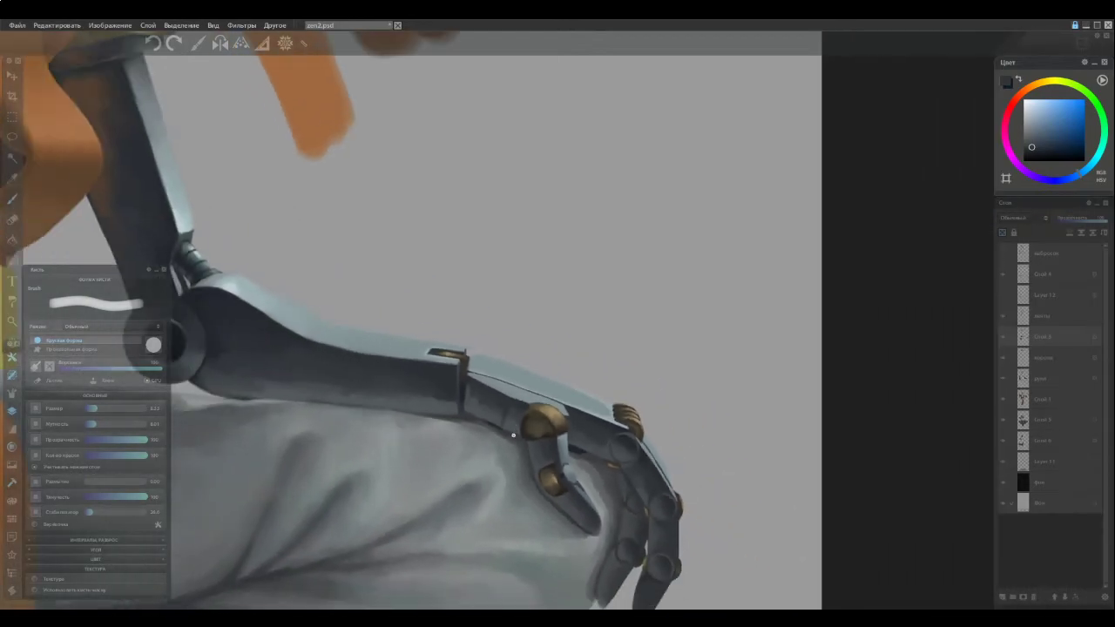
Lasso the whole thumb with its bronze joints and shift it slightly up towards the wrist
scroll(514, 435, "down", 1)
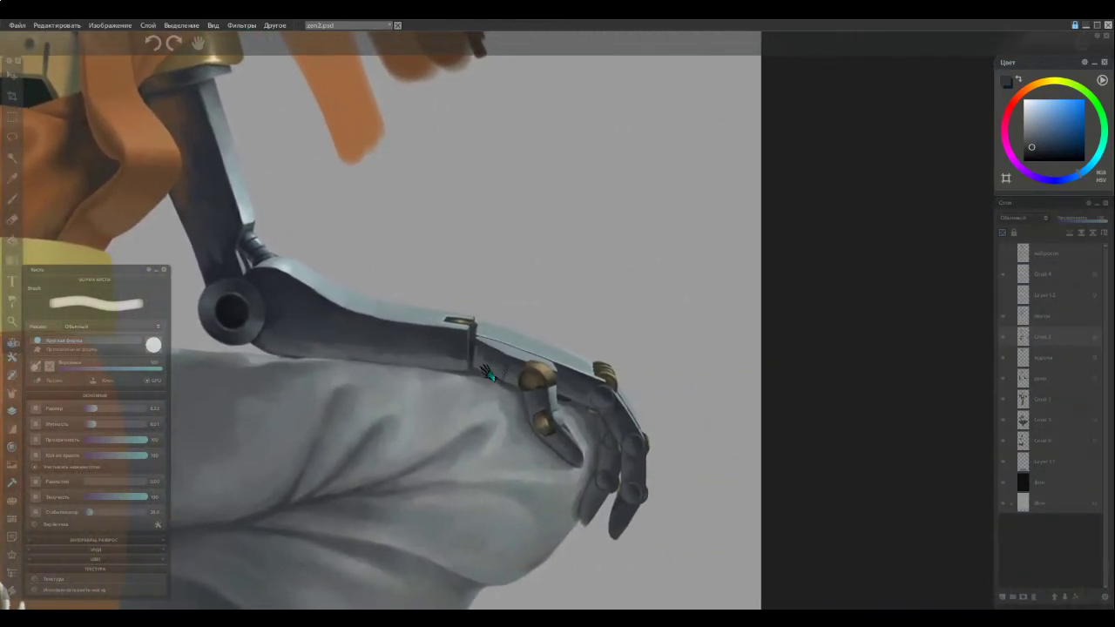
scroll(488, 384, "up", 2)
scroll(546, 427, "up", 1)
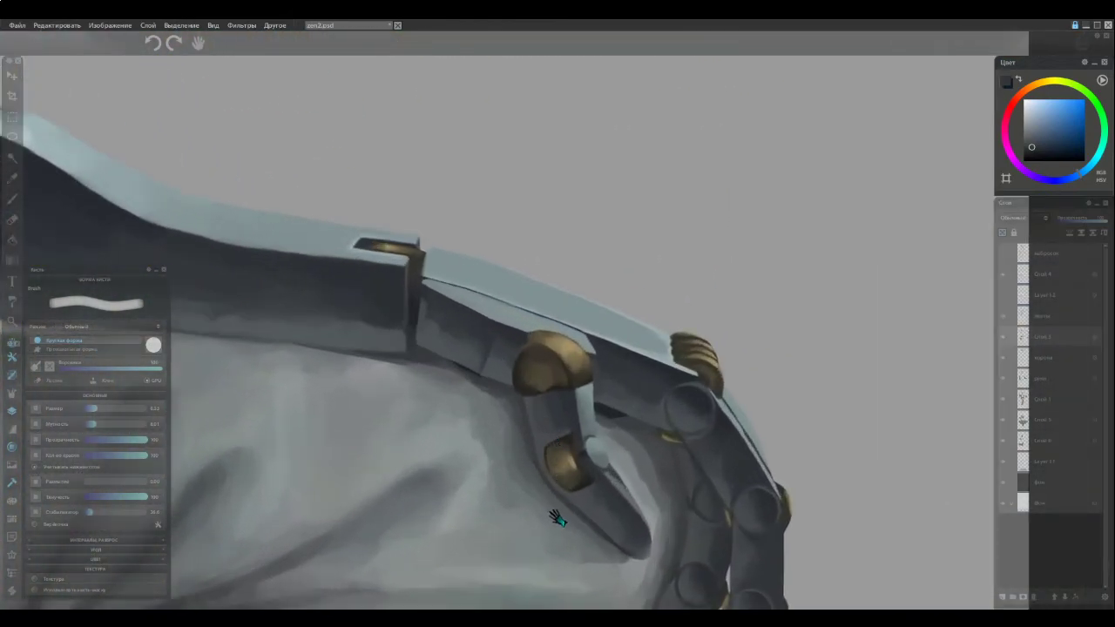
key("l")
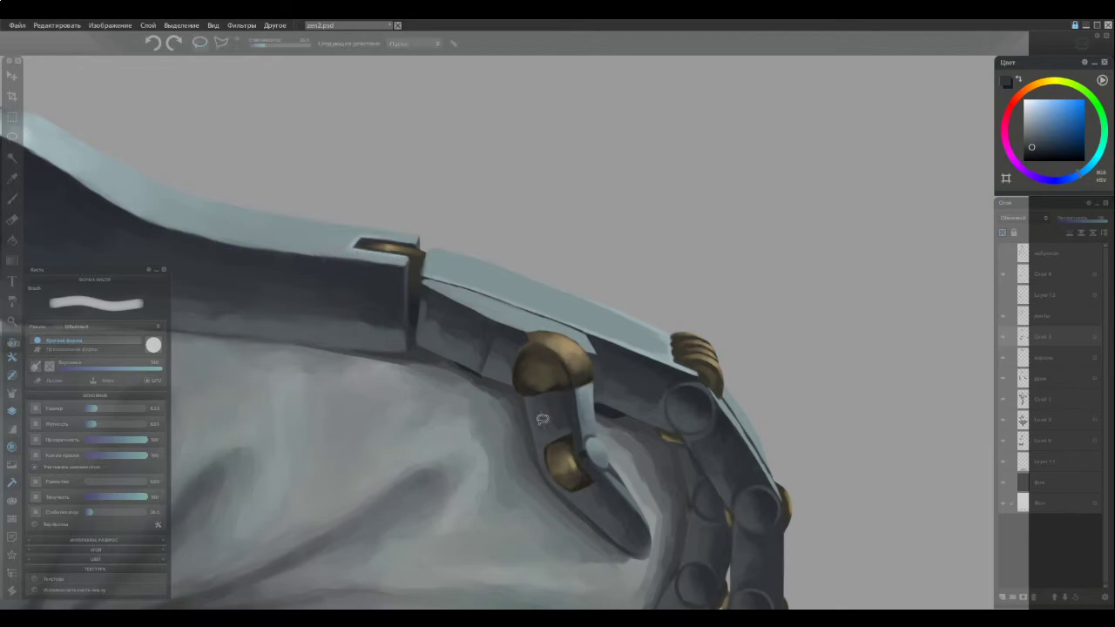
mouse_move(508, 409)
left_mouse_down()
mouse_move(611, 566)
mouse_move(650, 569)
mouse_move(667, 528)
mouse_move(644, 466)
mouse_move(599, 412)
mouse_move(594, 348)
mouse_move(549, 319)
mouse_move(526, 323)
mouse_move(506, 398)
mouse_move(516, 389)
mouse_move(512, 336)
left_mouse_up()
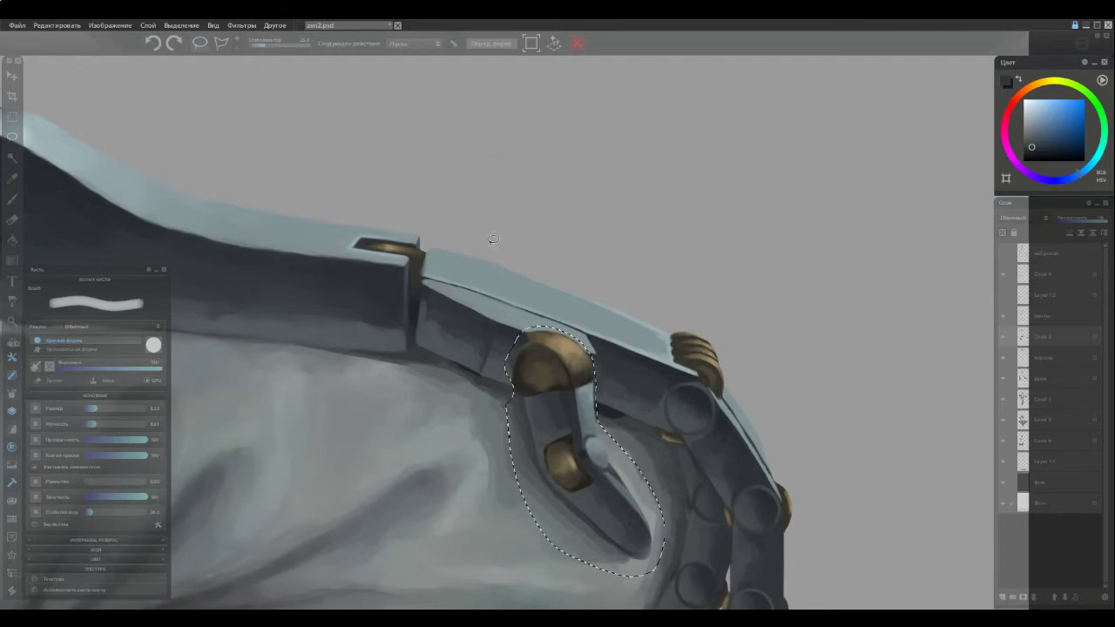
left_click(530, 43)
left_click_drag(555, 432, 542, 423)
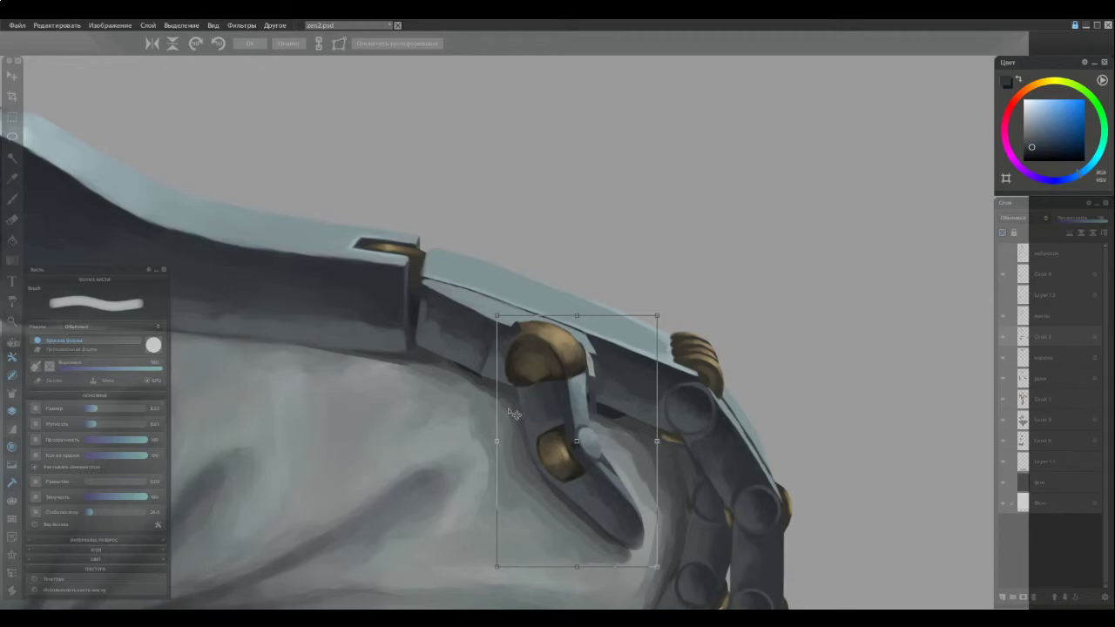
left_click_drag(544, 425, 552, 427)
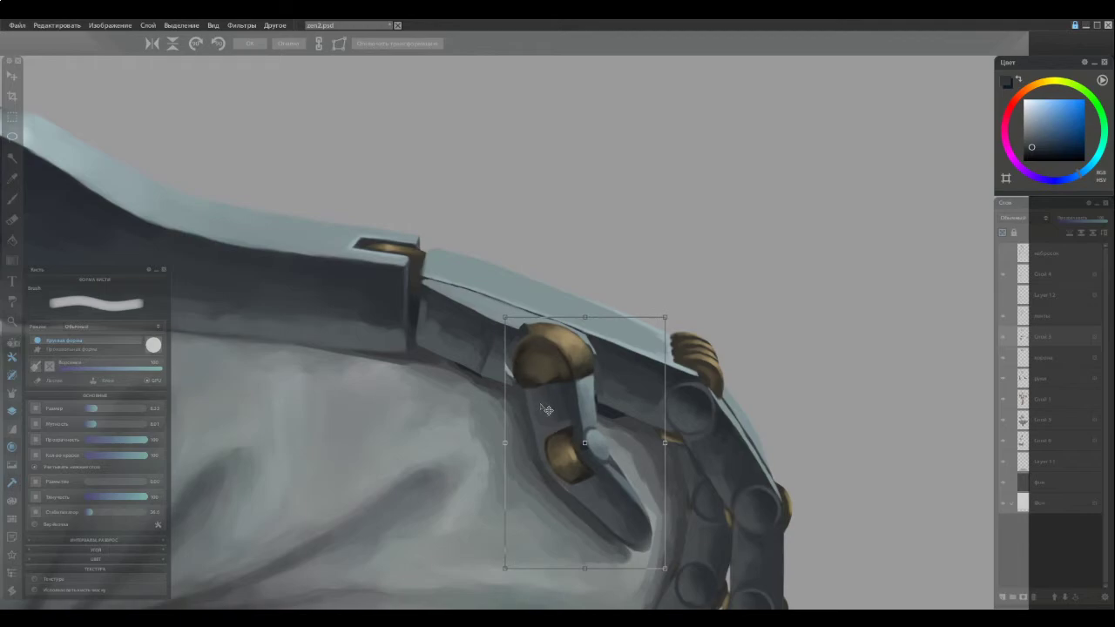
left_click_drag(546, 411, 547, 415)
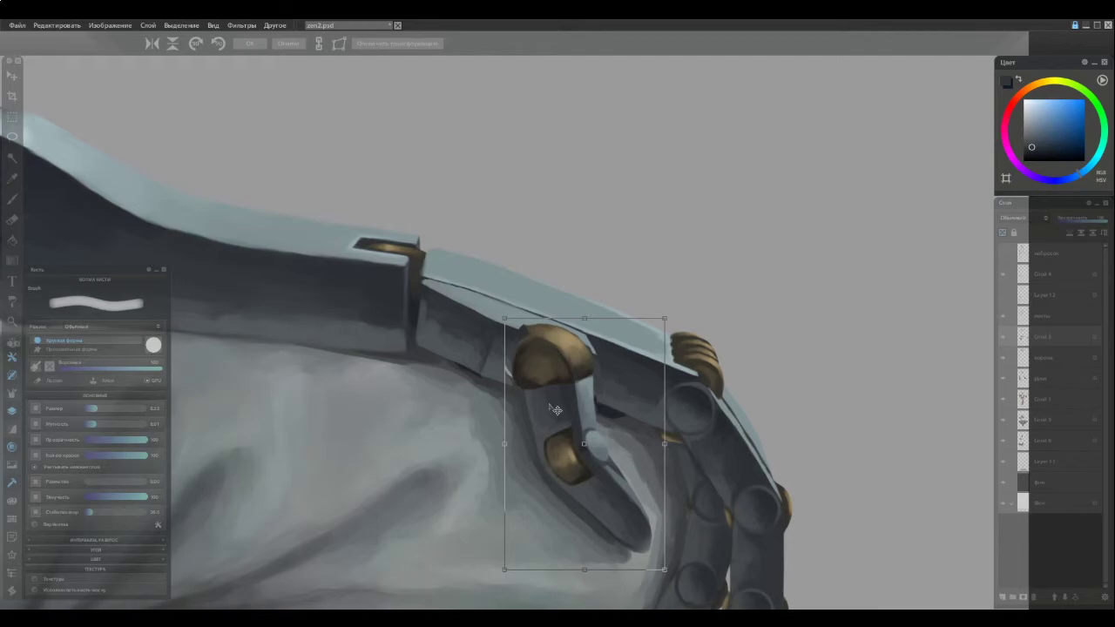
left_click_drag(551, 409, 545, 408)
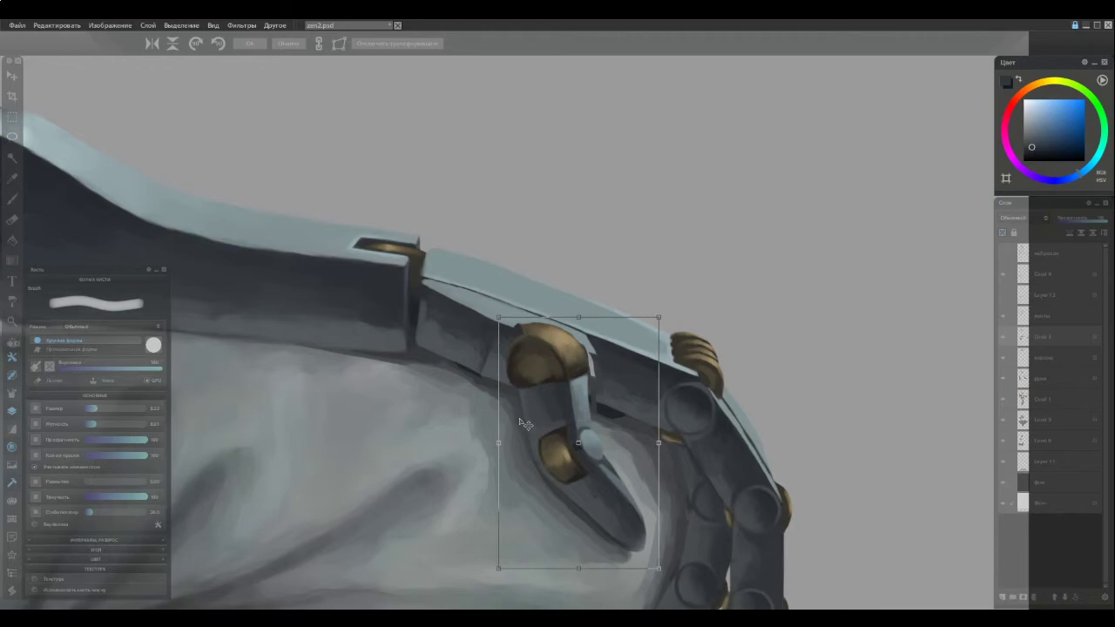
key("Return")
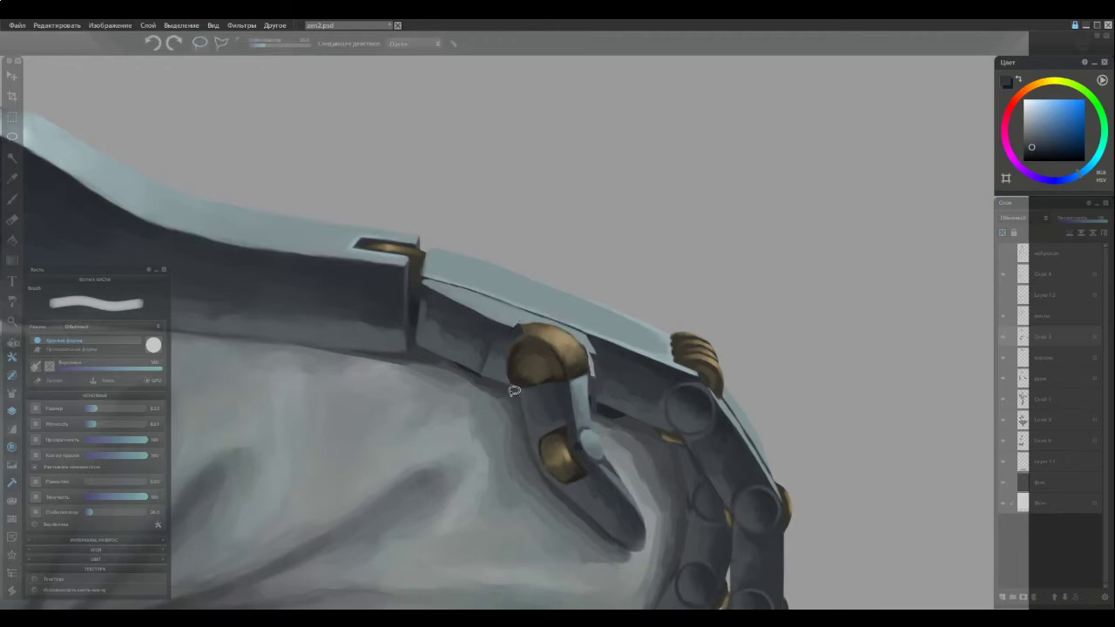
Paint out the leftover plate fragment beside the bronze thumb joint with sampled pale and dark blue-greys
key("b")
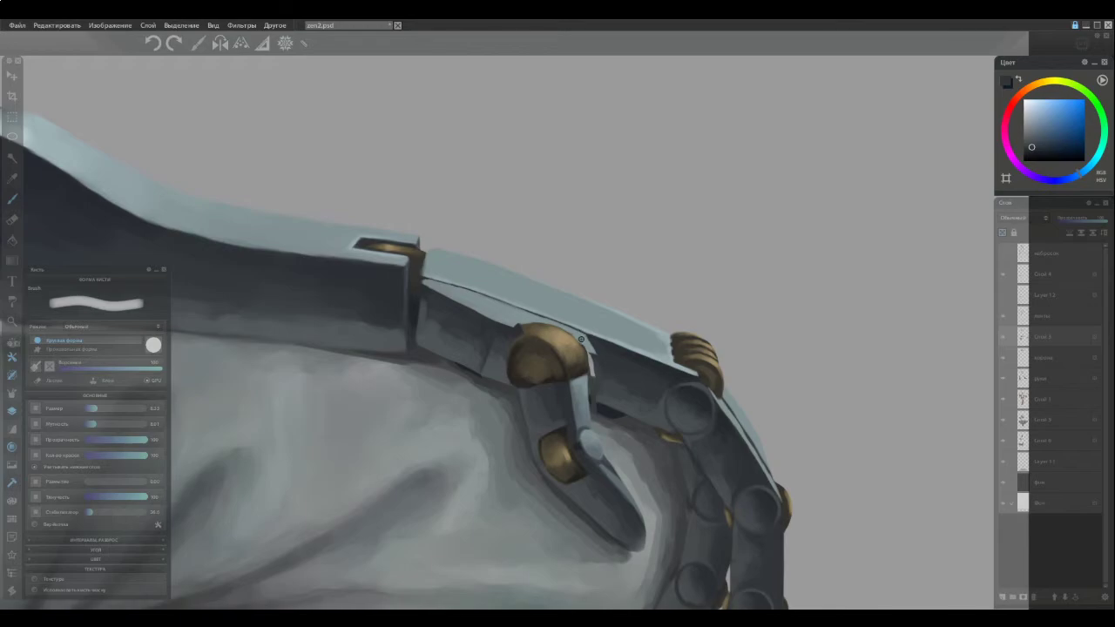
left_click(586, 346, "ctrl")
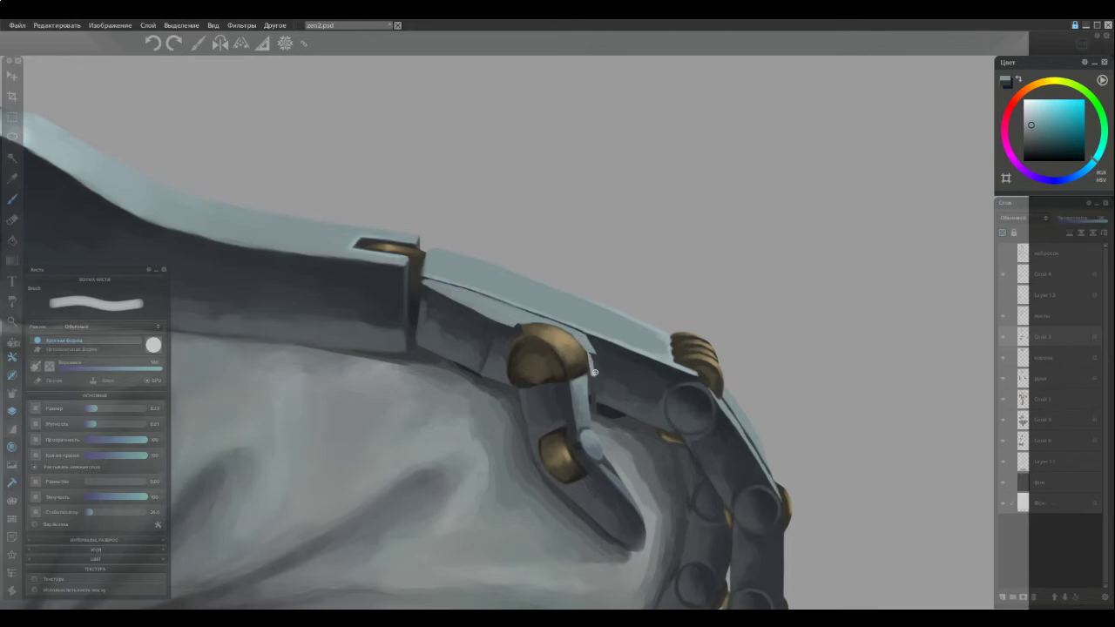
left_click(593, 370, "ctrl")
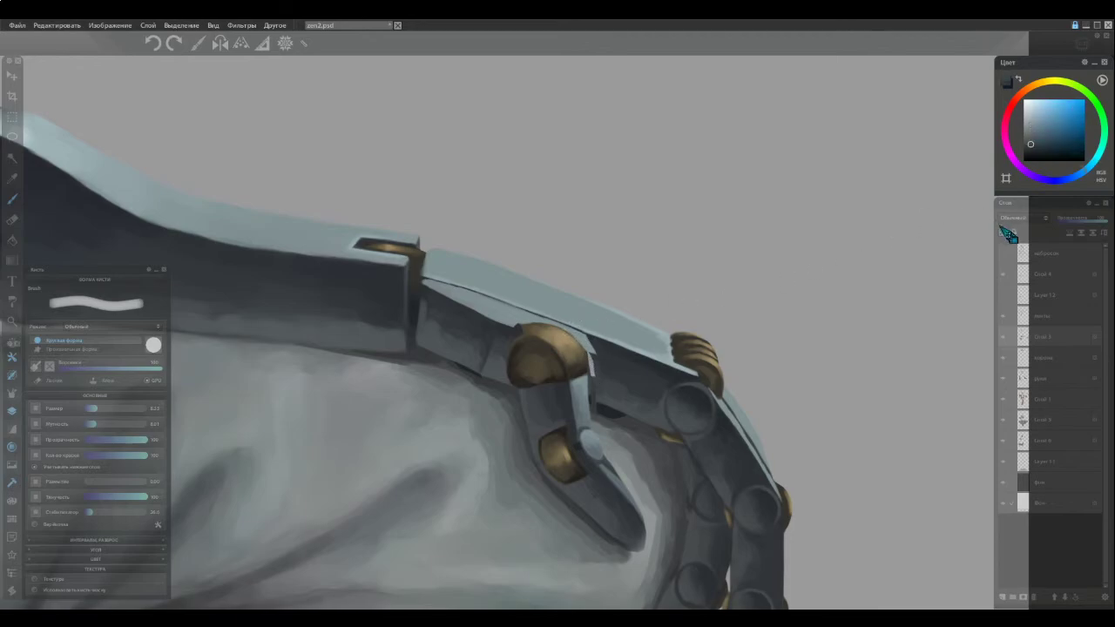
left_click(593, 357, "ctrl")
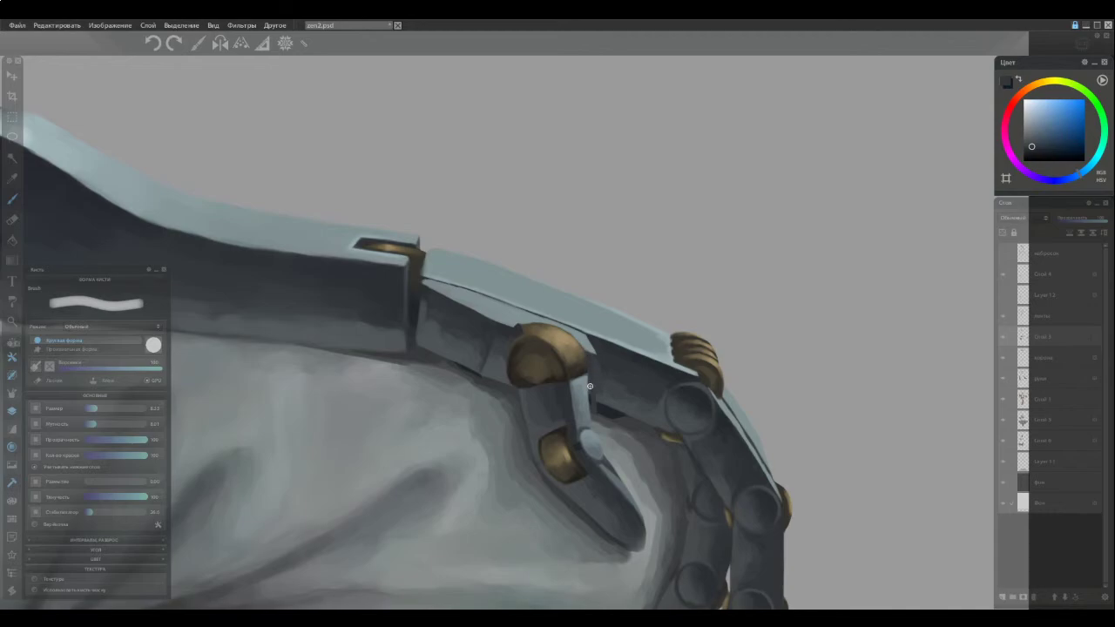
left_click(585, 347, "ctrl")
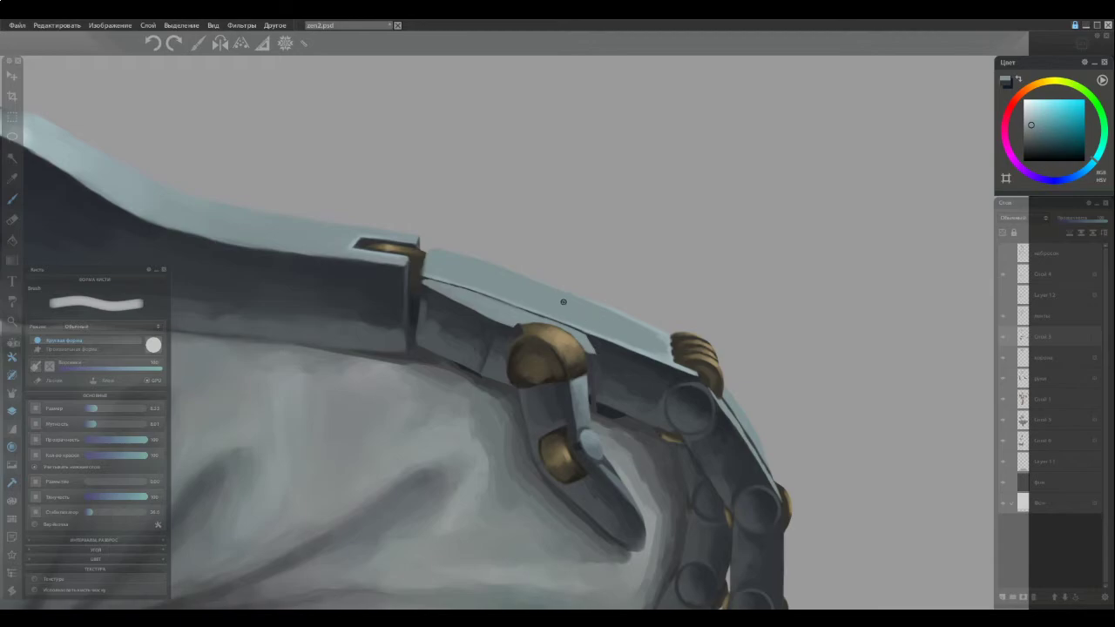
Clean the boundary between the thumb's pale strip and the dark palm gap with sampled dark and light blue-greys
left_click(601, 410, "ctrl")
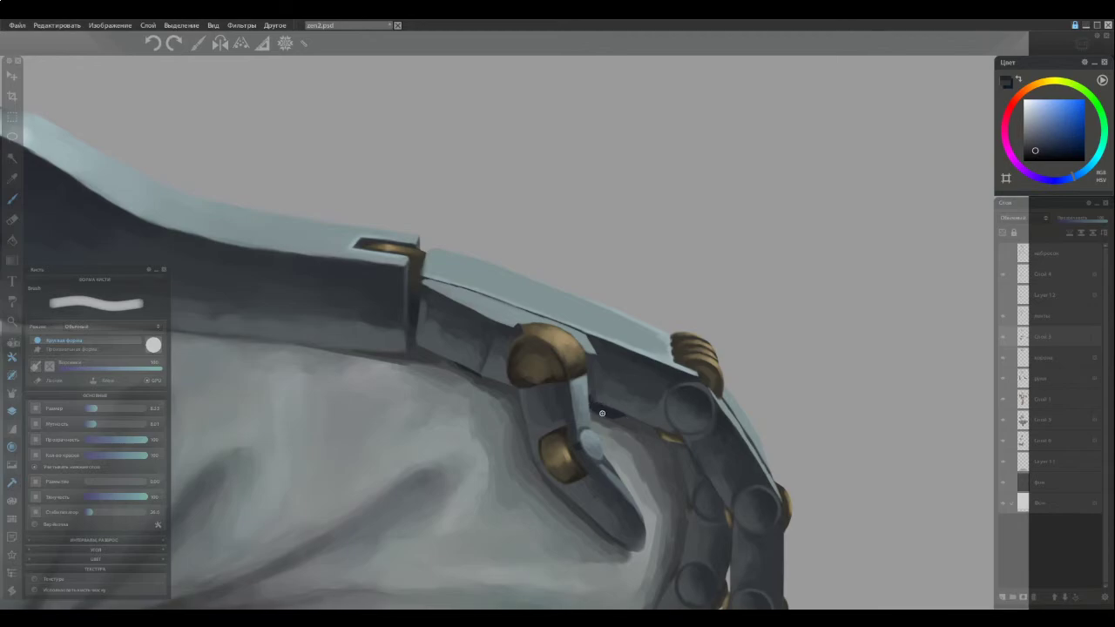
left_click(586, 410, "ctrl")
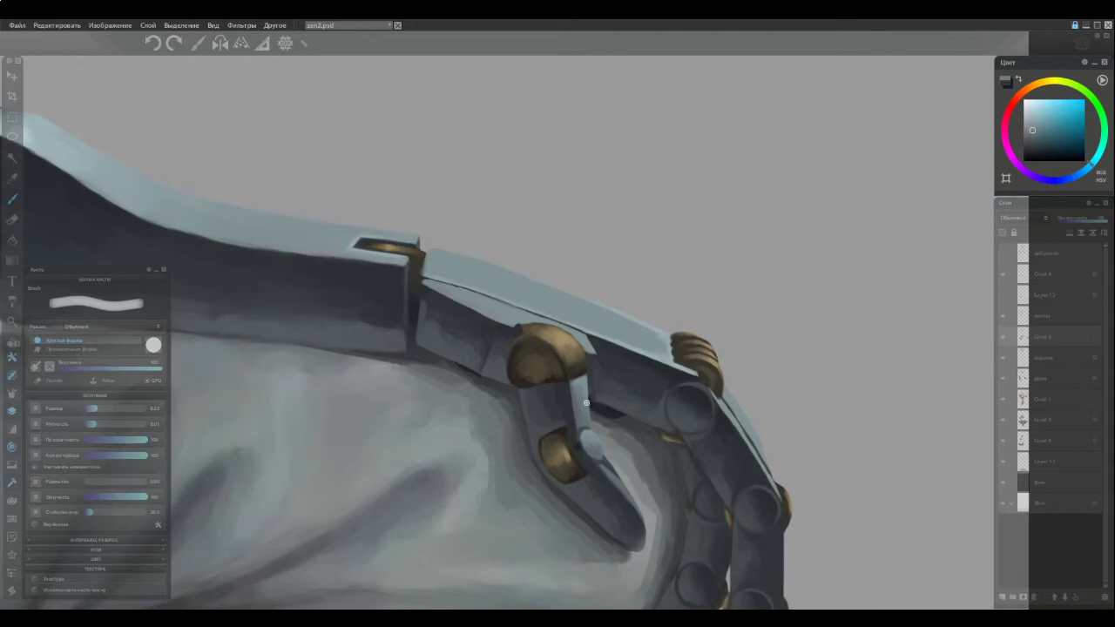
left_click(601, 405, "ctrl")
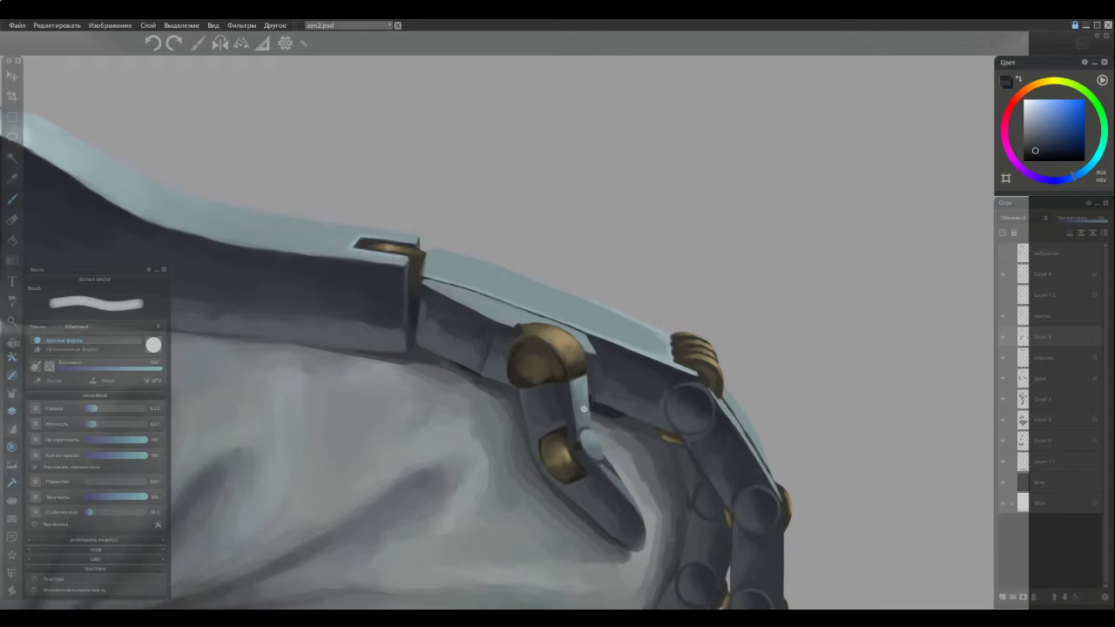
left_click(585, 409, "ctrl")
left_click(600, 402, "ctrl")
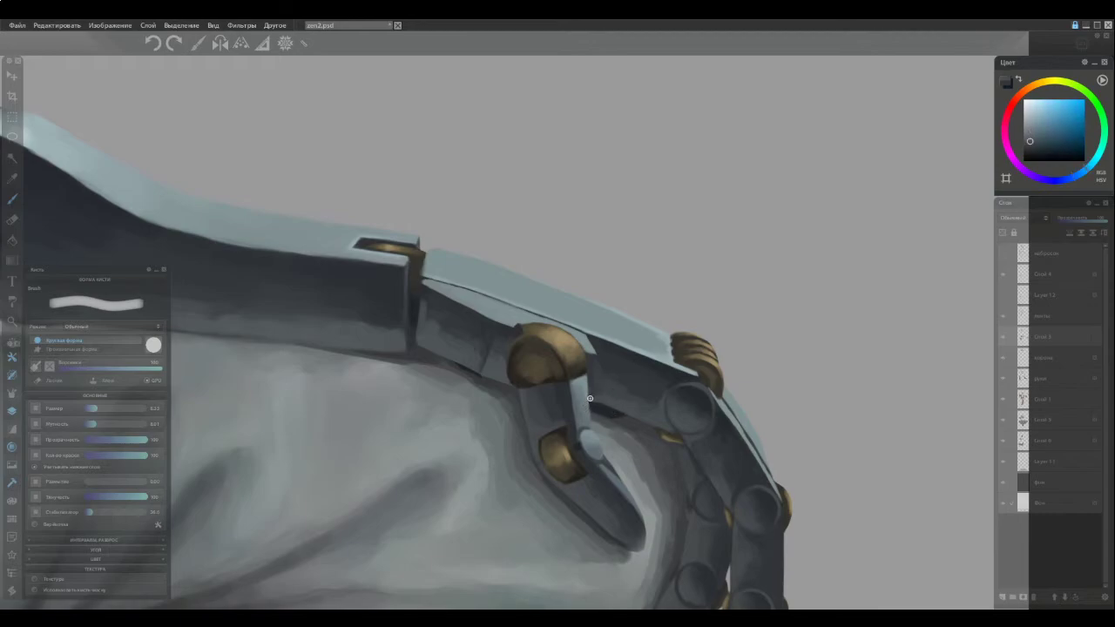
left_click(590, 403, "ctrl")
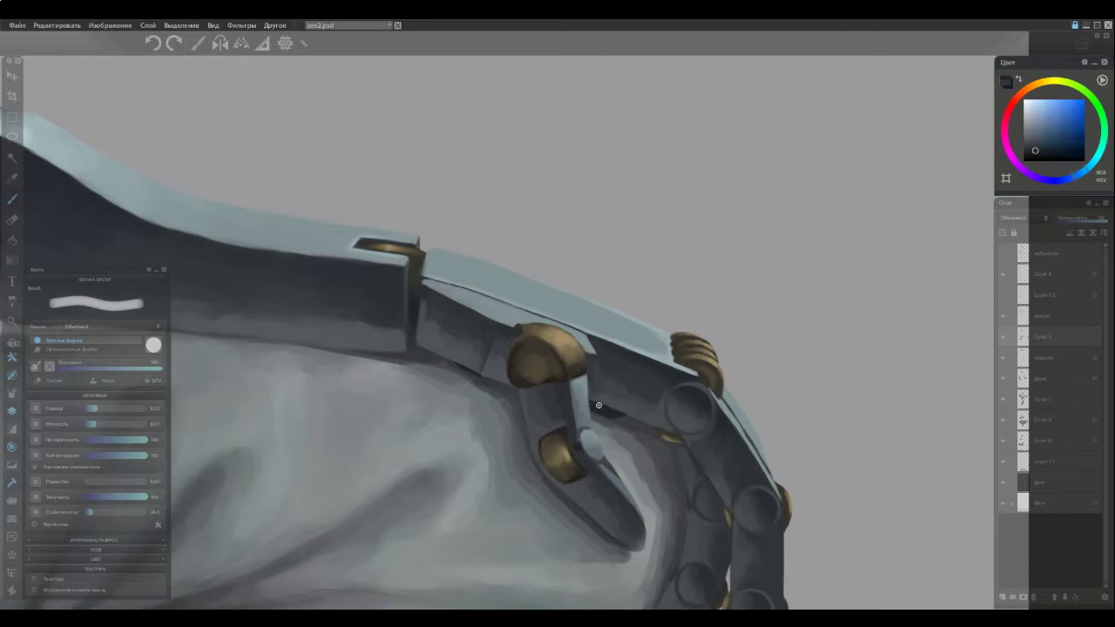
left_click(586, 407, "ctrl")
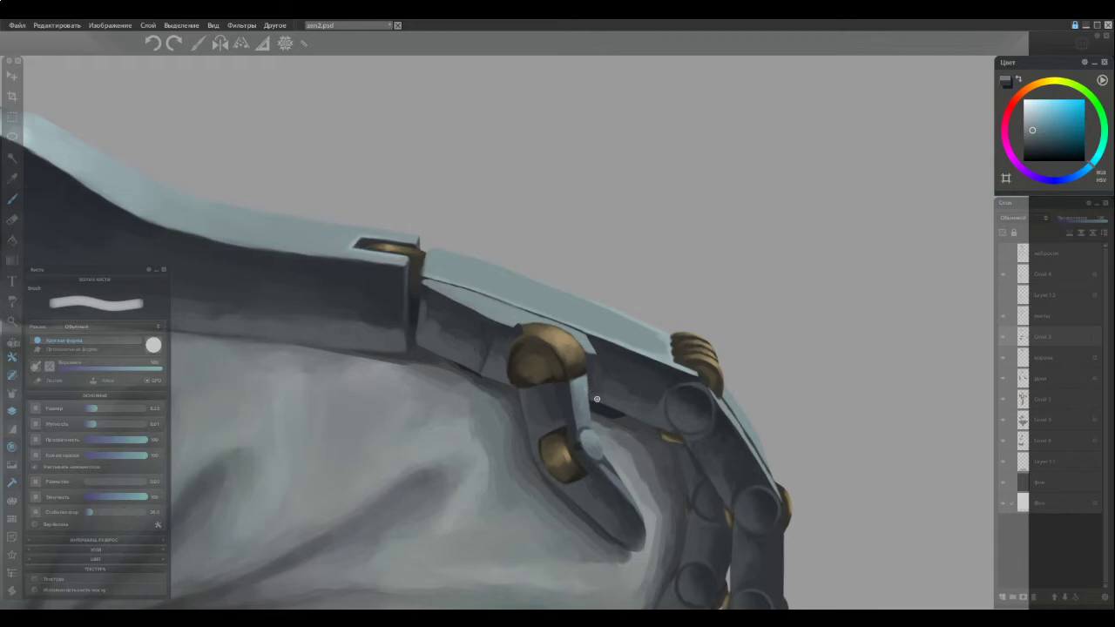
Blend the dark side of the hand next to the thumb with a slightly larger brush and sampled blue-greys
left_click(615, 381, "ctrl")
left_click(603, 389, "ctrl")
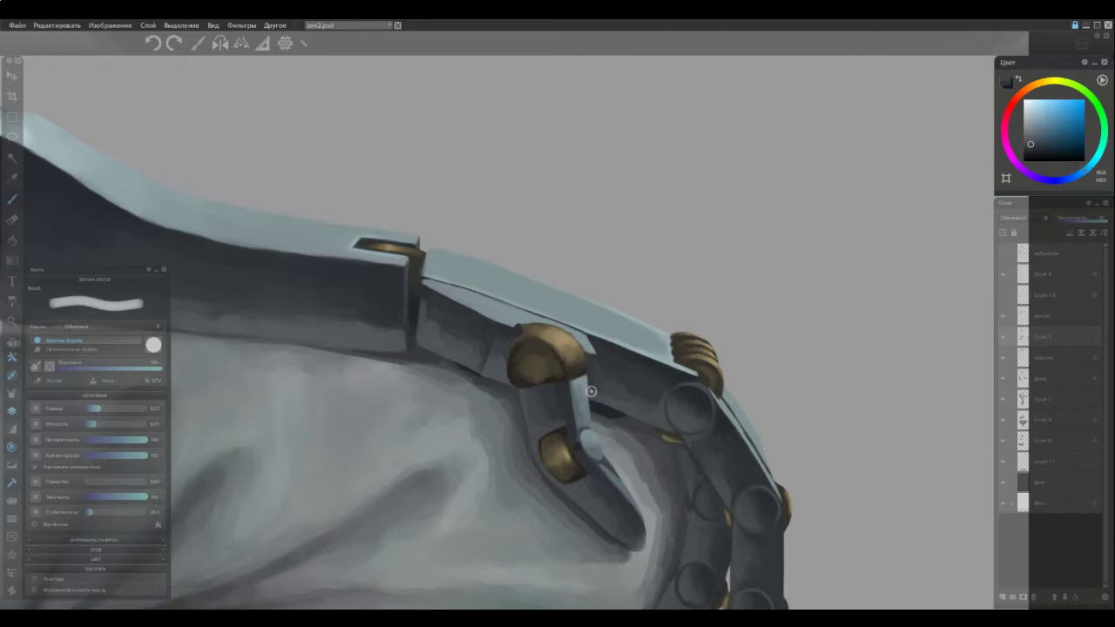
left_click(599, 383, "ctrl")
left_click(597, 393, "ctrl")
left_click(607, 376, "ctrl")
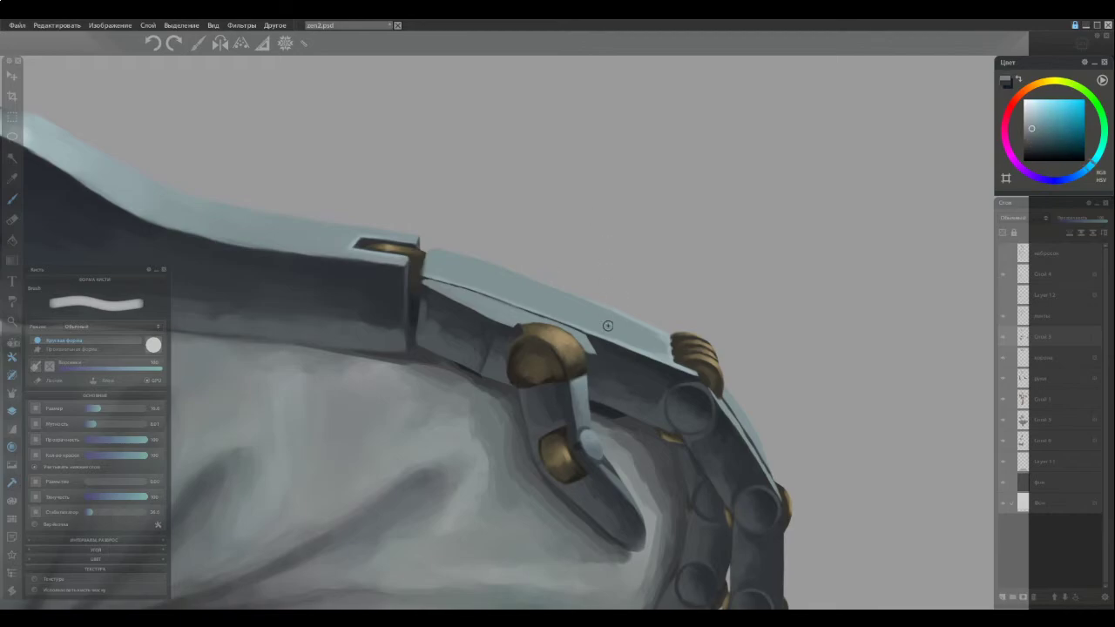
Even out the dark shading of the palm side below the back plate with sampled dark blue-greys
left_click(603, 347, "ctrl")
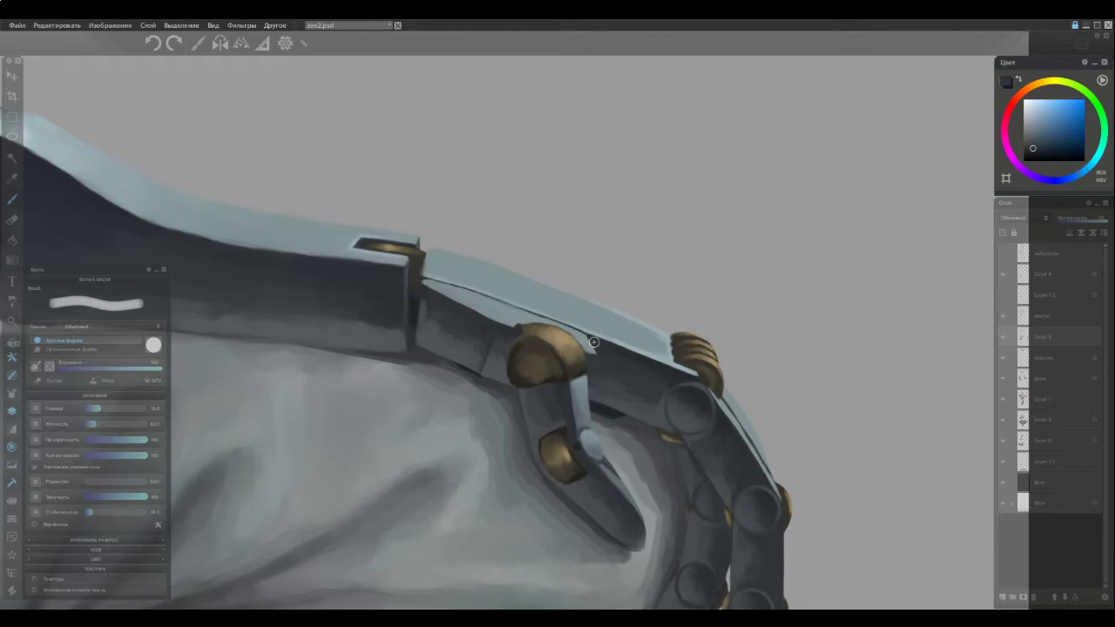
left_click(599, 387, "ctrl")
left_click(605, 379, "ctrl")
left_click(604, 358, "ctrl")
left_click(605, 397, "alt")
left_click(607, 393, "alt")
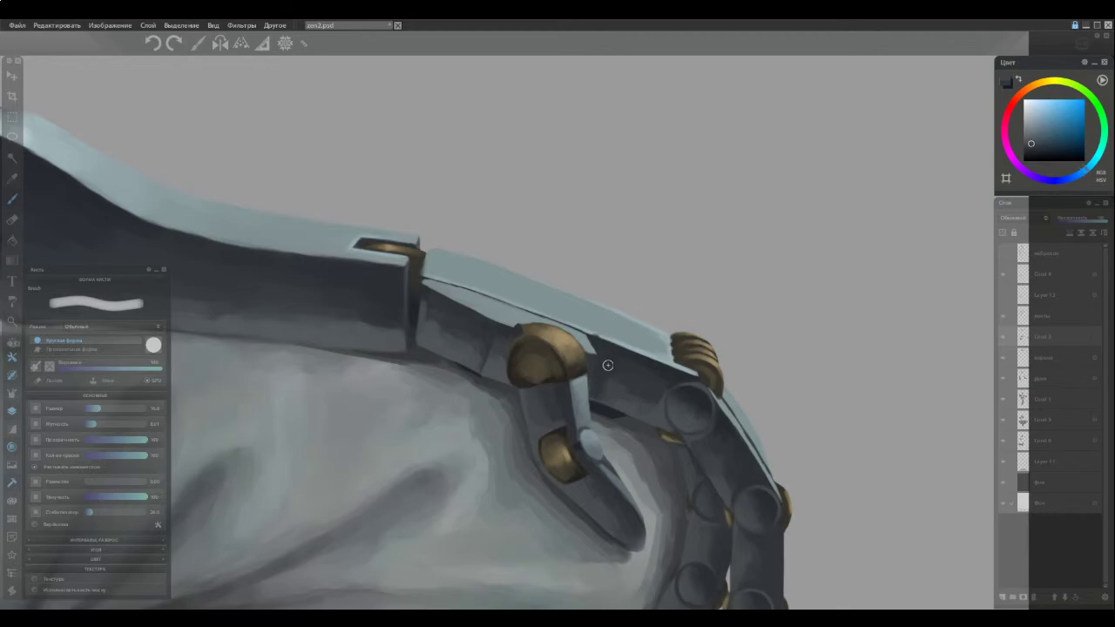
left_click(602, 374, "ctrl")
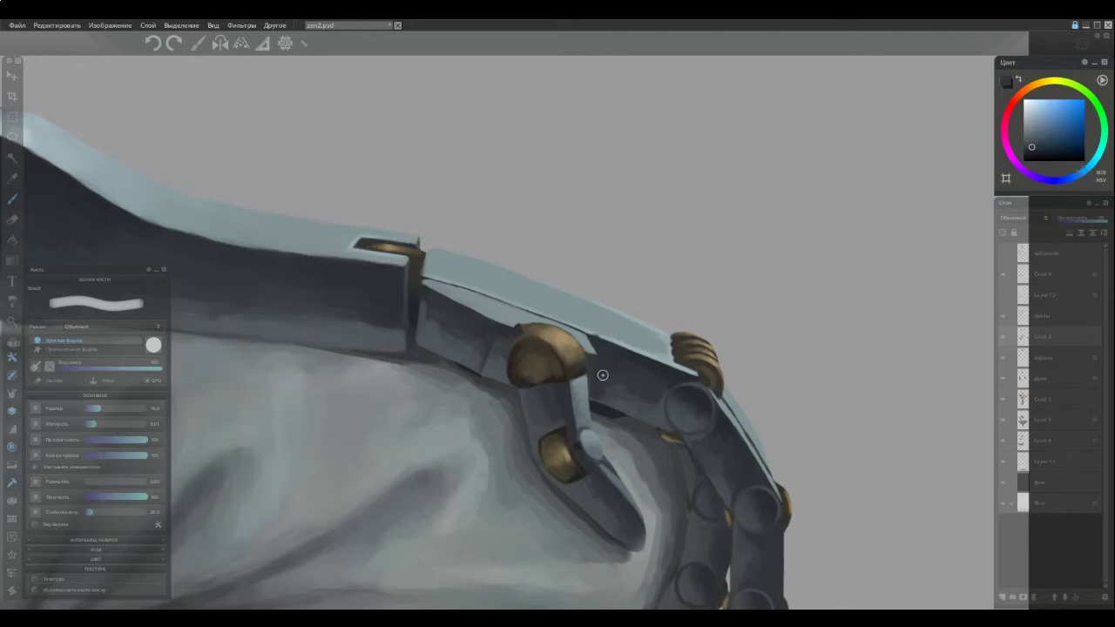
Retouch the back plate's lower edge above the thumb and trim the pale tip beside the bronze joint using a smaller brush
left_click(613, 329, "ctrl")
left_click(607, 332, "ctrl")
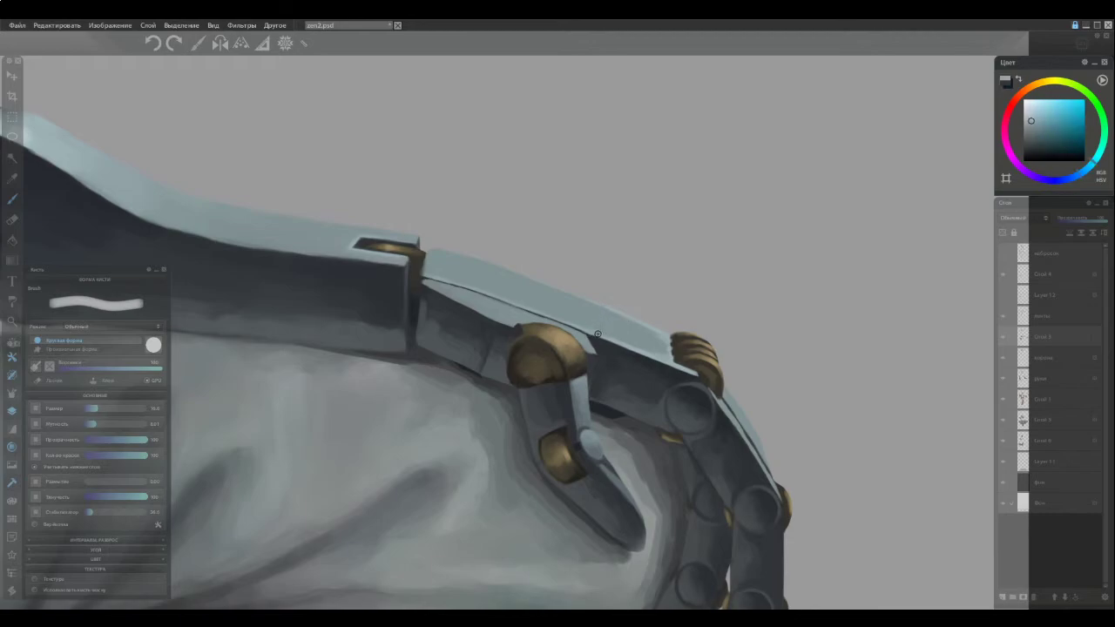
left_click(601, 322, "ctrl")
left_click(599, 347, "ctrl")
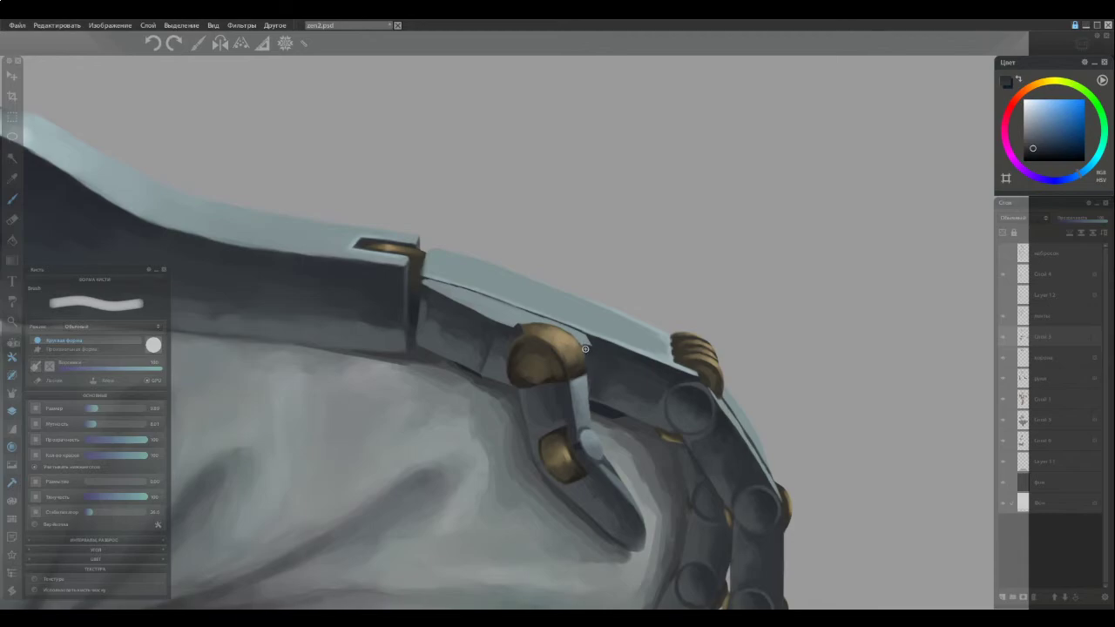
left_click(581, 338, "ctrl")
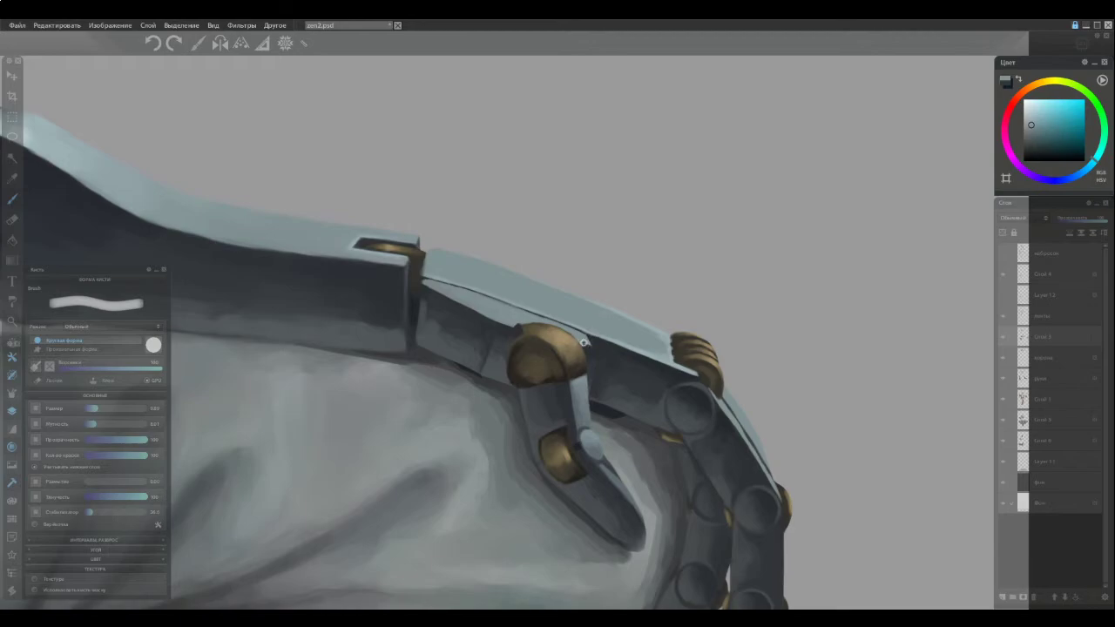
left_click(592, 351, "ctrl")
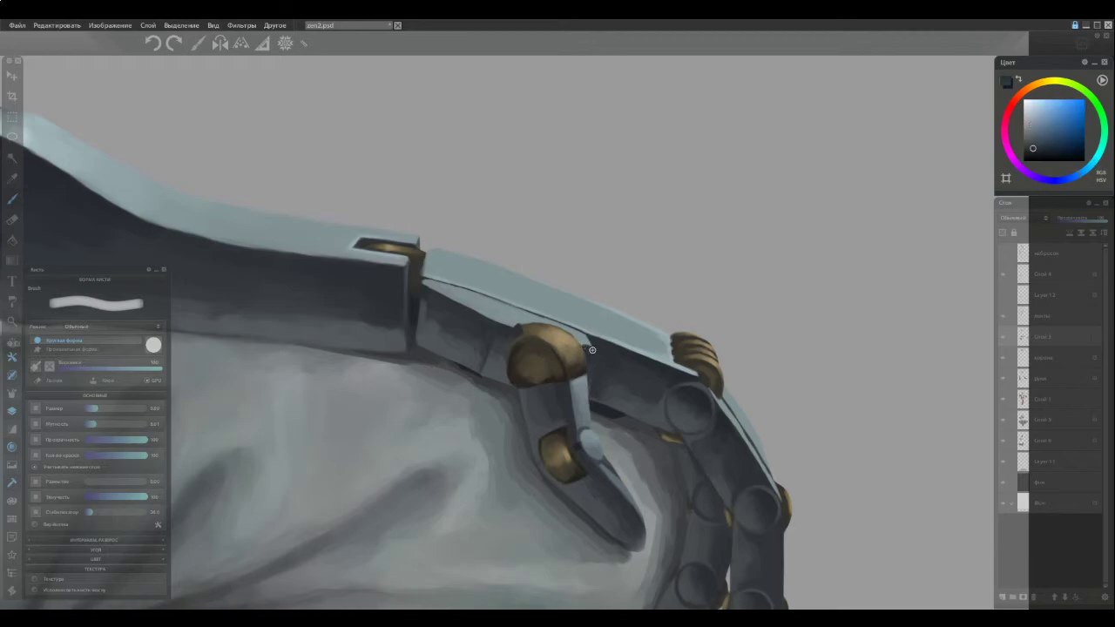
Touch up the upper rim of the bronze thumb joint with sampled bronze tones
left_click(565, 339, "ctrl")
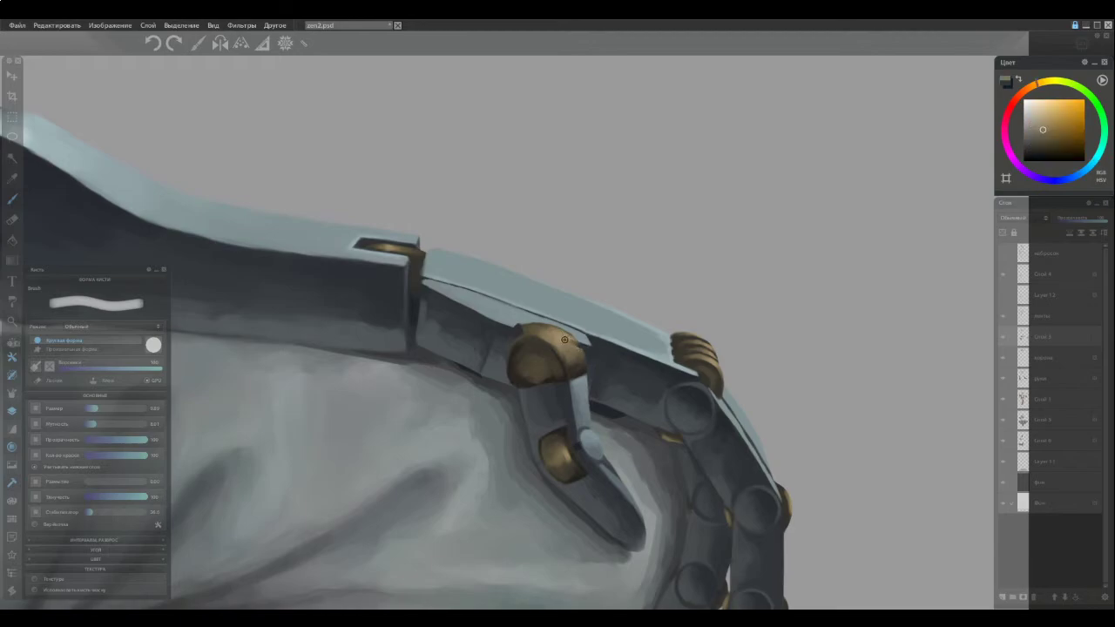
left_click(562, 341, "ctrl")
left_click(565, 337, "ctrl")
Cover the lower part of the pale strip behind the bronze thumb joint with dark blue-grey towards the wrist
left_click(492, 318, "ctrl")
left_click_drag(492, 318, 518, 324)
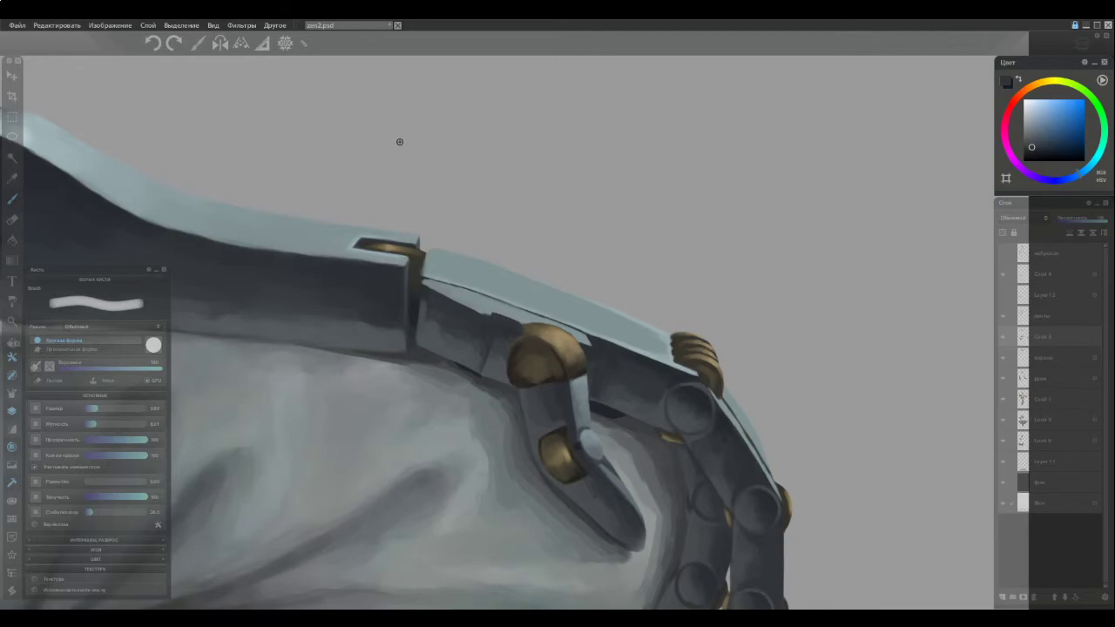
left_click(495, 317, "alt")
mouse_move(486, 311)
left_mouse_down()
mouse_move(495, 316)
mouse_move(466, 304)
left_mouse_up()
Redefine the narrow pale strip between the wrist and the thumb joint with sampled dark and pale blue-greys
left_click(486, 309, "ctrl")
left_click(489, 313, "alt")
left_click(430, 283, "alt")
left_click(471, 304, "ctrl")
left_click(478, 303, "ctrl")
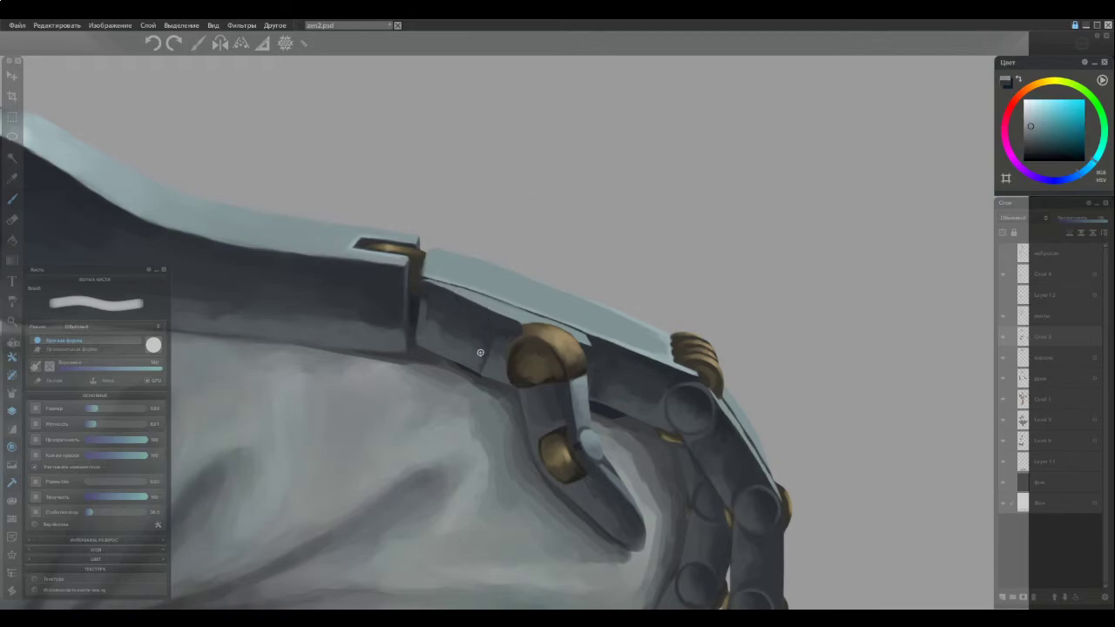
left_click(498, 322, "ctrl")
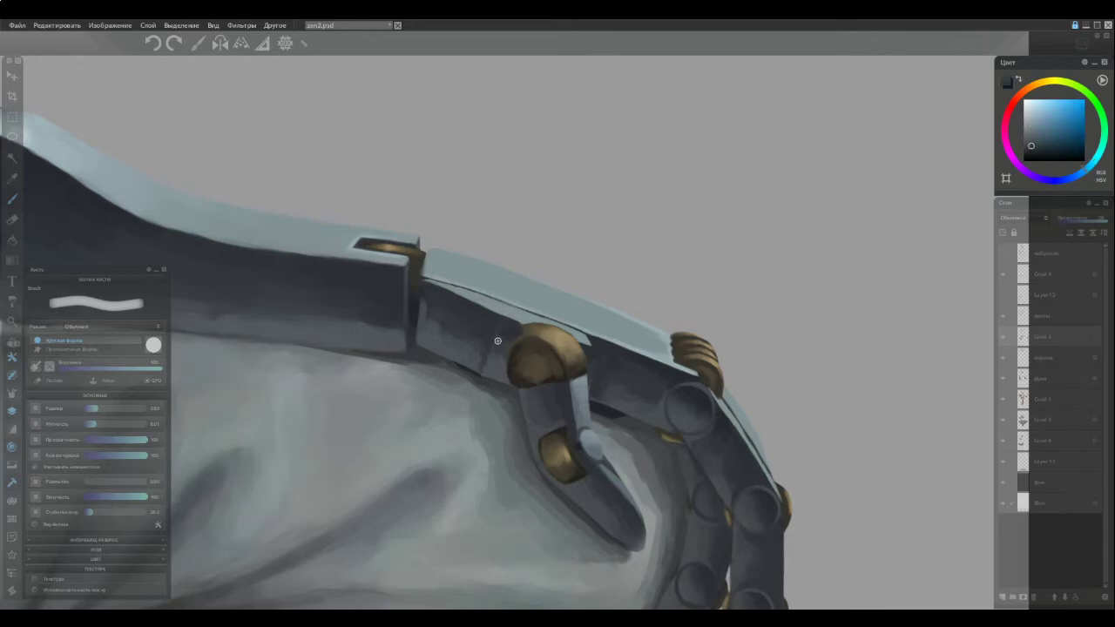
scroll(492, 357, "down", 3)
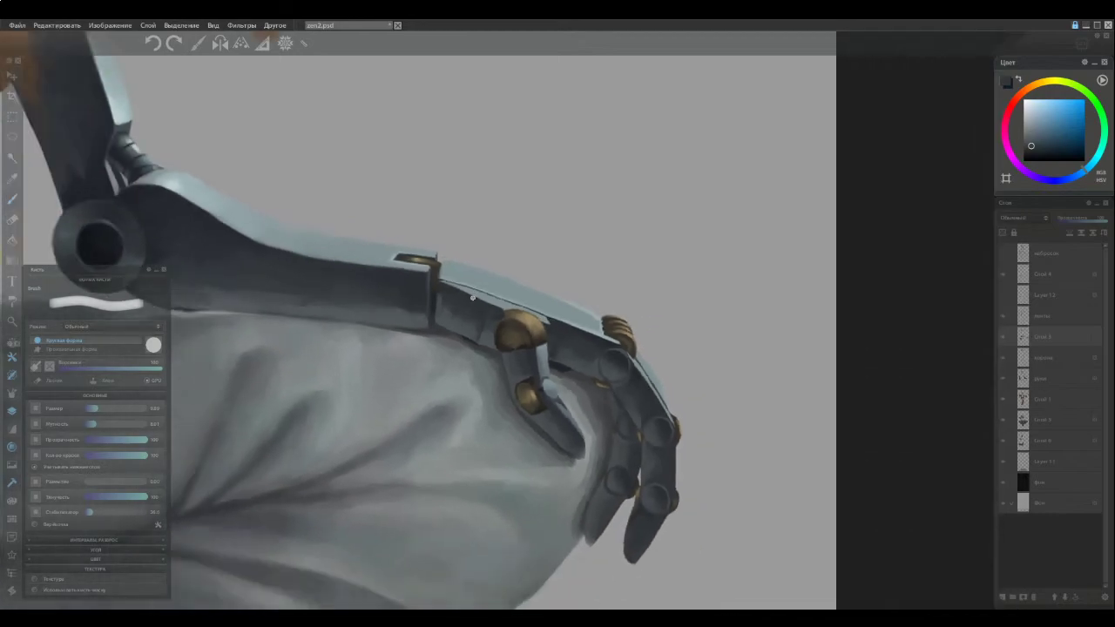
scroll(474, 355, "down", 2)
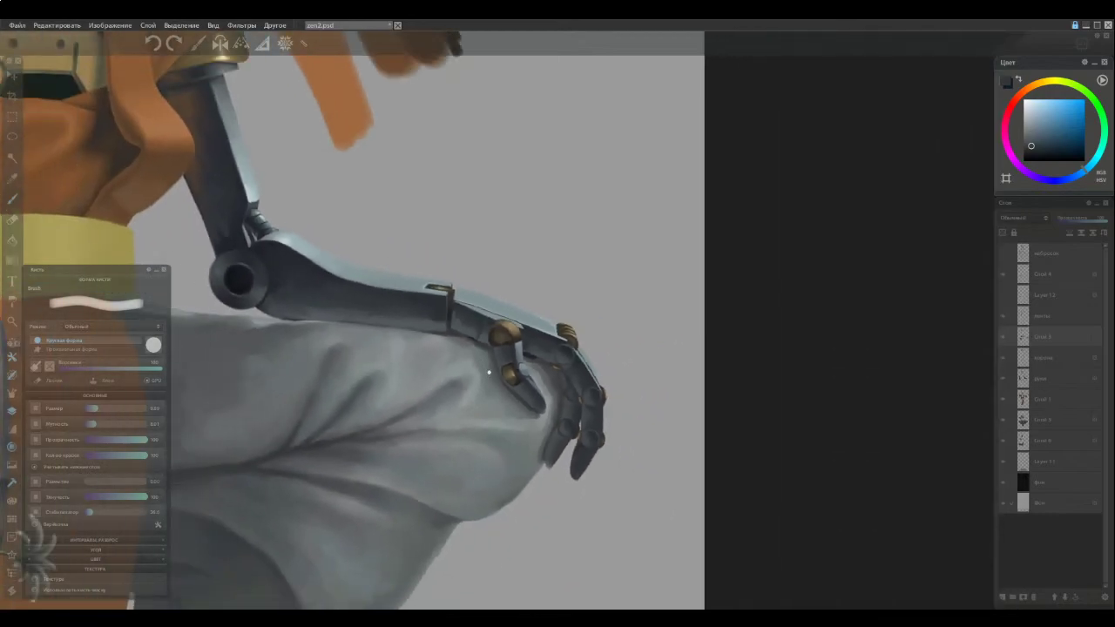
Clean up the bronze thumb joint's outer rim and the pale tip beside it with sampled bronze and blue-grey tones
left_click_drag(398, 378, 316, 369)
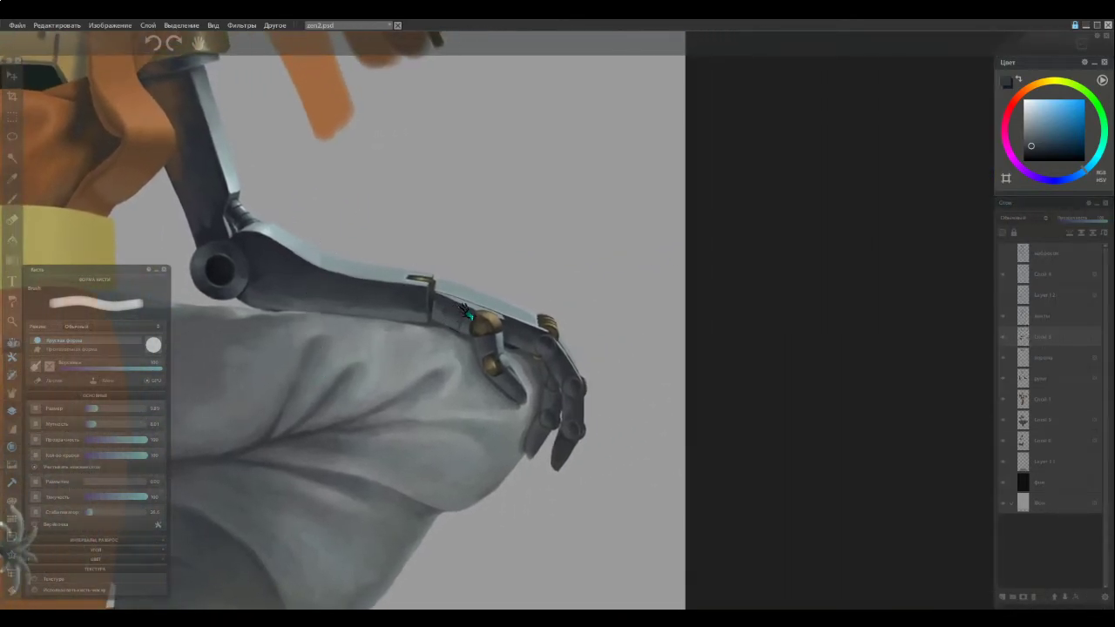
scroll(468, 309, "up", 5)
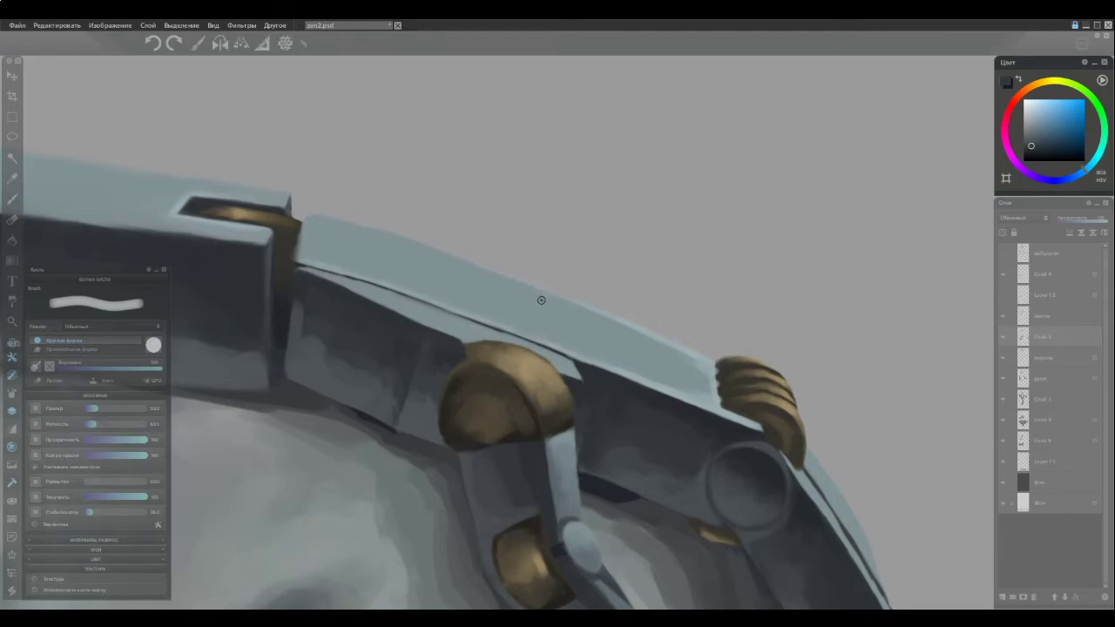
left_click(576, 391, "alt")
left_click(556, 358, "alt")
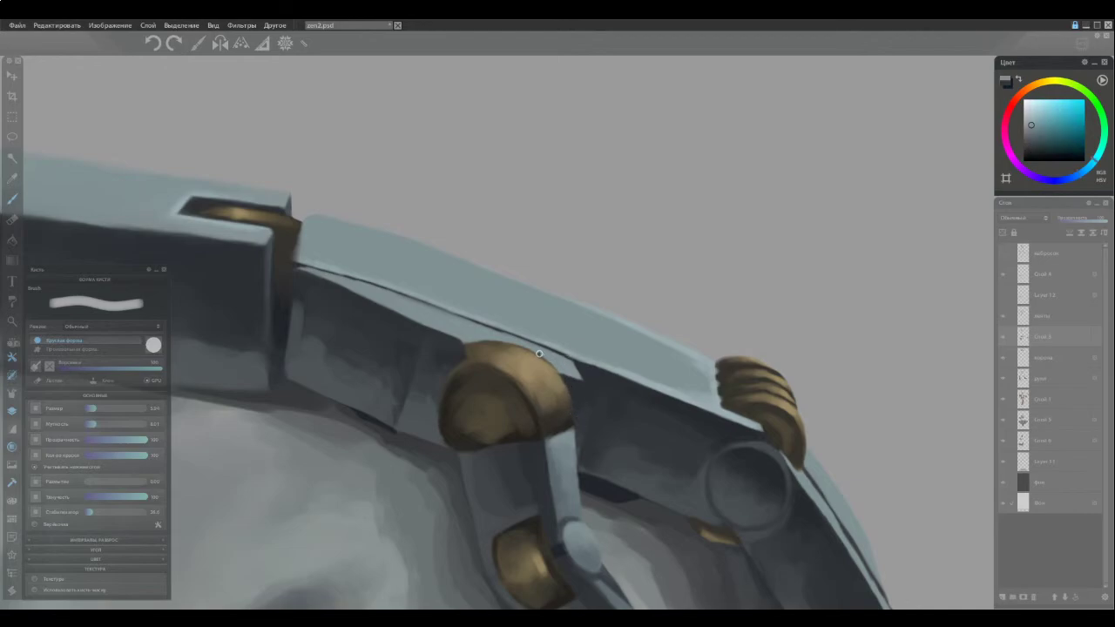
left_click(543, 363, "alt")
left_click(557, 350, "alt")
left_click(545, 366, "alt")
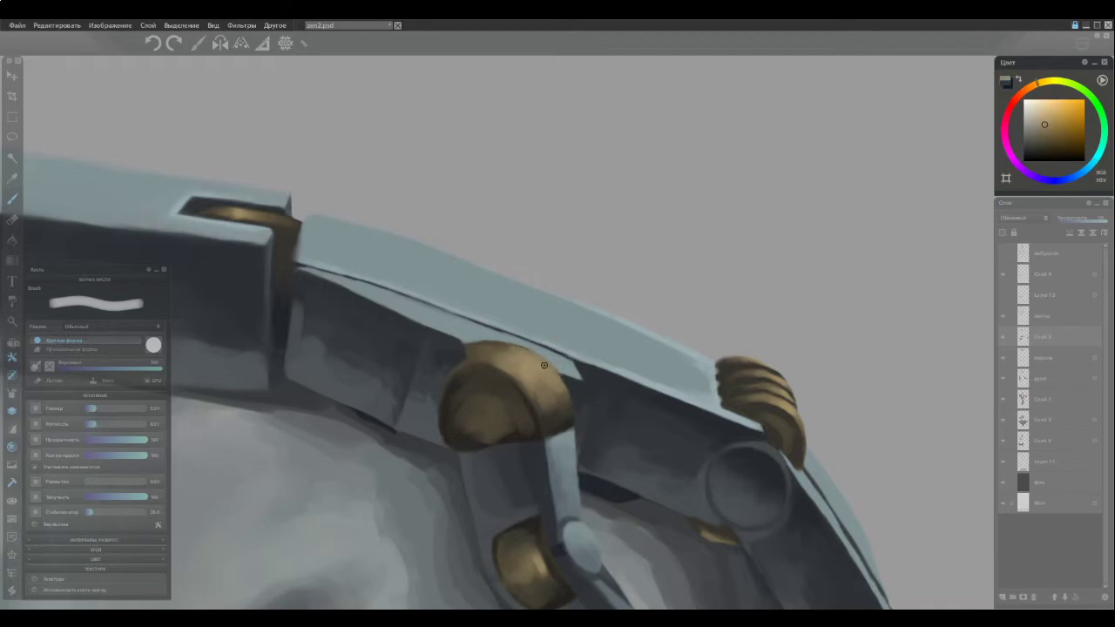
left_click(575, 370, "alt")
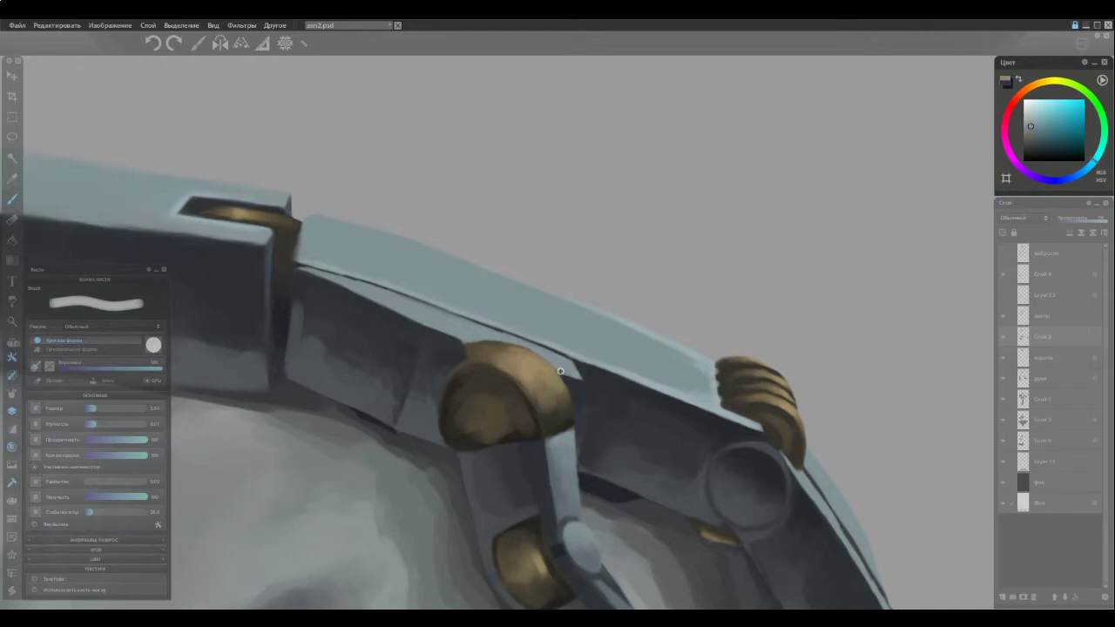
Retouch the corner where the bronze thumb joint meets the pale strip, using sampled pale blue, dark blue-grey and bronze
left_click(481, 332, "alt")
left_click_drag(506, 341, 473, 341)
left_click(452, 340, "alt")
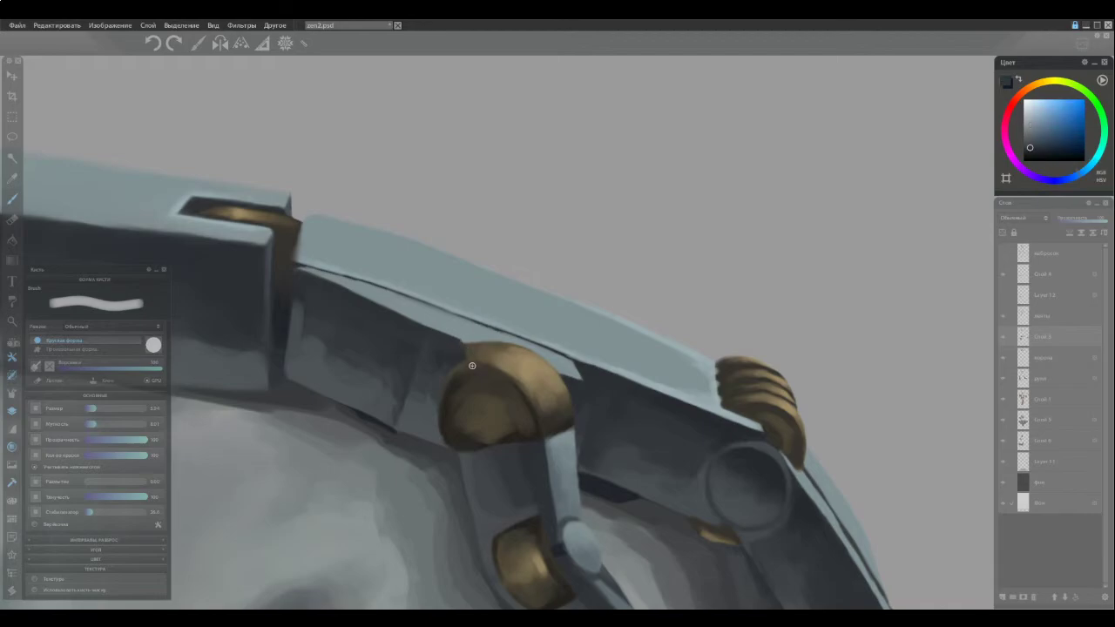
left_click(472, 351, "alt")
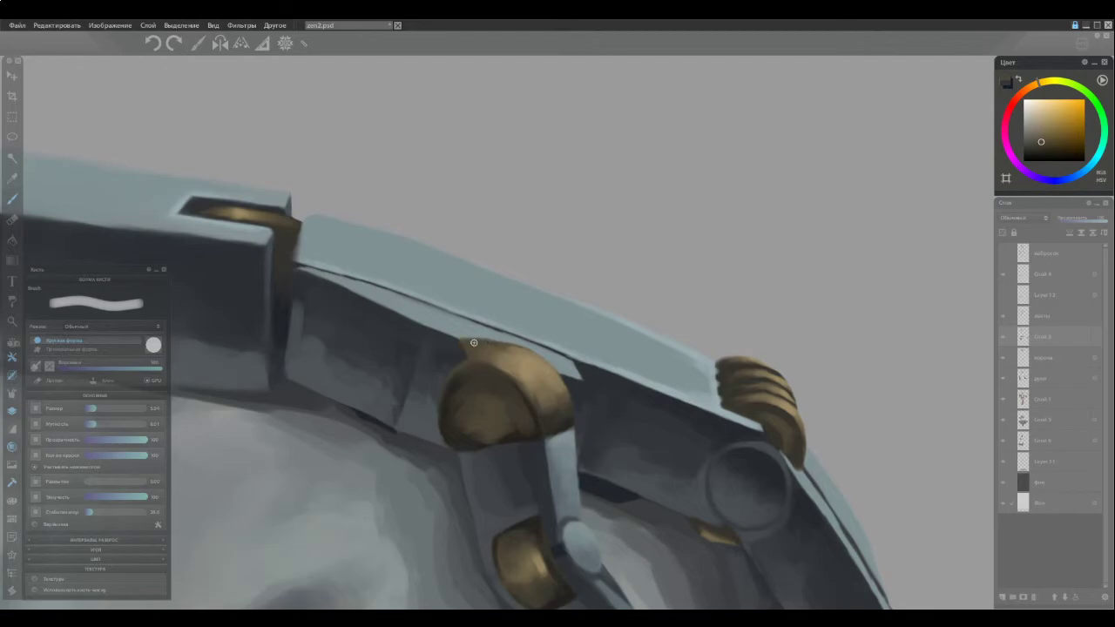
left_click(488, 327, "alt")
left_click(488, 344, "alt")
left_click(473, 333, "alt")
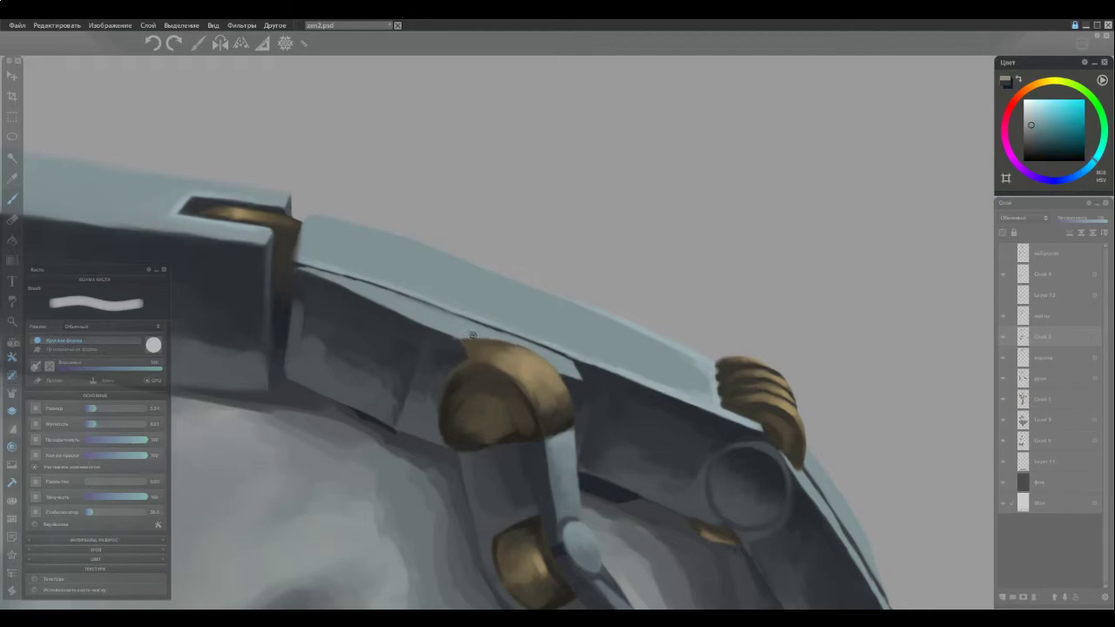
left_click(452, 340, "alt")
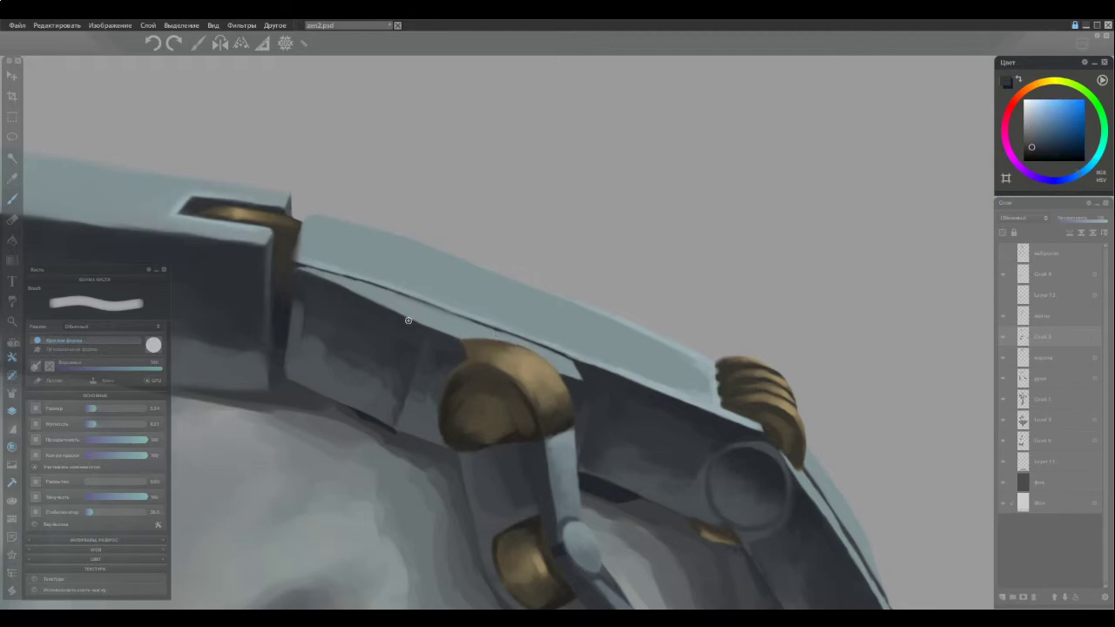
left_click(486, 336, "alt")
left_click(457, 346, "alt")
scroll(401, 338, "down", 9)
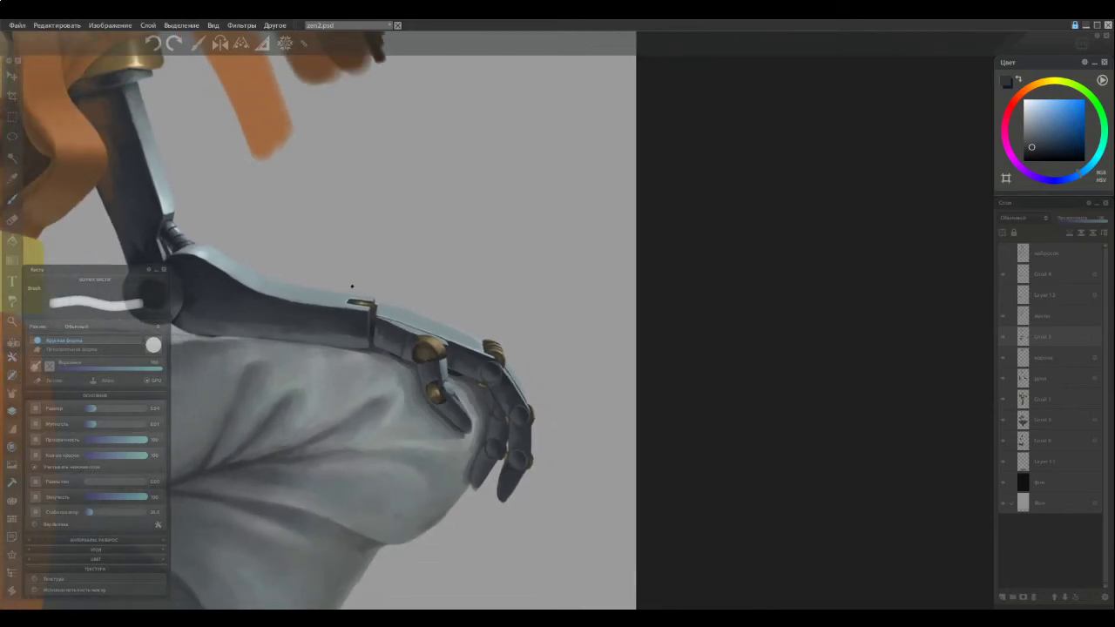
Paint sampled pale blue over the dark seam between the hand's back plate and the strip above the thumb
scroll(390, 320, "up", 6)
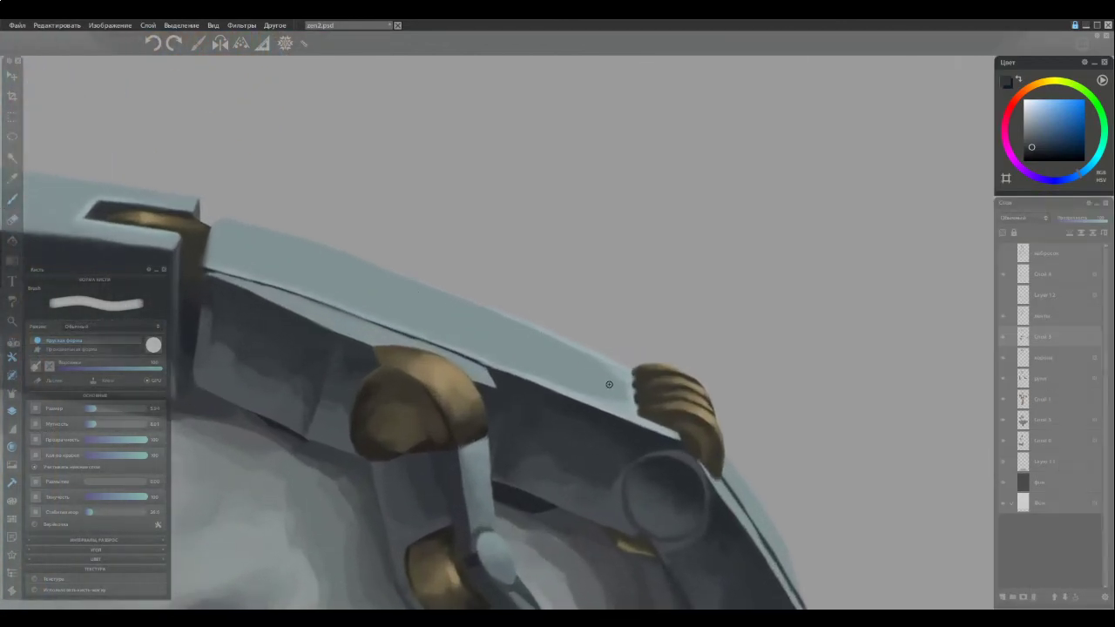
left_click(661, 427, "ctrl")
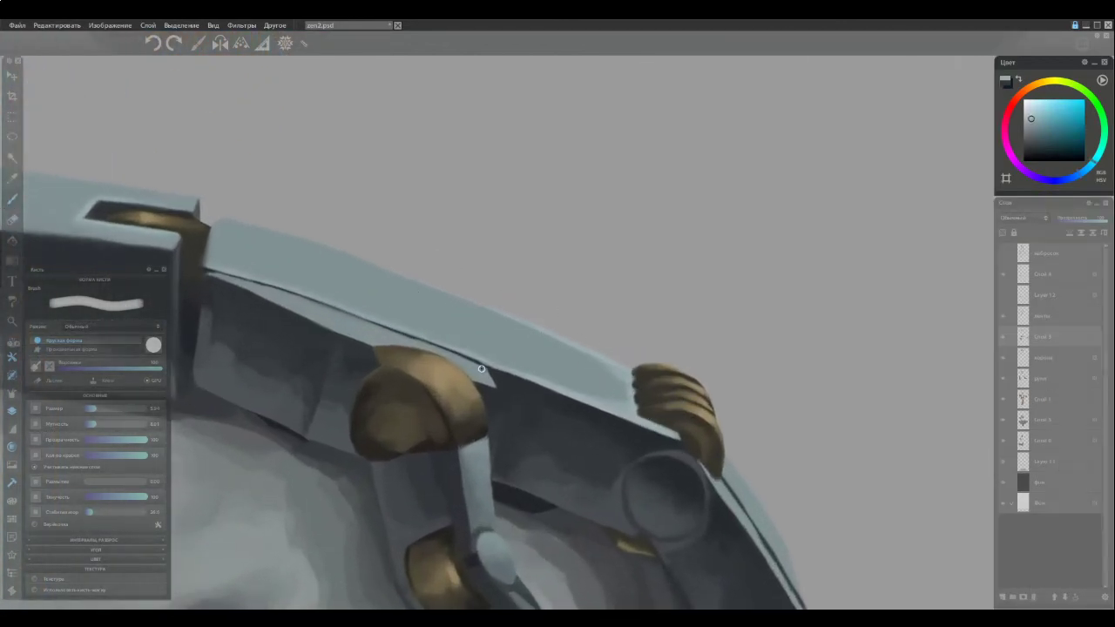
left_click_drag(489, 380, 456, 357)
mouse_move(482, 364)
left_mouse_down()
mouse_move(436, 348)
mouse_move(472, 359)
left_mouse_up()
left_click(355, 310, "alt")
left_click(349, 316, "alt")
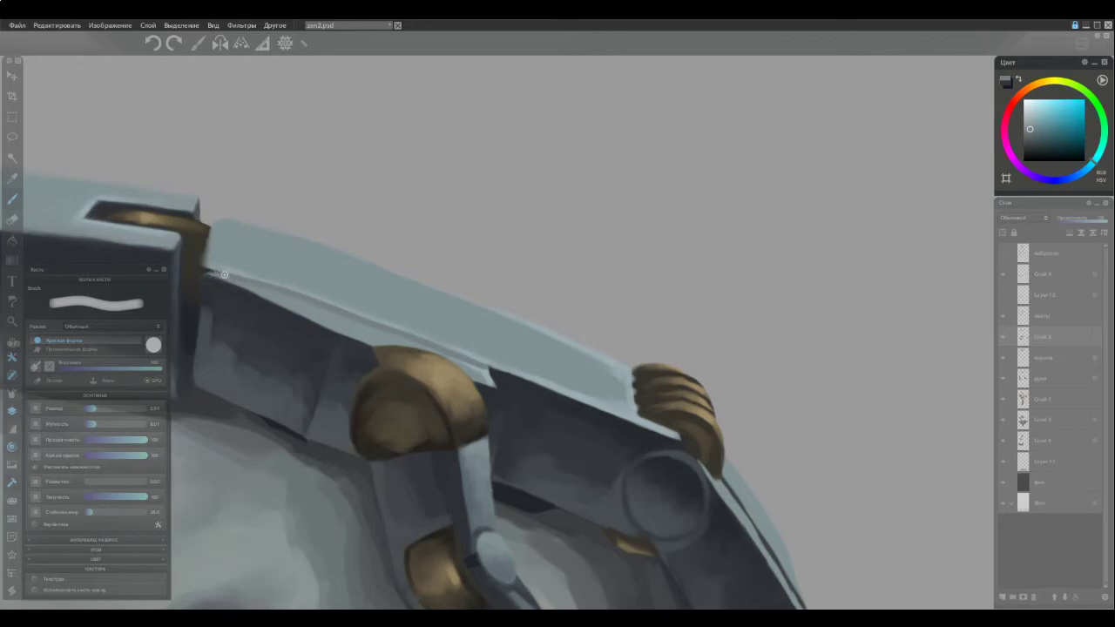
Refine the pale strip's tip beside the thumb joint and paint a light highlight along its lower edge towards the wrist
left_click(483, 372, "alt")
left_click_drag(447, 353, 473, 368)
left_click(477, 372, "alt")
left_click(487, 376, "alt")
mouse_move(315, 319)
left_mouse_down()
mouse_move(343, 331)
mouse_move(229, 281)
left_mouse_up()
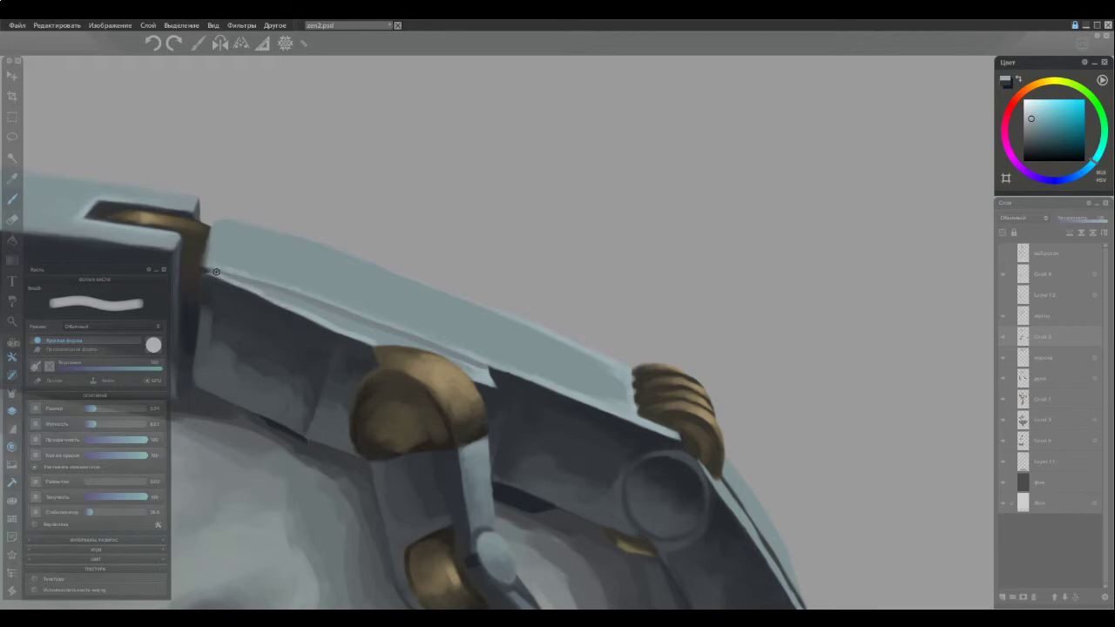
Sharpen the strip's lower edge near the wrist with sampled dark blue-grey and pale blue
left_click(287, 267, "ctrl")
left_click(259, 298, "ctrl")
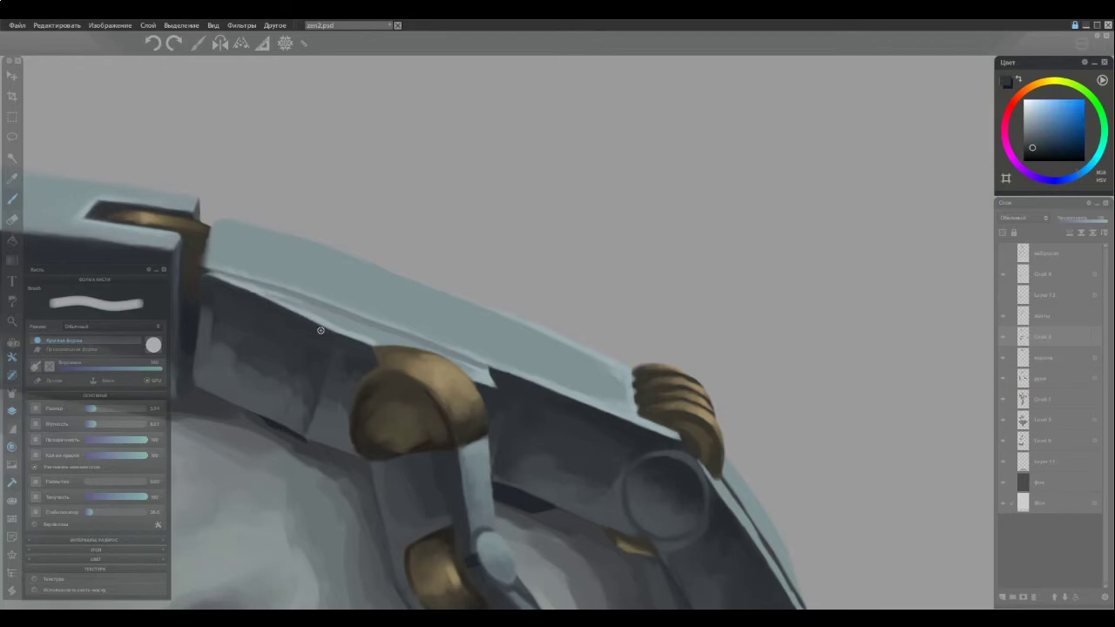
left_click(260, 291, "ctrl")
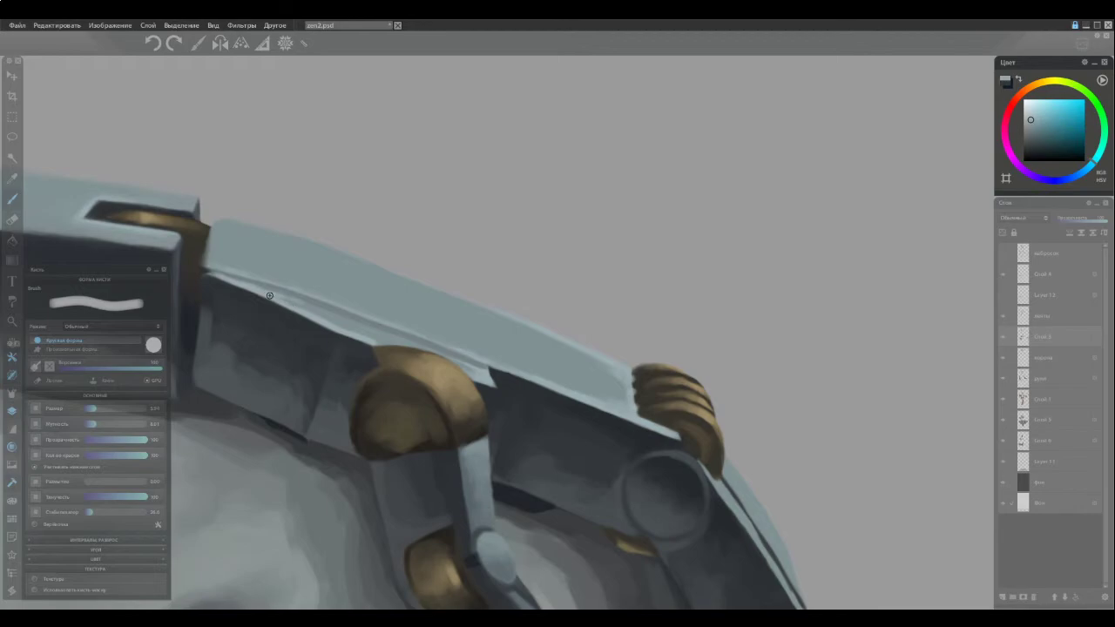
Lighten the strip above the thumb with sampled pale blues, keeping a thin seam below the back plate, and undo a misplaced stroke
left_click(301, 277, "ctrl")
left_click(336, 311, "ctrl")
left_click(410, 346, "ctrl")
left_click(410, 343, "ctrl")
key("ctrl+z")
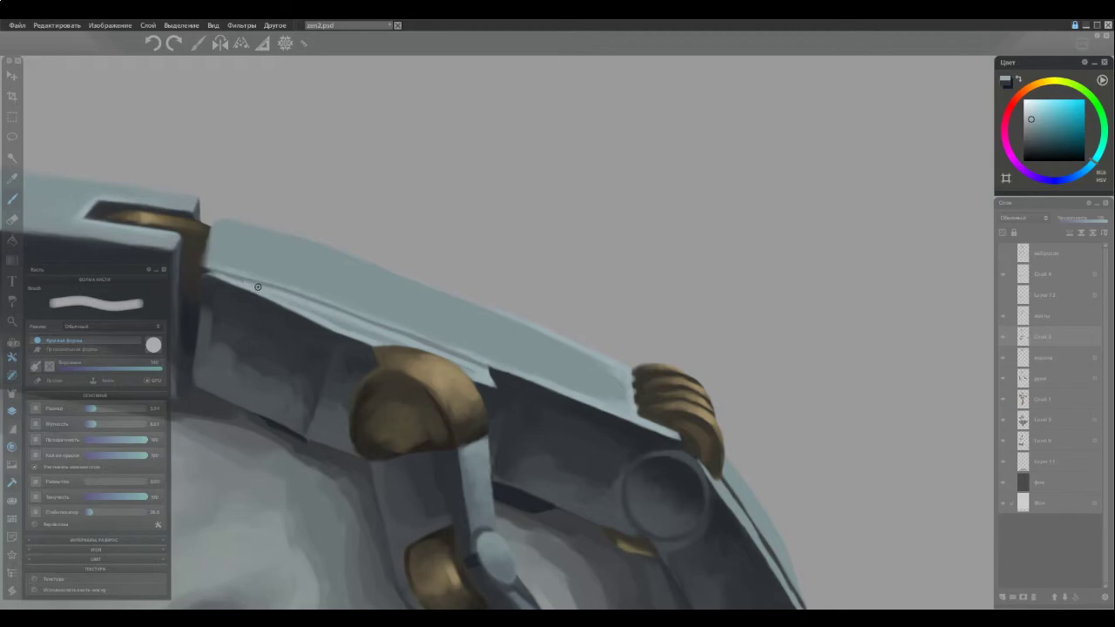
left_click(366, 338, "alt")
left_click(378, 340, "alt")
scroll(378, 340, "down", 5)
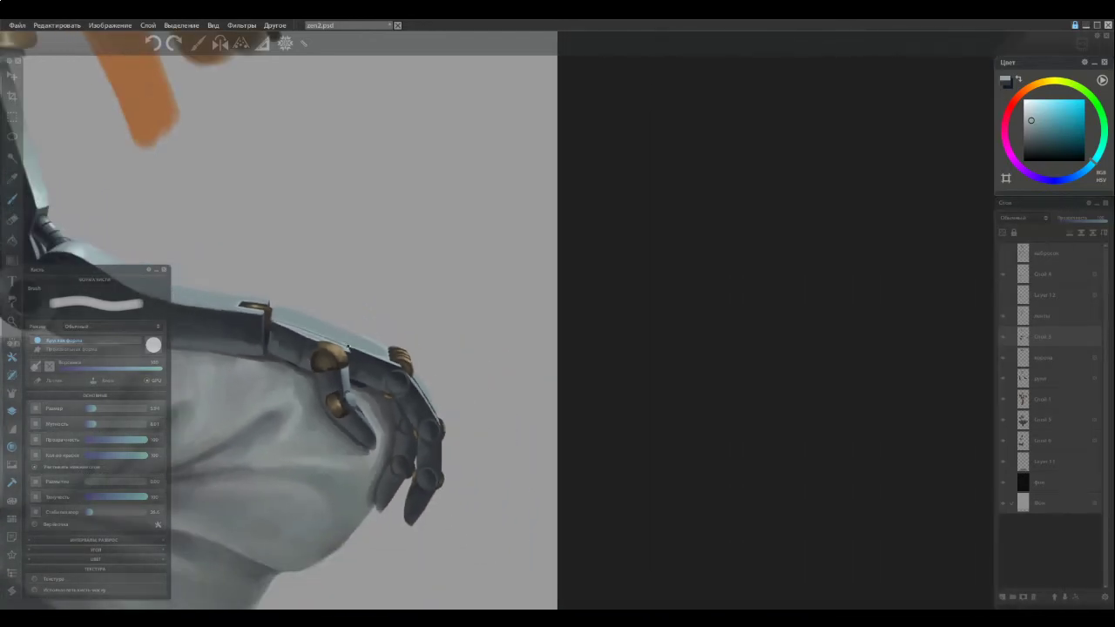
Touch up the pointed end of the front finger's pale plate at the middle joint with sampled dark and pale blue-greys
scroll(415, 393, "up", 5)
left_click(358, 303, "alt")
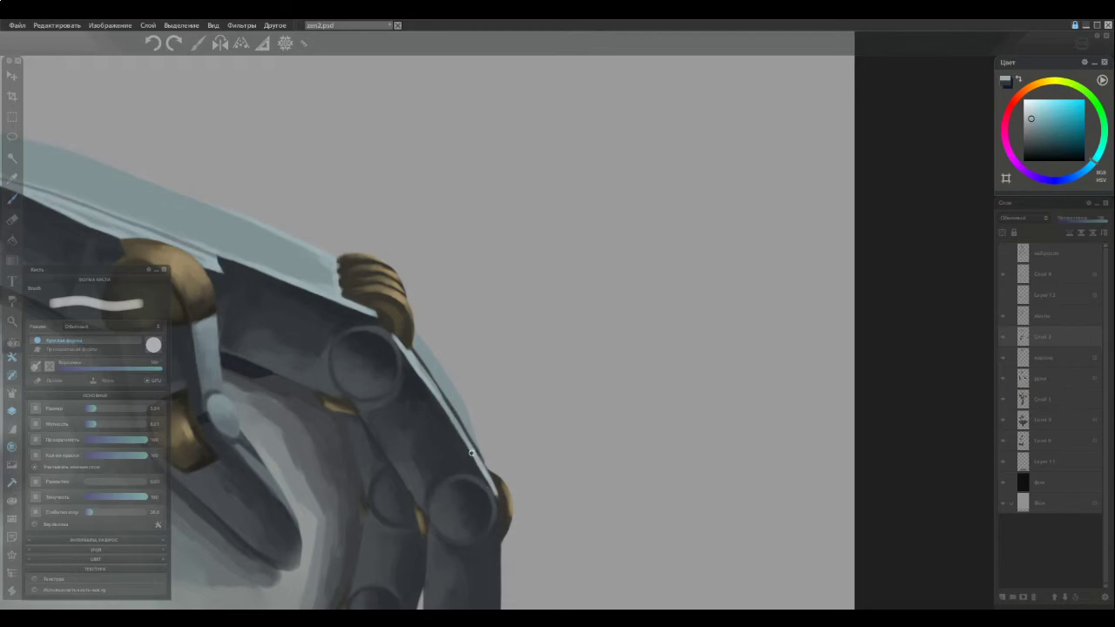
left_click(485, 475, "ctrl")
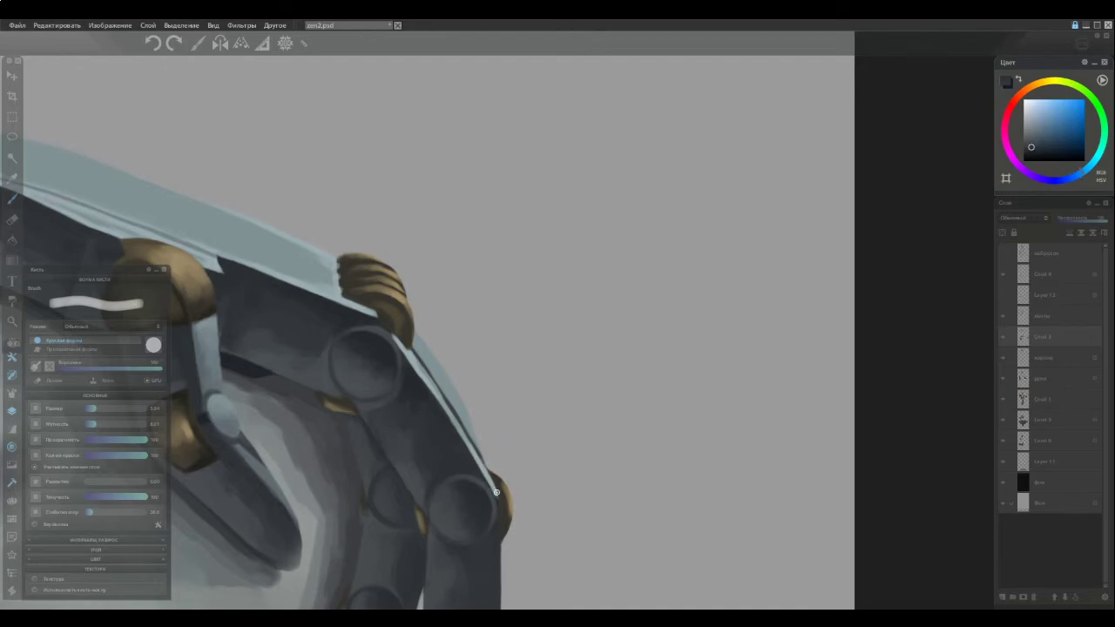
left_click(475, 442, "ctrl")
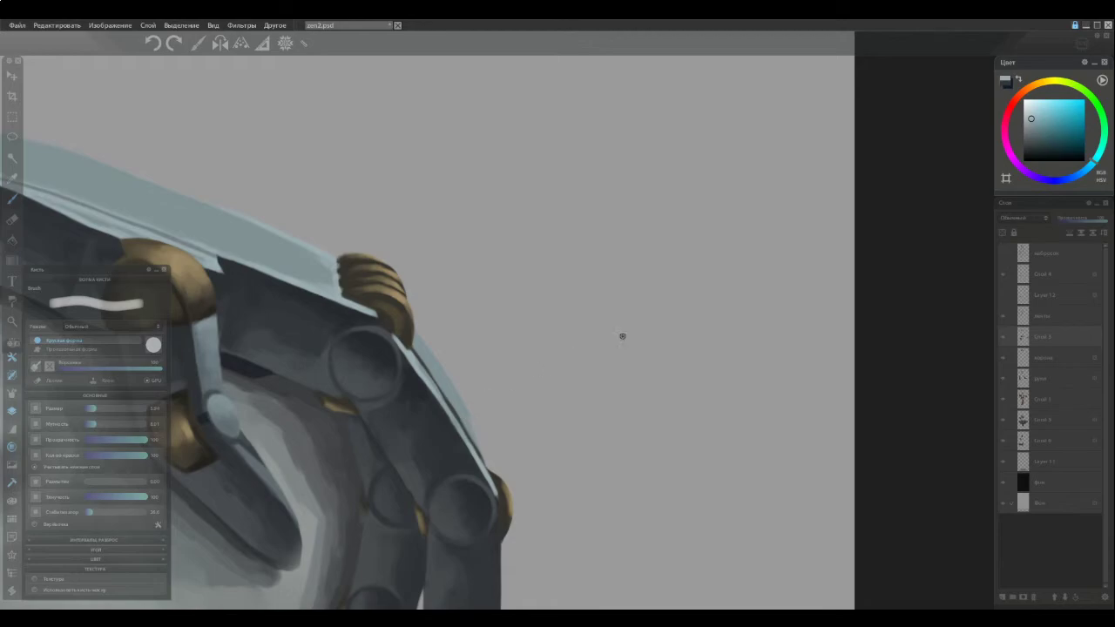
Lock the layer's transparency and paint thin dark lengthwise grooves on the finger plate below the bronze knuckle, undoing a misplaced stroke
left_click(1004, 234)
left_click(417, 345, "ctrl")
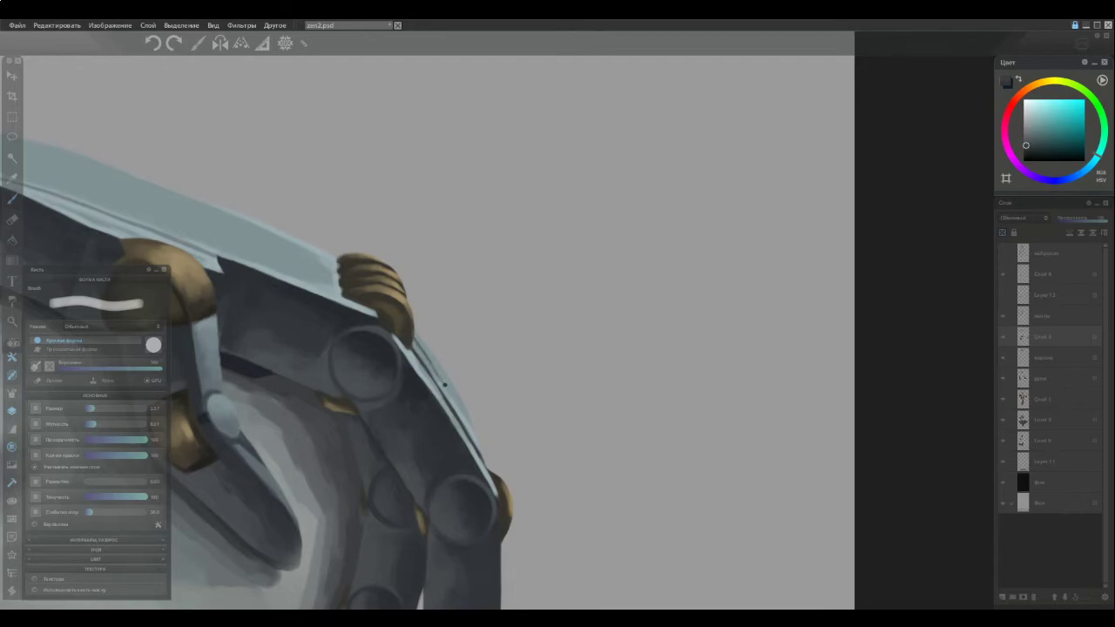
key("ctrl+z")
left_click(434, 375, "ctrl")
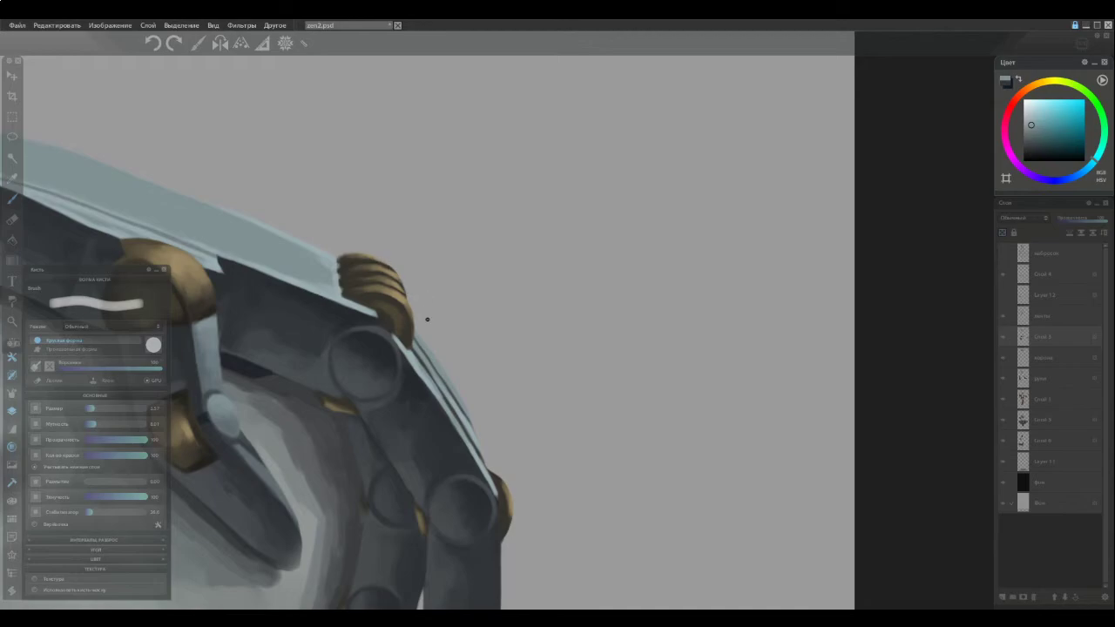
Retouch the finger plate's outer edge below the bronze knuckle with sampled bronze and pale blue, and save the file
key("e")
left_click_drag(467, 356, 436, 319)
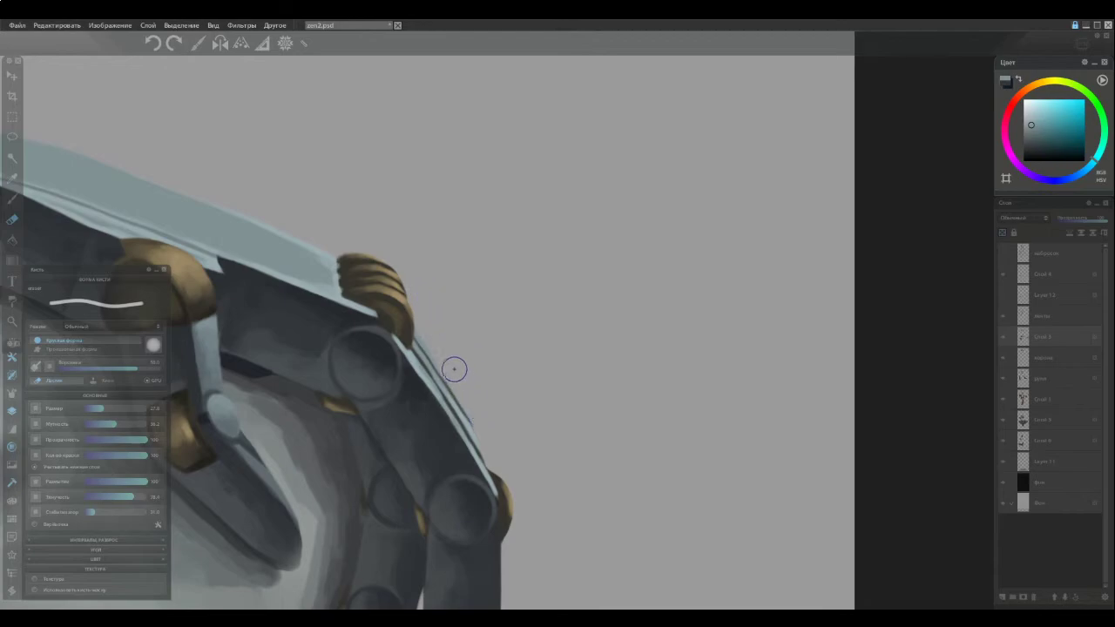
key("e")
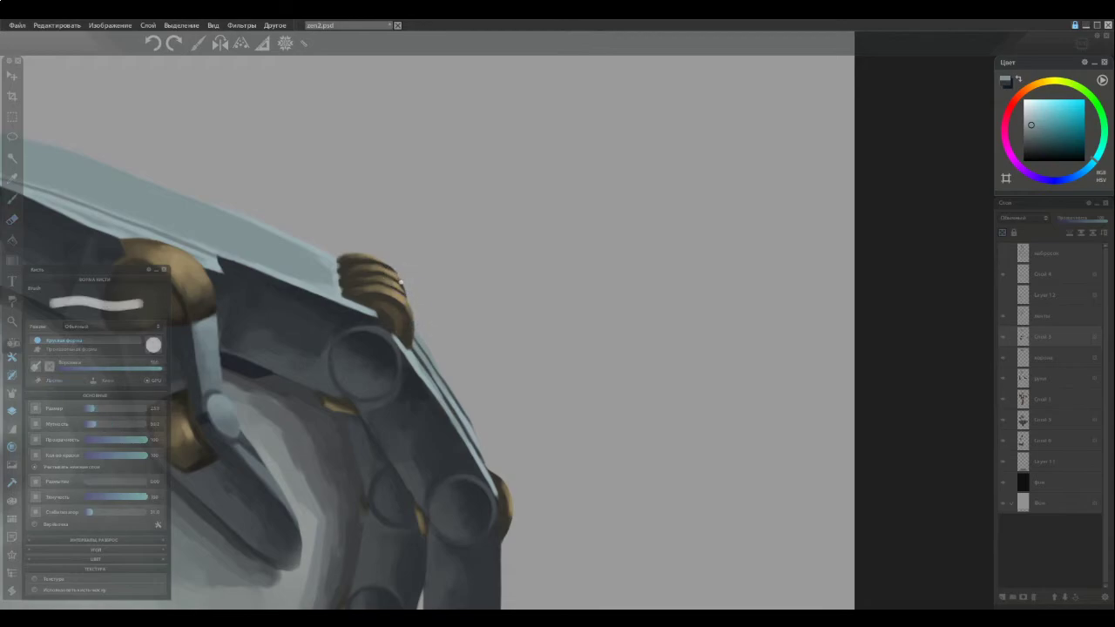
left_click(419, 341, "alt")
left_click(412, 325, "alt")
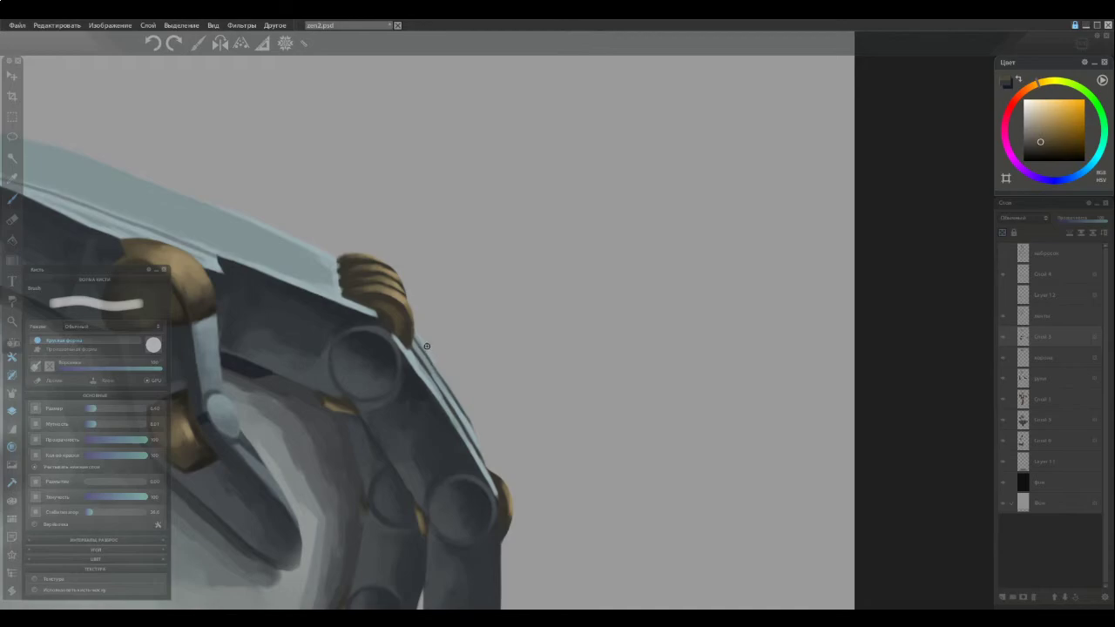
left_click(436, 379, "ctrl")
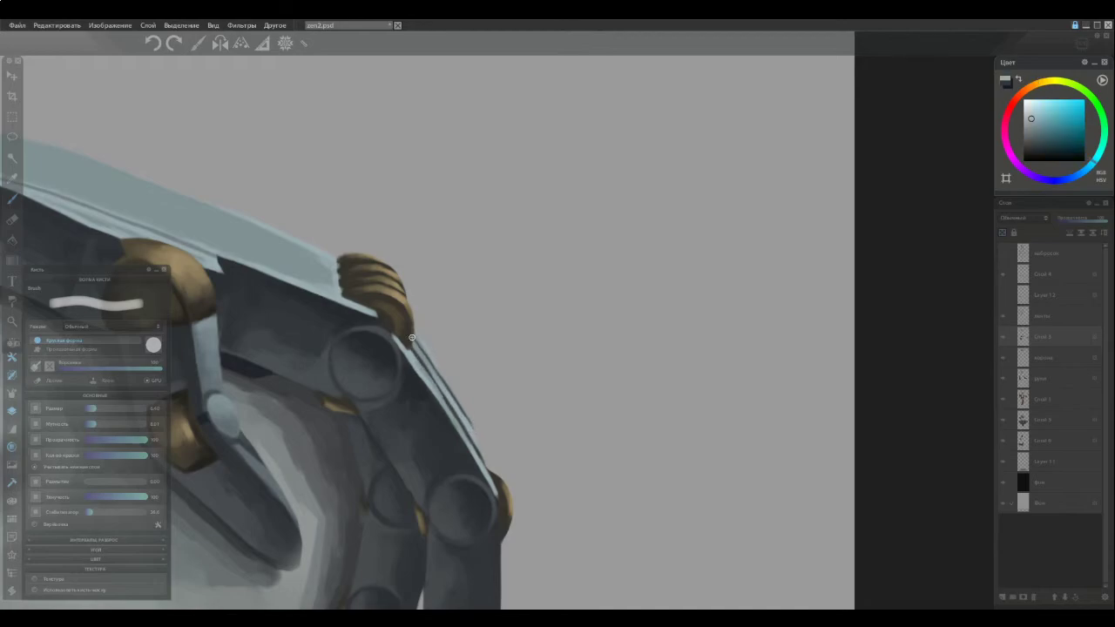
left_click_drag(416, 348, 433, 375)
key("ctrl+s")
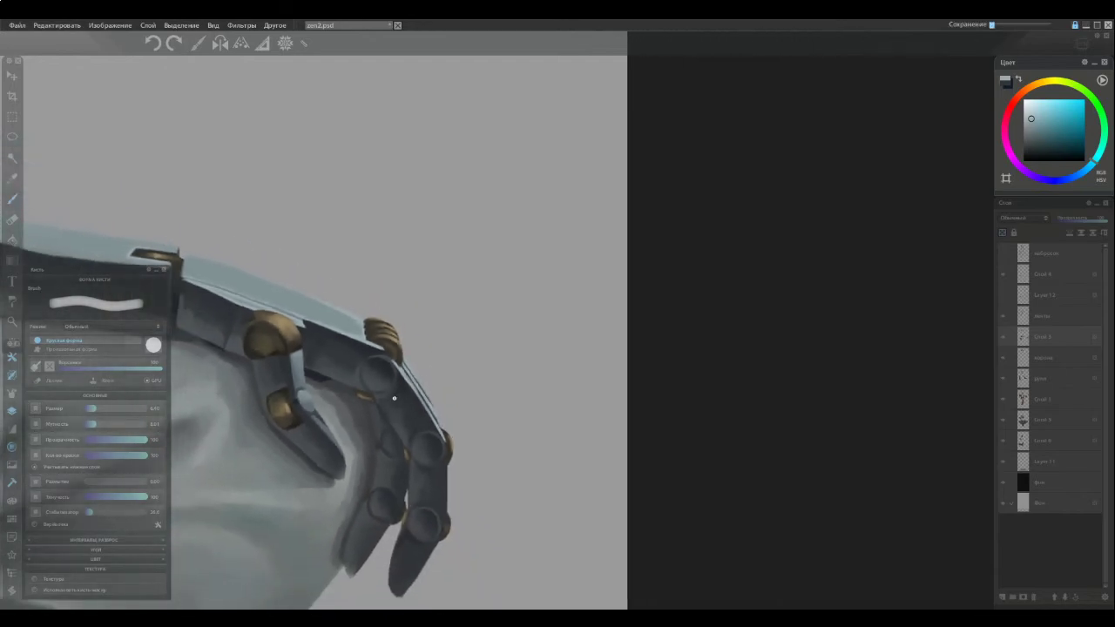
Erase the outer grooved part of the finger plate between the bronze knuckle and the middle joint with a small eraser
scroll(374, 414, "down", 4)
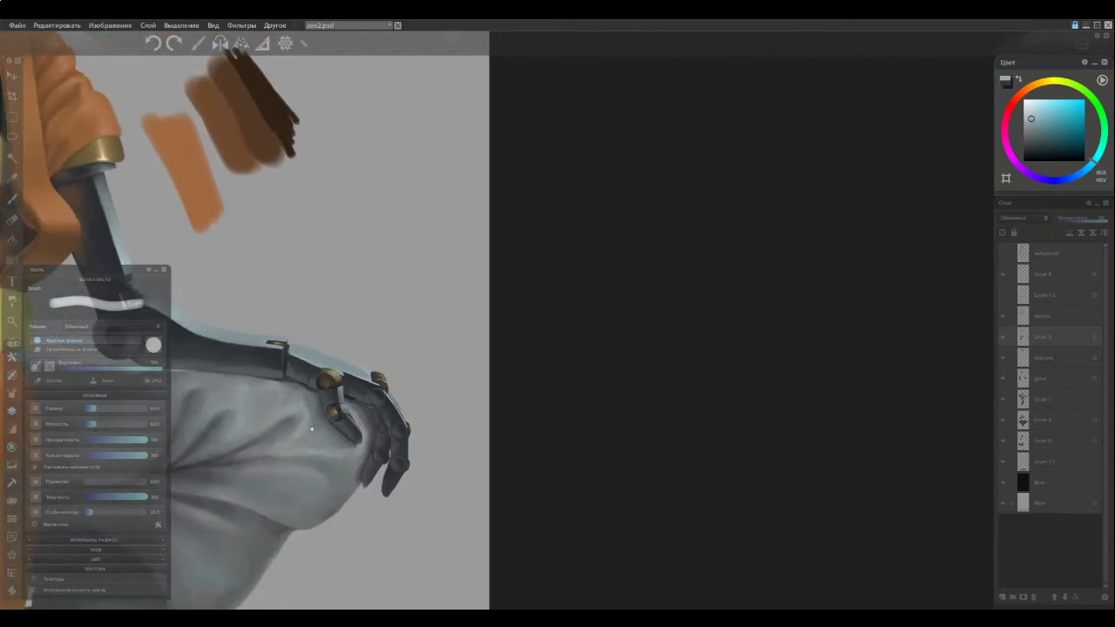
mouse_move(317, 424)
left_mouse_down()
mouse_move(461, 377)
mouse_move(406, 398)
left_mouse_up()
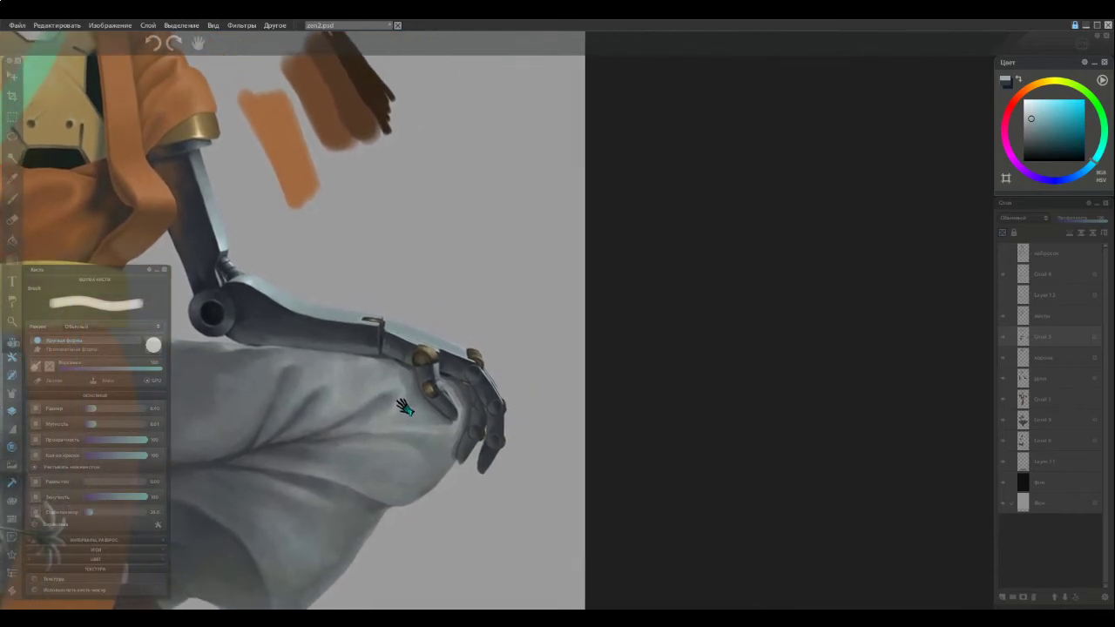
scroll(493, 416, "up", 5)
scroll(493, 417, "up", 1)
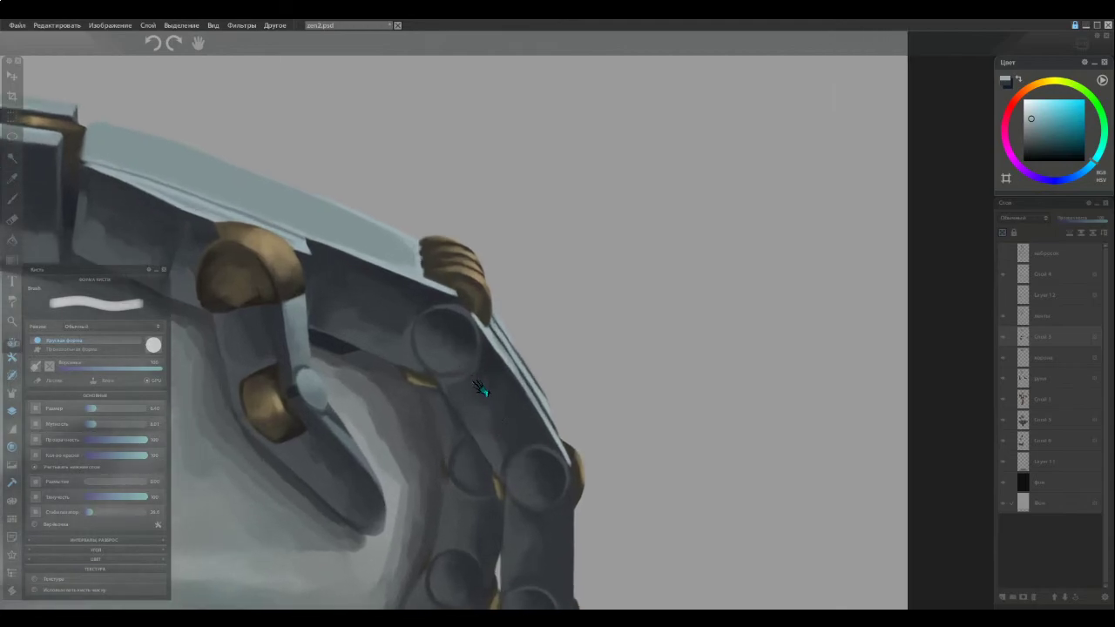
key("e")
mouse_move(577, 411)
left_mouse_down()
mouse_move(542, 385)
mouse_move(565, 424)
mouse_move(520, 354)
mouse_move(565, 426)
left_mouse_up()
left_click_drag(518, 342, 500, 325)
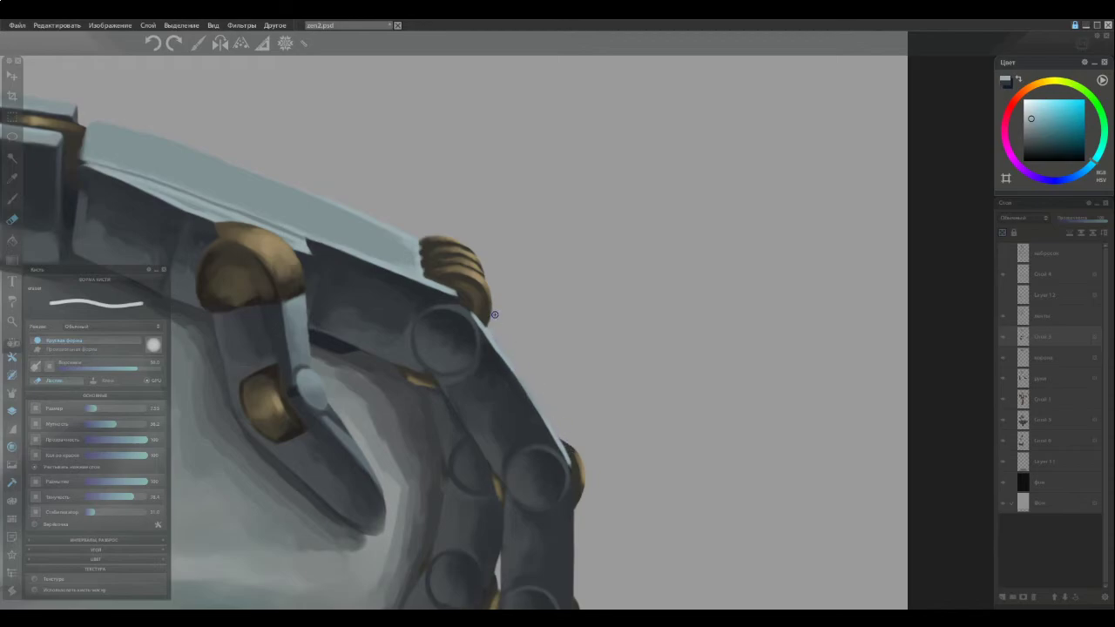
key("b")
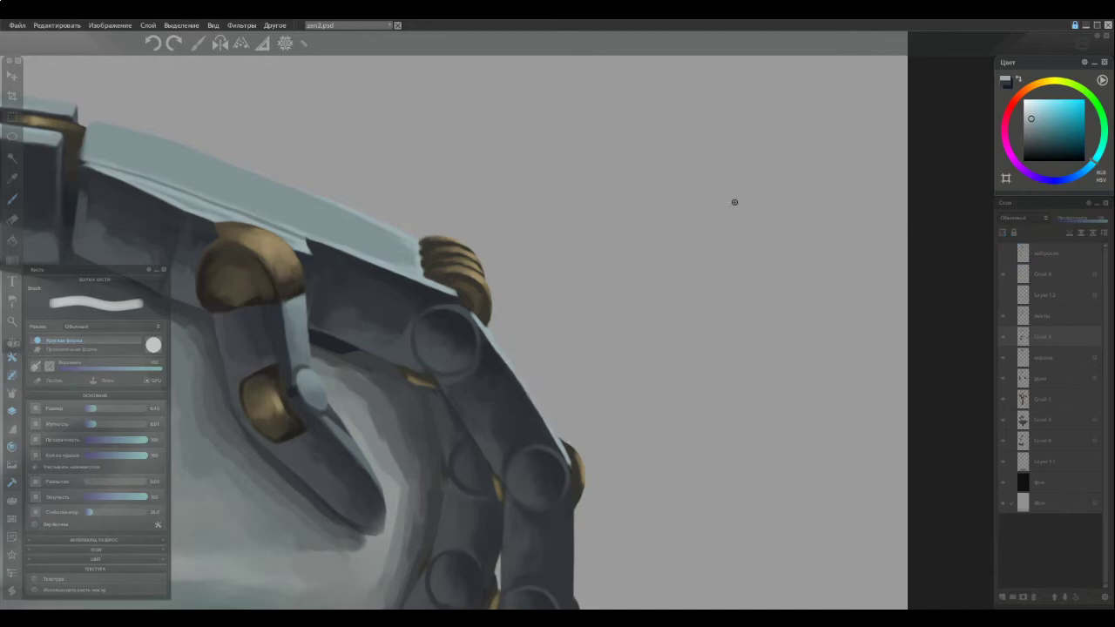
Repaint the finger's narrow pale edge and its dark inner border down to the middle joint, with the layer's transparency unlocked
left_click_drag(501, 350, 547, 427)
left_click_drag(527, 389, 553, 435)
left_click(546, 436, "ctrl")
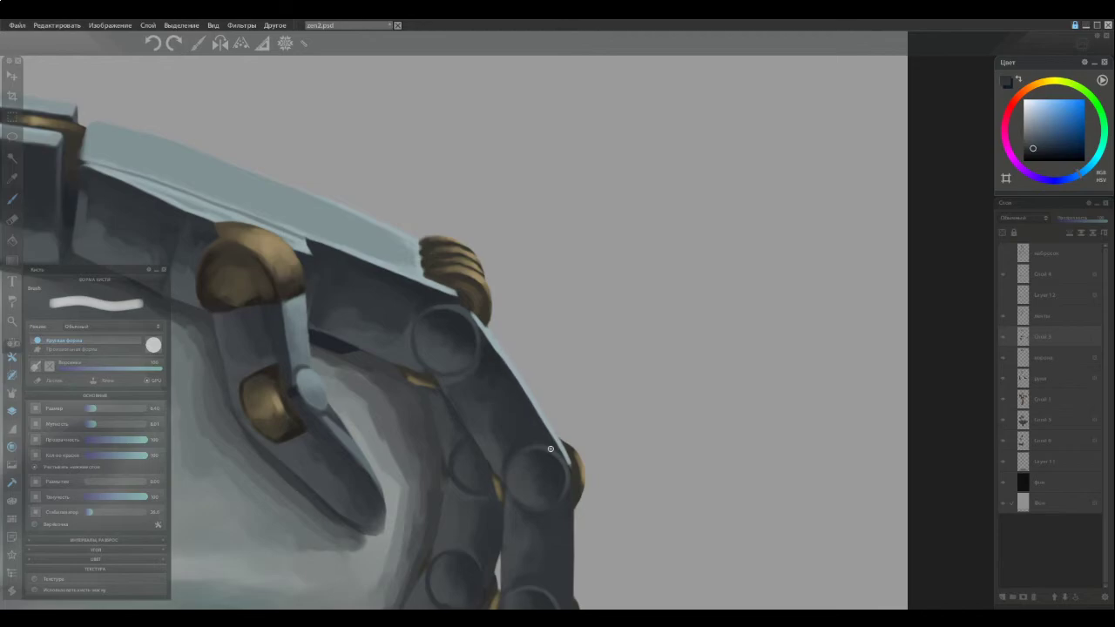
left_click(487, 340, "alt")
scroll(317, 296, "down", 6)
key("space")
left_click_drag(261, 326, 716, 340)
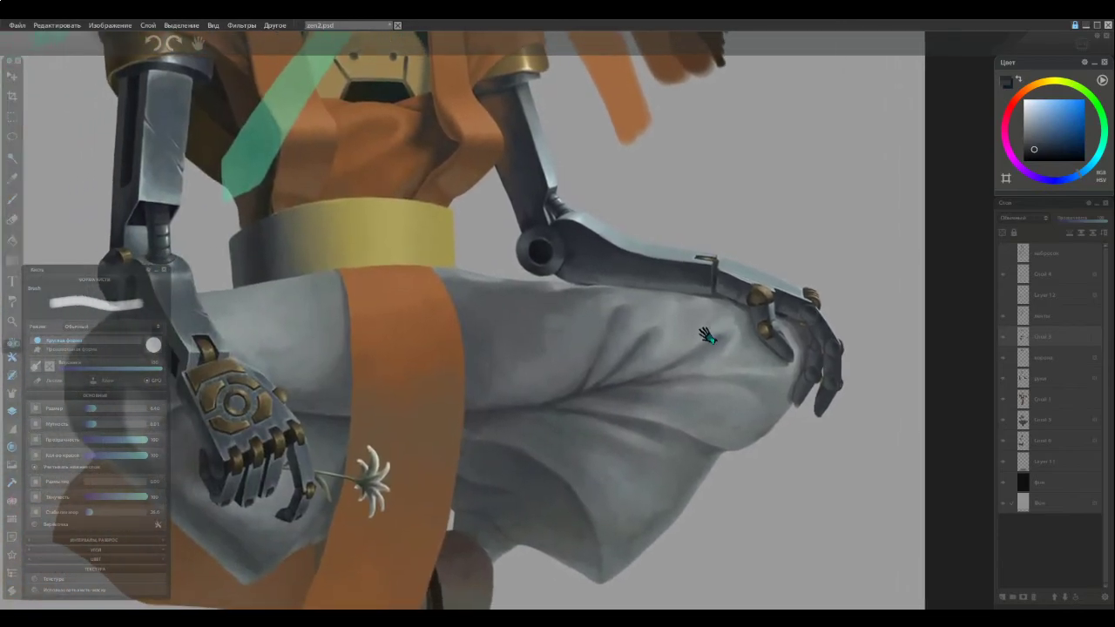
Save the file, check the current layer by switching its visibility off and on, and activate the second layer in the stack
key("ctrl+s")
left_click(1042, 361)
left_click(1003, 339)
left_click(1003, 339)
left_click(1004, 340)
left_click(1005, 339)
left_click(1009, 288)
left_click(1010, 281)
Sample dark bronze from the flower-holding hand and paint an L-shaped line at the wrist end of the other hand's back plate
key("b")
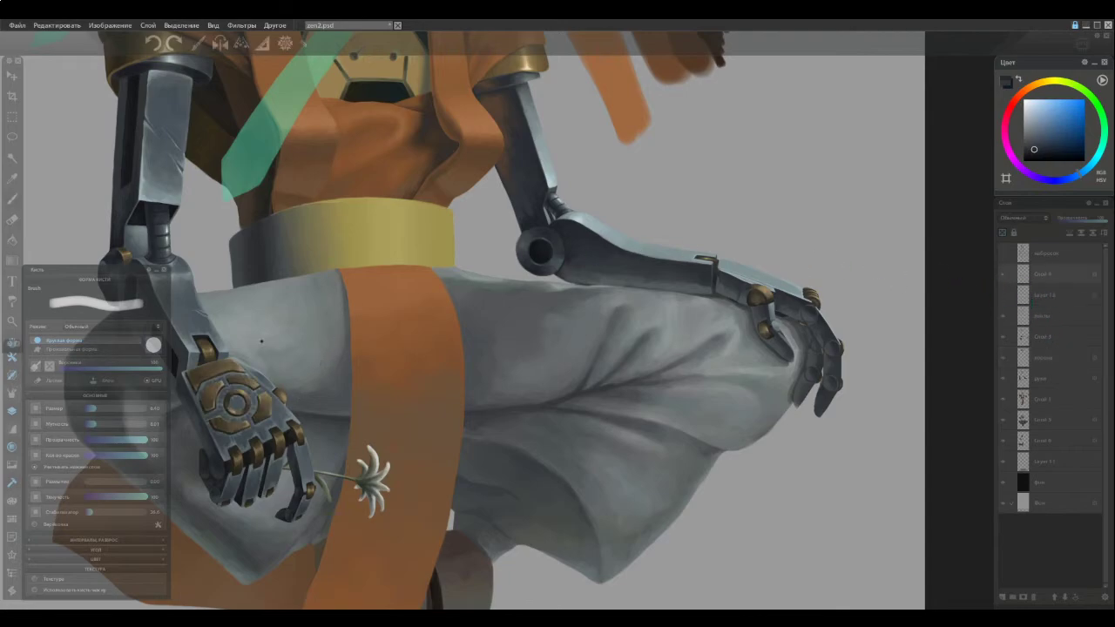
left_click(259, 409, "alt")
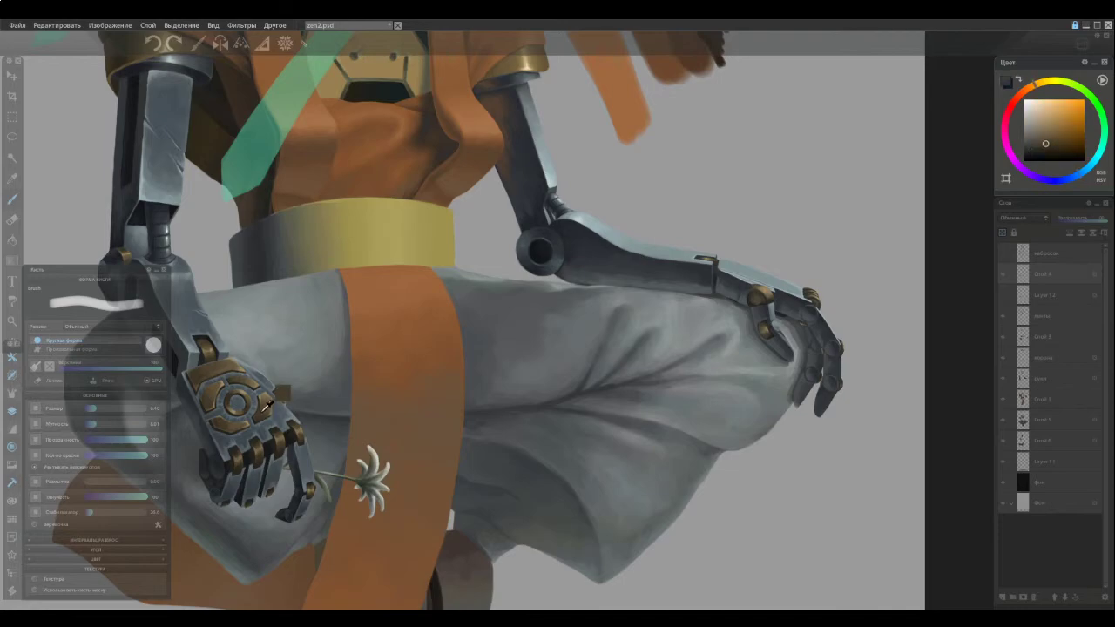
left_click(268, 404, "alt")
scroll(786, 274, "up", 5)
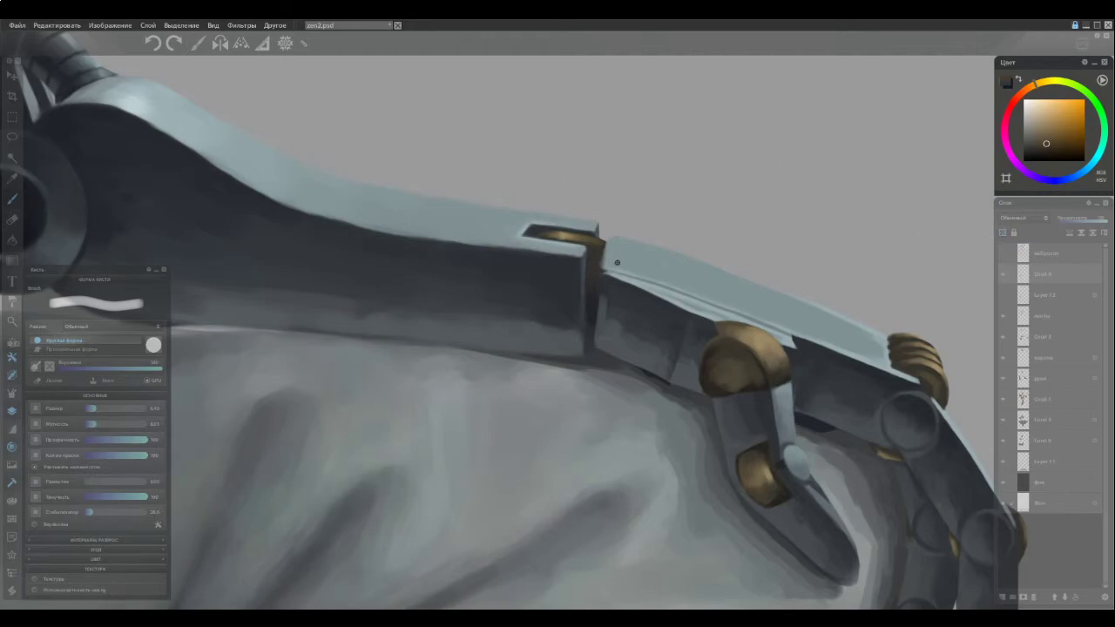
mouse_move(613, 263)
left_mouse_down()
mouse_move(685, 285)
mouse_move(650, 273)
mouse_move(687, 286)
left_mouse_up()
scroll(488, 323, "down", 7)
left_click_drag(361, 347, 718, 218)
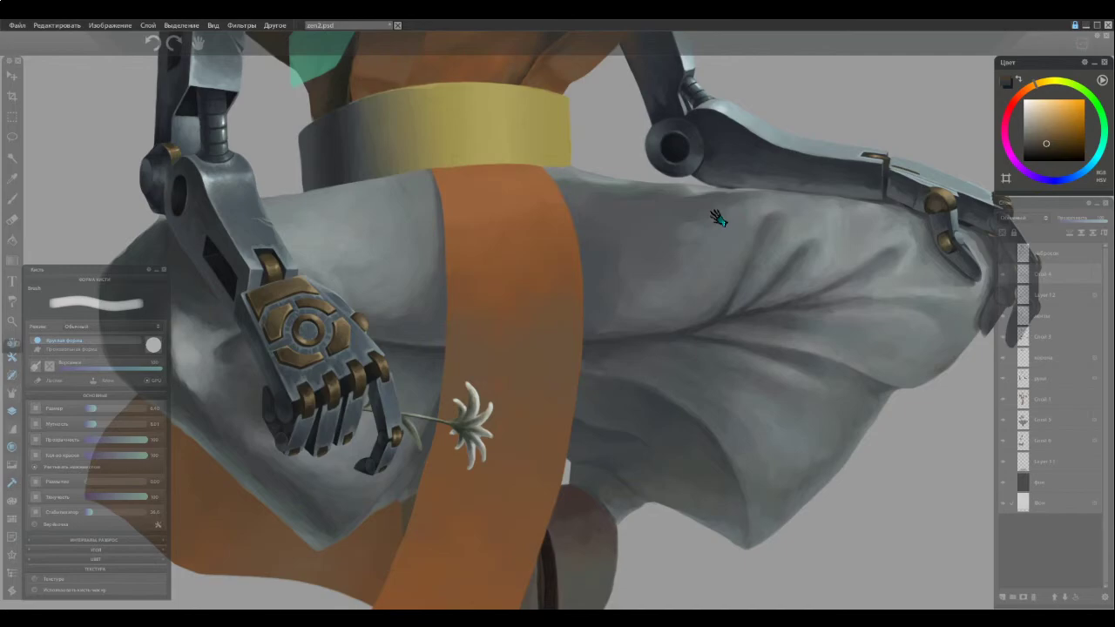
left_click_drag(719, 219, 610, 285)
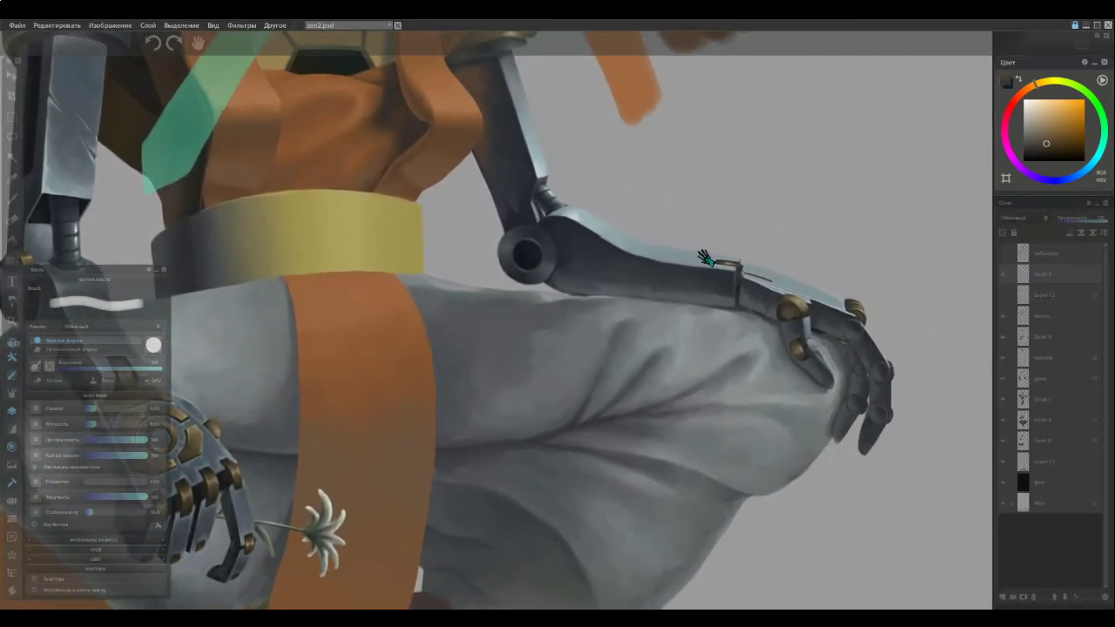
scroll(730, 254, "up", 6)
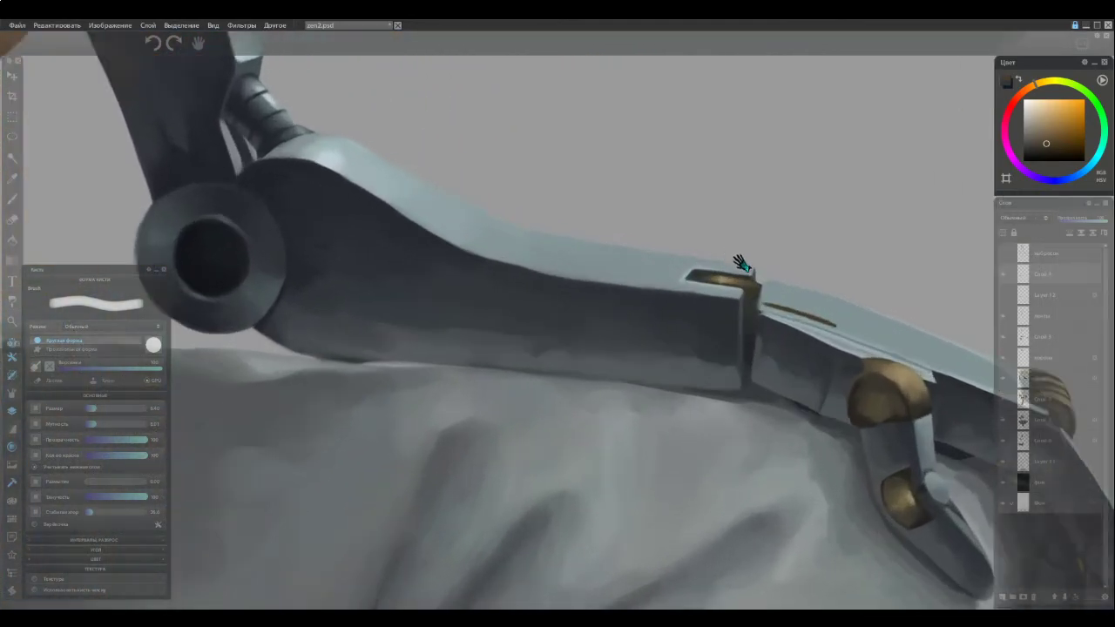
left_click_drag(768, 306, 772, 282)
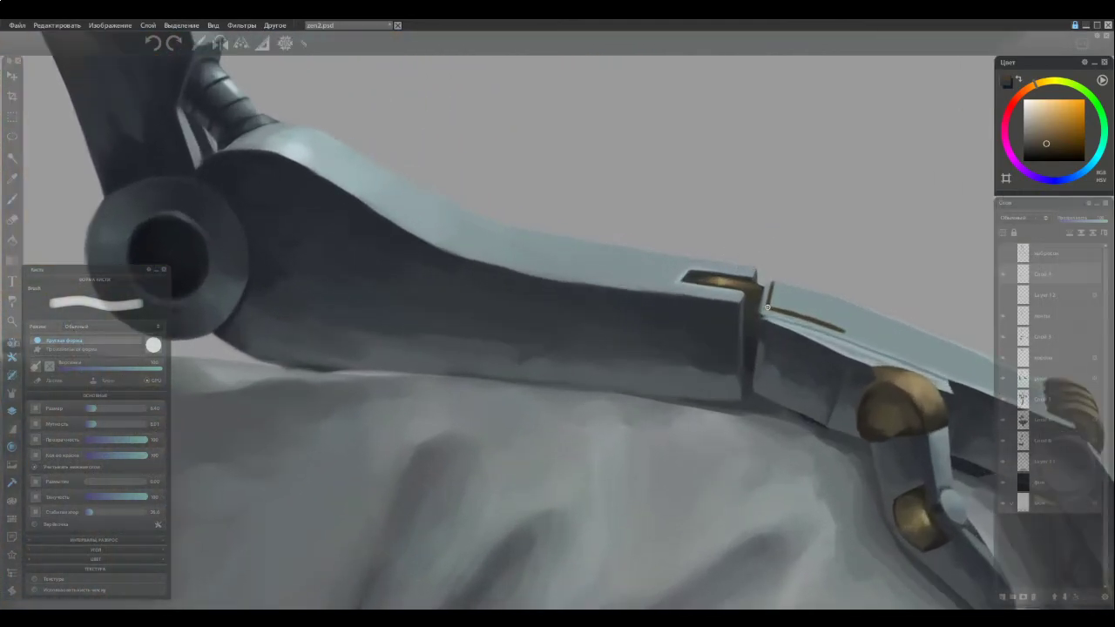
Outline the rest of the small bronze panel near the wrist with an upper edge and a V-notched end, undoing misplaced strokes
left_click_drag(683, 263, 319, 219)
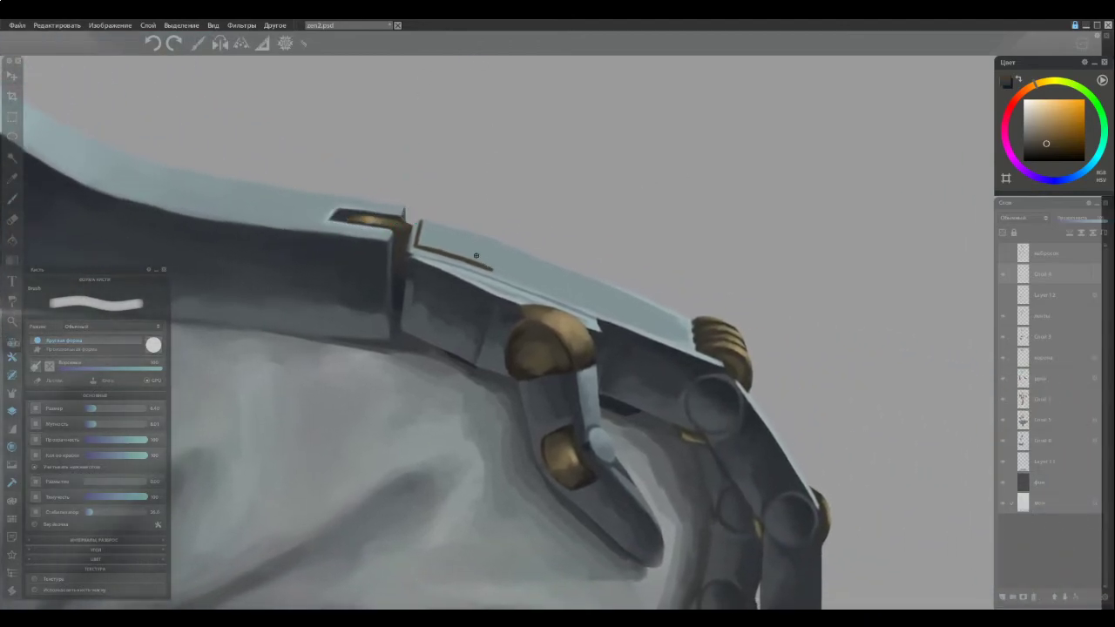
left_click_drag(468, 254, 488, 267)
left_click_drag(472, 236, 470, 245)
left_click_drag(421, 221, 501, 240)
key("ctrl+z")
left_click_drag(496, 240, 474, 239)
key("ctrl+z")
left_click_drag(422, 218, 485, 236)
left_click_drag(473, 240, 500, 245)
left_click_drag(490, 263, 481, 258)
Start a second bronze panel outline beyond the notch, with a short diagonal running into a line along the plate's lower edge
scroll(427, 274, "down", 5)
mouse_move(332, 340)
left_mouse_down()
mouse_move(800, 230)
mouse_move(704, 241)
mouse_move(639, 232)
mouse_move(714, 224)
mouse_move(703, 223)
mouse_move(374, 259)
left_mouse_up()
scroll(521, 222, "up", 5)
scroll(520, 225, "up", 2)
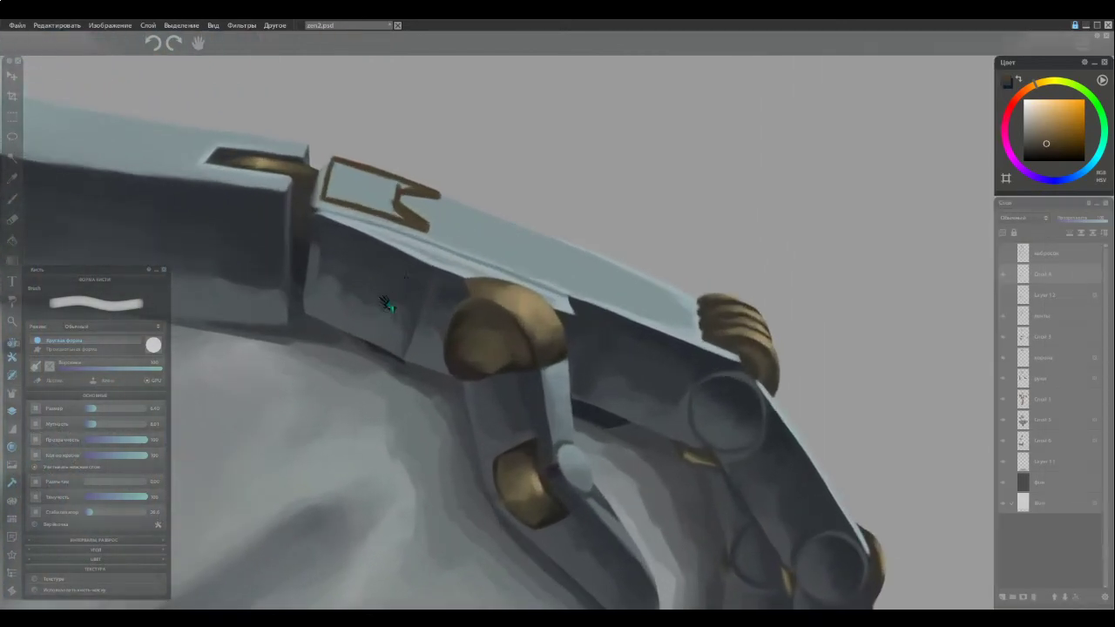
scroll(389, 352, "down", 2)
scroll(384, 359, "down", 4)
left_click_drag(337, 372, 407, 284)
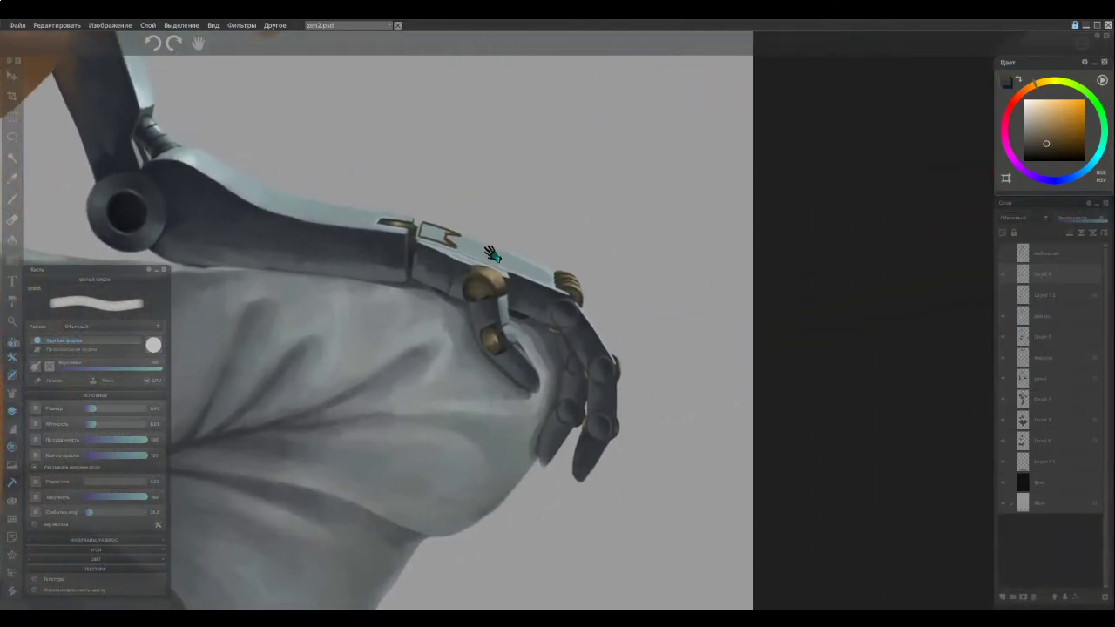
scroll(501, 270, "up", 5)
scroll(501, 270, "up", 2)
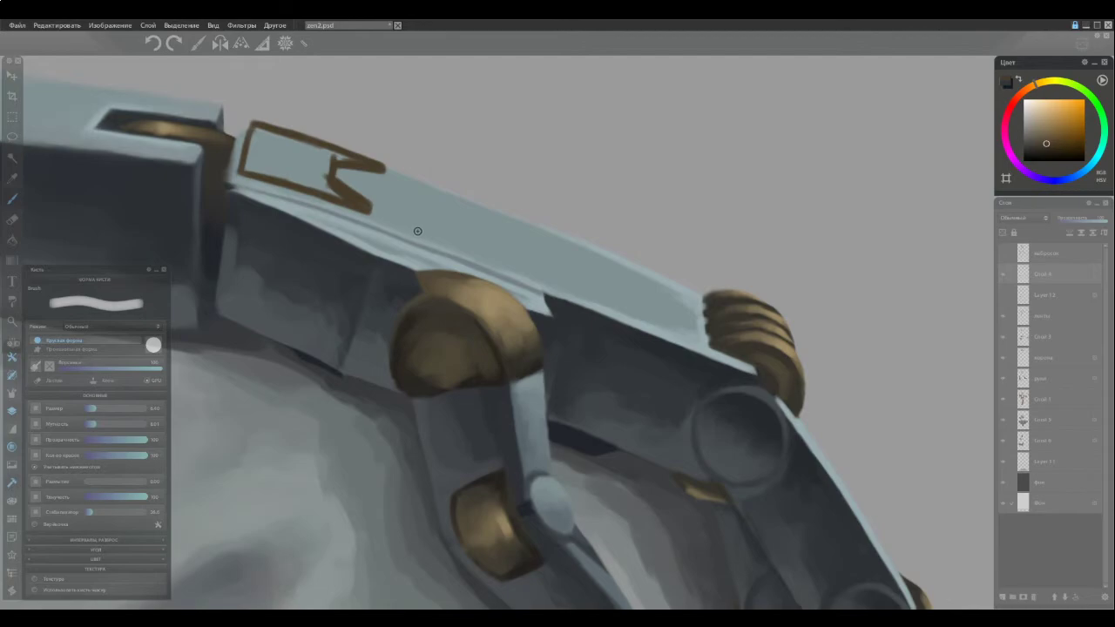
mouse_move(395, 209)
left_mouse_down()
mouse_move(415, 228)
mouse_move(396, 209)
mouse_move(419, 232)
mouse_move(406, 220)
mouse_move(525, 271)
left_mouse_up()
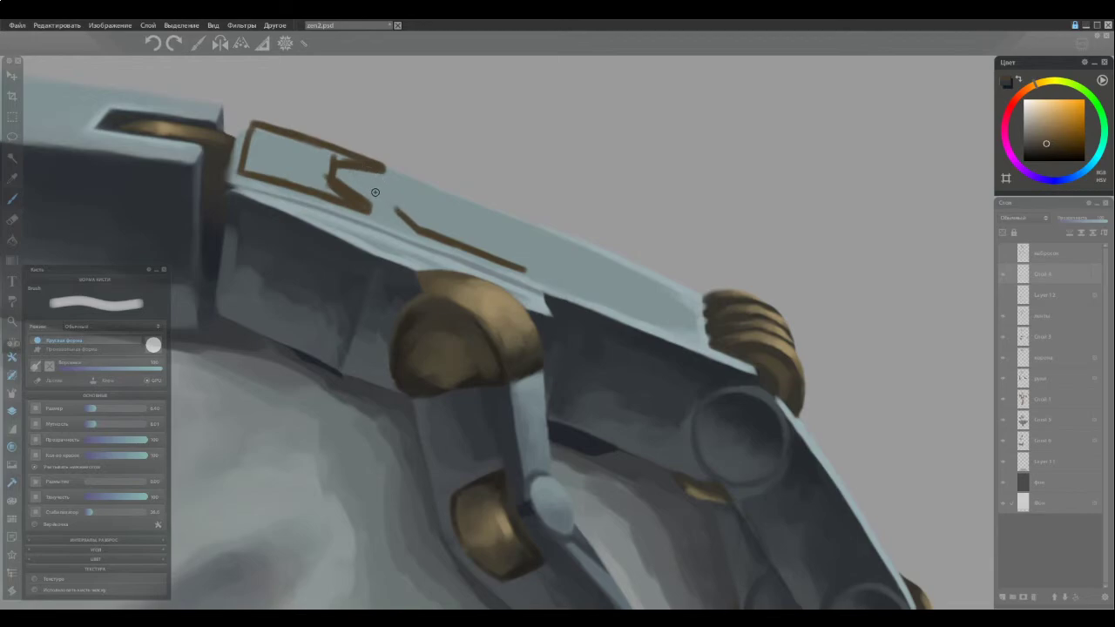
left_click_drag(374, 189, 386, 202)
Clean and thicken the second panel's diagonal with sampled colours, and paint a short bronze line across the first panel's notch
scroll(390, 301, "down", 5)
key("space")
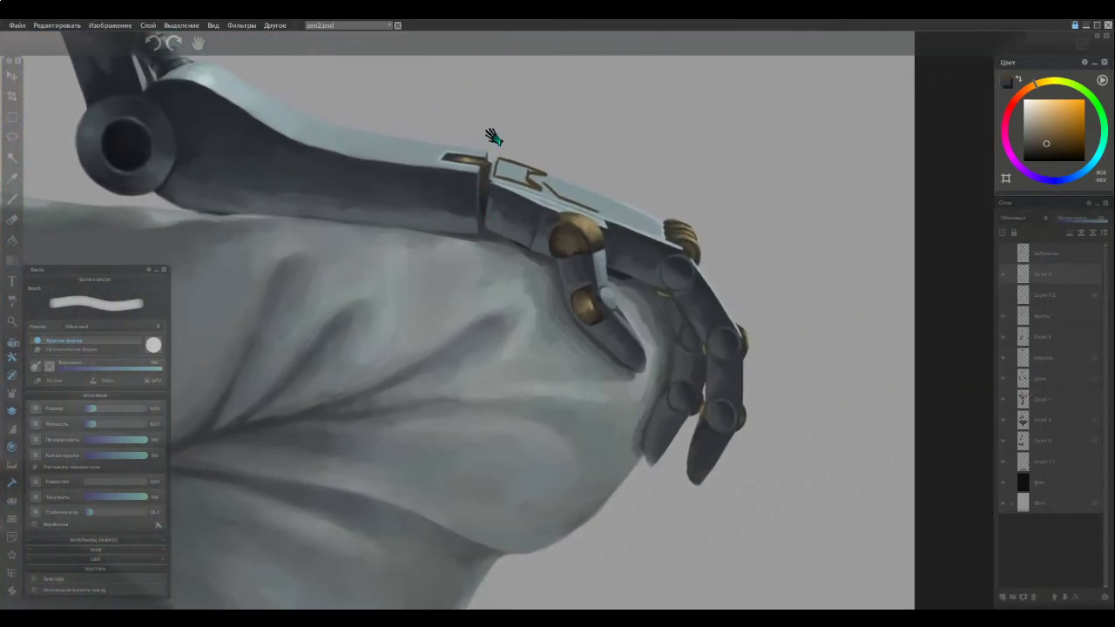
scroll(492, 137, "up", 5)
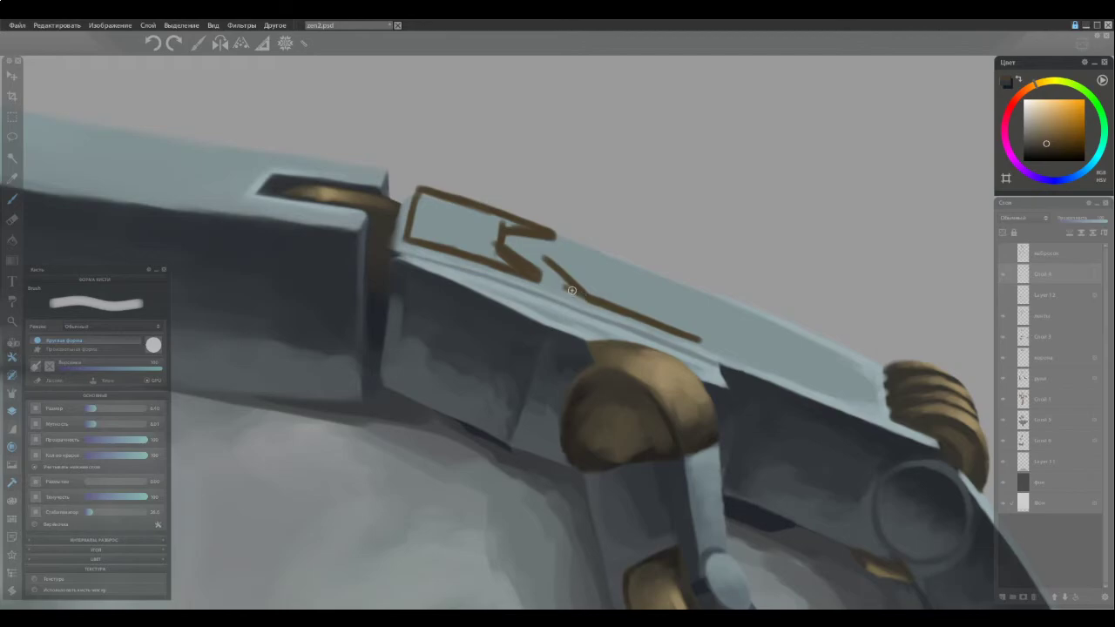
left_click(589, 305, "ctrl")
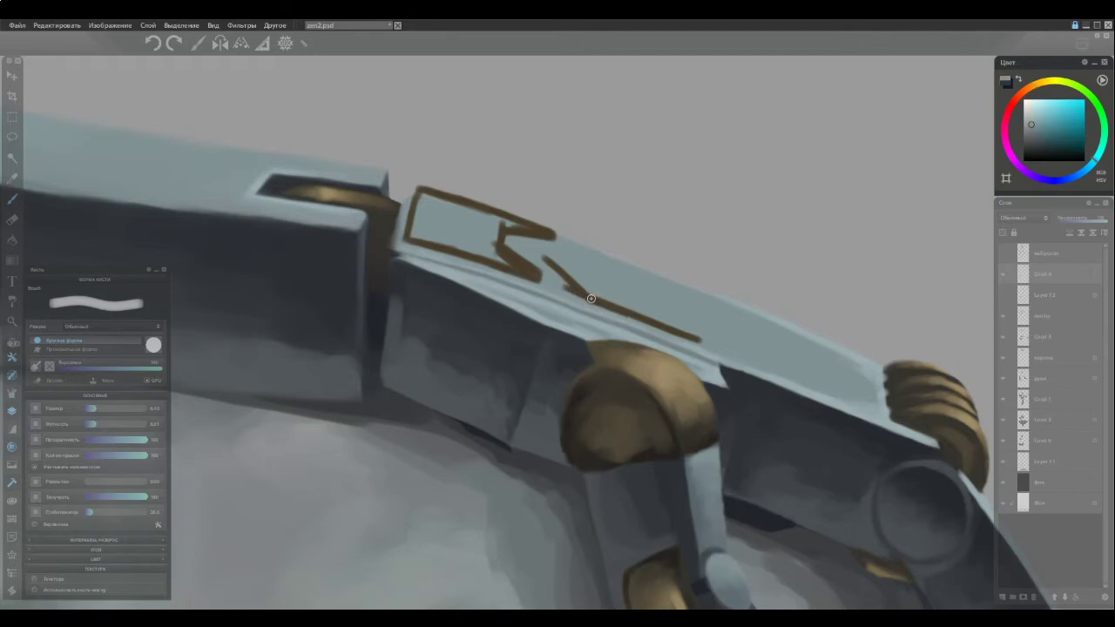
key("e")
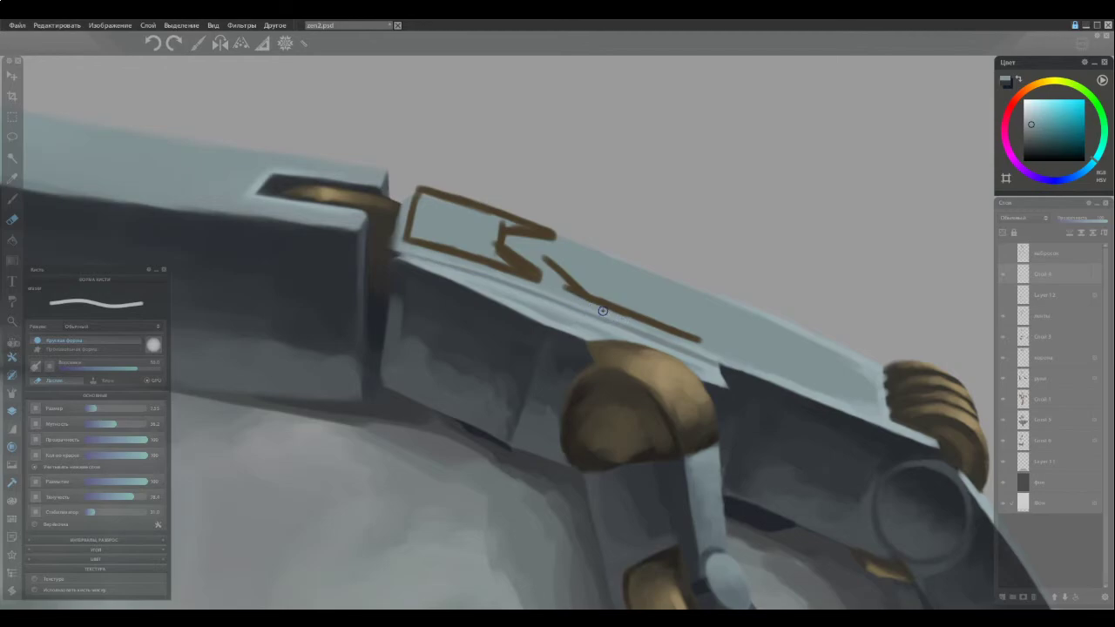
key("slash")
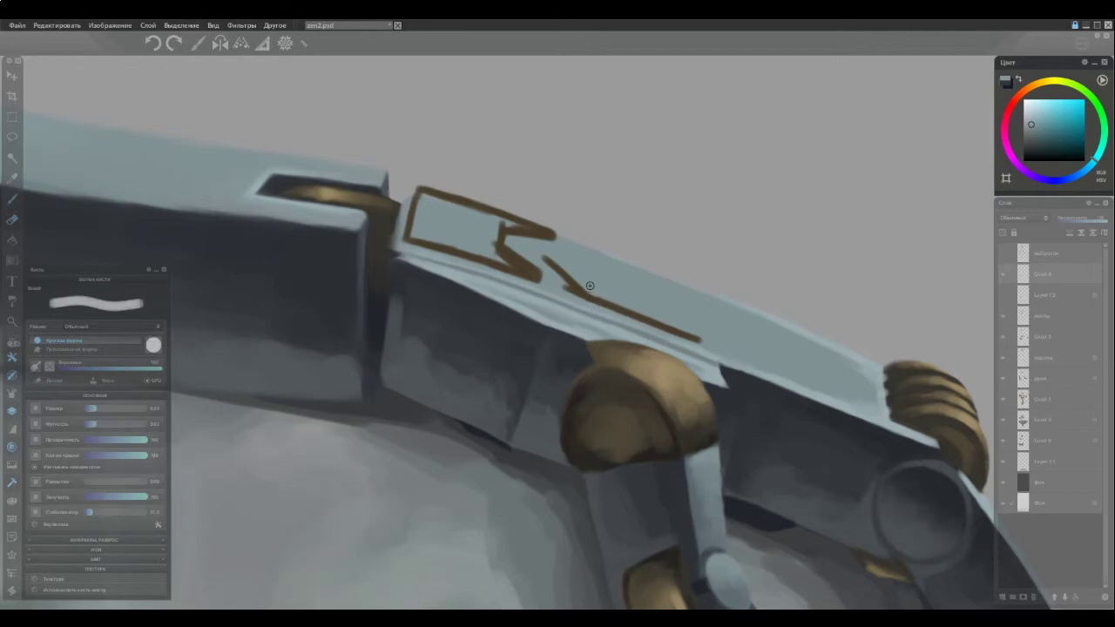
left_click(559, 270, "ctrl")
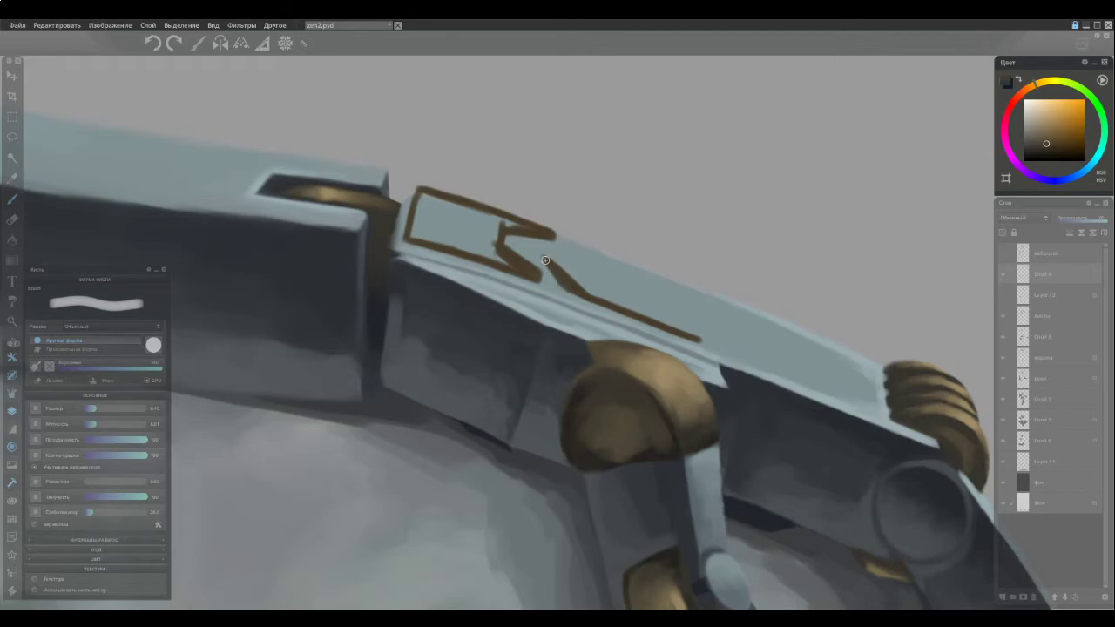
left_click_drag(561, 278, 545, 268)
left_click_drag(526, 236, 524, 258)
Extend the second panel's lower bronze line along the plate towards the knuckles, redoing a misplaced stroke
scroll(644, 341, "down", 5)
key("space")
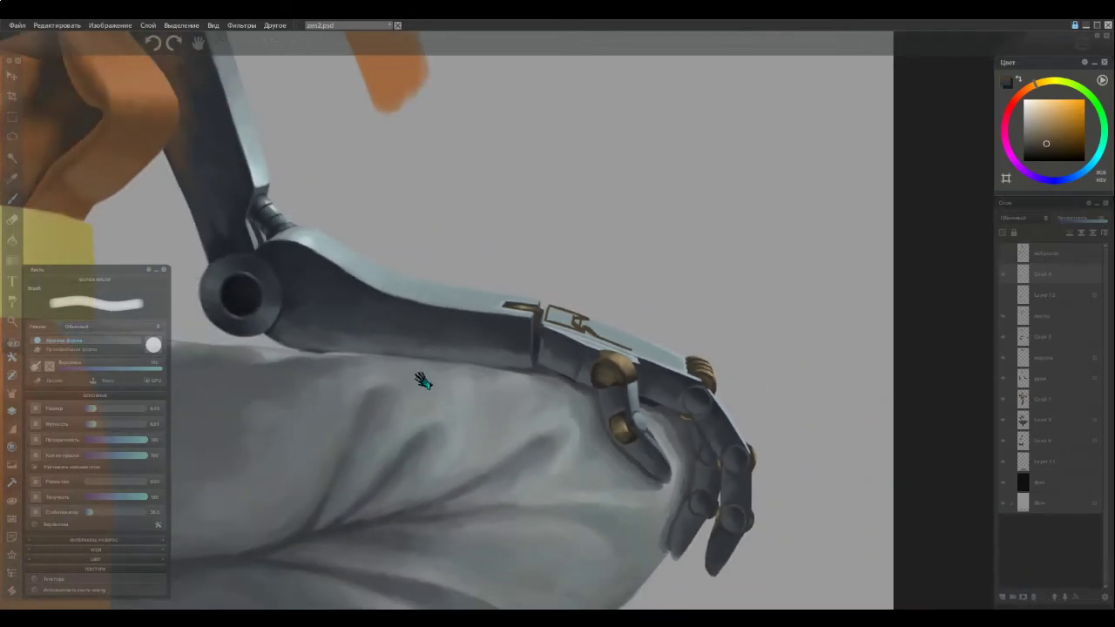
left_click_drag(356, 377, 349, 364)
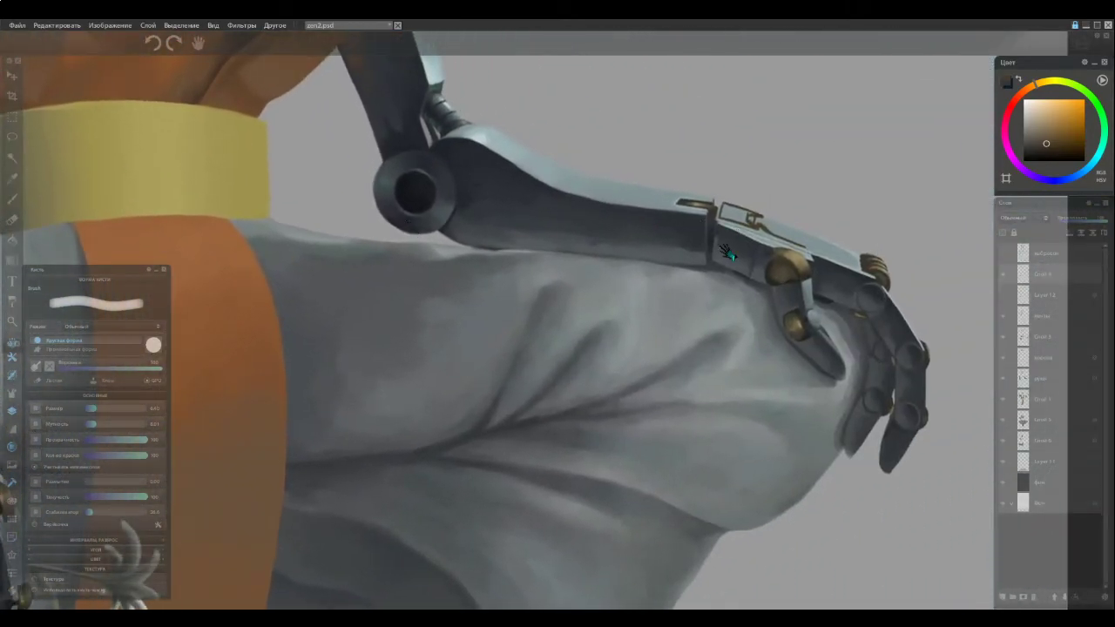
scroll(528, 237, "up", 3)
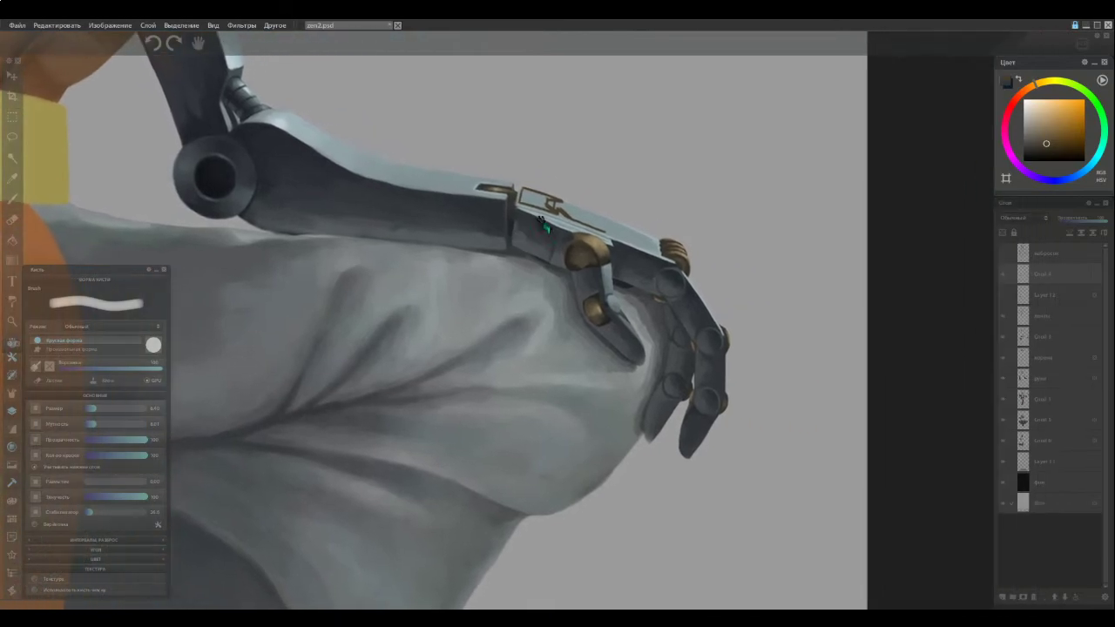
scroll(637, 217, "up", 3)
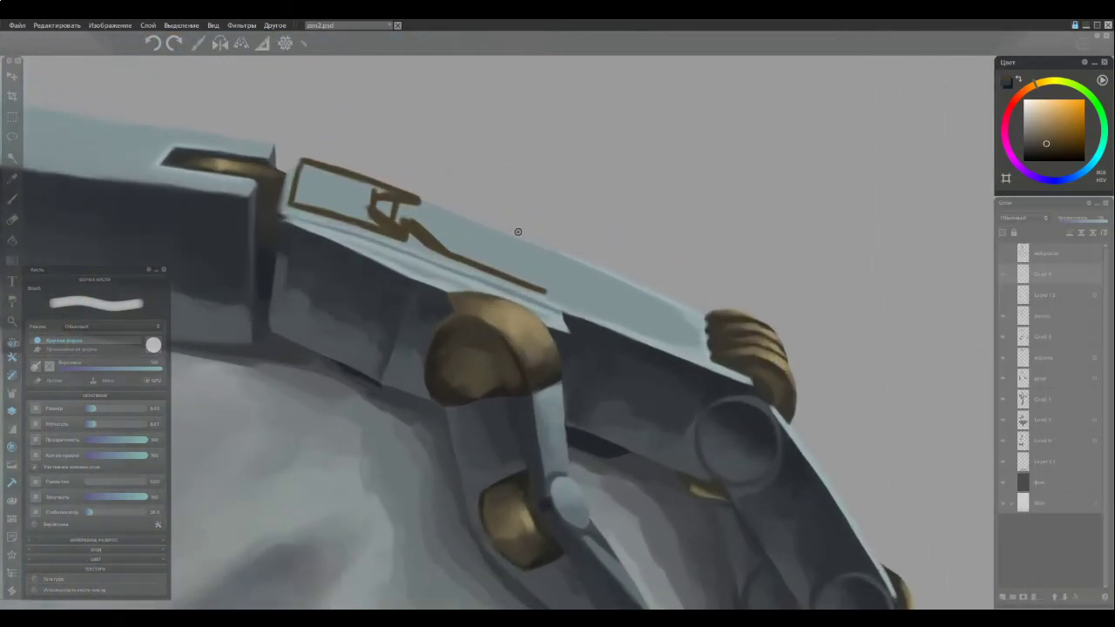
left_click_drag(557, 296, 605, 314)
key("ctrl+z")
left_click_drag(548, 292, 595, 311)
left_click_drag(592, 311, 655, 326)
key("e")
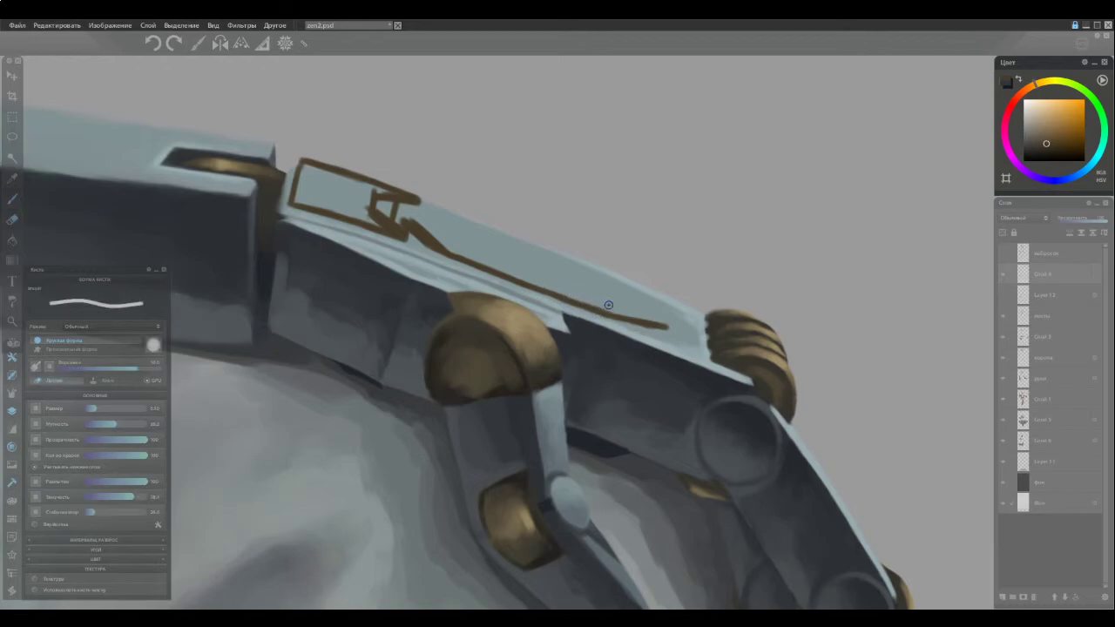
key("e")
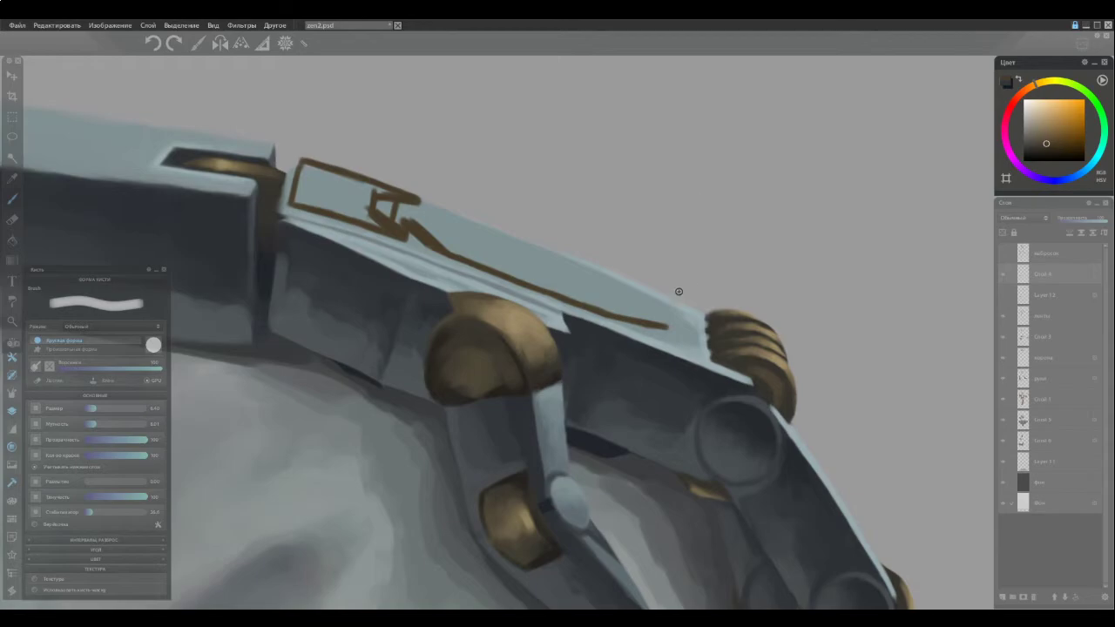
Paint the second panel's short end line and tapered upper corner beside the knuckles, undoing misplaced strokes
left_click_drag(668, 324, 675, 306)
mouse_move(668, 323)
left_mouse_down()
mouse_move(677, 301)
mouse_move(647, 284)
left_mouse_up()
key("ctrl+z")
key("ctrl+z")
key("ctrl+z")
key("ctrl+z")
mouse_move(669, 327)
left_mouse_down()
mouse_move(675, 305)
mouse_move(646, 286)
left_mouse_up()
key("ctrl+z")
key("ctrl+z")
left_click_drag(418, 198, 541, 243)
mouse_move(471, 218)
left_mouse_down()
mouse_move(635, 276)
mouse_move(597, 262)
mouse_move(634, 278)
left_mouse_up()
key("ctrl+z")
key("ctrl+z")
Adjust the brush stroke setting and paint the second panel's long bronze upper edge from the tapered corner back to the notch
left_click_drag(97, 423, 101, 425)
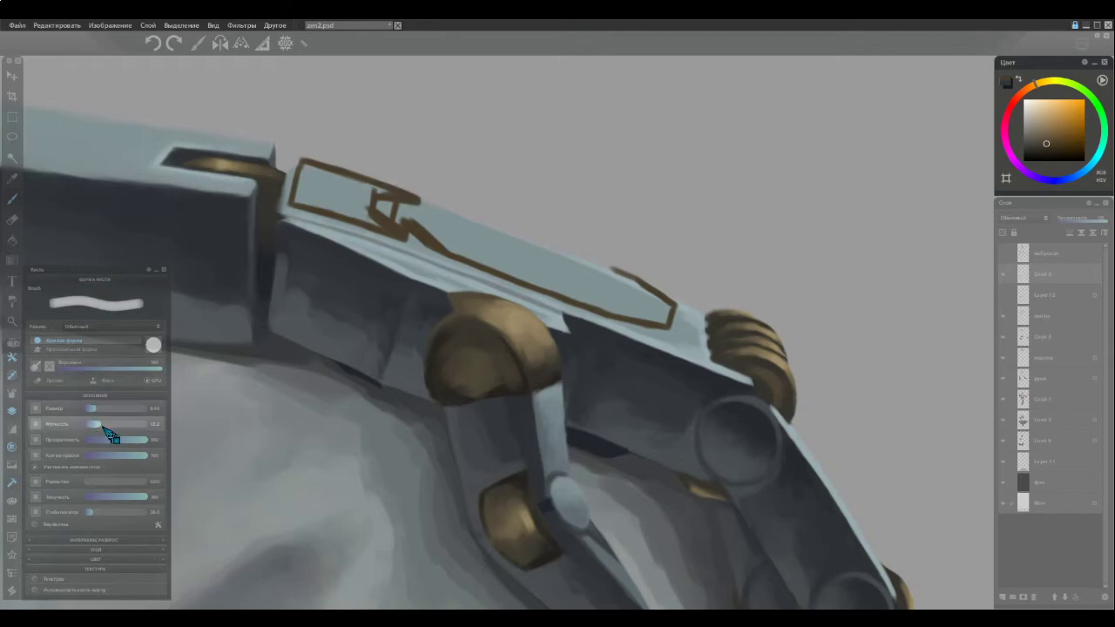
left_click(101, 426)
mouse_move(638, 282)
left_mouse_down()
mouse_move(593, 260)
mouse_move(659, 297)
left_mouse_up()
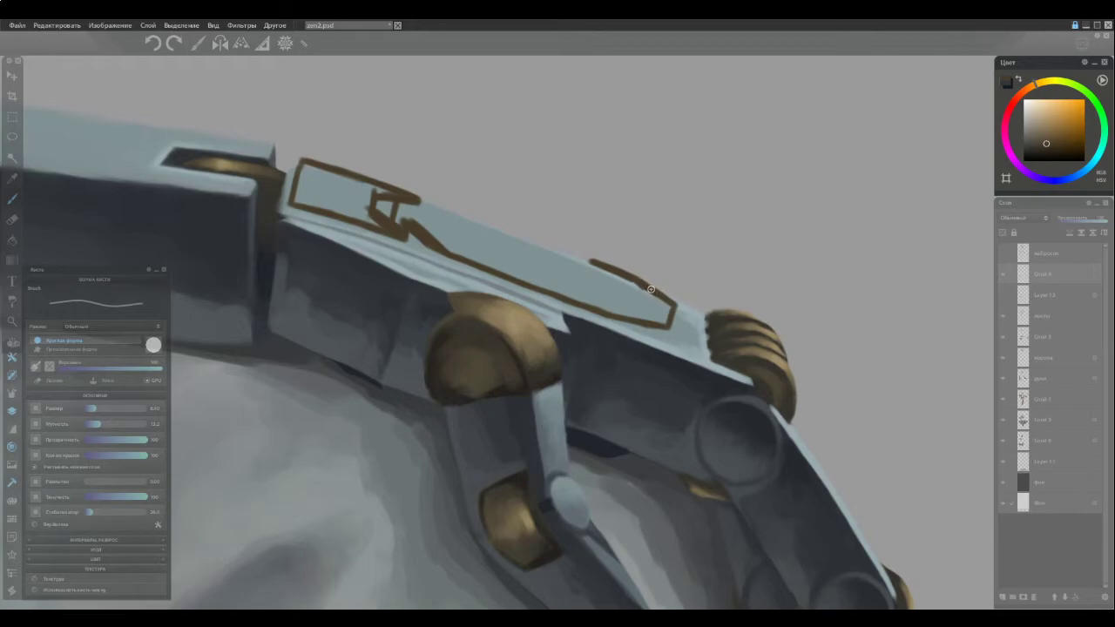
mouse_move(602, 265)
left_mouse_down()
mouse_move(561, 249)
mouse_move(606, 269)
mouse_move(453, 213)
left_mouse_up()
Trim the outer side of the long bronze upper edge with the eraser to even out its thickness
key("e")
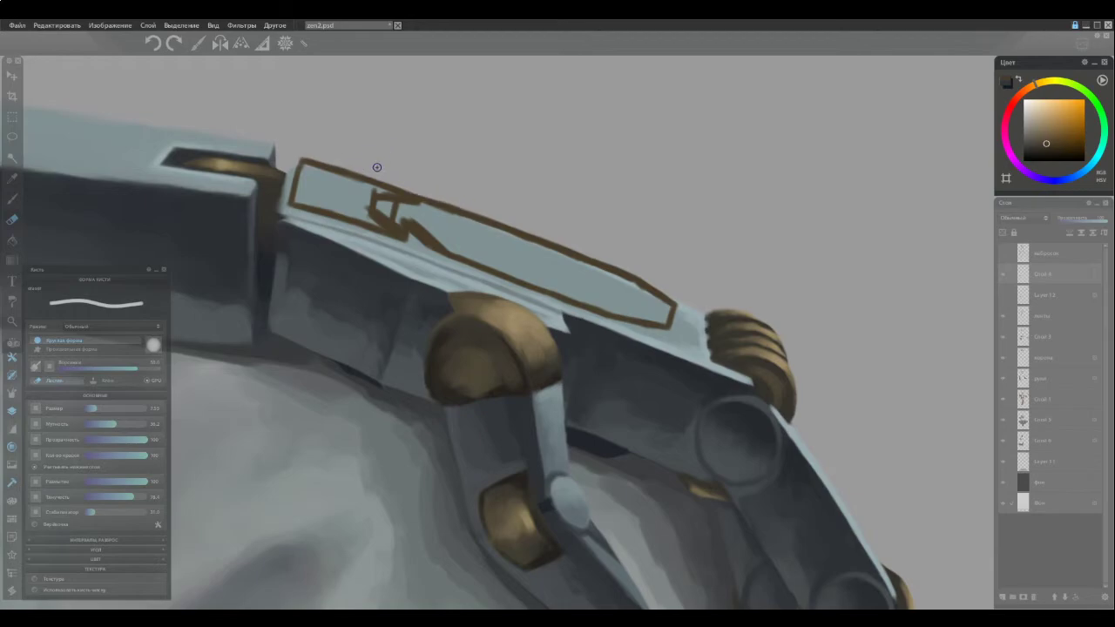
mouse_move(445, 200)
left_mouse_down()
mouse_move(414, 192)
mouse_move(424, 193)
left_mouse_up()
left_click_drag(496, 216, 461, 205)
left_click_drag(557, 239, 537, 233)
key("e")
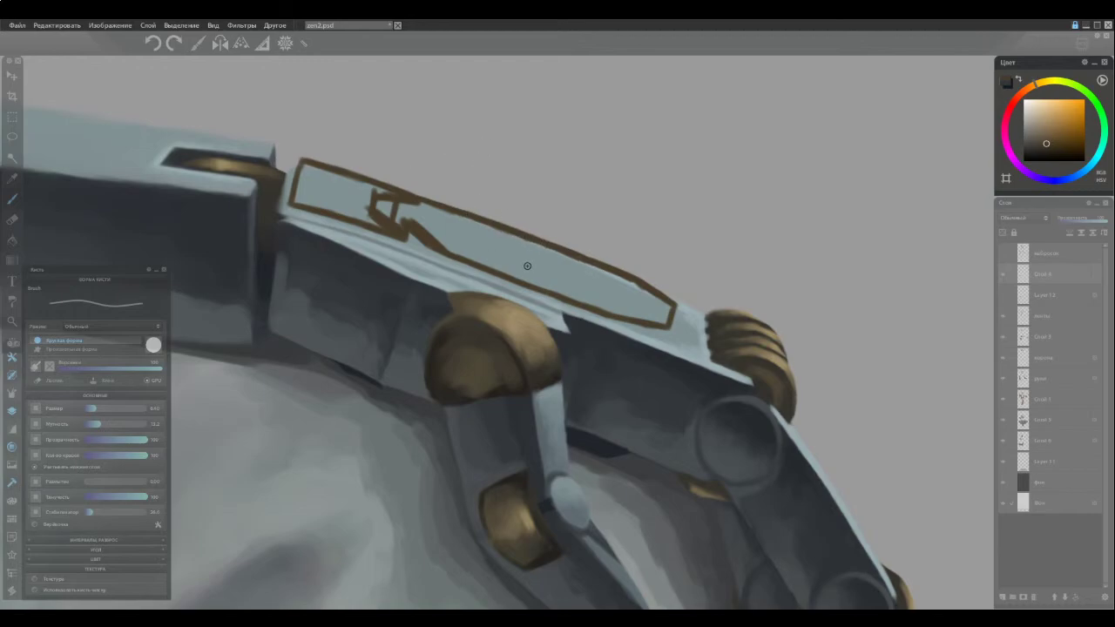
Divide the long panel with two bronze cross lines near its middle, undoing misplaced strokes
scroll(490, 263, "down", 6)
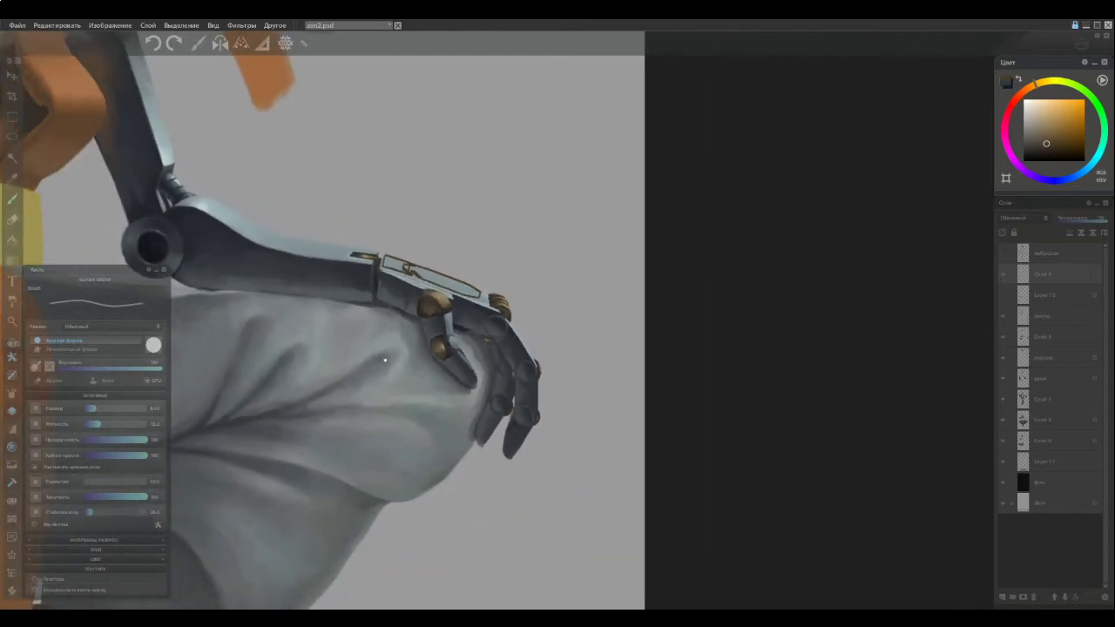
left_click_drag(318, 366, 413, 309)
scroll(532, 175, "up", 2)
scroll(523, 200, "up", 4)
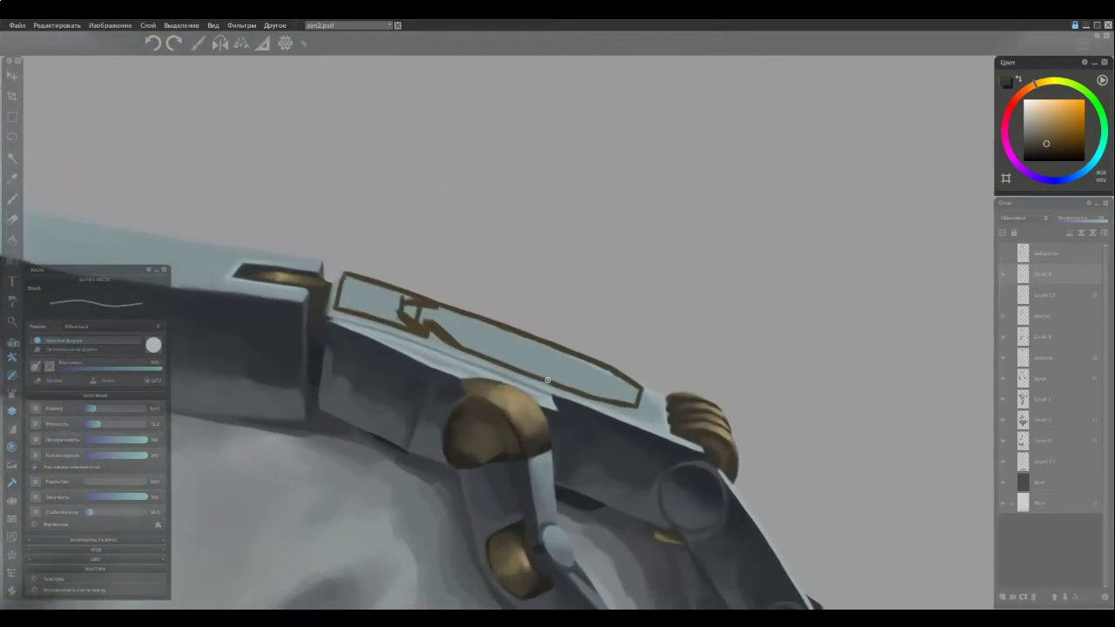
scroll(518, 260, "down", 4)
left_click_drag(314, 384, 407, 288)
scroll(567, 211, "up", 5)
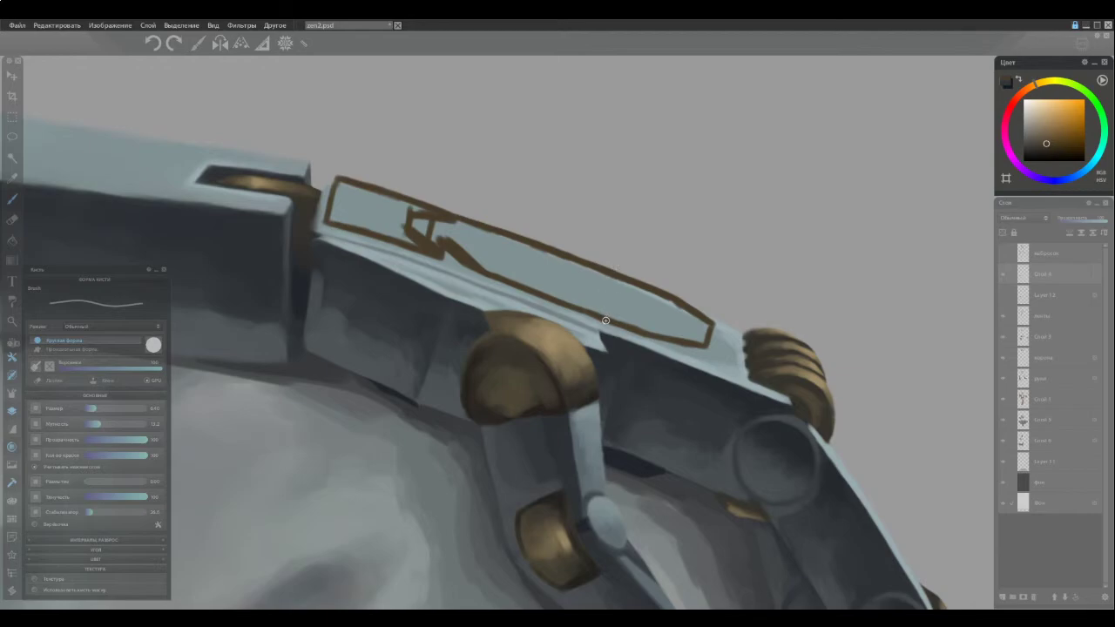
left_click_drag(603, 312, 600, 279)
key("ctrl+z")
mouse_move(554, 301)
left_mouse_down()
mouse_move(556, 262)
mouse_move(554, 298)
left_mouse_up()
left_click_drag(554, 298, 555, 253)
key("ctrl+z")
Erase the panel outline between the two cross lines on the second hand, splitting the long panel into separate pieces
scroll(397, 322, "down", 8)
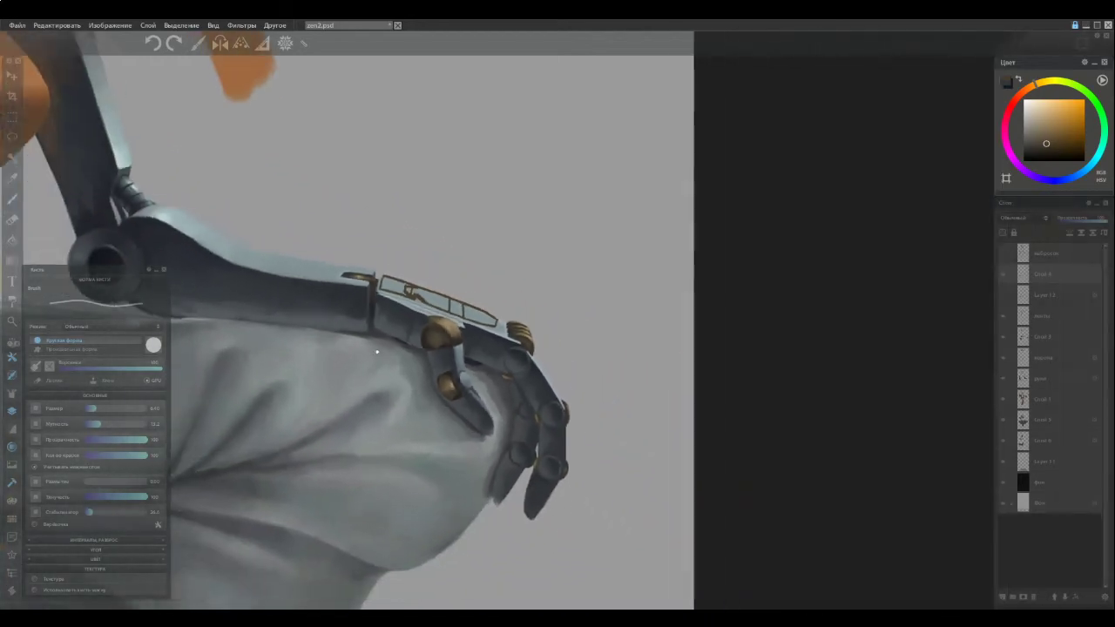
key("space")
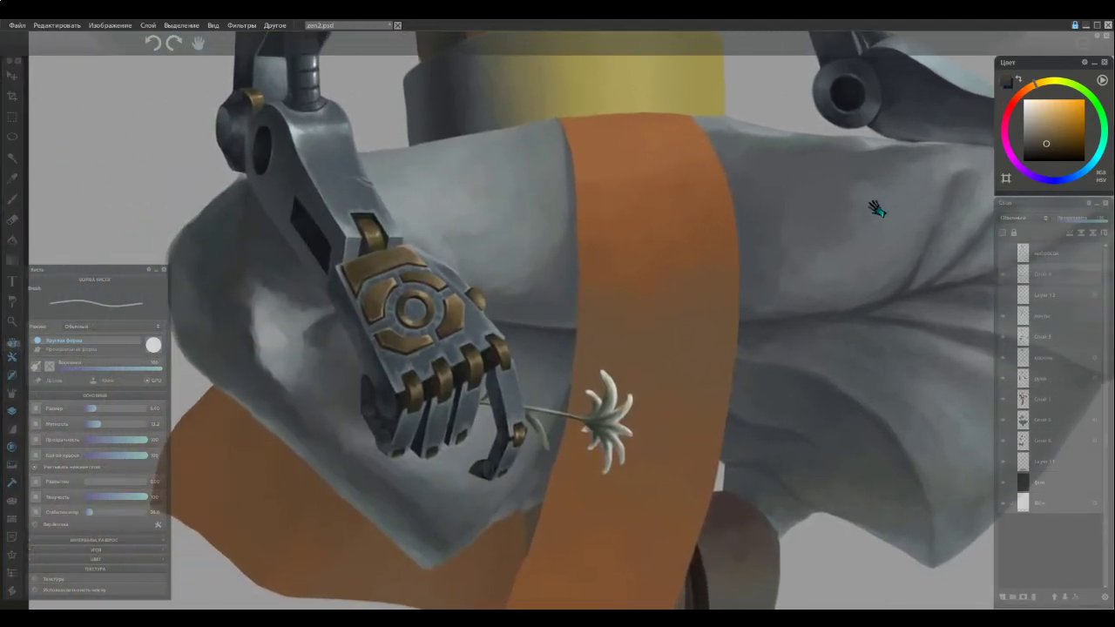
left_click_drag(876, 209, 737, 241)
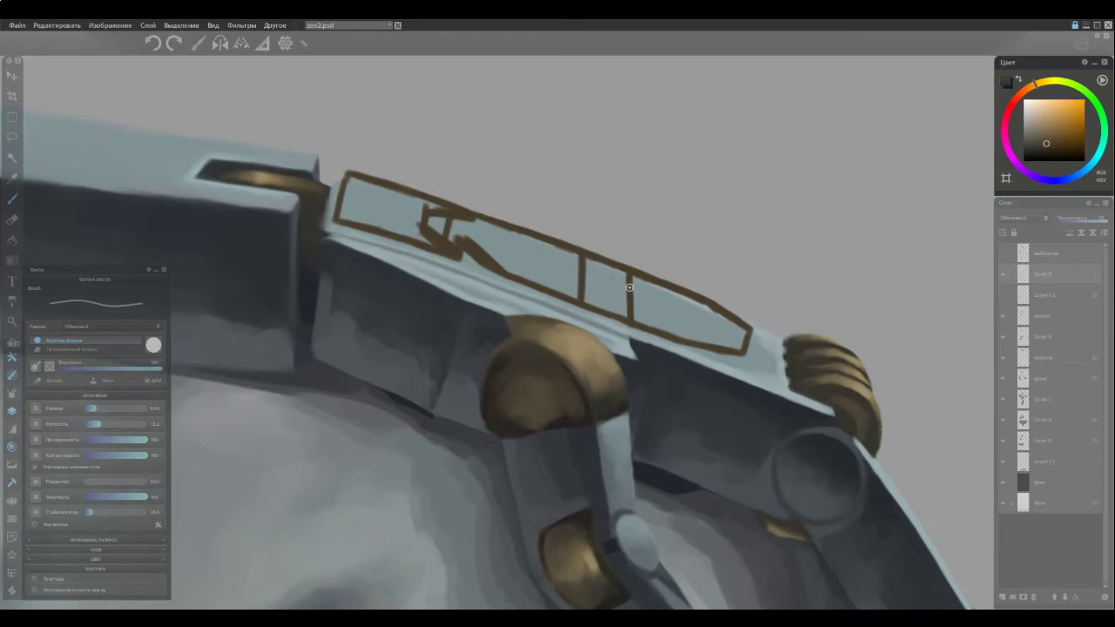
left_click_drag(594, 272, 623, 284)
key("ctrl+z")
left_click_drag(584, 266, 631, 287)
key("e")
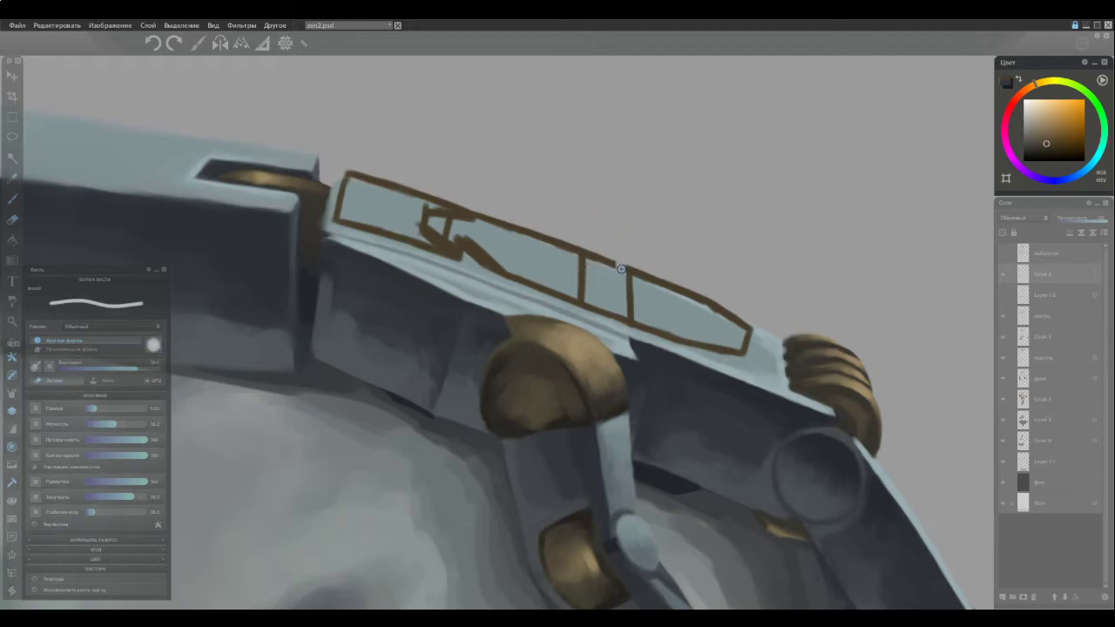
left_click_drag(611, 288, 596, 270)
mouse_move(620, 331)
left_mouse_down()
mouse_move(619, 300)
mouse_move(591, 317)
left_mouse_up()
key("e")
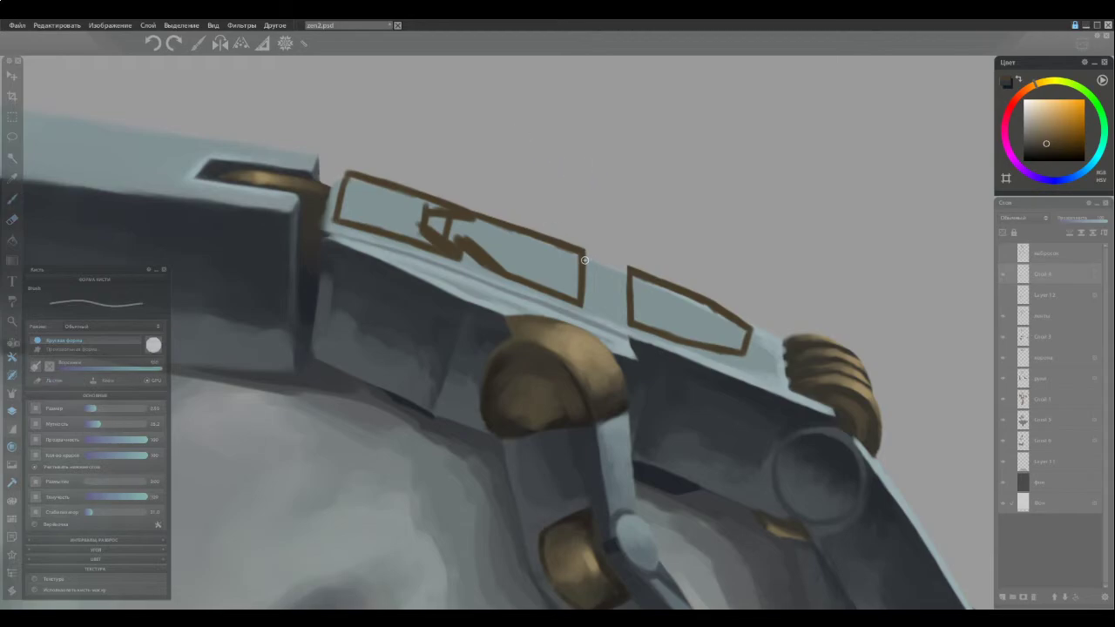
Paint two short bronze lines bridging the gap between the separated panels on the back of the hand
scroll(409, 329, "down", 6)
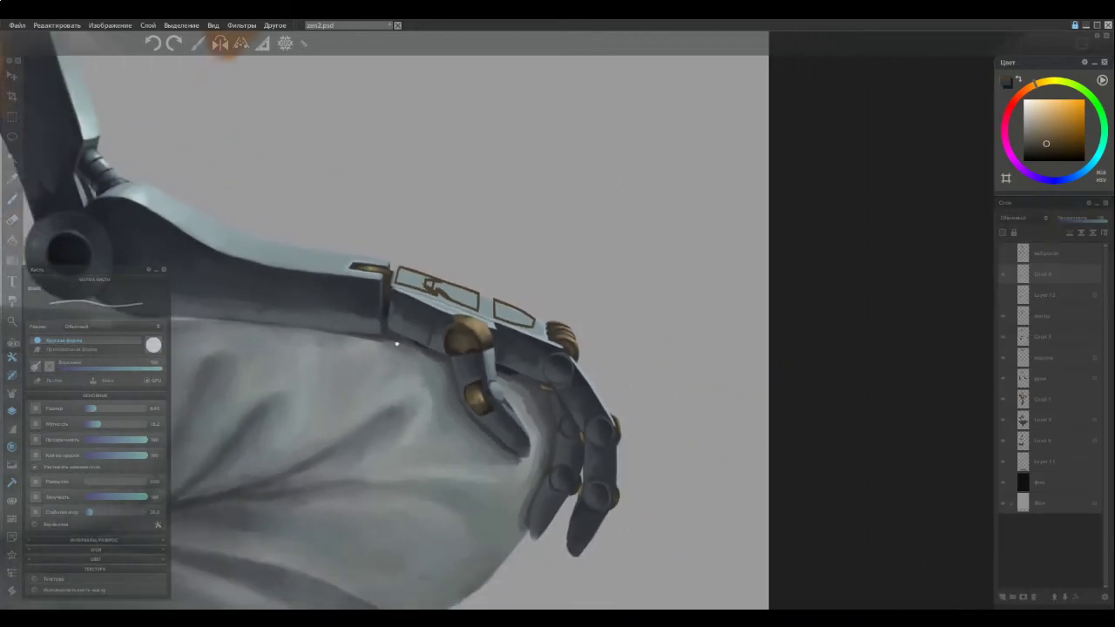
left_click_drag(291, 387, 319, 317)
scroll(491, 219, "up", 5)
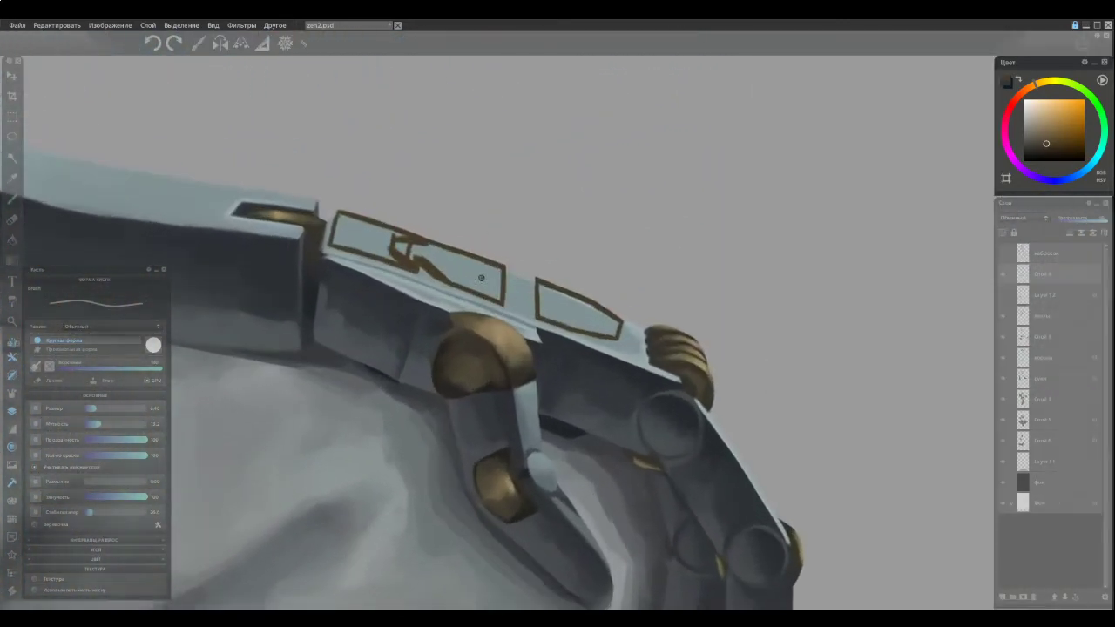
mouse_move(504, 278)
left_mouse_down()
mouse_move(532, 290)
mouse_move(536, 307)
left_mouse_up()
Fill the narrow connector and the knuckle-side panel of the second hand with solid dark bronze
scroll(438, 298, "down", 10)
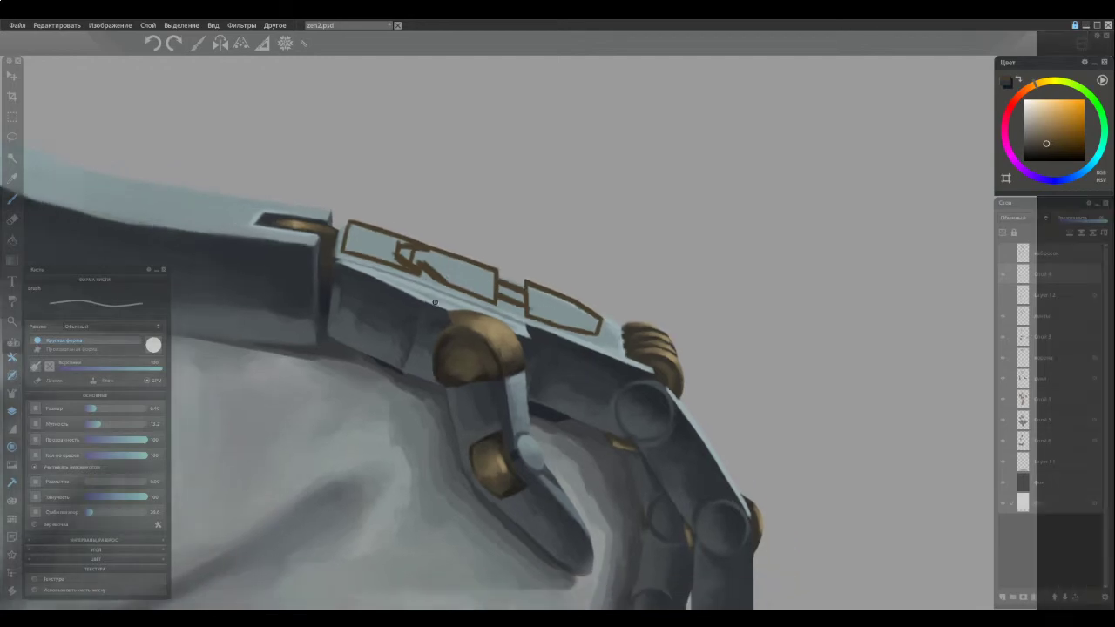
left_click_drag(345, 373, 789, 218)
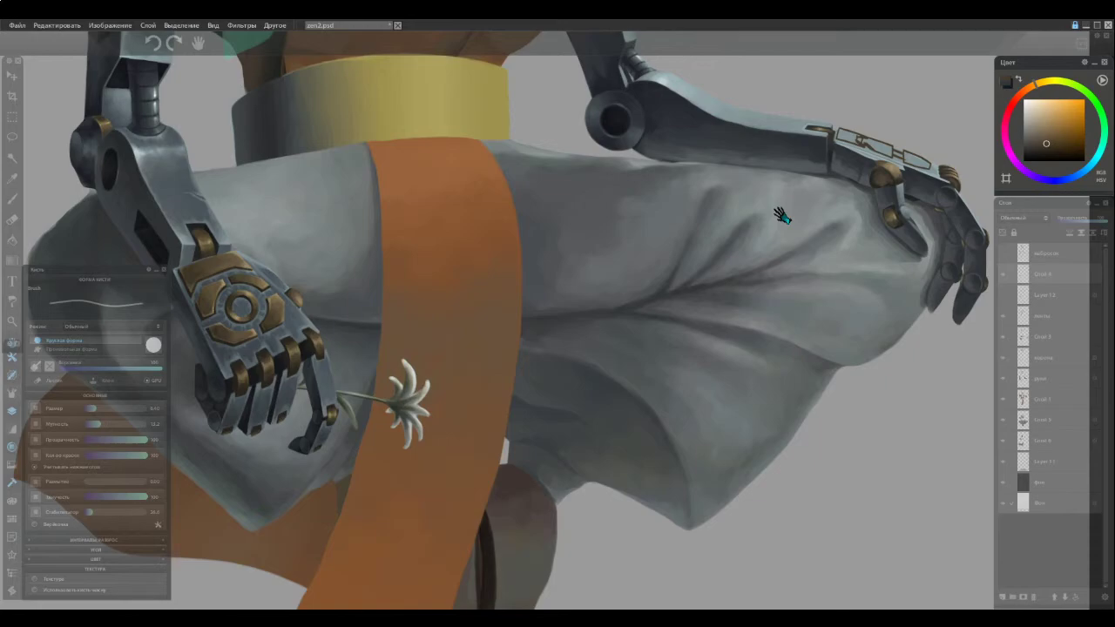
mouse_move(781, 217)
left_mouse_down()
mouse_move(746, 232)
mouse_move(799, 225)
left_mouse_up()
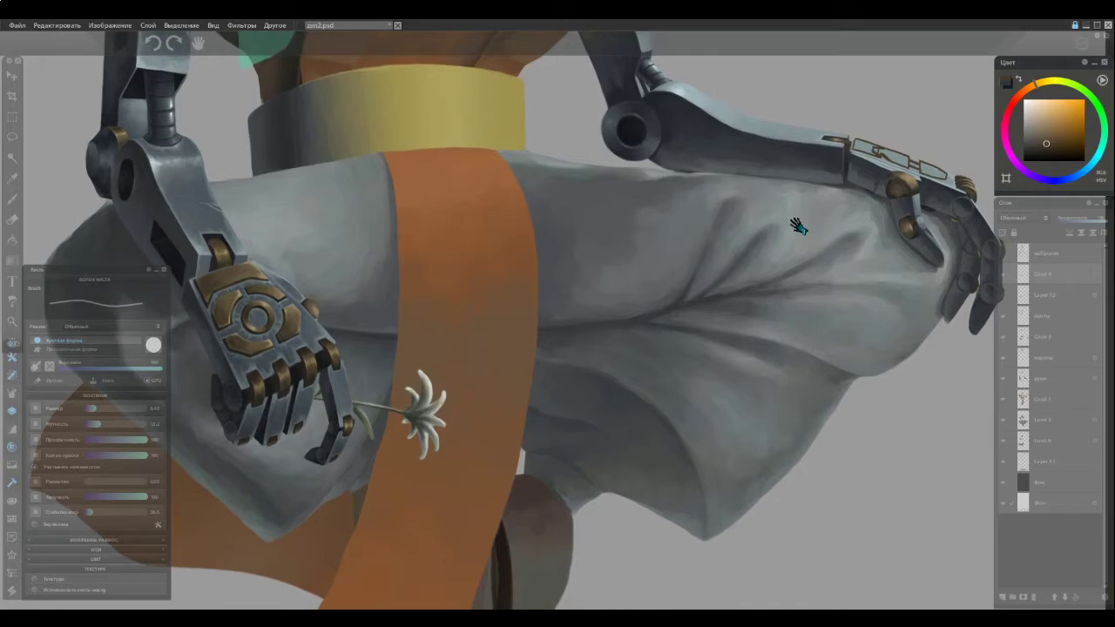
left_click_drag(798, 223, 522, 249)
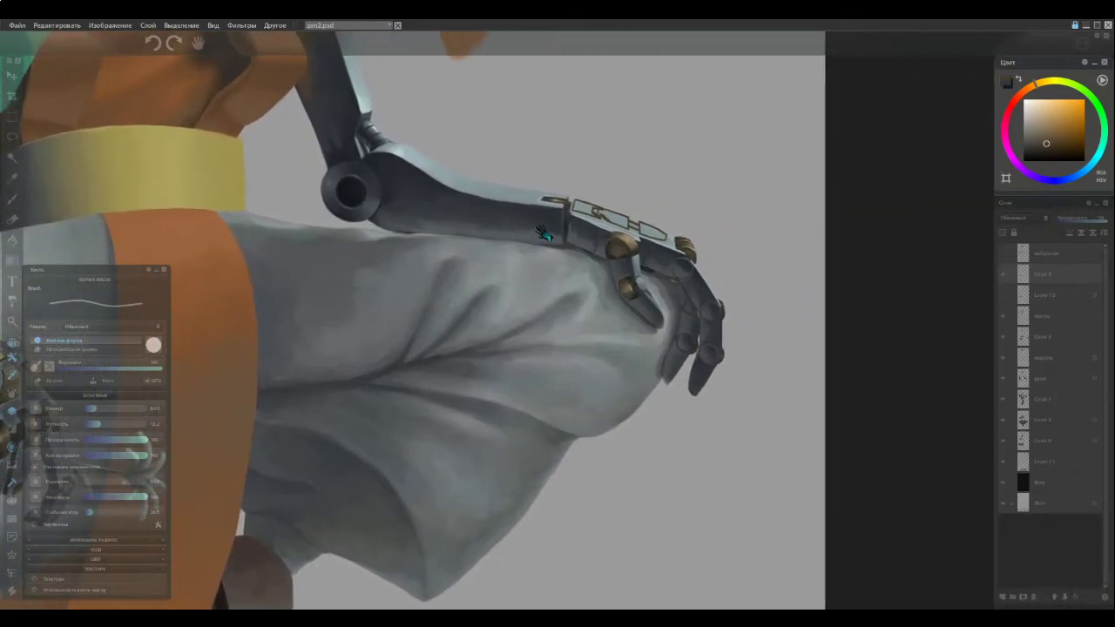
scroll(654, 211, "up", 3)
scroll(655, 211, "up", 3)
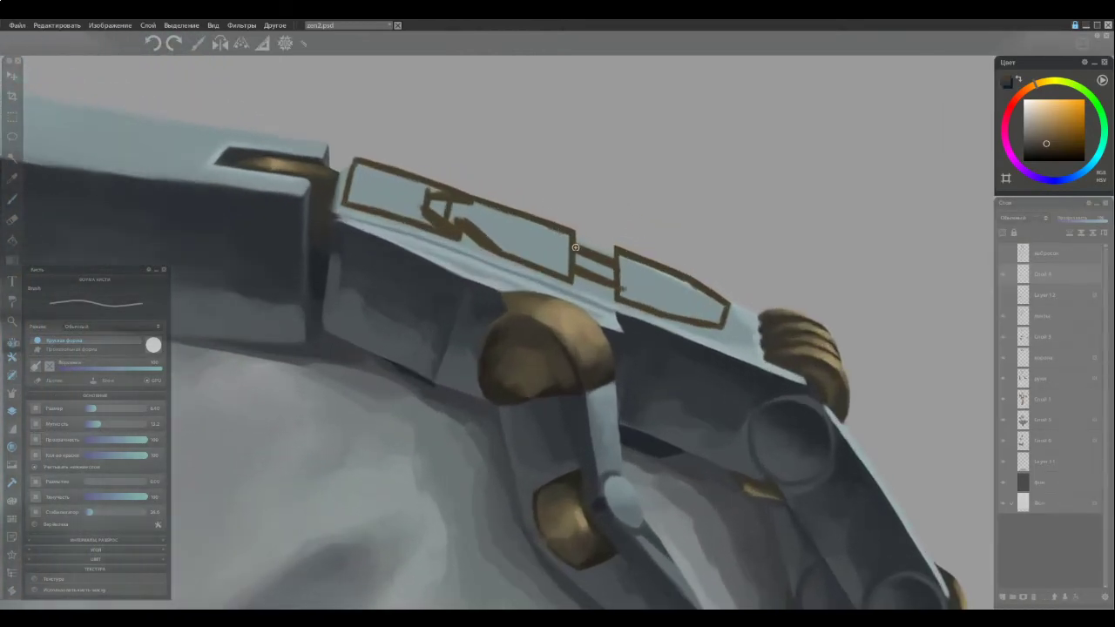
mouse_move(562, 255)
left_mouse_down()
mouse_move(626, 283)
mouse_move(640, 275)
mouse_move(620, 256)
mouse_move(652, 266)
mouse_move(719, 305)
mouse_move(676, 314)
mouse_move(621, 294)
mouse_move(653, 291)
mouse_move(627, 269)
mouse_move(700, 304)
mouse_move(626, 273)
left_mouse_up()
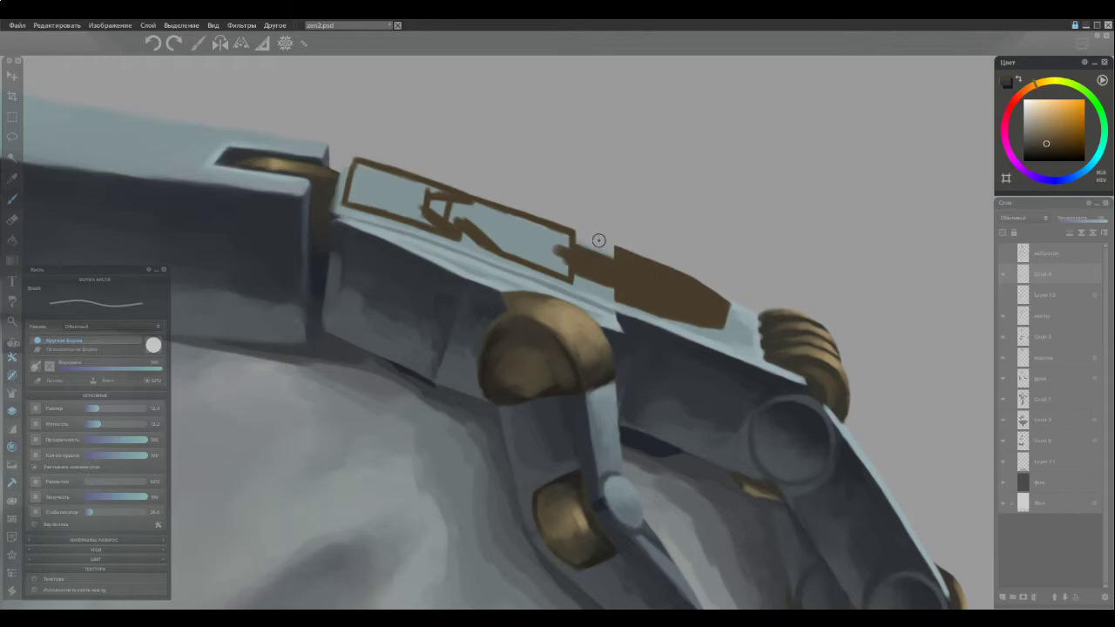
Clean up the lower edge and knuckle-side corner of the filled panel, alternating between the eraser and the brush
key("e")
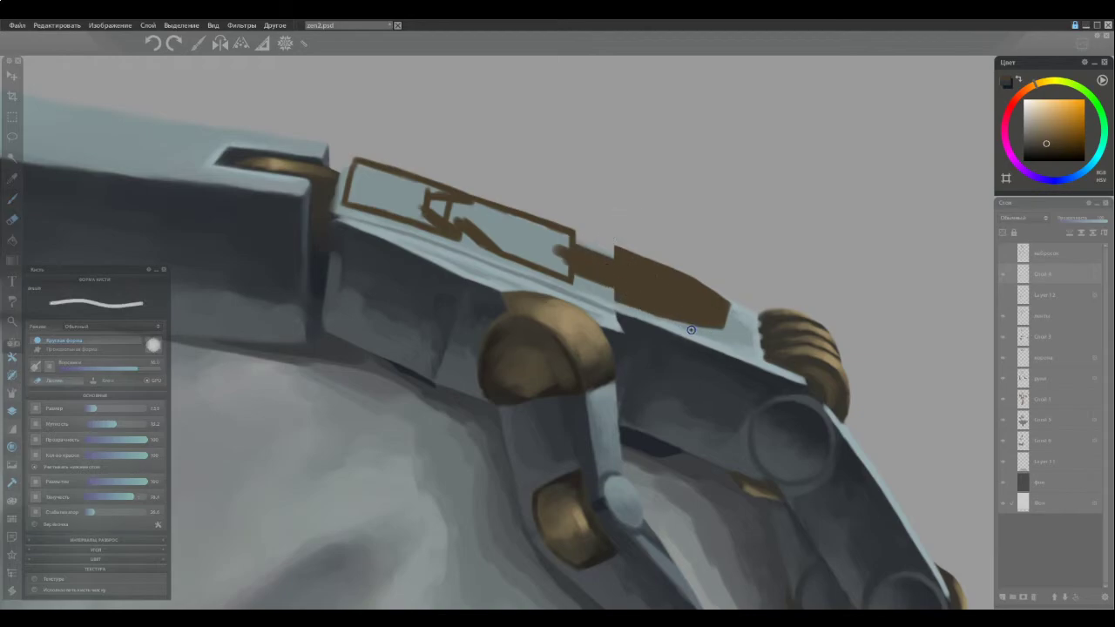
key("e")
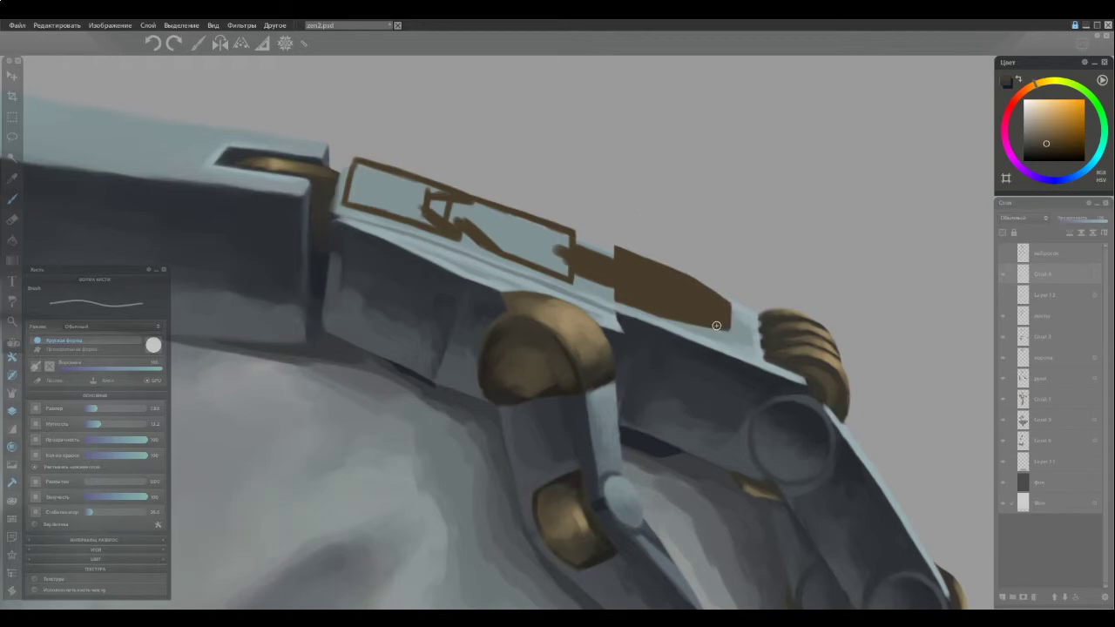
key("e")
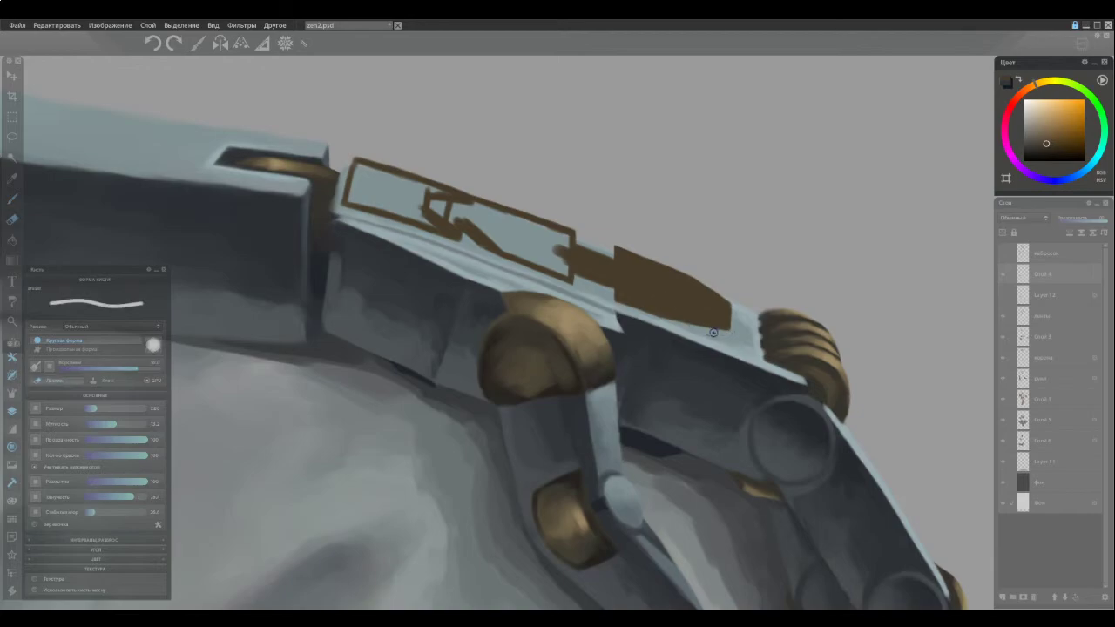
key("e")
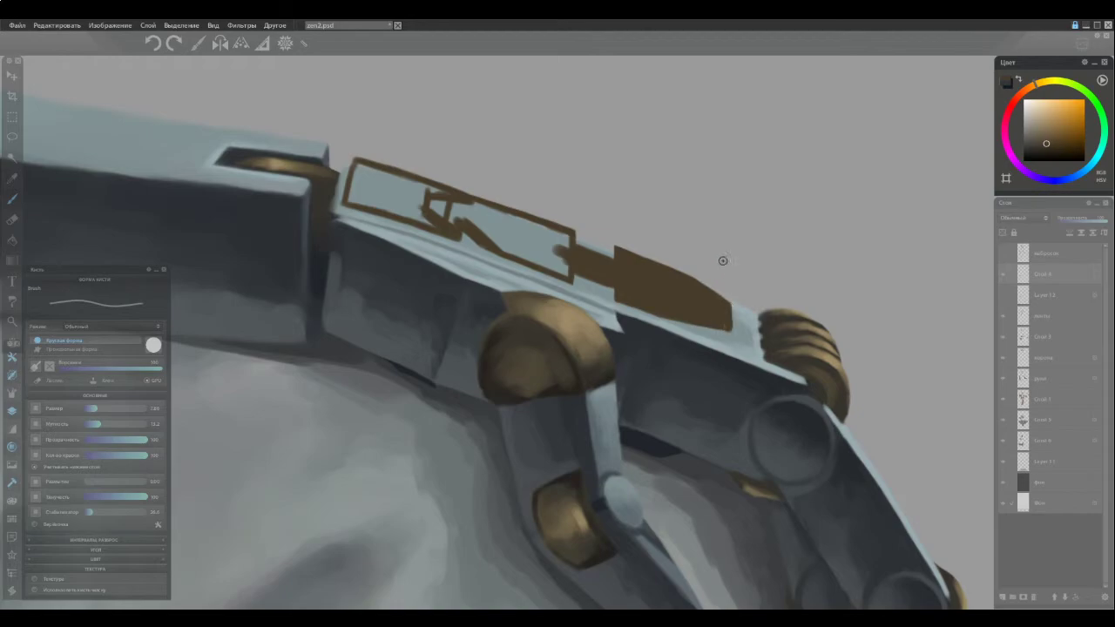
key("e")
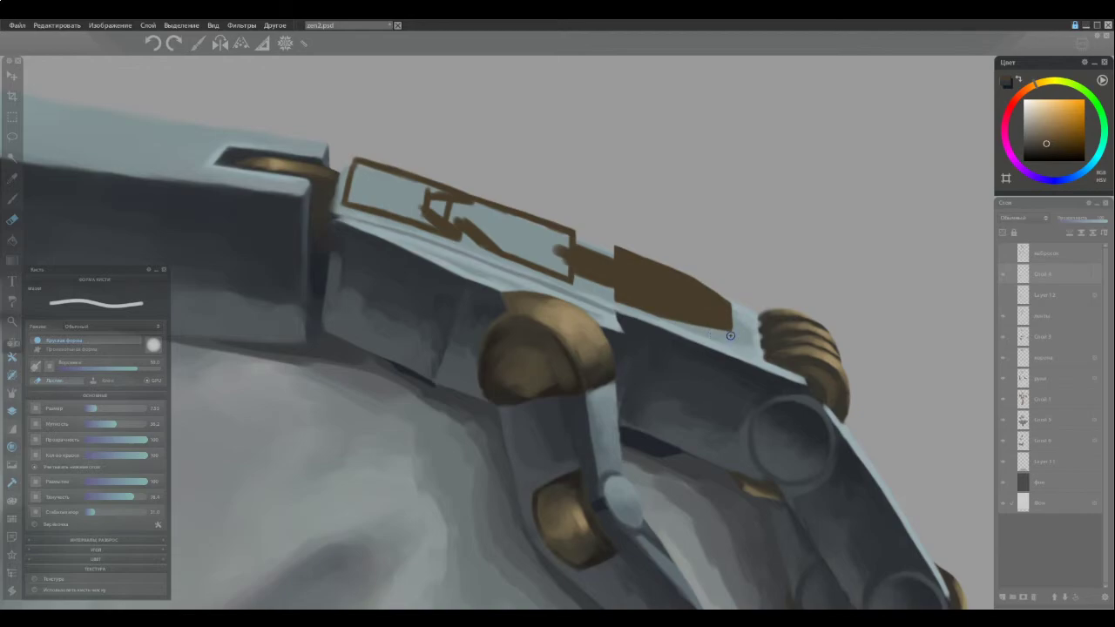
key("e")
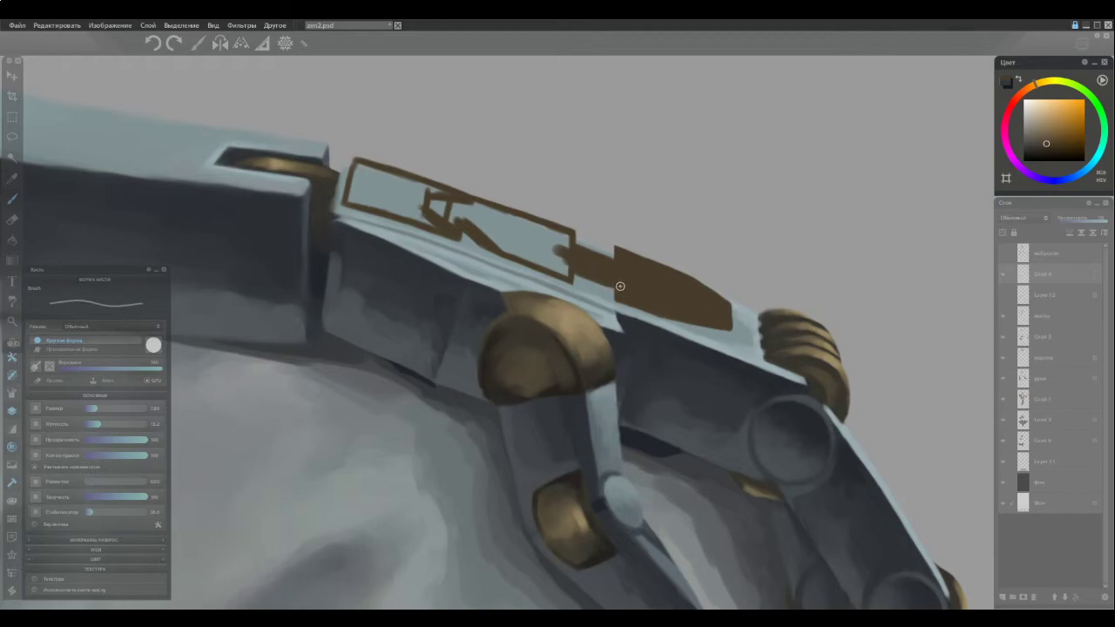
Fill the rest of the panel ornament with dark bronze from the connector back to the wrist, adjusting the brush size
key("]")
mouse_move(562, 251)
left_mouse_down()
mouse_move(478, 205)
mouse_move(451, 220)
mouse_move(489, 236)
mouse_move(468, 206)
mouse_move(457, 201)
mouse_move(521, 252)
mouse_move(488, 241)
mouse_move(538, 260)
mouse_move(520, 235)
mouse_move(479, 230)
mouse_move(541, 248)
mouse_move(560, 265)
mouse_move(528, 245)
mouse_move(561, 270)
mouse_move(530, 244)
mouse_move(565, 247)
mouse_move(554, 269)
mouse_move(488, 239)
mouse_move(551, 243)
mouse_move(542, 255)
mouse_move(510, 224)
mouse_move(567, 238)
mouse_move(481, 217)
left_mouse_up()
key("ctrl+z")
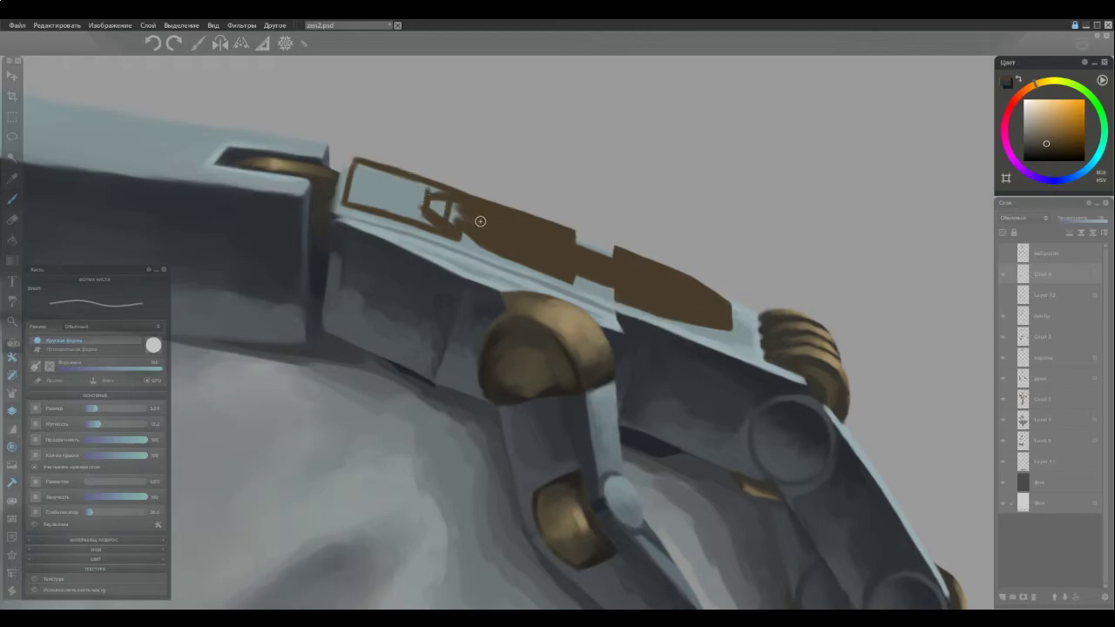
mouse_move(483, 225)
left_mouse_down()
mouse_move(413, 186)
mouse_move(424, 200)
mouse_move(400, 203)
mouse_move(433, 218)
left_mouse_up()
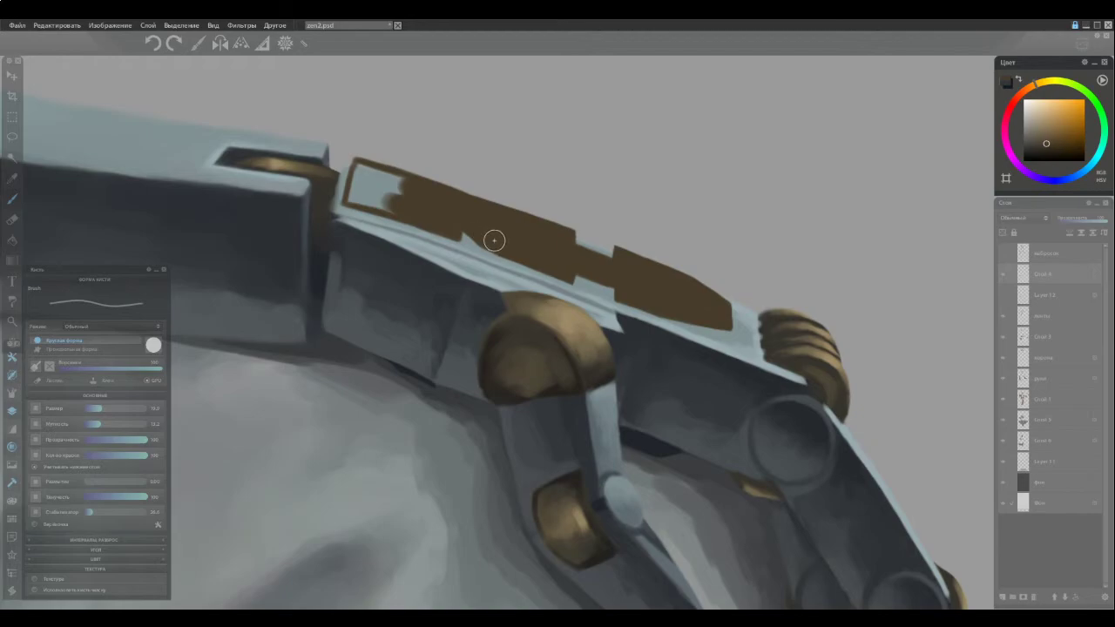
mouse_move(399, 181)
left_mouse_down()
mouse_move(362, 176)
mouse_move(404, 207)
mouse_move(368, 173)
mouse_move(356, 196)
mouse_move(360, 186)
mouse_move(346, 181)
mouse_move(367, 190)
mouse_move(355, 163)
mouse_move(359, 202)
left_mouse_up()
key("bracketleft")
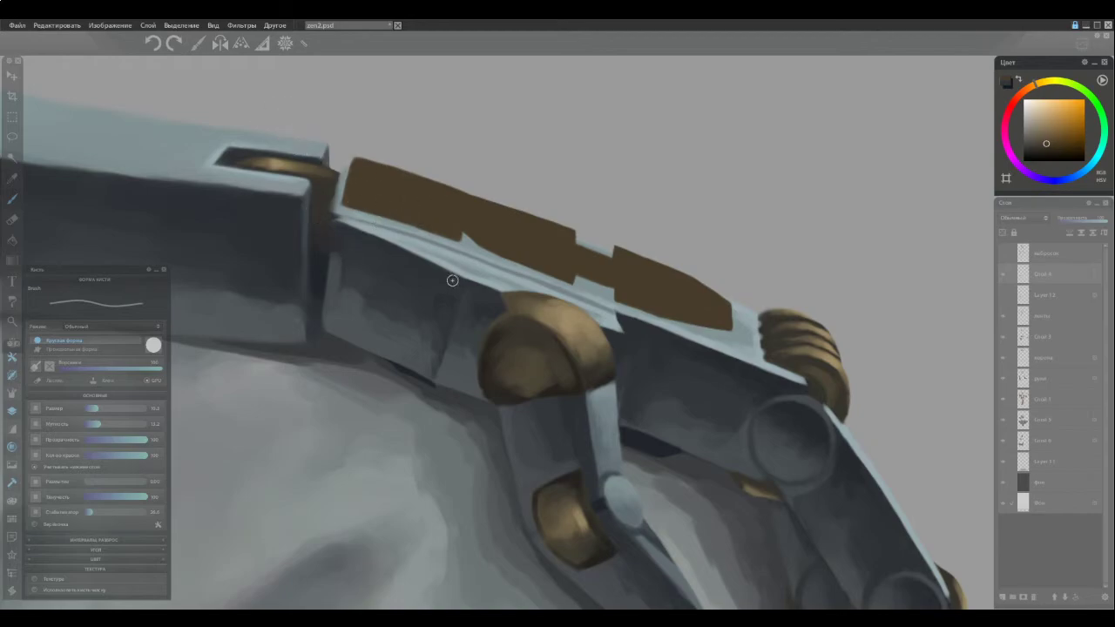
Lock the layer's transparency, sample darker tones and begin shading the lower edge of the middle bronze panel
scroll(446, 315, "down", 1)
scroll(450, 324, "down", 10)
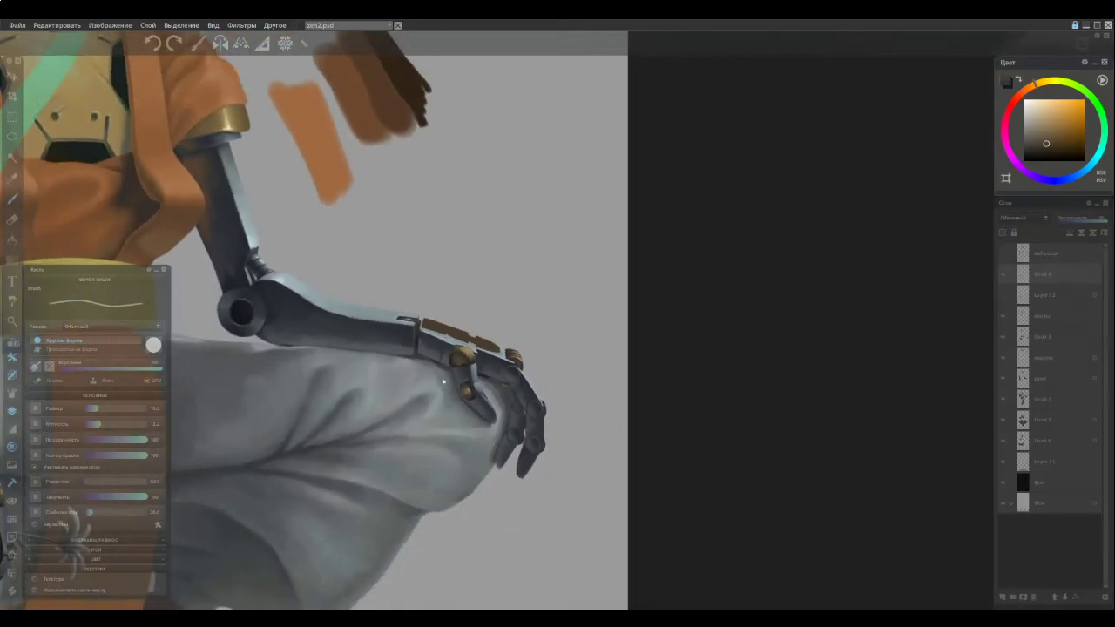
left_click_drag(384, 379, 404, 323)
scroll(512, 324, "up", 5)
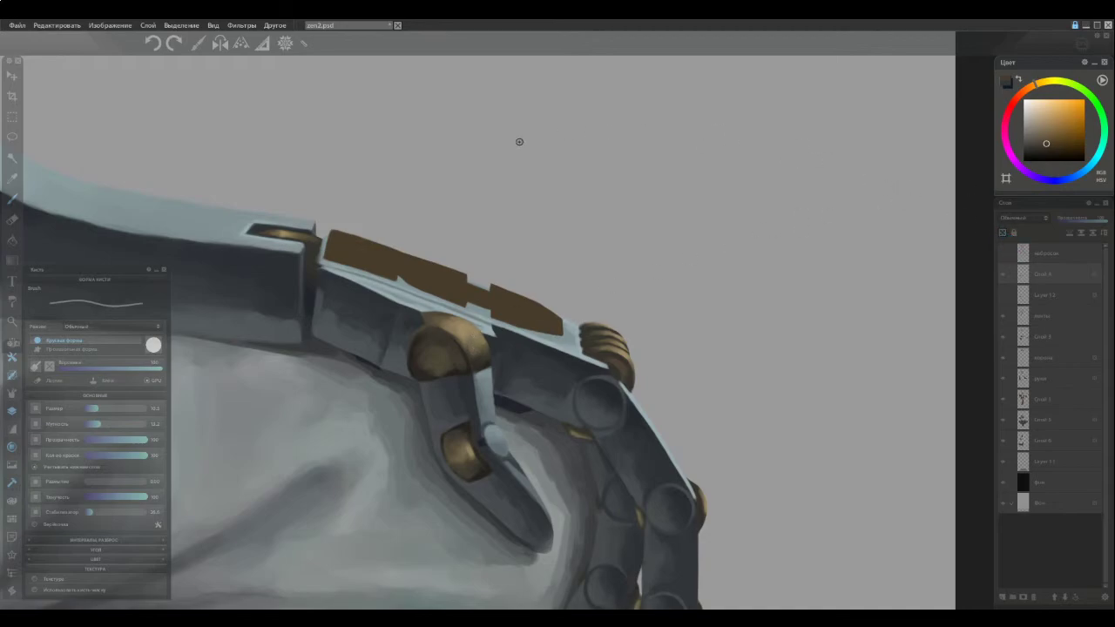
left_click(489, 347, "alt")
left_click(484, 353, "alt")
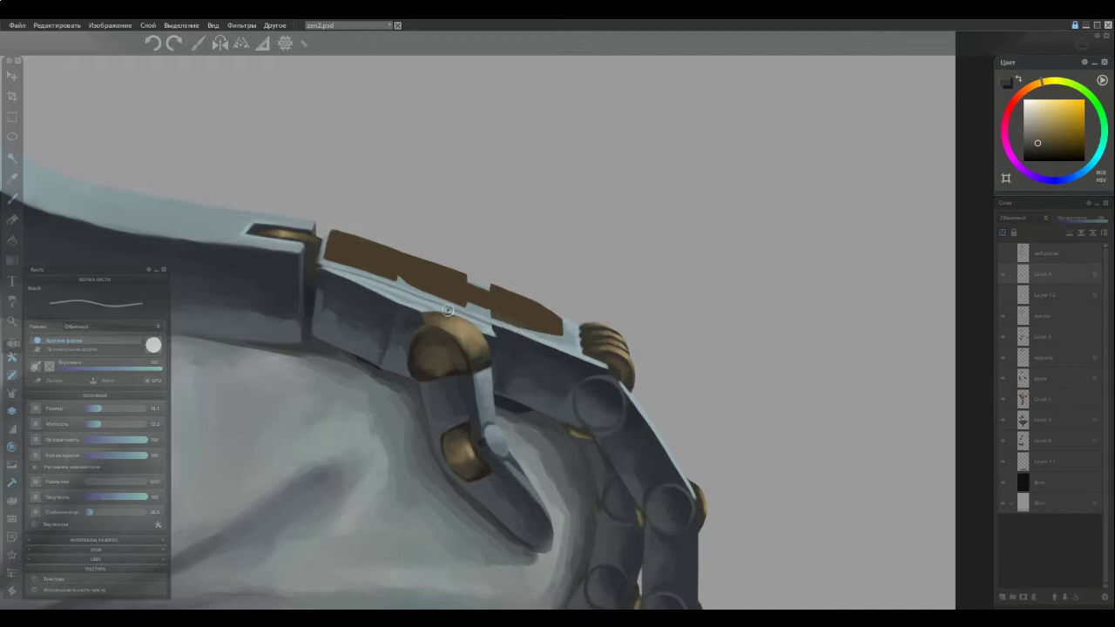
left_click(498, 347, "alt")
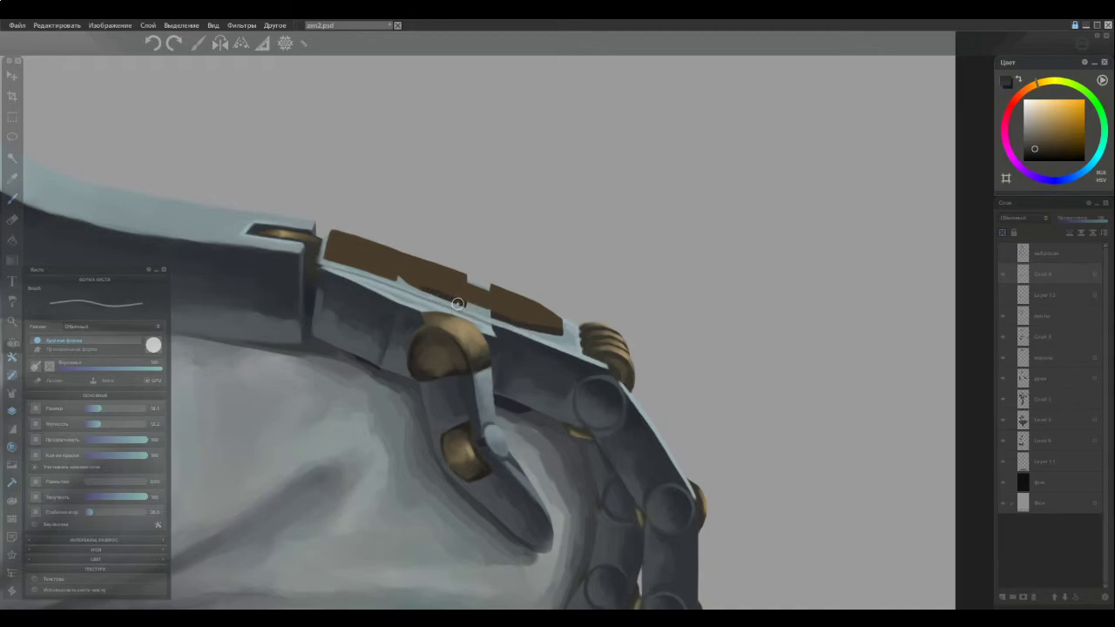
Refine the dark side face along the lower edge of the bronze panels around the notch with a smaller brush
key("ctrl+s")
key("bracketleft")
left_click(403, 272, "ctrl")
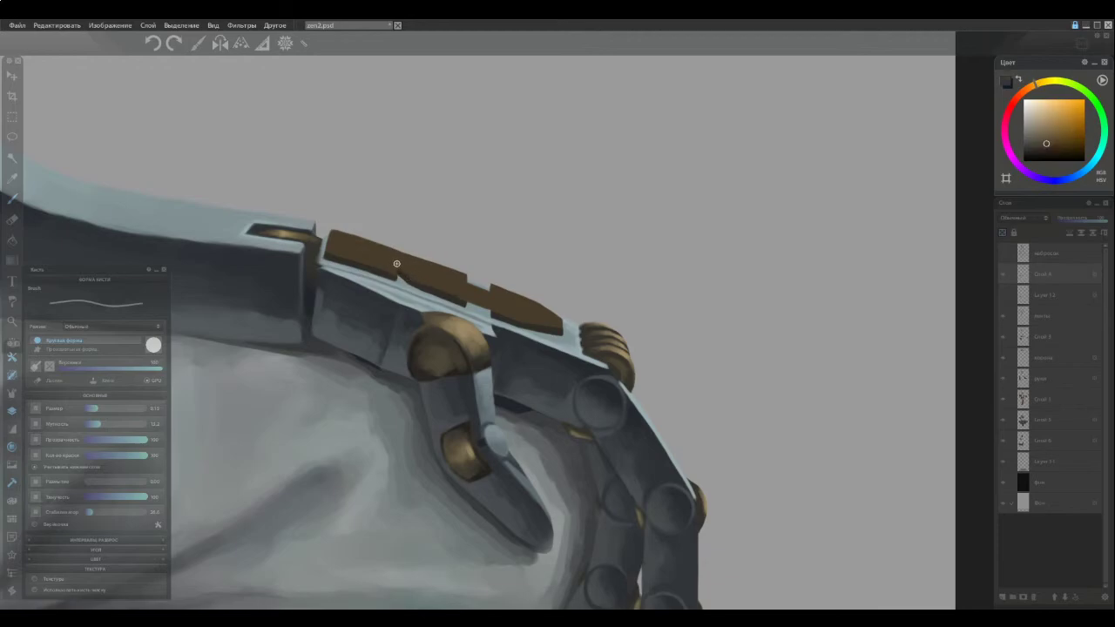
left_click(409, 281, "ctrl")
left_click(466, 285, "ctrl")
Sample bronze and darker tones and paint a short dark crease on the knuckle-side panel's tapered tip
scroll(408, 276, "down", 5)
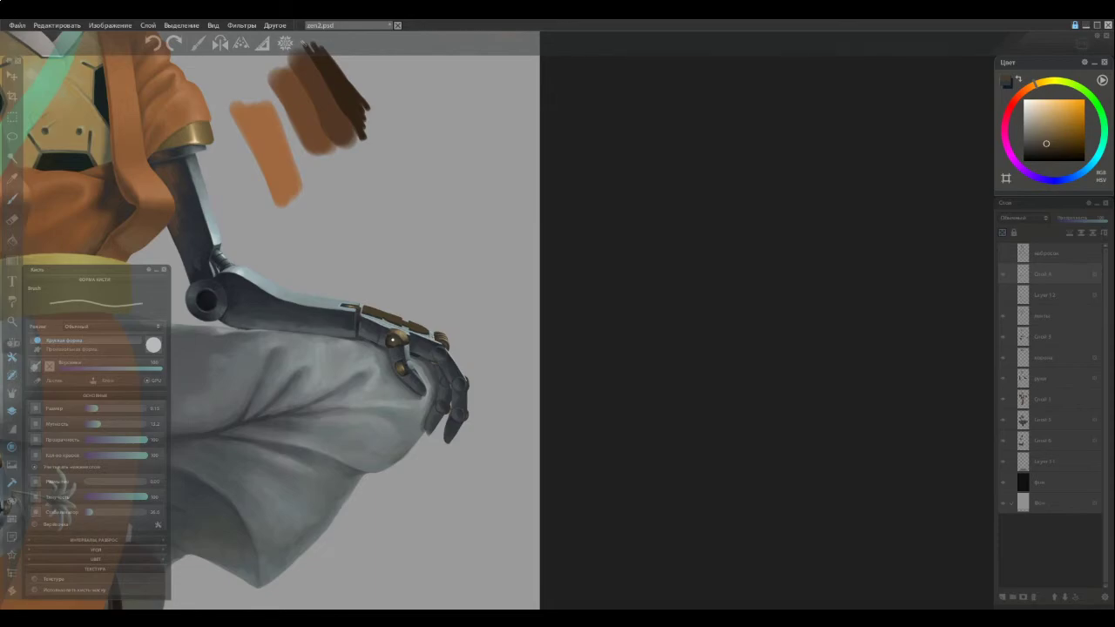
mouse_move(316, 368)
left_mouse_down()
mouse_move(828, 252)
mouse_move(488, 323)
left_mouse_up()
scroll(568, 292, "up", 2)
scroll(575, 307, "up", 3)
left_click(545, 355, "alt")
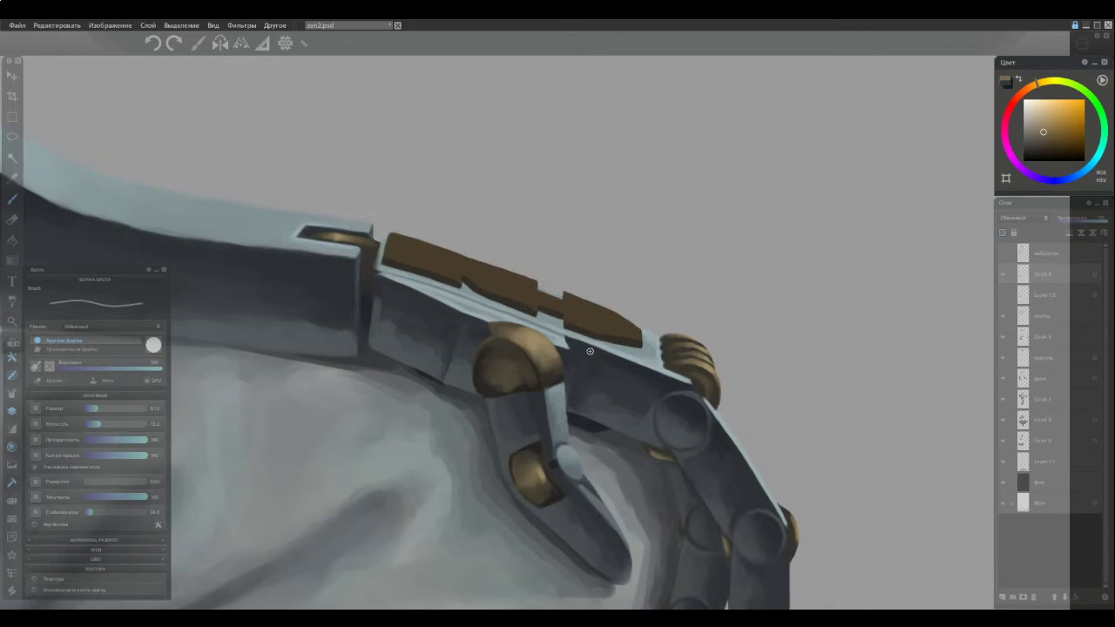
left_click(628, 318, "alt")
Paint a thin dark oval outline over the connector and adjoining panel ends, echoing the round ornament on the first hand
scroll(488, 279, "down", 2)
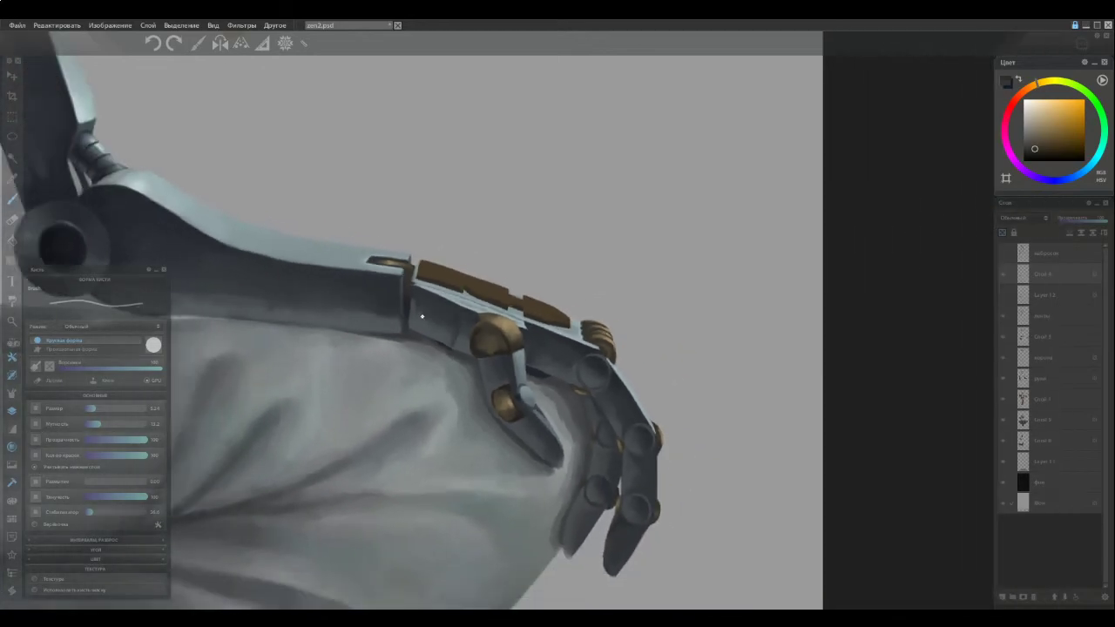
mouse_move(340, 381)
left_mouse_down()
mouse_move(895, 258)
mouse_move(747, 304)
mouse_move(537, 318)
mouse_move(741, 234)
left_mouse_up()
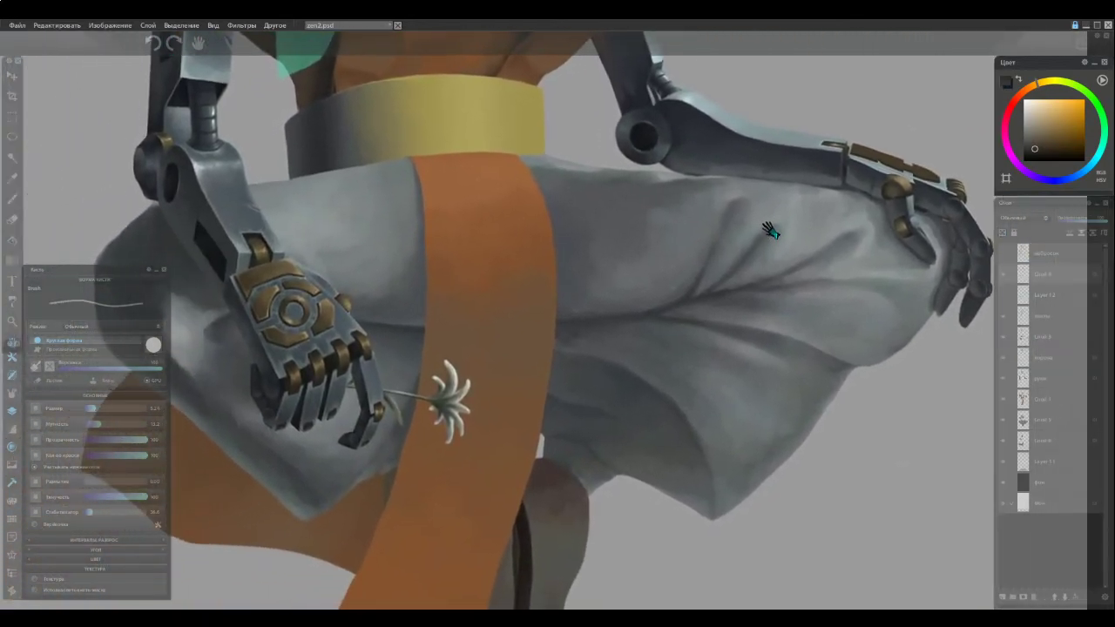
left_click_drag(769, 234, 420, 275)
scroll(567, 241, "up", 5)
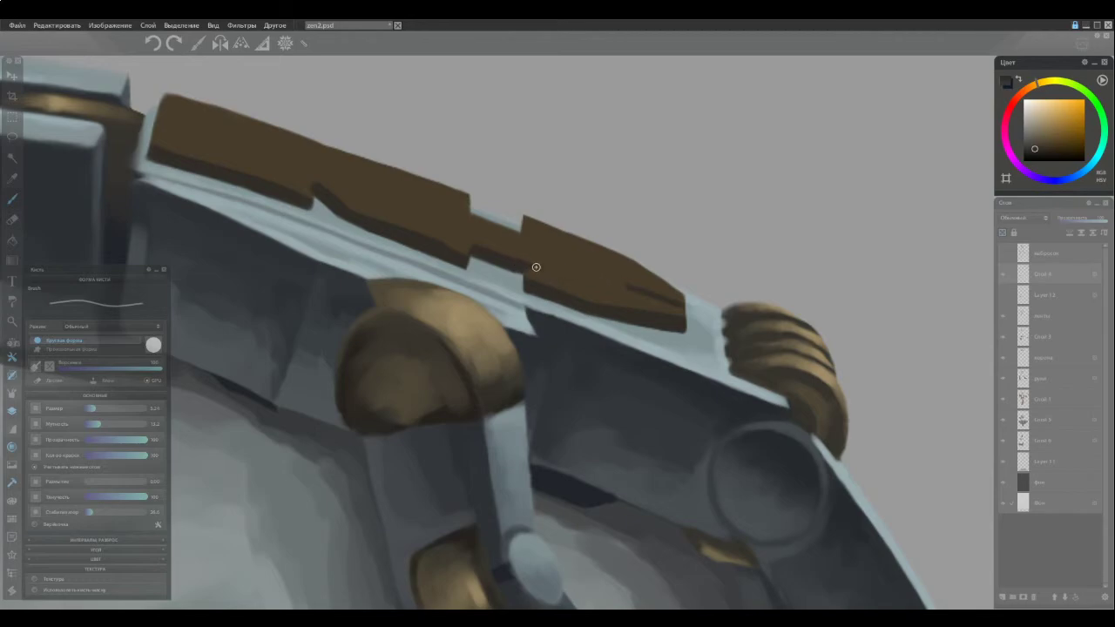
left_click_drag(562, 270, 534, 239)
left_click(545, 257, "alt")
left_click(529, 234, "ctrl")
left_click(539, 255, "ctrl")
left_click_drag(555, 257, 576, 269)
left_click(523, 235, "ctrl")
left_click_drag(472, 210, 441, 211)
mouse_move(475, 249)
left_mouse_down()
mouse_move(438, 223)
mouse_move(443, 206)
left_mouse_up()
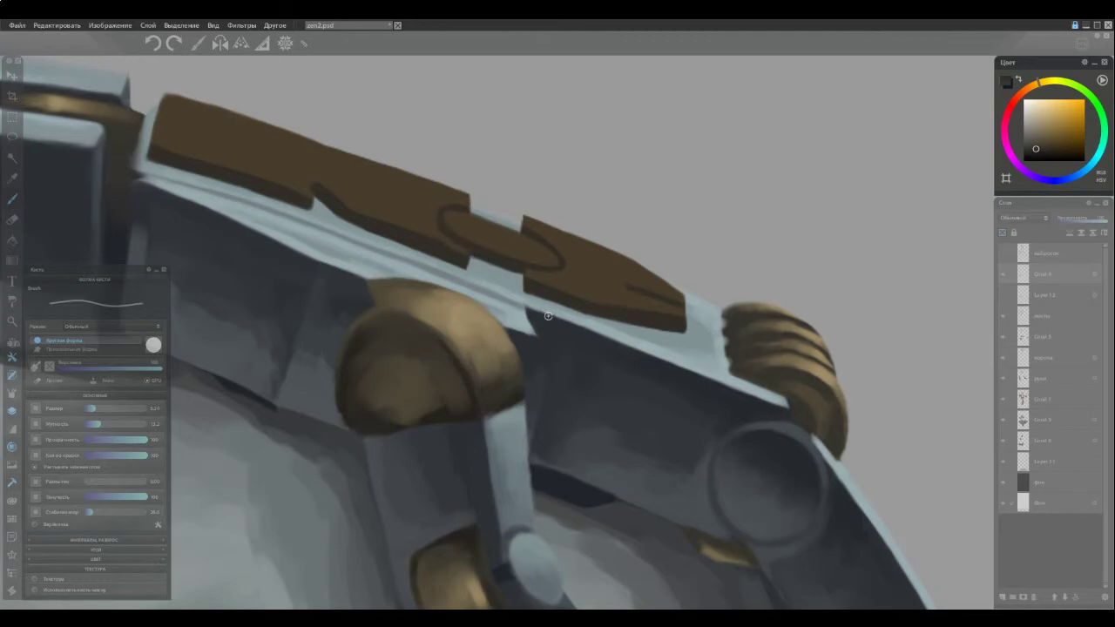
scroll(397, 296, "down", 8)
key("space")
left_click_drag(283, 358, 791, 240)
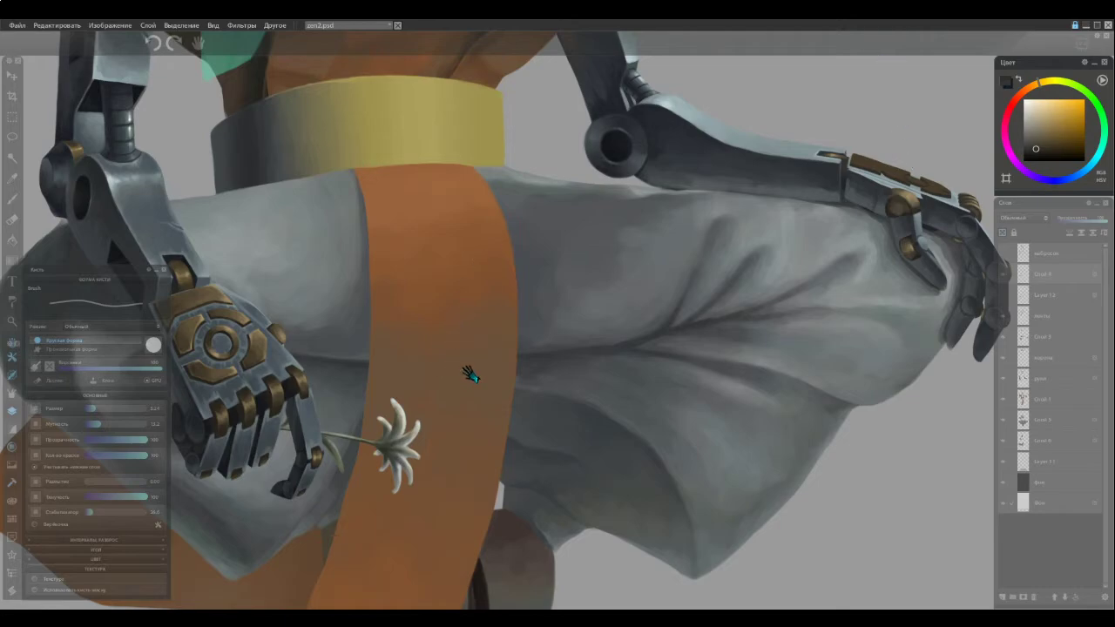
Paint a dark oval outline across the middle of the brown plate on the mechanical hand resting on the knee
scroll(941, 179, "up", 5)
mouse_move(841, 265)
left_mouse_down()
mouse_move(522, 338)
mouse_move(514, 275)
left_mouse_up()
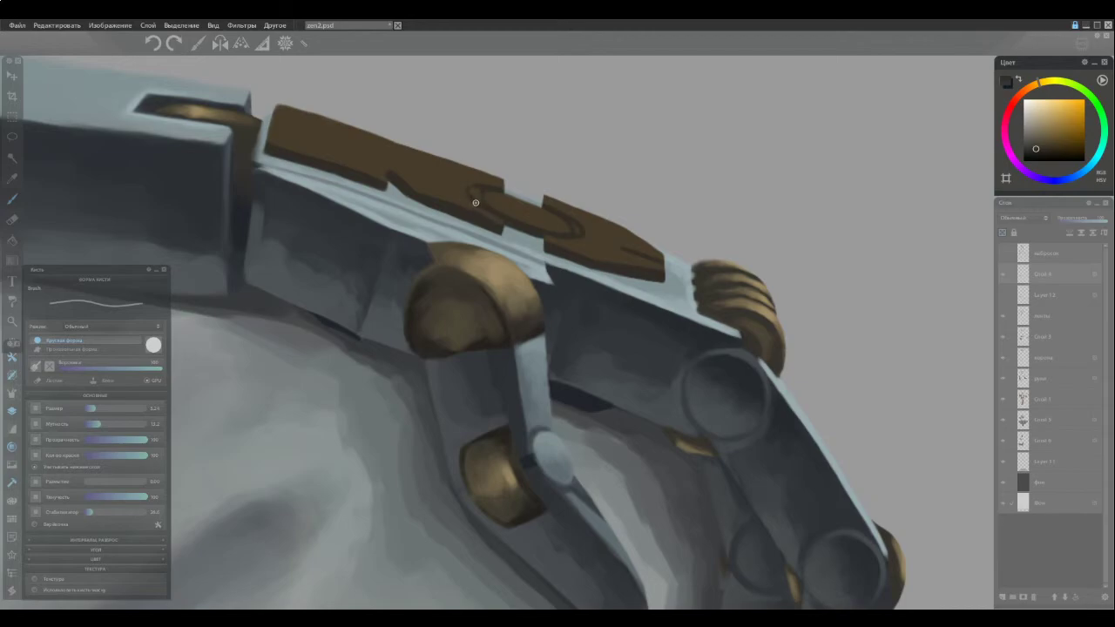
left_click(508, 207, "alt")
scroll(524, 253, "down", 6)
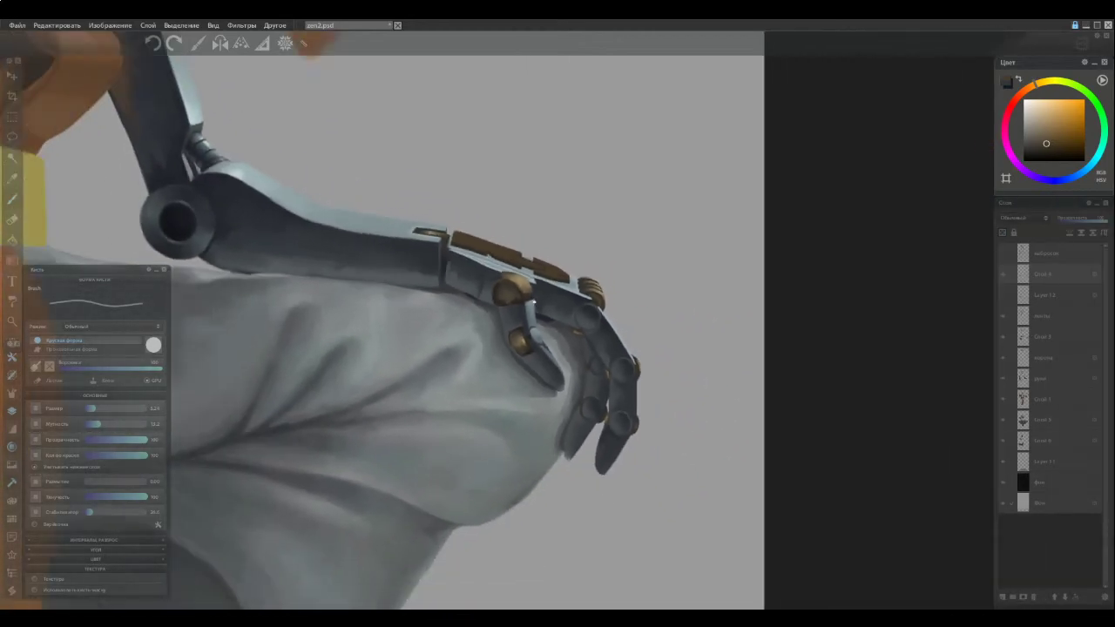
scroll(599, 267, "up", 5)
scroll(558, 267, "up", 1)
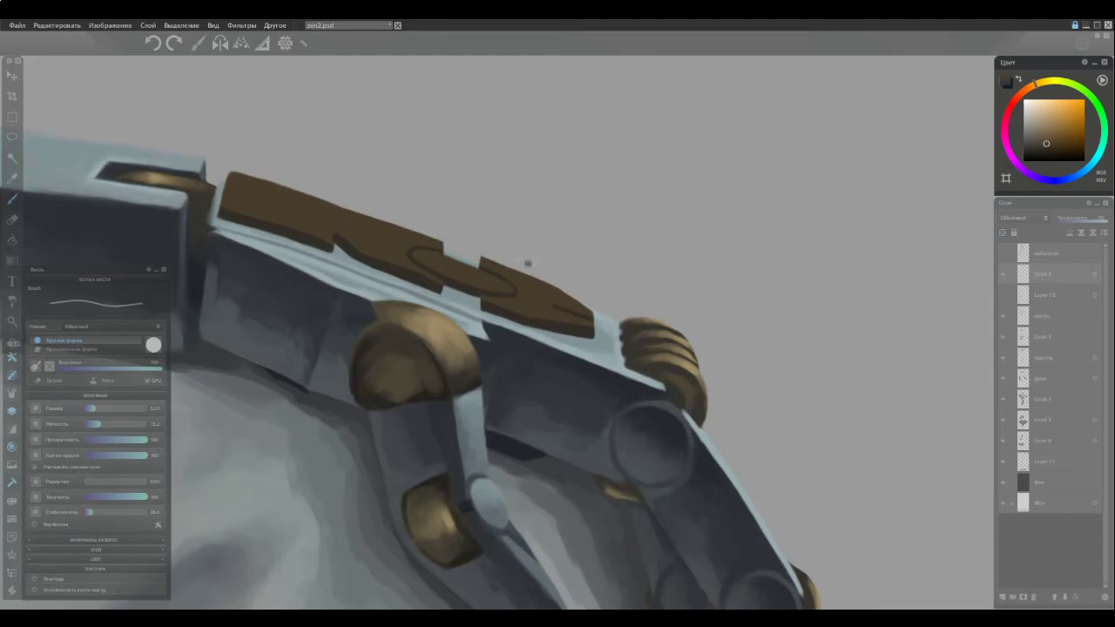
Paint dark recesses into the brown plate on both sides of the oval with the sampled dark brown
left_click(503, 303, "alt")
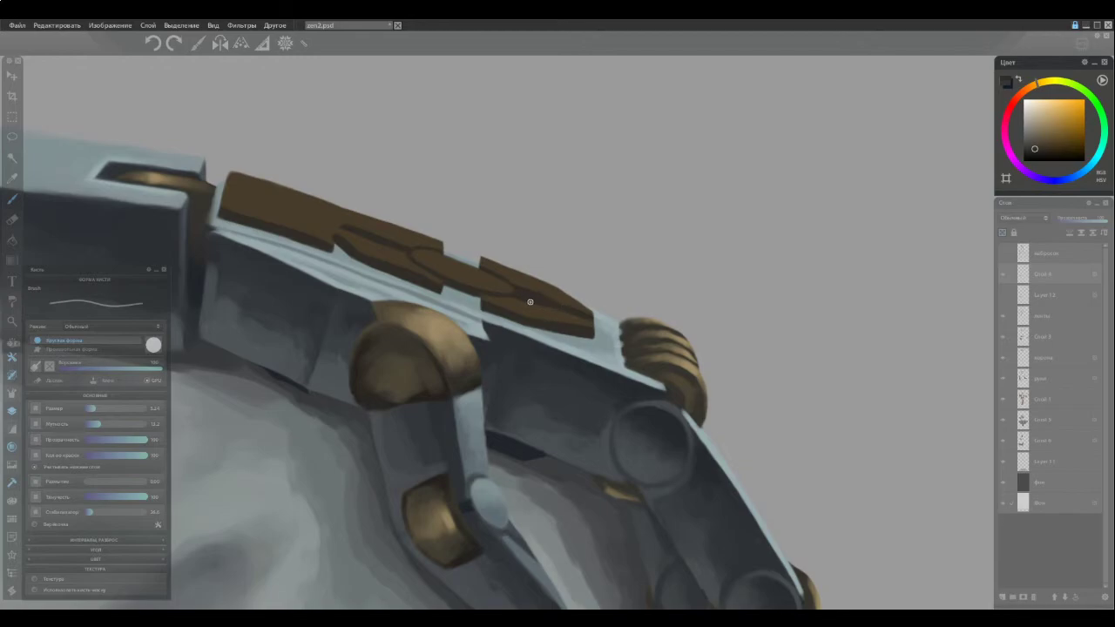
left_click(502, 287, "ctrl")
left_click(519, 291, "ctrl")
scroll(336, 336, "down", 5)
Paint a dark chevron-shaped groove across the brown plate between its wrist end and the recess beside the oval
key("space")
left_click_drag(281, 401, 530, 438)
scroll(603, 345, "up", 5)
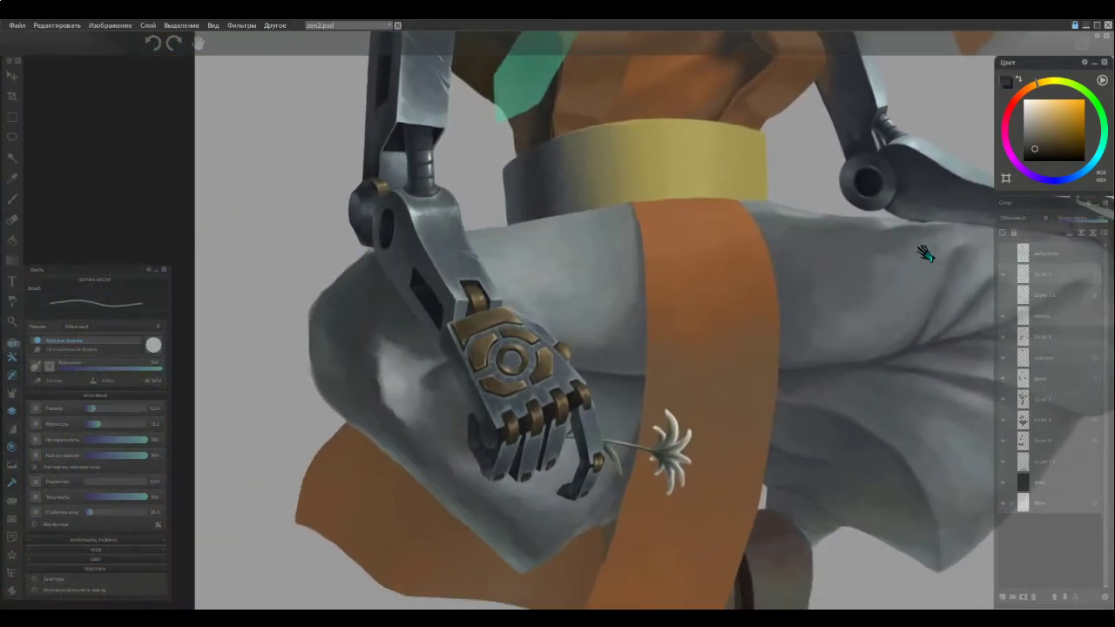
left_click_drag(925, 249, 932, 246)
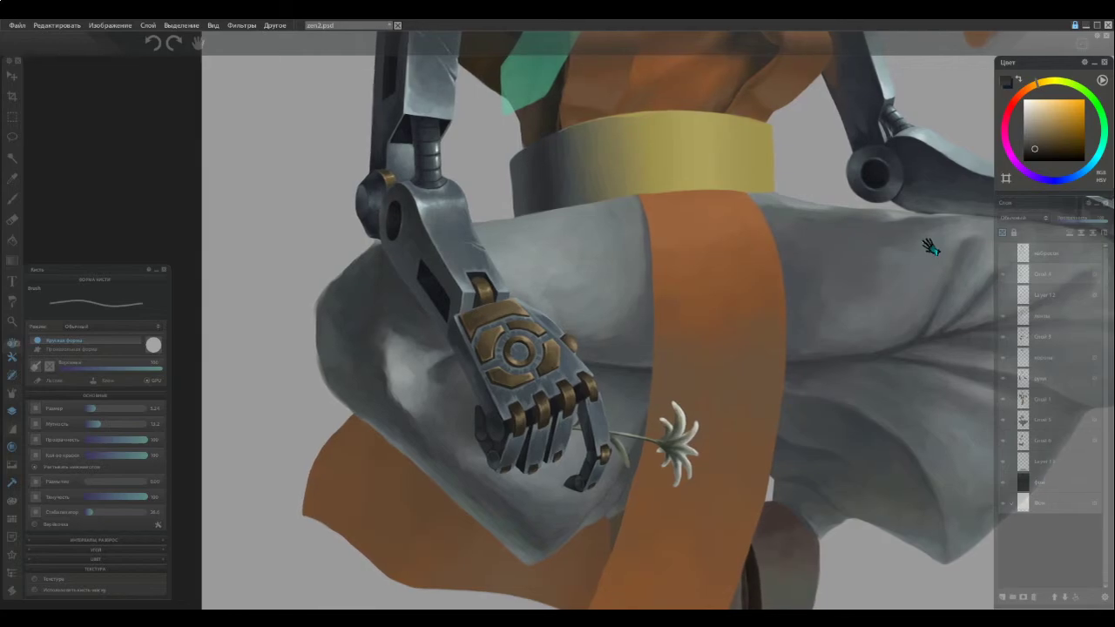
left_click_drag(931, 249, 891, 252)
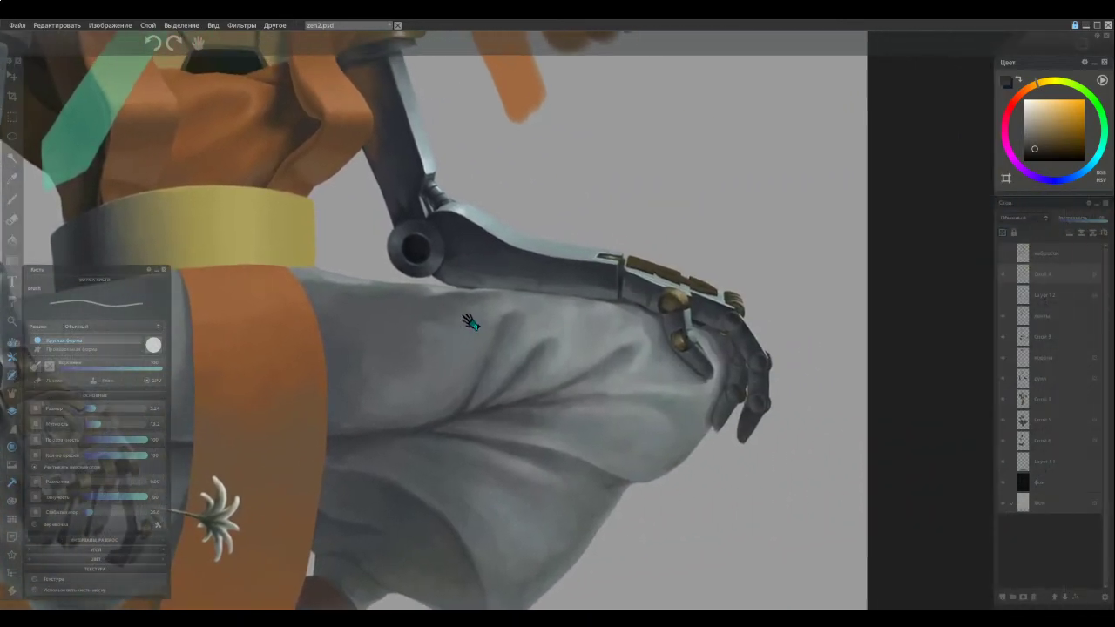
left_click_drag(470, 322, 373, 324)
scroll(581, 267, "up", 8)
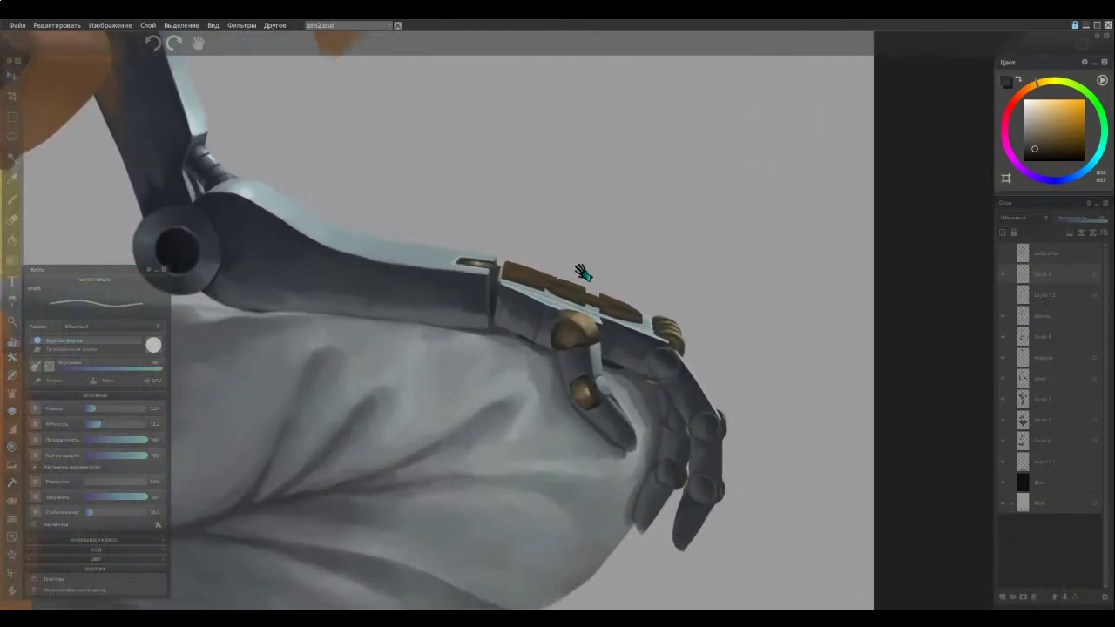
left_click_drag(485, 269, 478, 272)
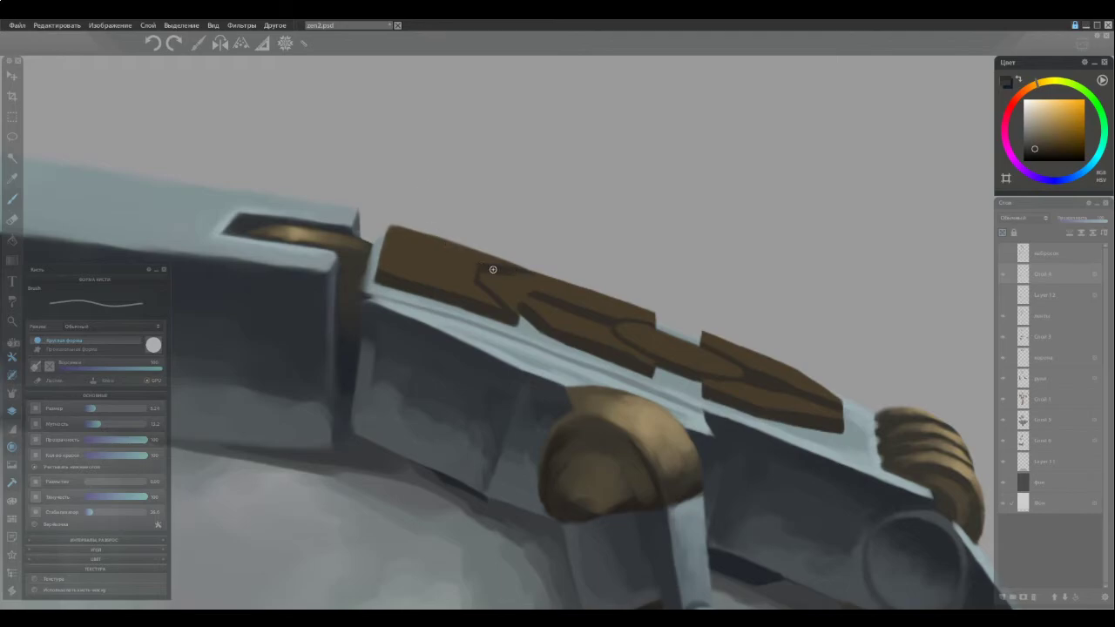
left_click(495, 279, "alt")
left_click(537, 293, "ctrl")
left_click(535, 304, "ctrl")
left_click(488, 284, "alt")
Widen and even out the dark recesses on both sides of the oval, alternating sampled dark and lighter browns
scroll(440, 256, "down", 5)
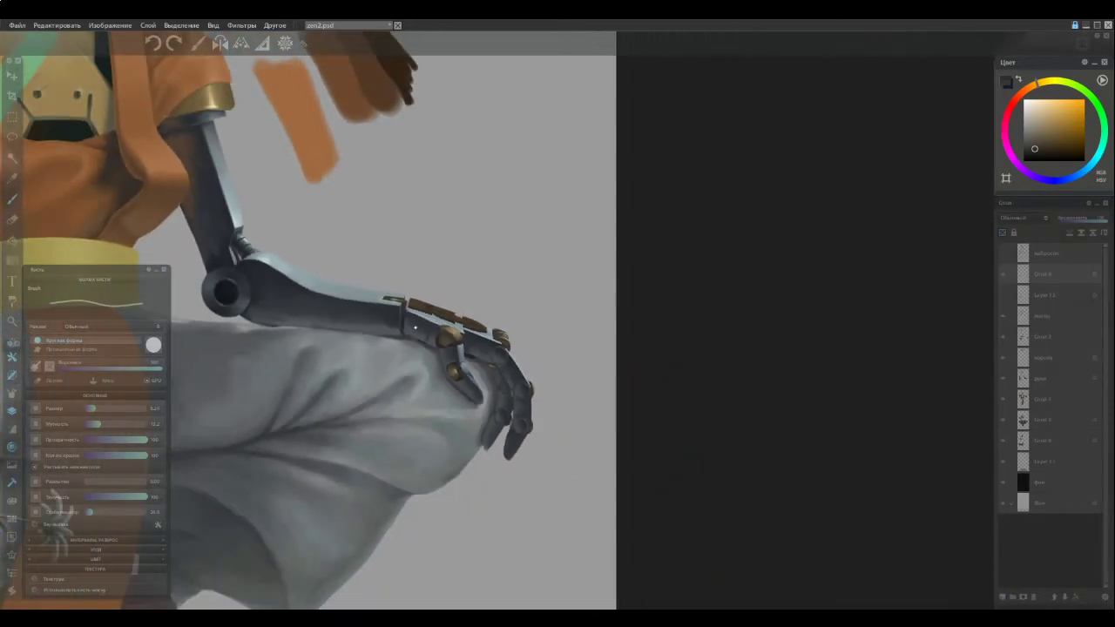
left_click_drag(341, 345, 669, 338)
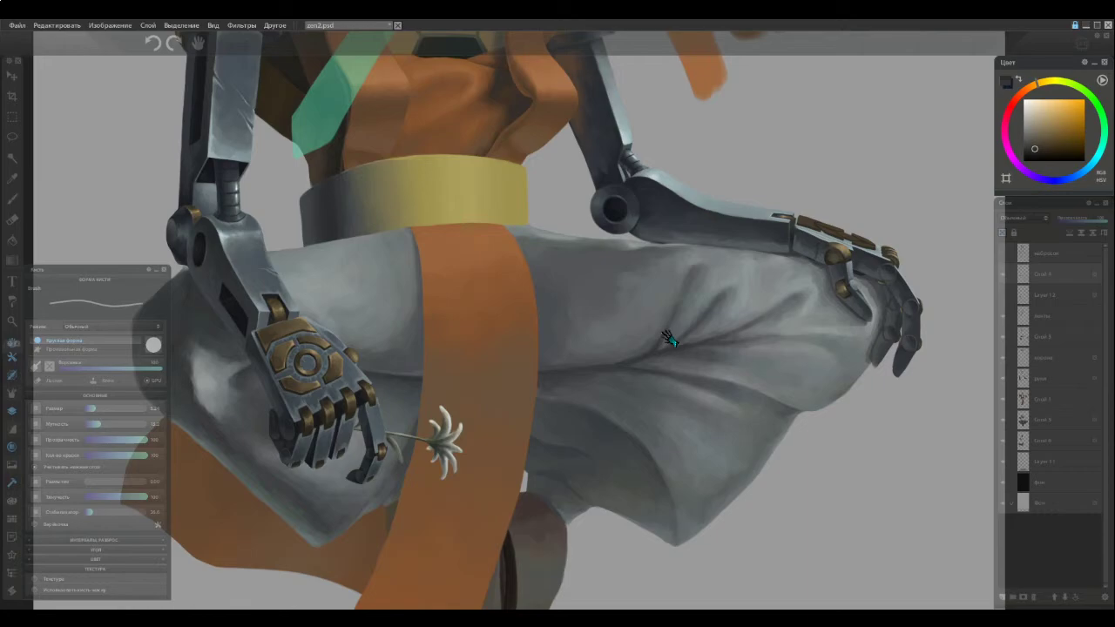
left_click_drag(669, 338, 373, 360)
scroll(552, 261, "up", 3)
scroll(552, 261, "up", 3)
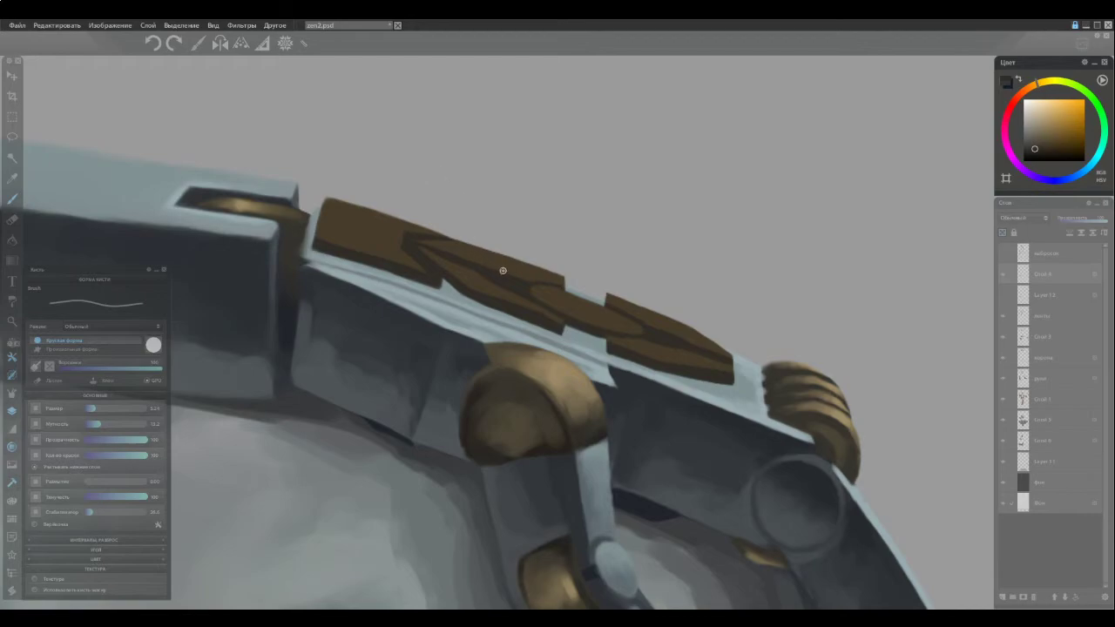
left_click_drag(485, 267, 543, 281)
left_click(634, 330, "alt")
left_click(648, 326, "ctrl")
left_click(647, 315, "ctrl")
left_click(681, 337, "ctrl")
left_click(671, 356, "alt")
left_click(679, 332, "ctrl")
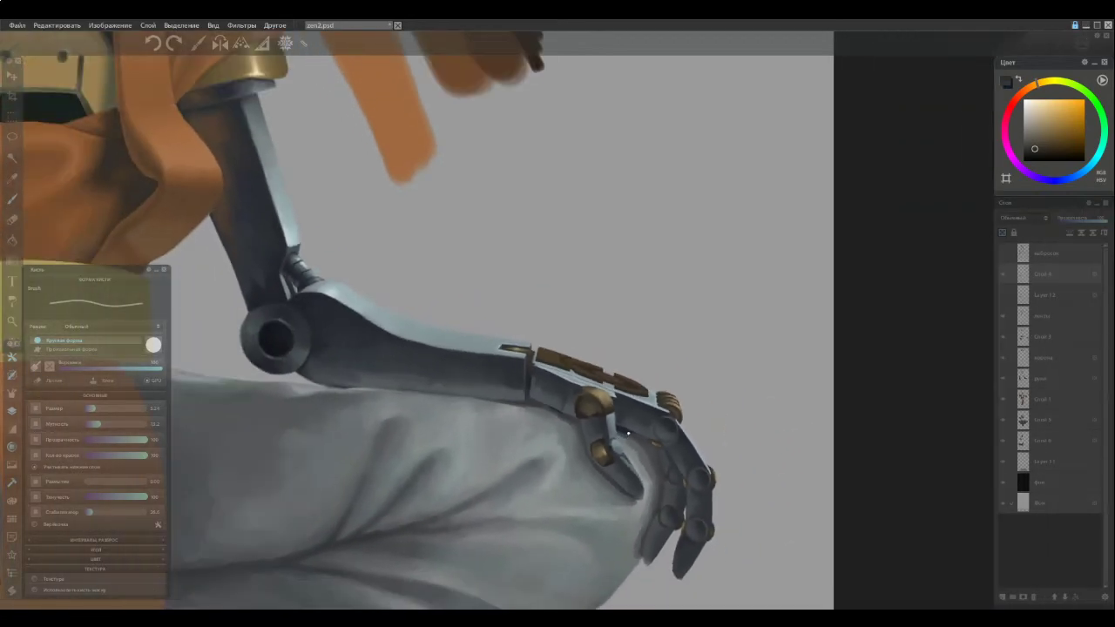
Erase an elongated opening in the dark recess on each side of the oval so the pale metal underneath shows
scroll(641, 399, "up", 8)
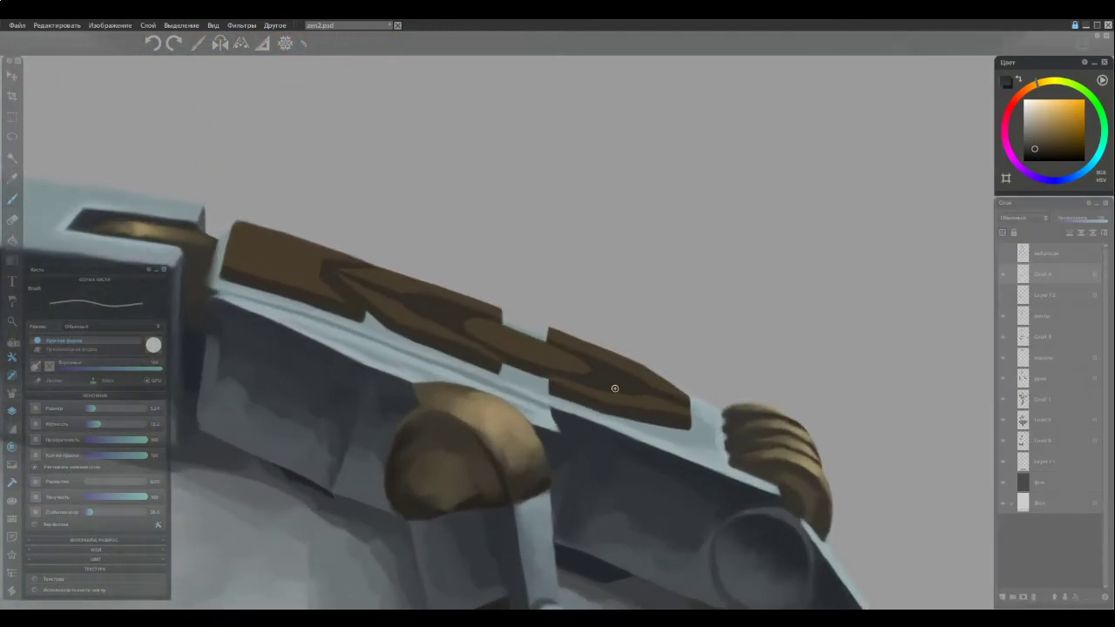
key("e")
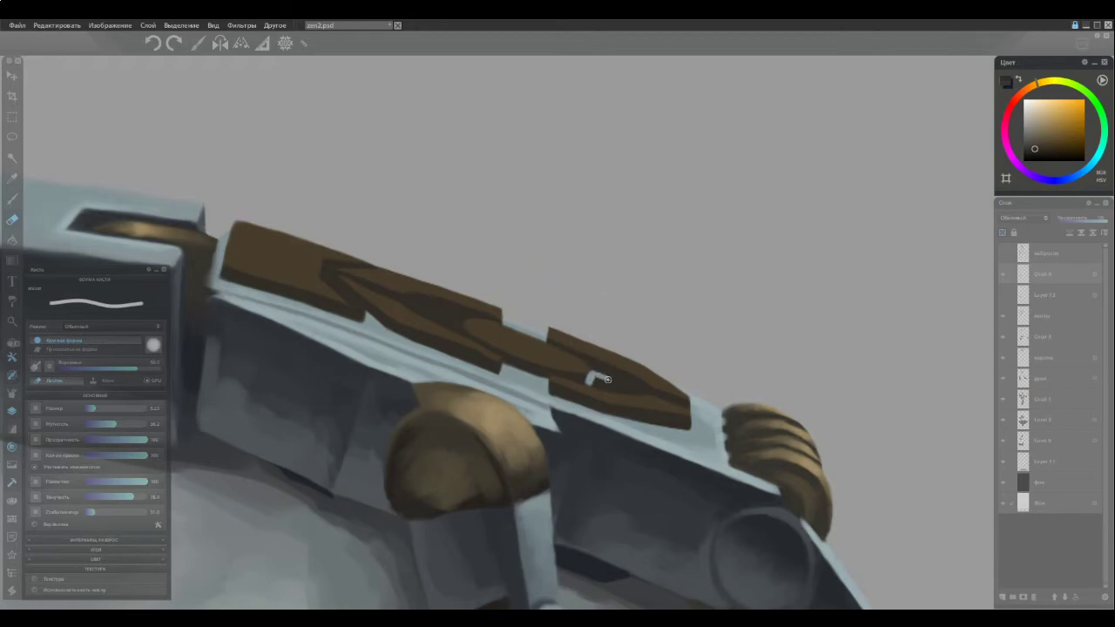
left_click_drag(601, 377, 620, 385)
mouse_move(627, 391)
left_mouse_down()
mouse_move(593, 386)
mouse_move(611, 387)
mouse_move(602, 377)
left_mouse_up()
left_click_drag(458, 324, 455, 329)
key("ctrl+z")
mouse_move(458, 318)
left_mouse_down()
mouse_move(444, 313)
mouse_move(452, 318)
left_mouse_up()
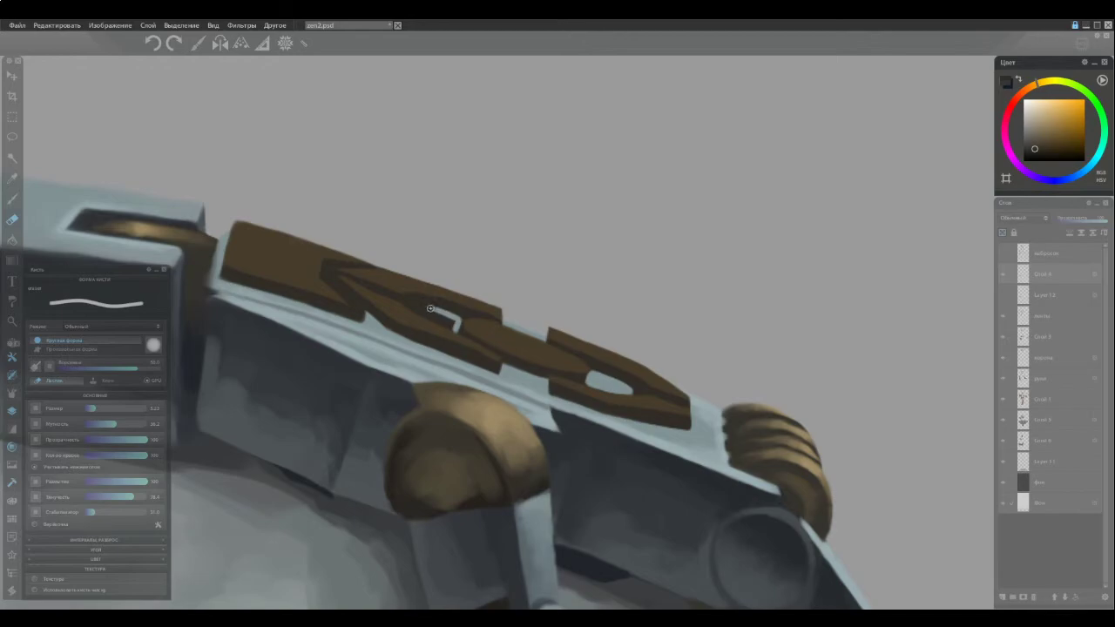
left_click_drag(440, 311, 411, 307)
left_click_drag(419, 311, 414, 308)
left_click_drag(444, 323, 447, 326)
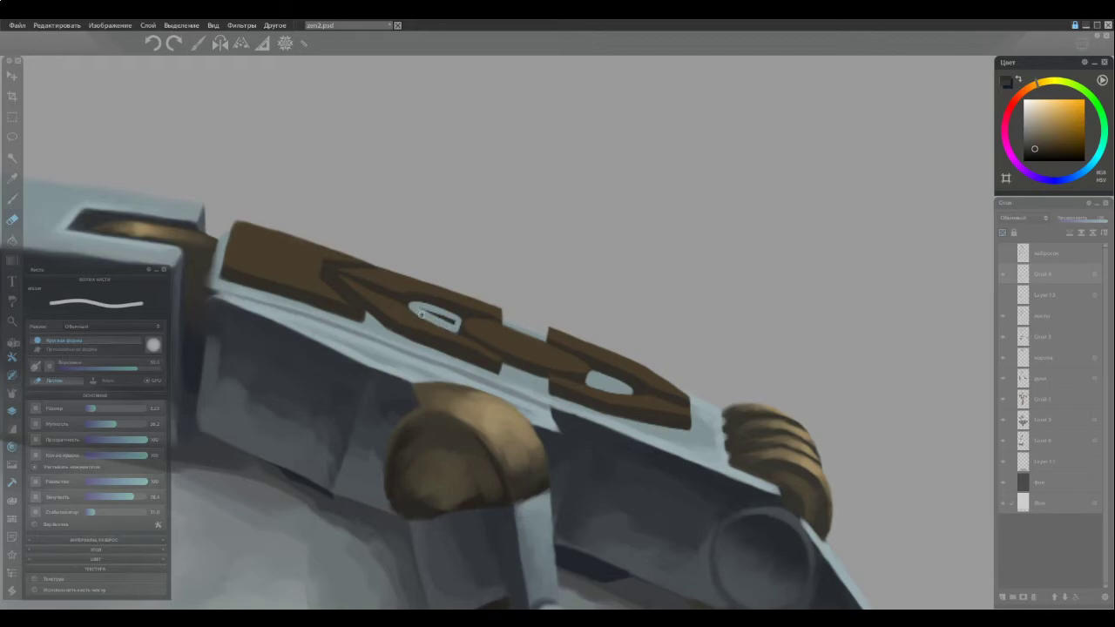
left_click_drag(415, 310, 432, 314)
Refine the edges of both openings in the plate, alternating brown brush strokes with the eraser
key("b")
left_click(642, 402, "alt")
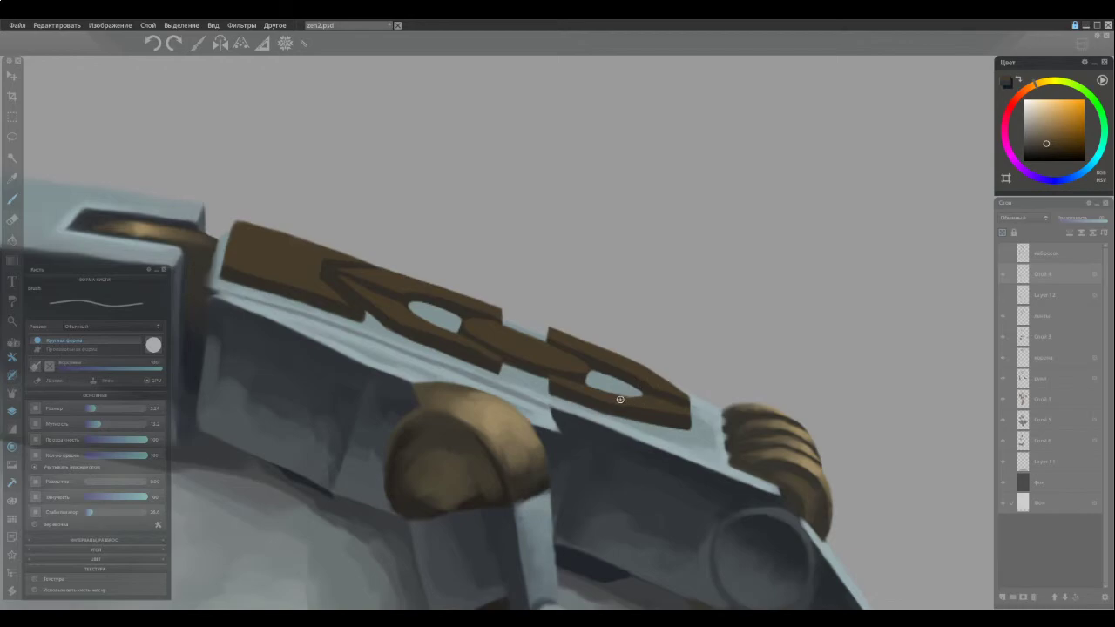
key("e")
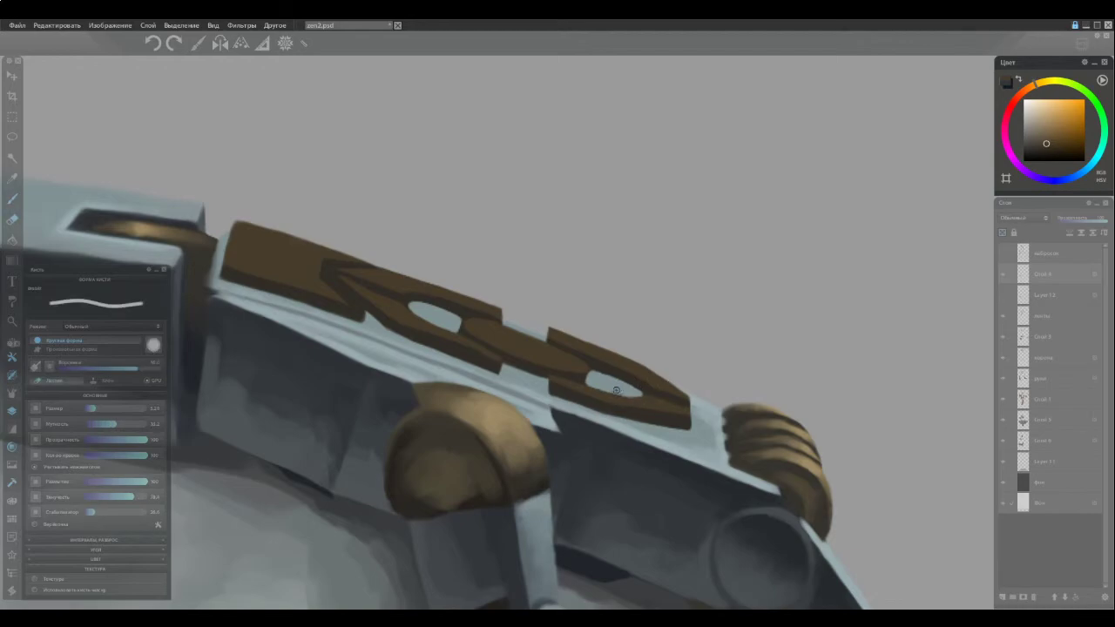
key("b")
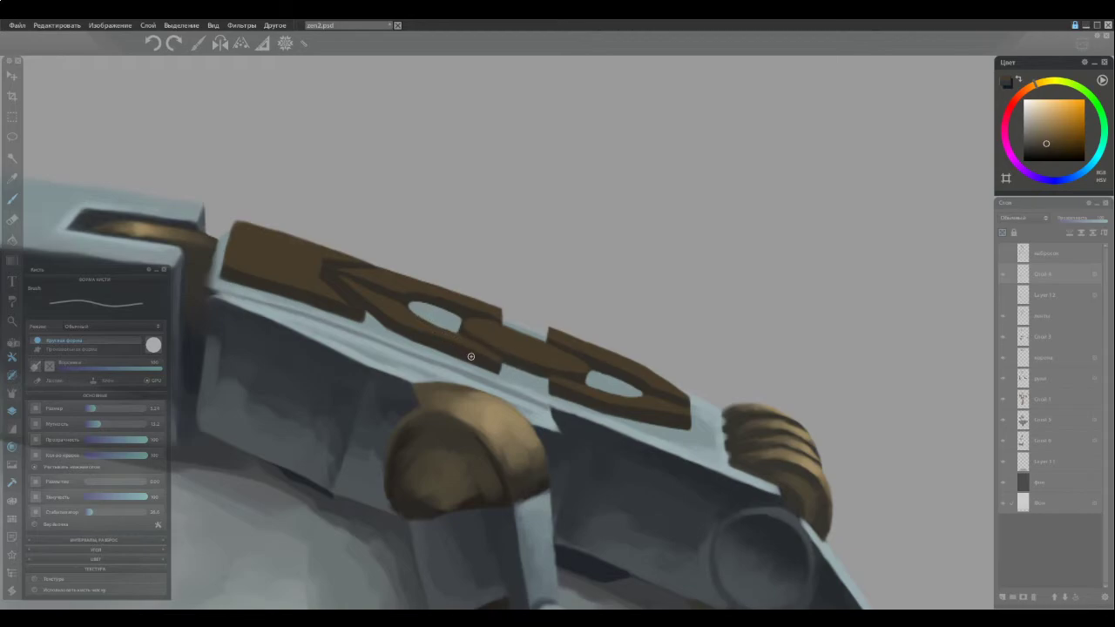
key("e")
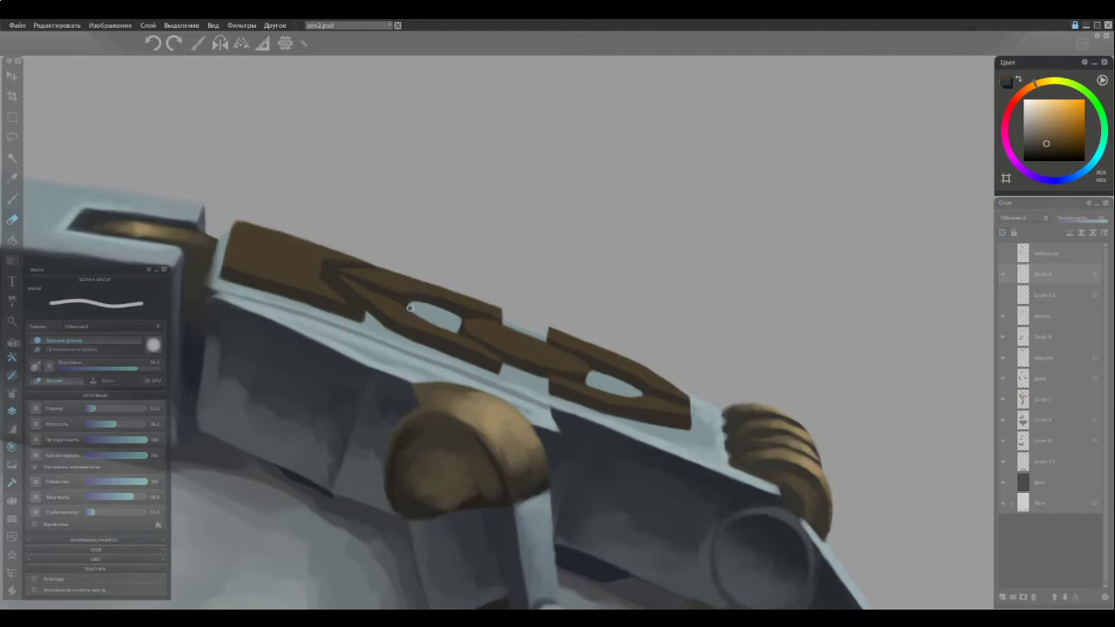
key("b")
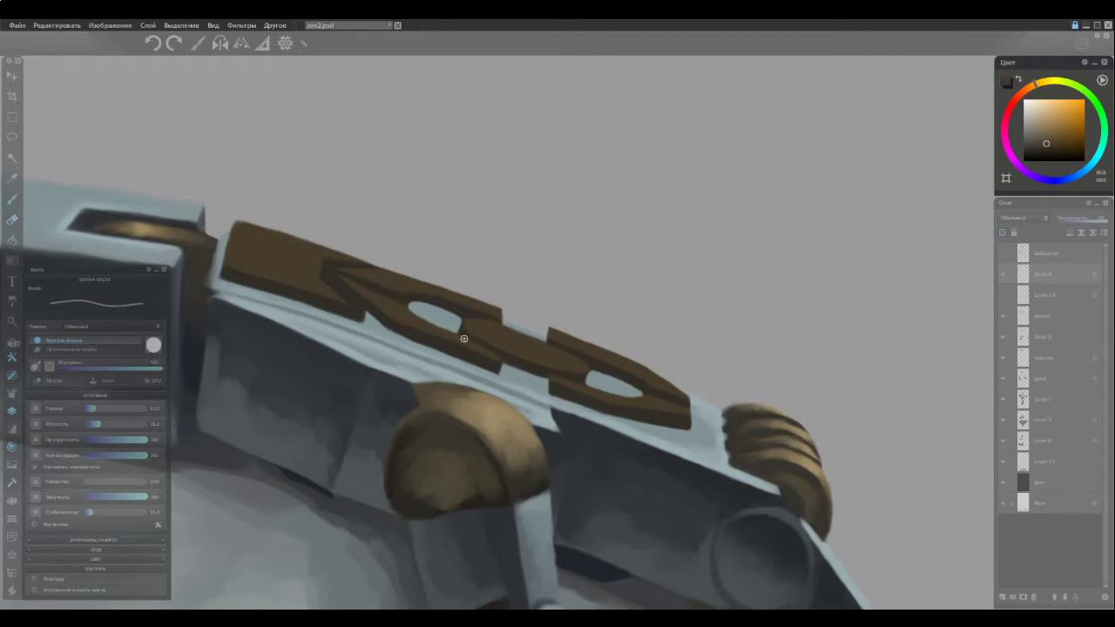
Paint a smaller dark oval inside the disc at the plate's centre and save the file
scroll(372, 284, "down", 8)
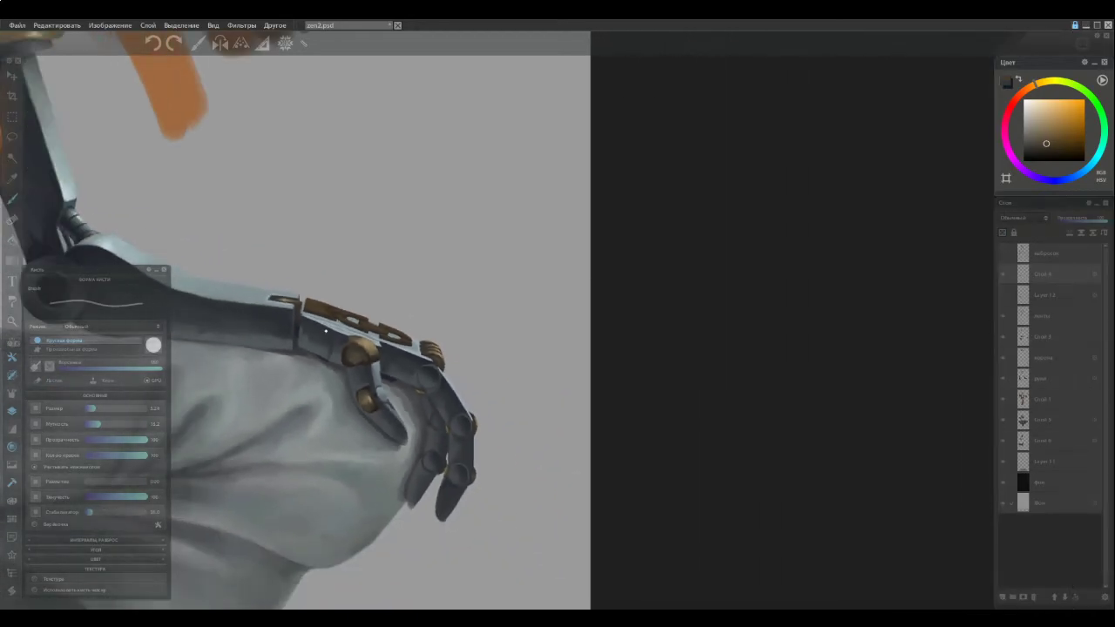
left_click_drag(277, 350, 374, 312)
scroll(489, 327, "up", 8)
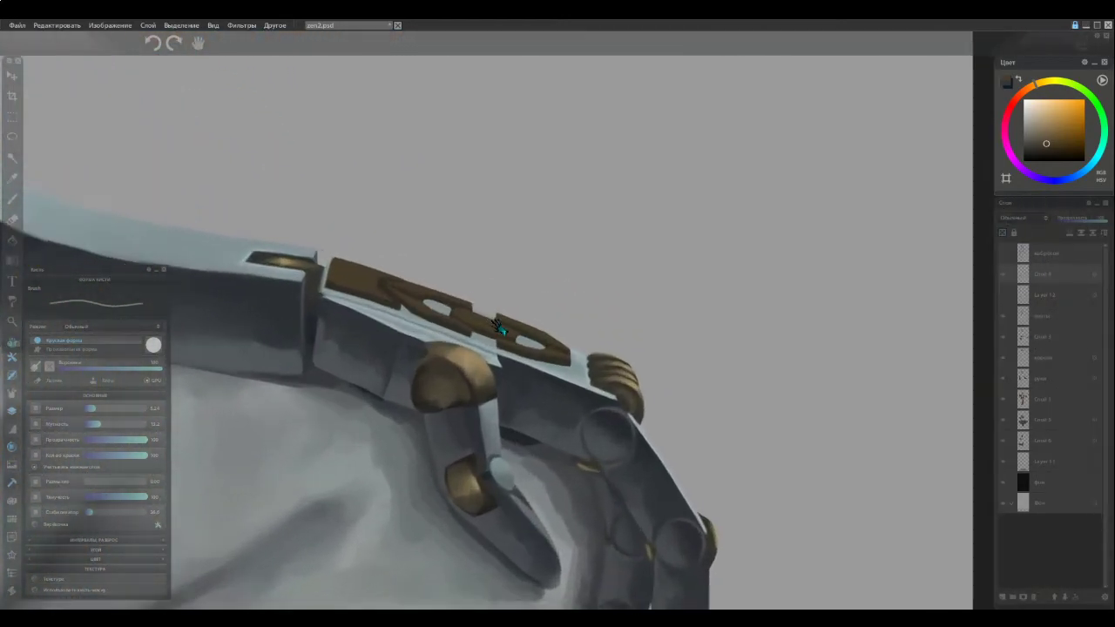
left_click(487, 324, "alt")
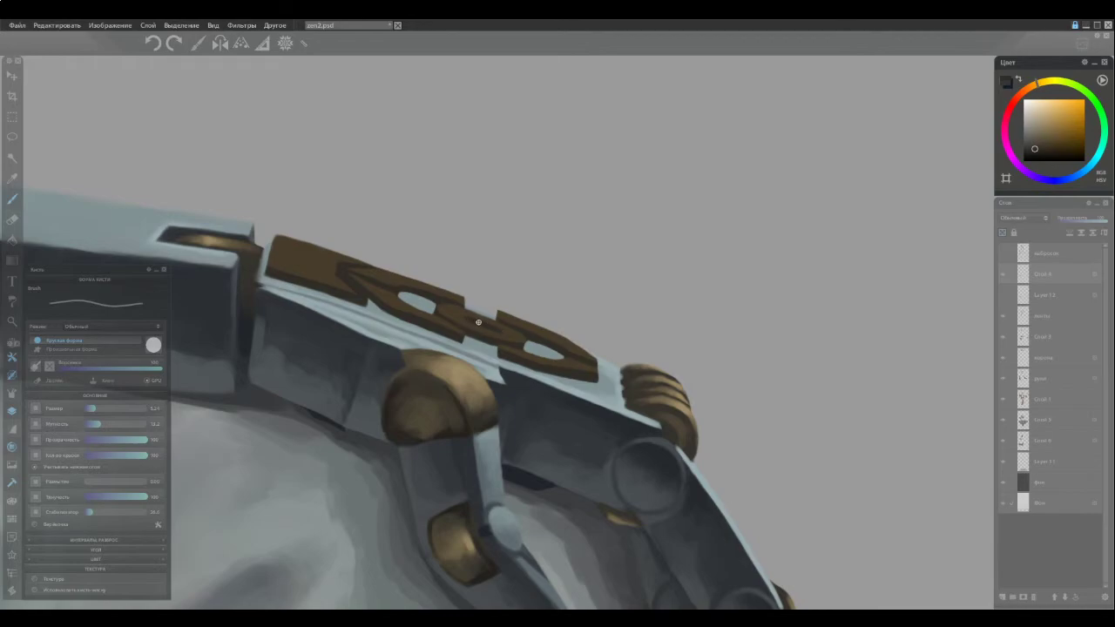
left_click_drag(456, 314, 484, 324)
left_click(439, 305, "alt")
scroll(410, 470, "down", 5)
left_click_drag(404, 478, 724, 271)
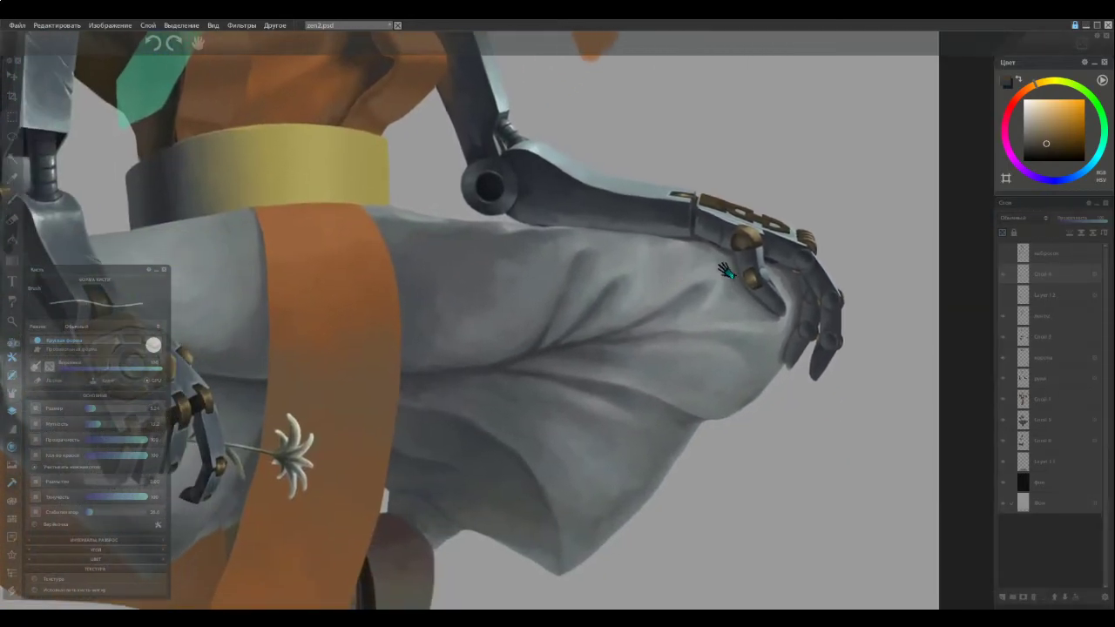
key("ctrl+s")
Paint the central disc's ring in light gold around its dark inner oval, using gold tones sampled from the hand
left_click_drag(751, 294, 532, 316)
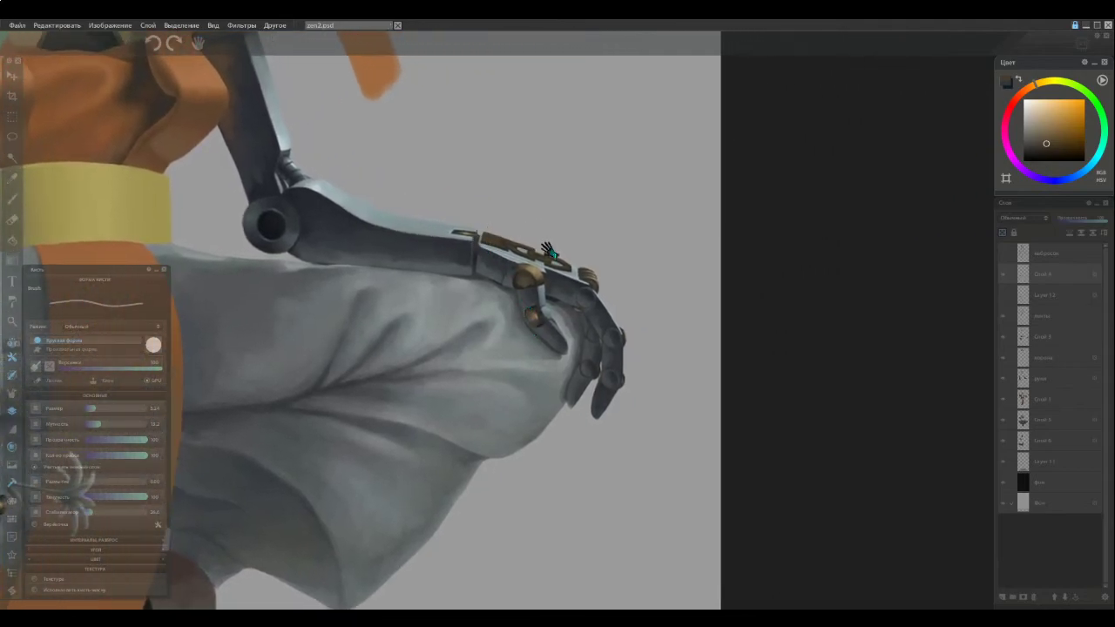
scroll(545, 250, "up", 3)
scroll(546, 252, "up", 4)
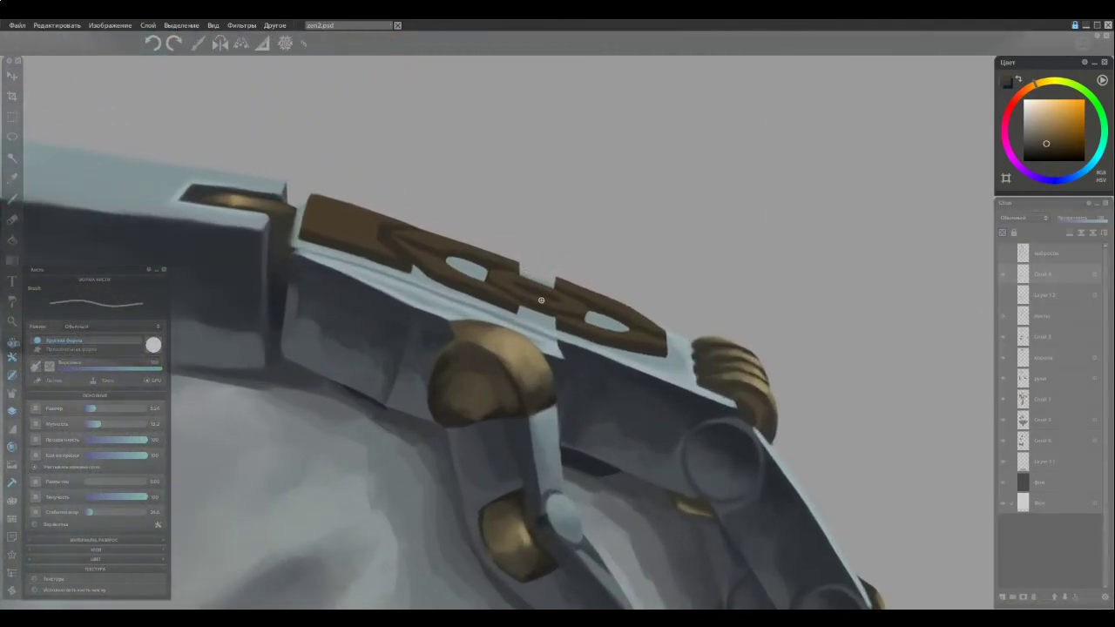
key("bracketright")
left_click(516, 345, "alt")
key("bracketleft")
left_click_drag(526, 280, 549, 285)
left_click(589, 304, "alt")
left_click(540, 285, "alt")
left_click(557, 287, "alt")
left_click(555, 292, "alt")
left_click_drag(536, 298, 494, 279)
left_click(539, 292, "alt")
left_click_drag(519, 285, 559, 300)
left_click(549, 289, "alt")
left_click(562, 294, "alt")
left_click(558, 294, "alt")
left_click(553, 297, "alt")
left_click(571, 304, "alt")
left_click(539, 306, "alt")
left_click(576, 306, "alt")
Complete the light gold ring at its wrist-side end and clean up the edge of its dark inner oval
scroll(565, 300, "up", 4)
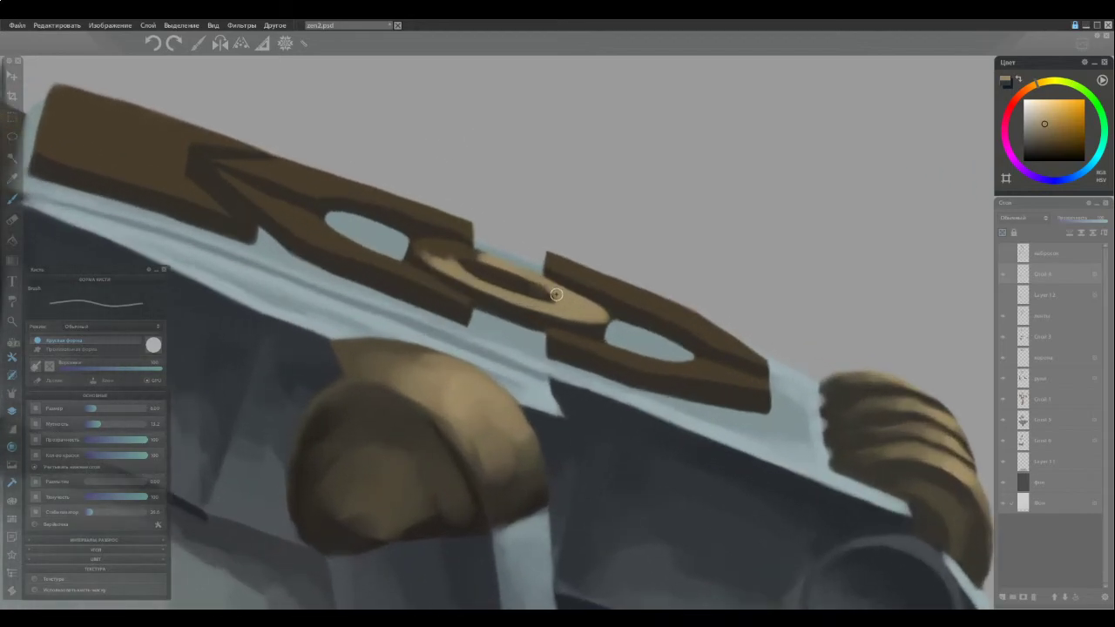
left_click(543, 292, "ctrl")
left_click(498, 264, "ctrl")
left_click(471, 271, "ctrl")
left_click(475, 257, "ctrl")
mouse_move(456, 247)
left_mouse_down()
mouse_move(416, 247)
mouse_move(435, 266)
mouse_move(425, 247)
mouse_move(434, 251)
left_mouse_up()
left_click(471, 269, "ctrl")
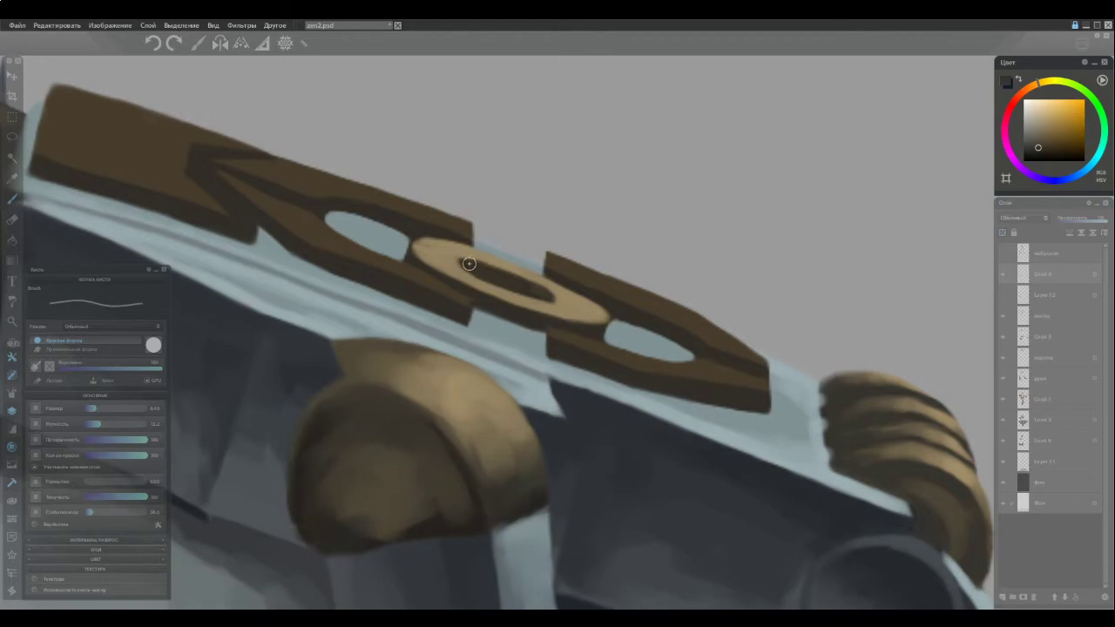
left_click(438, 252, "ctrl")
scroll(394, 283, "down", 6)
scroll(393, 283, "down", 3)
left_click_drag(338, 331, 532, 343)
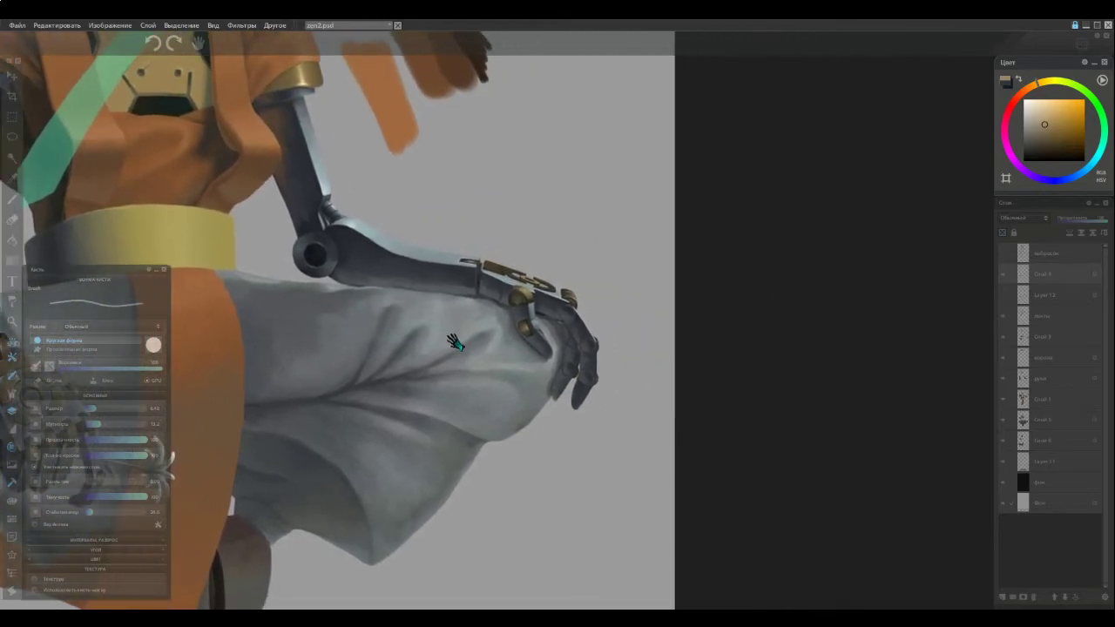
Touch up the inner oval's edge and paint the top face of the finger-side plate section light gold with a larger brush
scroll(523, 232, "up", 5)
key("b")
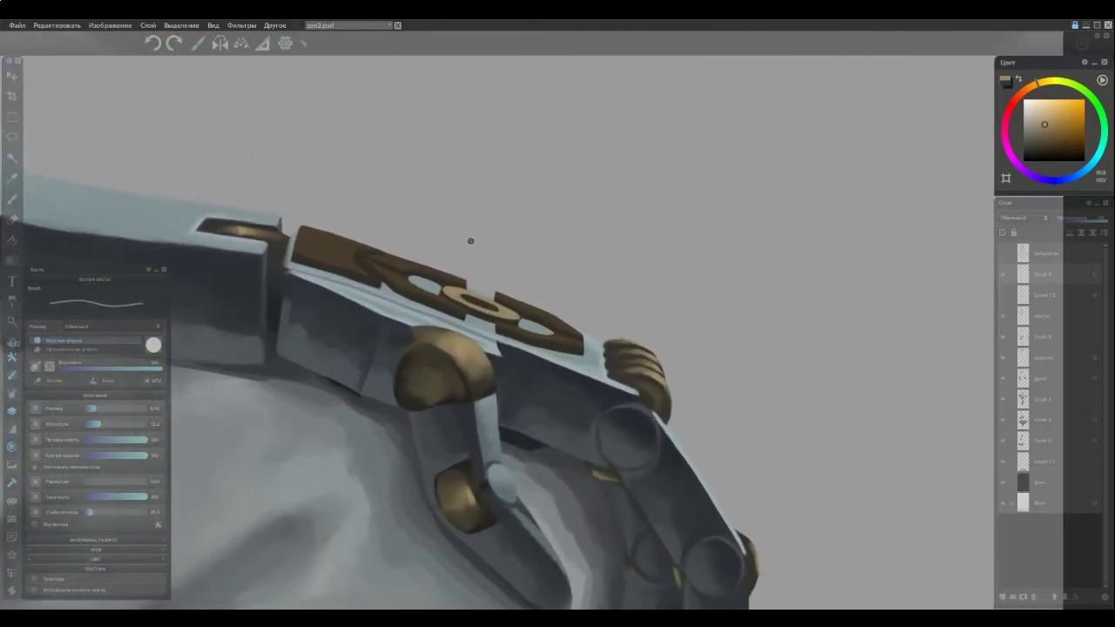
scroll(482, 268, "up", 2)
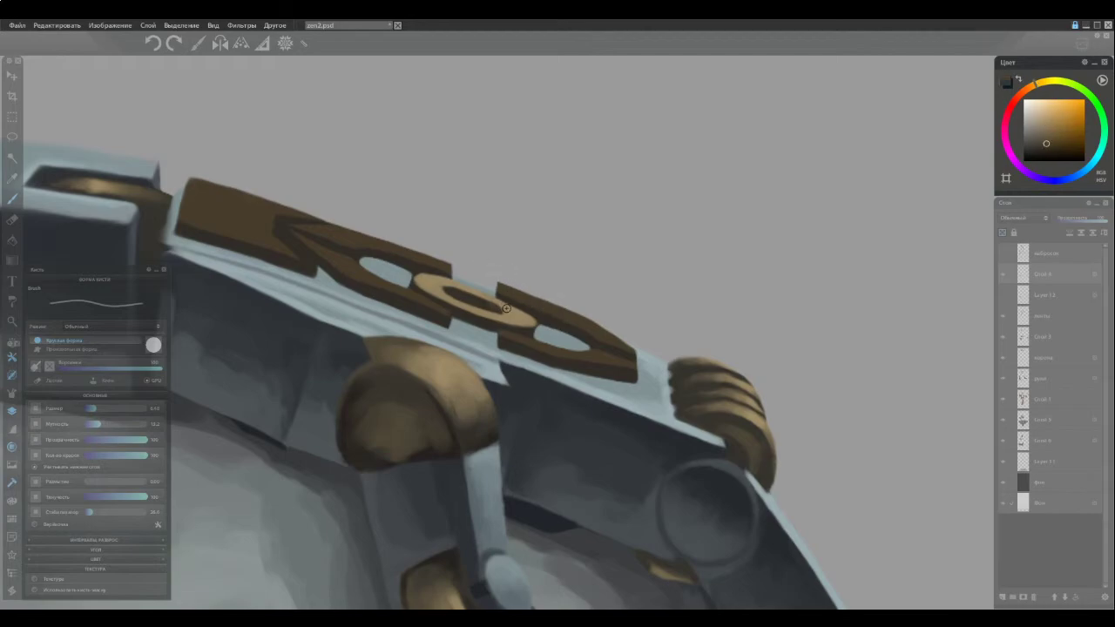
left_click(506, 309, "ctrl")
left_click(509, 319, "alt")
key("]")
mouse_move(528, 324)
left_mouse_down()
mouse_move(507, 319)
mouse_move(533, 299)
mouse_move(508, 289)
mouse_move(601, 332)
mouse_move(565, 299)
mouse_move(627, 341)
left_mouse_up()
left_click(506, 317, "alt")
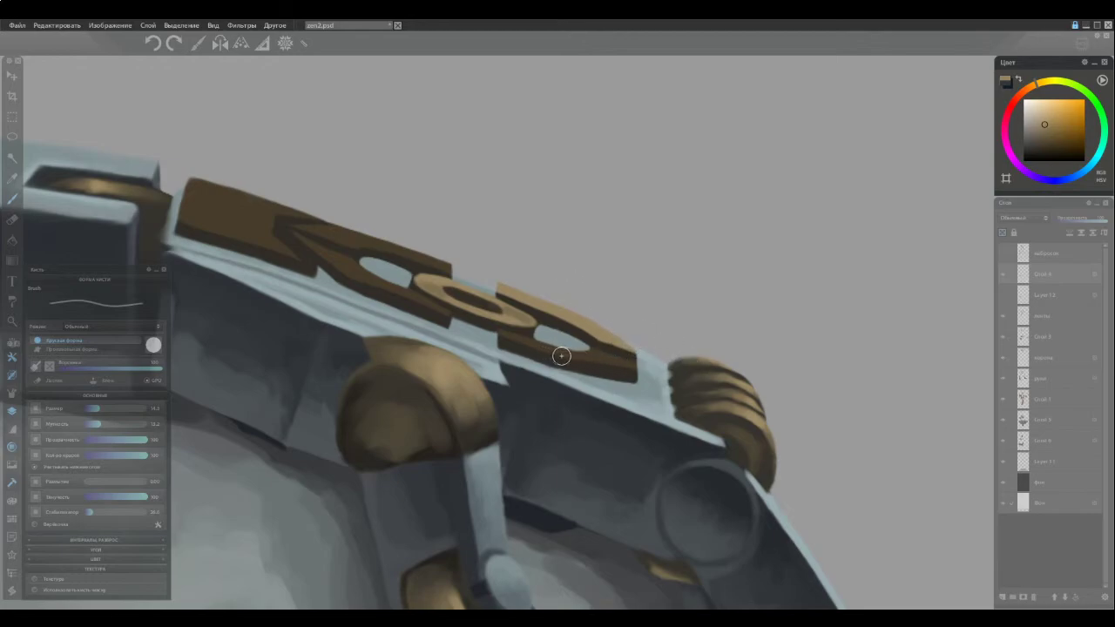
Smooth the light gold on the upper strip of the finger-side plate section, blending with tones sampled from it
left_click(513, 311, "alt")
mouse_move(520, 286)
left_mouse_down()
mouse_move(494, 282)
mouse_move(552, 299)
mouse_move(616, 340)
mouse_move(596, 322)
left_mouse_up()
left_click(540, 298, "alt")
left_click(564, 308, "alt")
left_click(590, 325, "alt")
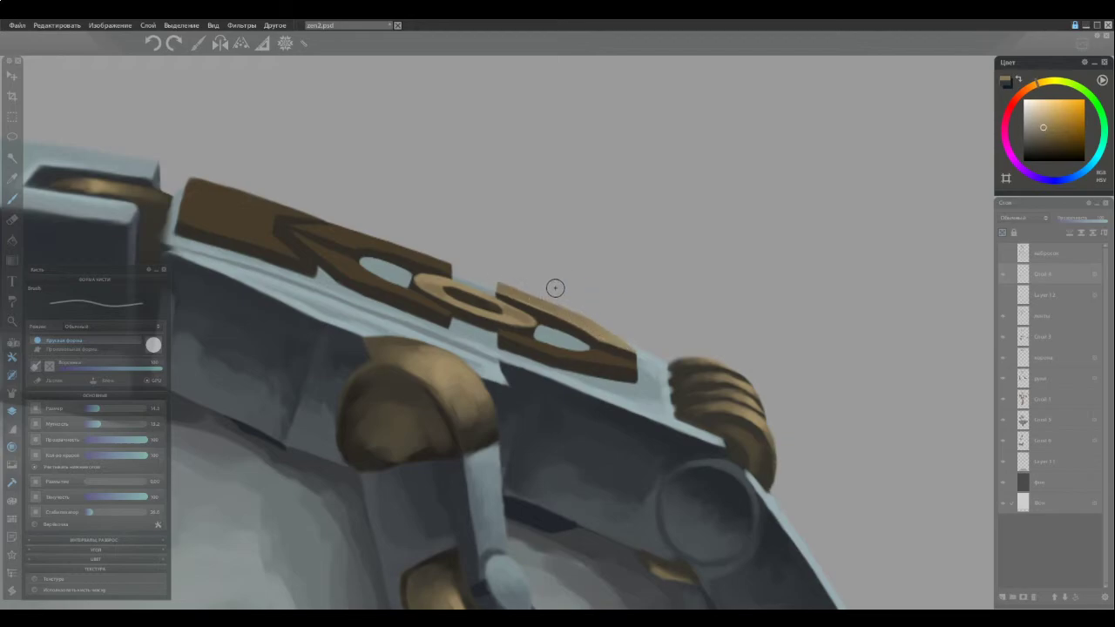
Paint the top face of the finger-side section's lower strip light gold with a smaller brush
left_click(629, 319, "ctrl")
left_click(512, 280, "ctrl")
left_click(490, 328, "ctrl")
left_click(542, 345, "ctrl")
left_click(604, 332, "ctrl")
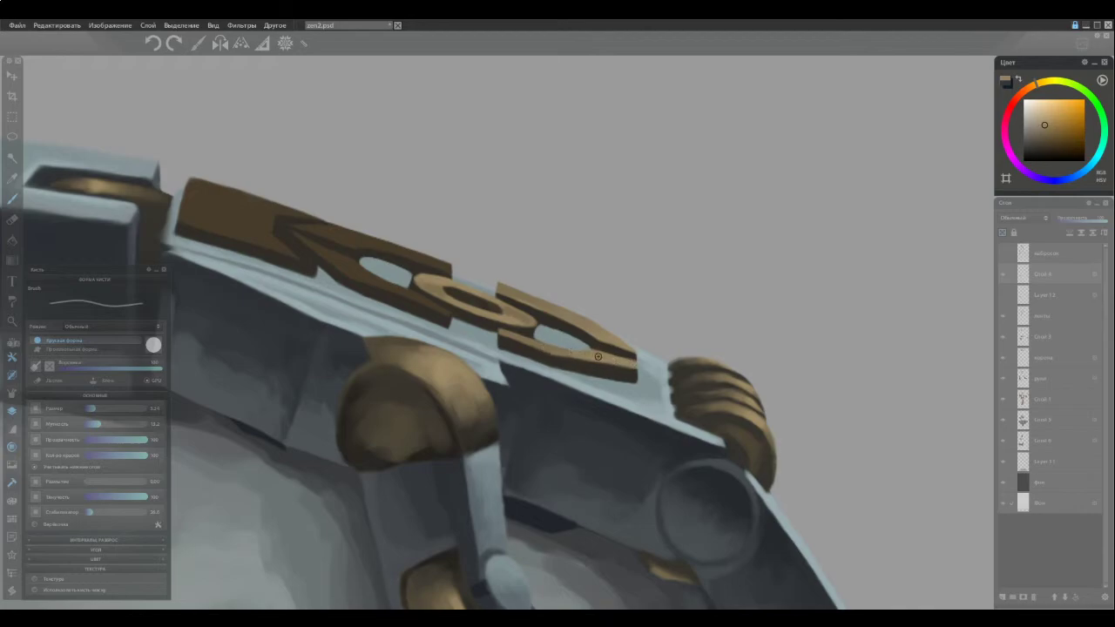
left_click(536, 345, "alt")
left_click(558, 348, "ctrl")
scroll(538, 383, "down", 7)
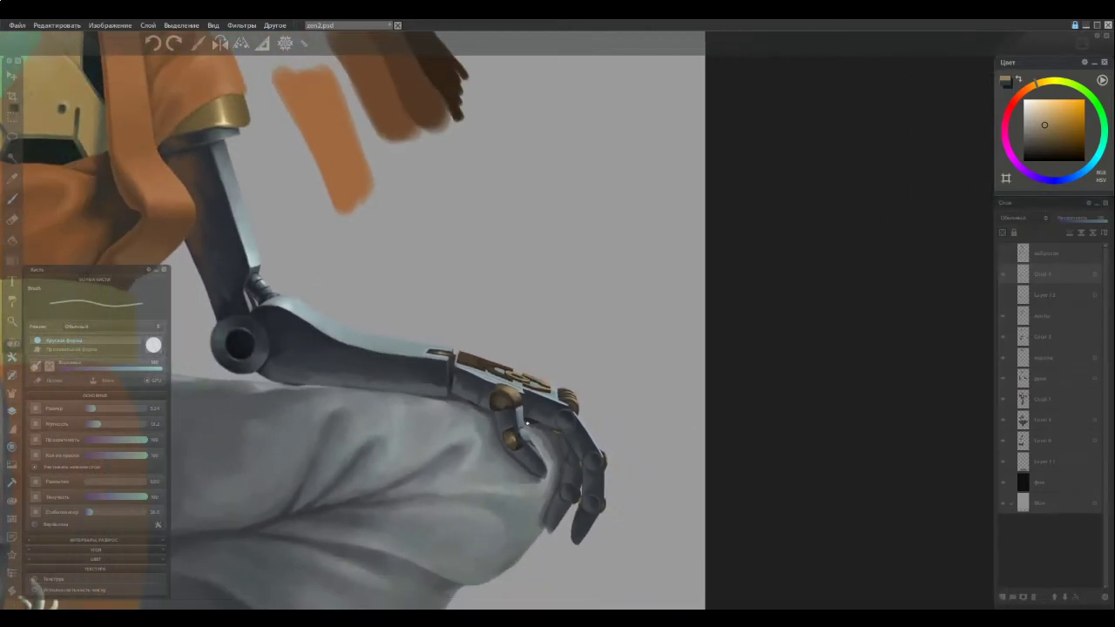
scroll(500, 357, "up", 8)
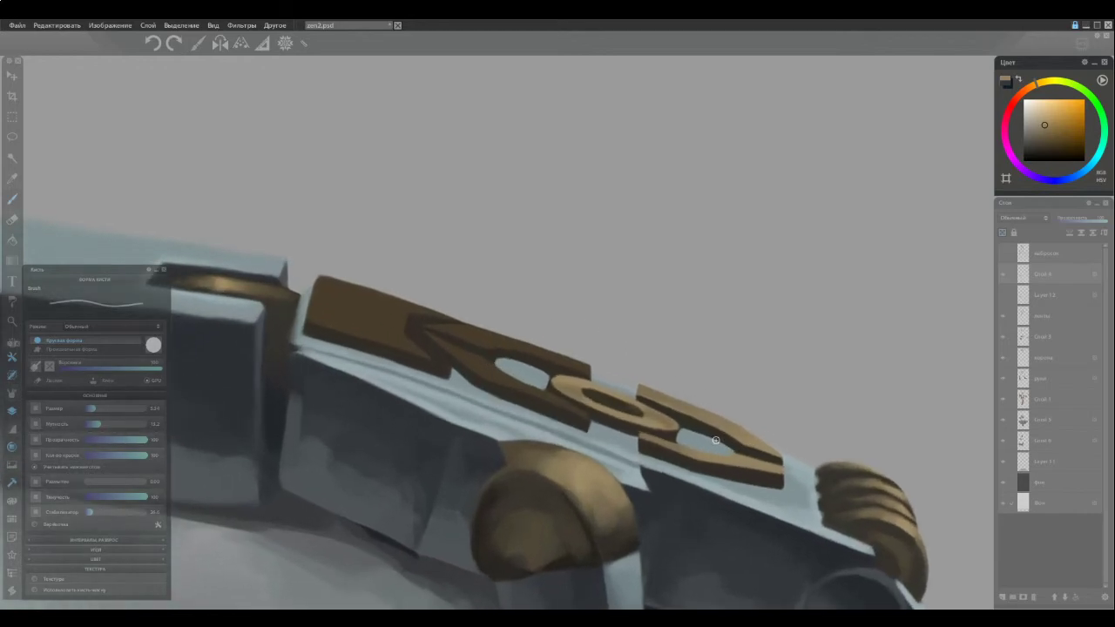
Start the light gold top face of the middle plate section along its upper and lower strips around the oval opening
left_click(648, 384, "ctrl")
left_click(654, 382, "ctrl")
mouse_move(600, 373)
left_mouse_down()
mouse_move(541, 354)
mouse_move(598, 375)
mouse_move(532, 346)
left_mouse_up()
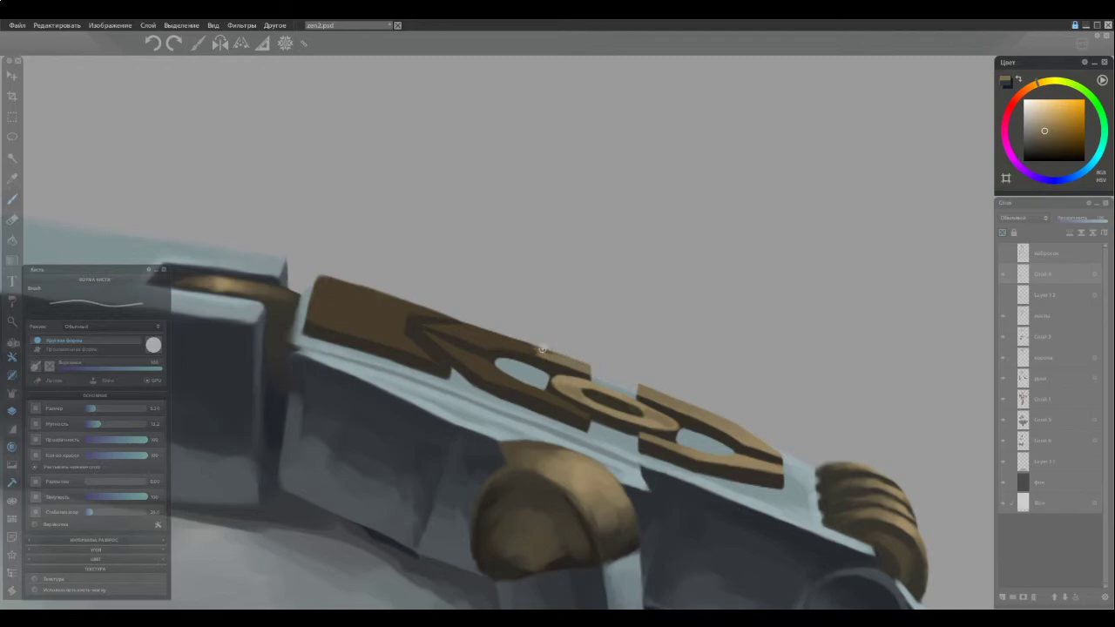
left_click(550, 399, "alt")
left_click(583, 412, "ctrl")
left_click(524, 397, "ctrl")
left_click(549, 396, "ctrl")
left_click(538, 394, "ctrl")
left_click(772, 468, "ctrl")
mouse_move(475, 358)
left_mouse_down()
mouse_move(518, 383)
mouse_move(489, 376)
left_mouse_up()
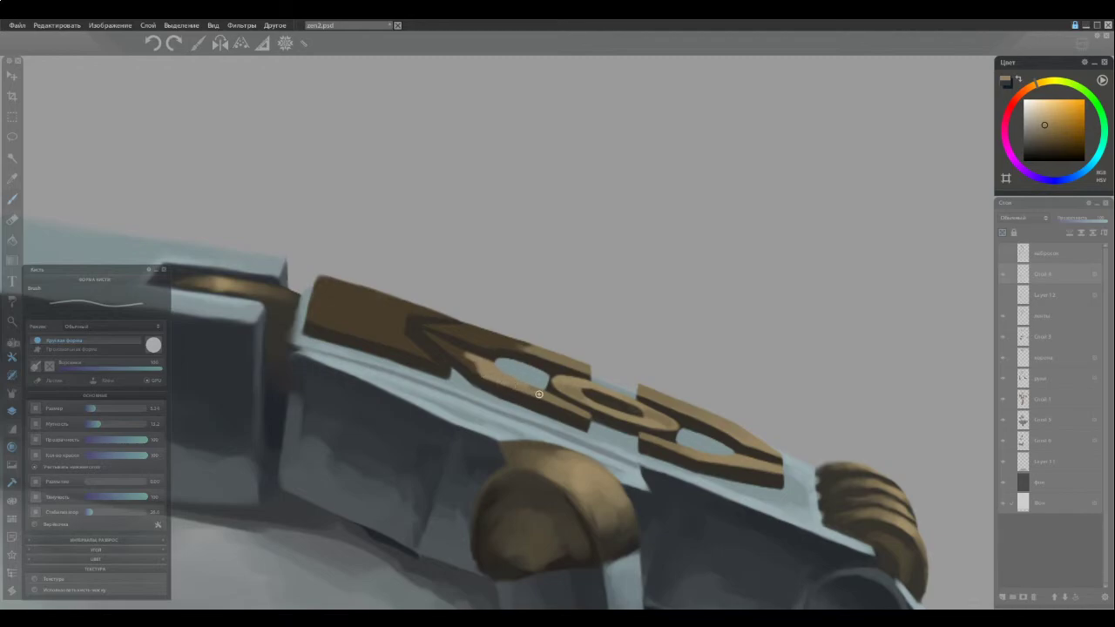
Extend the light gold along the middle section's lower strip and both arms of its wrist-side arrow point
left_click(519, 393, "ctrl")
left_click(516, 380, "ctrl")
left_click(475, 356, "ctrl")
mouse_move(424, 331)
left_mouse_down()
mouse_move(473, 369)
mouse_move(464, 362)
left_mouse_up()
left_click(470, 317, "ctrl")
left_click(462, 351, "ctrl")
left_click_drag(448, 343, 494, 368)
left_click_drag(431, 326, 490, 347)
left_click(495, 352, "ctrl")
left_click(481, 342, "ctrl")
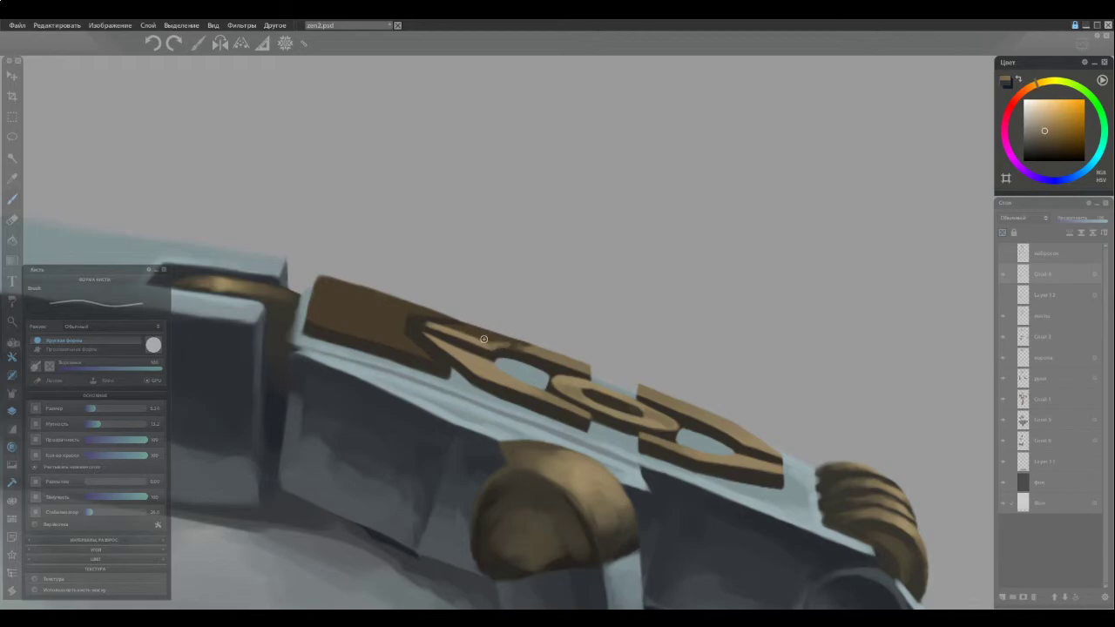
Fill the arrow point's upper arm with light gold out to the plate's outer edge and restate its dark recess edge
left_click(473, 350, "ctrl")
mouse_move(491, 347)
left_mouse_down()
mouse_move(543, 353)
mouse_move(475, 337)
mouse_move(487, 342)
left_mouse_up()
mouse_move(471, 328)
left_mouse_down()
mouse_move(488, 332)
mouse_move(430, 325)
left_mouse_up()
left_click(419, 319, "alt")
left_click_drag(427, 321, 468, 322)
left_click(490, 366, "alt")
left_click(455, 341, "ctrl")
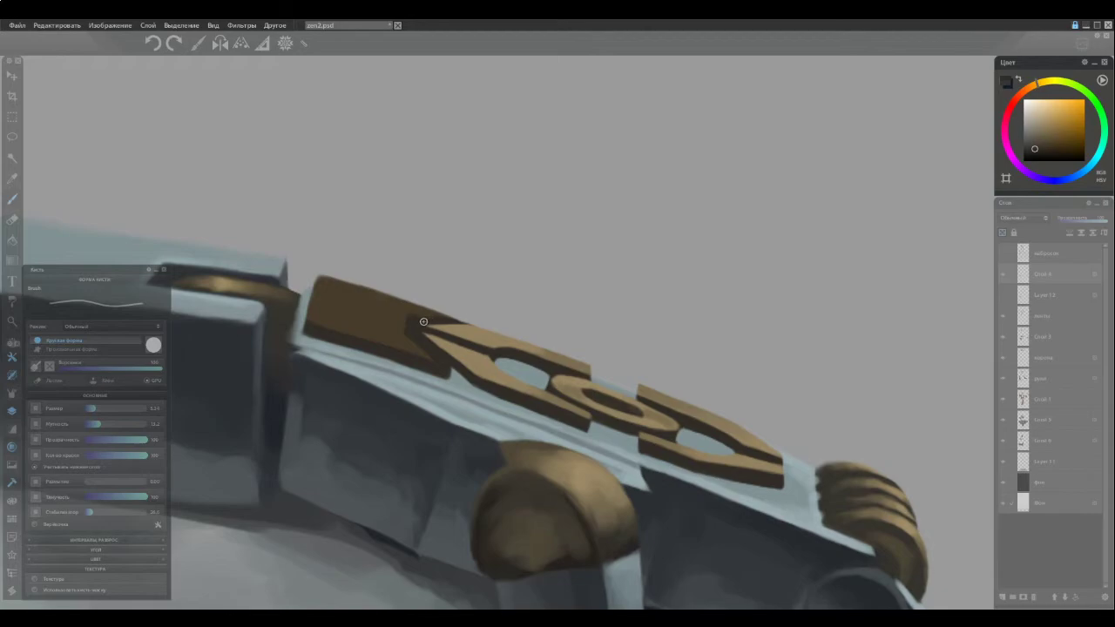
Redraw the dark recess above the arrow point, clean its outer end with the eraser, and resample the light gold
left_click_drag(419, 323, 478, 326)
left_click_drag(446, 324, 488, 327)
key("e")
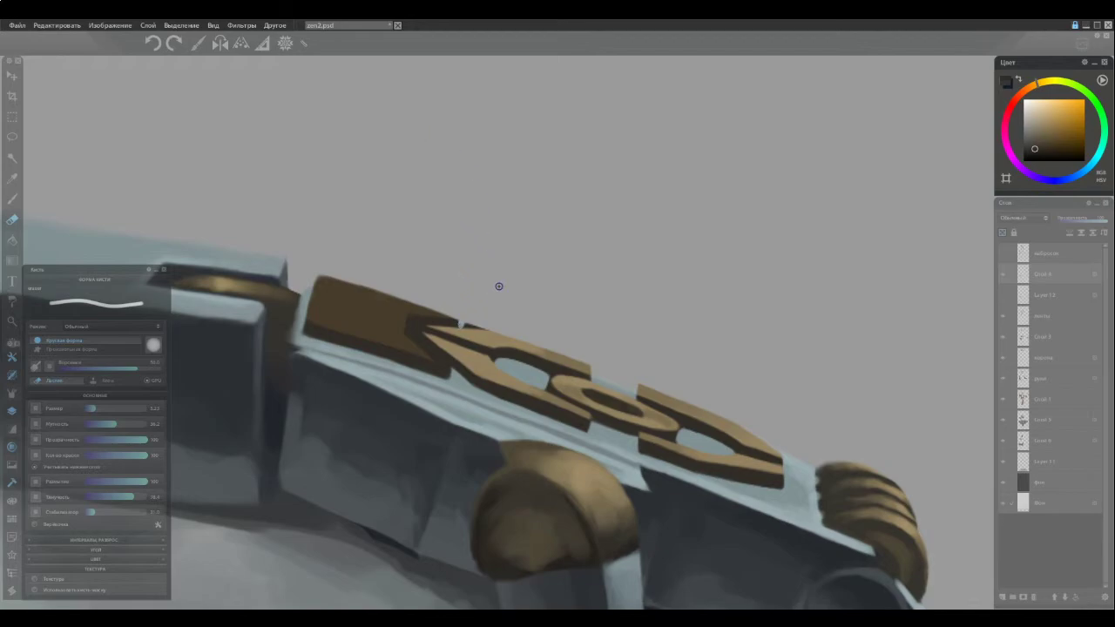
key("b")
left_click(482, 335, "alt")
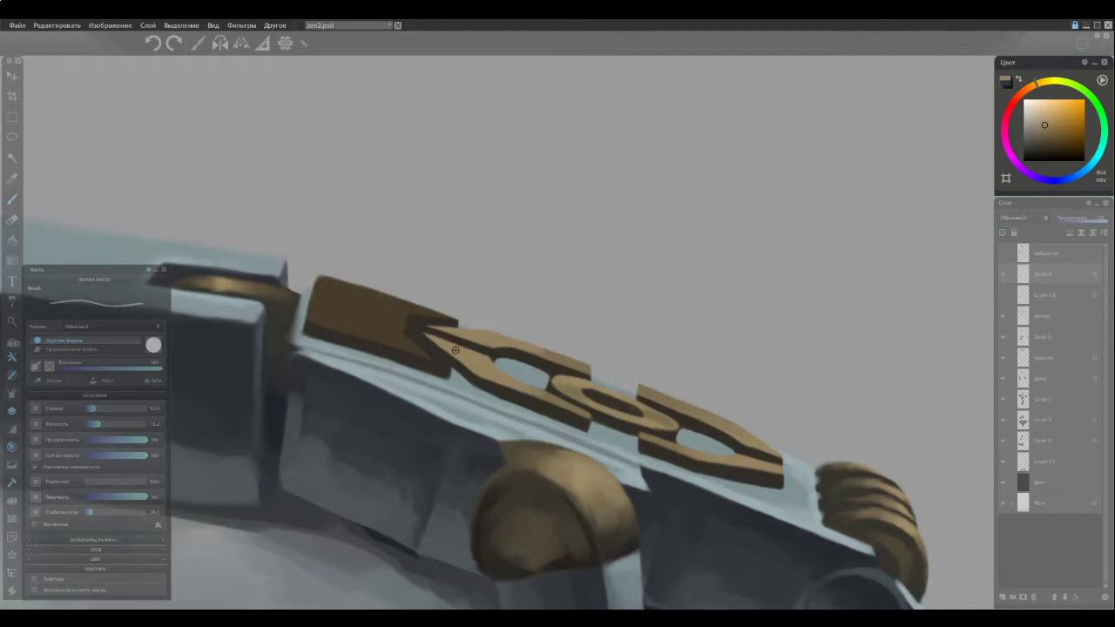
Blend the light gold along the middle section's upper strip between the arrow point and the central ring
left_click(546, 356, "ctrl")
left_click(494, 337, "ctrl")
left_click(556, 361, "ctrl")
left_click(514, 342, "alt")
left_click(496, 335, "alt")
left_click(516, 345, "alt")
left_click(491, 335, "alt")
left_click(524, 342, "alt")
left_click(556, 347, "ctrl")
Paint a light gold band along the wrist-side section's lower edge and undo the last stroke near its upper edge
left_click_drag(396, 334, 426, 356)
mouse_move(400, 336)
left_mouse_down()
mouse_move(442, 368)
mouse_move(418, 345)
mouse_move(410, 357)
mouse_move(446, 370)
mouse_move(401, 339)
mouse_move(418, 352)
mouse_move(382, 338)
left_mouse_up()
left_click(410, 357, "alt")
left_click(411, 344, "alt")
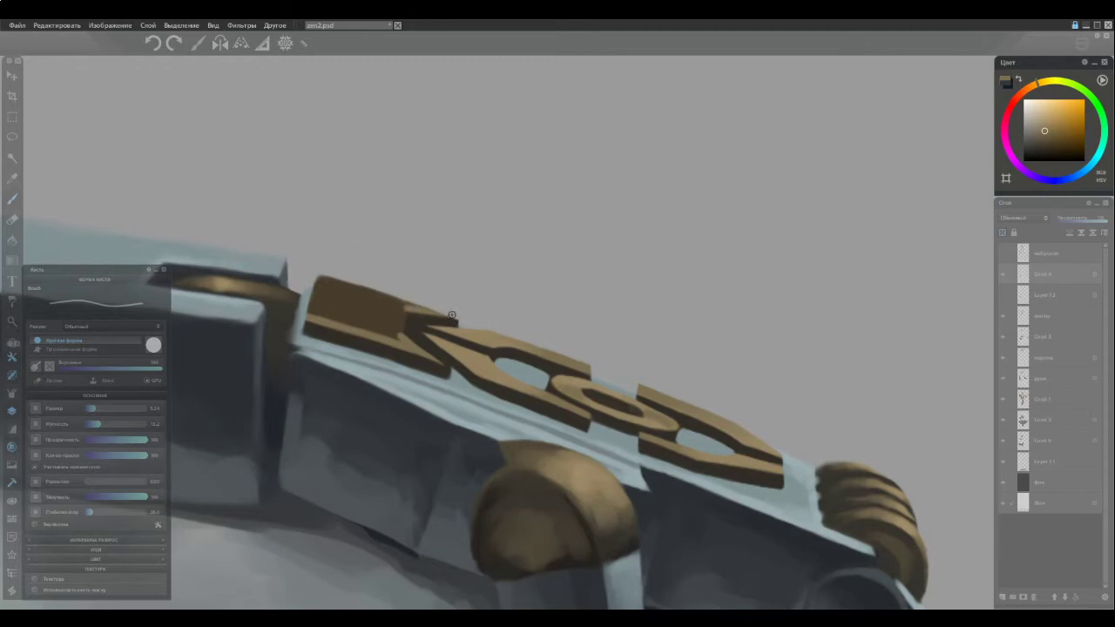
mouse_move(390, 304)
left_mouse_down()
mouse_move(428, 311)
mouse_move(393, 323)
mouse_move(397, 311)
mouse_move(396, 338)
mouse_move(398, 309)
left_mouse_up()
key("ctrl+z")
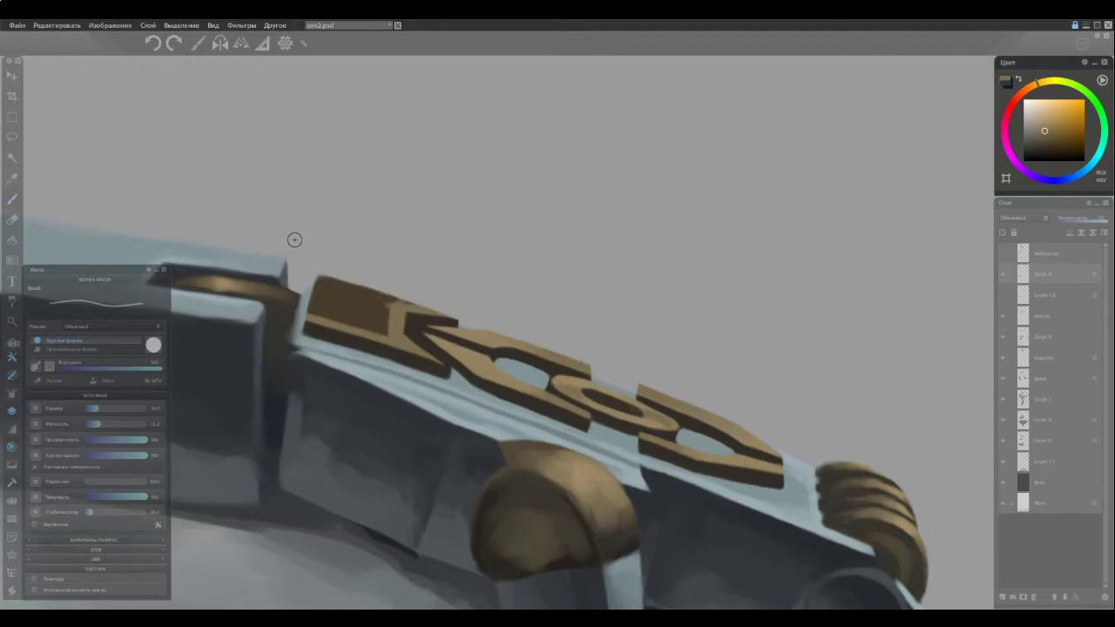
Fill the wrist-side section's top face with light gold from the dark recess back to the wrist
left_click_drag(404, 342, 382, 341)
left_click(366, 344, "alt")
left_click(459, 327, "ctrl")
mouse_move(403, 310)
left_mouse_down()
mouse_move(310, 282)
mouse_move(342, 308)
mouse_move(304, 304)
mouse_move(362, 323)
mouse_move(347, 289)
mouse_move(385, 297)
mouse_move(351, 310)
mouse_move(390, 332)
mouse_move(315, 308)
mouse_move(386, 333)
mouse_move(393, 316)
mouse_move(353, 305)
mouse_move(426, 309)
mouse_move(382, 295)
mouse_move(391, 307)
mouse_move(365, 282)
mouse_move(420, 304)
left_mouse_up()
left_click(392, 318, "alt")
left_click(423, 305, "alt")
left_click(391, 307, "alt")
left_click(379, 295, "alt")
mouse_move(319, 294)
left_mouse_down()
mouse_move(343, 307)
mouse_move(318, 311)
mouse_move(349, 324)
mouse_move(313, 315)
left_mouse_up()
left_click(350, 324, "alt")
left_click(391, 313, "alt")
Blend the gold tones beside the recess with a smaller brush and tidy the wrist-side section's lower edge
mouse_move(383, 315)
left_mouse_down()
mouse_move(283, 289)
mouse_move(260, 246)
mouse_move(348, 329)
mouse_move(426, 354)
mouse_move(369, 344)
mouse_move(417, 362)
left_mouse_up()
key("bracketleft")
key("bracketleft")
left_click(349, 327, "alt")
left_click(419, 360, "alt")
left_click(373, 346, "alt")
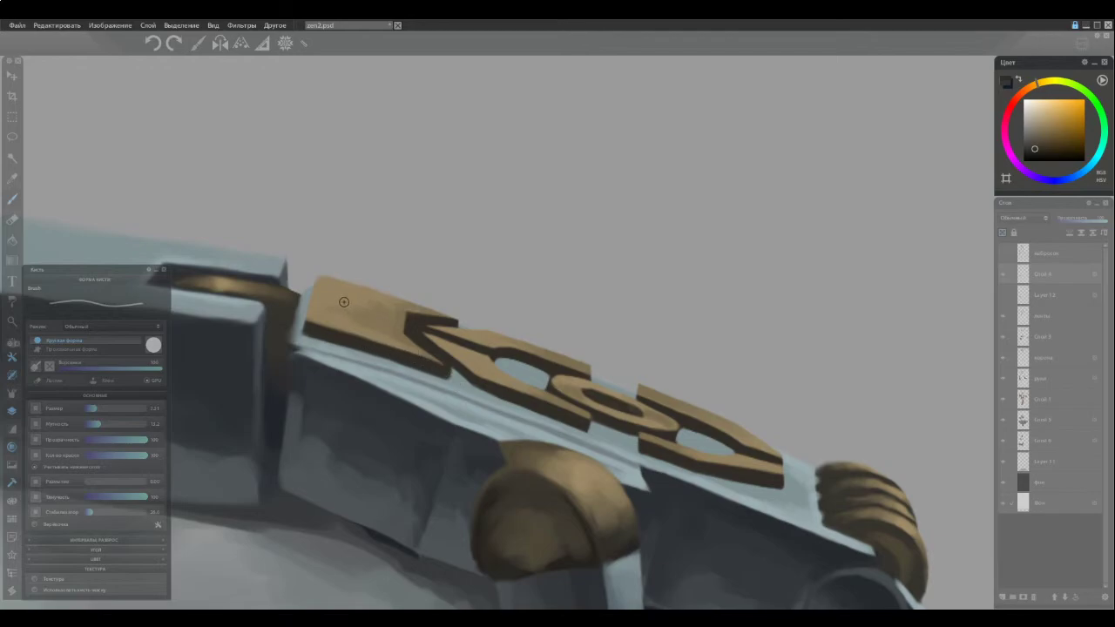
Examine the brass plate on the flower-holding hand as a reference for the gold shading
scroll(365, 322, "down", 5)
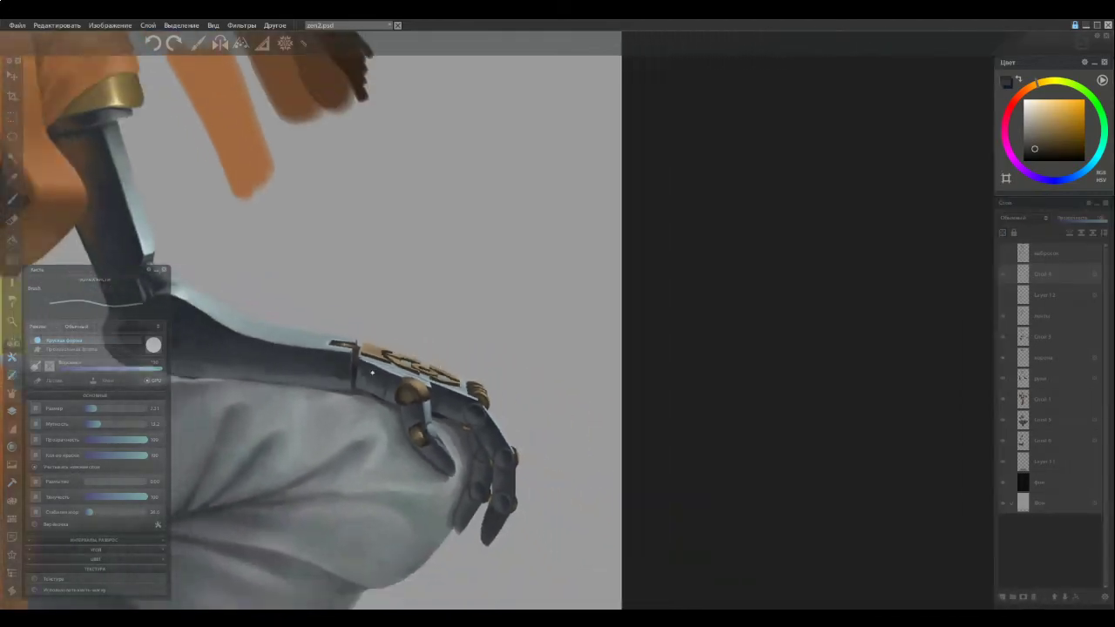
mouse_move(321, 437)
left_mouse_down()
mouse_move(539, 331)
mouse_move(833, 247)
mouse_move(680, 306)
mouse_move(796, 236)
left_mouse_up()
key("b")
scroll(244, 283, "up", 4)
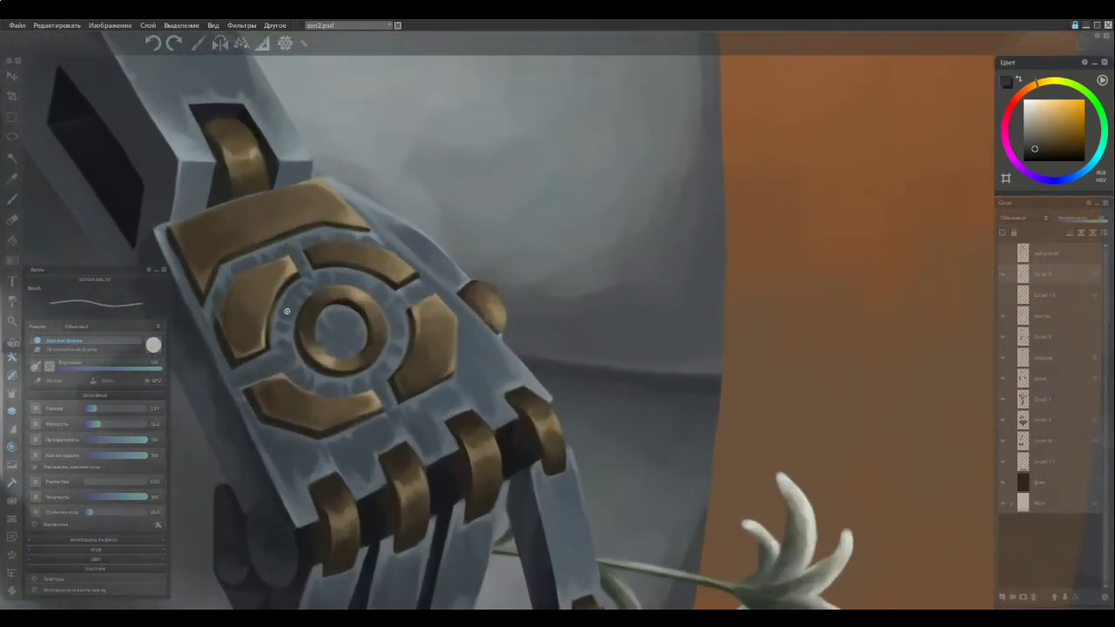
left_click(295, 264, "ctrl")
scroll(500, 292, "down", 5)
left_click_drag(888, 255, 231, 468)
scroll(693, 296, "up", 1)
scroll(693, 297, "up", 5)
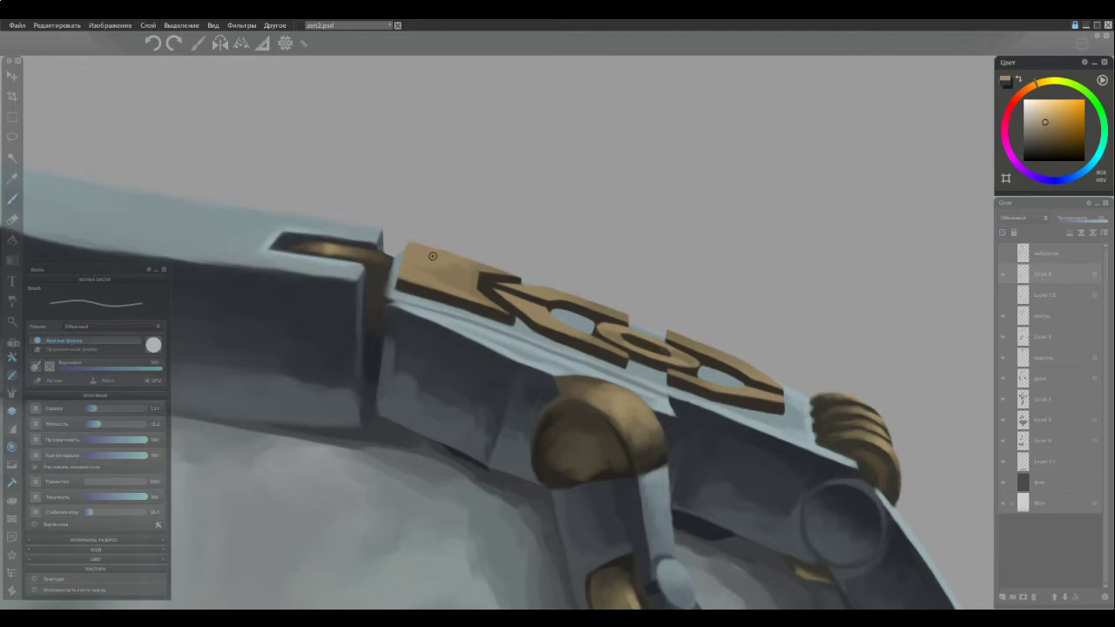
Brighten the wrist-side section's top face with a lighter gold and touch up the dark recess next to it
key("bracketright")
left_click(470, 296, "ctrl")
left_click(428, 278, "ctrl")
left_click(507, 284, "ctrl")
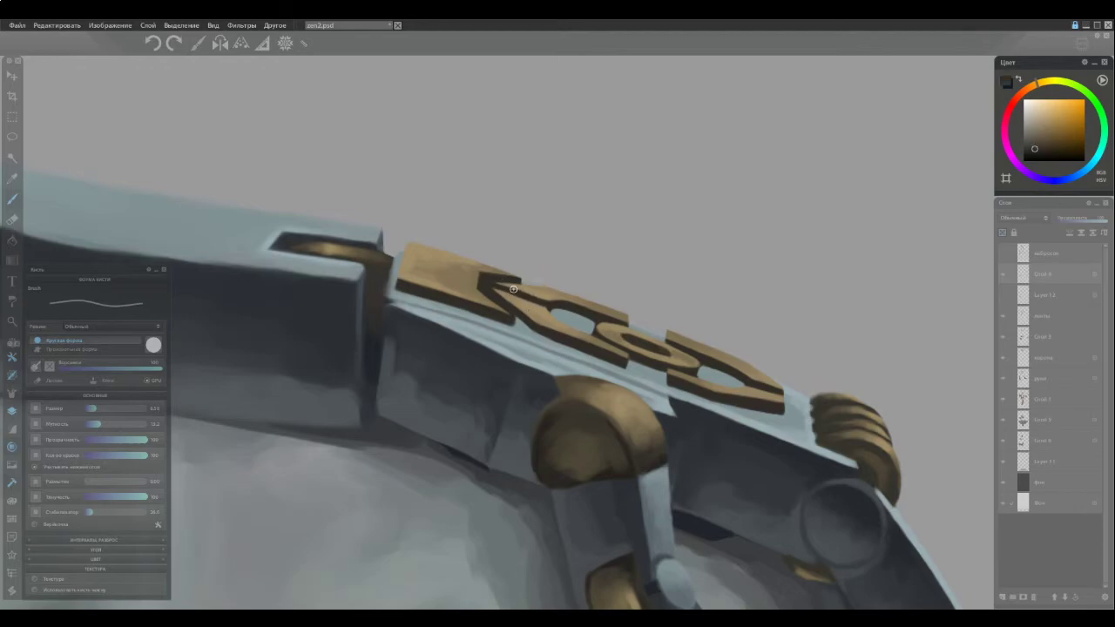
left_click(535, 292, "ctrl")
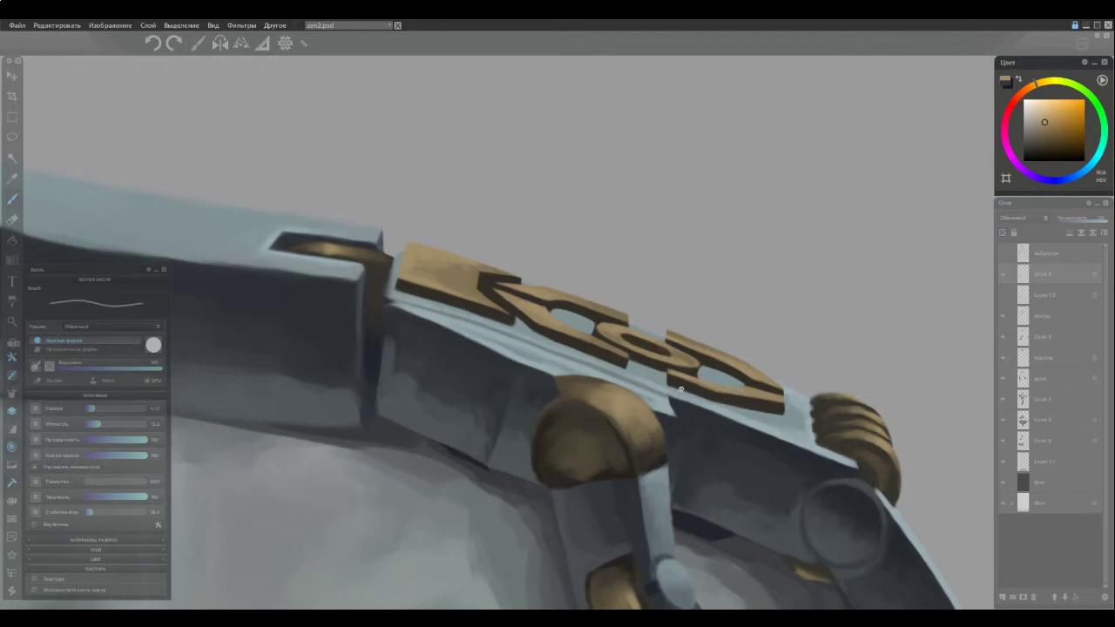
Choose a paler gold and paint thin highlights along the edges of the central ring and the middle and finger-side sections
left_click(1041, 115)
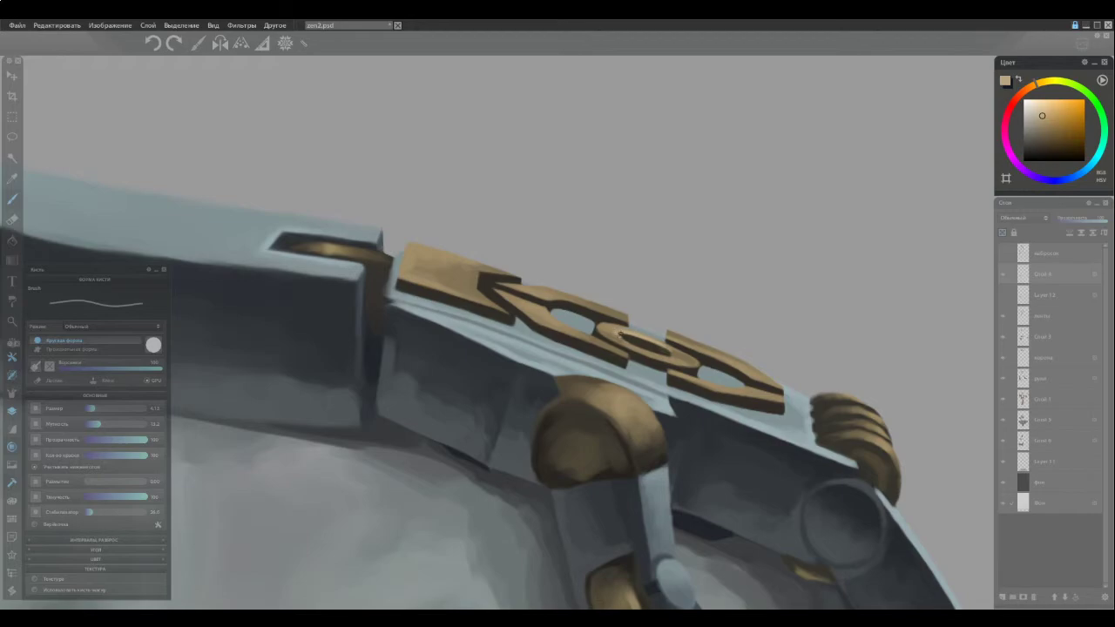
left_click(689, 350, "ctrl")
left_click(731, 352, "ctrl")
left_click(714, 395, "ctrl")
left_click(722, 391, "ctrl")
left_click(704, 391, "ctrl")
left_click(770, 399, "ctrl")
left_click(709, 352, "ctrl")
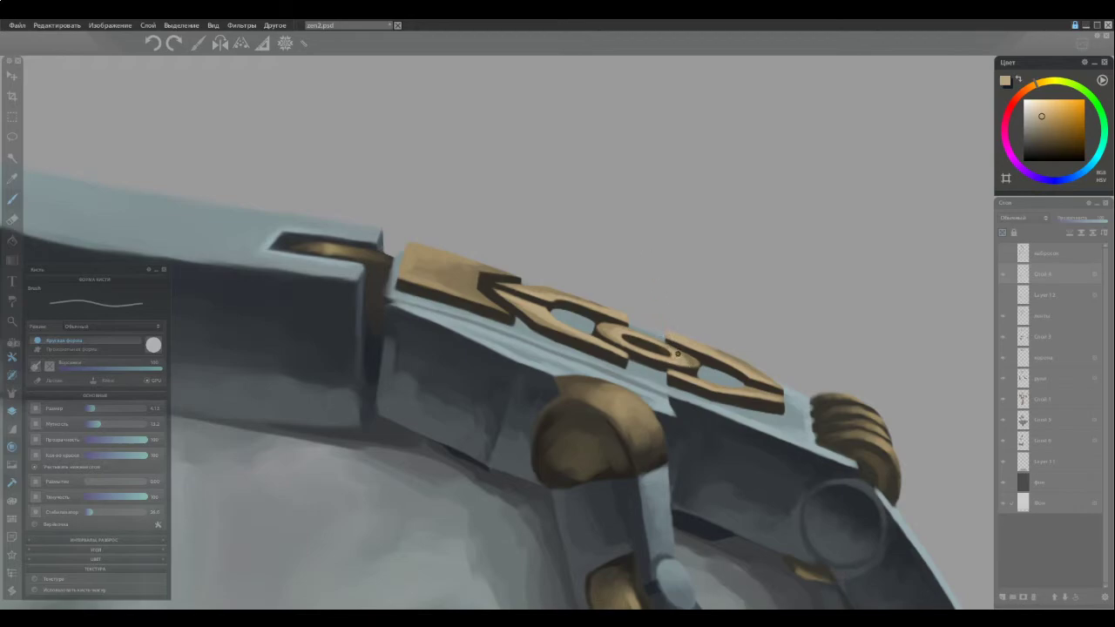
Paint a pale gold highlight along the wrist-side section's edge next to the dark recess
scroll(653, 367, "down", 7)
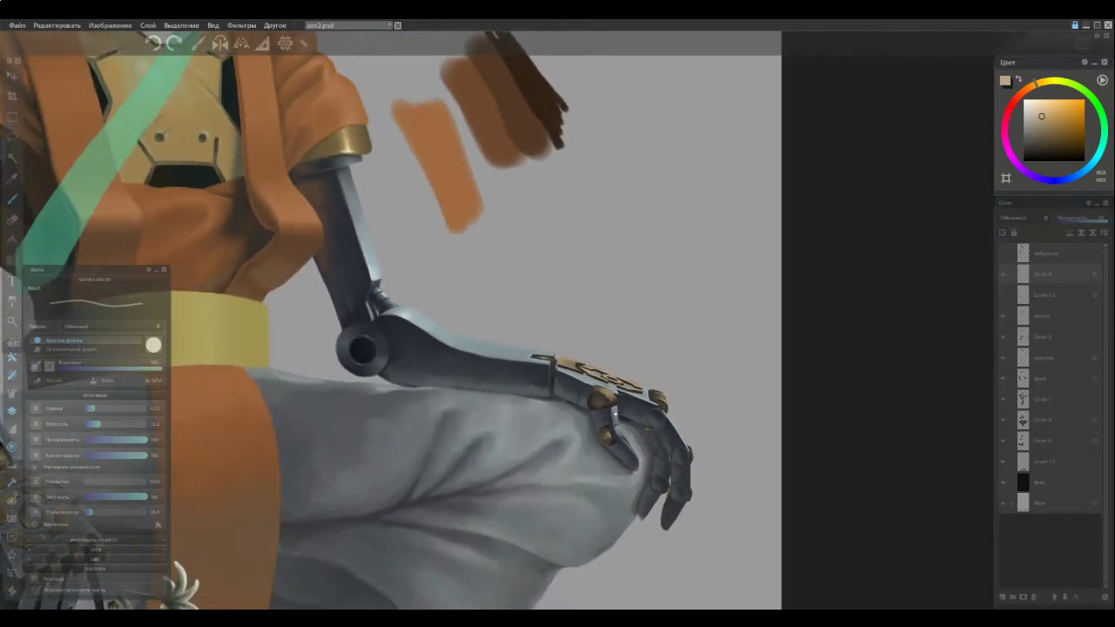
scroll(601, 370, "up", 6)
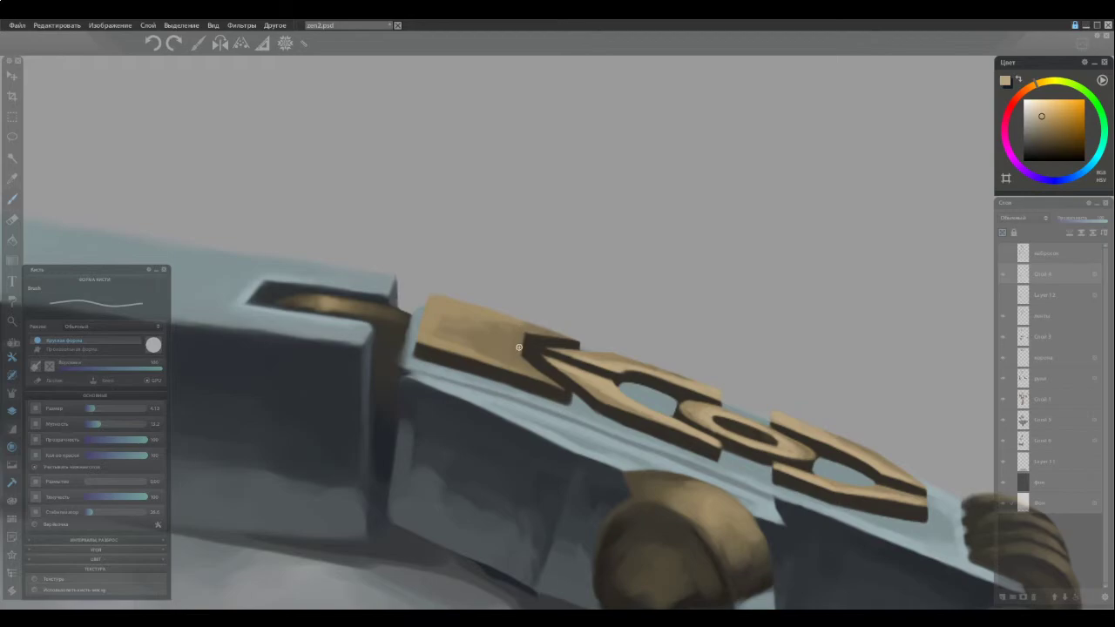
mouse_move(521, 358)
left_mouse_down()
mouse_move(558, 386)
mouse_move(533, 374)
left_mouse_up()
mouse_move(528, 330)
left_mouse_down()
mouse_move(581, 339)
mouse_move(546, 331)
left_mouse_up()
scroll(468, 338, "down", 6)
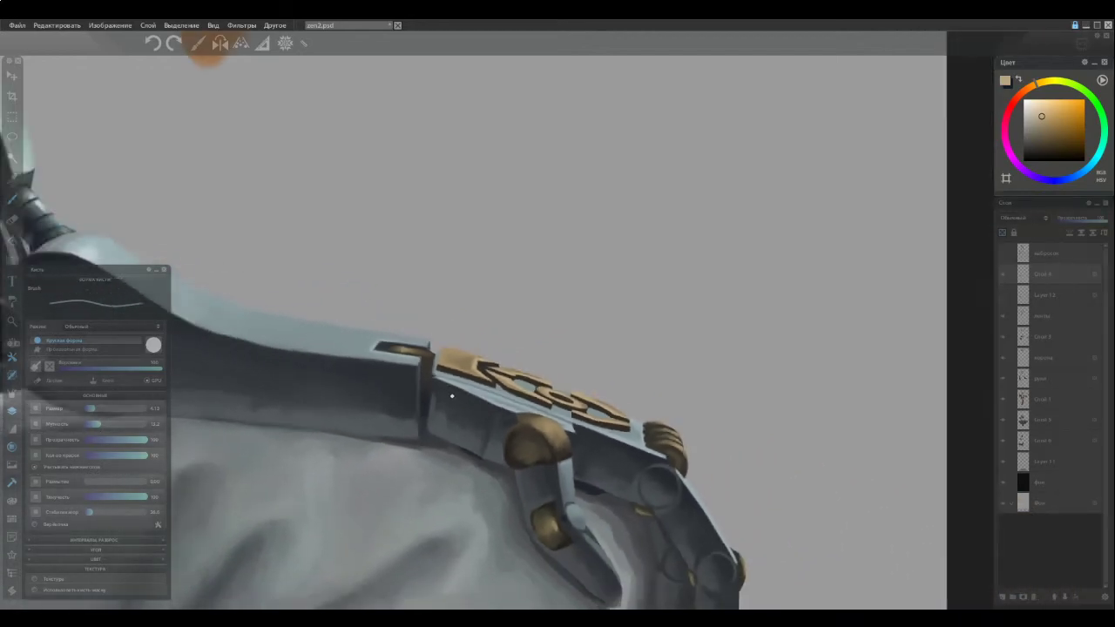
scroll(478, 418, "up", 8)
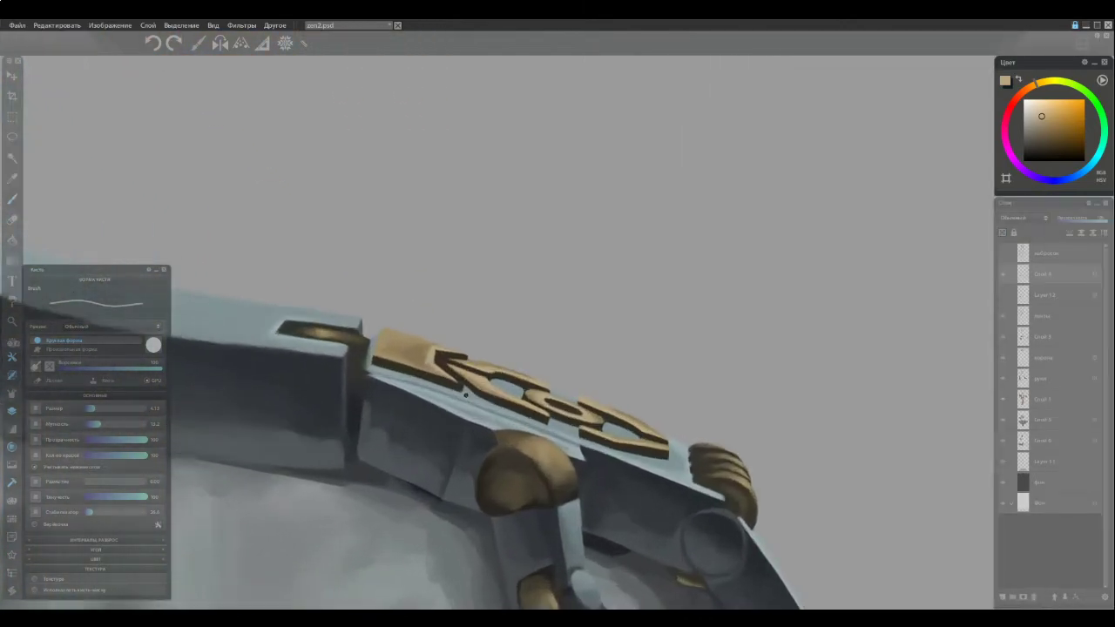
Lighten the wrist-side section's side face with a mid-brown gold sampled from the brass thumb joint
left_click(539, 454, "alt")
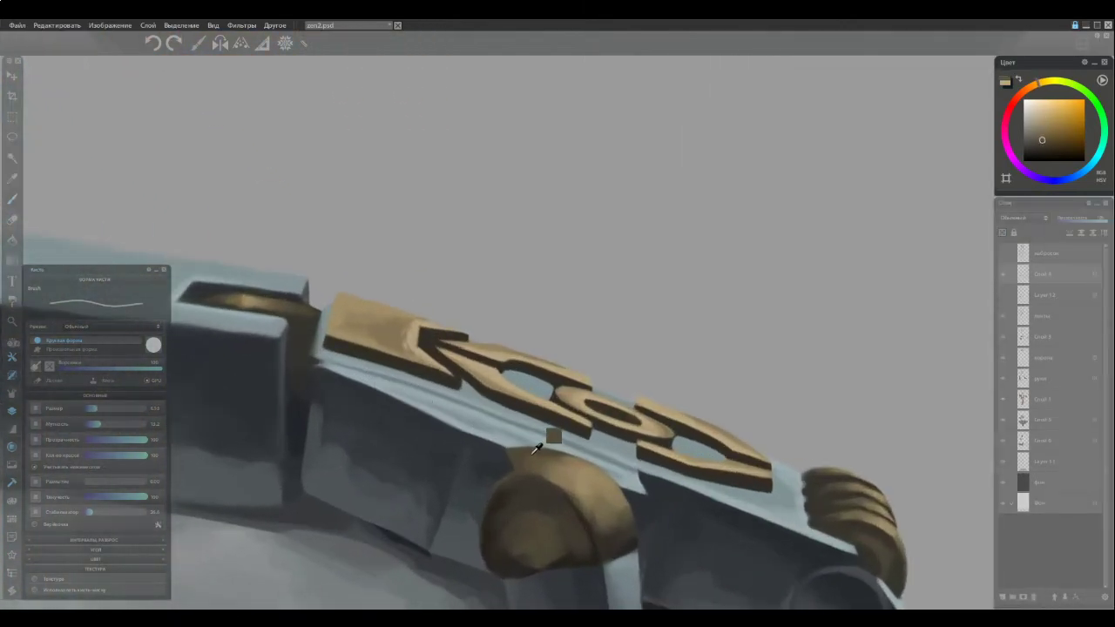
mouse_move(442, 379)
left_mouse_down()
mouse_move(453, 384)
mouse_move(328, 338)
left_mouse_up()
left_click(384, 358, "alt")
left_click(434, 376, "ctrl")
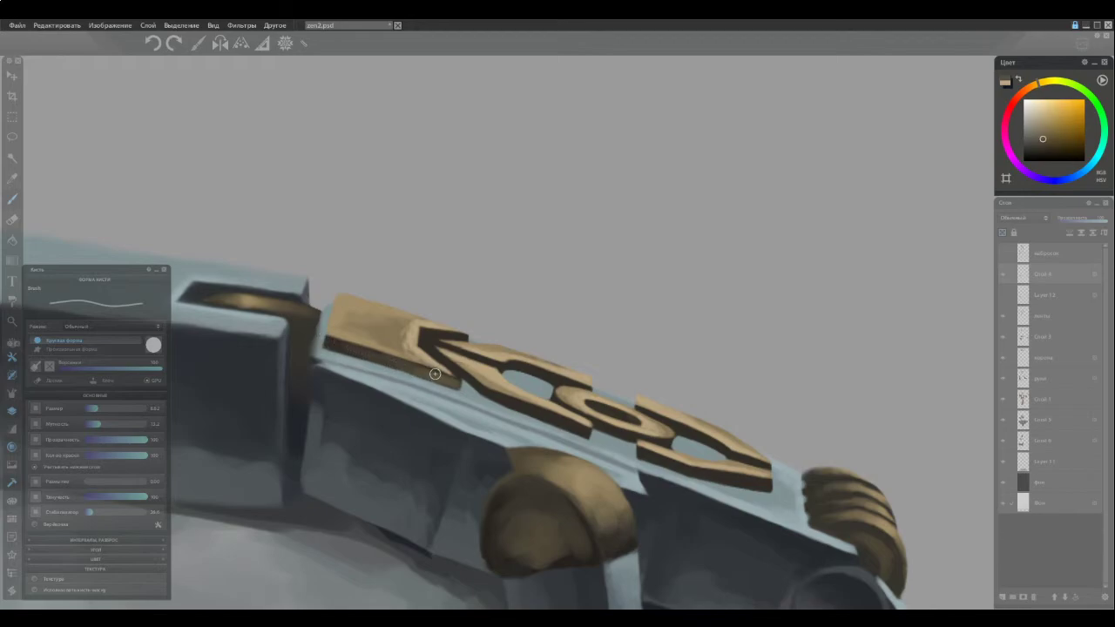
Lighten the side face of the middle section with mid-brown gold and blend it
left_click(557, 422, "alt")
left_click_drag(555, 420, 490, 395)
left_click(531, 413, "alt")
left_click(587, 424, "alt")
Shade the side face of the finger-side section with mid-brown gold, blending it into the darker brown near its bend
left_click(674, 462, "ctrl")
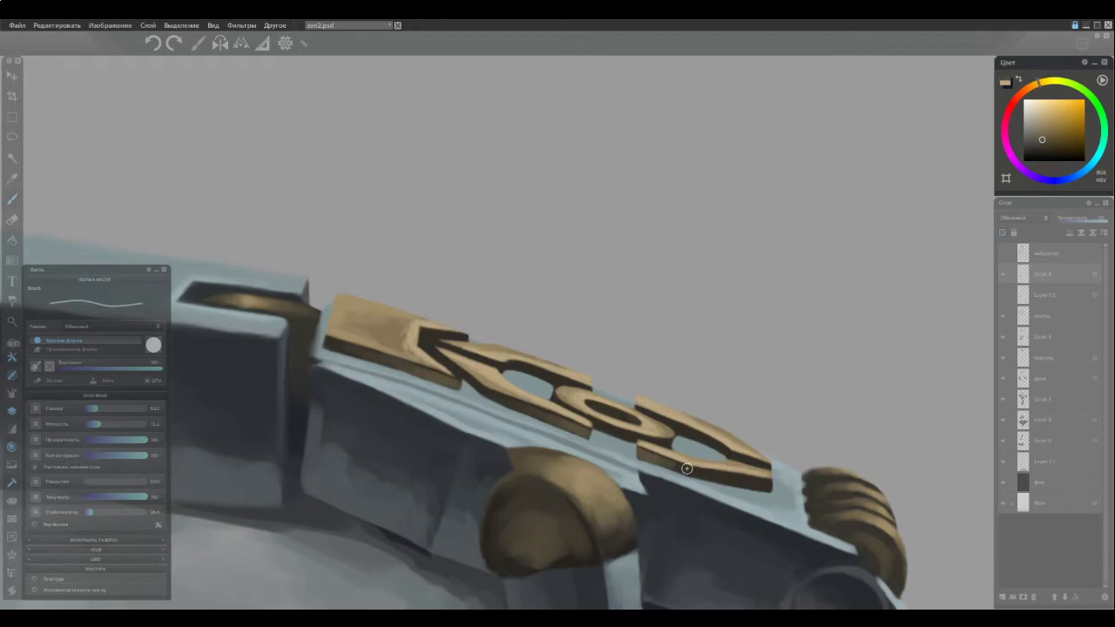
left_click(671, 465, "ctrl")
left_click(629, 438, "ctrl")
left_click(651, 446, "ctrl")
left_click(688, 470, "ctrl")
left_click(660, 459, "alt")
left_click_drag(670, 467, 691, 476)
left_click(702, 478, "ctrl")
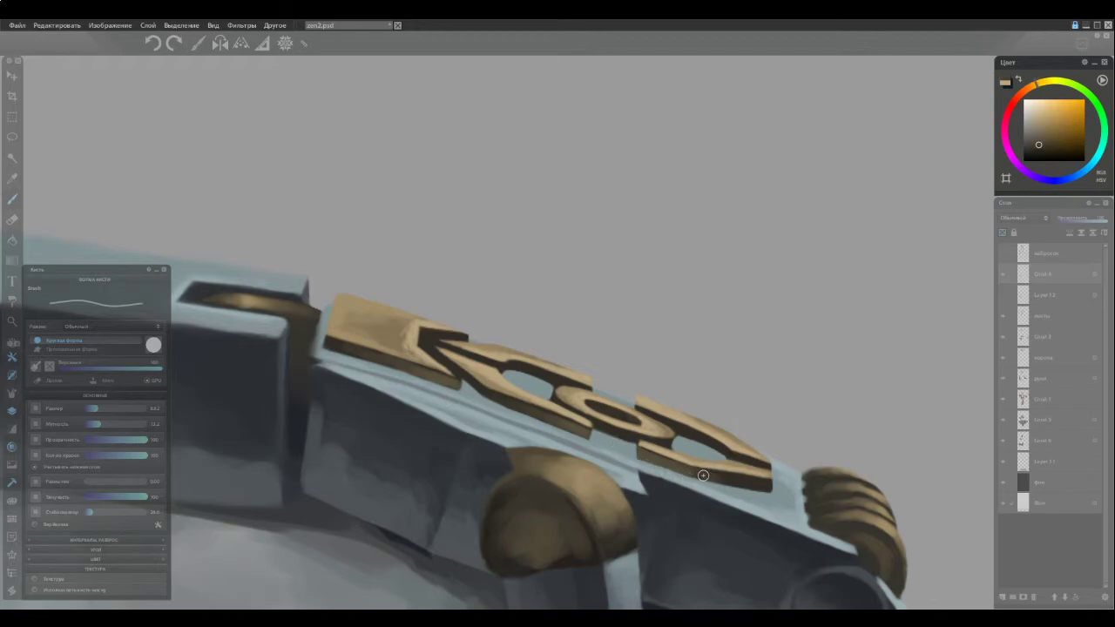
left_click(650, 450, "ctrl")
Add brown gold touches to the inner walls of the plate openings and smooth the wrist-side section's side face
left_click(528, 359, "ctrl")
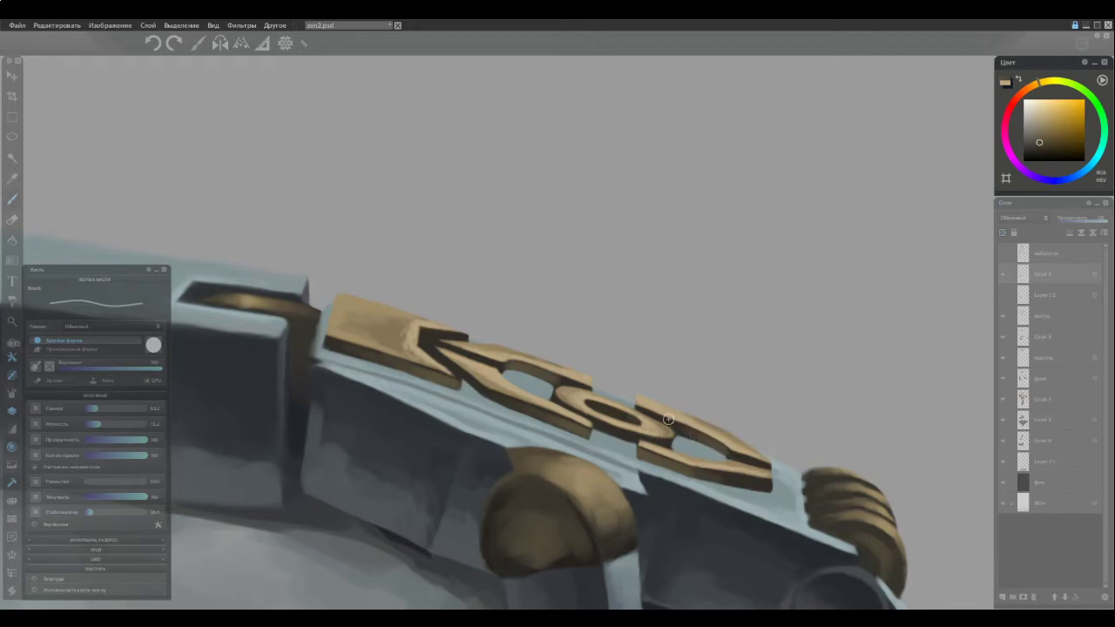
left_click(726, 441, "ctrl")
left_click(438, 378, "alt")
left_click(446, 382, "alt")
left_click_drag(438, 382, 447, 384)
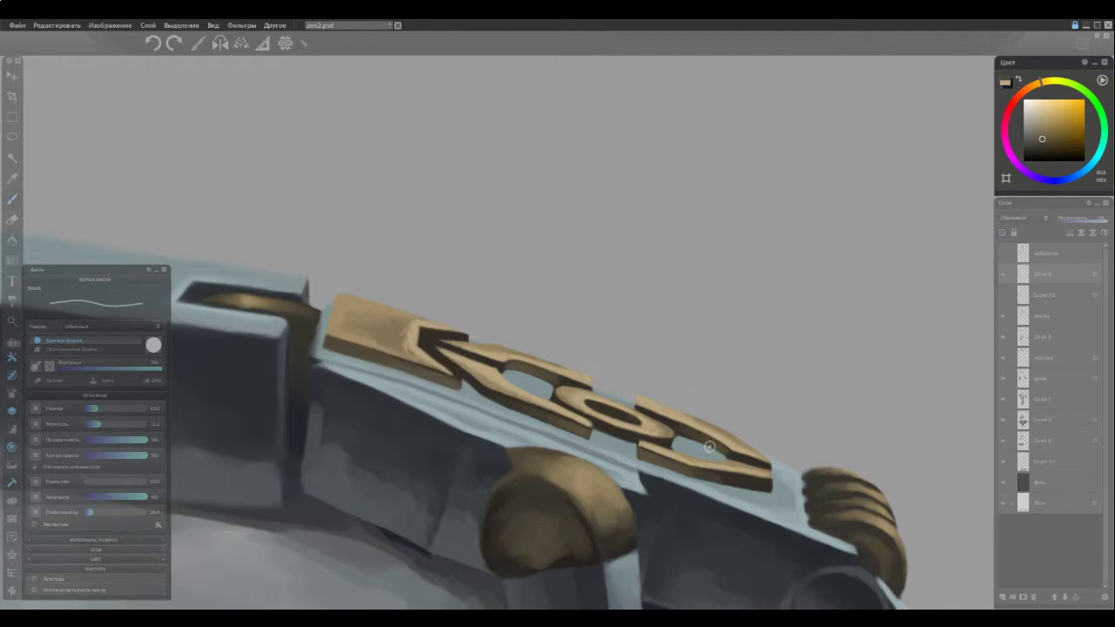
Refine the lower side edge of the central ring with sampled brown gold tones and a smaller brush
scroll(629, 454, "down", 5)
scroll(621, 456, "down", 5)
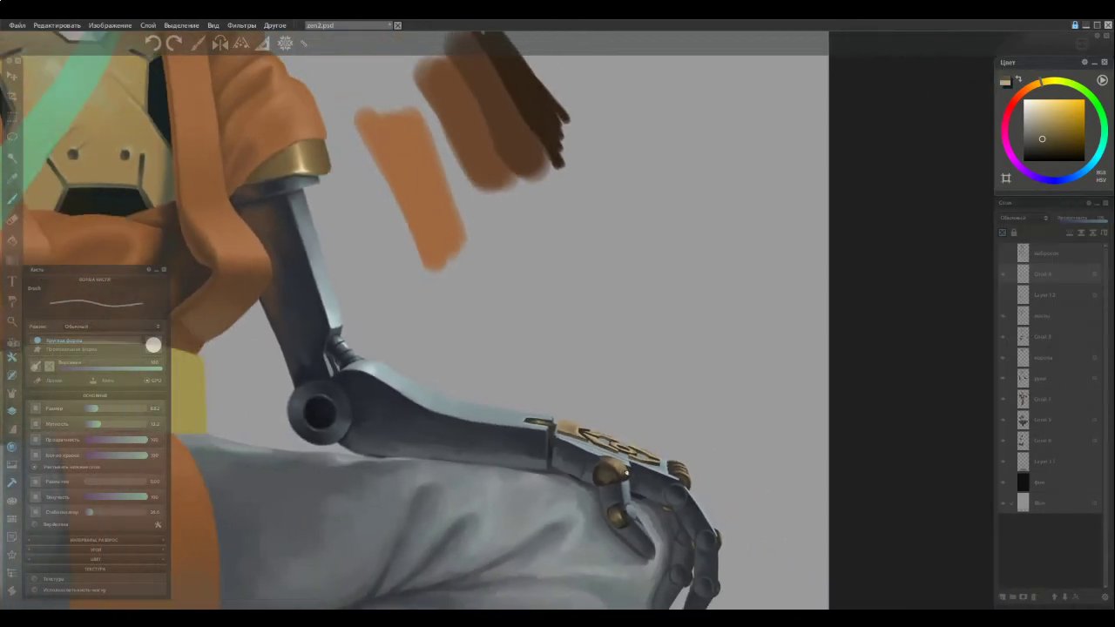
scroll(610, 453, "up", 8)
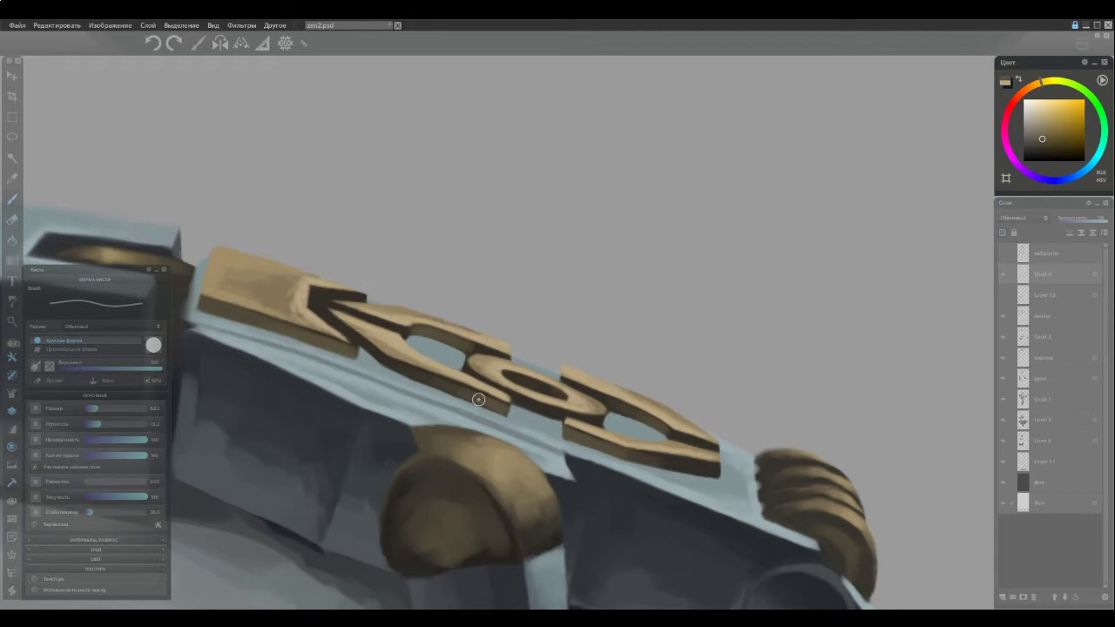
left_click(329, 342, "alt")
left_click(560, 413, "alt")
left_click(533, 405, "alt")
key("[")
left_click(556, 412, "alt")
key("[")
left_click(535, 407, "alt")
Review the shaded plate against the whole figure and return to the close view of the hand
scroll(494, 436, "down", 10)
key("space")
scroll(394, 480, "down", 3)
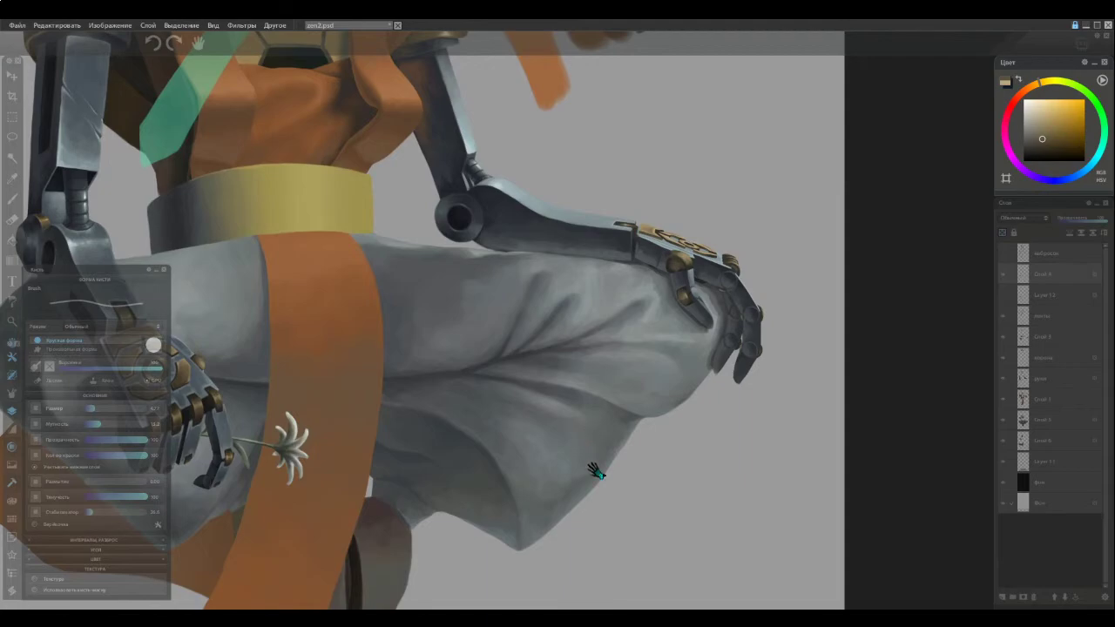
scroll(597, 473, "down", 2)
scroll(609, 411, "up", 3)
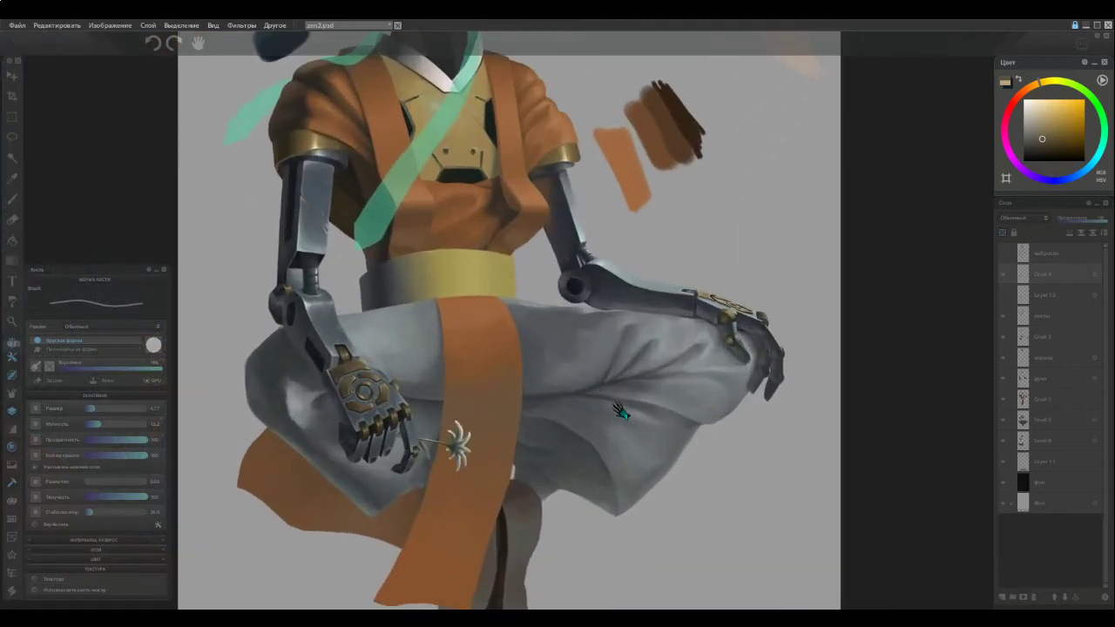
scroll(796, 296, "up", 6)
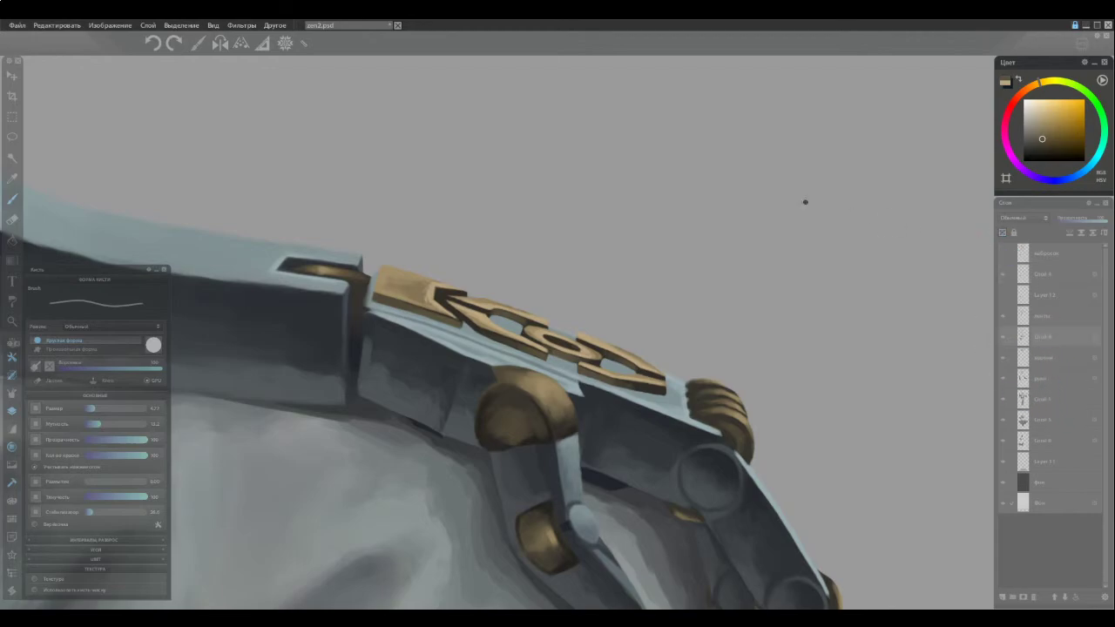
Touch up the pale blue metal beneath the brass plate with a sampled tone and check the hand against the whole figure
left_click(572, 372, "ctrl")
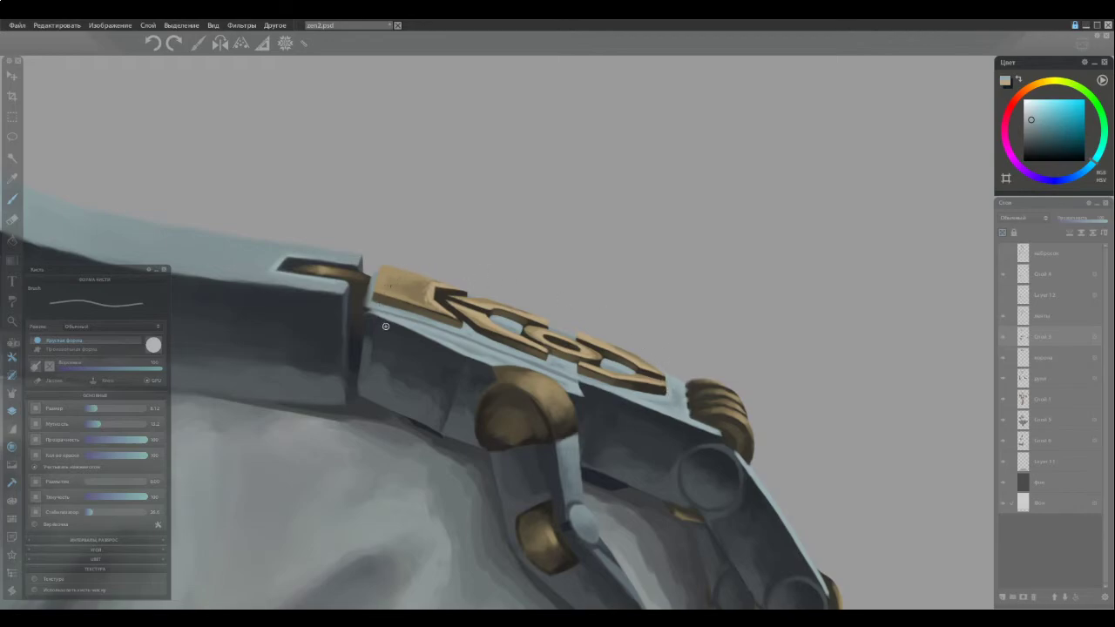
scroll(489, 393, "down", 4)
key("space")
left_click_drag(416, 416, 749, 279)
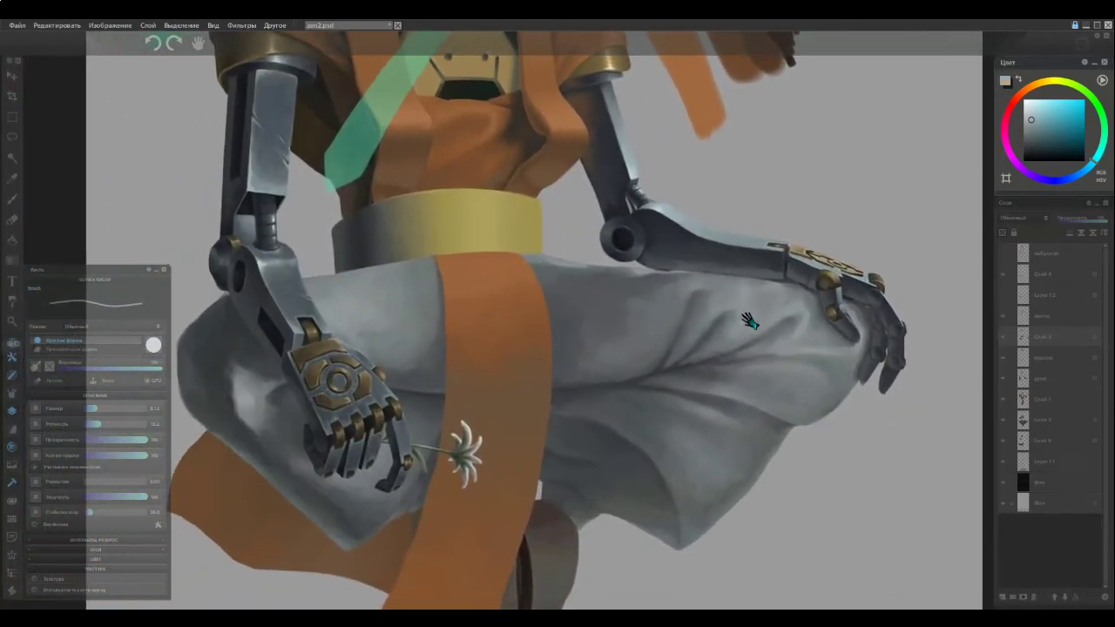
key("b")
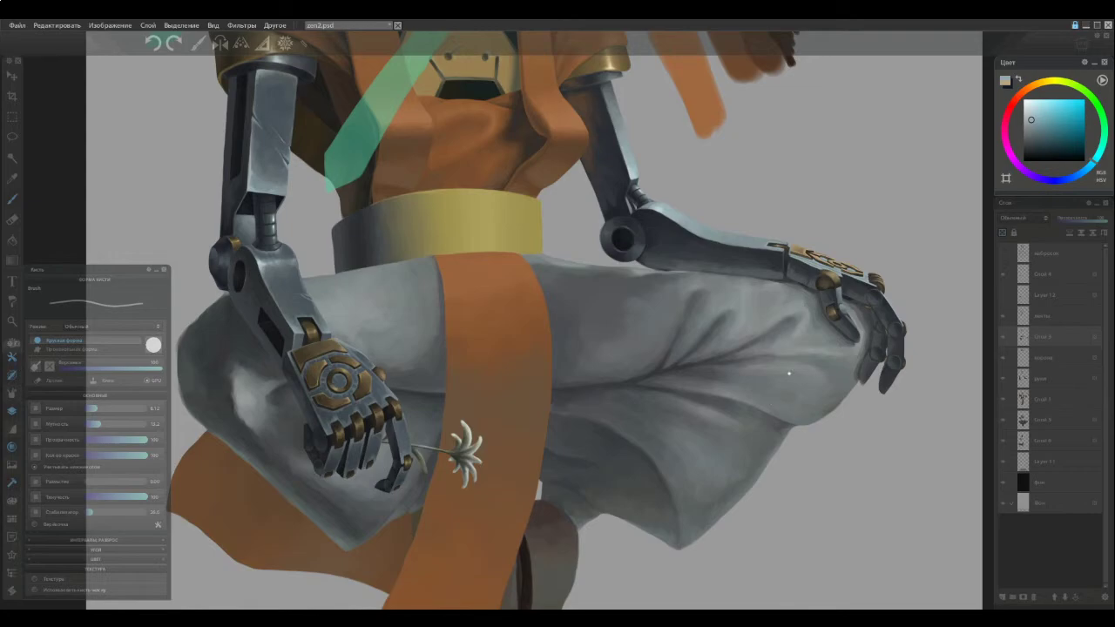
key("space")
left_click_drag(810, 354, 520, 403)
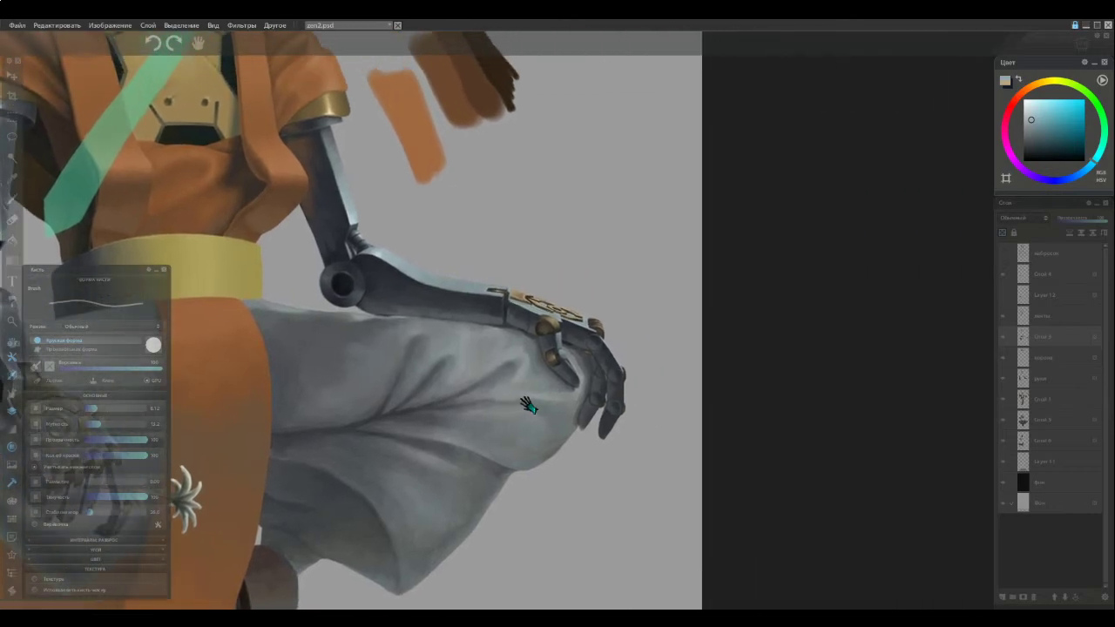
scroll(566, 310, "up", 4)
key("b")
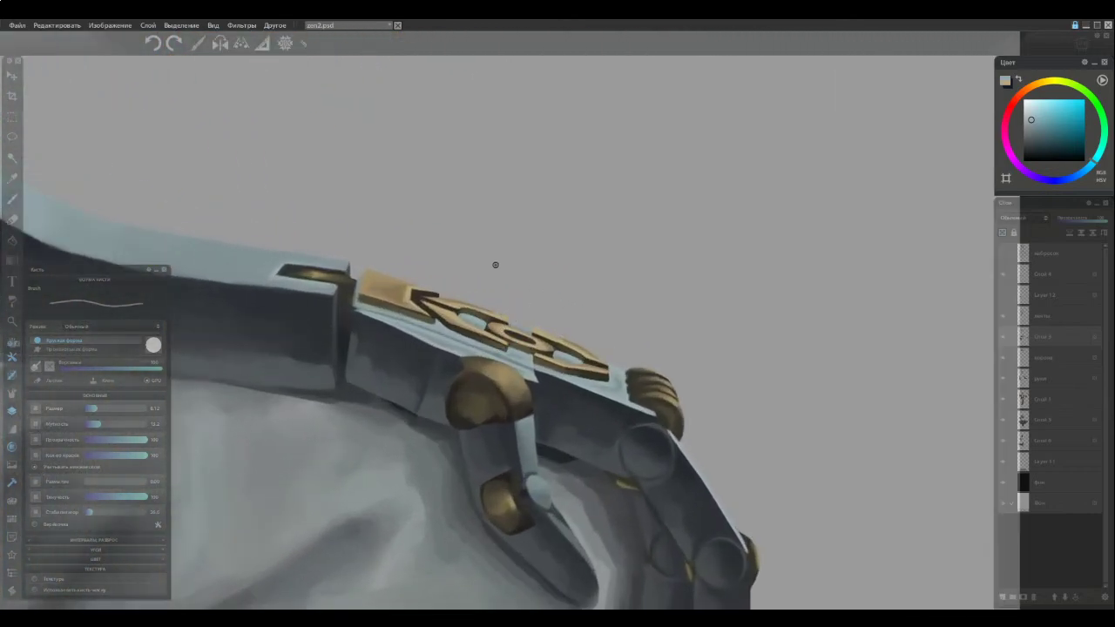
Paint sampled light gold highlights and darker brown gaps on the brass knuckle rings at the finger base
left_click(550, 338, "ctrl")
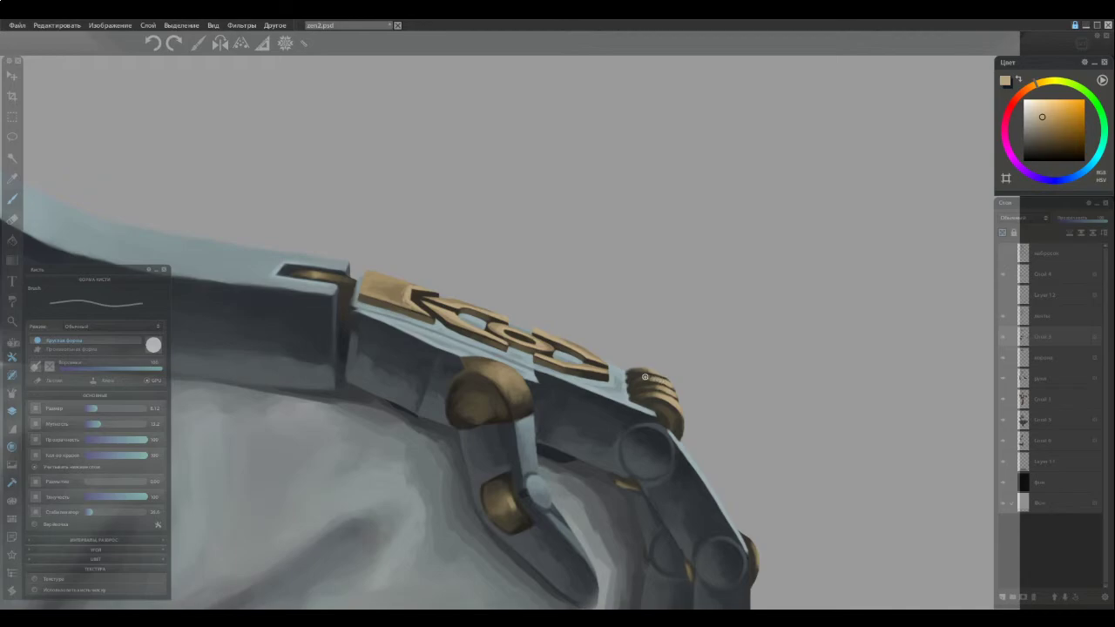
left_click(642, 386, "ctrl")
left_click(650, 379, "ctrl")
left_click(639, 386, "alt")
left_click(644, 396, "alt")
left_click(648, 371, "ctrl")
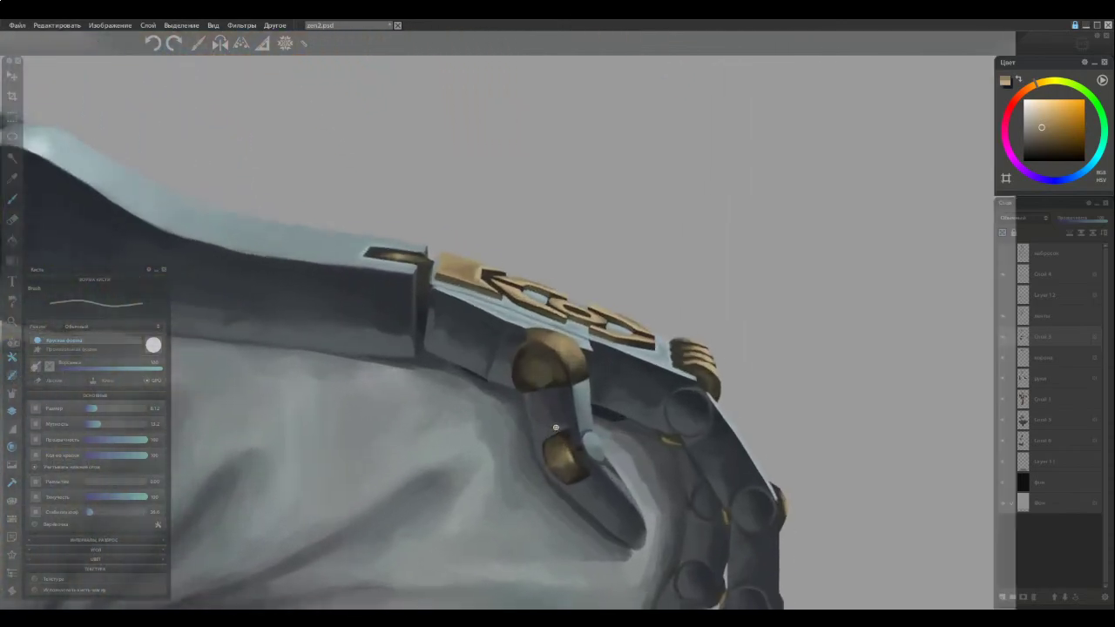
Brighten the upper face of the round brass thumb joint with light gold and blend it into the brown shadow tones
left_click_drag(579, 351, 585, 362)
left_click(566, 353, "ctrl")
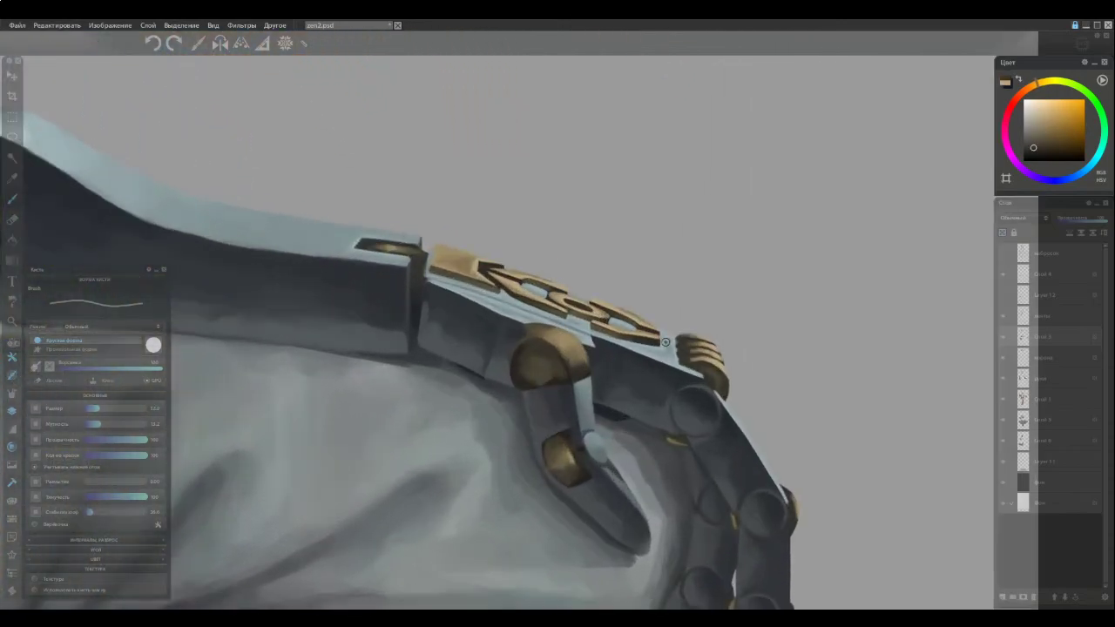
left_click(722, 362, "ctrl")
left_click(555, 341, "alt")
left_click(553, 332, "alt")
left_click_drag(525, 324, 529, 329)
left_click(553, 332, "alt")
left_click(555, 334, "ctrl")
left_click(535, 331, "ctrl")
left_click(542, 334, "alt")
left_click_drag(525, 322, 529, 327)
left_click(566, 342, "alt")
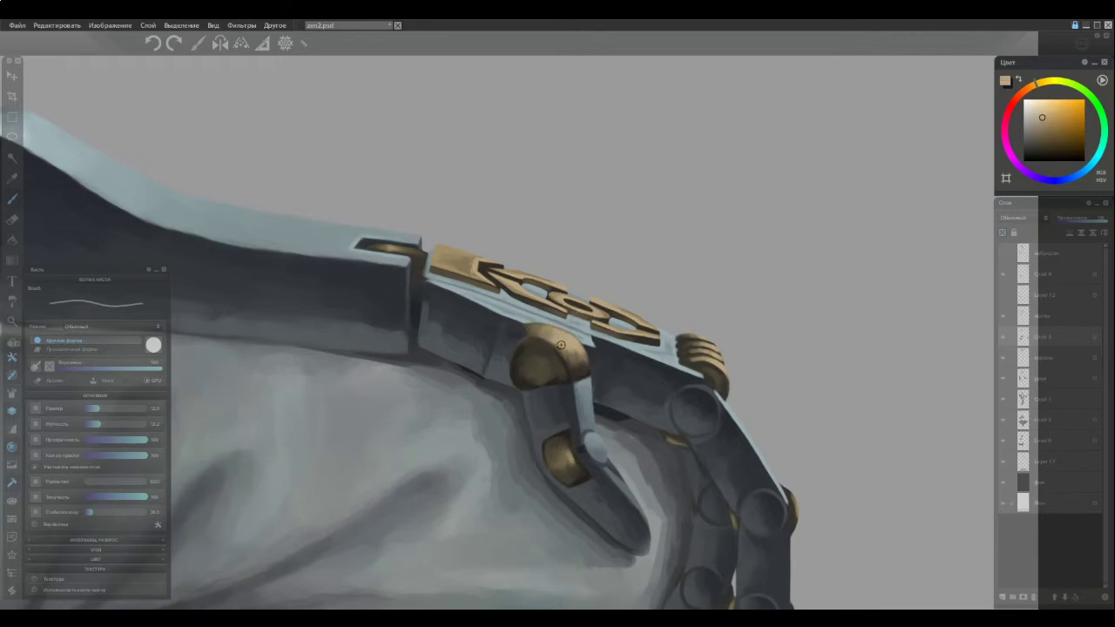
Check the brass details of the hand against the whole figure and save the painting
scroll(517, 293, "down", 5)
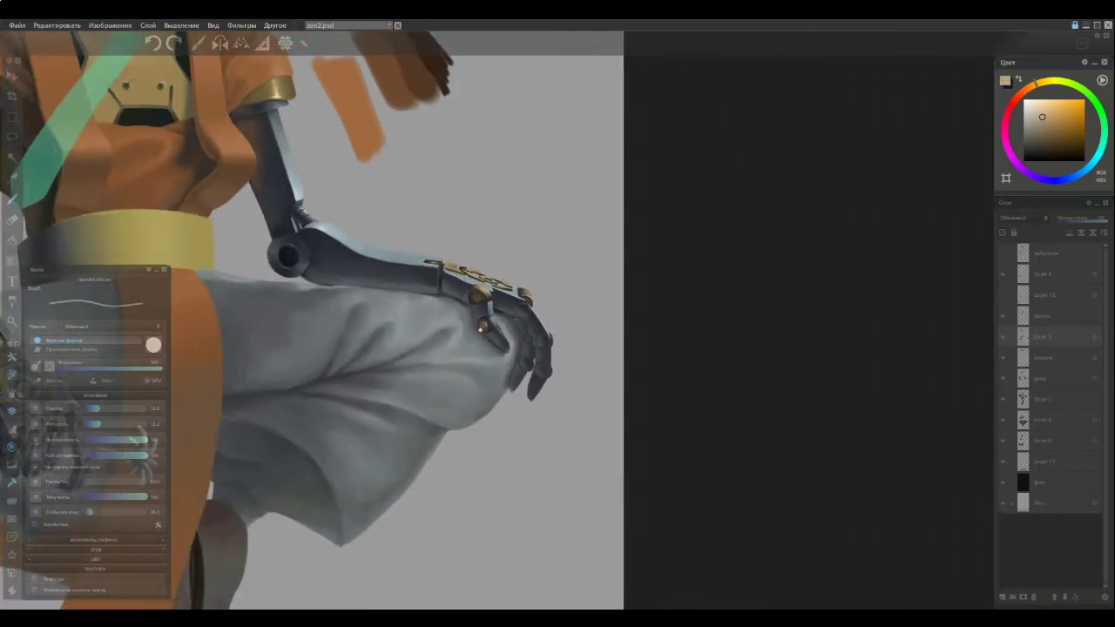
scroll(490, 334, "up", 5)
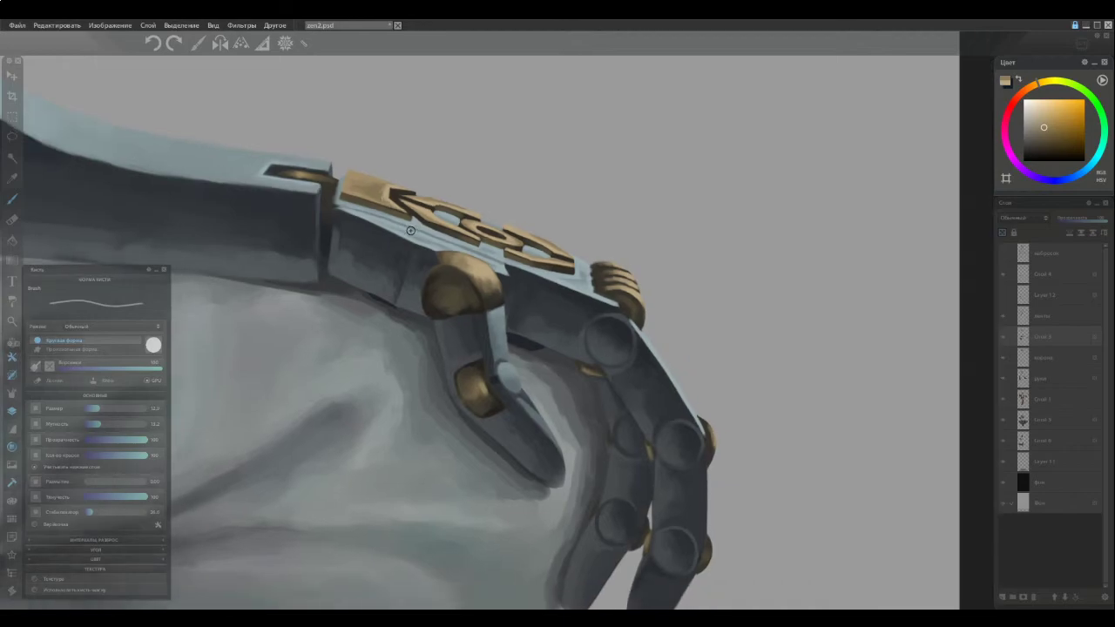
scroll(432, 288, "down", 5)
key("space")
left_click_drag(346, 329, 759, 352)
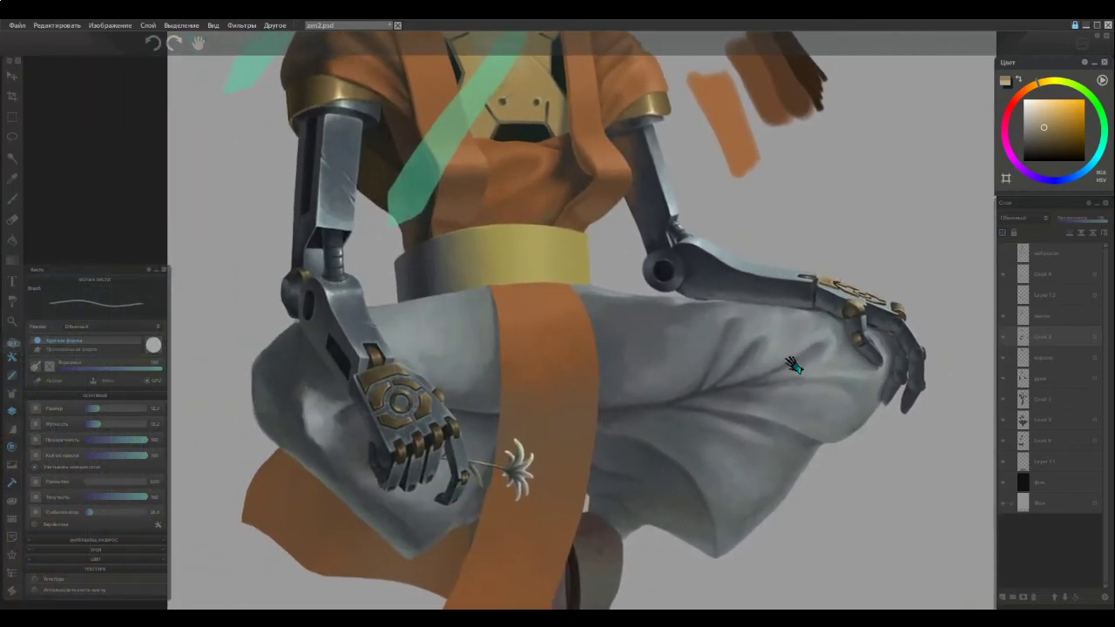
key("ctrl+s")
Switch to the forearm's layer and shade the brass pin in the wrist slot with sampled gold and brown tones
scroll(858, 277, "up", 4)
left_click_drag(812, 352, 688, 421)
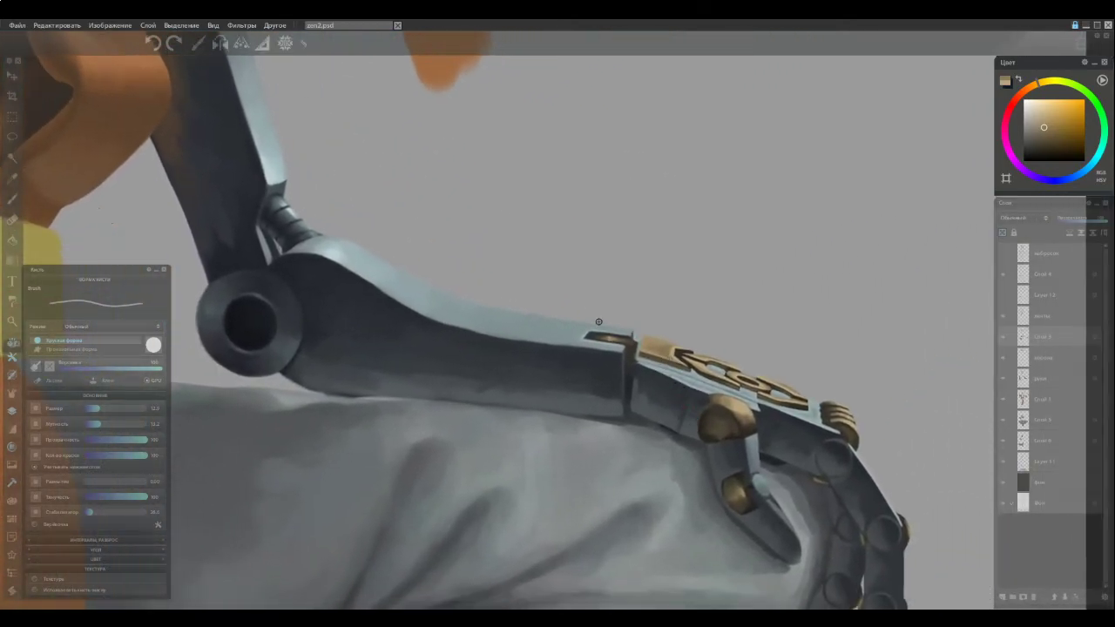
left_click_drag(613, 336, 621, 341)
left_click(611, 337, "alt")
left_click(1039, 379)
left_click(605, 336, "alt")
left_click(601, 336, "alt")
left_click(608, 338, "alt")
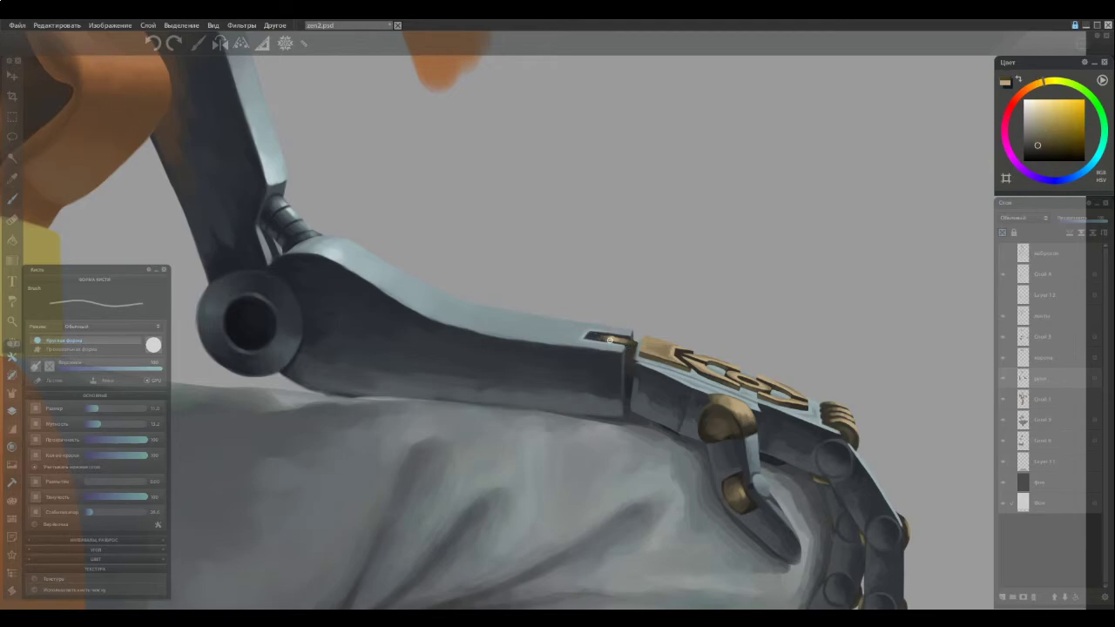
left_click(624, 342, "alt")
left_click(632, 344, "alt")
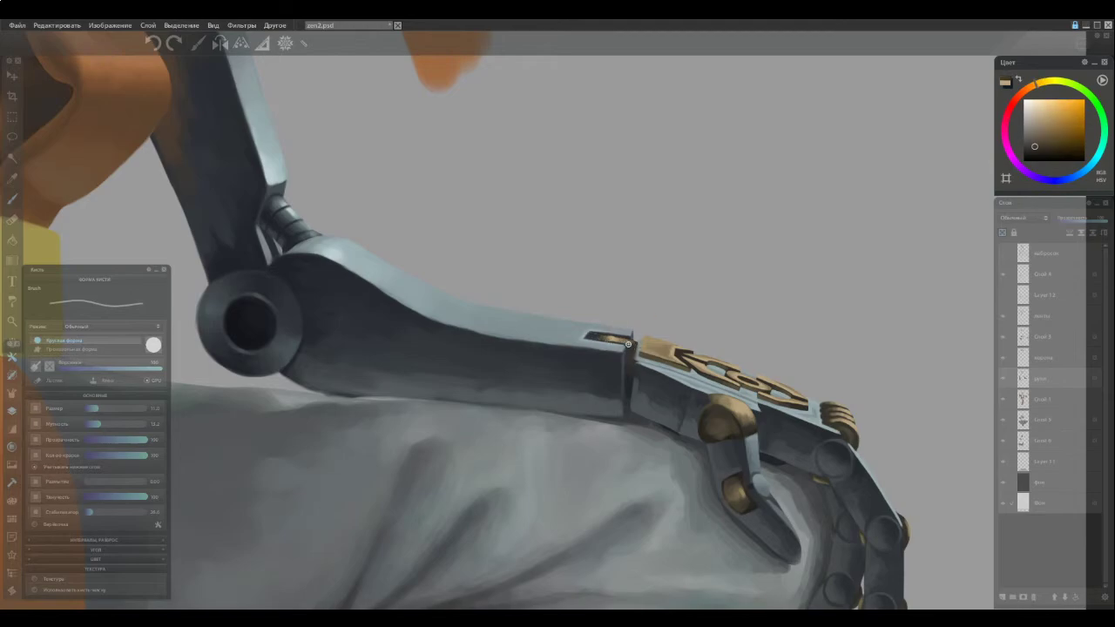
left_click(627, 347, "alt")
Paint a small dark notch into the lower edge of the forearm's light upper face, midway between elbow and wrist
scroll(570, 394, "down", 5)
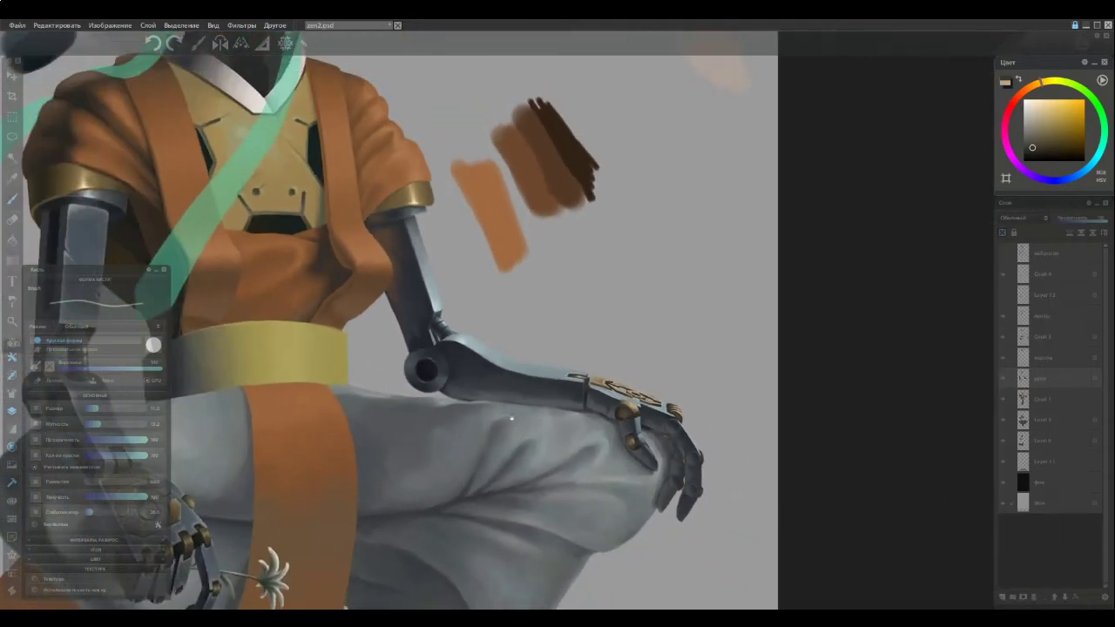
left_click_drag(427, 348, 742, 411)
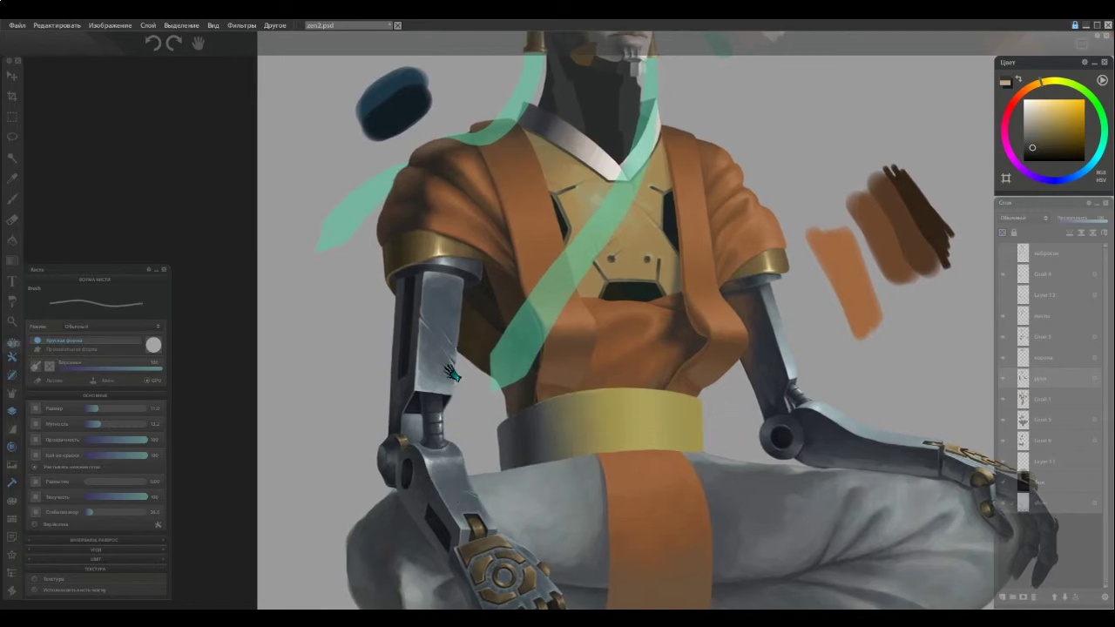
key("b")
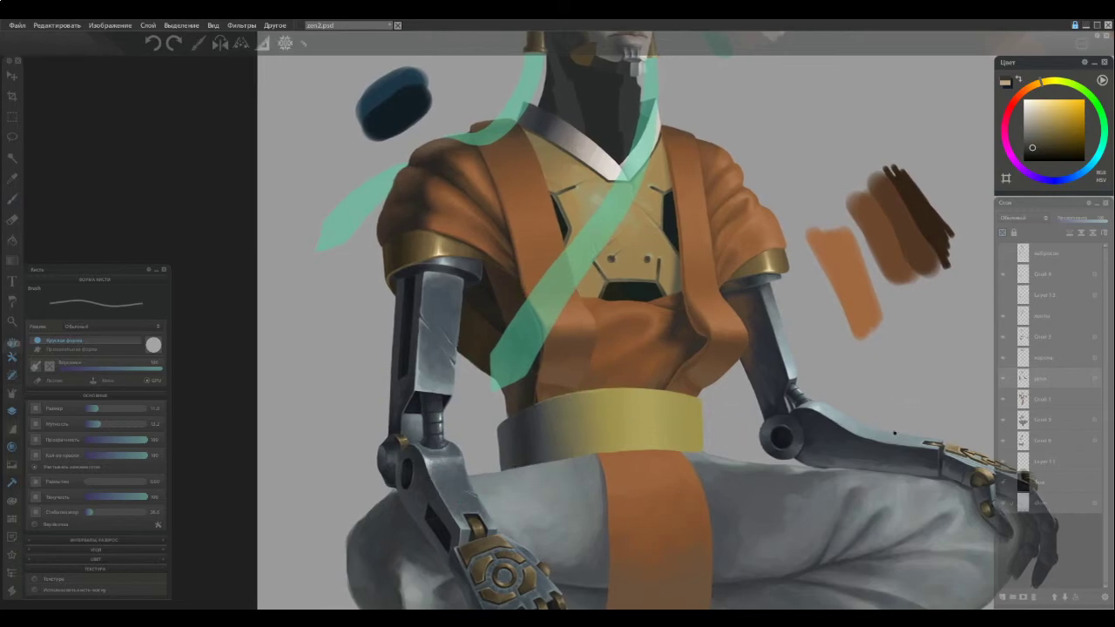
scroll(894, 430, "up", 5)
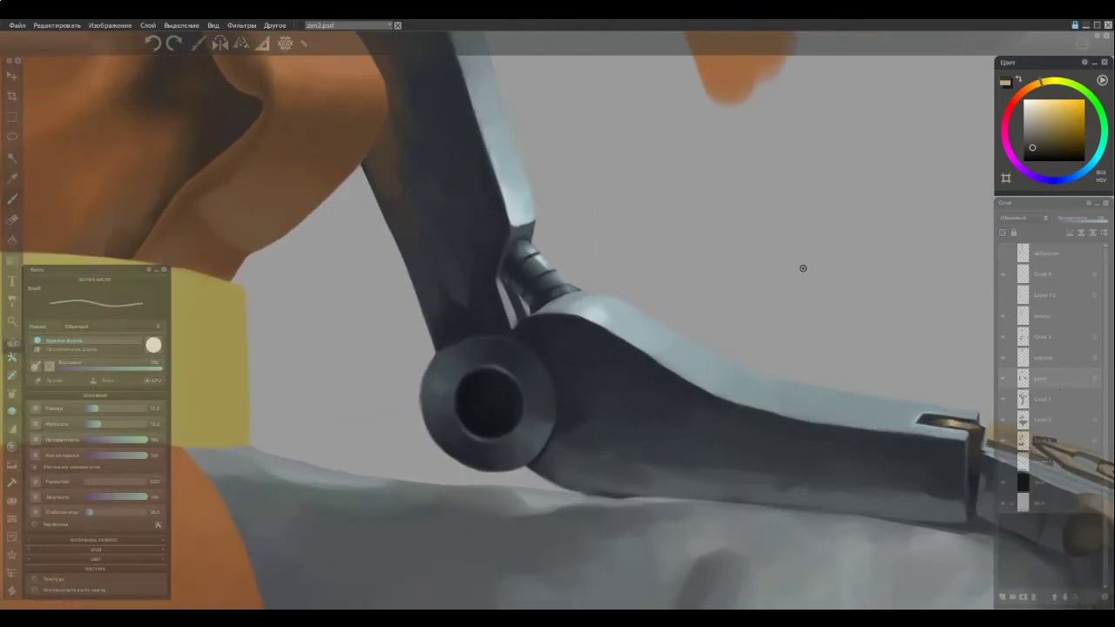
key("ctrl+z")
mouse_move(756, 408)
left_mouse_down()
mouse_move(782, 385)
mouse_move(748, 388)
left_mouse_up()
left_click(749, 396, "ctrl")
left_click(754, 400, "alt")
left_click_drag(755, 405, 746, 381)
left_click(750, 394, "alt")
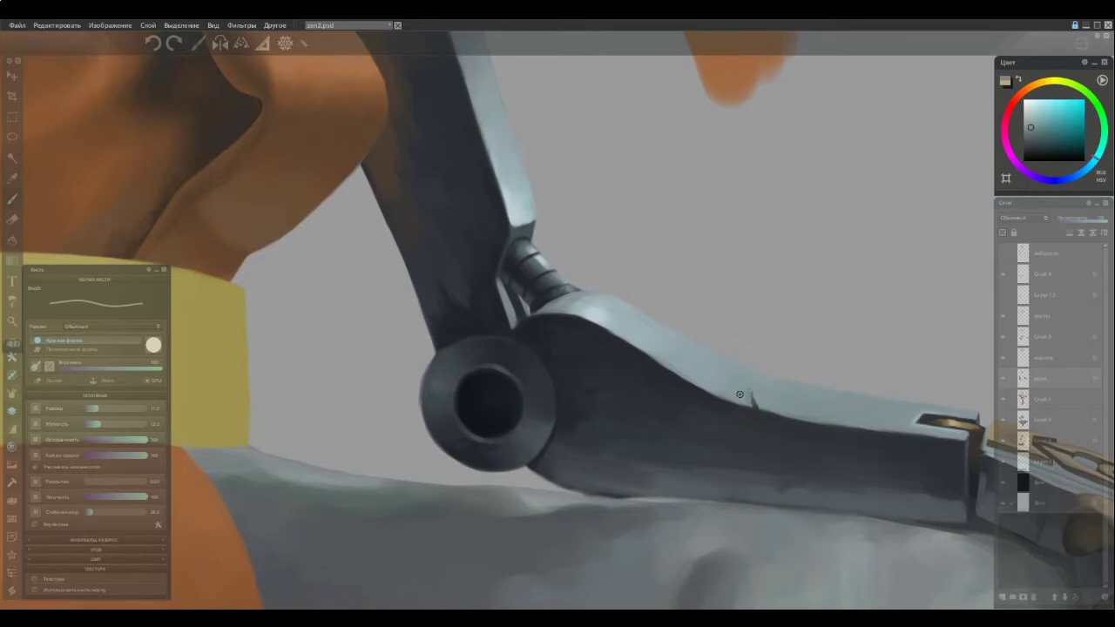
left_click(745, 397, "alt")
left_click(755, 411, "alt")
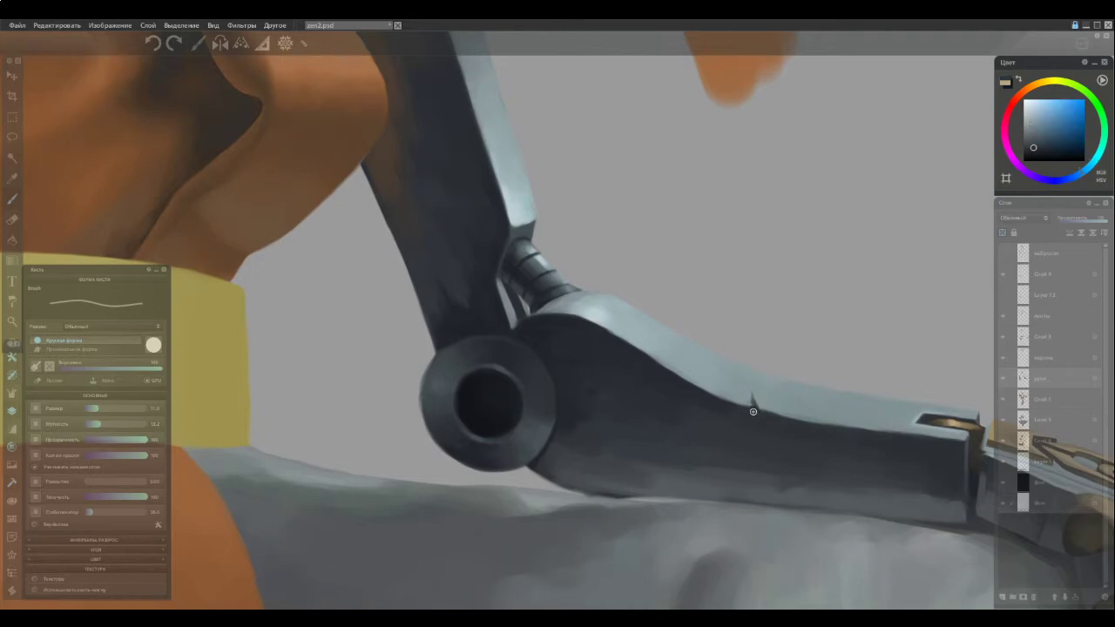
left_click(757, 412, "alt")
Add pale blue highlights along the sides of the forearm notch and blend them into the surrounding metal
left_click(615, 317, "alt")
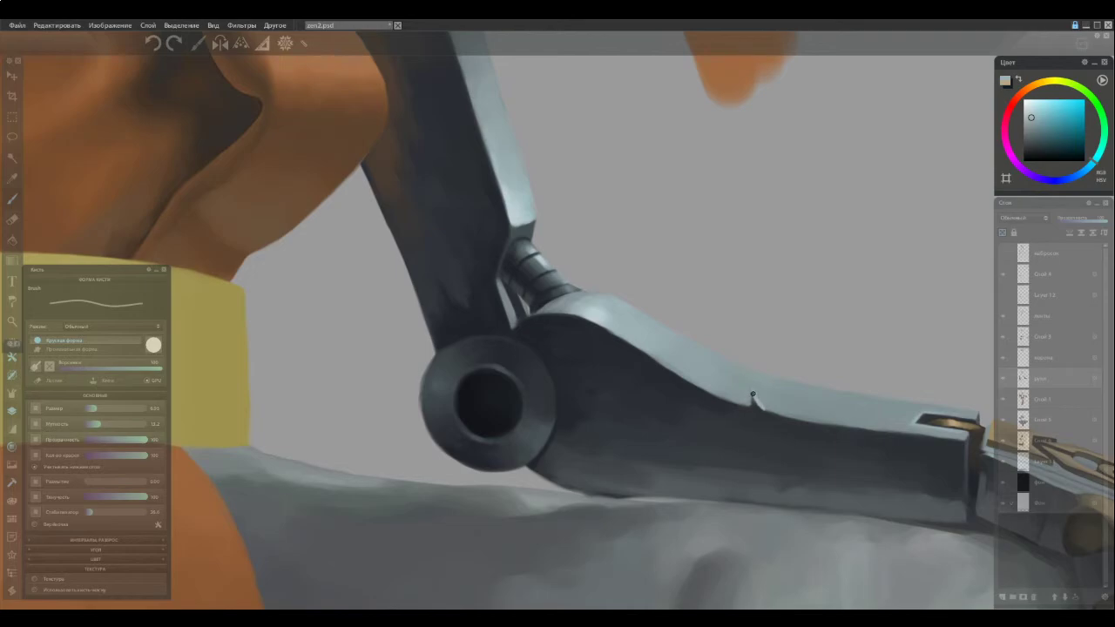
left_click_drag(747, 395, 747, 407)
left_click(724, 378, "alt")
left_click_drag(785, 369, 788, 375)
left_click(754, 399, "alt")
left_click(762, 396, "alt")
left_click(751, 396, "alt")
left_click_drag(752, 395, 750, 400)
left_click(765, 397, "alt")
scroll(690, 368, "down", 6)
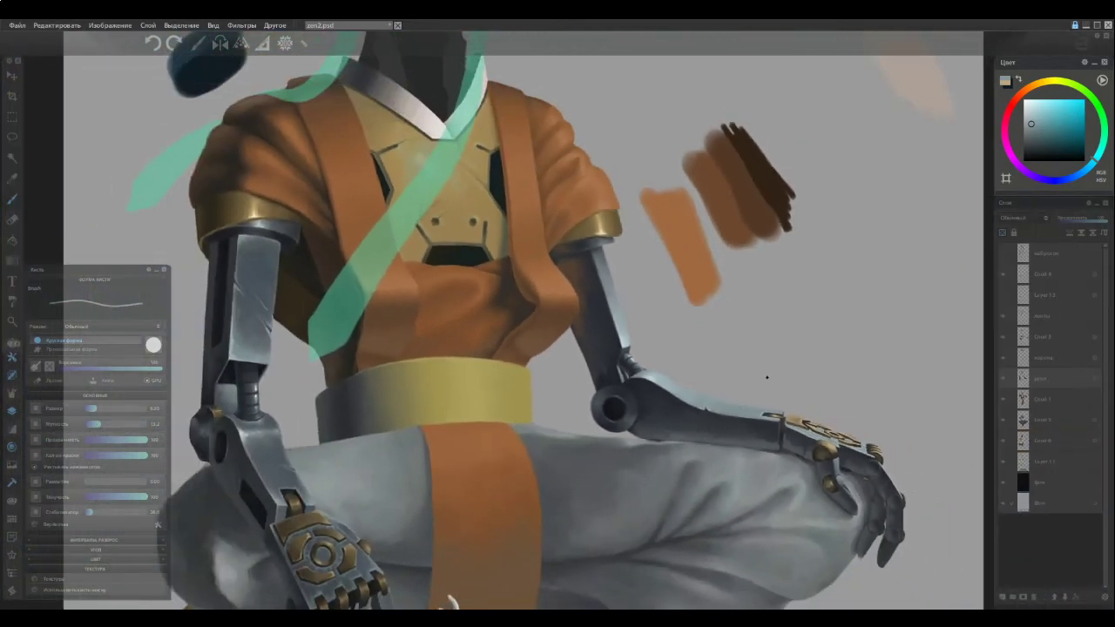
Paint a thin pale blue highlight along the forearm's edge from the elbow to the notch, trimming it with the dark side tone
scroll(721, 406, "up", 5)
left_click(633, 397, "alt")
left_click_drag(632, 397, 540, 354)
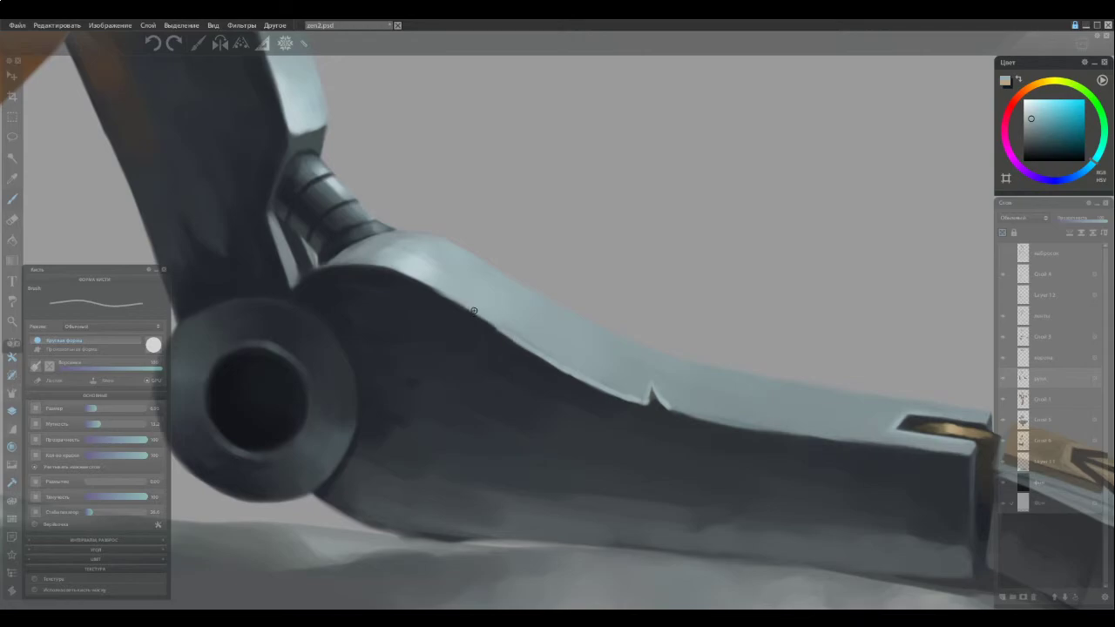
left_click(501, 335, "alt")
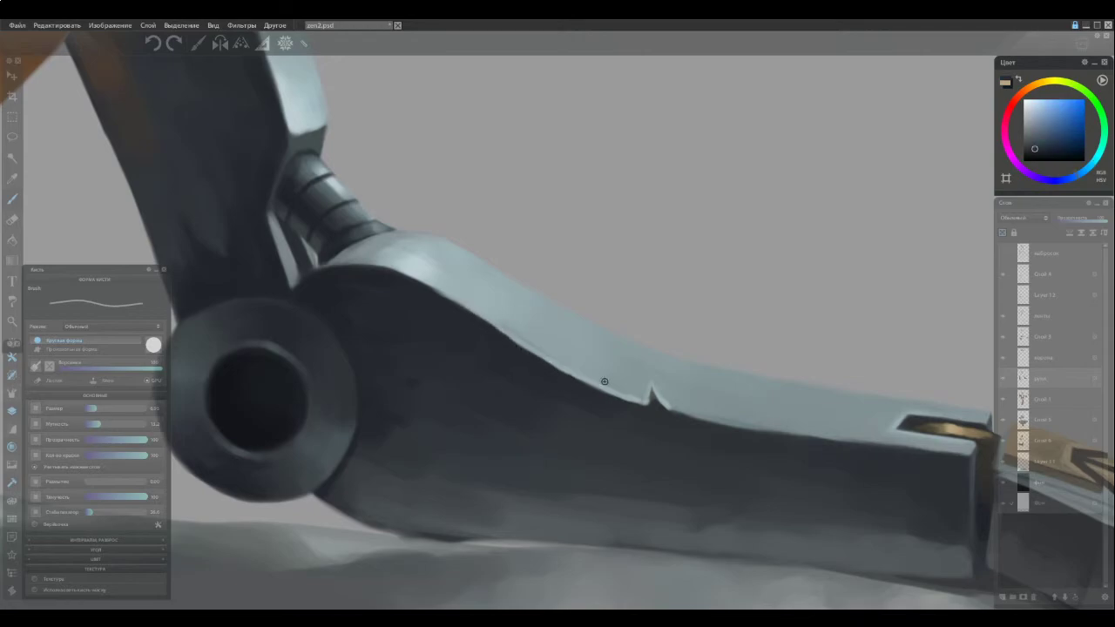
left_click(633, 394, "alt")
left_click_drag(648, 388, 638, 399)
left_click(639, 396, "alt")
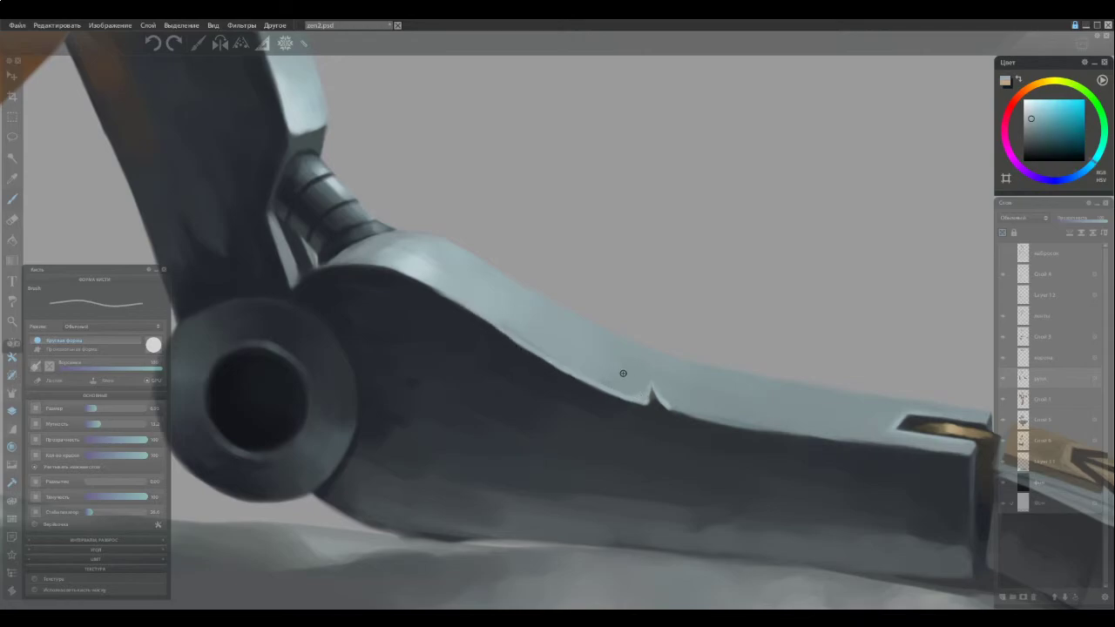
left_click(608, 389, "alt")
left_click(571, 370, "alt")
left_click(561, 365, "alt")
left_click(538, 351, "alt")
Extend the thin pale highlight along the forearm's edge from the notch to the wrist slot
mouse_move(652, 464)
left_mouse_down()
mouse_move(564, 442)
mouse_move(294, 318)
left_mouse_up()
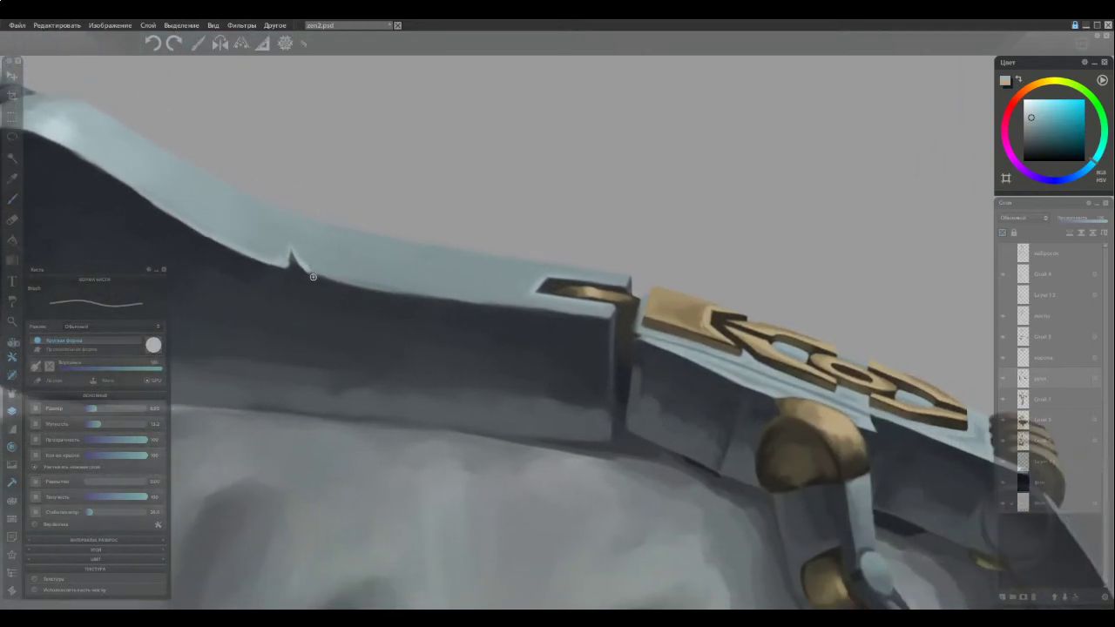
mouse_move(319, 273)
left_mouse_down()
mouse_move(471, 300)
mouse_move(487, 267)
mouse_move(435, 244)
mouse_move(432, 296)
mouse_move(605, 315)
left_mouse_up()
left_click(384, 289, "alt")
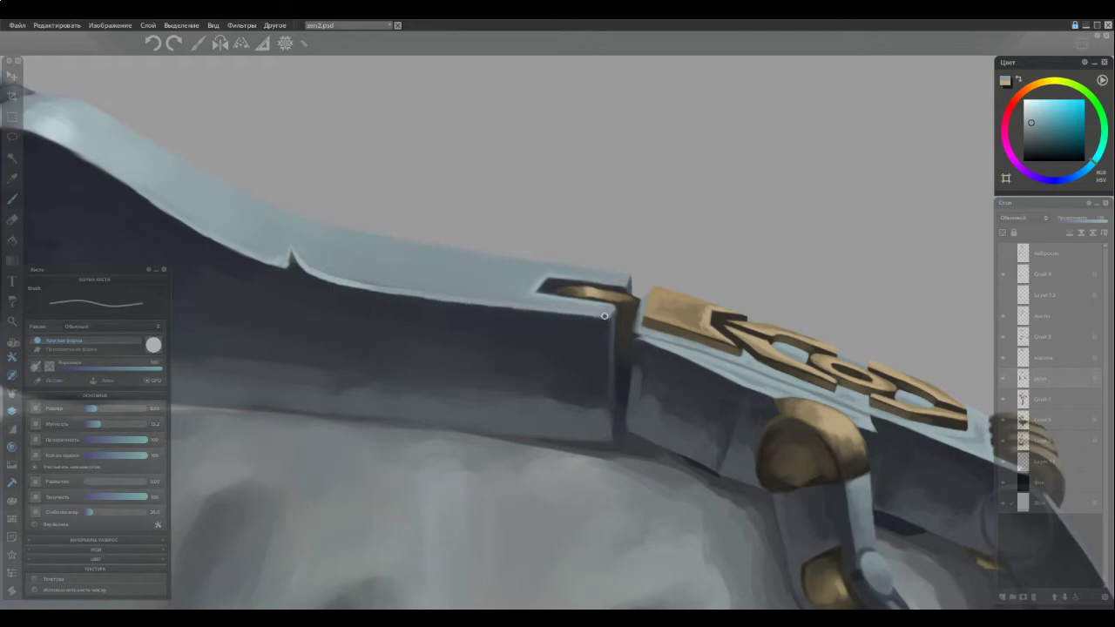
left_click(558, 312, "alt")
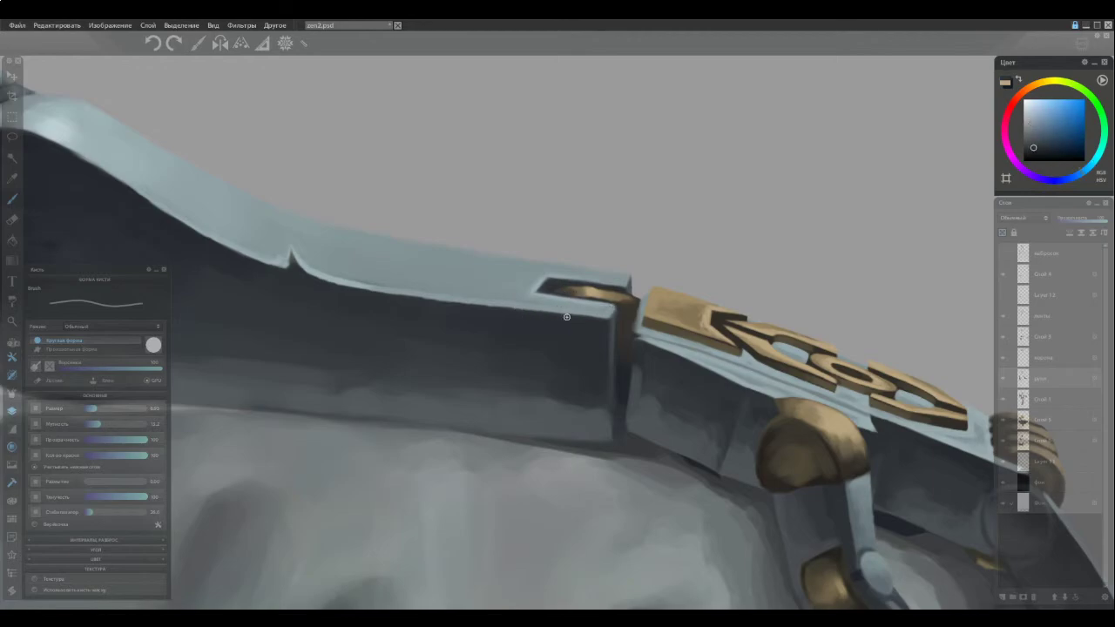
left_click_drag(535, 310, 424, 301)
left_click(357, 286, "alt")
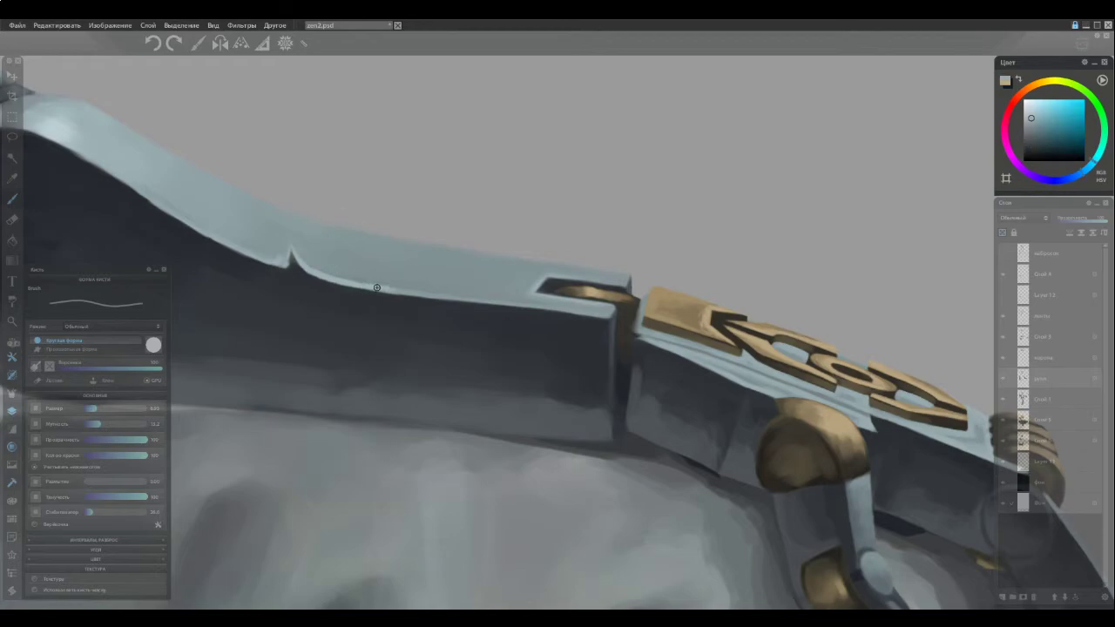
left_click_drag(407, 293, 485, 300)
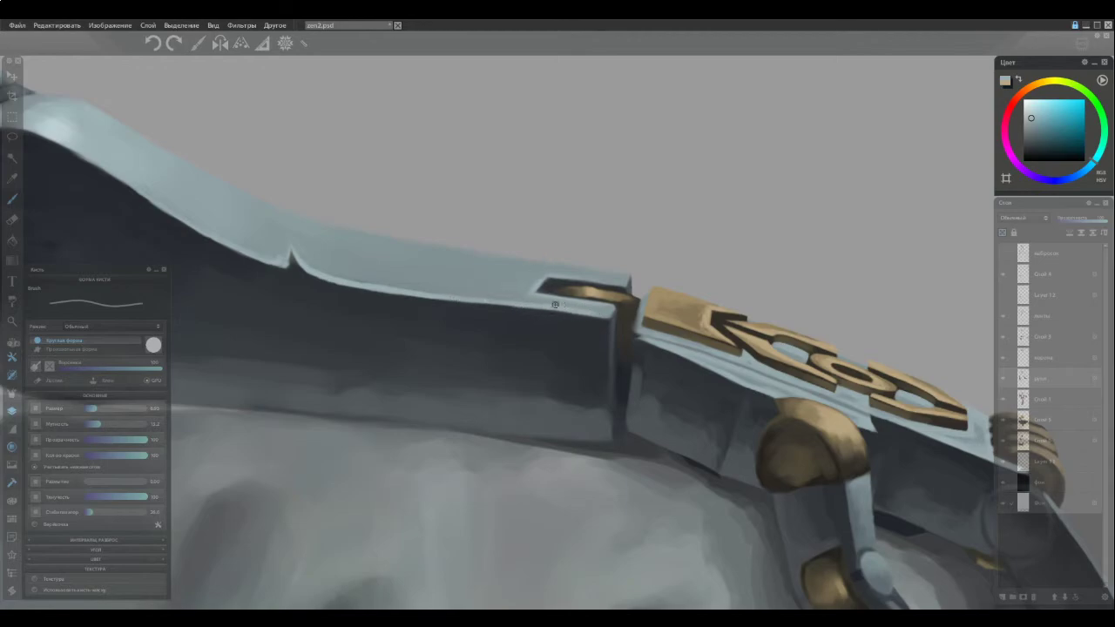
Refine the pale highlight along the forearm's lower light edge between the notch and the wrist slot, using sampled dark and pale tones
left_click(535, 313, "ctrl")
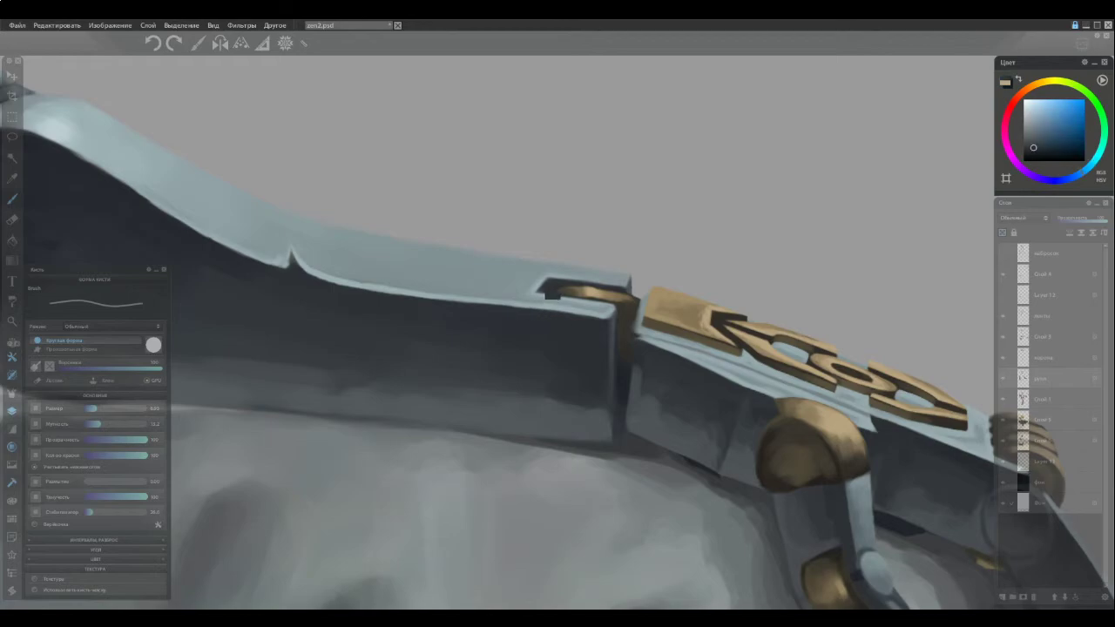
left_click(420, 301, "alt")
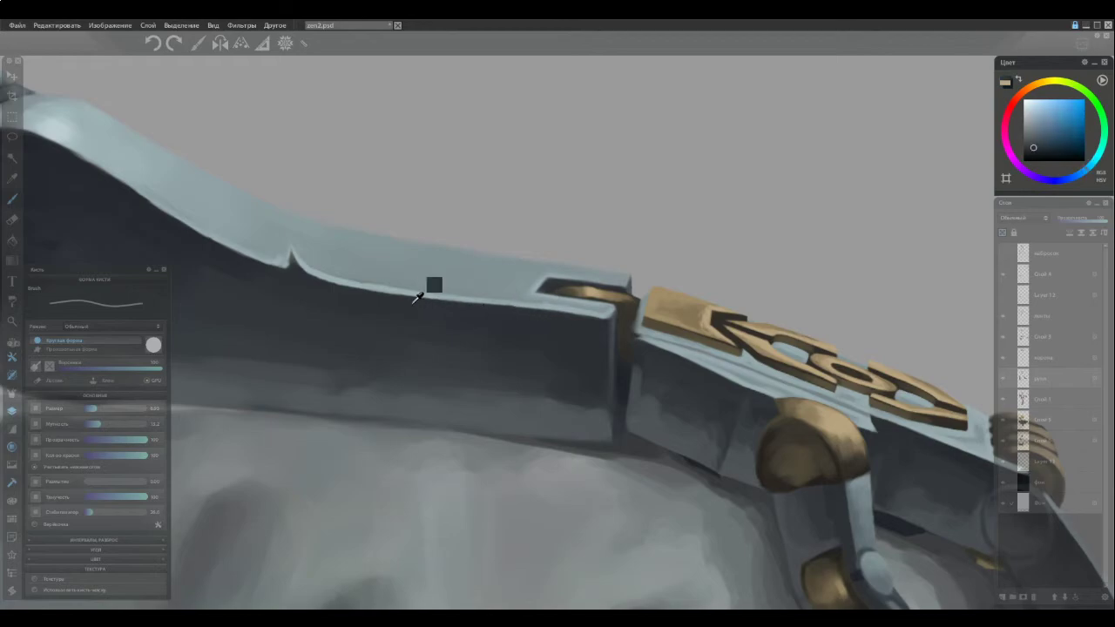
left_click(361, 285, "ctrl")
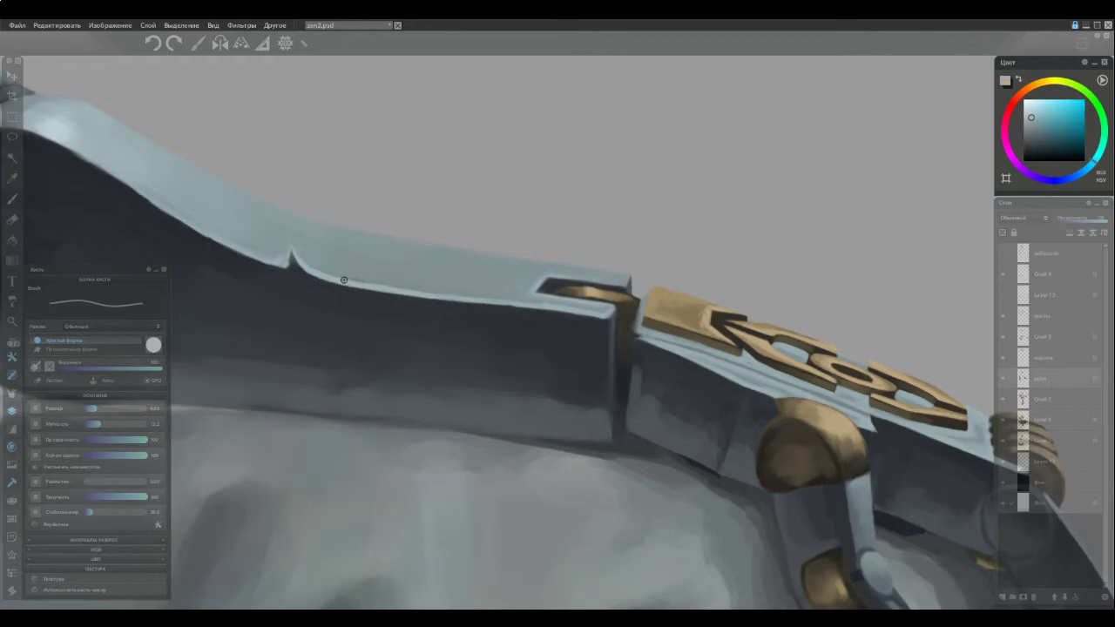
left_click(351, 281, "alt")
mouse_move(542, 285)
left_mouse_down()
mouse_move(521, 302)
mouse_move(540, 284)
left_mouse_up()
left_click(520, 303, "ctrl")
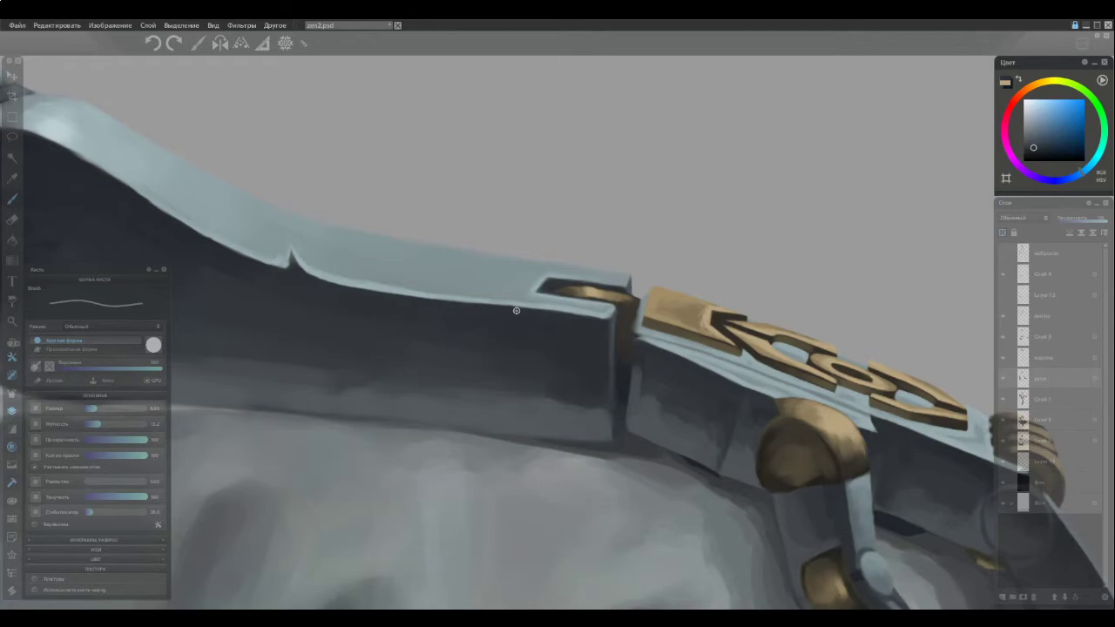
left_click(604, 311, "ctrl")
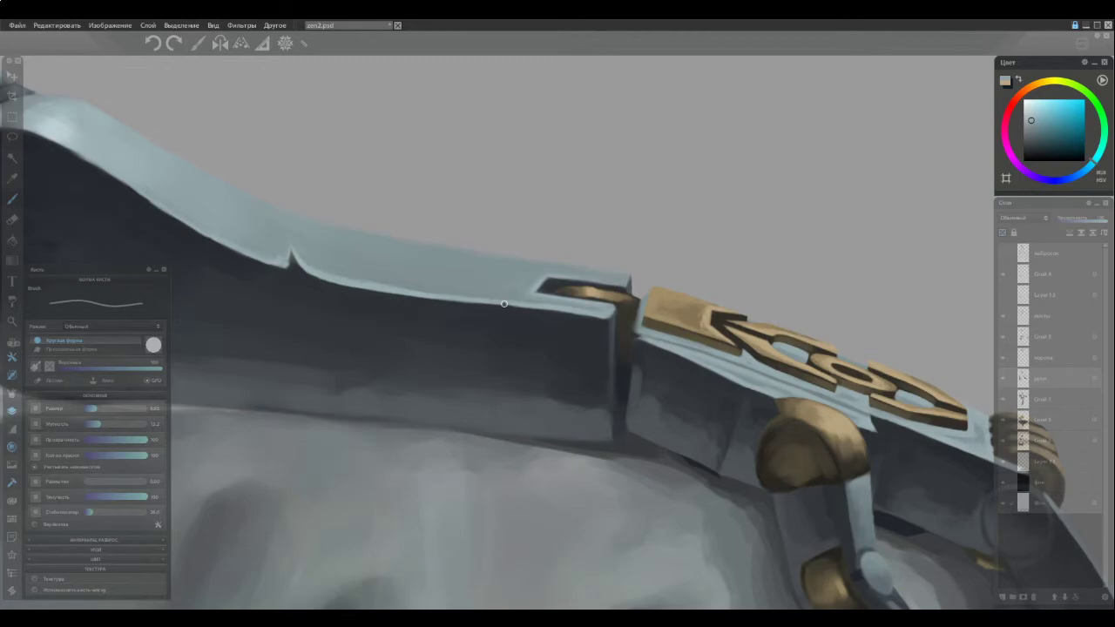
Paint a thin pale blue highlight along the forearm's outer upper contour, from the wrist slot back towards the elbow
scroll(409, 337, "down", 10)
scroll(403, 300, "up", 1)
scroll(401, 290, "up", 5)
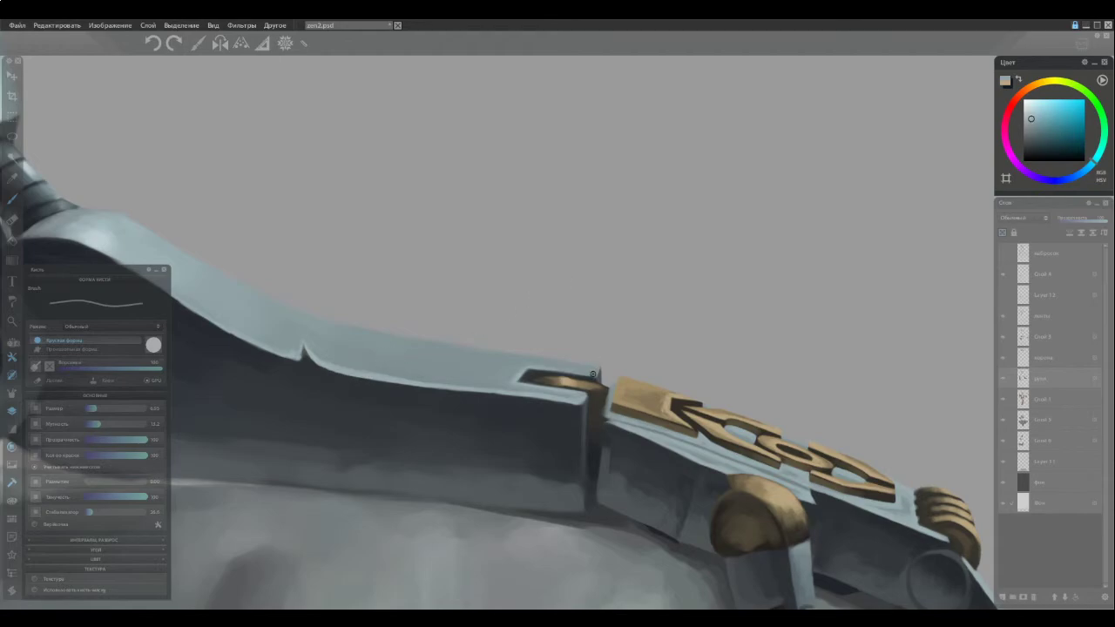
mouse_move(593, 374)
left_mouse_down()
mouse_move(567, 372)
mouse_move(592, 370)
left_mouse_up()
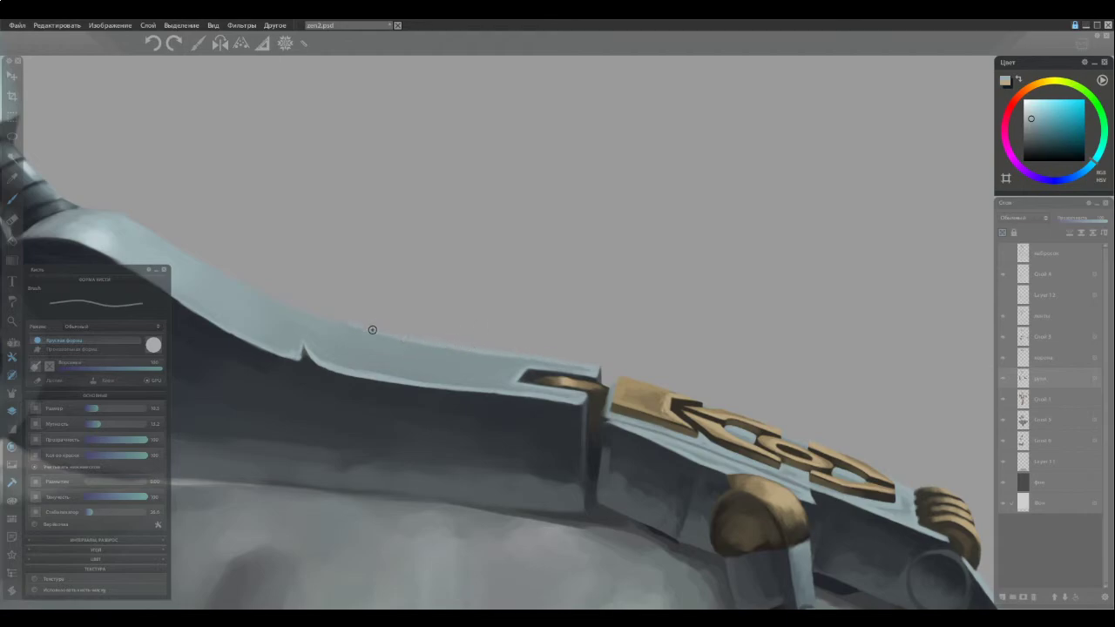
mouse_move(332, 361)
left_mouse_down()
mouse_move(360, 380)
mouse_move(588, 387)
left_mouse_up()
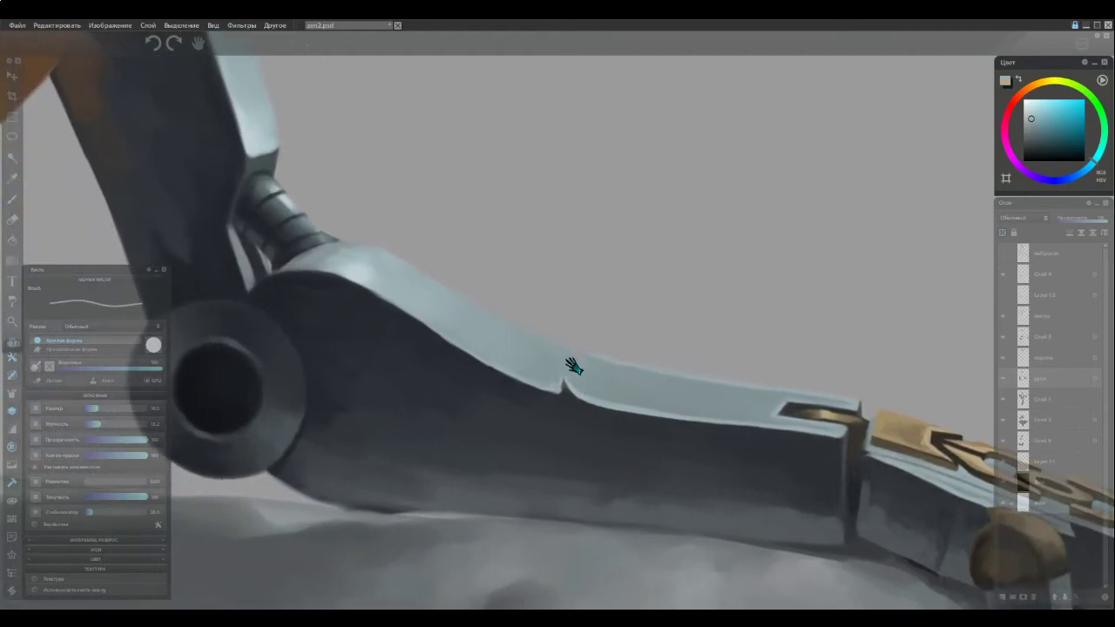
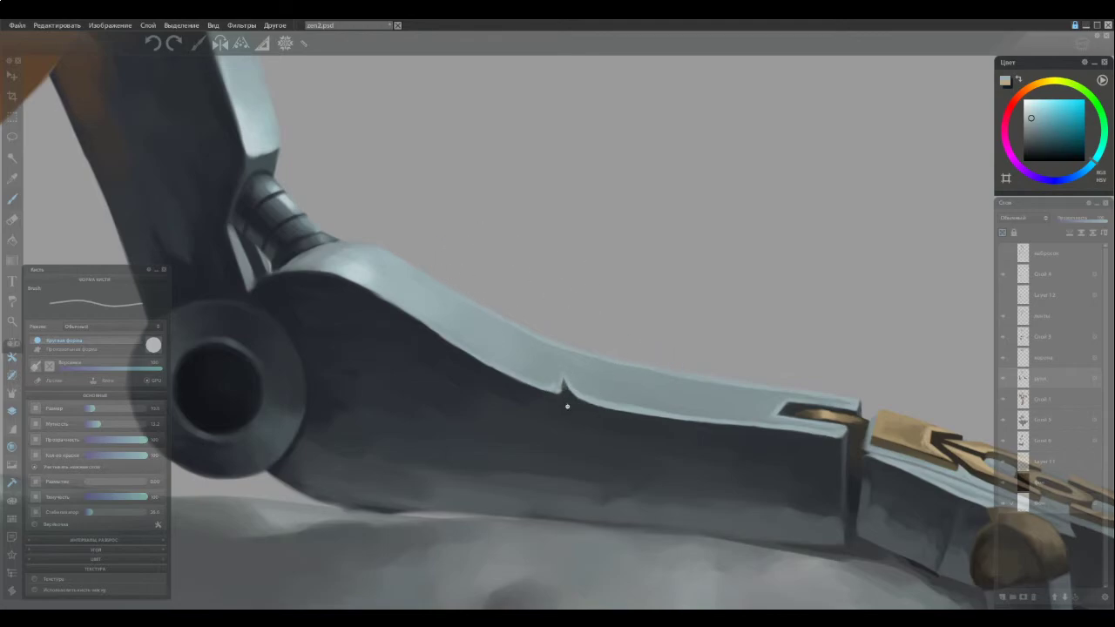
Paint a dark crack running from the forearm notch down into the dark side face, with a lighter line along its edge
left_click(455, 330, "alt")
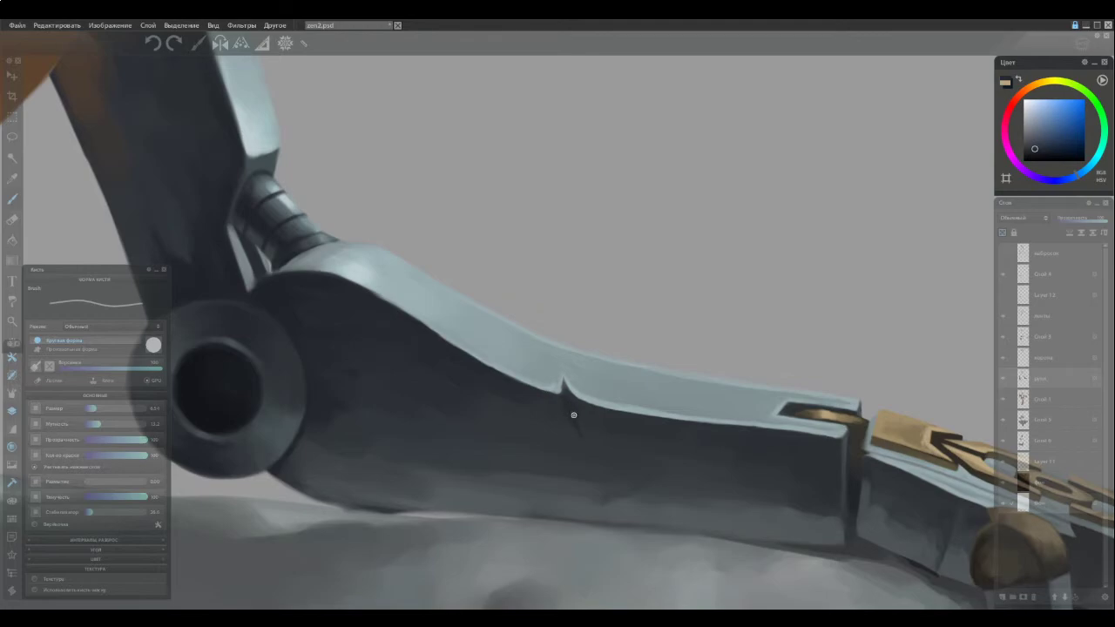
left_click(582, 445, "alt")
left_click(572, 409, "alt")
left_click(596, 435, "alt")
left_click(584, 421, "alt")
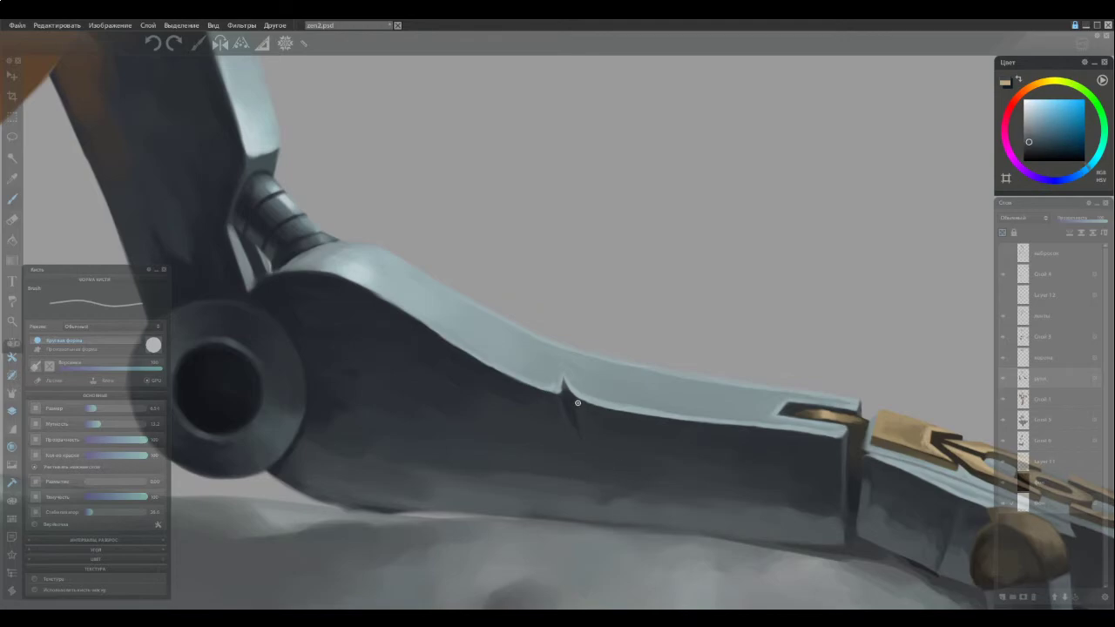
left_click(598, 462, "alt")
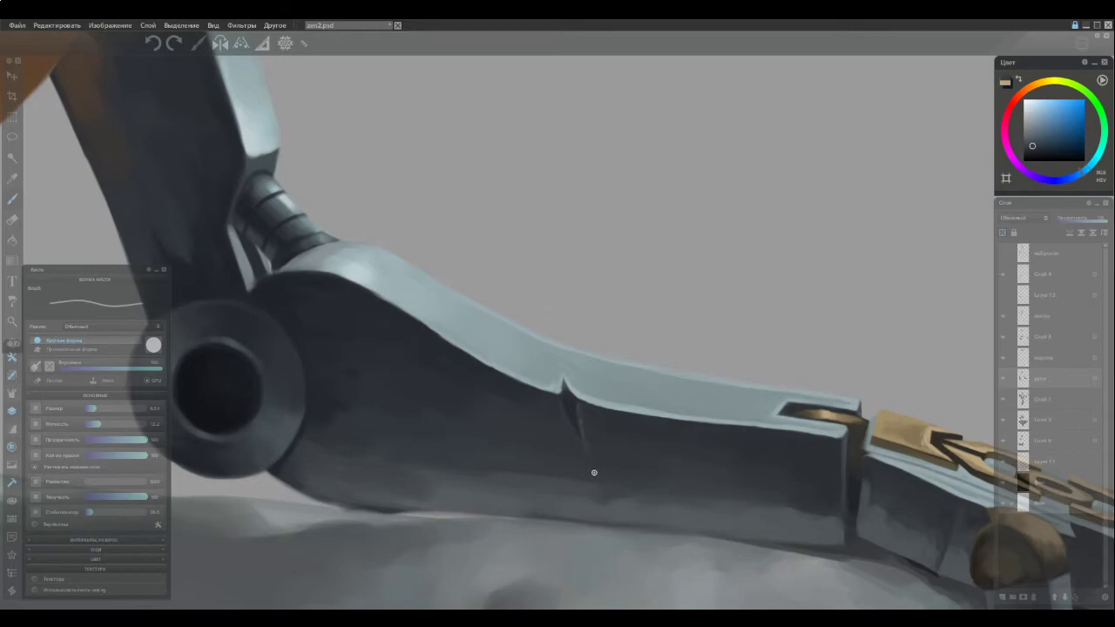
Sharpen the crack below the forearm notch with sampled dark tones and blend its edges into the side face
left_click(577, 422, "alt")
left_click(567, 433, "alt")
left_click(552, 403, "alt")
left_click_drag(558, 414, 577, 443)
left_click(557, 407, "alt")
left_click(562, 426, "alt")
left_click(558, 408, "alt")
left_click(559, 406, "alt")
left_click(559, 405, "alt")
left_click(590, 428, "alt")
left_click_drag(583, 422, 588, 439)
scroll(521, 467, "down", 3)
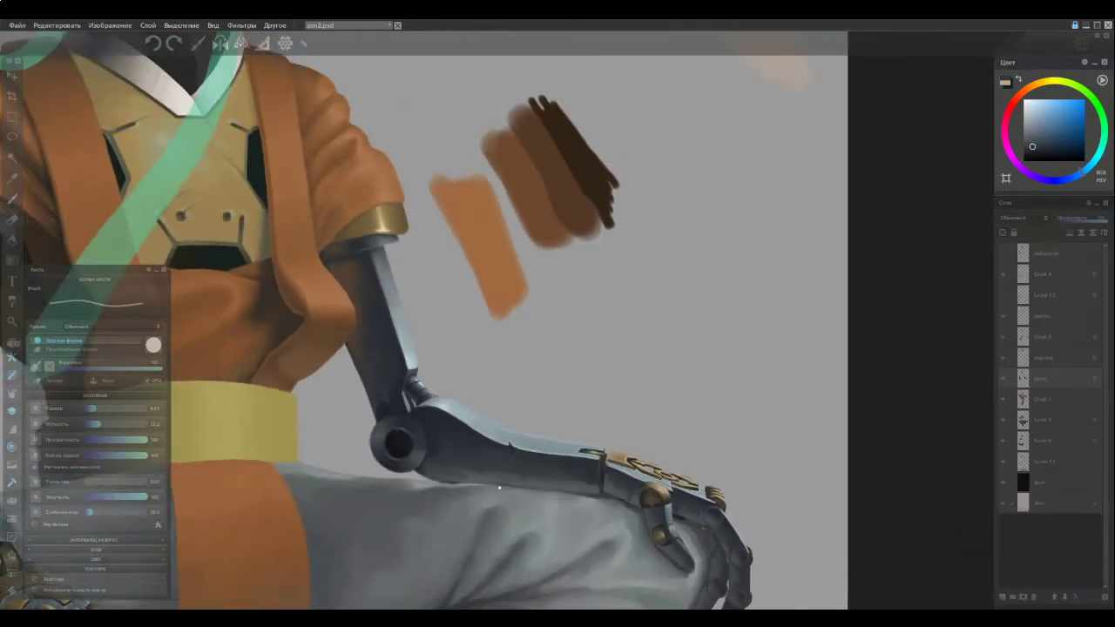
scroll(510, 481, "up", 4)
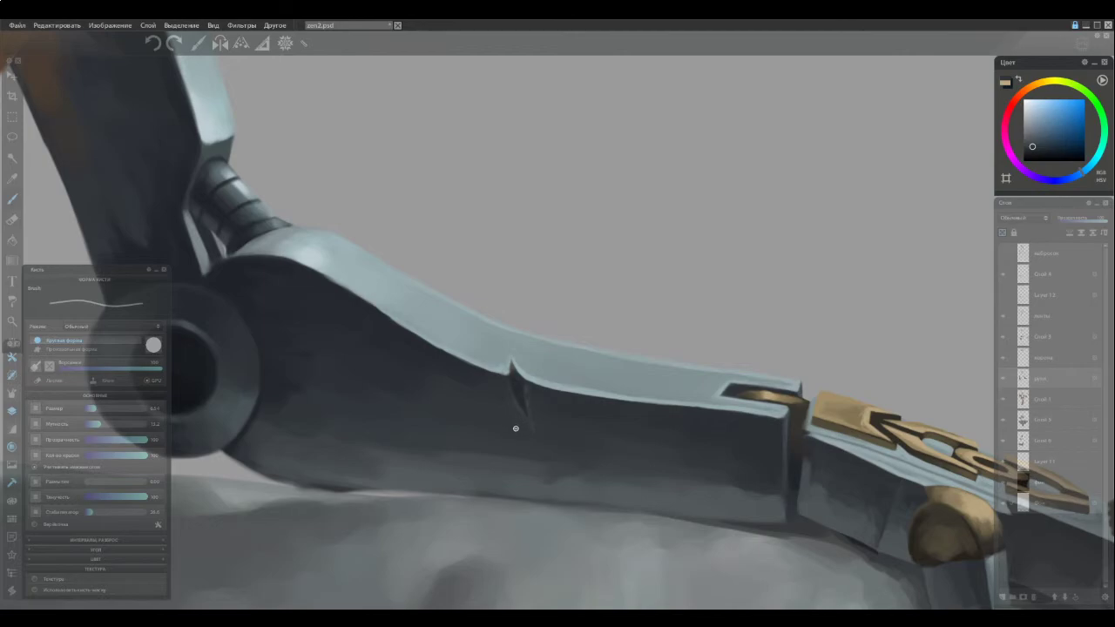
scroll(474, 387, "down", 6)
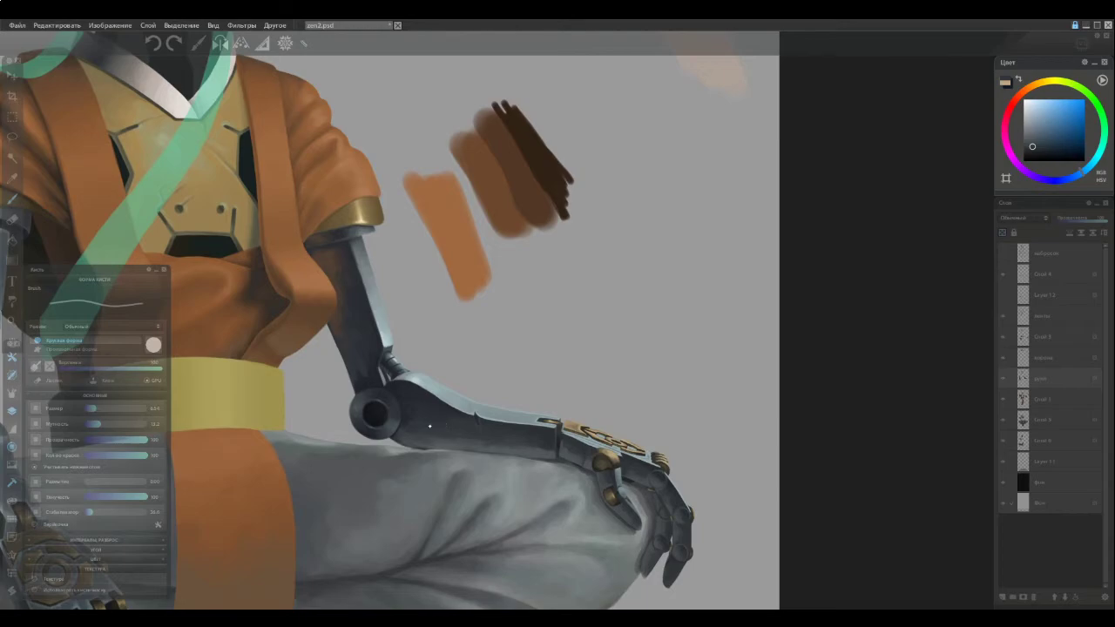
left_click_drag(372, 466, 480, 397)
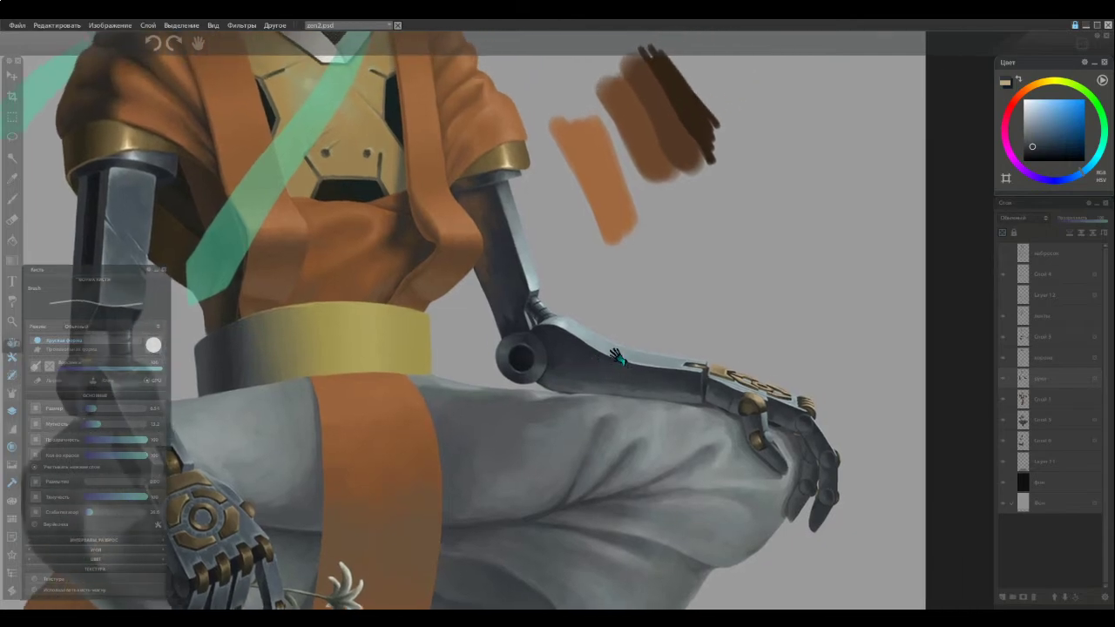
Paint a short, narrow dark nick into the light face's lower edge near the elbow
scroll(612, 362, "up", 5)
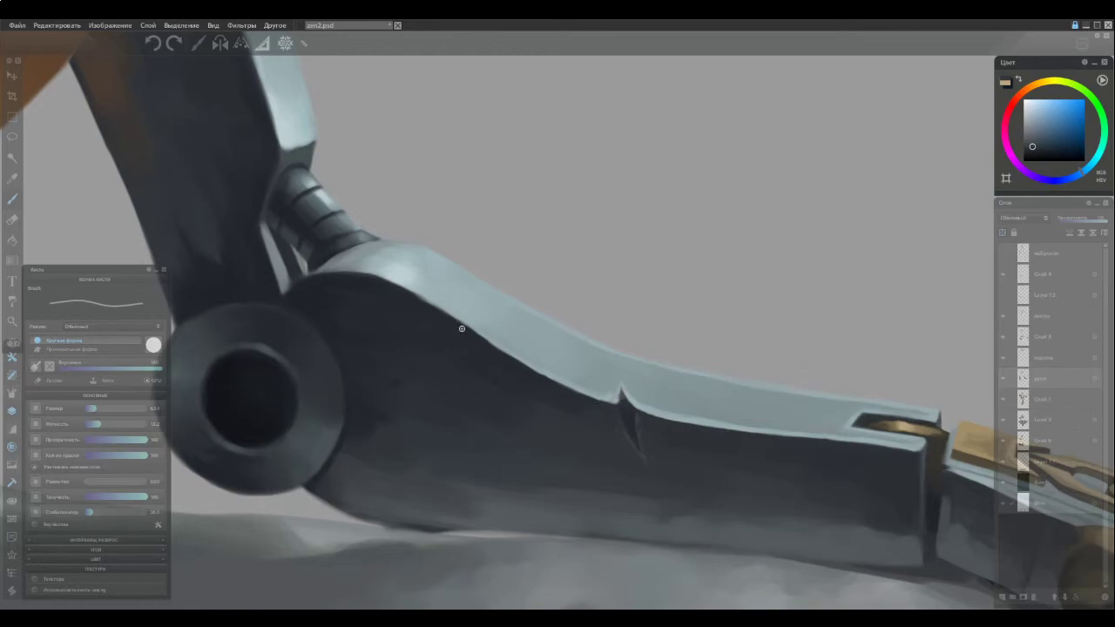
left_click(442, 311, "alt")
mouse_move(446, 310)
left_mouse_down()
mouse_move(482, 314)
mouse_move(450, 311)
left_mouse_up()
left_click(472, 314, "alt")
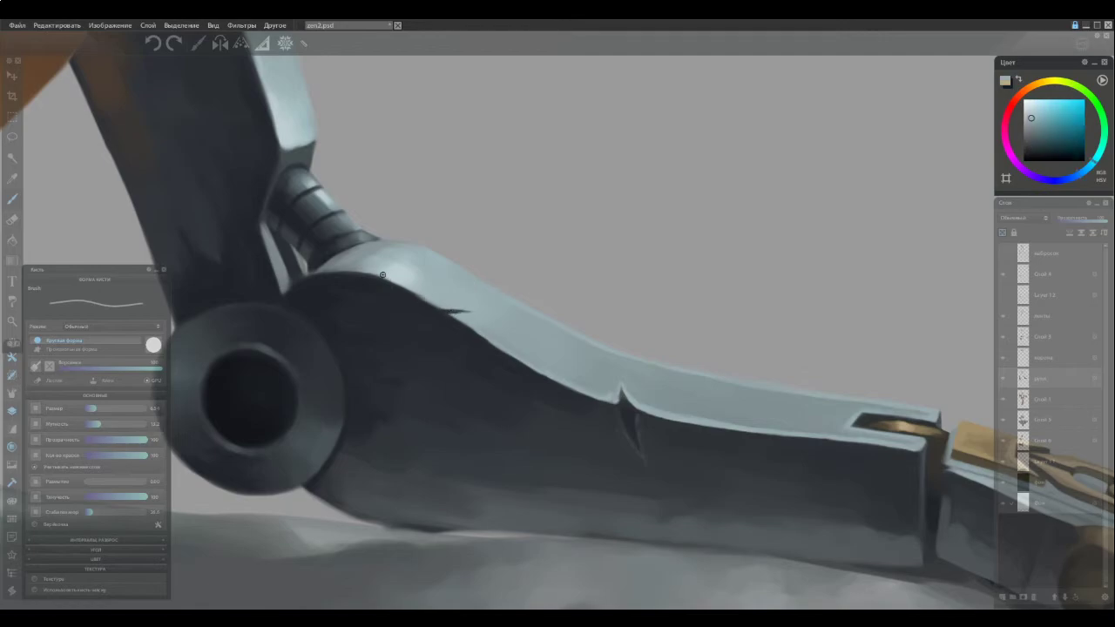
Add pale highlights around the nick near the elbow and blend them with sampled light and dark metal tones
left_click(423, 285, "alt")
left_click(429, 309, "alt")
left_click_drag(438, 311, 415, 296)
left_click(435, 267, "alt")
left_click(473, 306, "alt")
left_click(478, 317, "alt")
left_click(436, 325, "alt")
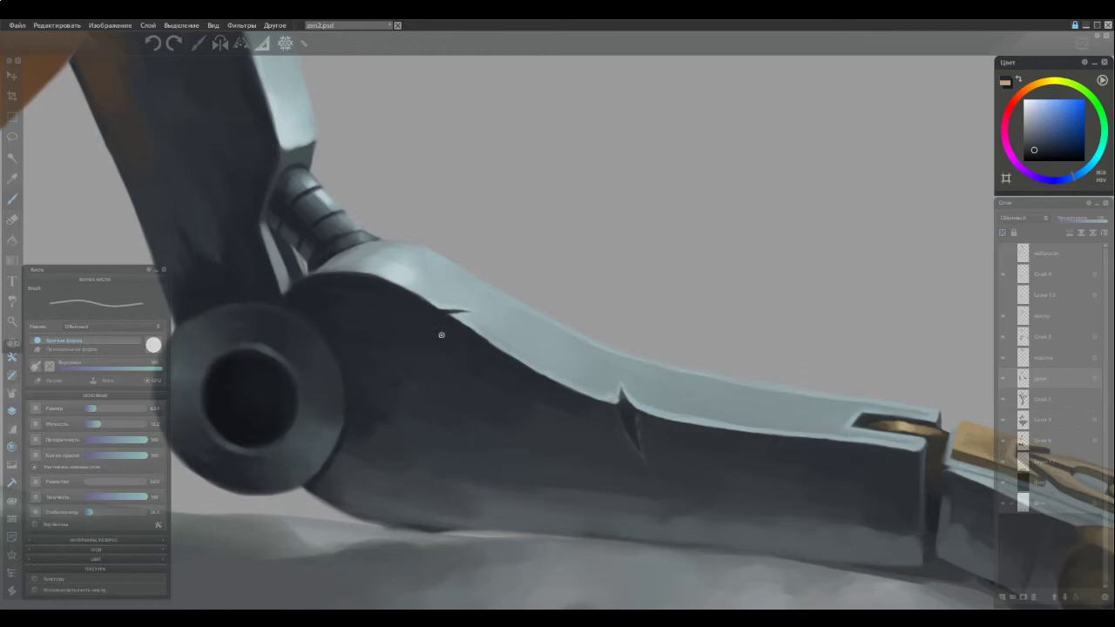
scroll(417, 403, "down", 5)
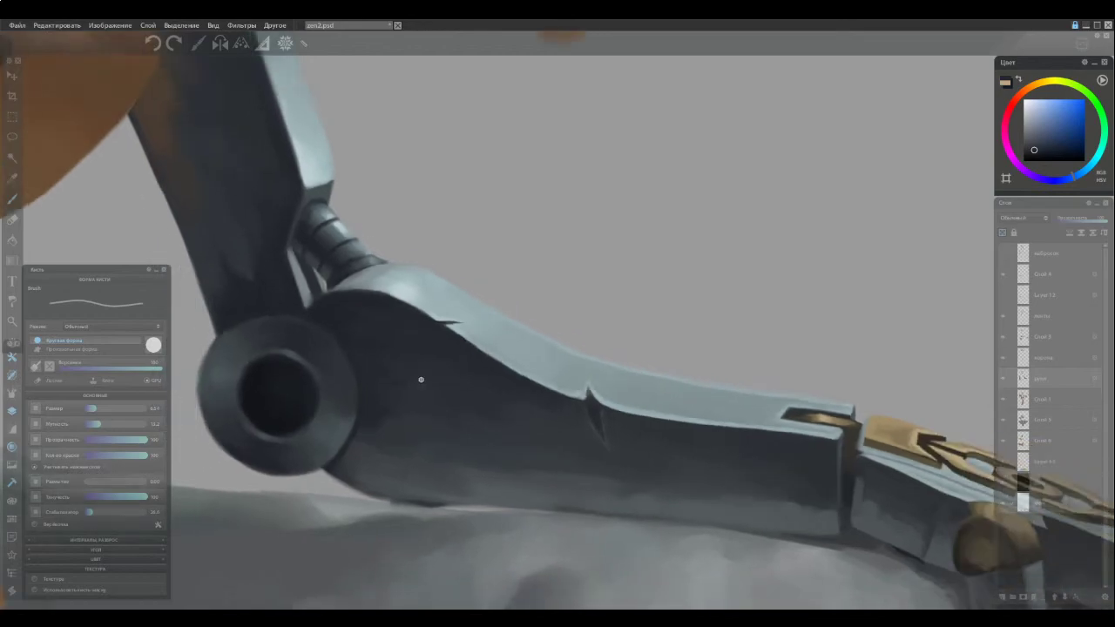
scroll(410, 440, "down", 2)
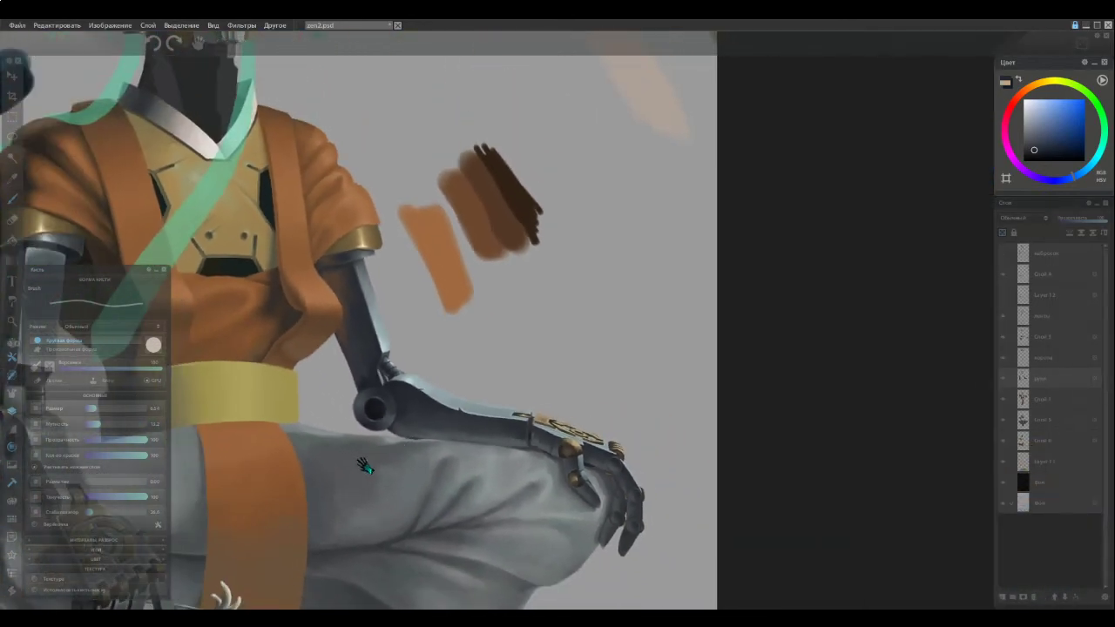
left_click_drag(368, 457, 635, 392)
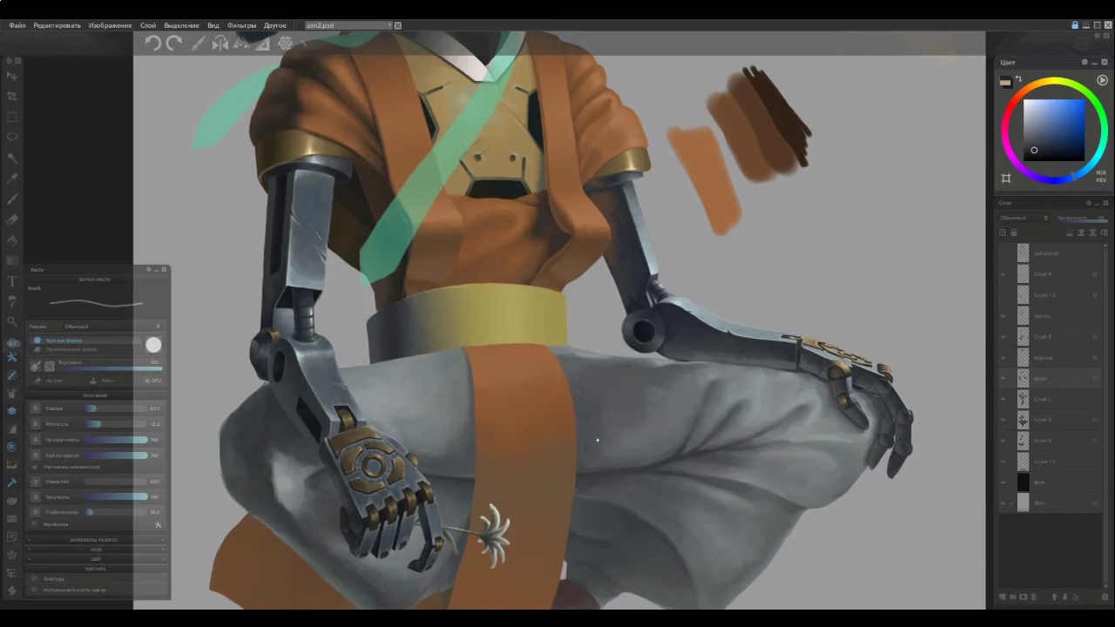
Save the painting, delete the unused hidden layer directly below Слой 4, and check Слой 4 by toggling its visibility
key("ctrl+s")
left_click(1002, 338)
left_click(1003, 340)
left_click(1047, 296)
right_click(1044, 294)
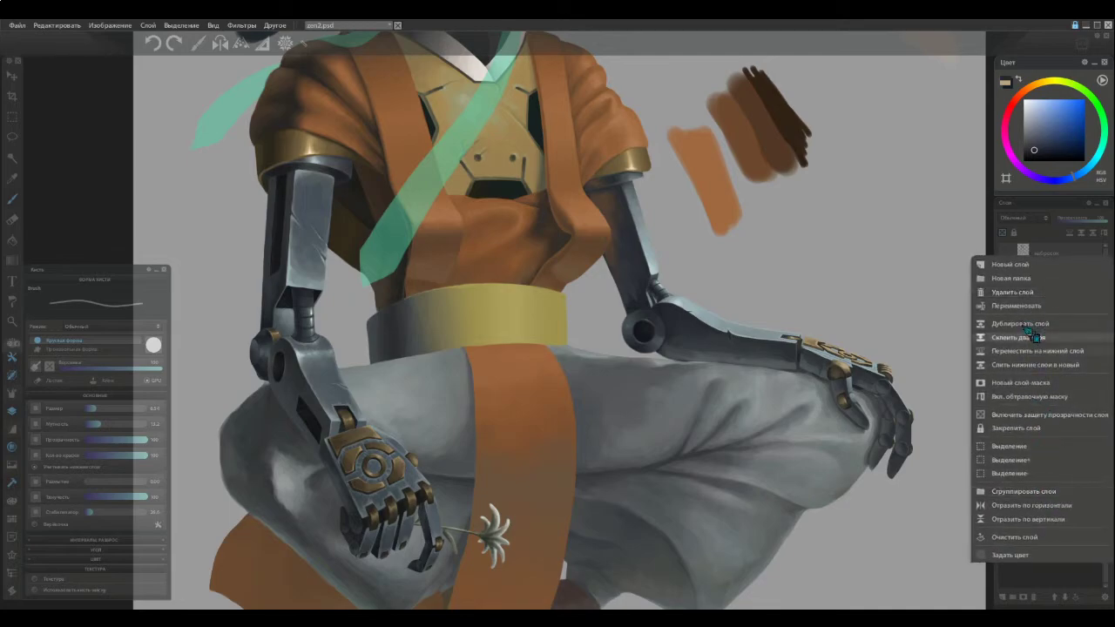
left_click(1010, 293)
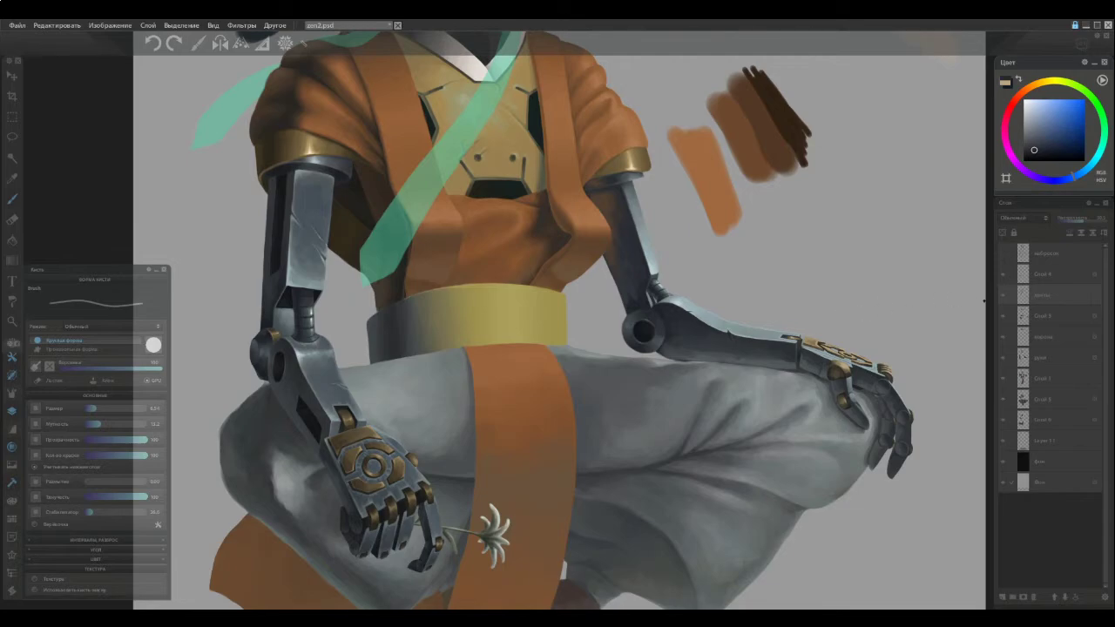
left_click(1006, 276)
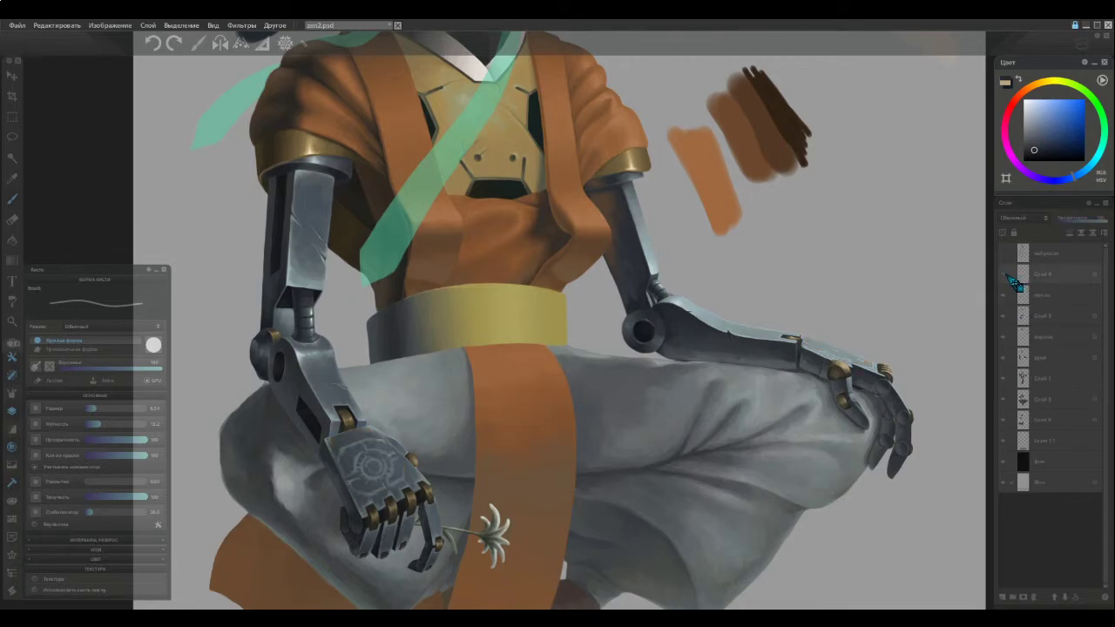
left_click(1008, 276)
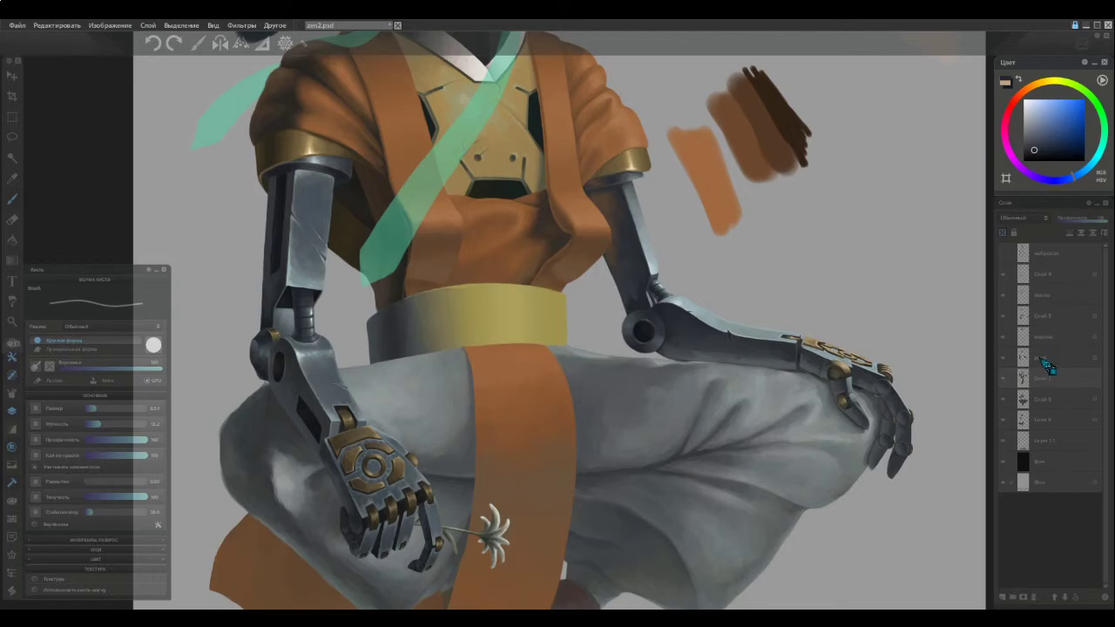
Add a new layer directly above Слой 1 and sample a dark brown from the brass ornament on the hand
left_click(1012, 597)
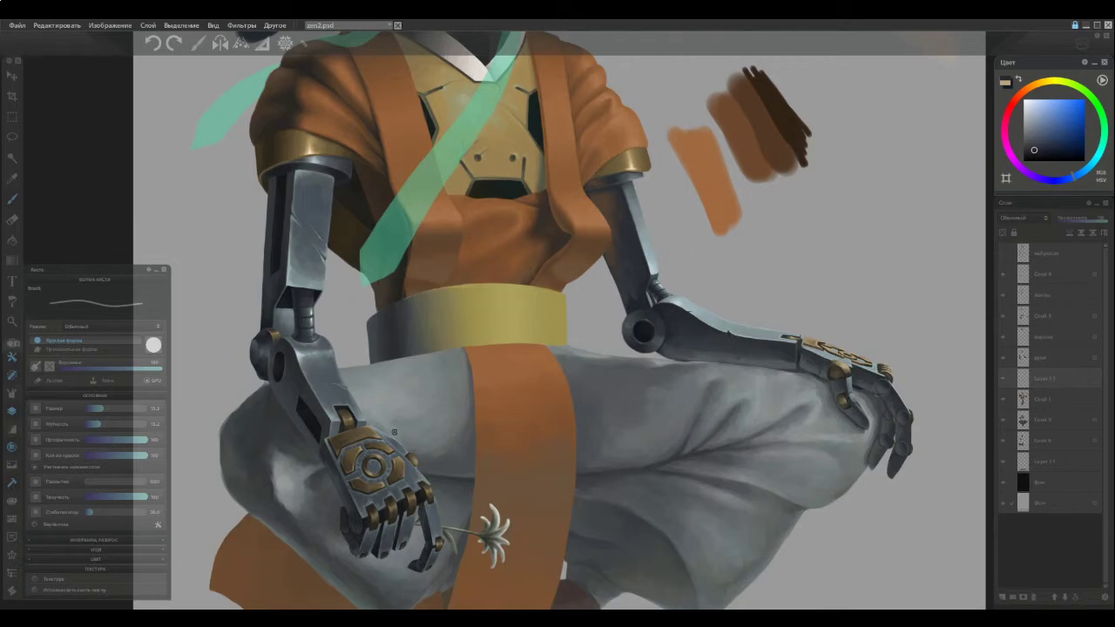
left_click(399, 462, "alt")
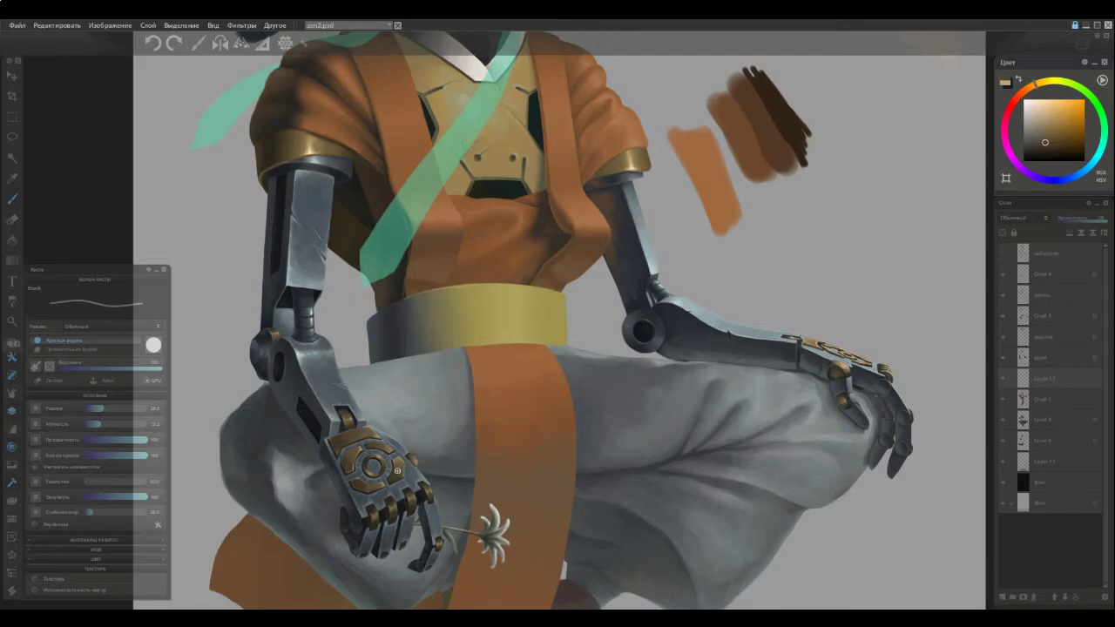
left_click_drag(449, 430, 562, 275)
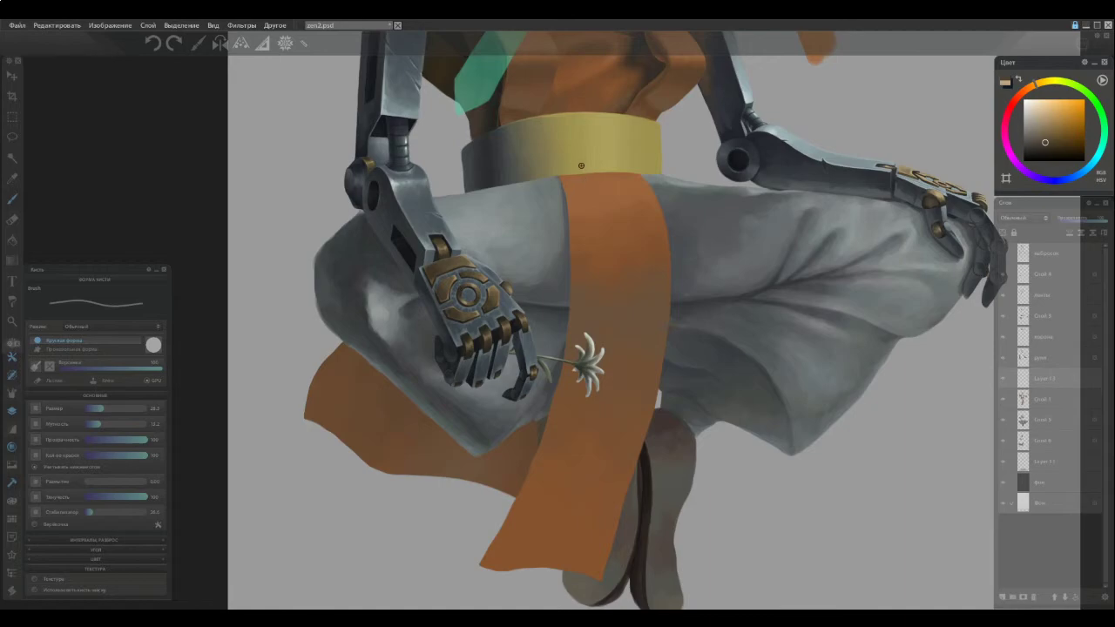
Paint a thin dark brown stripe down the hanging orange sash, parallel to its edge from the belt to the lower hem
left_click_drag(580, 170, 597, 242)
left_click_drag(591, 197, 597, 278)
left_click_drag(595, 227, 596, 297)
left_click_drag(598, 247, 594, 330)
left_click_drag(595, 285, 590, 340)
key("ctrl+z")
mouse_move(595, 317)
left_mouse_down()
mouse_move(547, 490)
mouse_move(587, 397)
mouse_move(503, 573)
left_mouse_up()
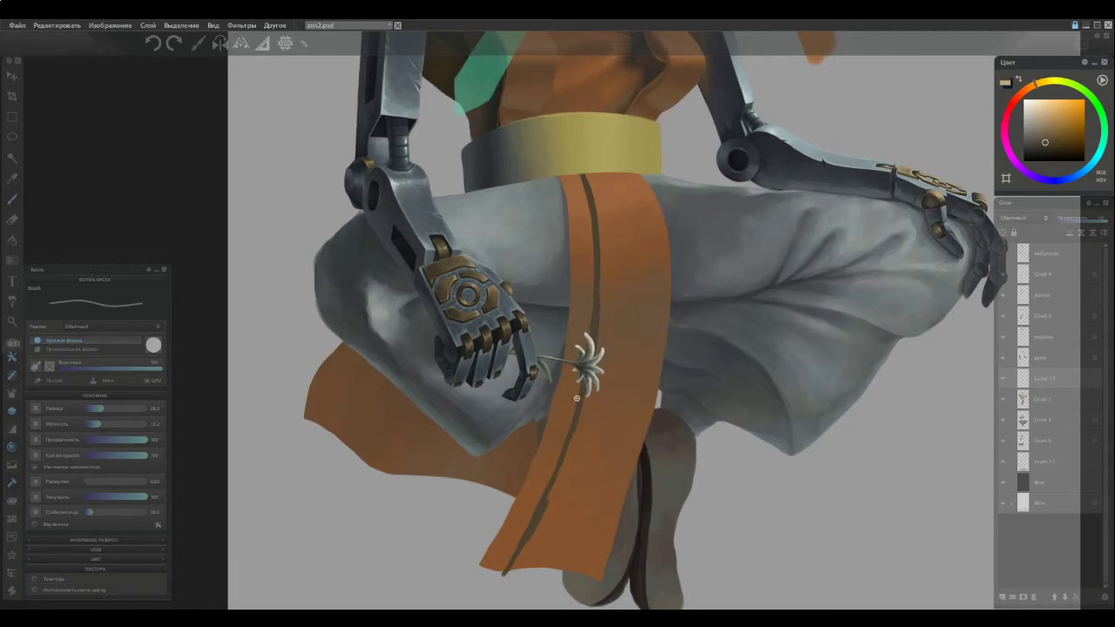
Even out the first dark stripe's edges along the hanging sash, alternating between erasing and repainting
key("e")
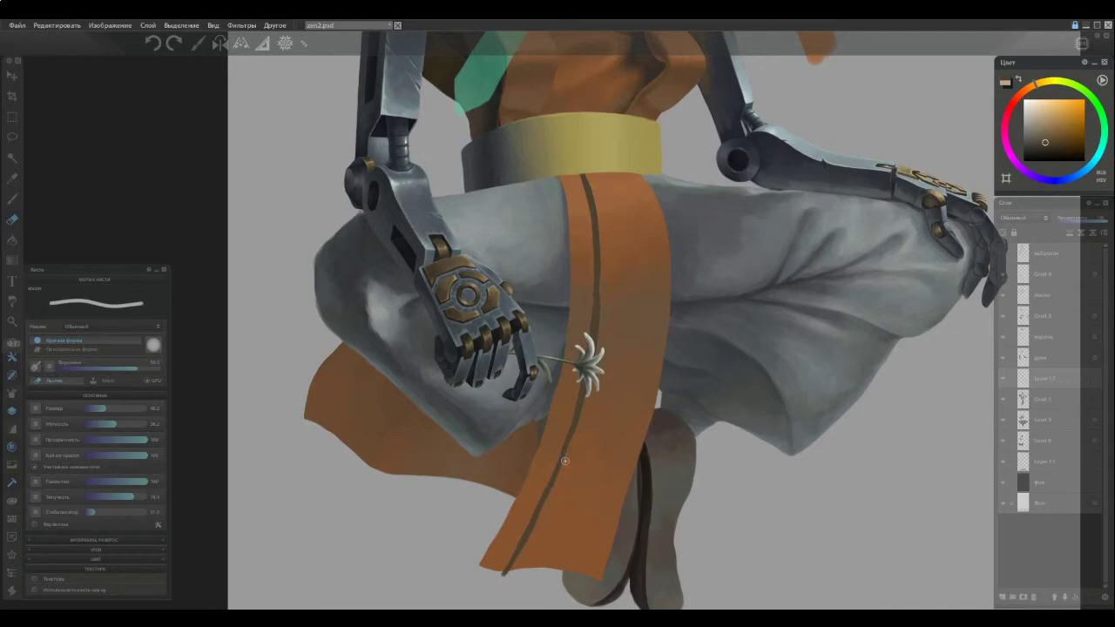
key("e")
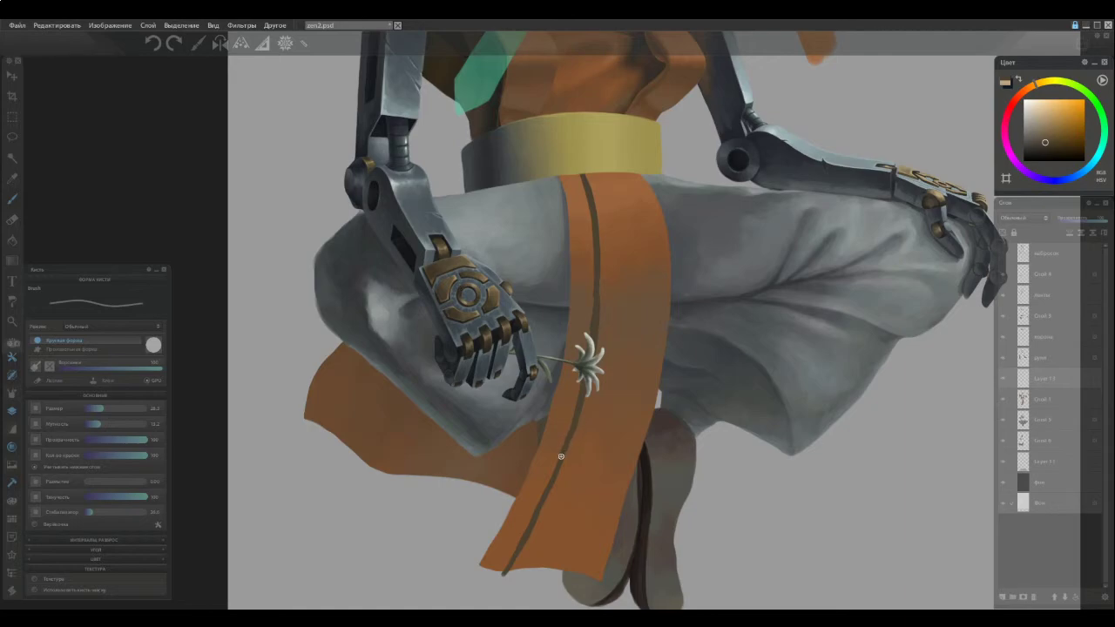
key("e")
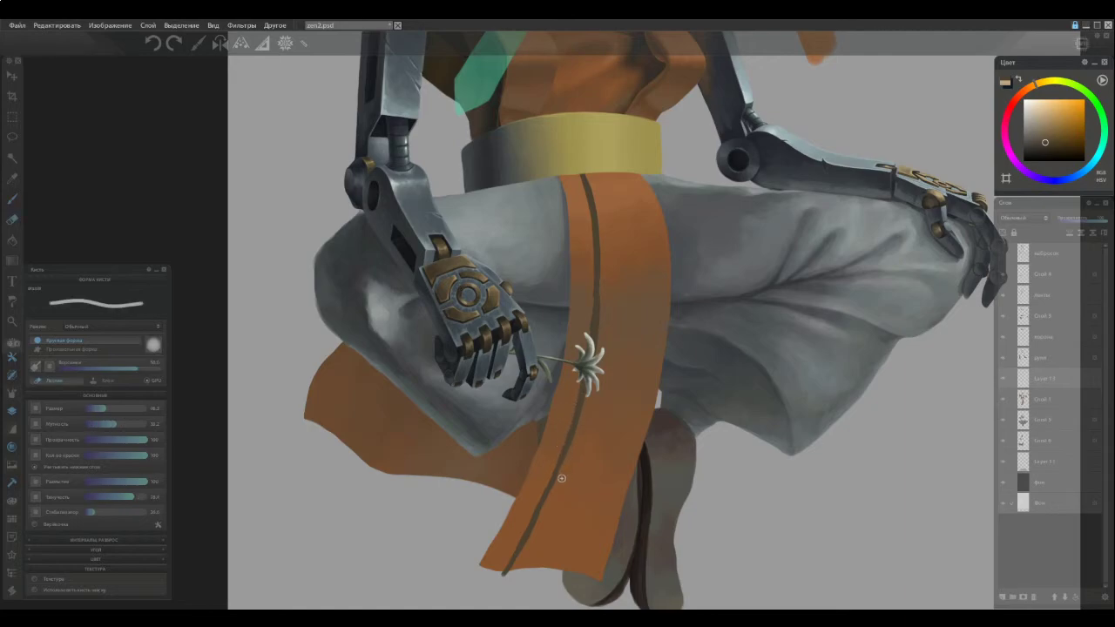
key("e")
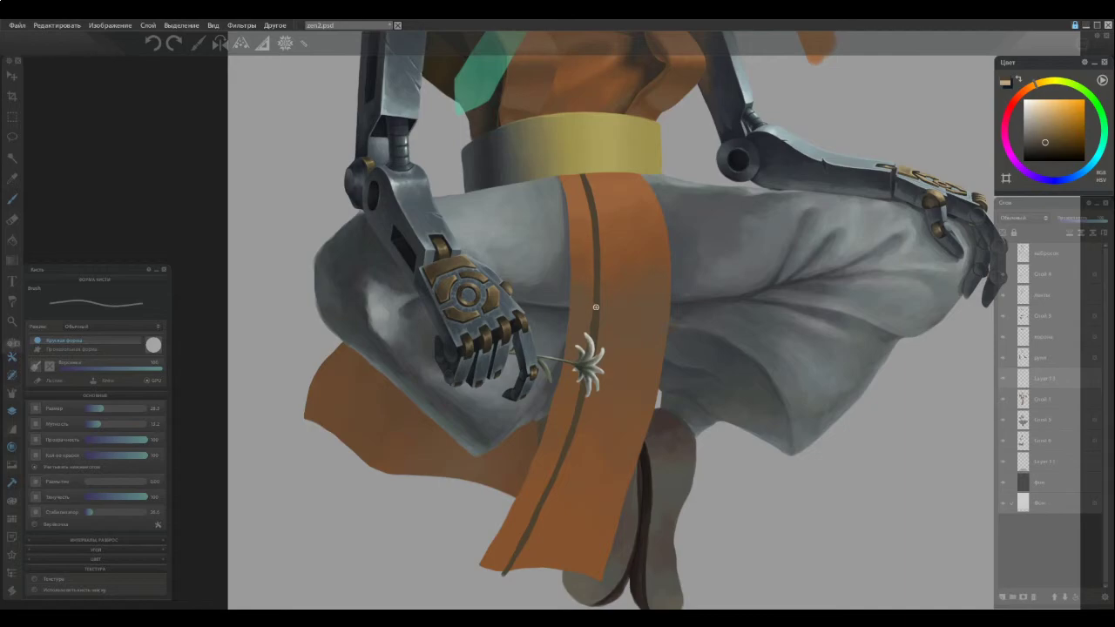
key("e")
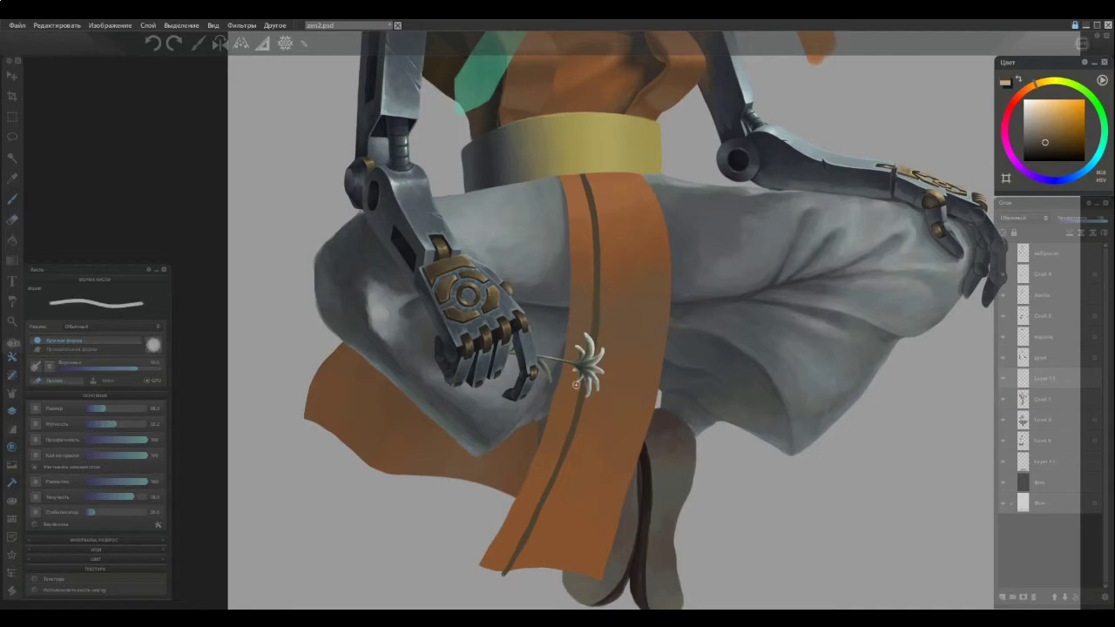
key("e")
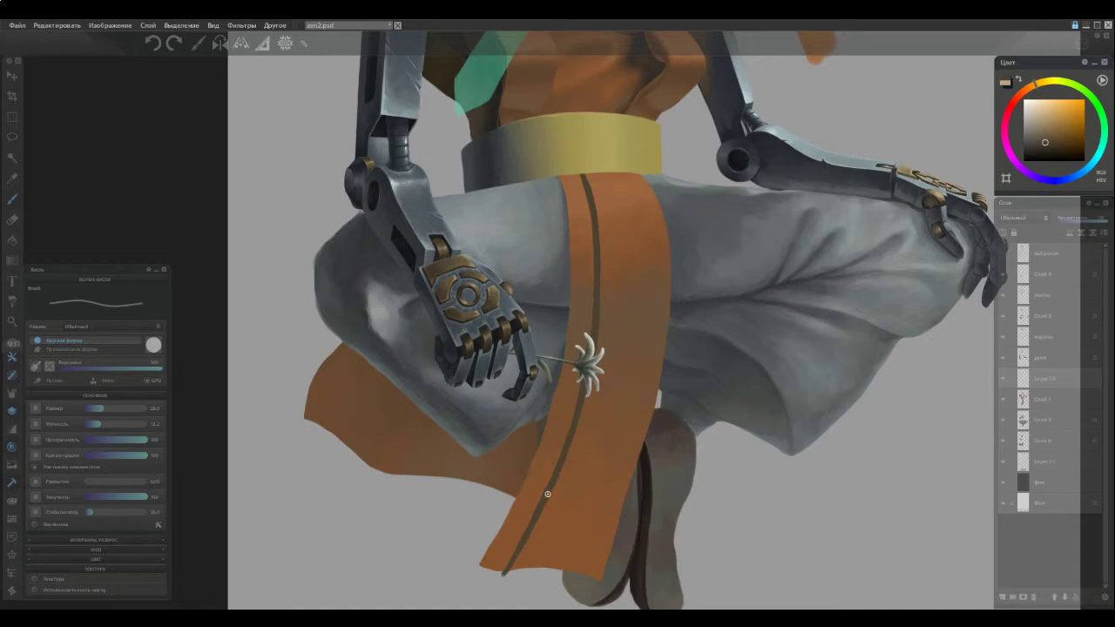
key("e")
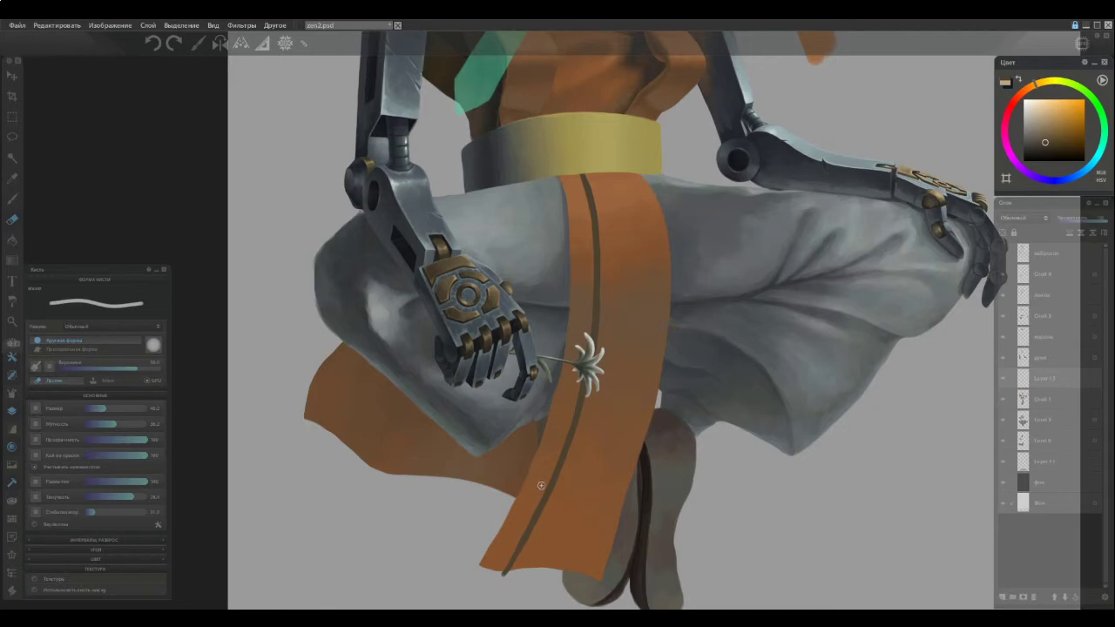
key("e")
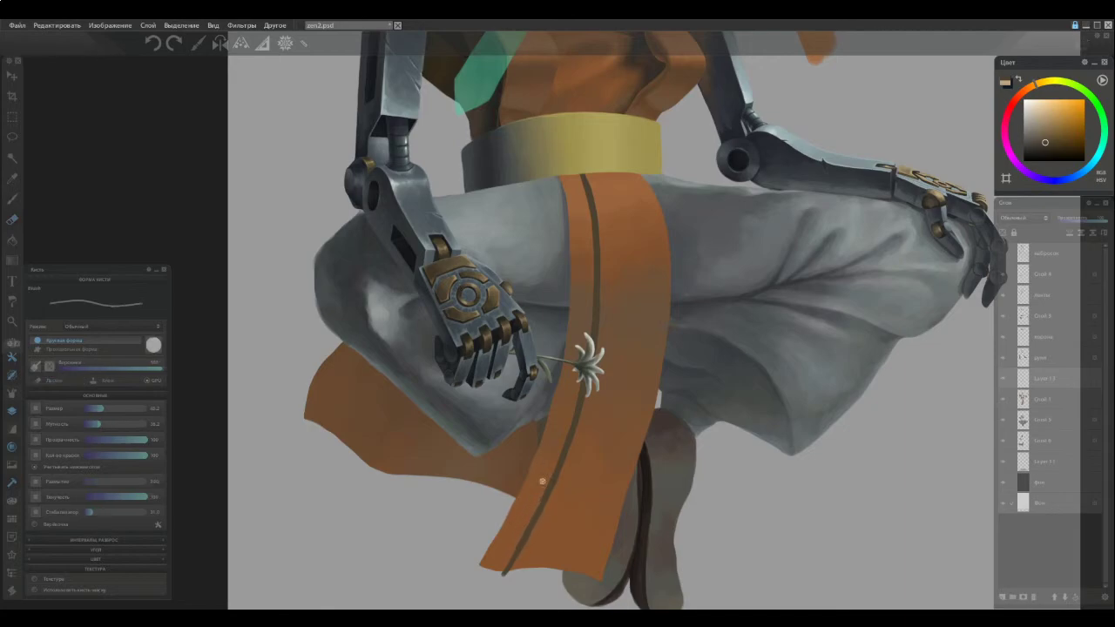
Paint a second thin dark brown stripe down the sash from the belt to the hem, parallel to the opposite edge
left_click_drag(622, 172, 629, 210)
key("ctrl+z")
left_click_drag(621, 175, 634, 238)
left_click_drag(628, 196, 638, 258)
mouse_move(634, 218)
left_mouse_down()
mouse_move(638, 305)
mouse_move(612, 449)
left_mouse_up()
key("ctrl+z")
key("ctrl+z")
key("ctrl+z")
left_click_drag(630, 356, 610, 435)
left_click_drag(622, 394, 588, 496)
left_click_drag(608, 443, 578, 515)
left_click_drag(596, 477, 564, 549)
mouse_move(583, 505)
left_mouse_down()
mouse_move(562, 577)
mouse_move(572, 535)
left_mouse_up()
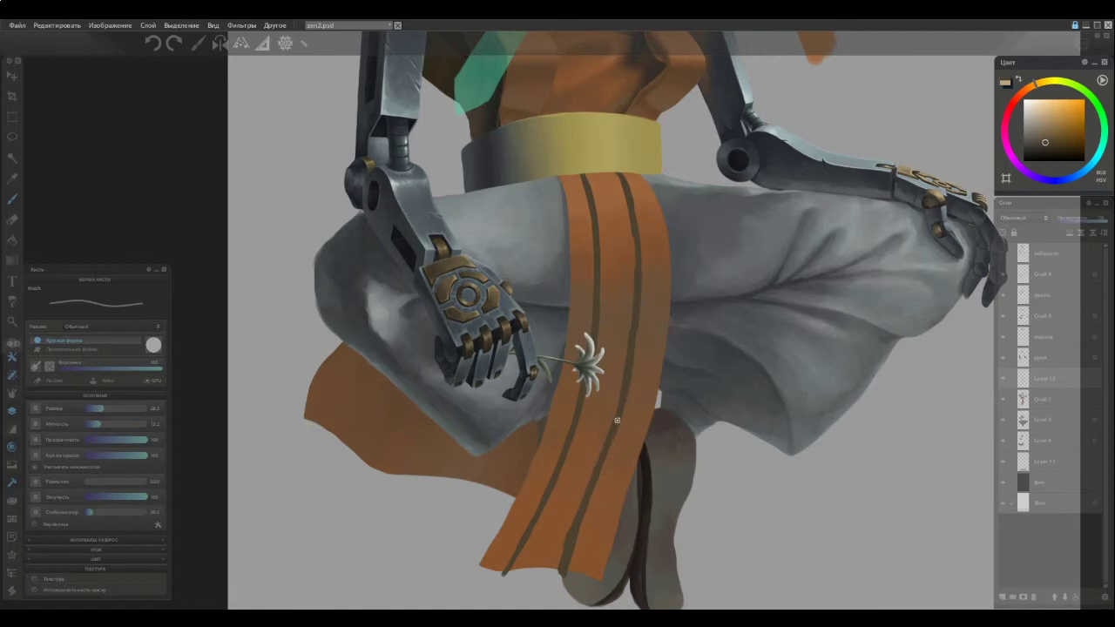
Smooth and even out the second stripe's width along the sash with alternating eraser and brush touch-ups
key("e")
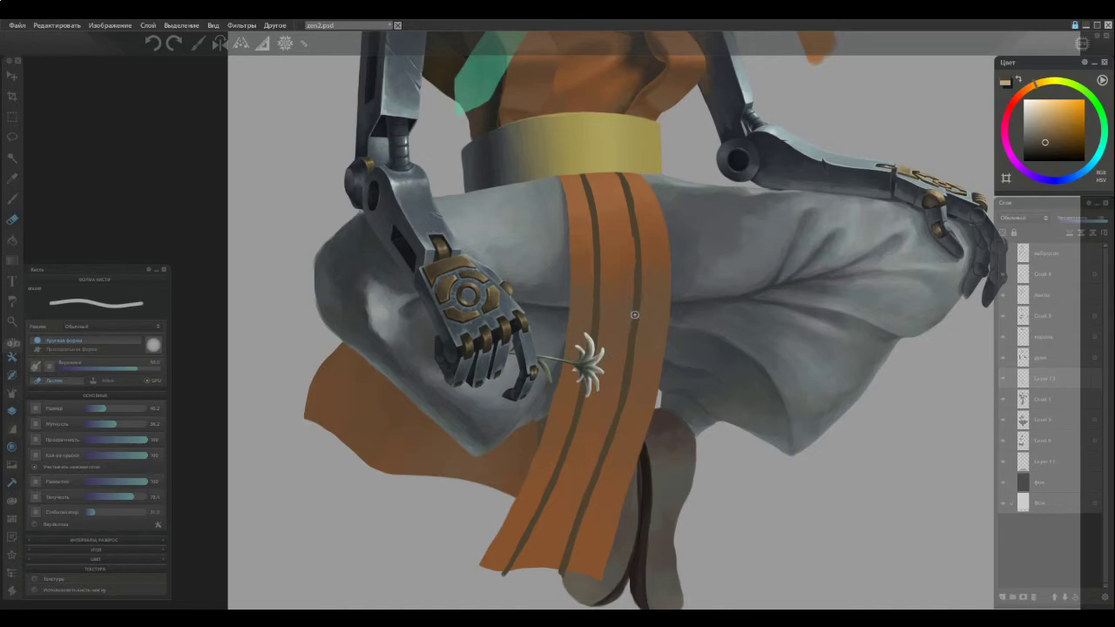
key("e")
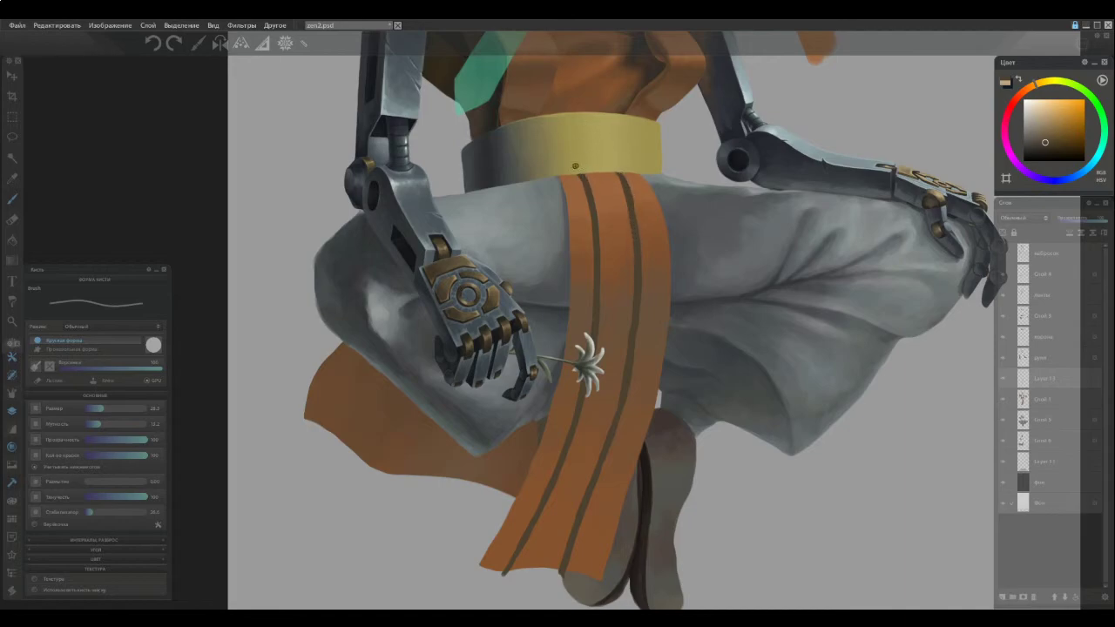
key("e")
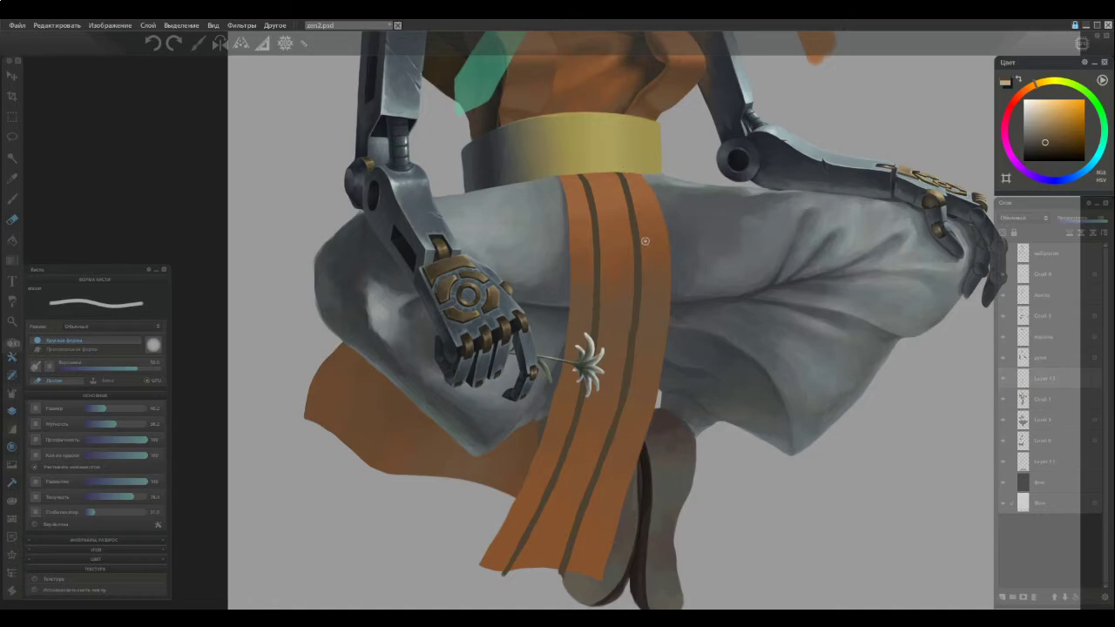
key("b")
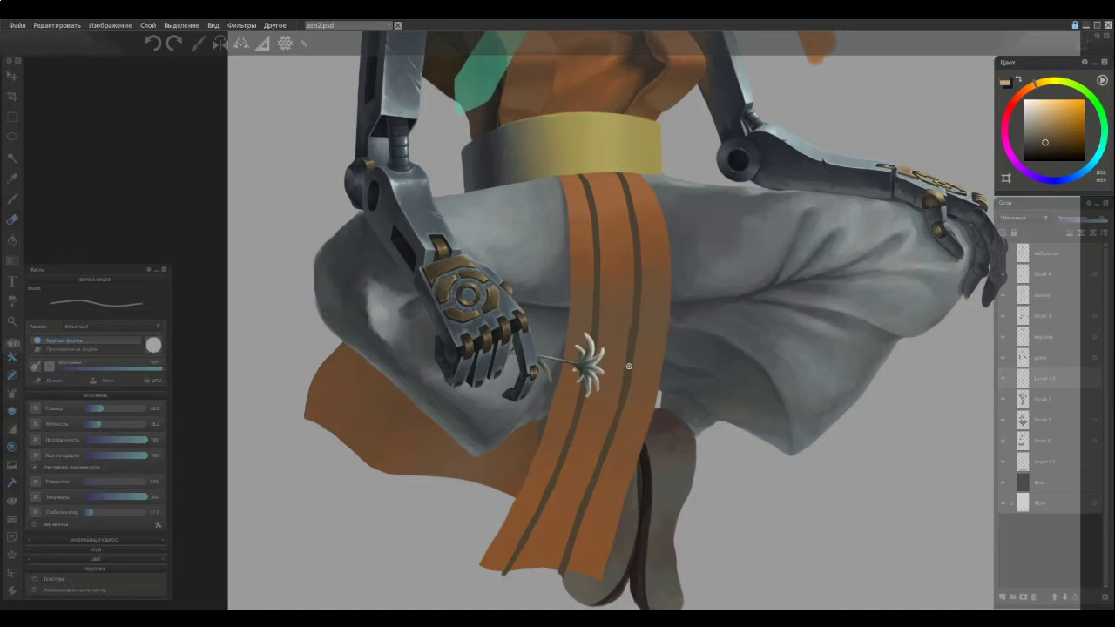
key("e")
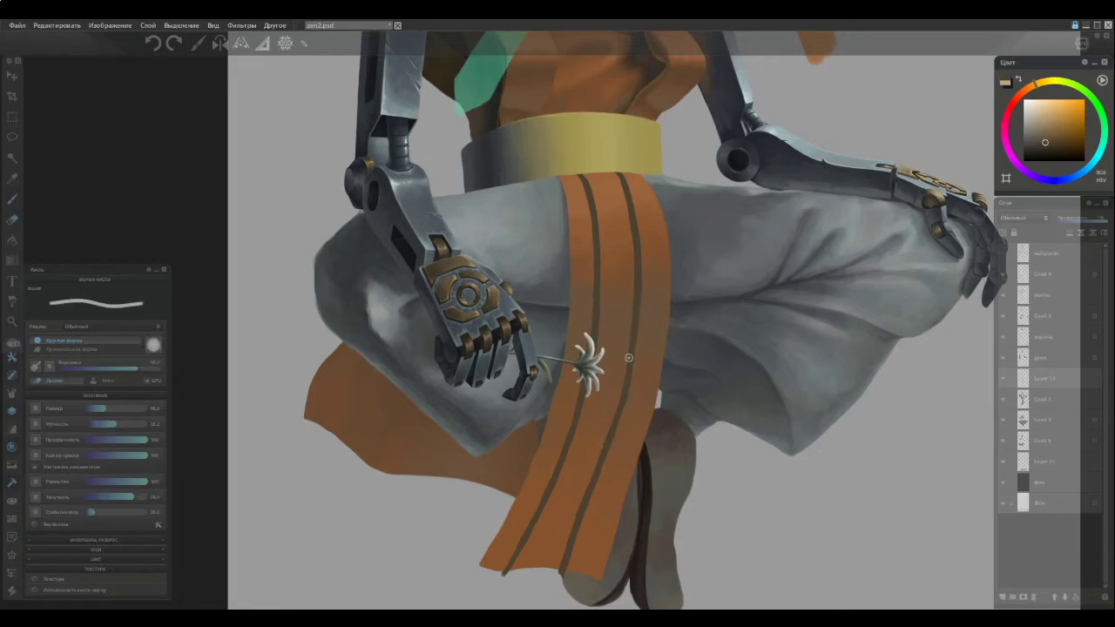
key("e")
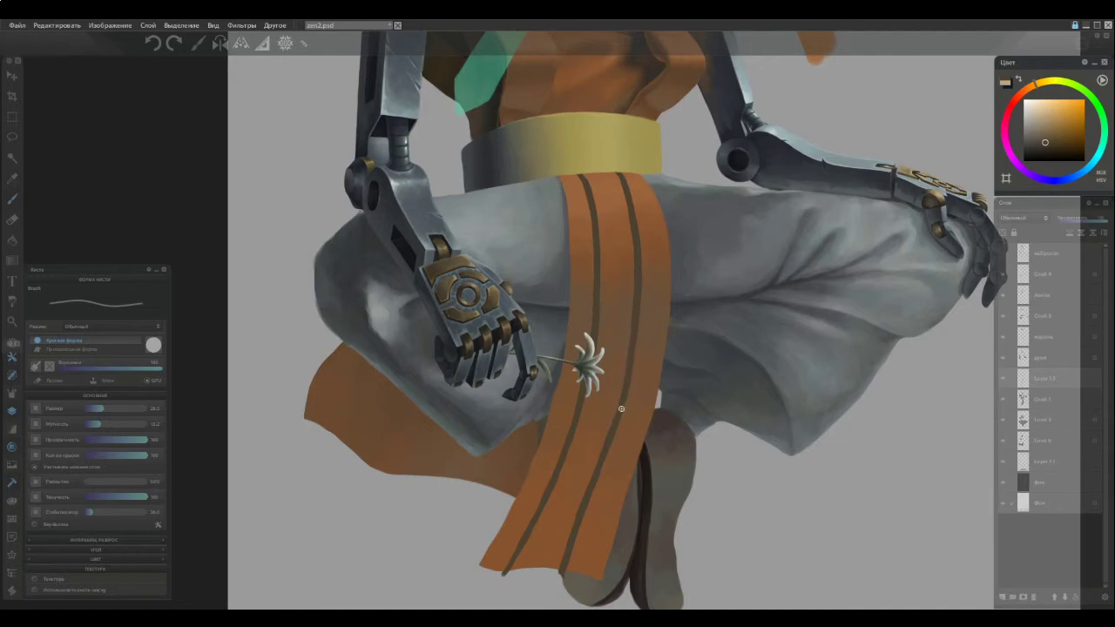
key("e")
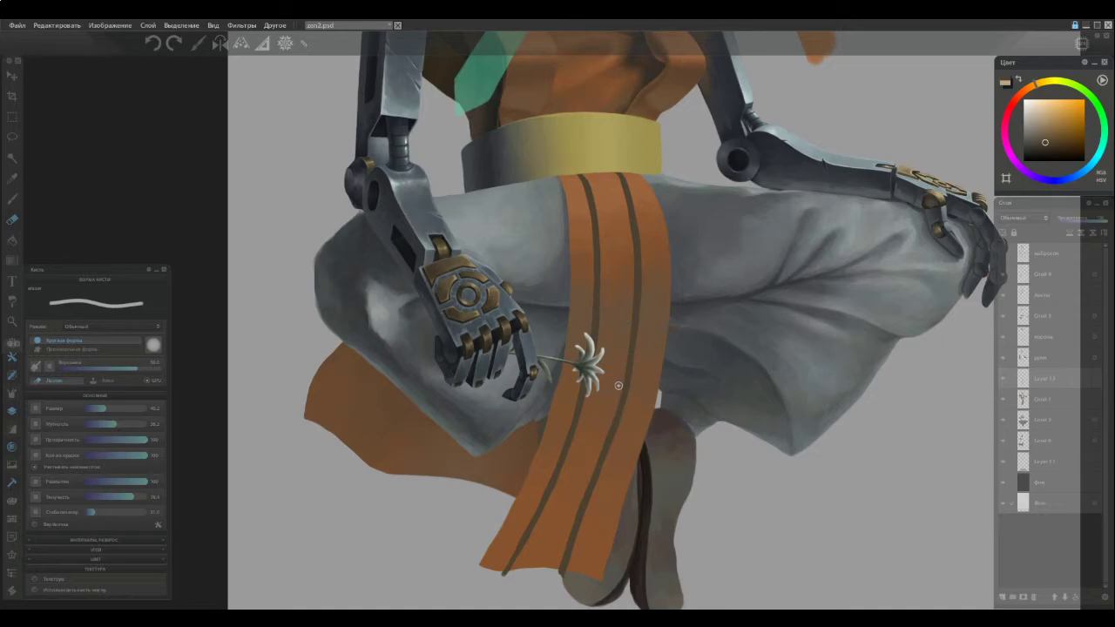
key("e")
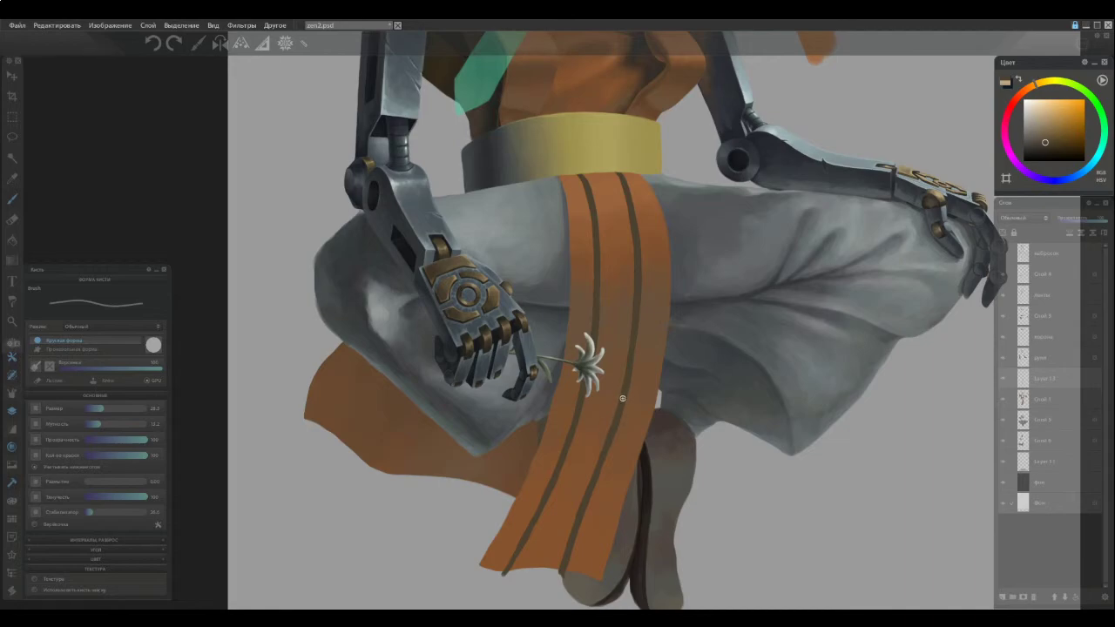
key("e")
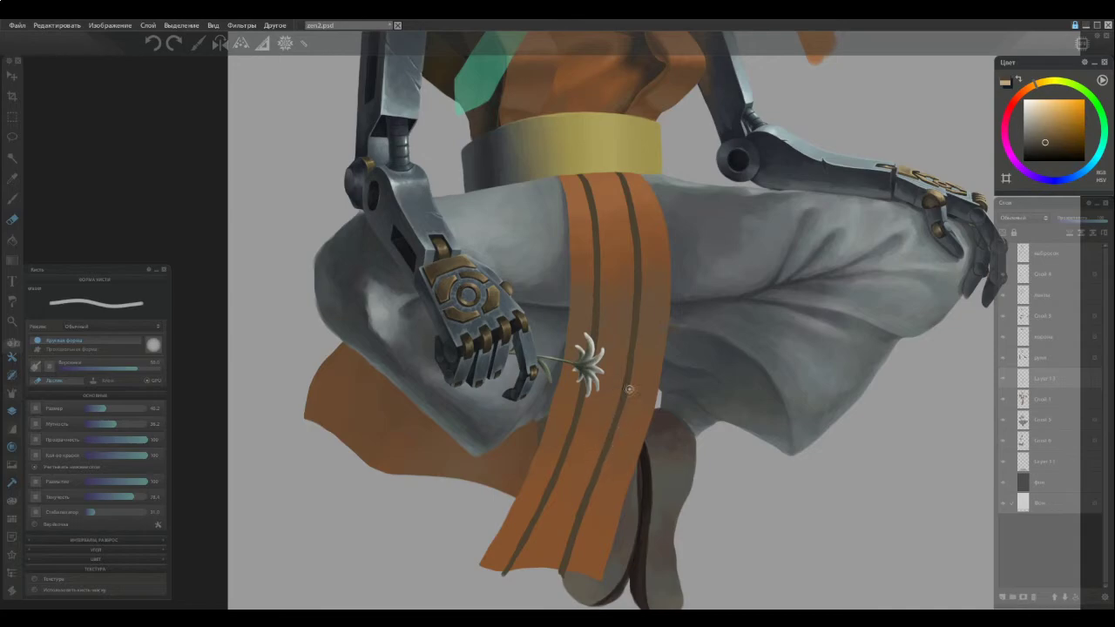
key("b")
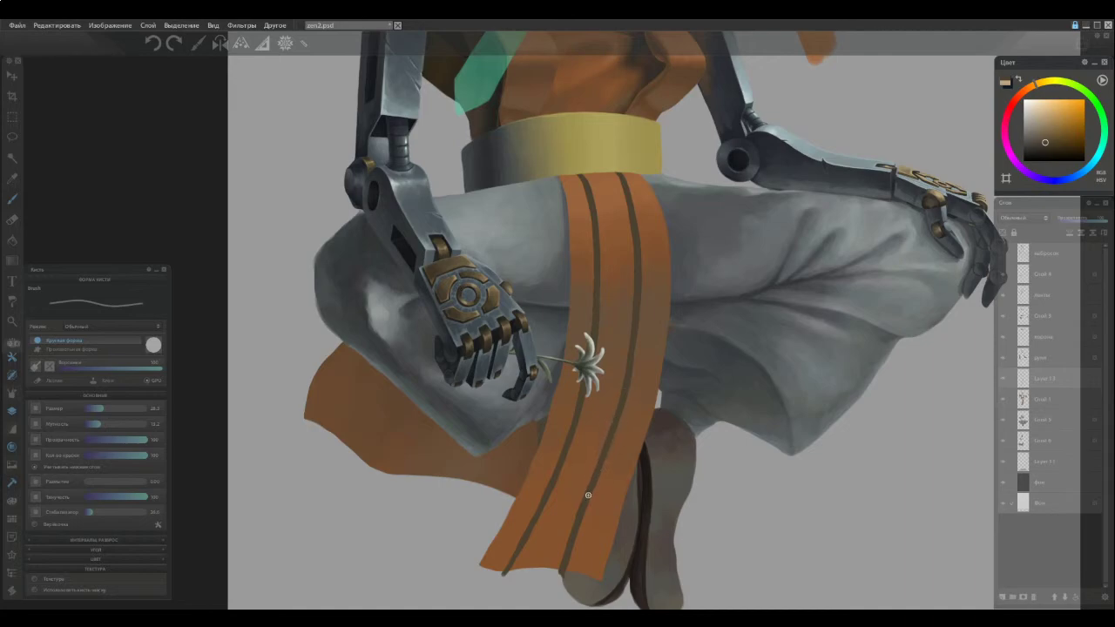
key("e")
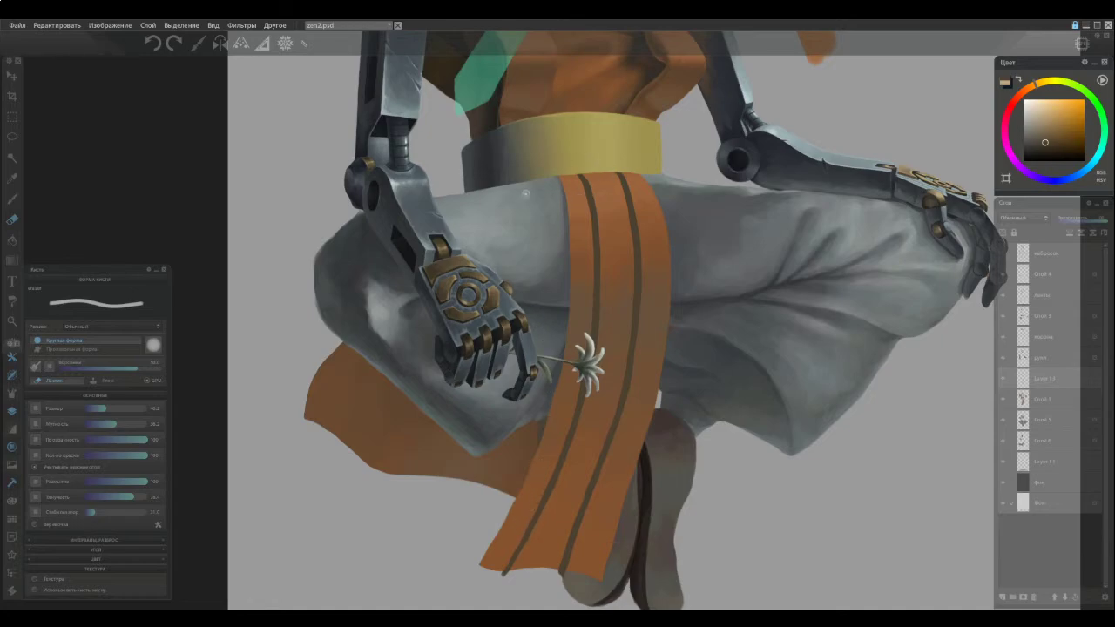
Shift both painted stripes slightly sideways with the Move tool, away from the sash edge nearest the flower hand
mouse_move(540, 211)
left_mouse_down()
mouse_move(579, 482)
mouse_move(598, 504)
left_mouse_up()
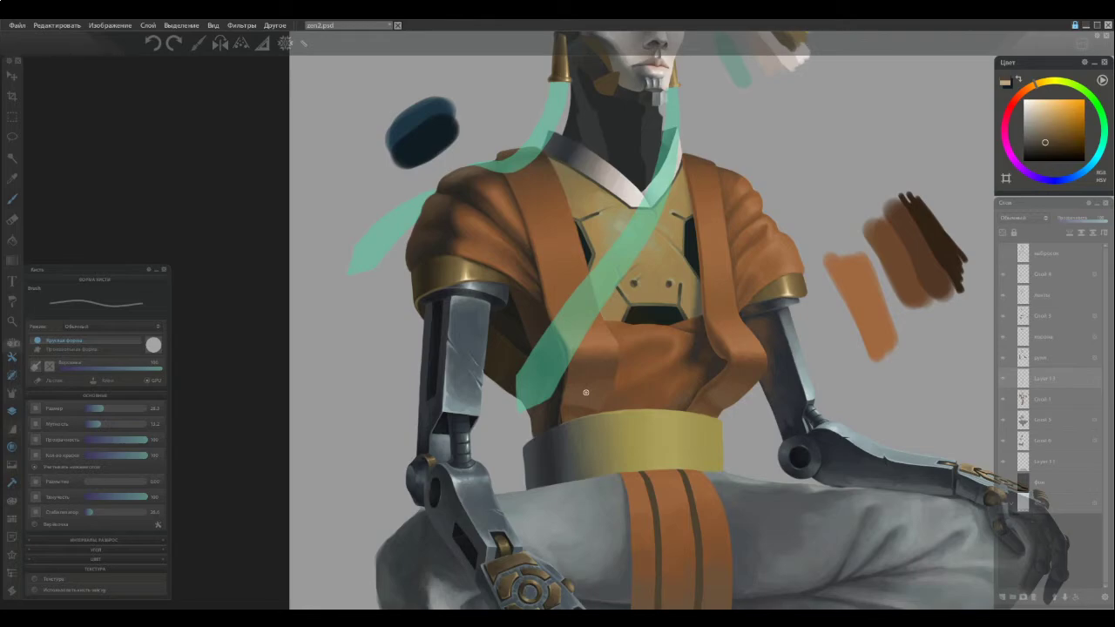
left_click_drag(642, 413, 550, 145)
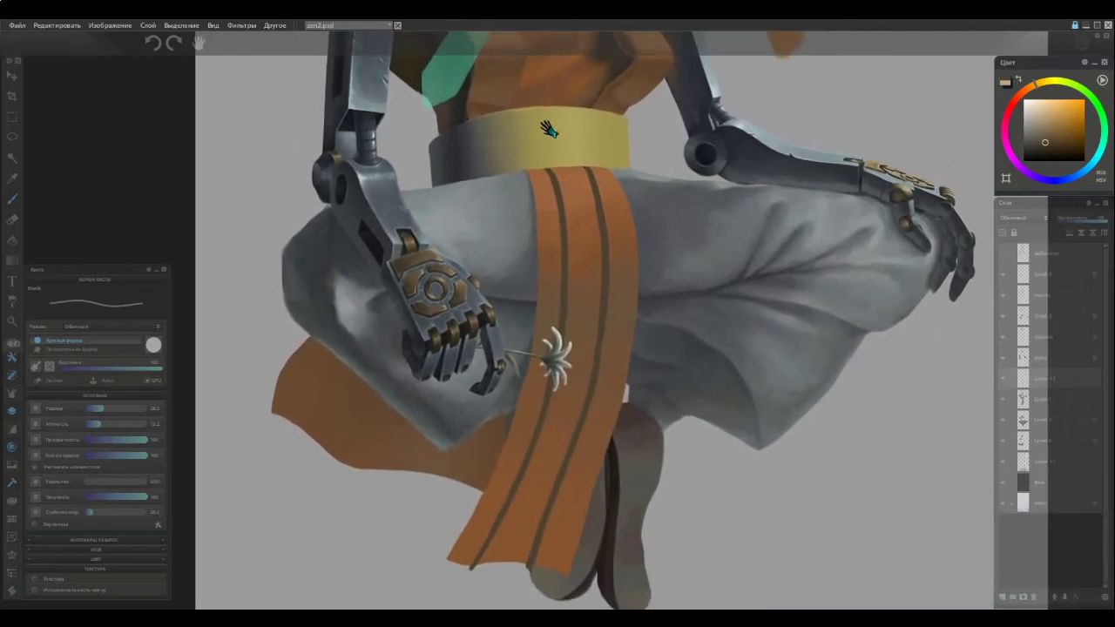
left_click(13, 76)
left_click_drag(569, 301, 573, 300)
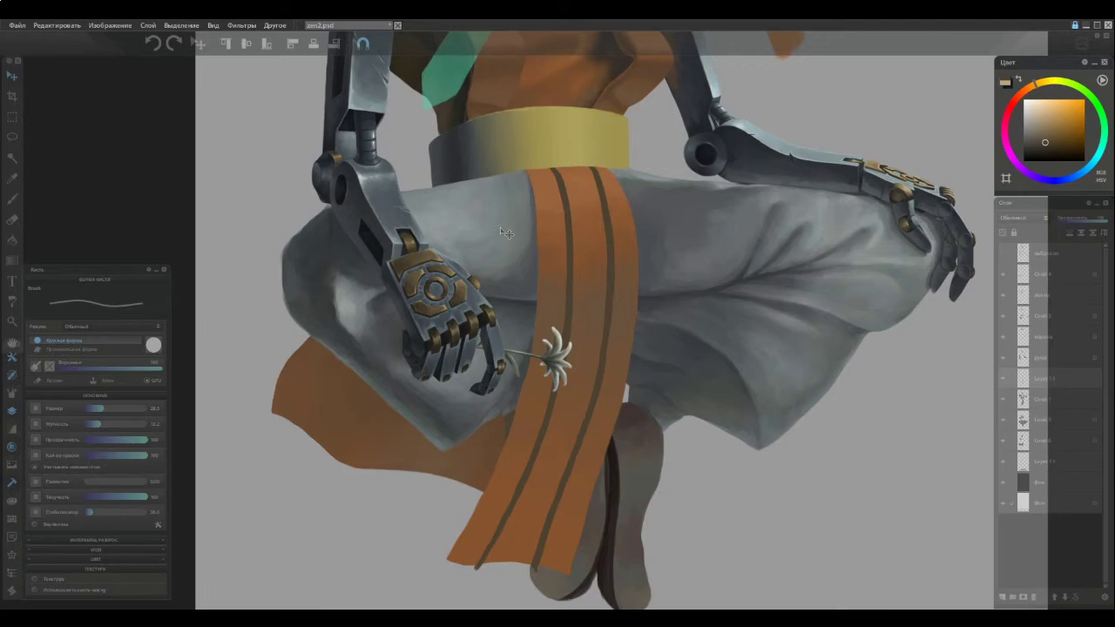
Paint a dark brown zigzag between the first stripe and the sash edge, from the belt down to the flower
key("b")
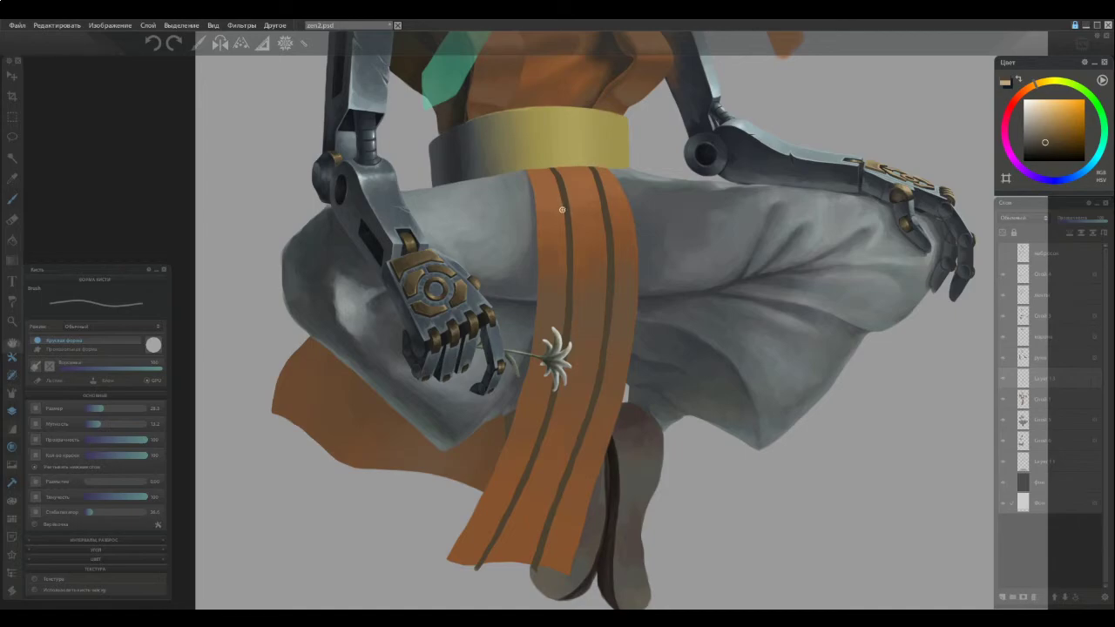
left_click_drag(566, 216, 531, 191)
key("ctrl+z")
left_click_drag(535, 186, 540, 167)
left_click_drag(554, 231, 539, 253)
mouse_move(538, 254)
left_mouse_down()
mouse_move(566, 284)
mouse_move(536, 321)
mouse_move(564, 365)
left_mouse_up()
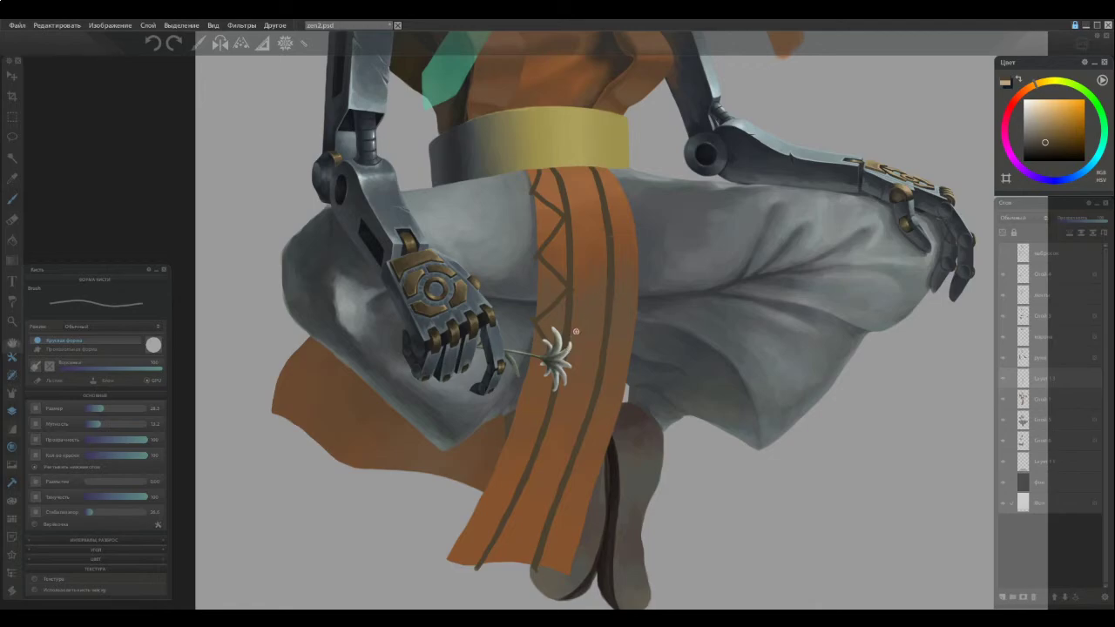
Hide the flower layer and continue the first border's zigzag down to the sash's lower hem
left_click(1003, 354)
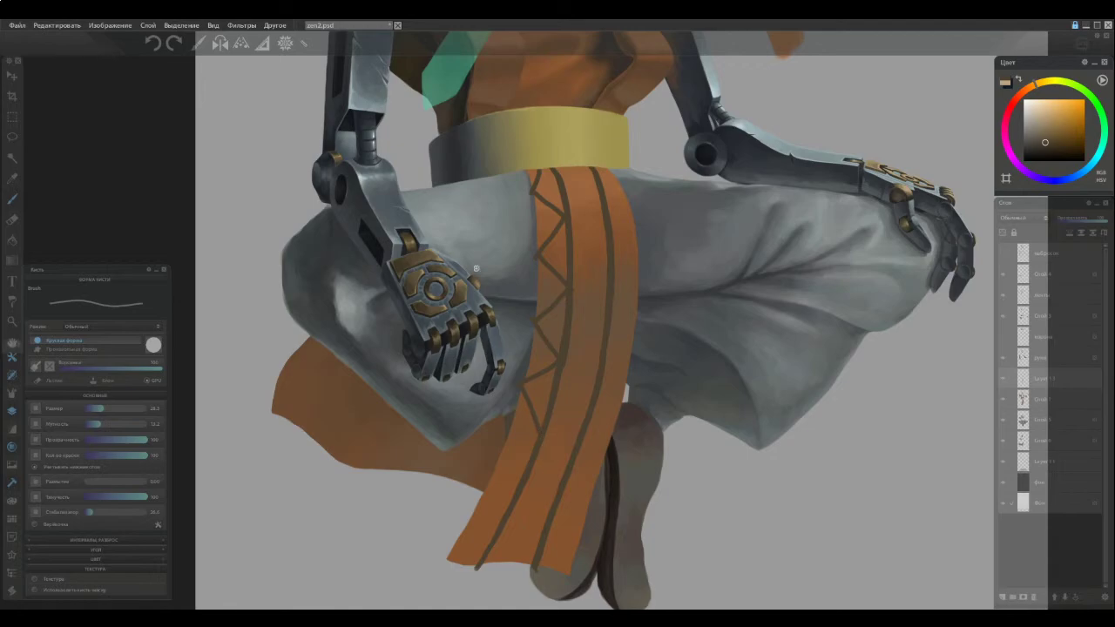
mouse_move(539, 435)
left_mouse_down()
mouse_move(501, 451)
mouse_move(563, 394)
mouse_move(574, 316)
mouse_move(523, 374)
mouse_move(488, 448)
mouse_move(504, 478)
mouse_move(470, 516)
left_mouse_up()
left_click_drag(468, 519, 477, 562)
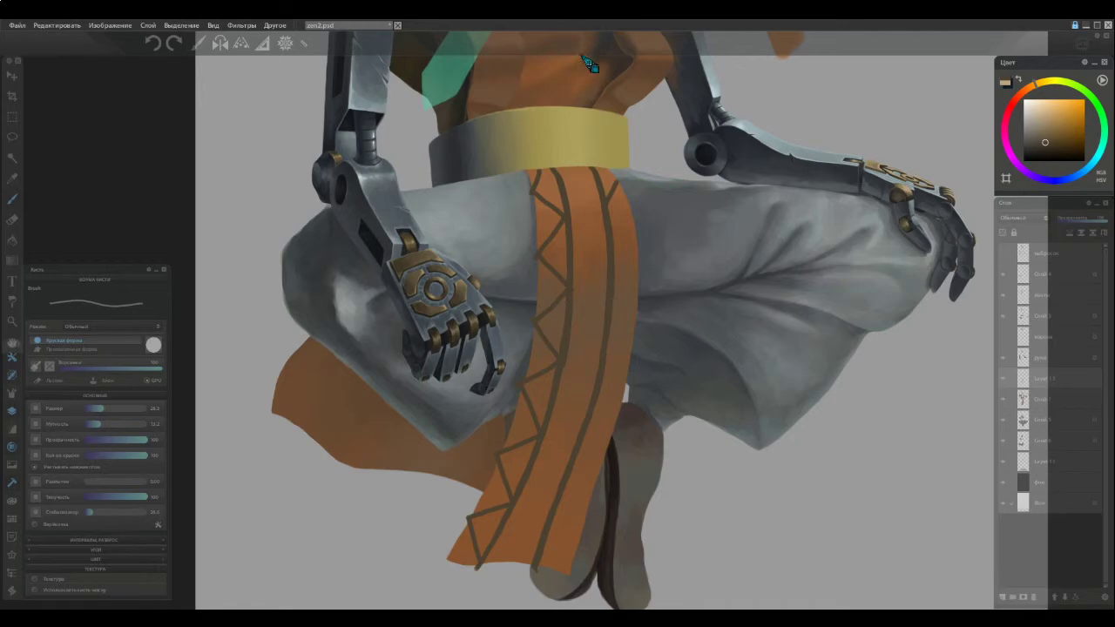
Paint a matching zigzag between the second stripe and the outer sash edge, from the belt to mid-sash
left_click_drag(609, 202, 620, 181)
left_click_drag(621, 183, 596, 162)
left_click_drag(606, 209, 637, 241)
key("ctrl+z")
left_click_drag(604, 208, 641, 256)
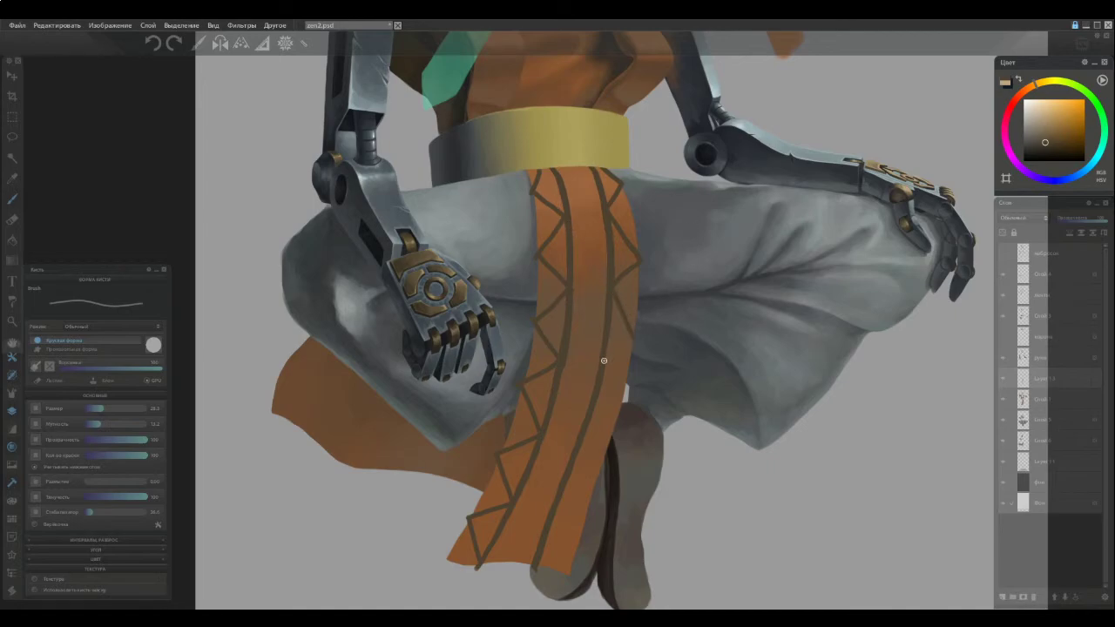
left_click_drag(603, 362, 638, 340)
left_click_drag(603, 362, 619, 410)
Try extending the second border's zigzag along the lower part of the sash toward the hem
left_click_drag(580, 443, 615, 421)
left_click_drag(600, 360, 613, 403)
key("ctrl+z")
left_click_drag(600, 364, 618, 426)
key("ctrl+z")
left_click_drag(588, 441, 610, 424)
left_click_drag(579, 454, 591, 502)
left_click_drag(553, 513, 587, 503)
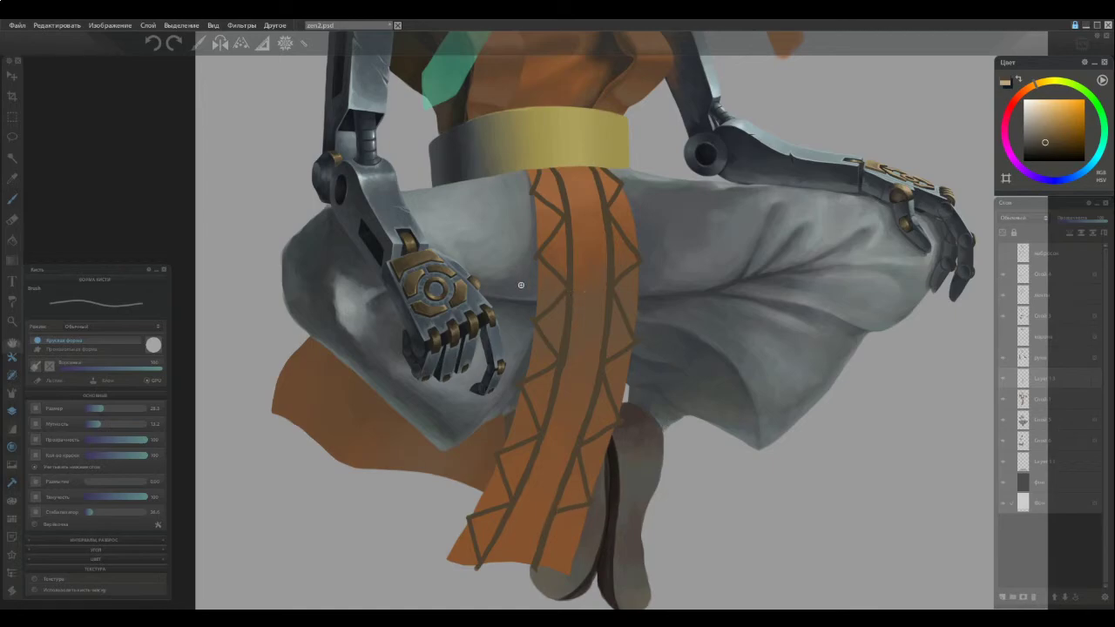
Undo the second border's lower zigzag strokes and repaint them with tighter spacing down to the hem
key("ctrl+z")
key("ctrl+z")
left_click_drag(577, 446, 594, 478)
key("ctrl+z")
key("ctrl+z")
key("ctrl+z")
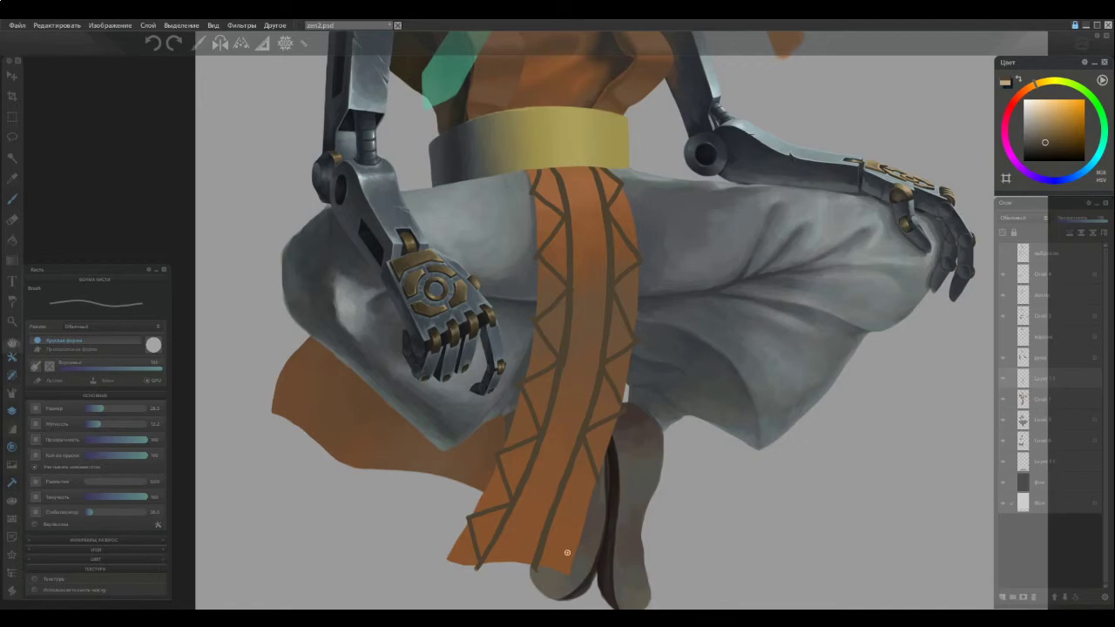
left_click_drag(537, 562, 586, 537)
key("ctrl+z")
left_click_drag(555, 511, 571, 532)
left_click_drag(555, 509, 588, 489)
key("ctrl+z")
left_click_drag(557, 511, 587, 490)
Touch up the second border's zigzag with the eraser along the sash's outer edge near the feet
scroll(575, 316, "down", 3)
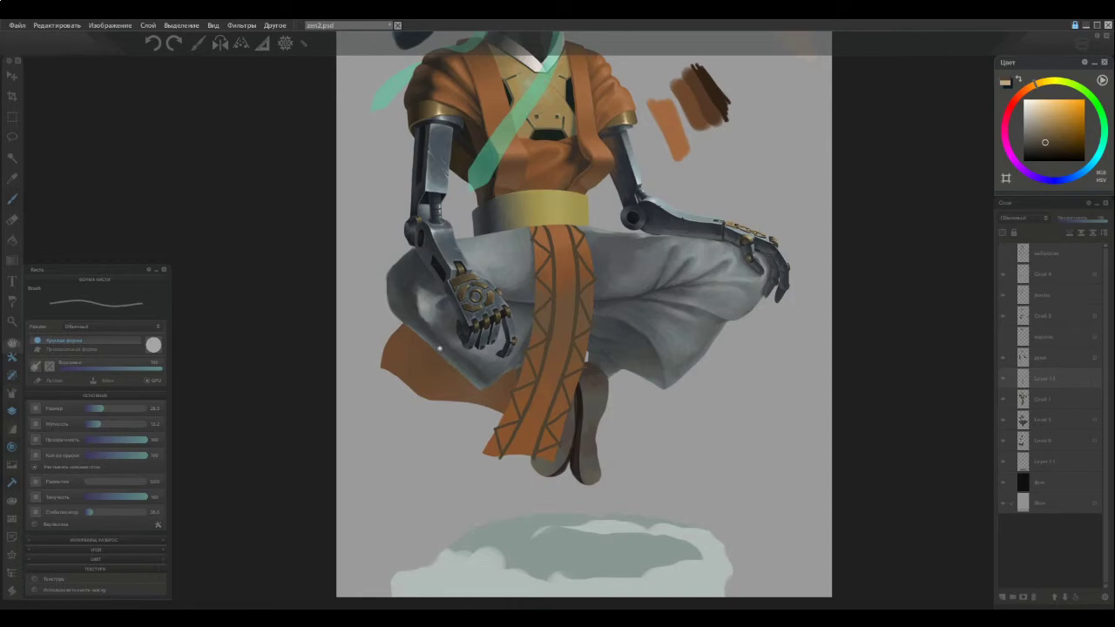
scroll(509, 263, "up", 3)
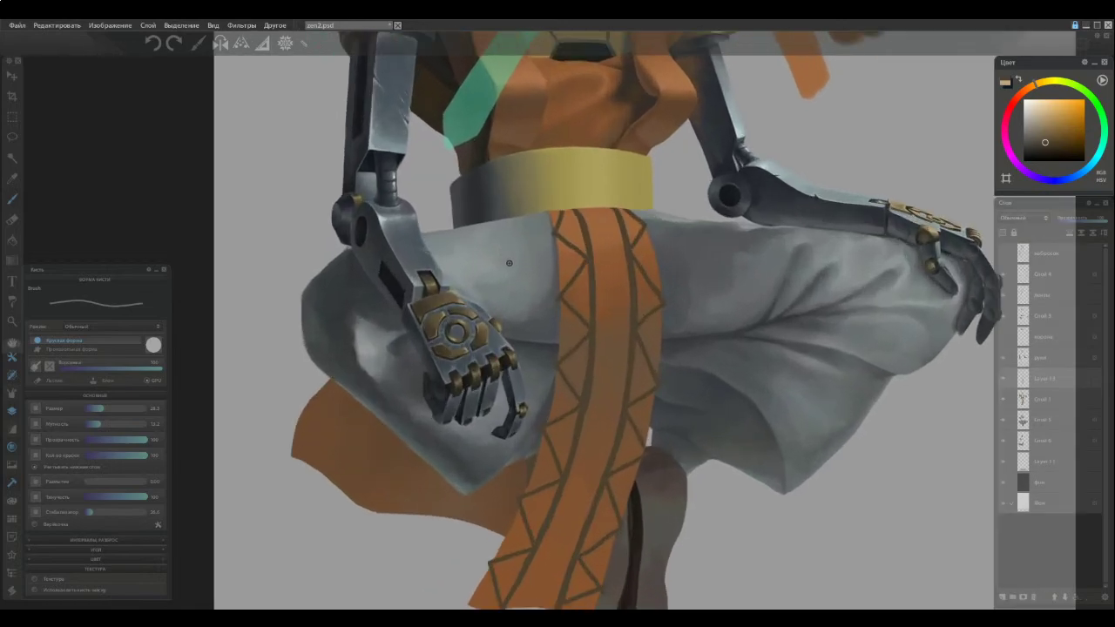
key("e")
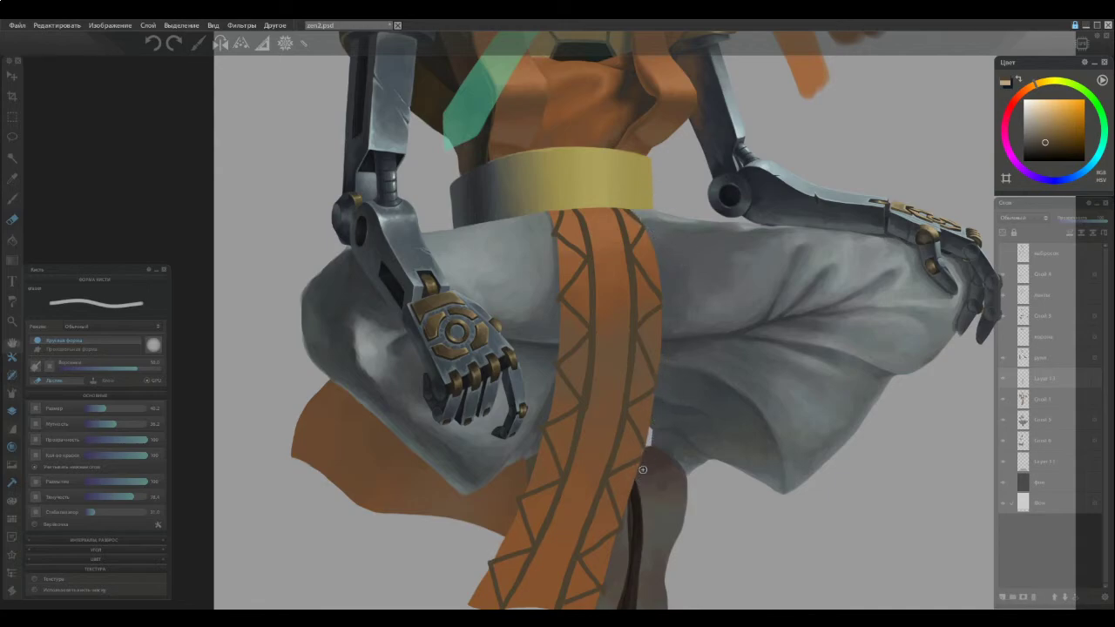
key("e")
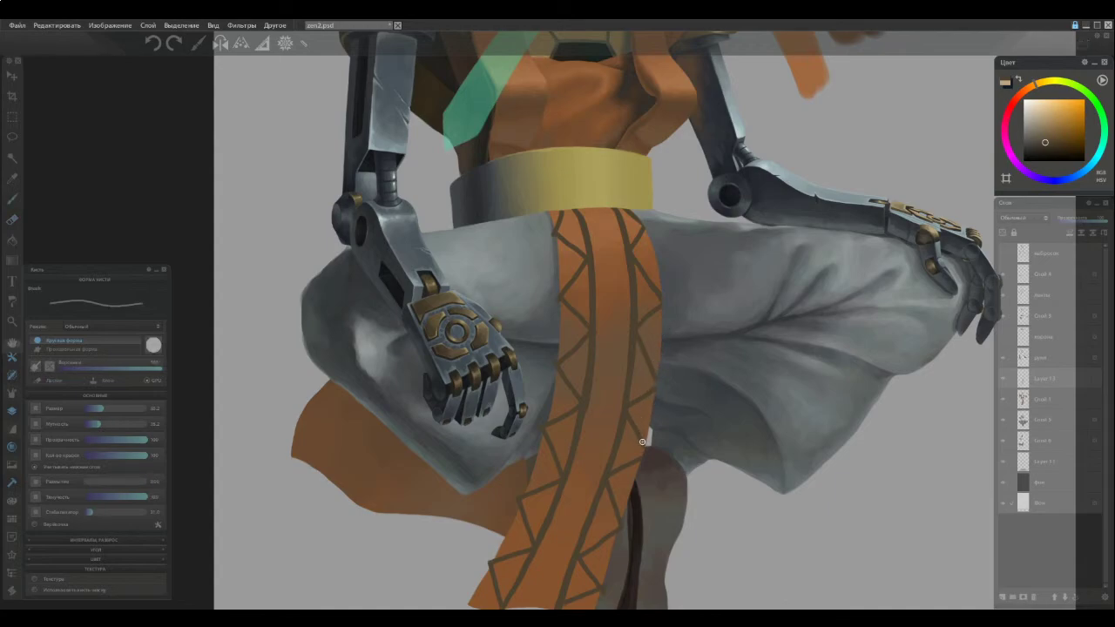
key("e")
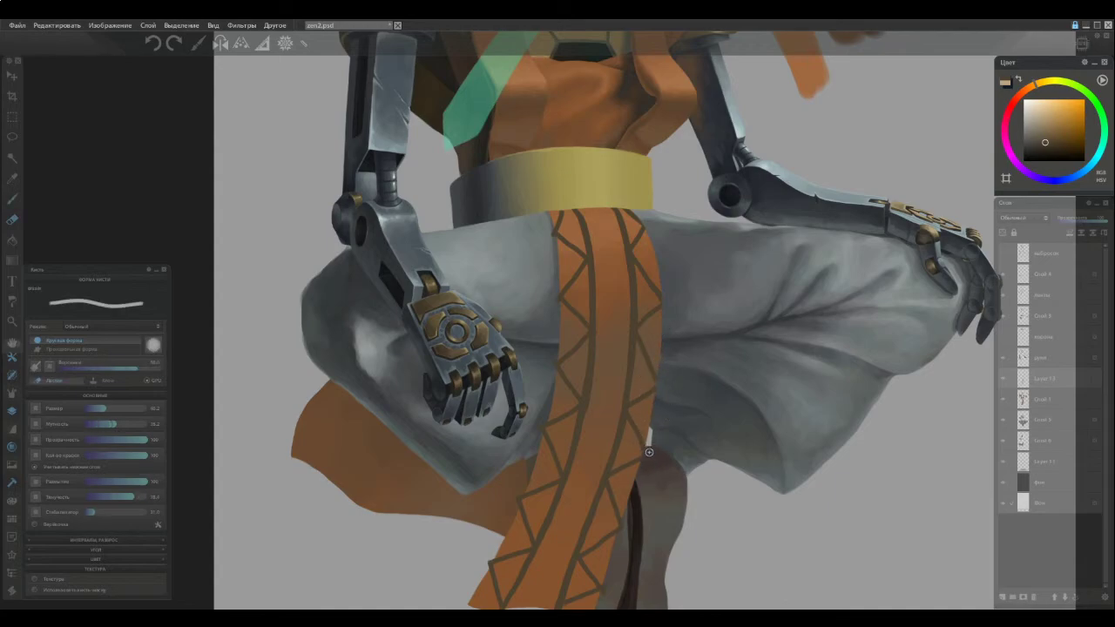
scroll(607, 474, "down", 3)
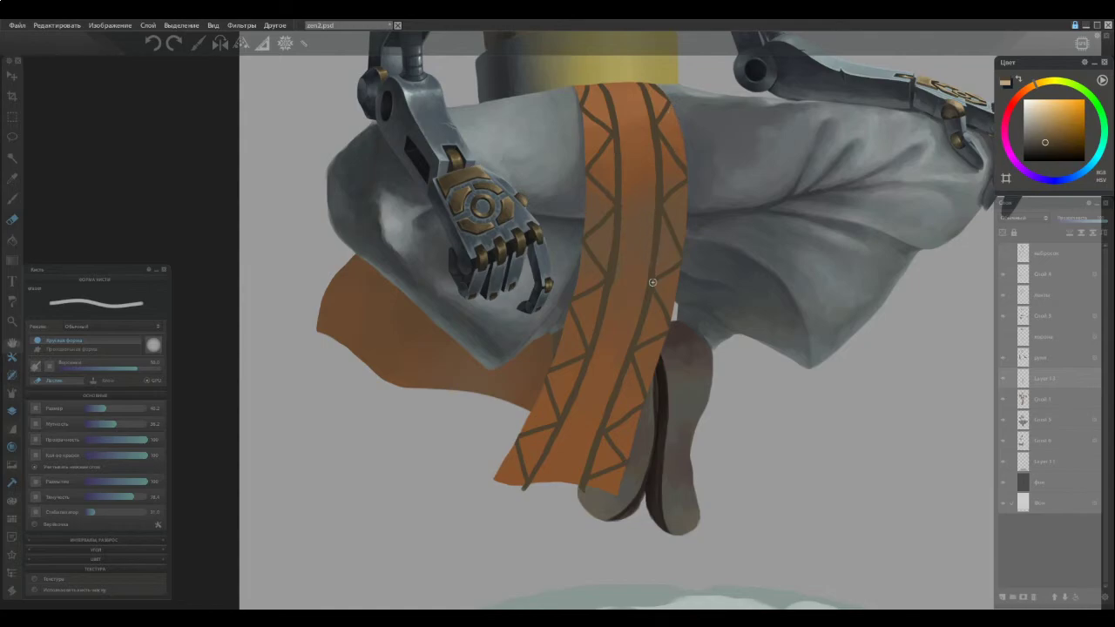
scroll(504, 227, "down", 2)
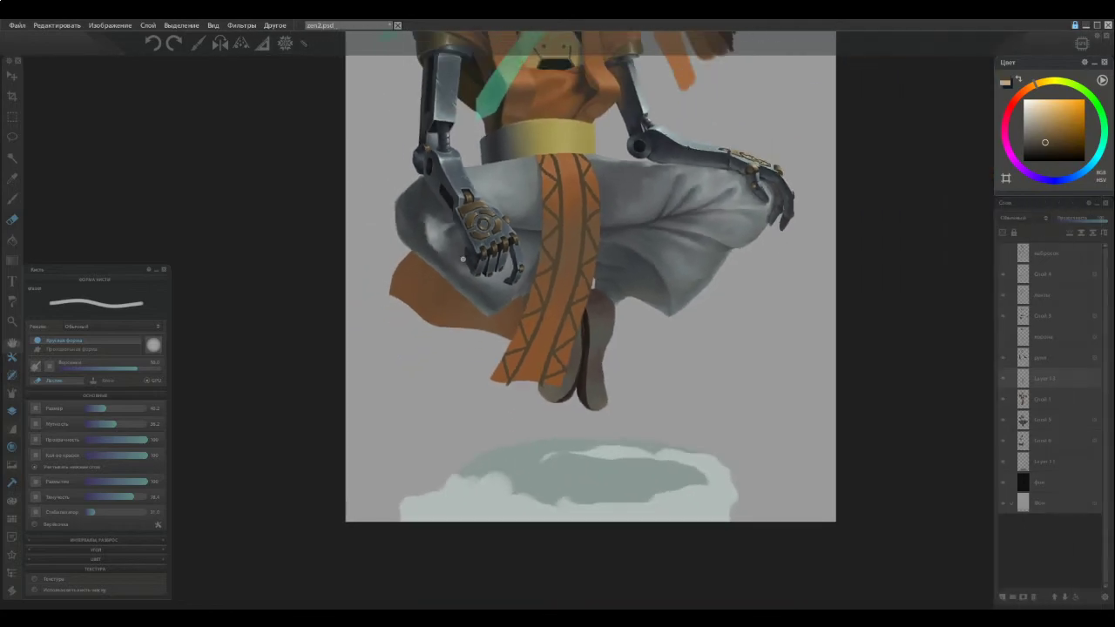
Lower the sash pattern layer's opacity slightly and paint a dark band along the sash's bottom hem
scroll(530, 320, "up", 3)
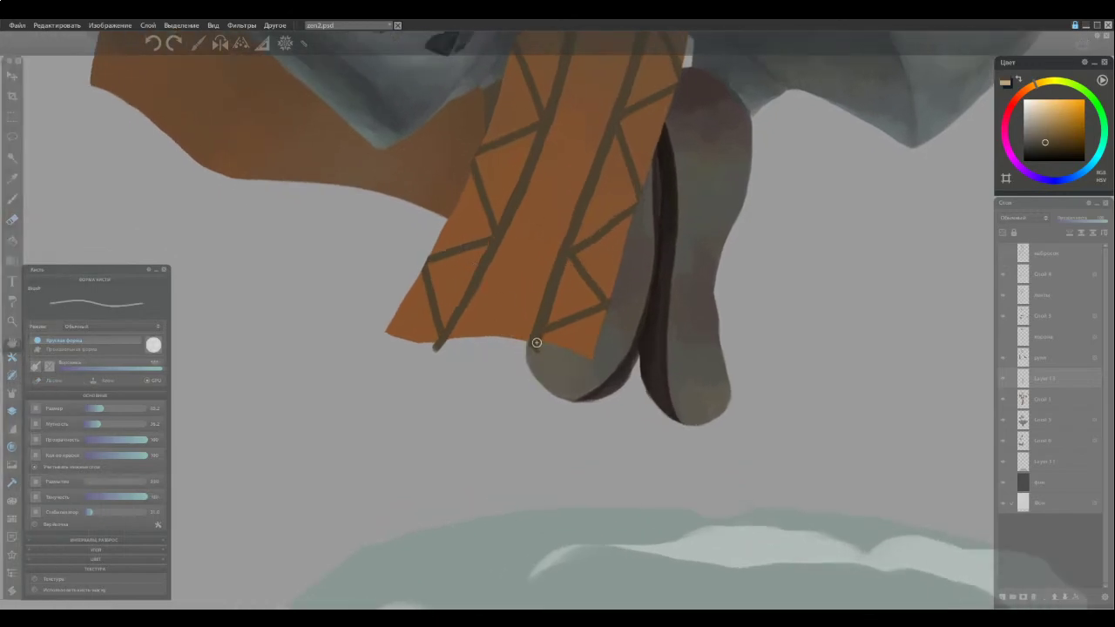
left_click_drag(1097, 221, 1090, 221)
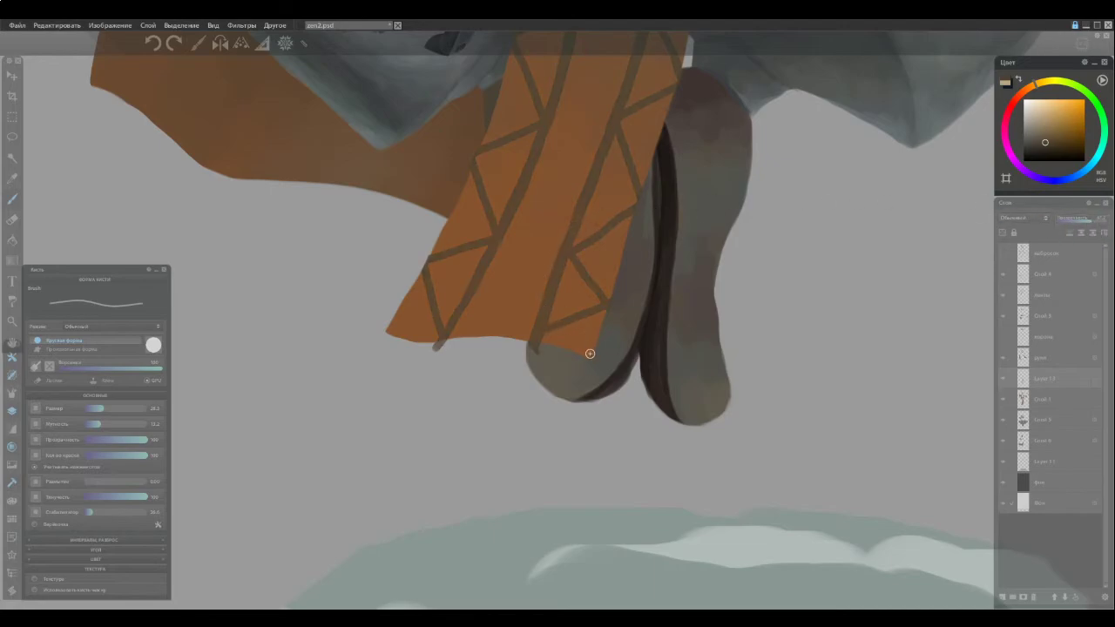
mouse_move(592, 357)
left_mouse_down()
mouse_move(535, 333)
mouse_move(588, 350)
mouse_move(566, 337)
mouse_move(594, 350)
mouse_move(542, 333)
mouse_move(595, 358)
mouse_move(510, 325)
mouse_move(537, 331)
mouse_move(441, 337)
mouse_move(388, 324)
mouse_move(439, 341)
mouse_move(555, 338)
left_mouse_up()
key("ctrl+z")
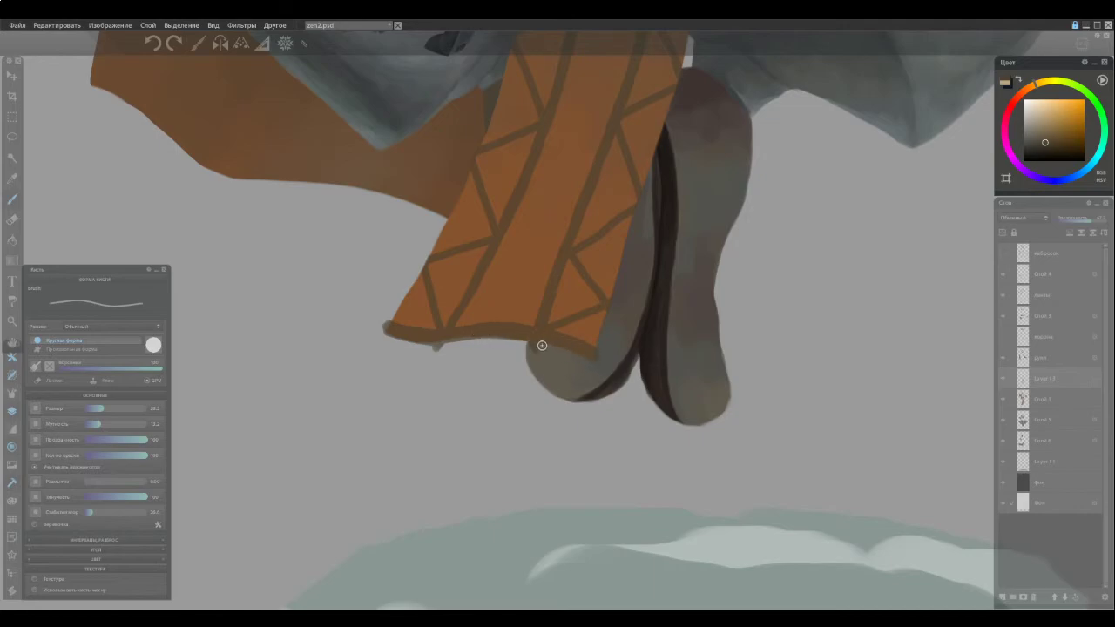
left_click_drag(451, 330, 500, 327)
left_click_drag(391, 328, 412, 336)
Erase the paint spilling past the hem's lower edge and corner, and restore the pattern layer's full opacity
key("e")
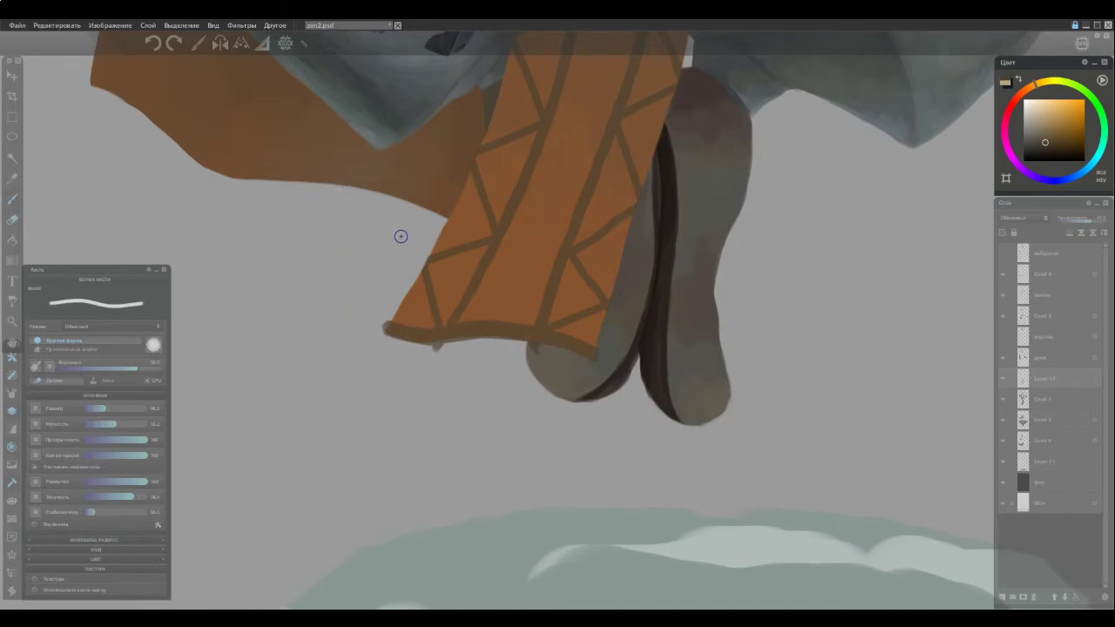
left_click_drag(384, 308, 376, 331)
left_click_drag(452, 346, 405, 348)
scroll(412, 402, "down", 5)
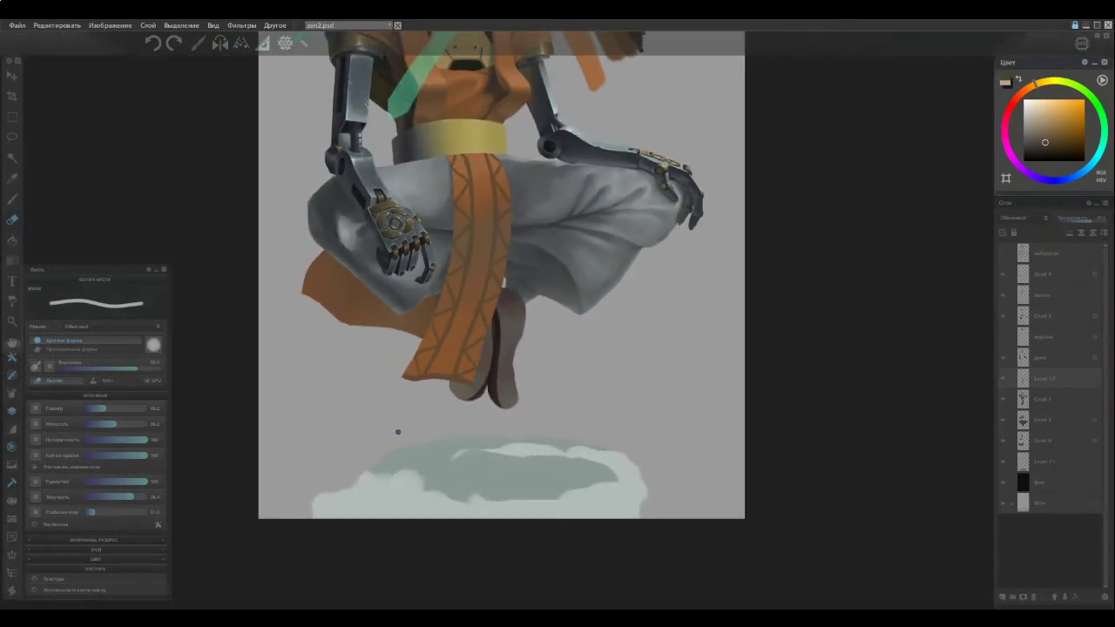
scroll(416, 386, "up", 3)
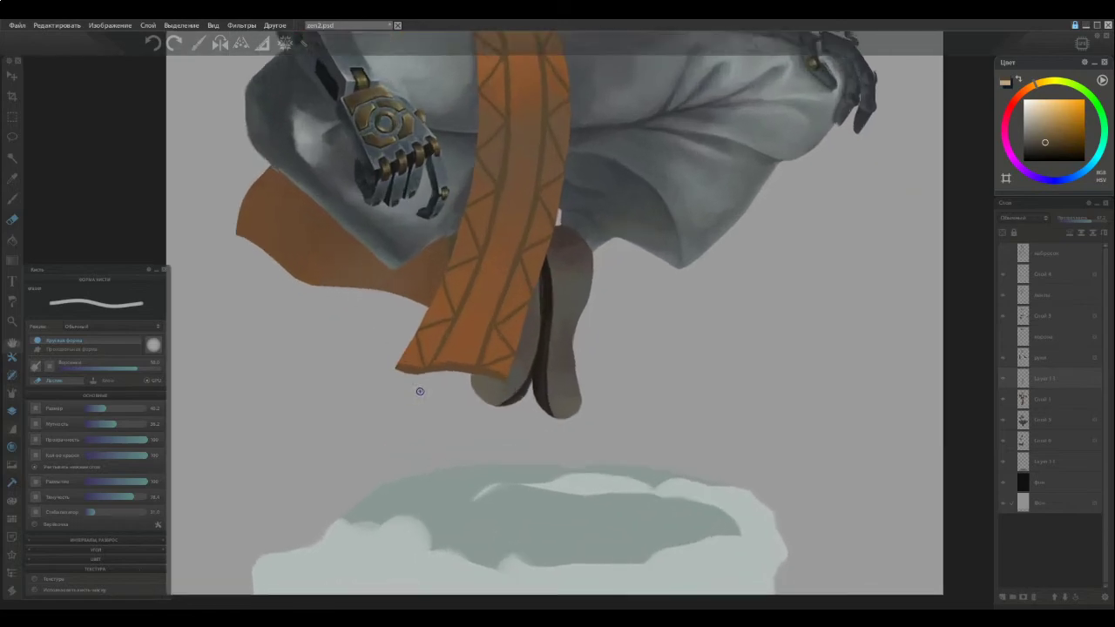
key("b")
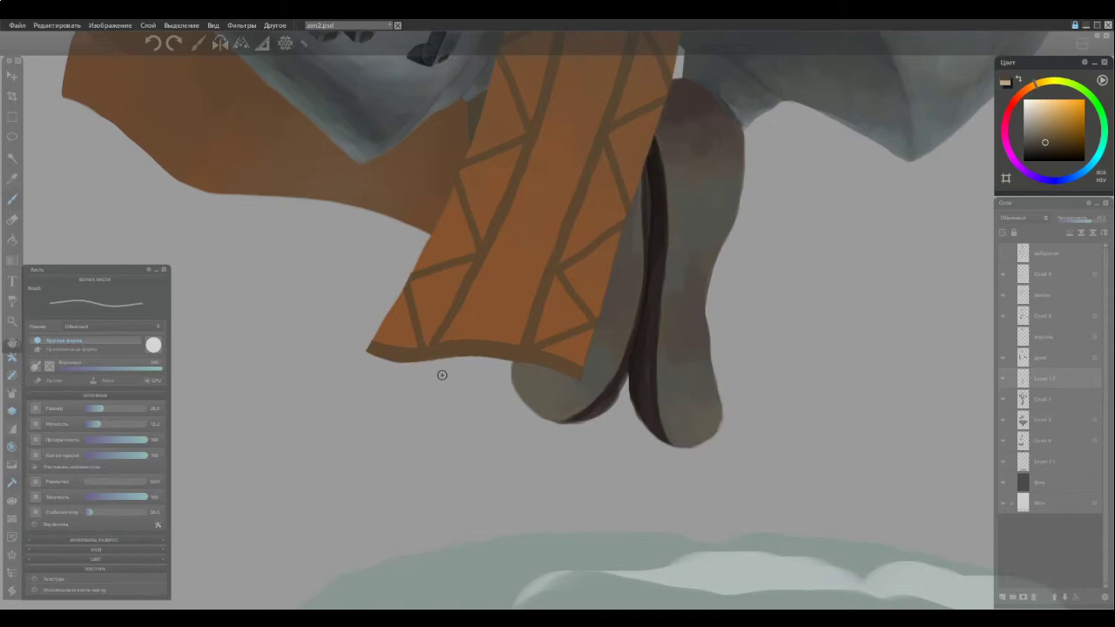
left_click(1103, 218)
key("e")
key("e")
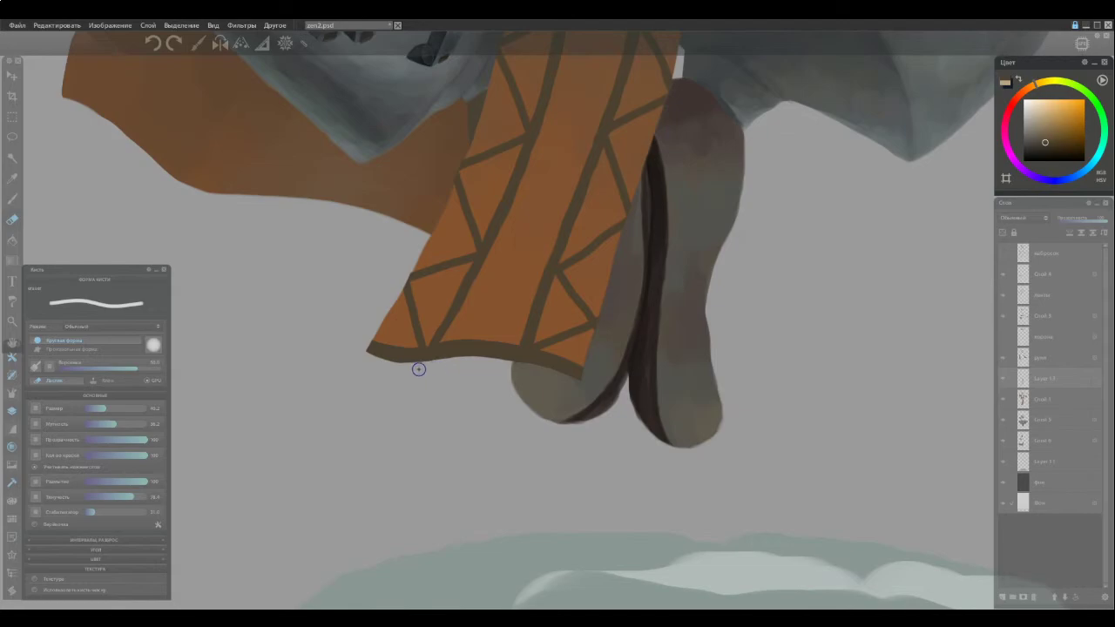
left_click_drag(436, 368, 405, 371)
scroll(358, 311, "down", 6)
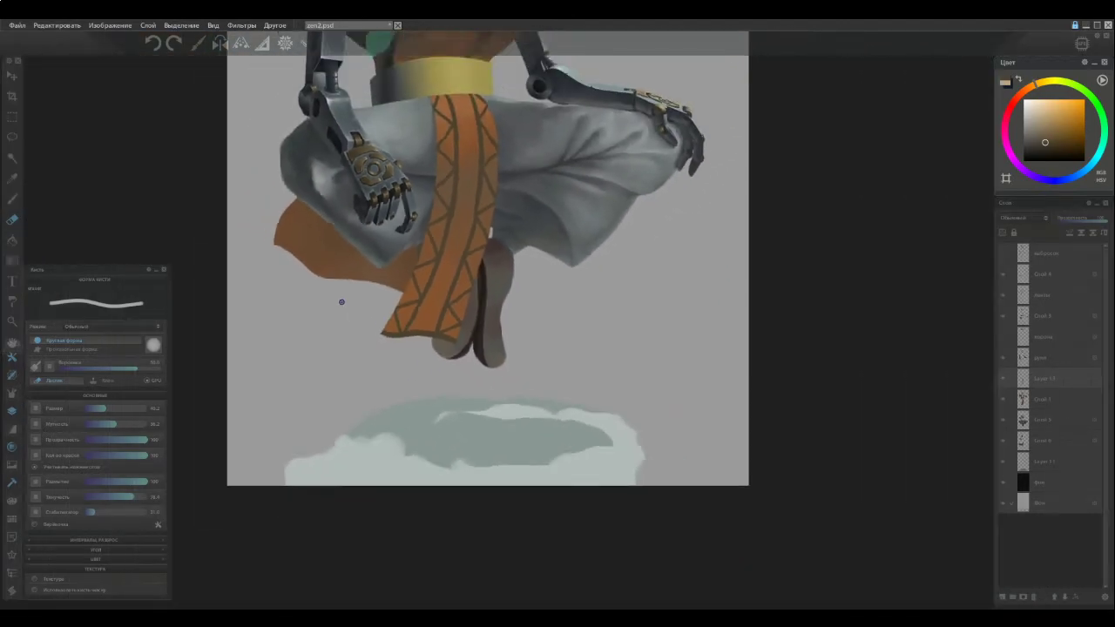
Show the flower layer and hide the green ribbon layer to expose the vest straps on the torso
key("space")
left_click_drag(360, 230, 583, 397)
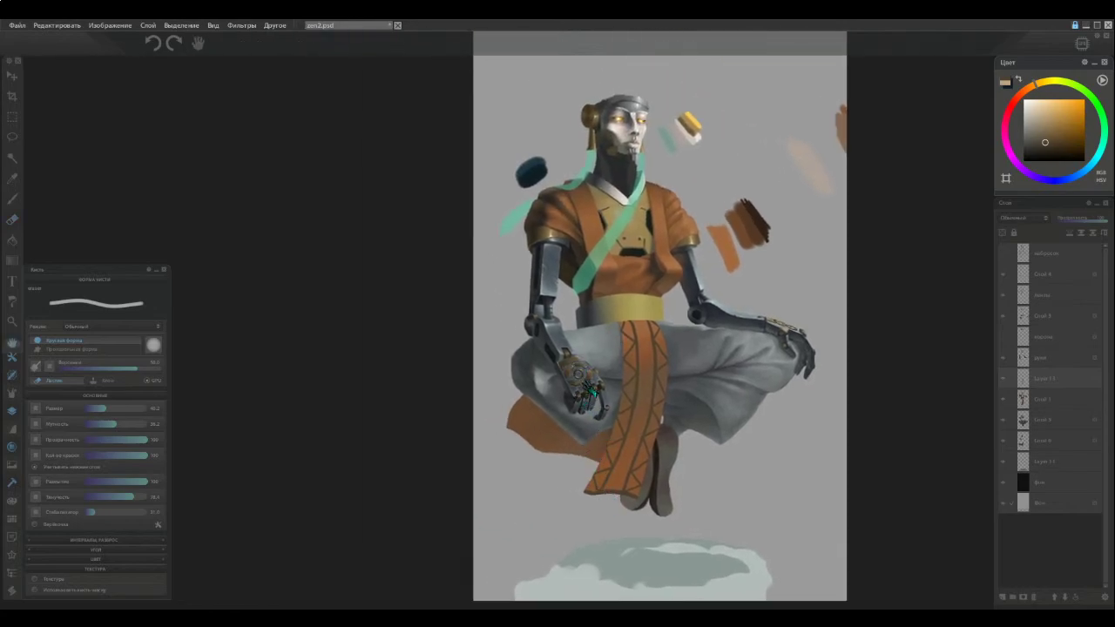
scroll(620, 275, "up", 3)
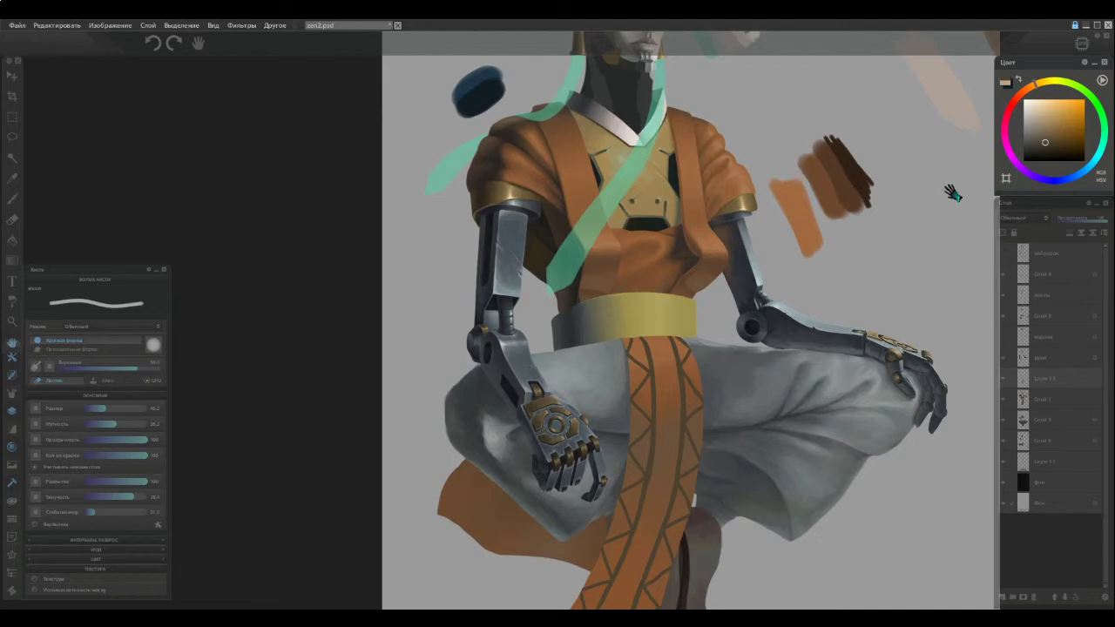
left_click(1005, 338)
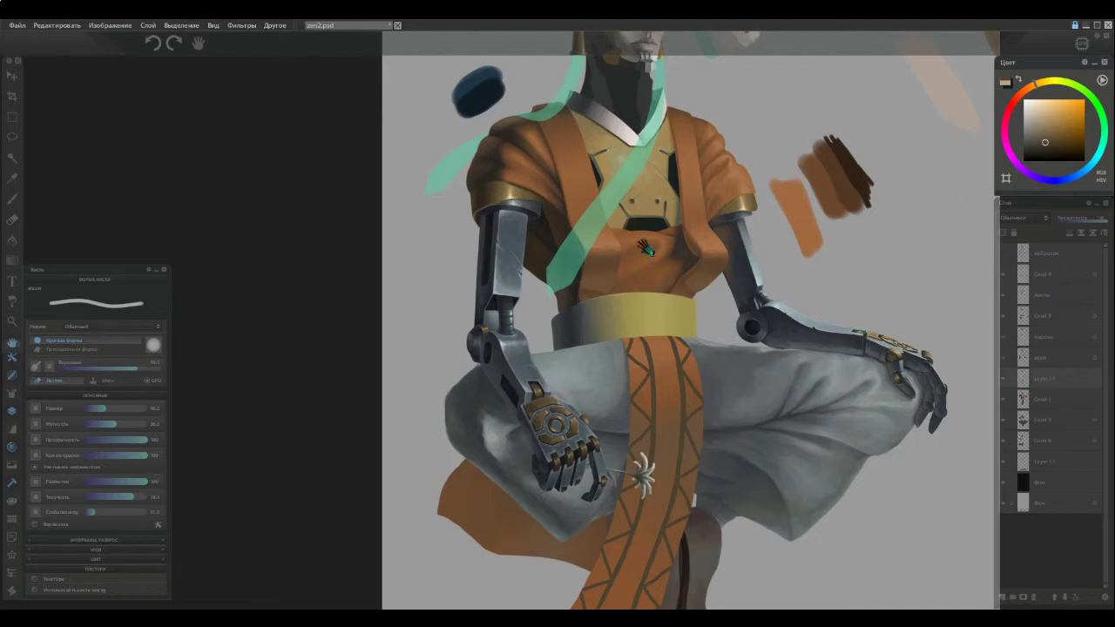
scroll(582, 297, "down", 2)
left_click_drag(568, 255, 578, 315)
scroll(593, 318, "up", 4)
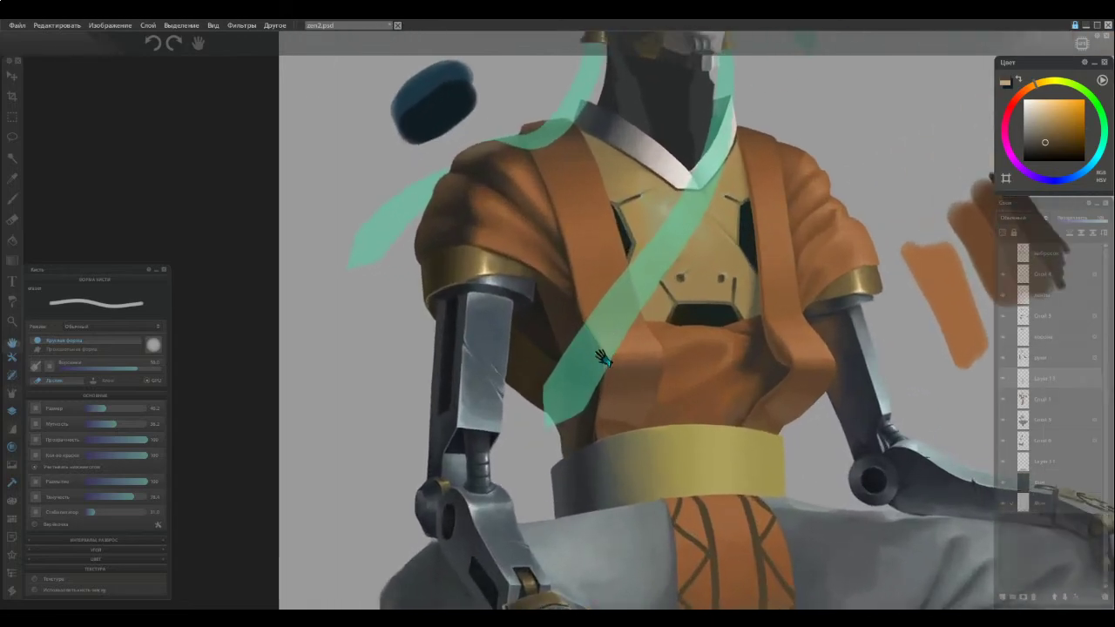
key("b")
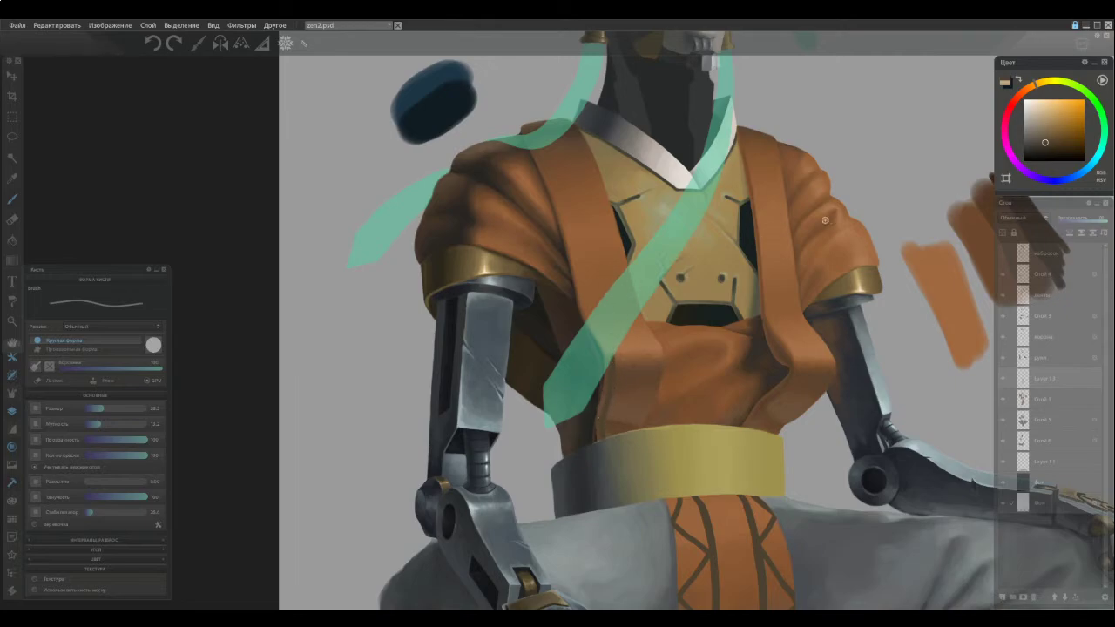
left_click(1004, 295)
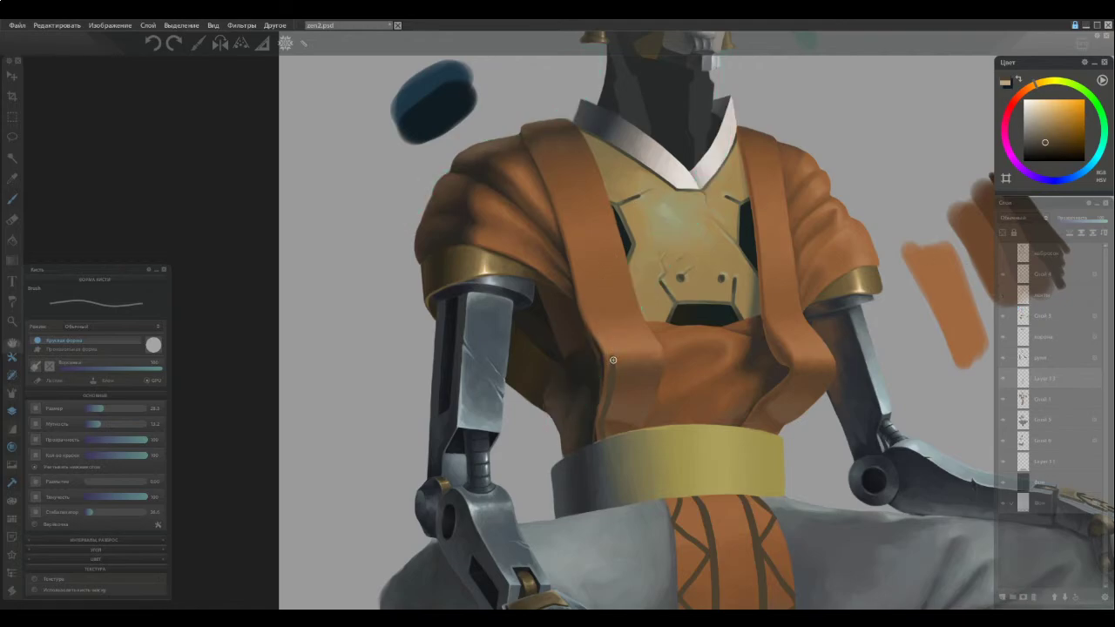
Paint a dark trim line along the left vest strap's outer edge up to the shoulder, save, and trim the overshoot
mouse_move(608, 347)
left_mouse_down()
mouse_move(571, 267)
mouse_move(593, 317)
mouse_move(583, 224)
mouse_move(585, 304)
mouse_move(532, 118)
mouse_move(550, 162)
mouse_move(521, 110)
left_mouse_up()
key("ctrl+s")
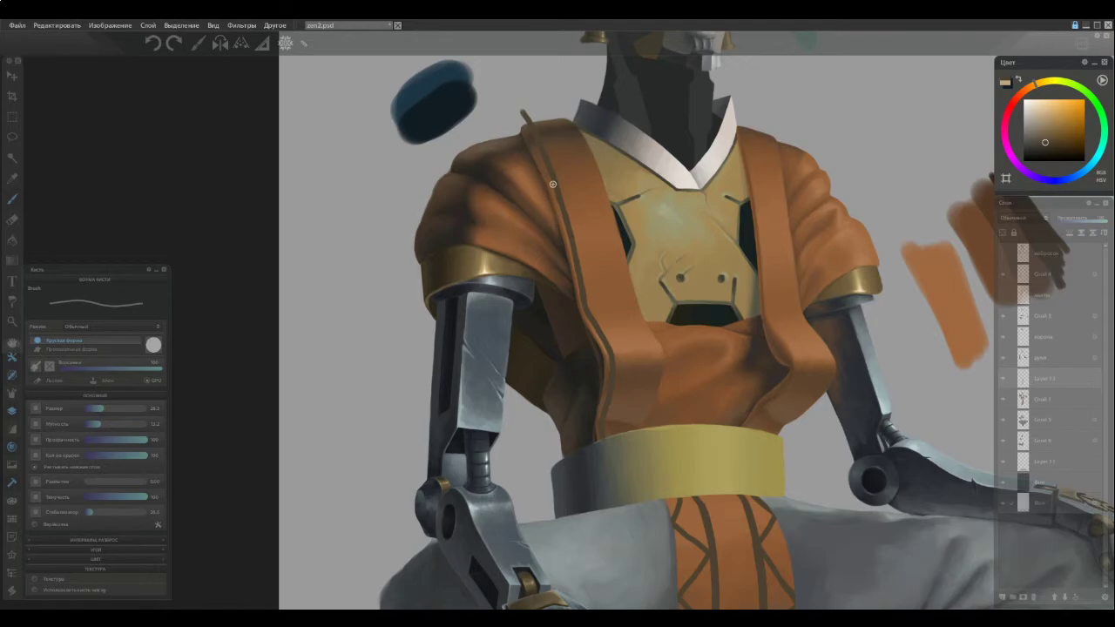
key("e")
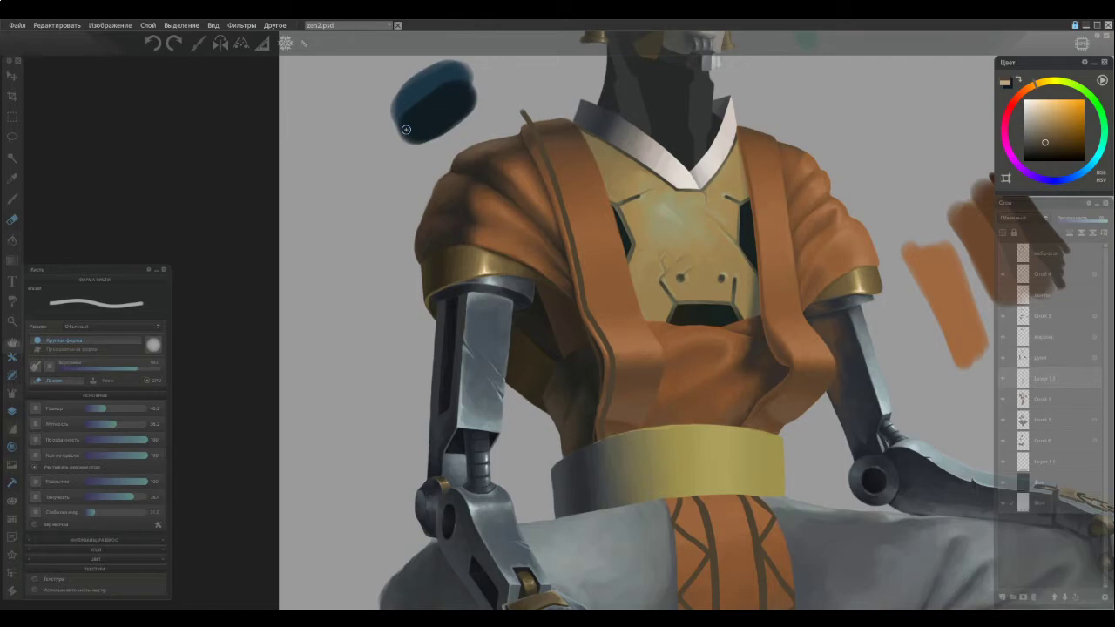
key("b")
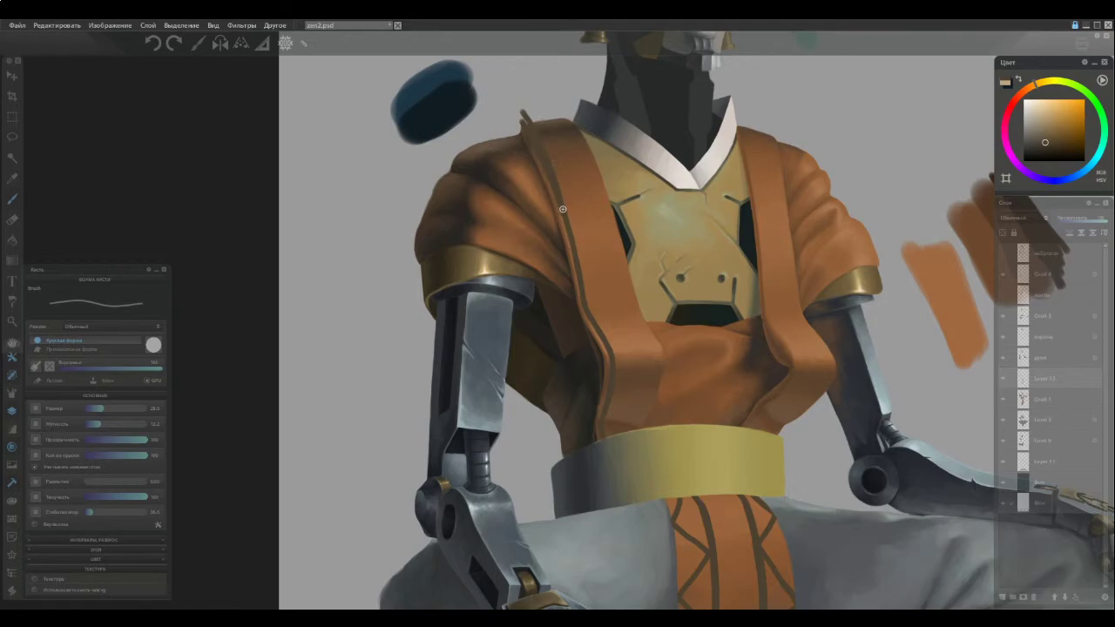
key("e")
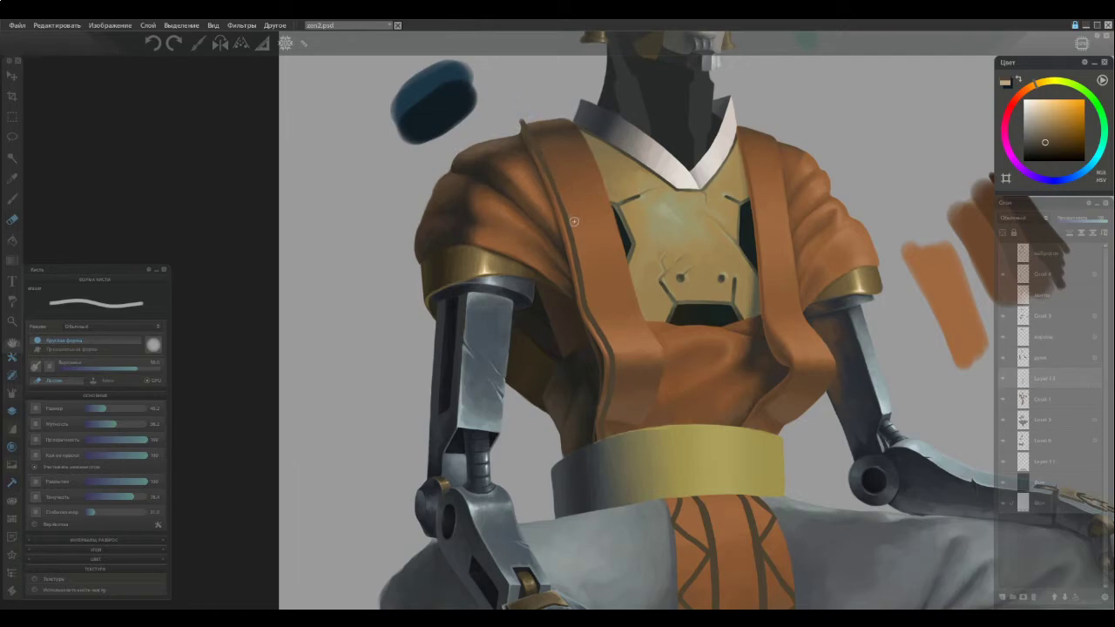
key("e")
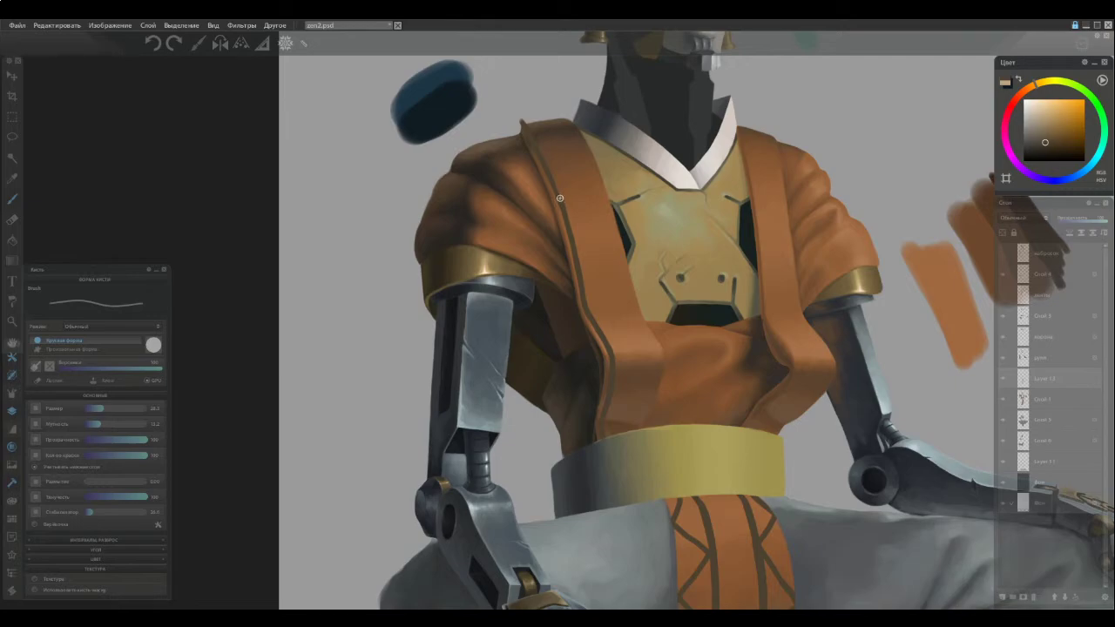
key("e")
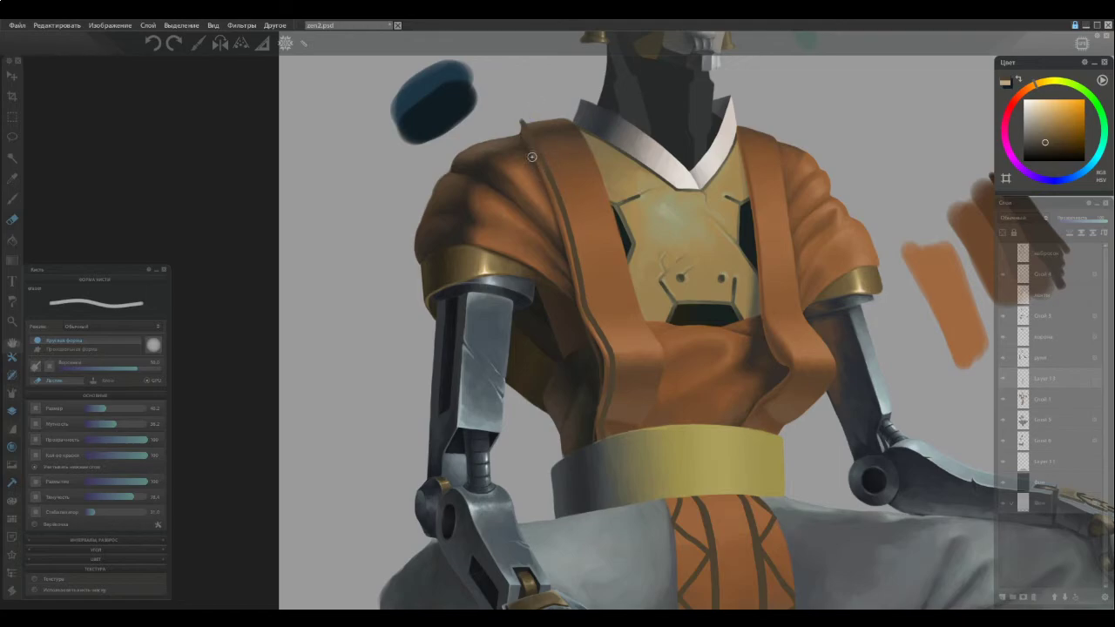
Paint a matching dark trim line along the left strap's inner edge from the belt up to the collar
key("b")
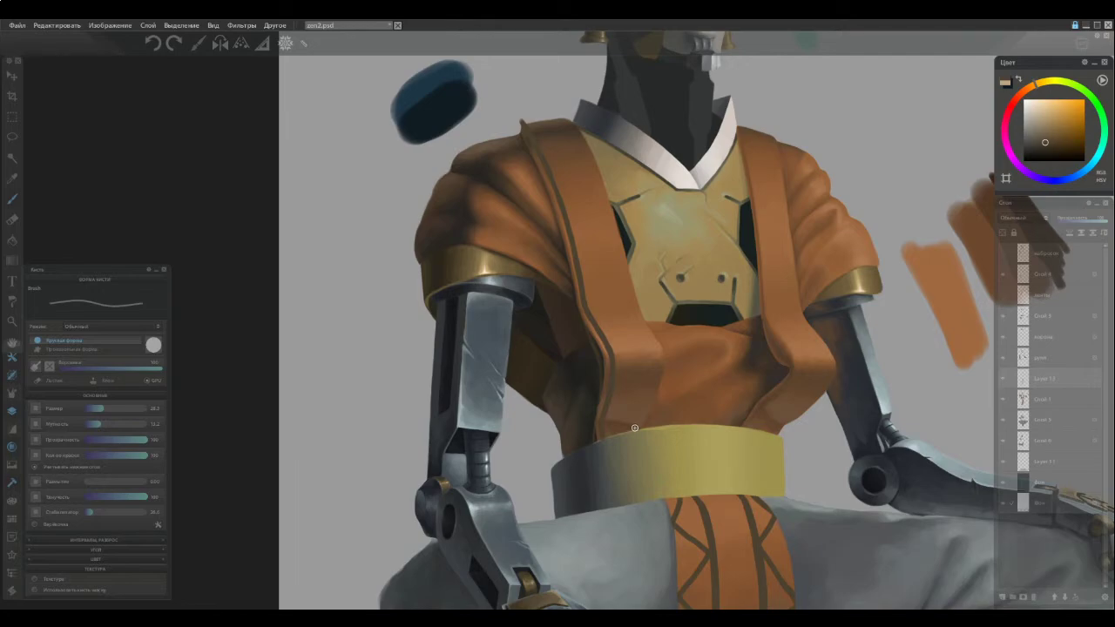
left_click_drag(635, 426, 658, 360)
left_click_drag(639, 318, 634, 302)
key("ctrl+z")
mouse_move(620, 260)
left_mouse_down()
mouse_move(613, 229)
mouse_move(620, 257)
mouse_move(597, 179)
left_mouse_up()
mouse_move(613, 234)
left_mouse_down()
mouse_move(596, 150)
mouse_move(607, 214)
mouse_move(582, 146)
left_mouse_up()
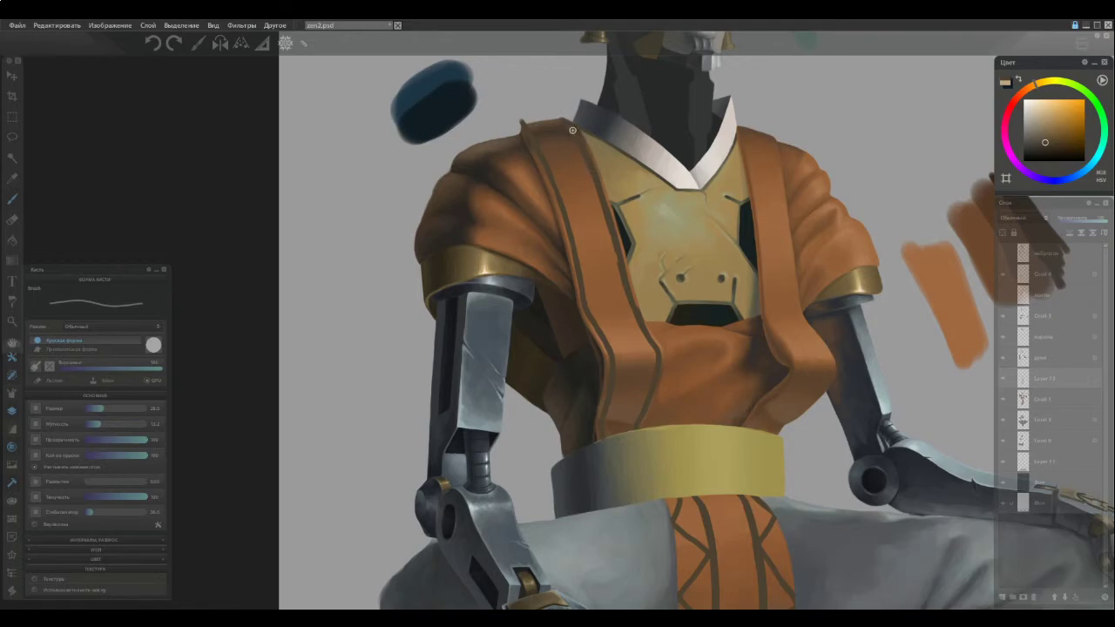
Touch up the dark trim lines on the left vest strap around the lower fold and belt
key("e")
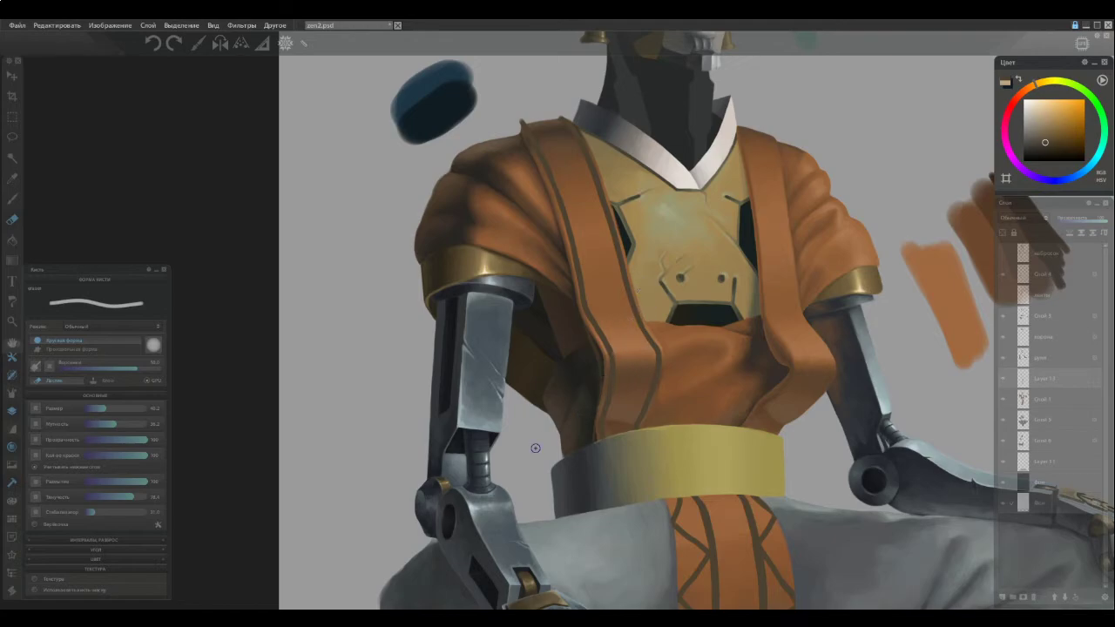
scroll(584, 398, "down", 3)
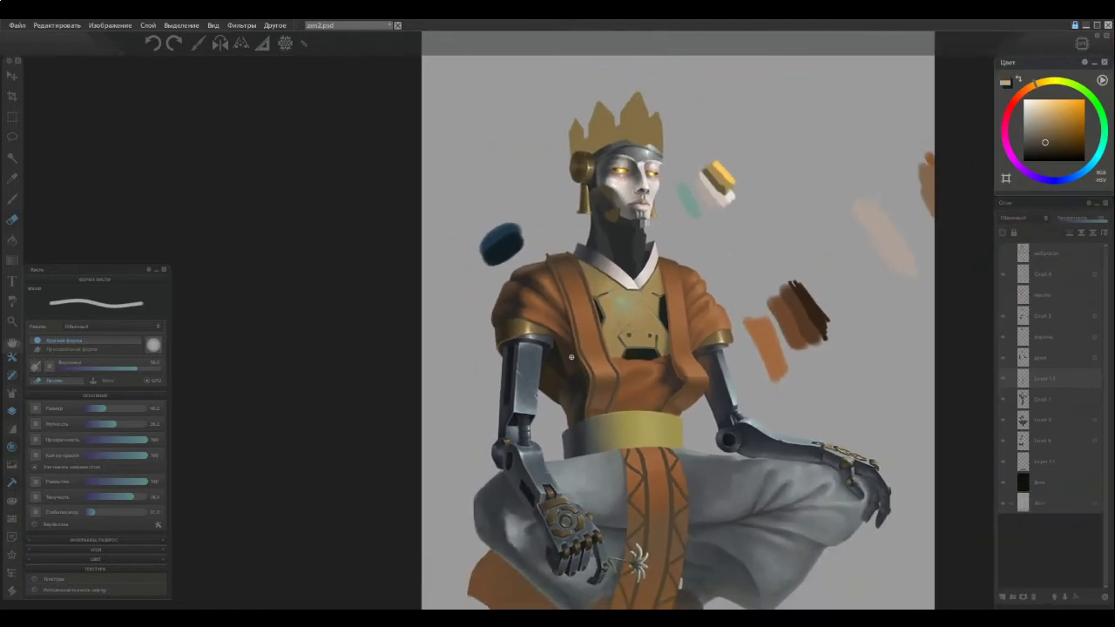
scroll(573, 361, "up", 4)
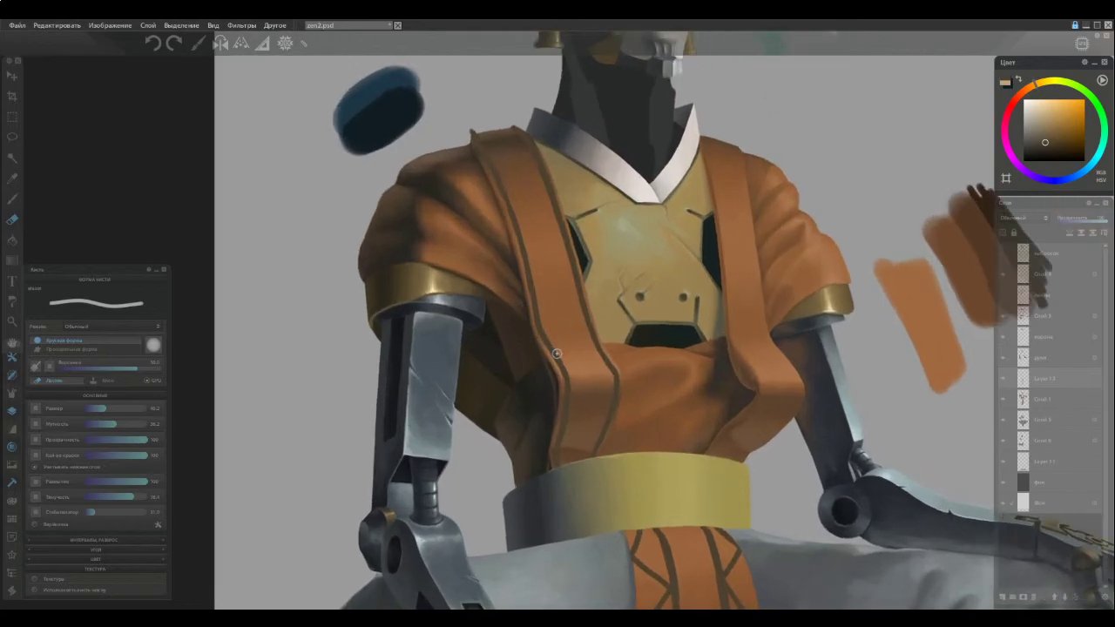
key("b")
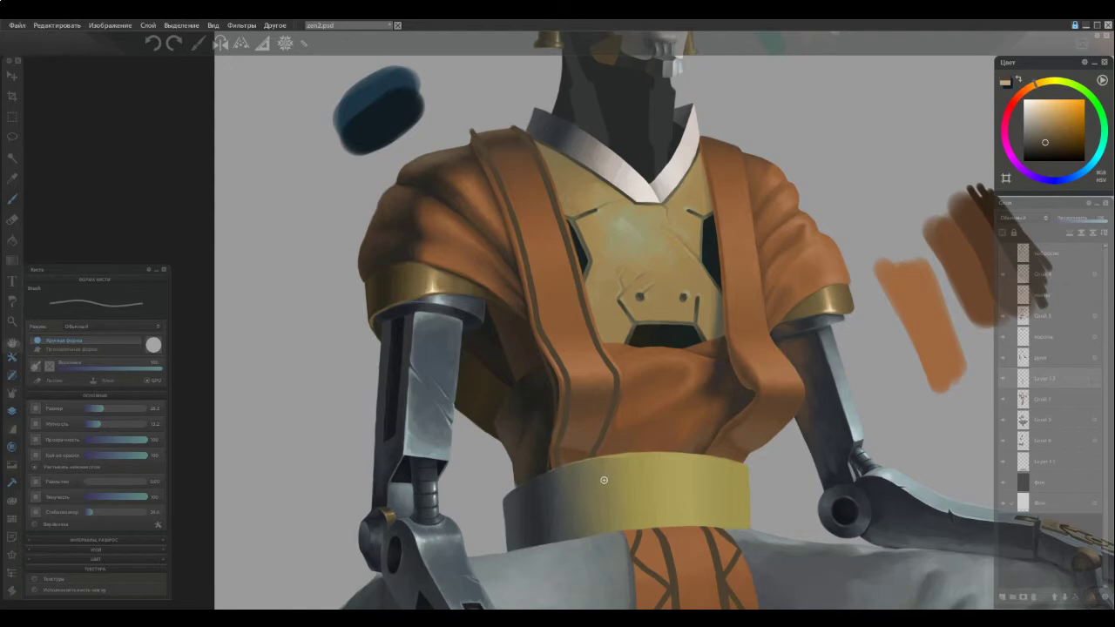
key("e")
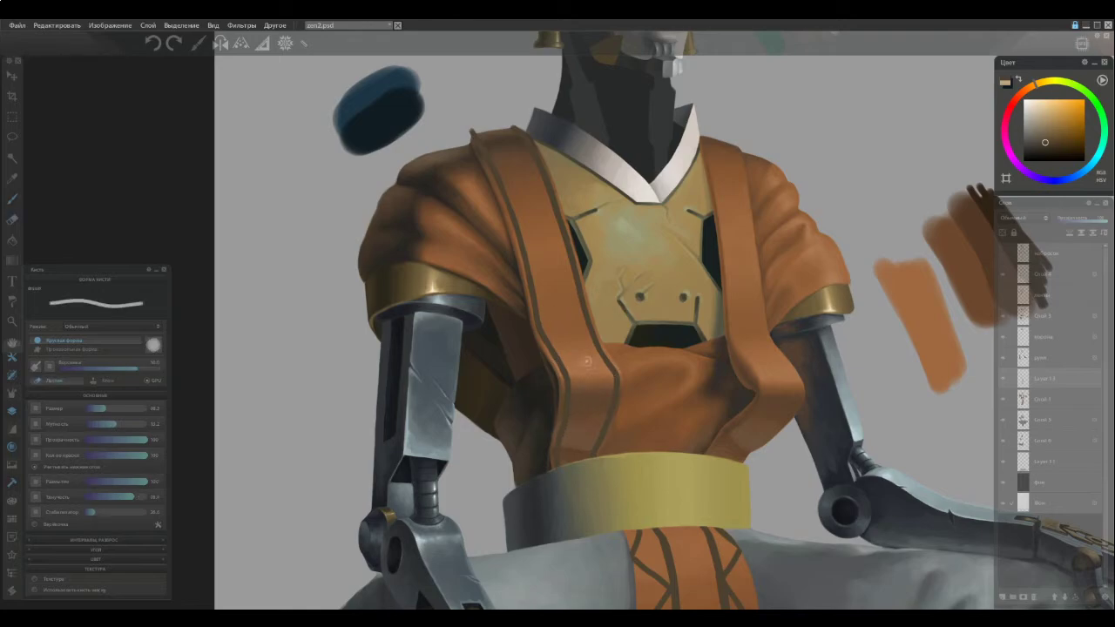
key("e")
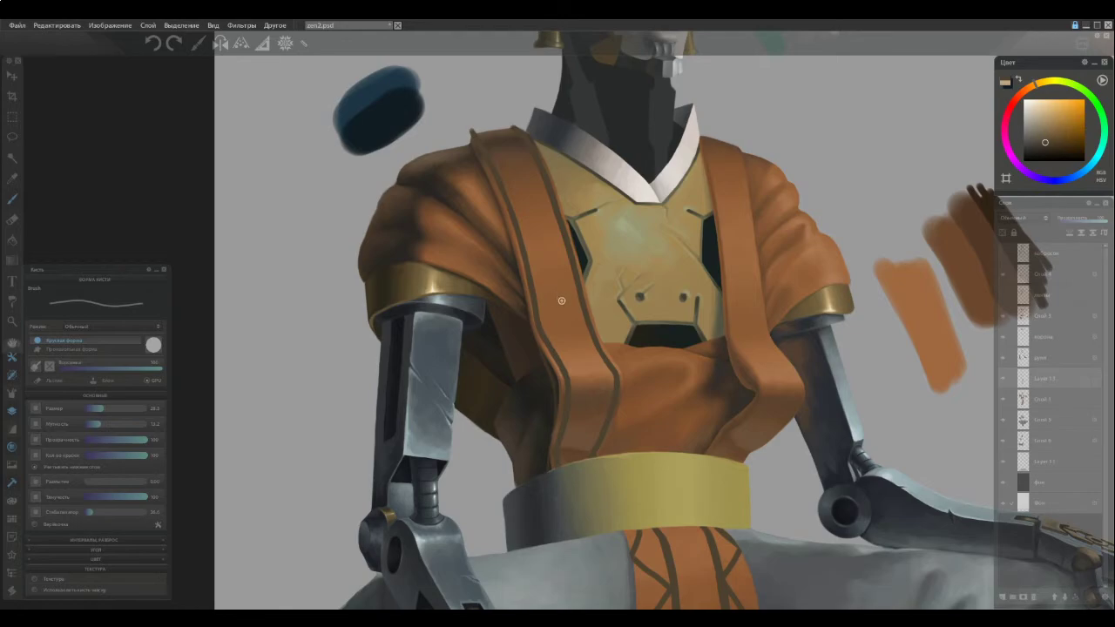
Remove the dark trim lines from both edges of the left vest strap
key("e")
mouse_move(609, 397)
left_mouse_down()
mouse_move(611, 333)
mouse_move(598, 326)
mouse_move(603, 373)
mouse_move(553, 188)
mouse_move(531, 150)
mouse_move(508, 158)
mouse_move(505, 178)
mouse_move(481, 156)
mouse_move(561, 366)
left_mouse_up()
key("b")
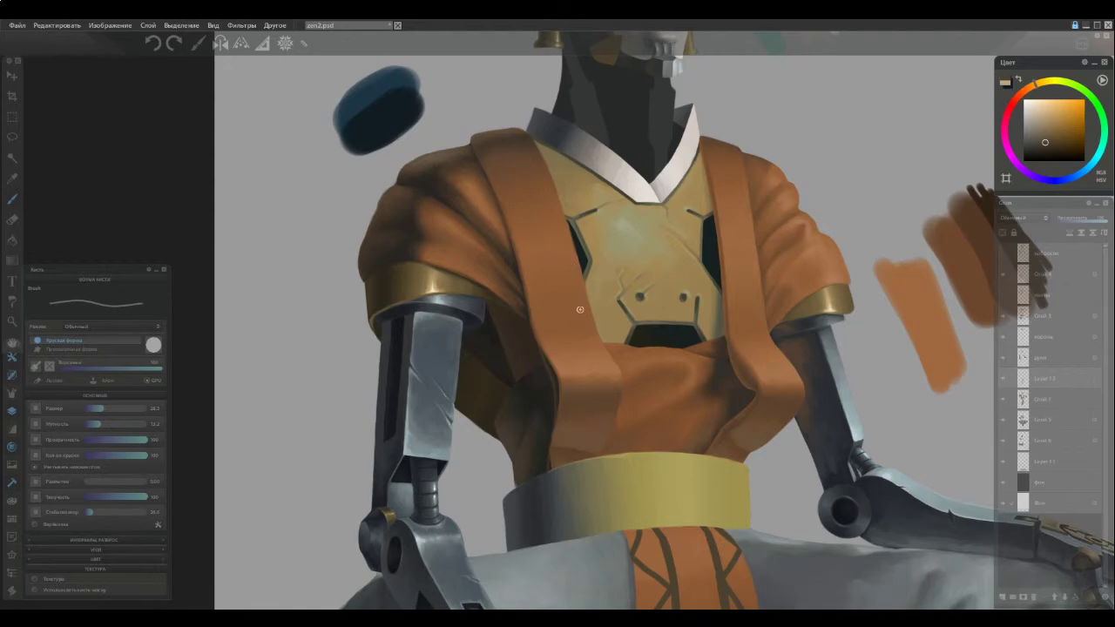
Paint a dark diagonal band across the left strap at chest height and clean up its ends
left_click_drag(592, 300, 503, 208)
key("e")
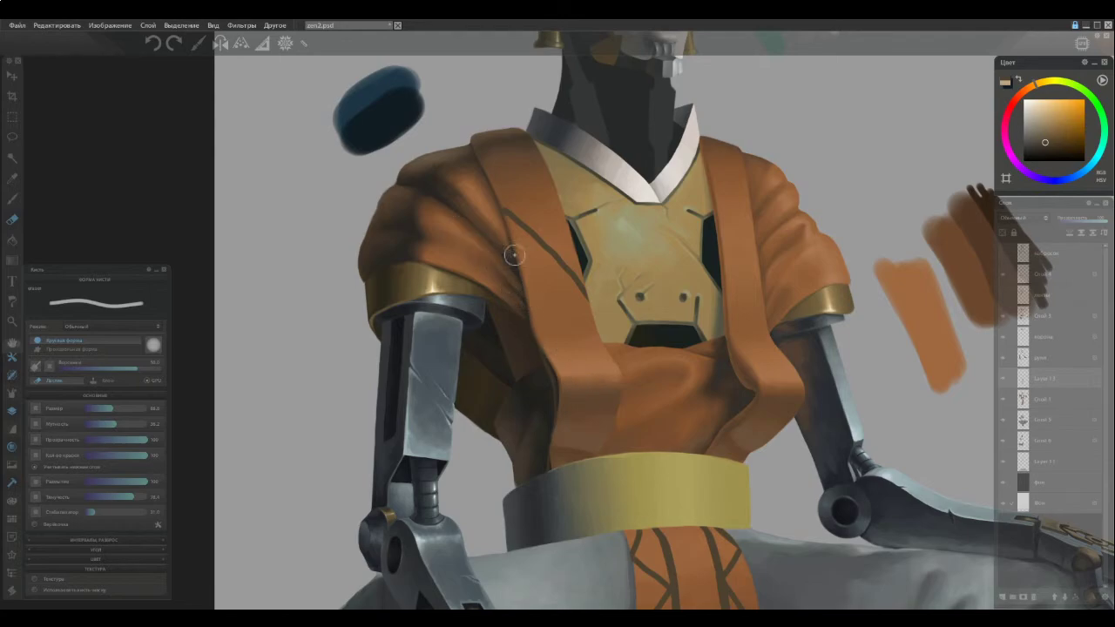
key("b")
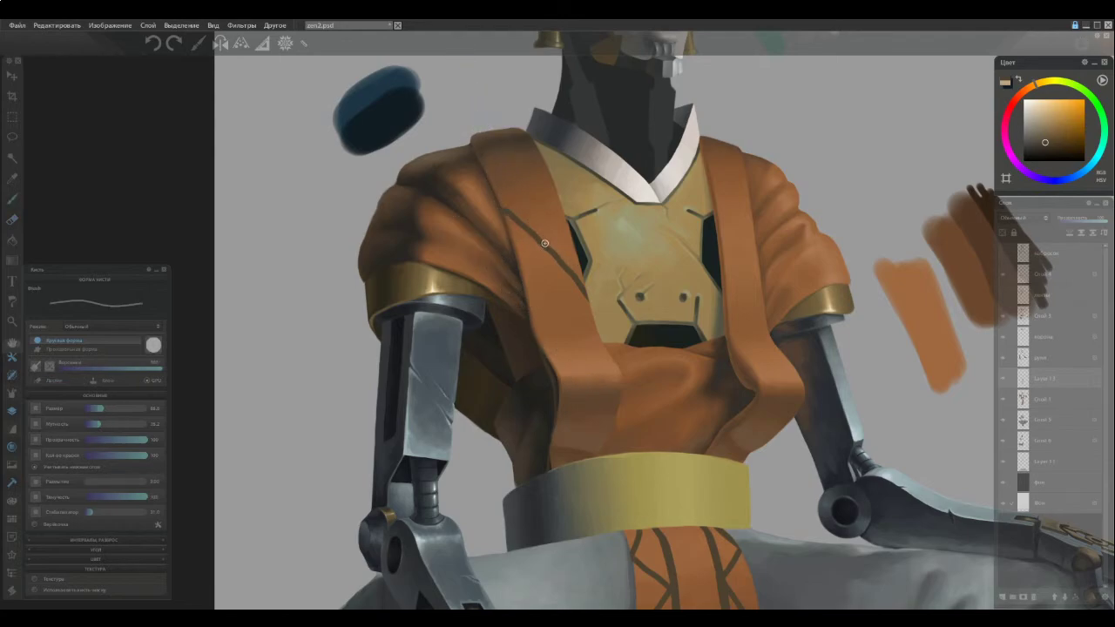
left_click_drag(557, 254, 576, 274)
key("e")
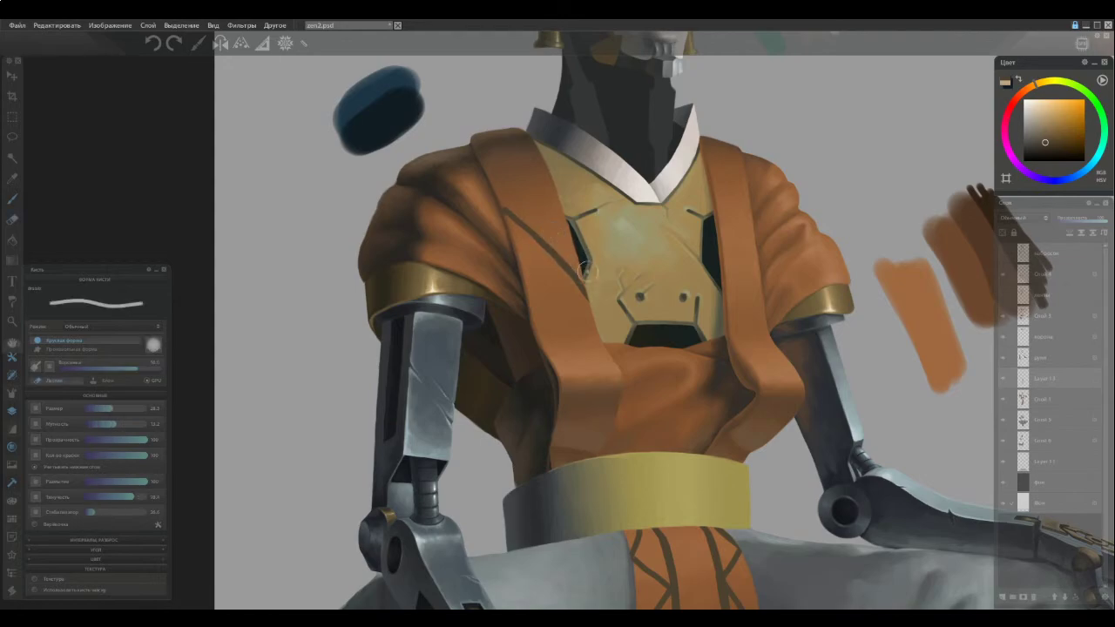
key("e")
Paint a second dark diagonal band across the left strap just above its lower fold and refine its edges
key("e")
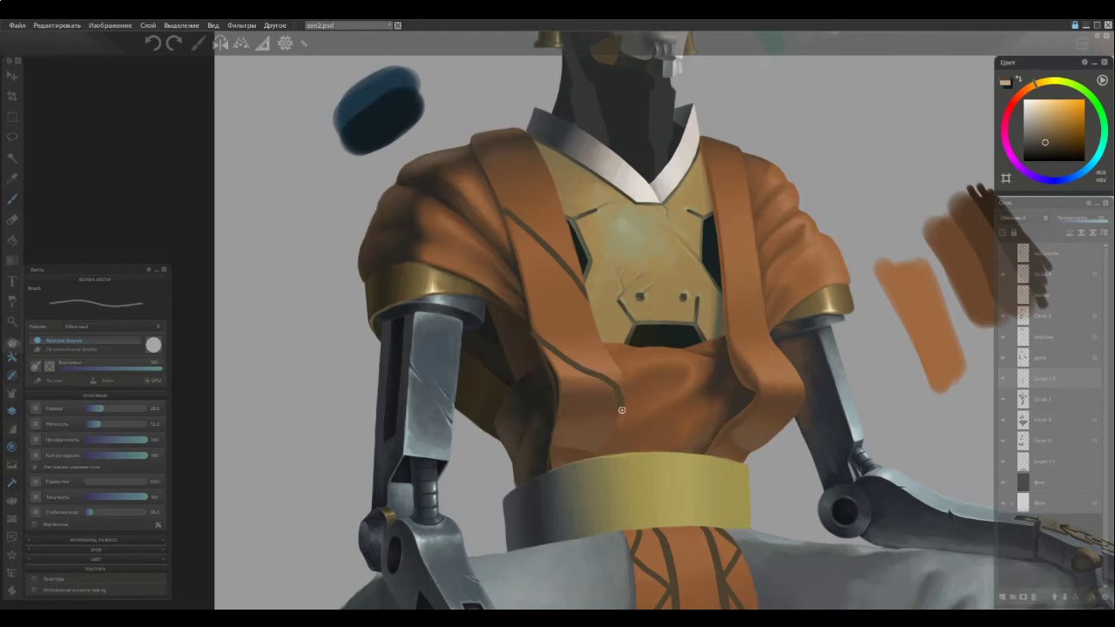
key("e")
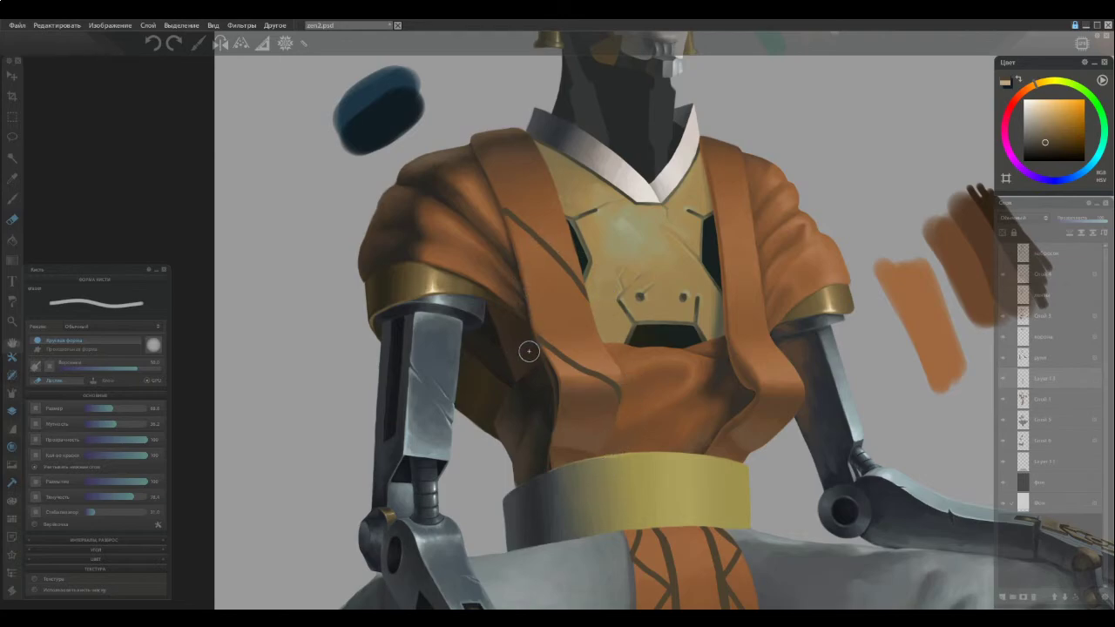
key("e")
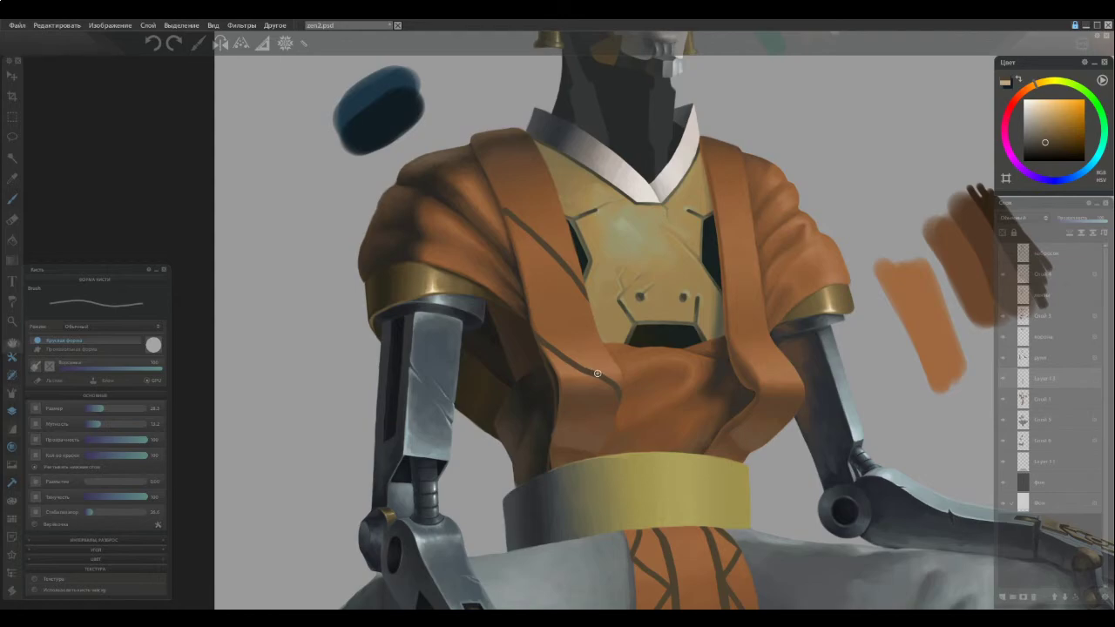
key("e")
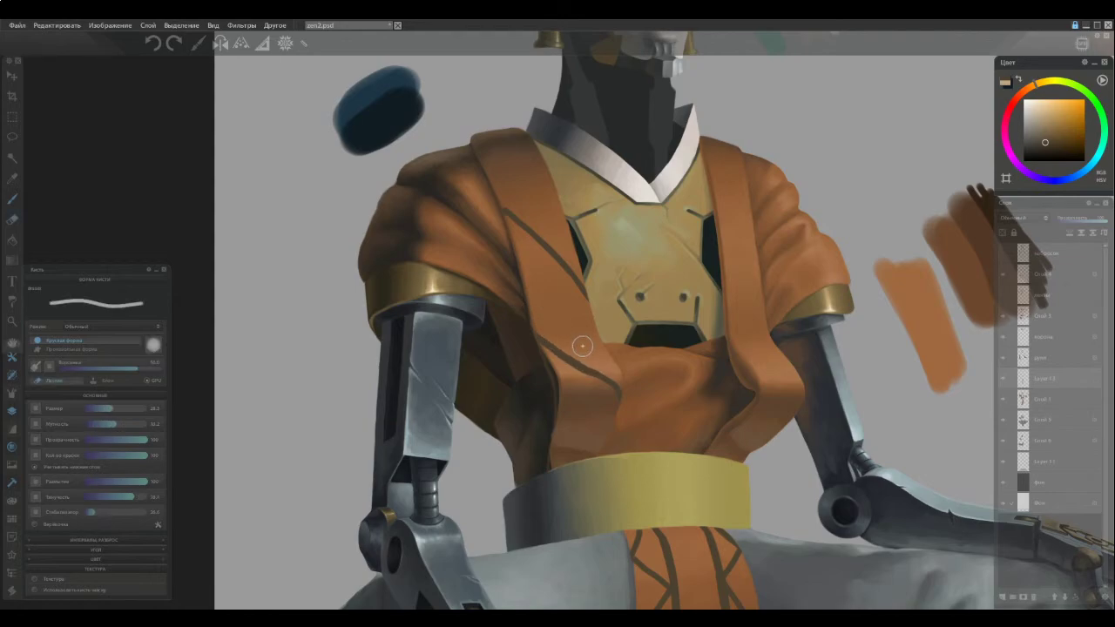
key("e")
left_click_drag(558, 359, 582, 384)
Shape the lower diagonal band's outer end and erase the paint spilling past the strap's edge
scroll(530, 391, "down", 2)
key("b")
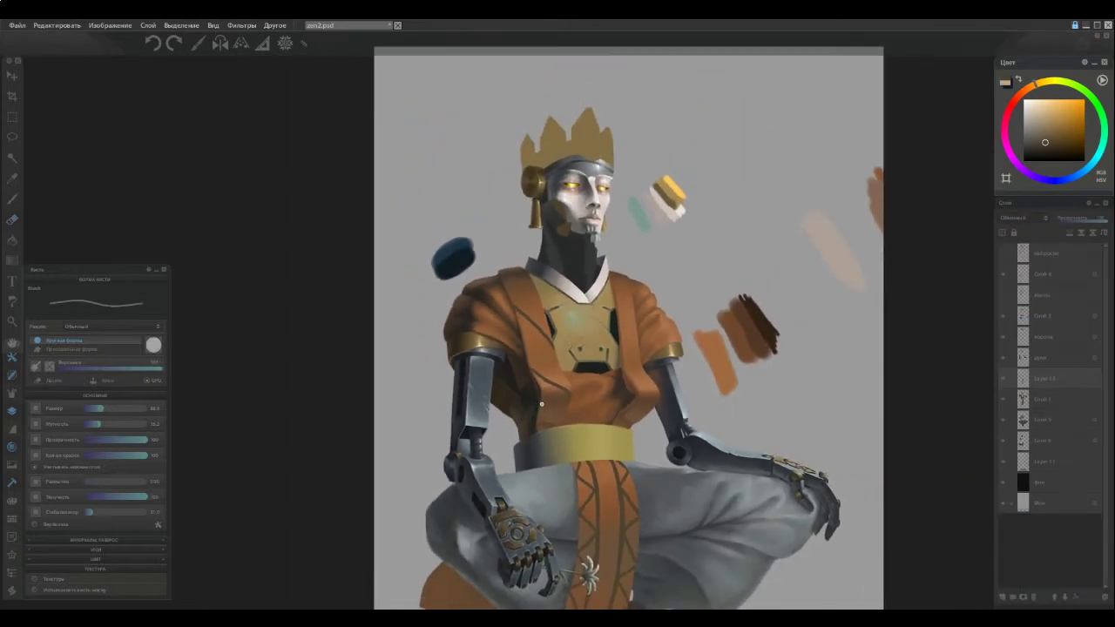
scroll(533, 410, "up", 3)
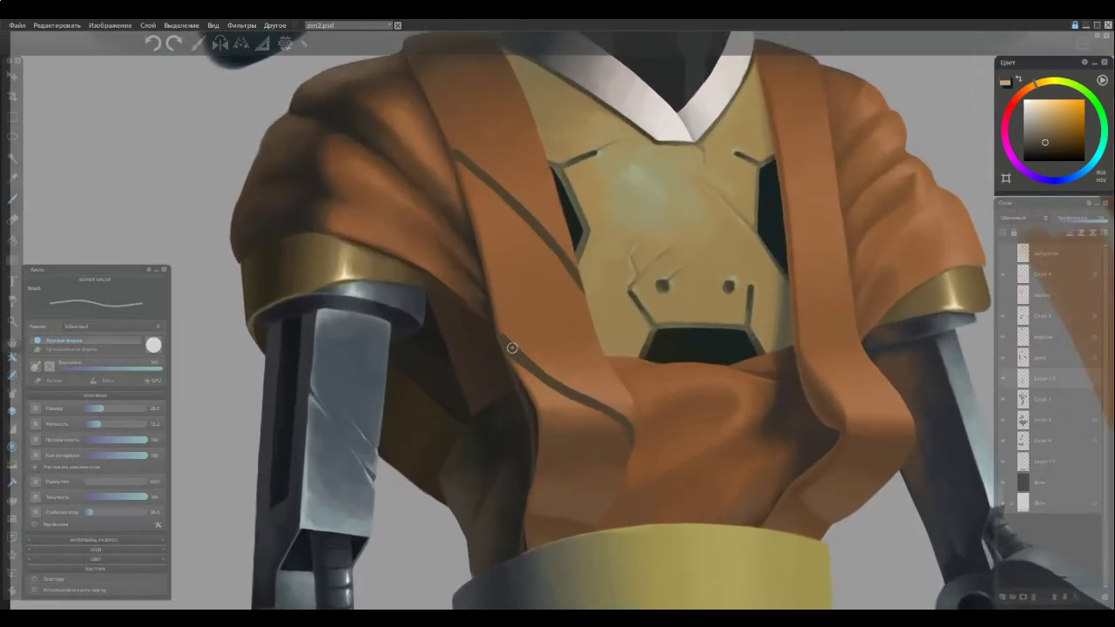
key("e")
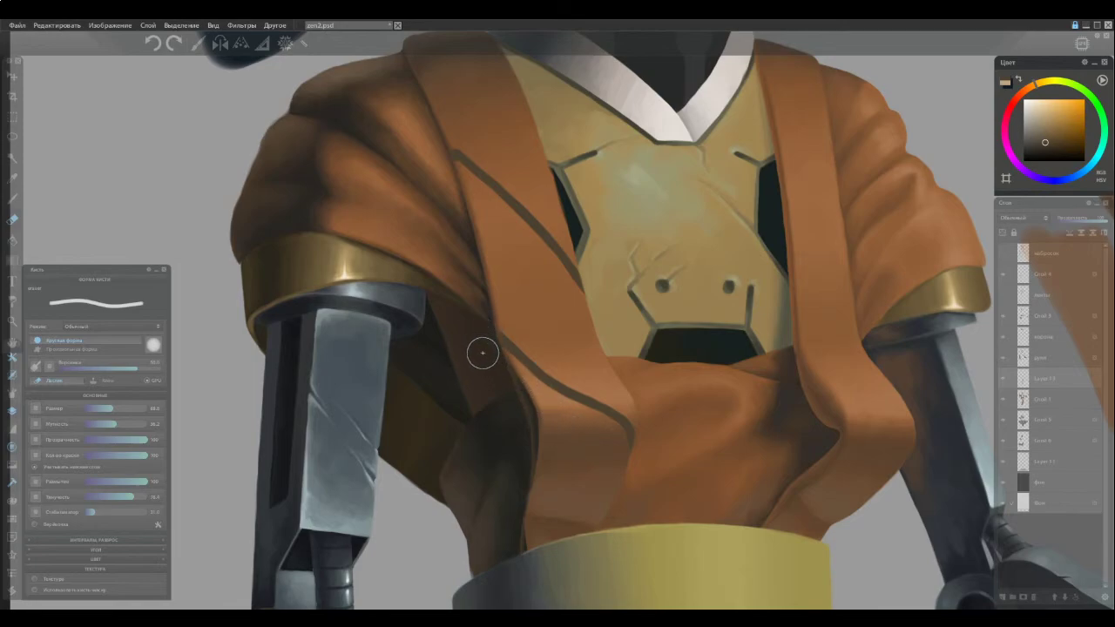
key("b")
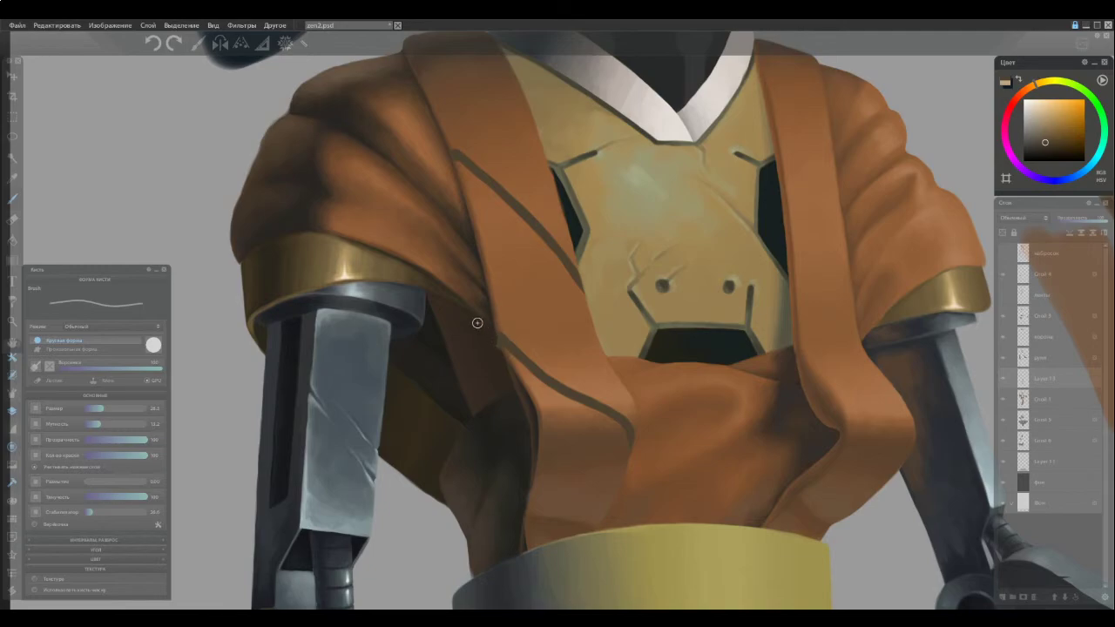
key("e")
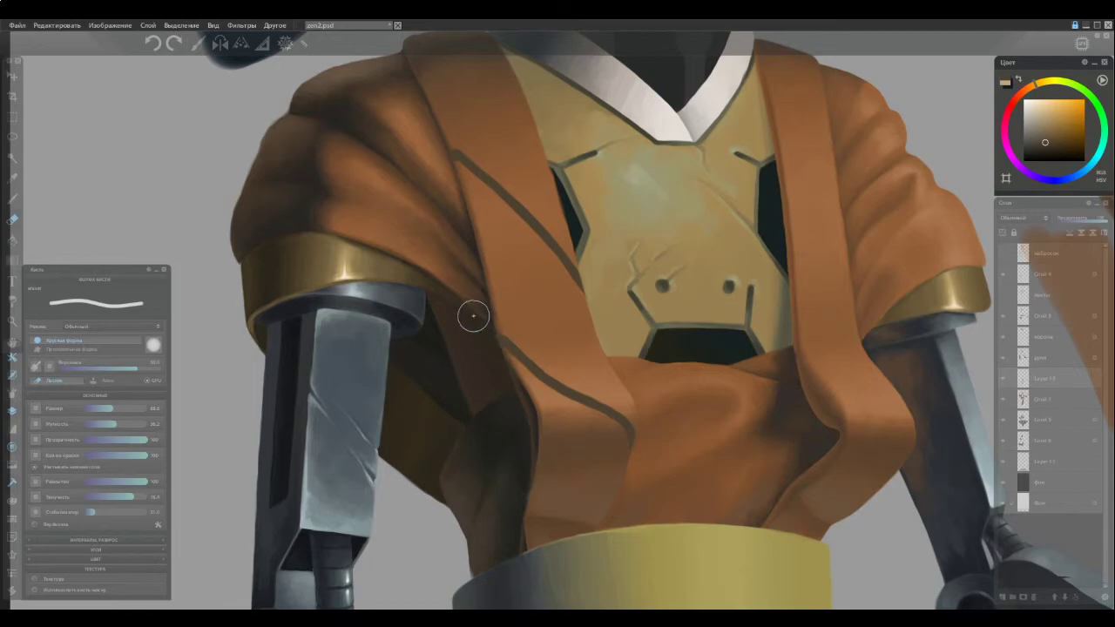
scroll(427, 269, "down", 3)
key("b")
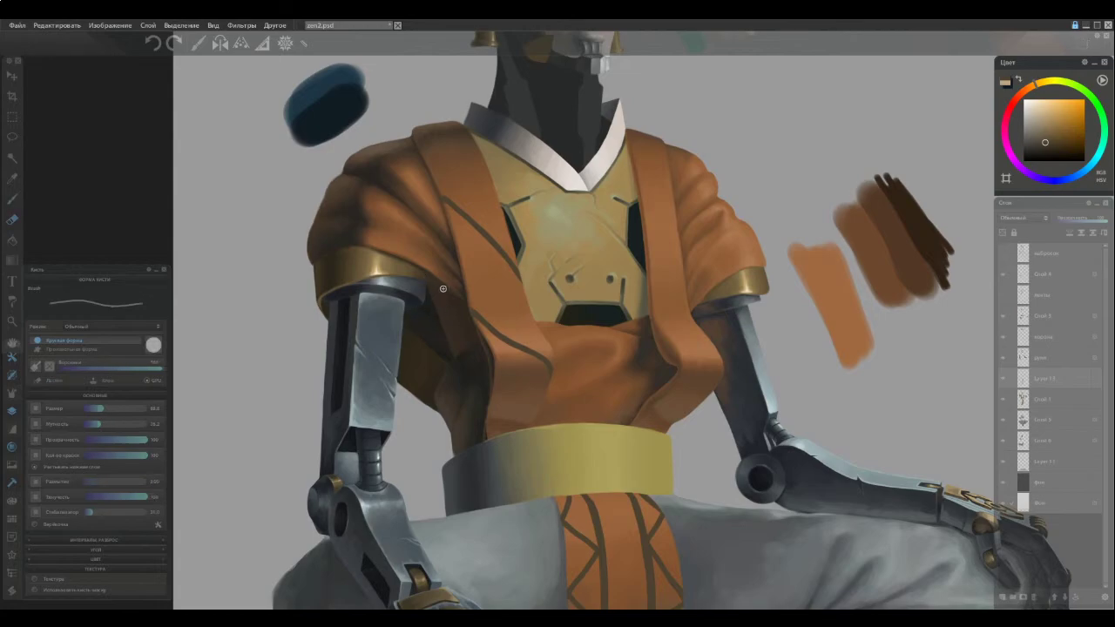
Thin the upper diagonal band and trim its inner end flush with the strap's edge beside the chest plate
scroll(460, 232, "up", 2)
key("e")
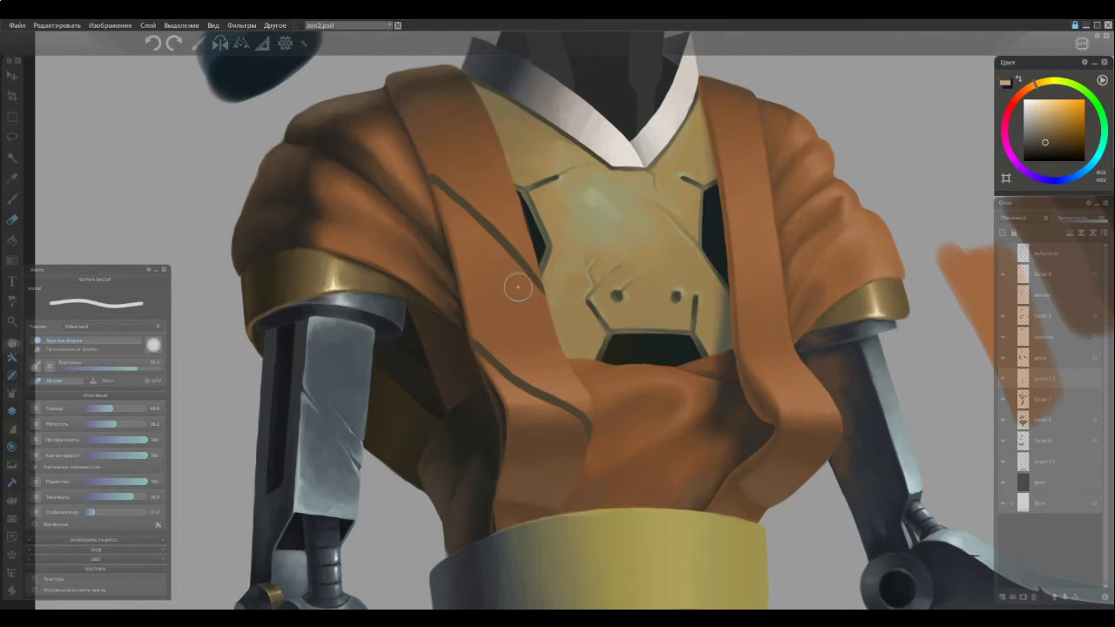
mouse_move(526, 297)
left_mouse_down()
mouse_move(497, 263)
mouse_move(501, 251)
left_mouse_up()
key("e")
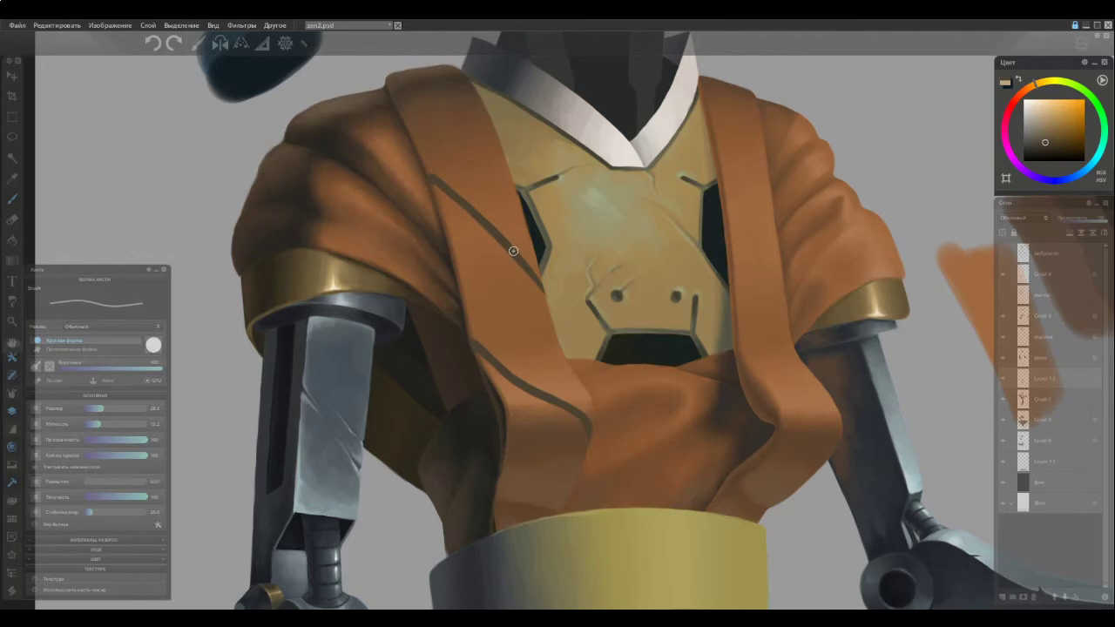
key("e")
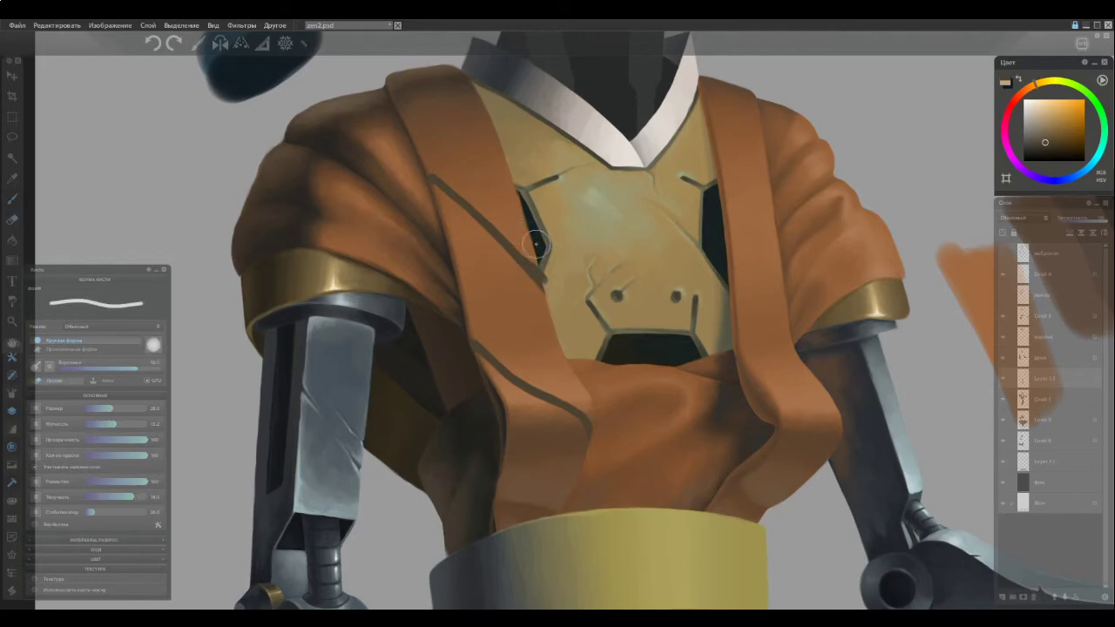
mouse_move(562, 290)
left_mouse_down()
mouse_move(573, 334)
mouse_move(559, 324)
mouse_move(568, 328)
mouse_move(577, 302)
mouse_move(556, 269)
left_mouse_up()
key("b")
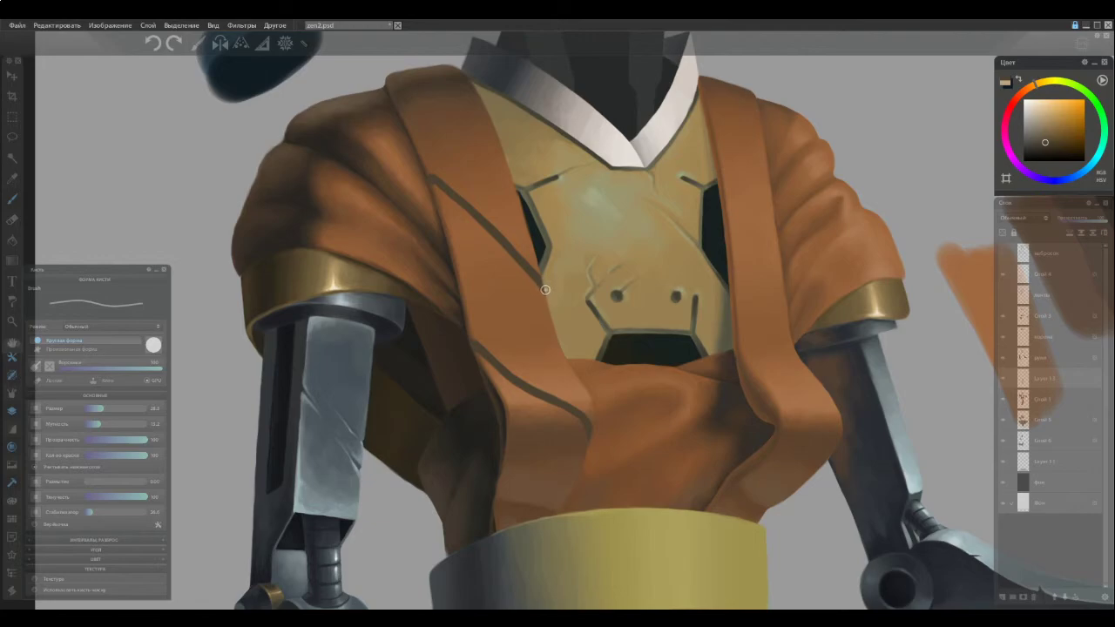
key("e")
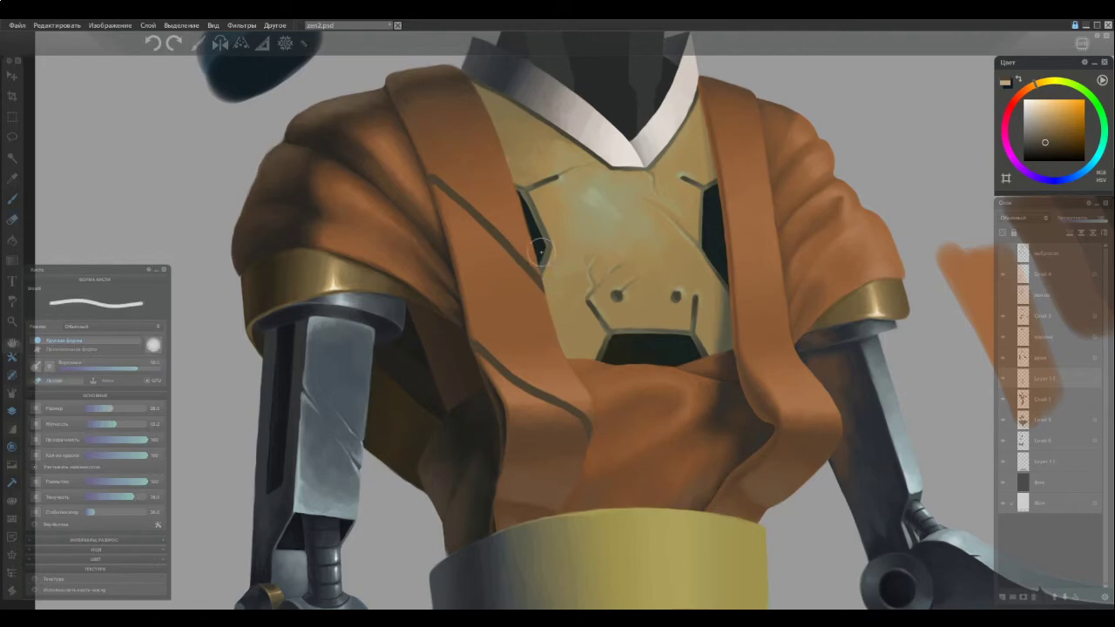
key("e")
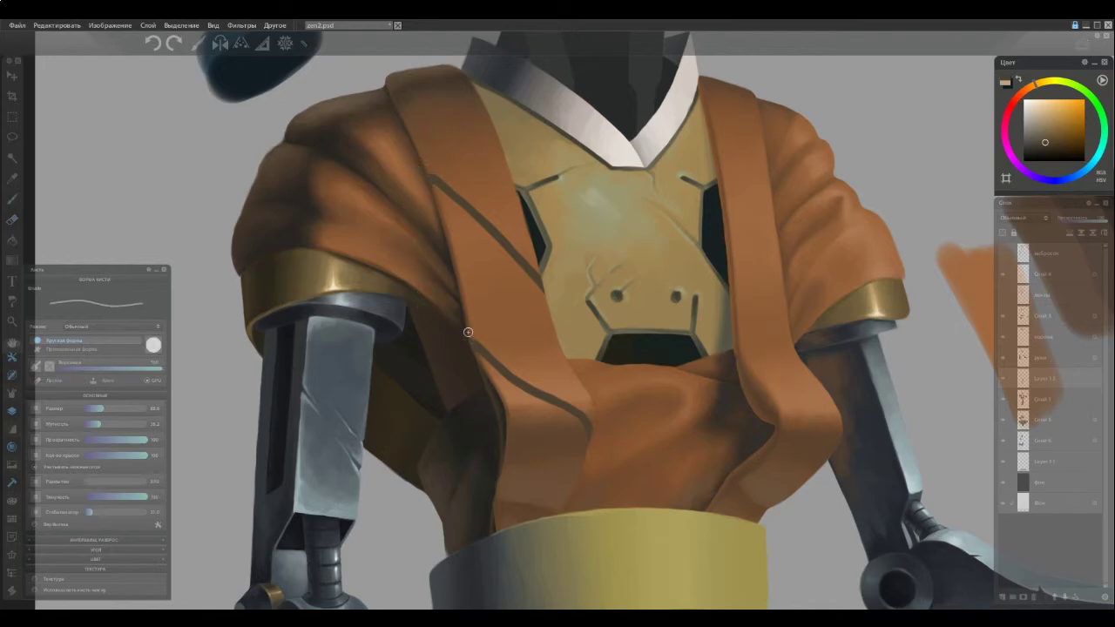
Paint angular dark lines linking the two diagonal bands and the left strap's edges into a geometric pattern
key("e")
scroll(460, 329, "down", 2)
scroll(438, 294, "up", 1)
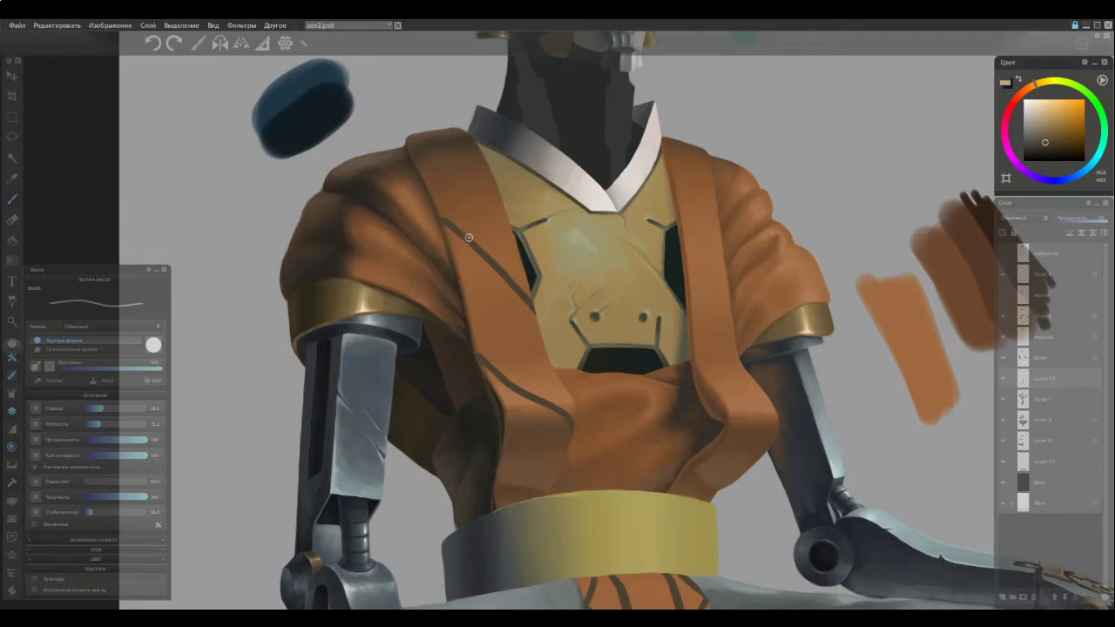
mouse_move(477, 250)
left_mouse_down()
mouse_move(443, 254)
mouse_move(504, 373)
left_mouse_up()
key("ctrl+z")
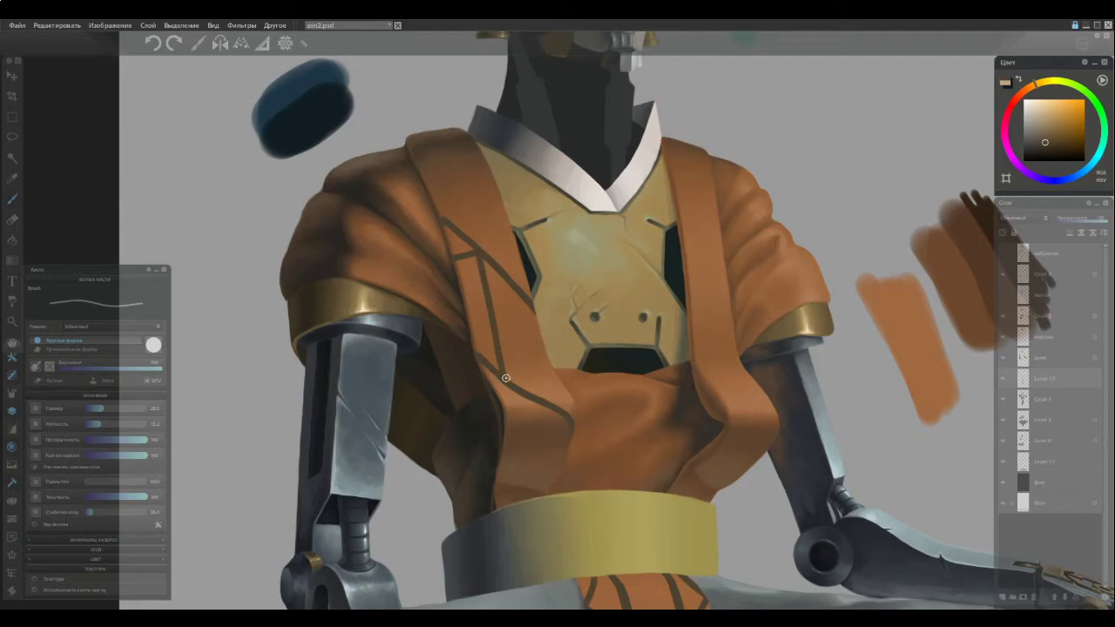
mouse_move(512, 376)
left_mouse_down()
mouse_move(559, 318)
mouse_move(574, 185)
mouse_move(563, 145)
mouse_move(555, 336)
left_mouse_up()
key("e")
key("b")
Examine the zigzag pattern along the full orange sash as a reference for the strap decoration
scroll(438, 356, "down", 2)
scroll(437, 350, "up", 2)
key("space")
left_click_drag(482, 482, 440, 238)
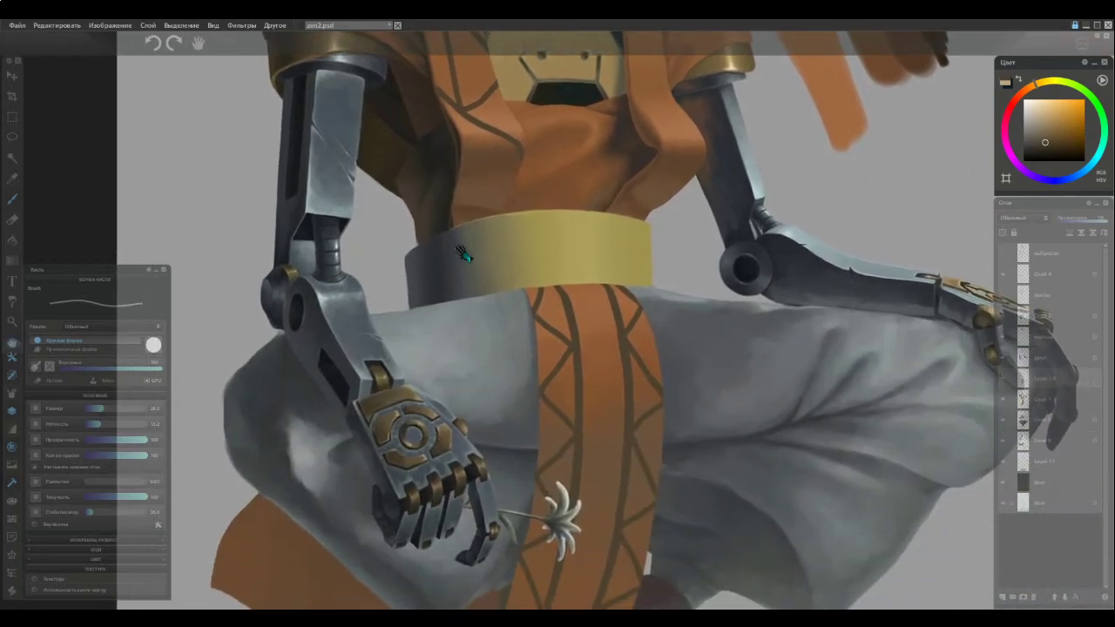
left_click_drag(518, 358, 492, 216)
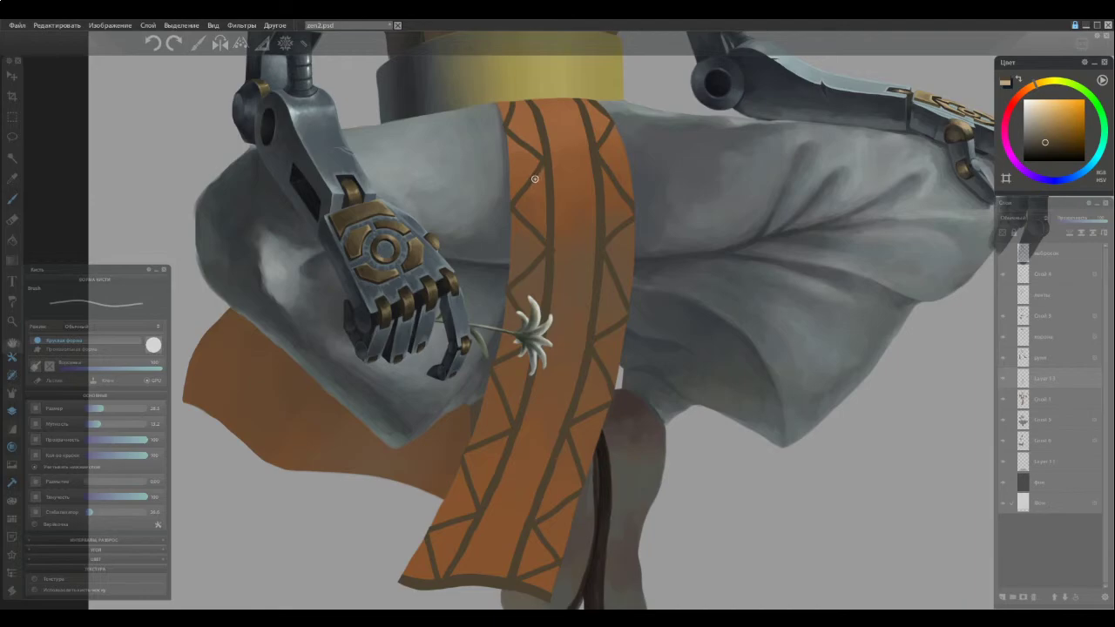
scroll(533, 182, "down", 3)
left_click_drag(506, 135, 597, 362)
scroll(544, 182, "up", 3)
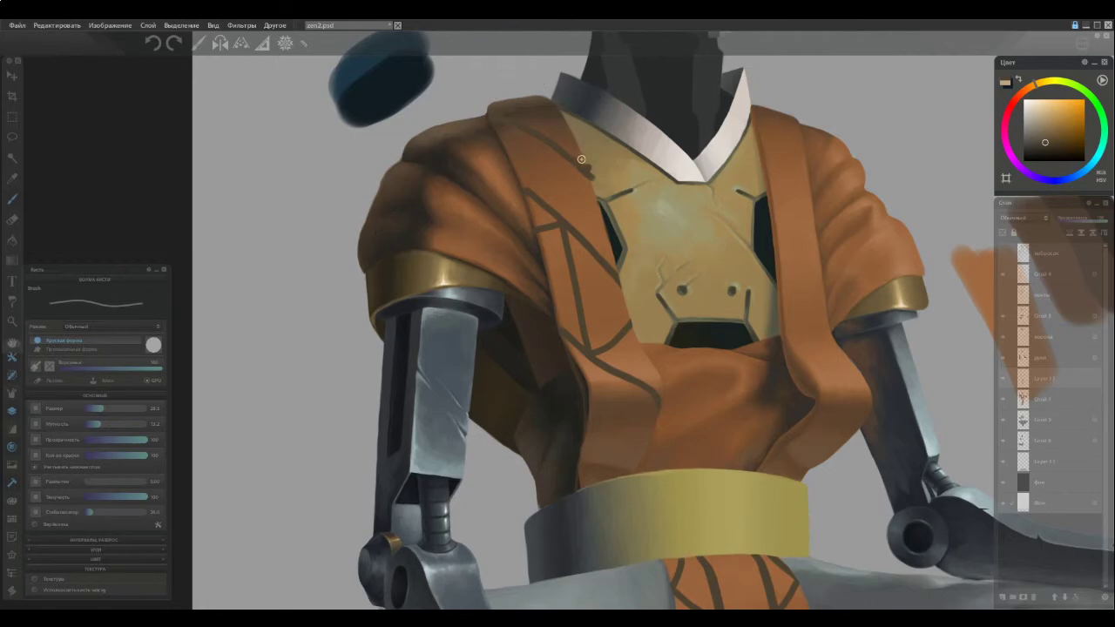
Paint a dark diagonal band across the left strap near the shoulder and erase its overshoot onto the chest plate
left_click_drag(585, 168, 538, 79)
key("ctrl+z")
key("e")
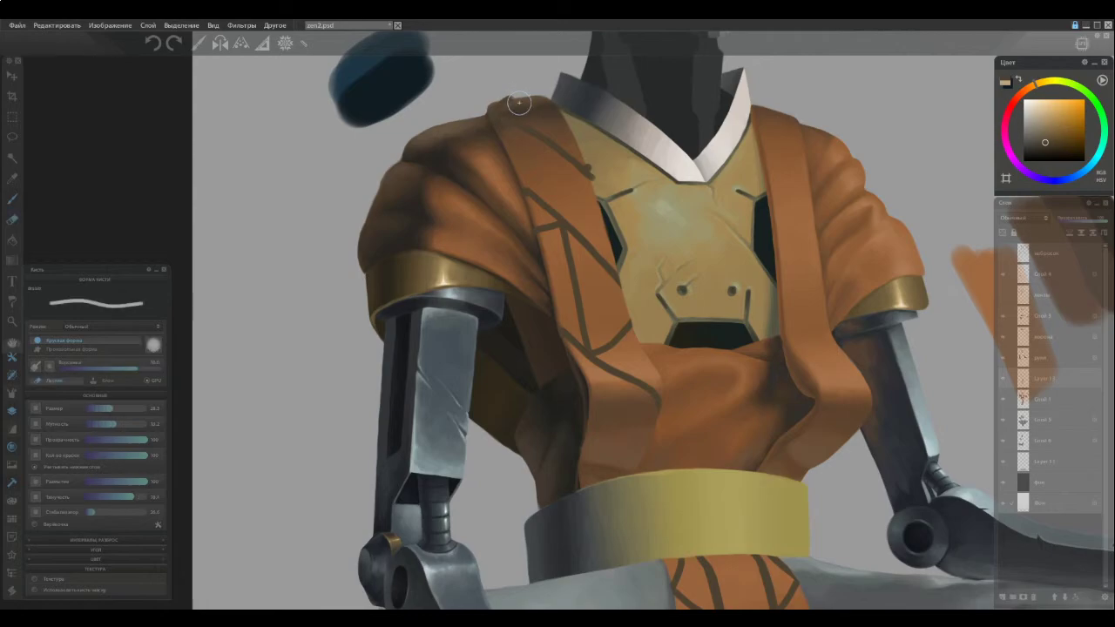
key("[")
Paint a short dark diagonal band across the left strap just above the belt and clean up its end
key("b")
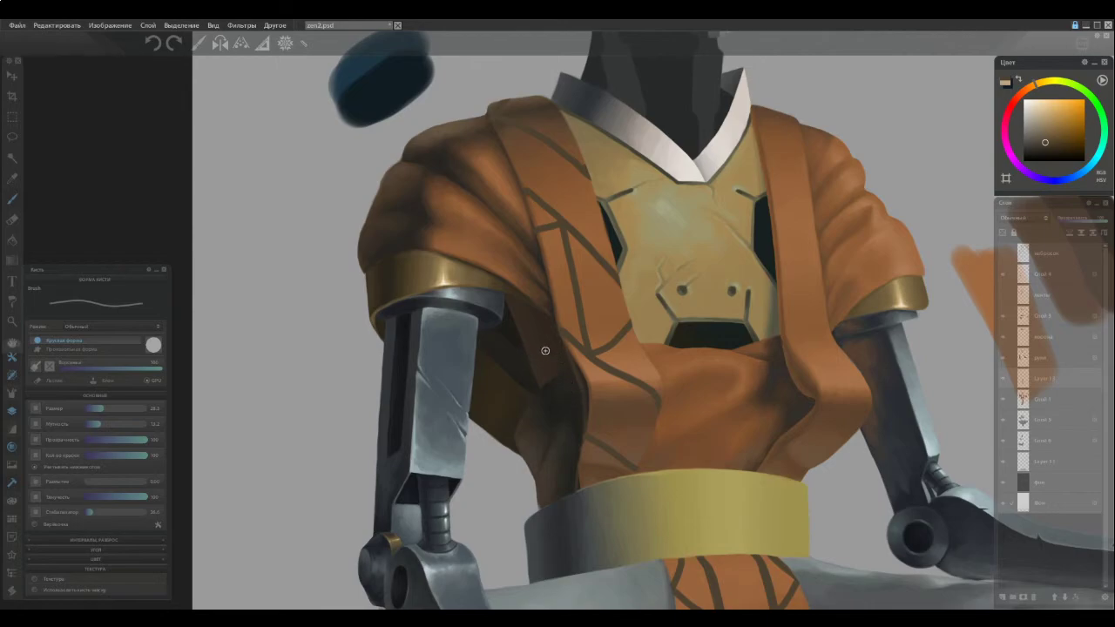
key("e")
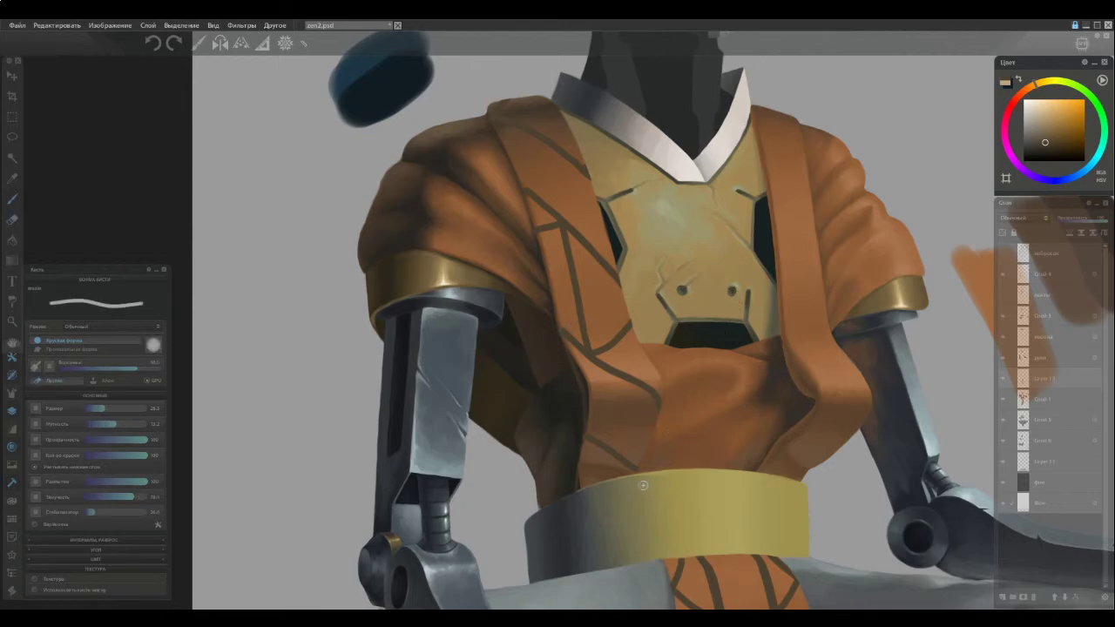
key("e")
key("b")
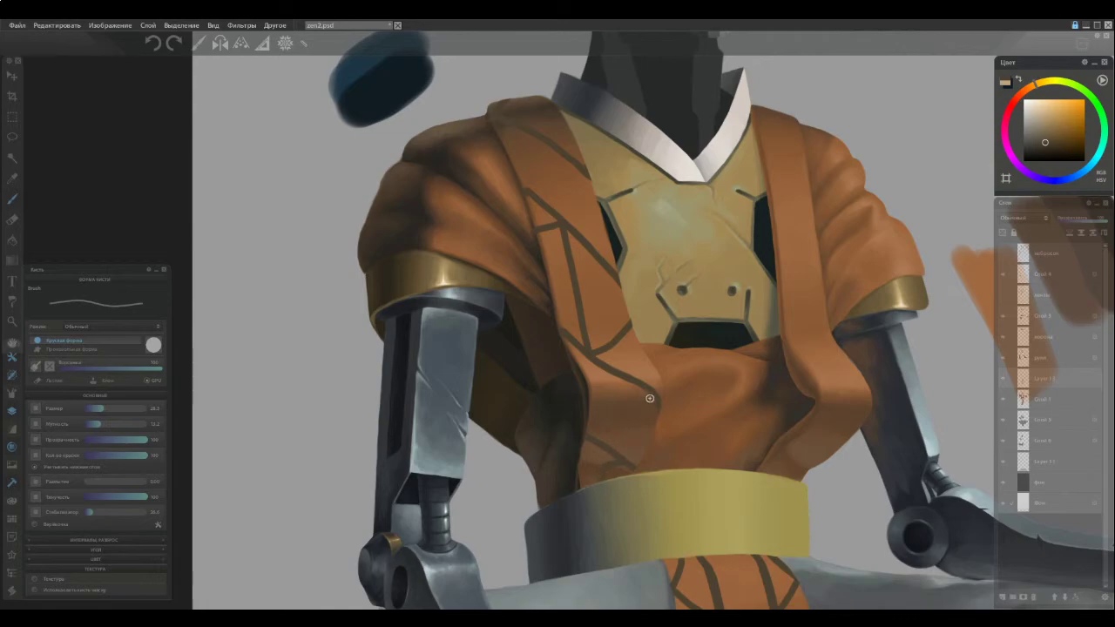
Extend the dark band along the left strap's lower fold to the strap edge and clean up the lines just above the belt
key("e")
key("[")
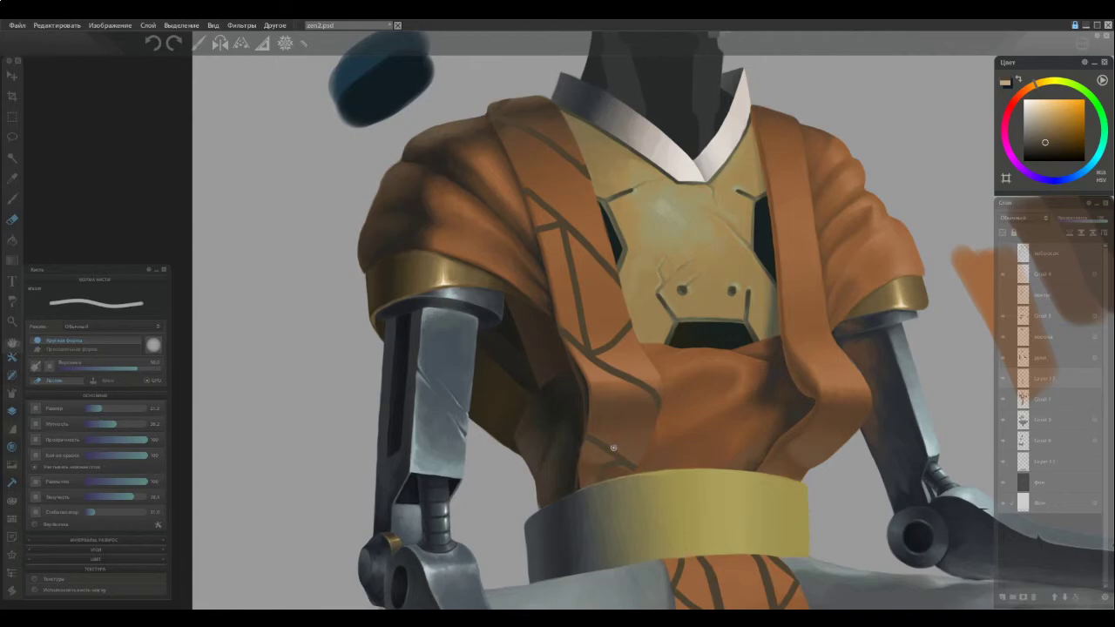
key("e")
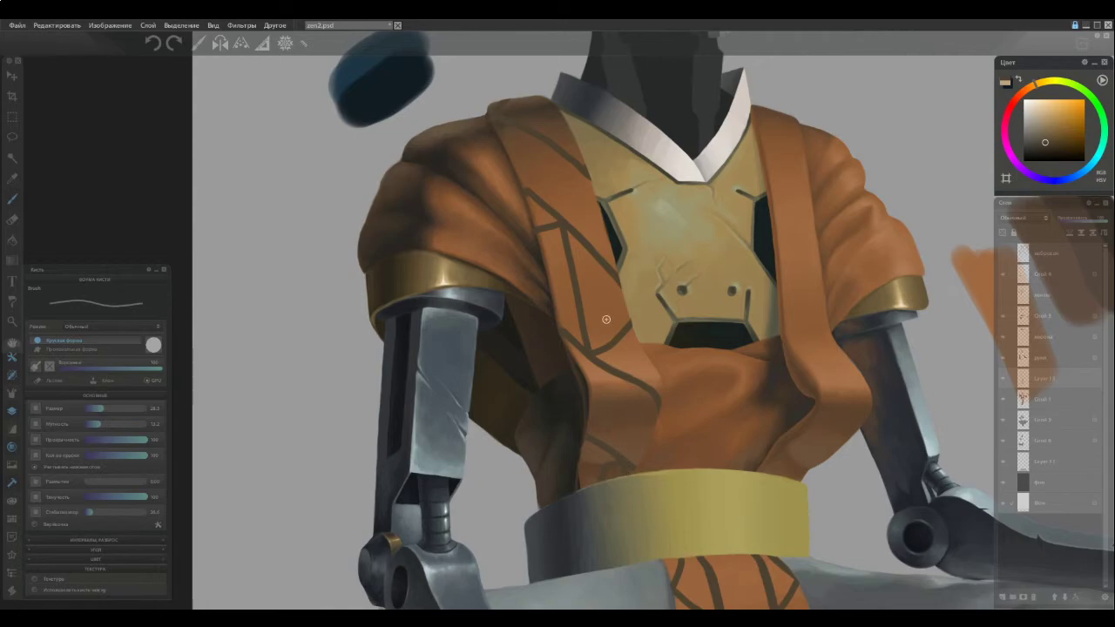
key("e")
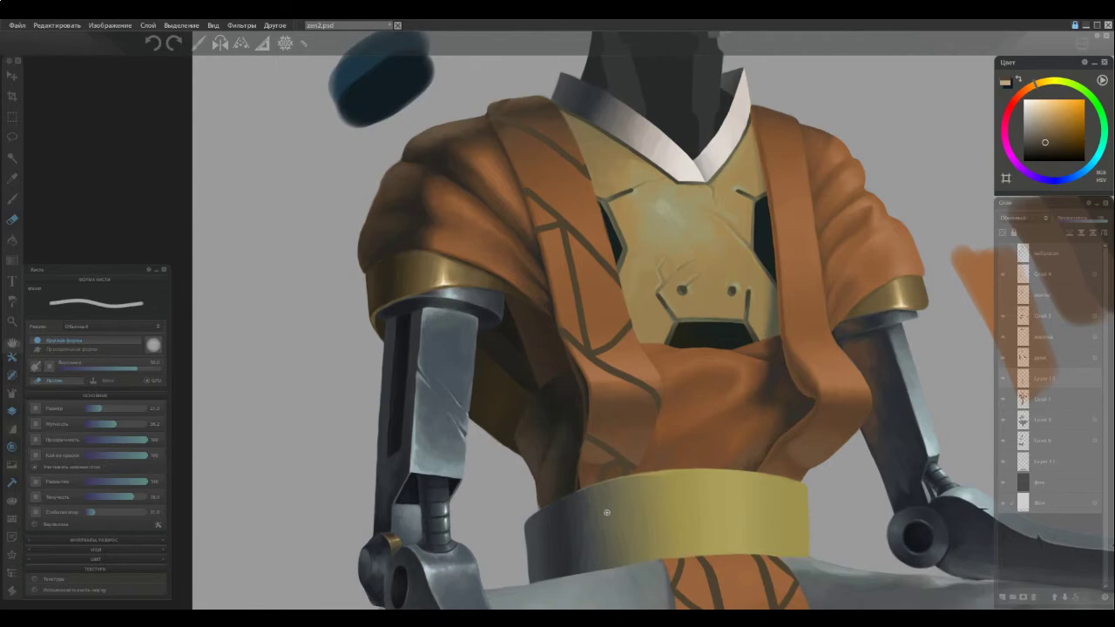
key("b")
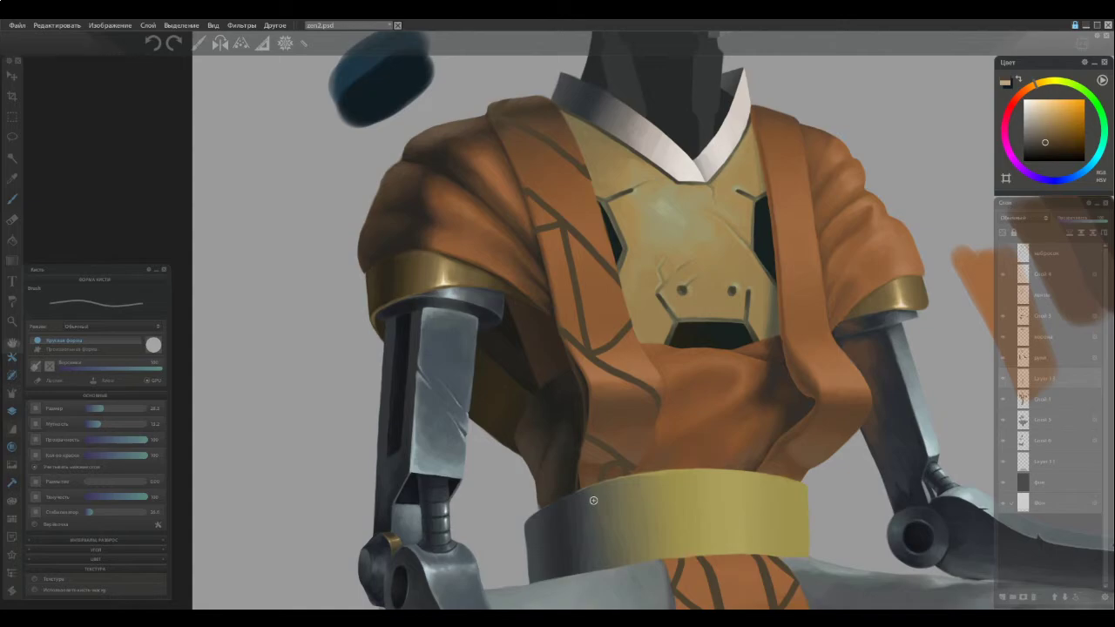
Paint branching angular dark lines across the inner folds of the left sleeve between the gold cuff and the strap, trimming their ends
scroll(549, 302, "down", 2)
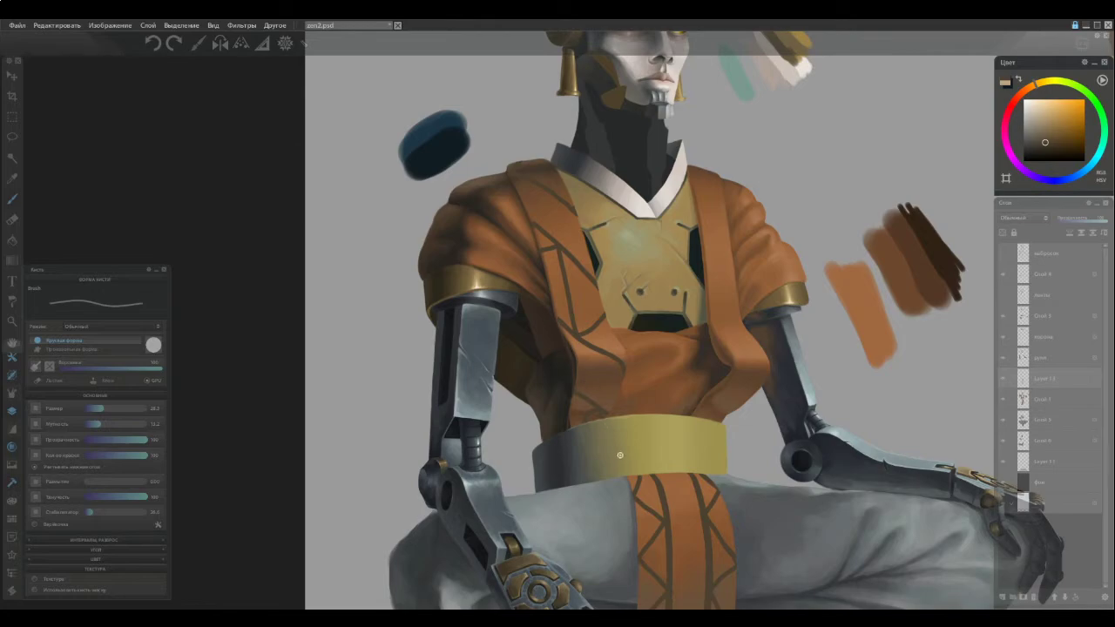
scroll(617, 450, "up", 2)
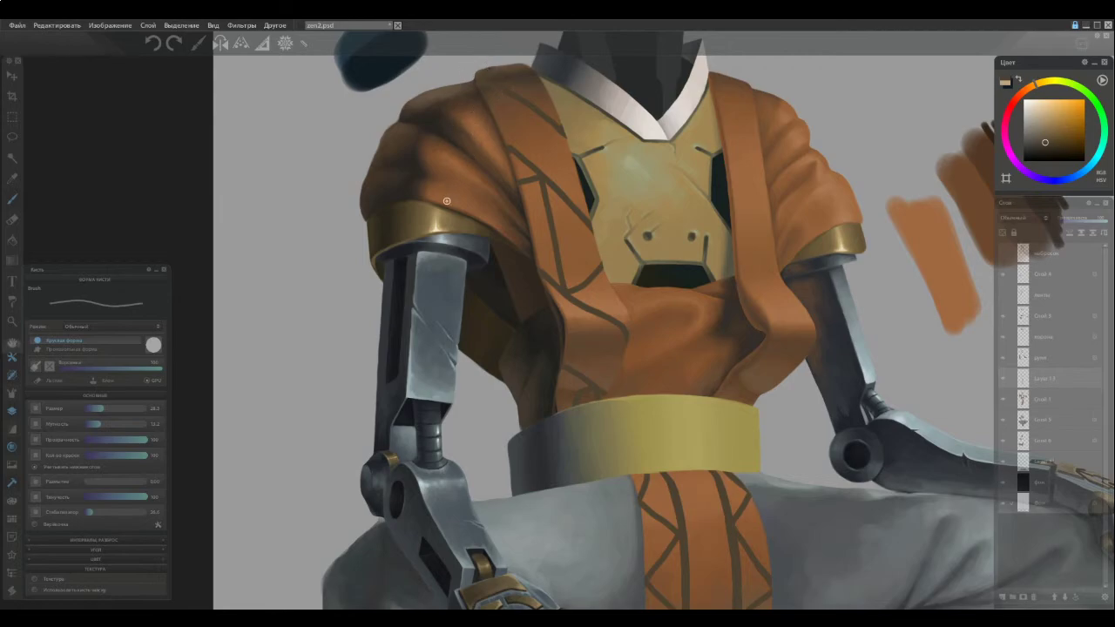
left_click_drag(447, 208, 459, 167)
left_click_drag(459, 173, 480, 197)
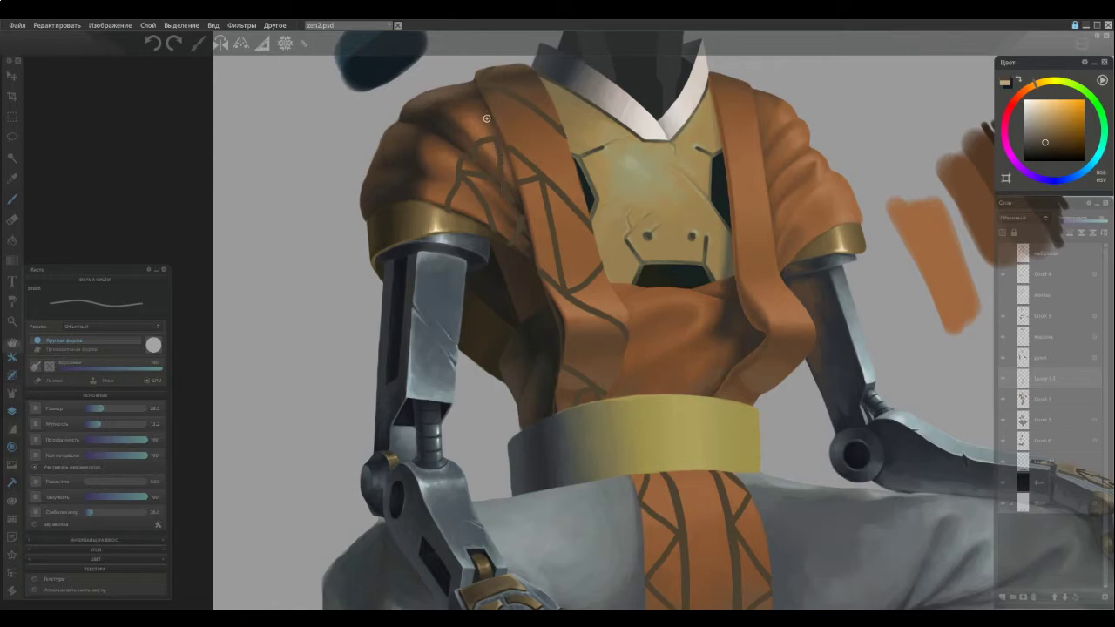
key("e")
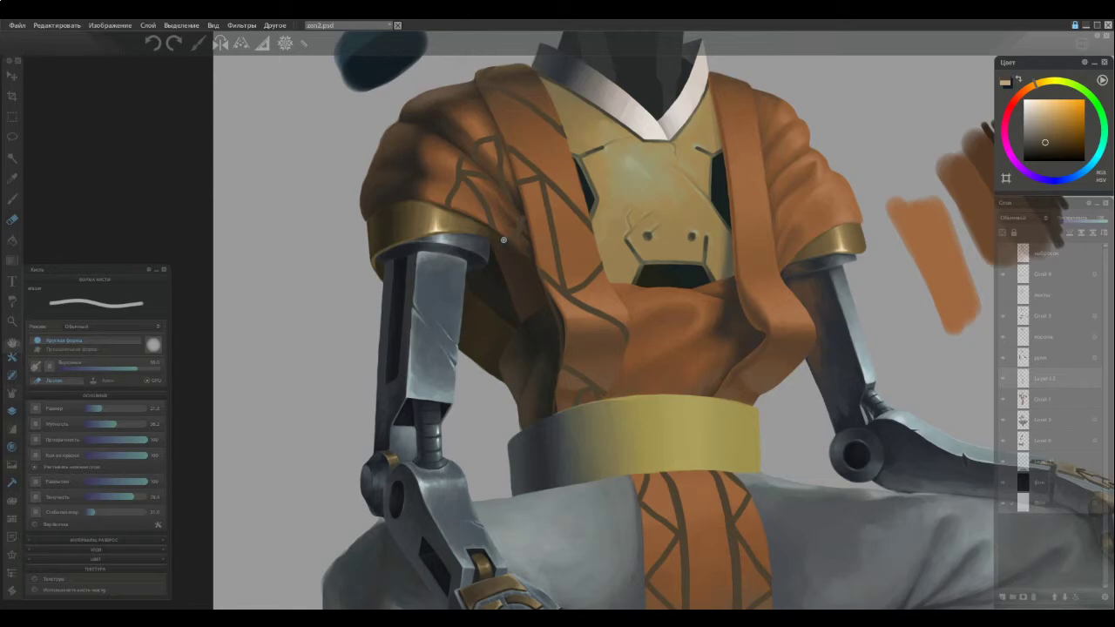
Paint curved, branching dark lines over the outer folds of the left sleeve down to the gold cuff and save the file
key("e")
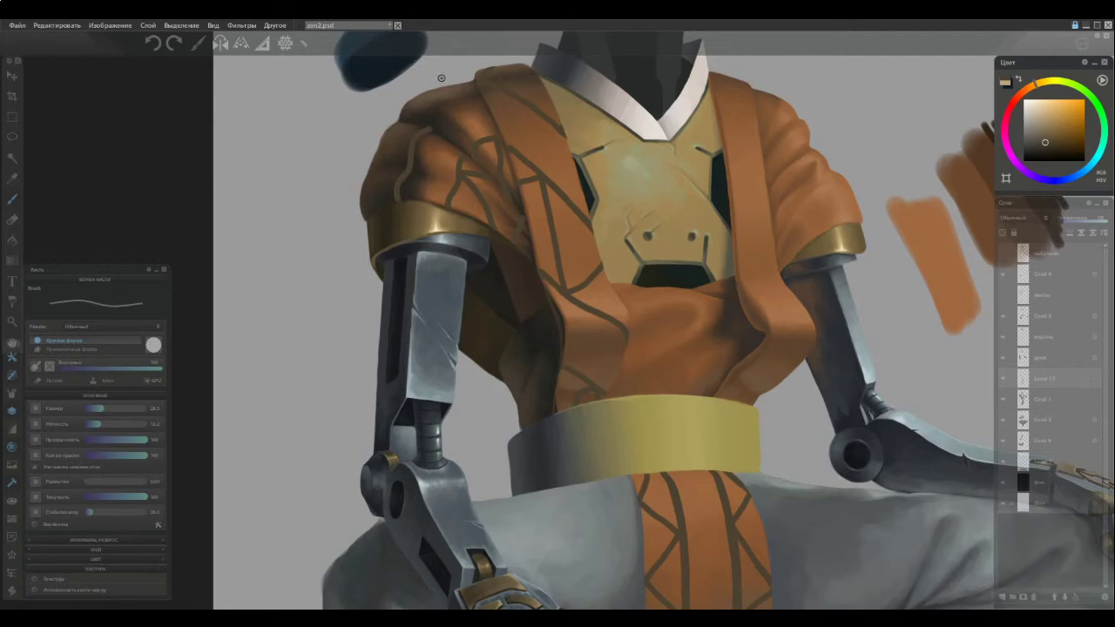
mouse_move(425, 128)
left_mouse_down()
mouse_move(399, 186)
mouse_move(424, 126)
mouse_move(377, 184)
mouse_move(395, 174)
left_mouse_up()
key("ctrl+s")
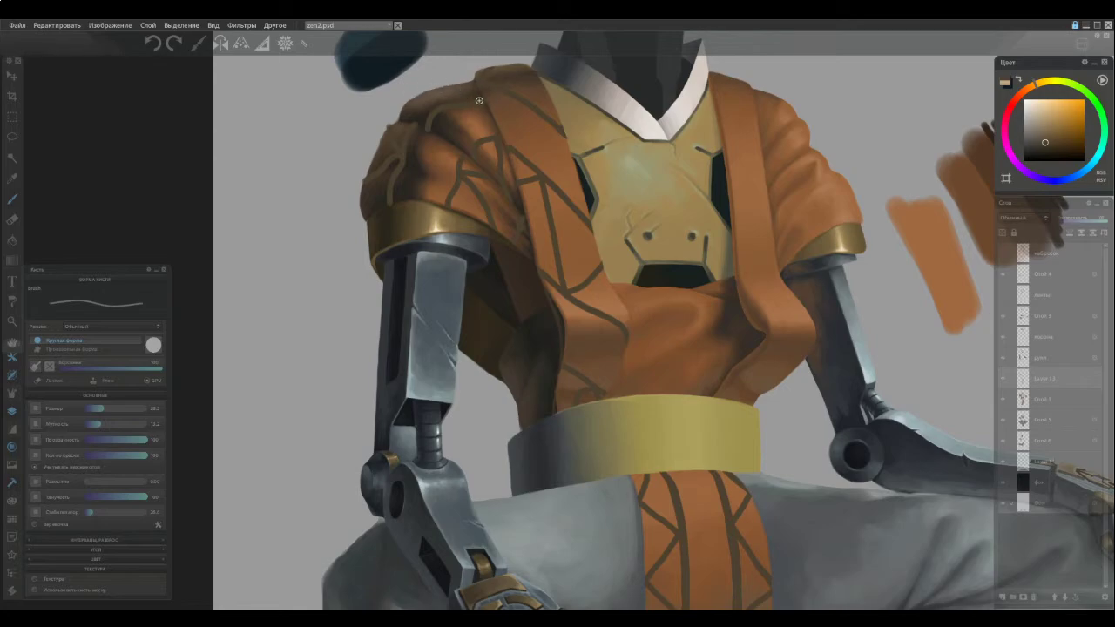
Paint a short dark stroke over the top of the left shoulder and erase the part outside the silhouette
left_click_drag(455, 84, 432, 81)
key("e")
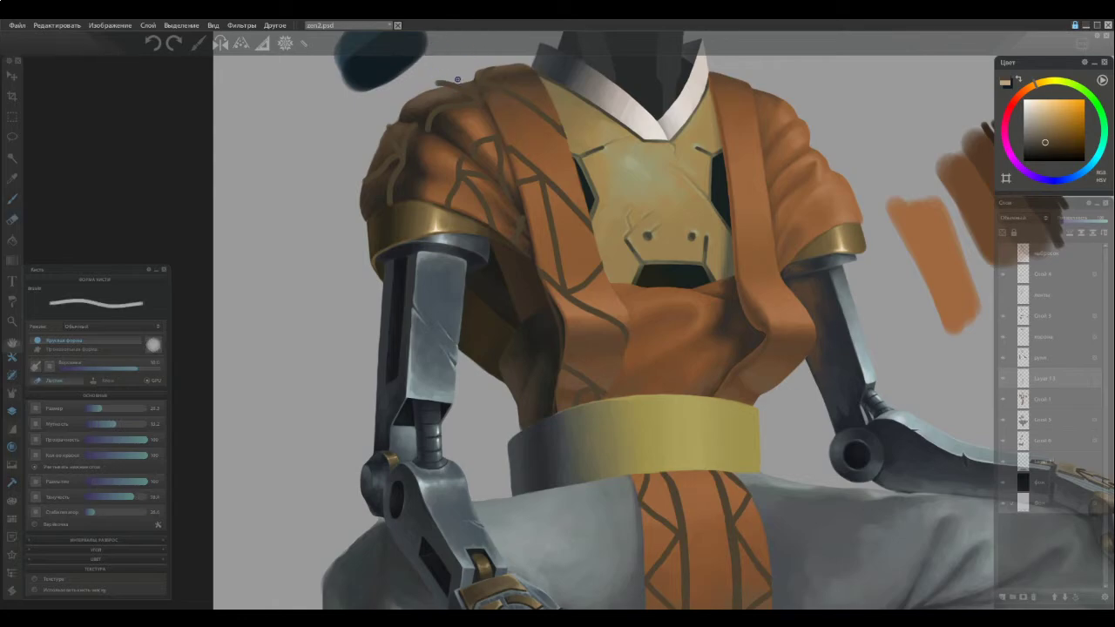
key("e")
key("b")
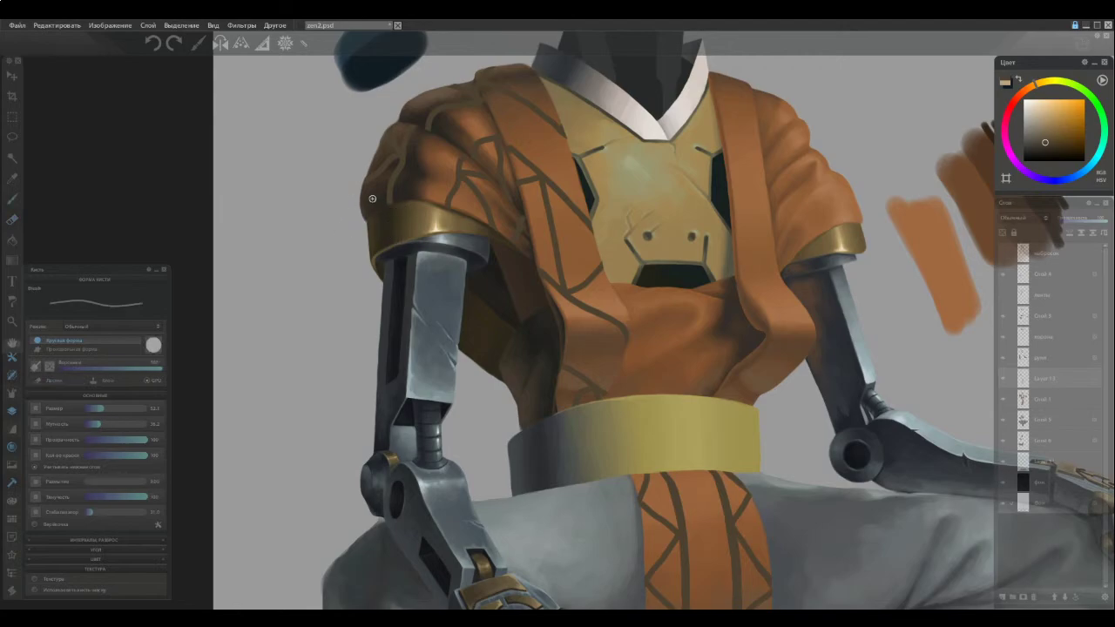
Paint wavy dark lines up the torso cloth from the belt toward the chest plate and the left strap, refining them with the eraser
scroll(390, 301, "down", 3)
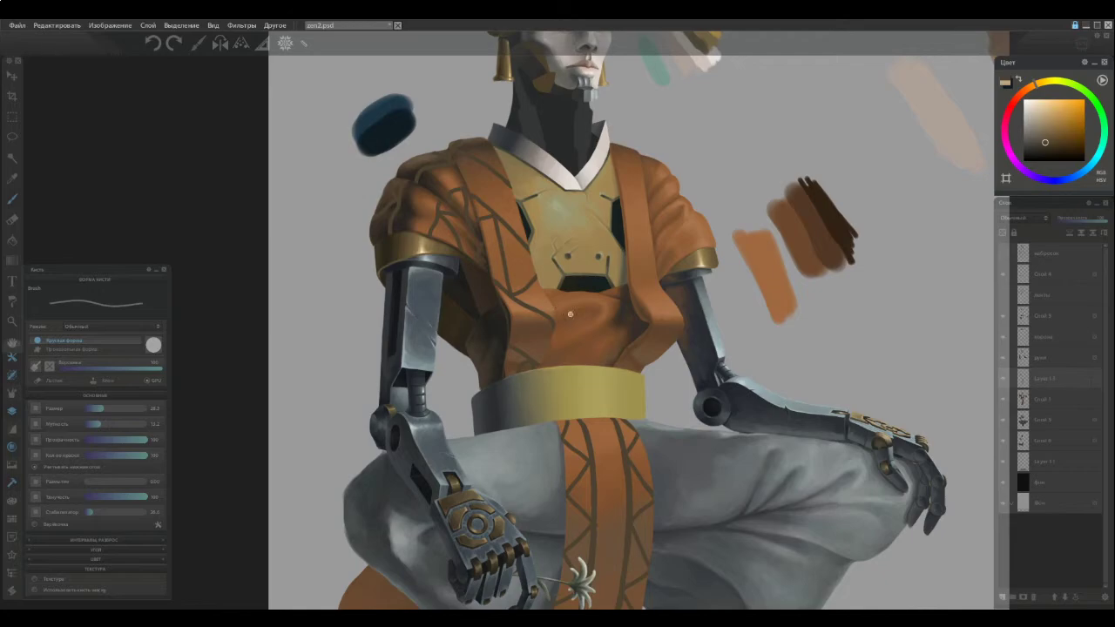
scroll(557, 314, "up", 3)
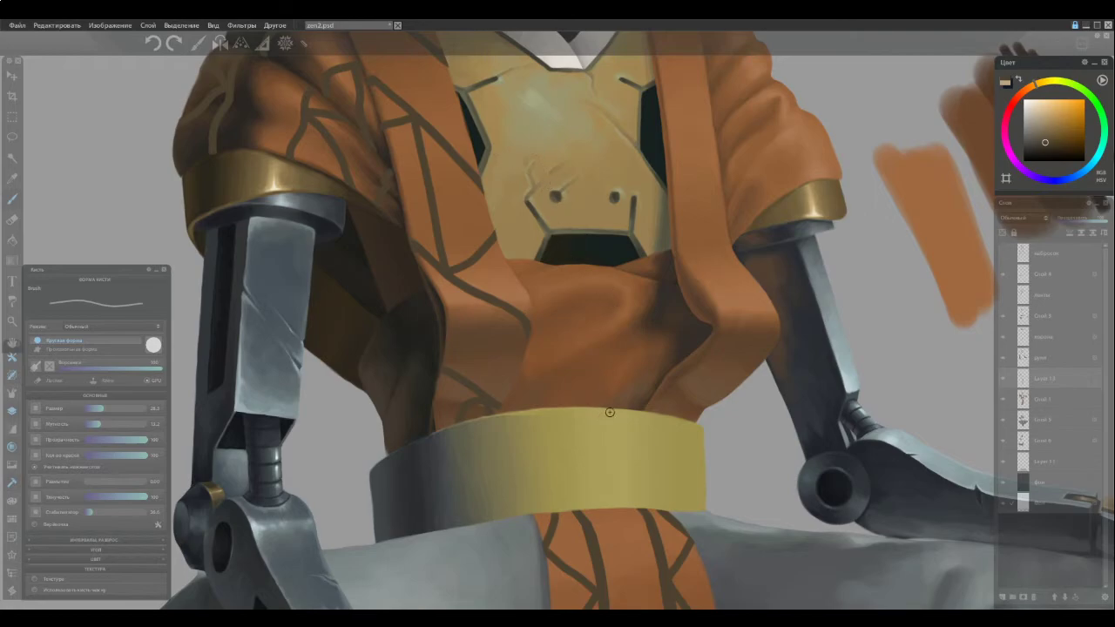
mouse_move(615, 413)
left_mouse_down()
mouse_move(580, 275)
mouse_move(554, 235)
left_mouse_up()
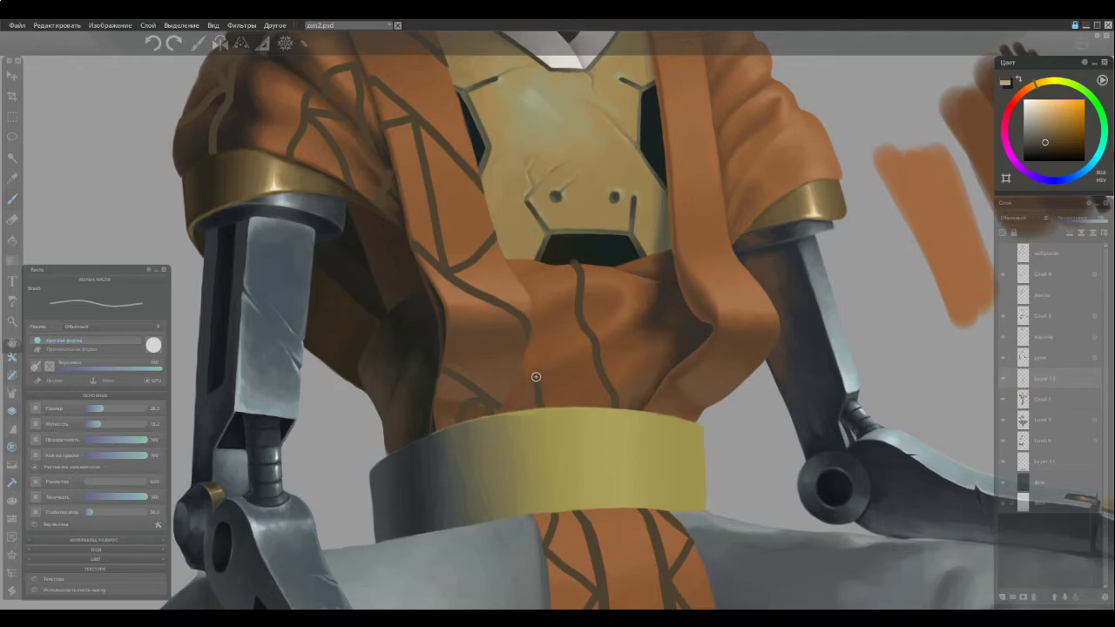
key("e")
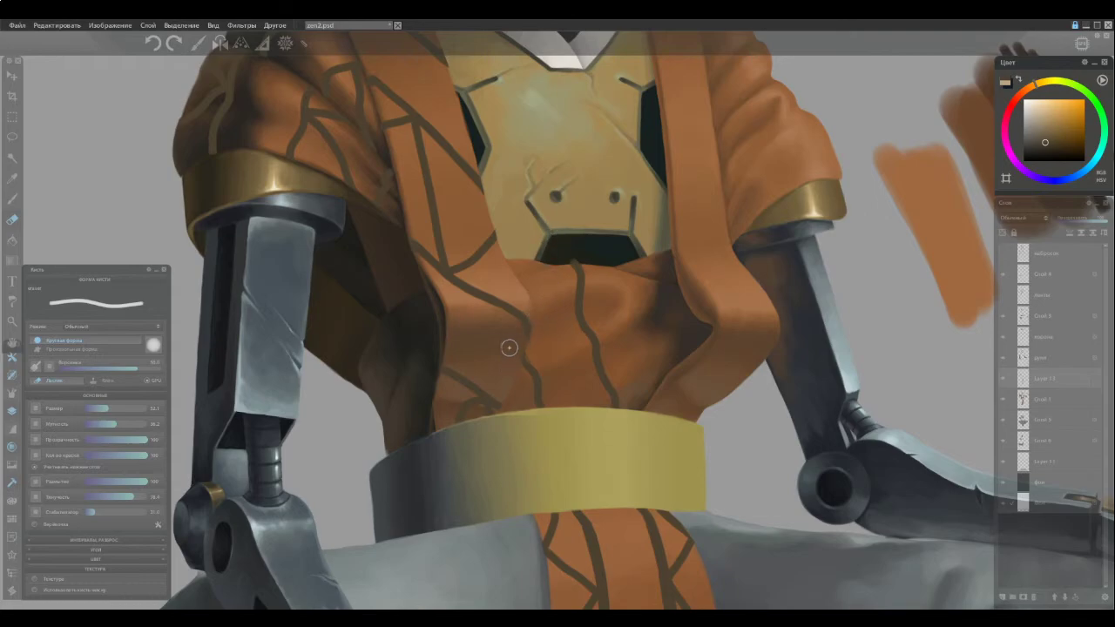
Link the torso cloth's wavy lines with a horizontal band above the belt and a diagonal line toward the chest plate
key("b")
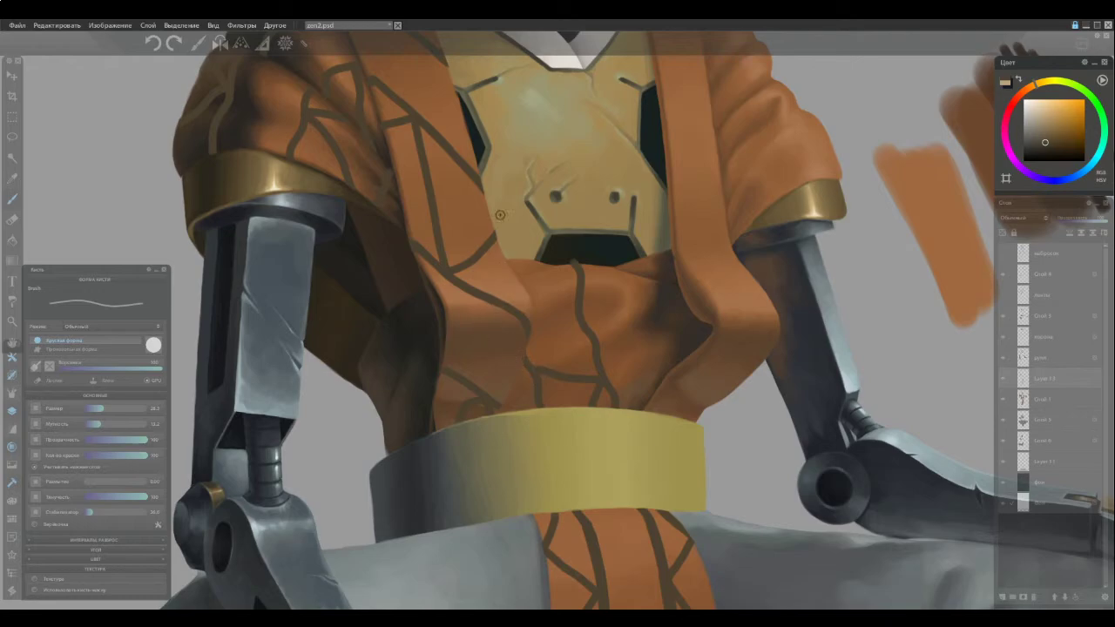
mouse_move(533, 367)
left_mouse_down()
mouse_move(571, 311)
mouse_move(581, 261)
left_mouse_up()
key("e")
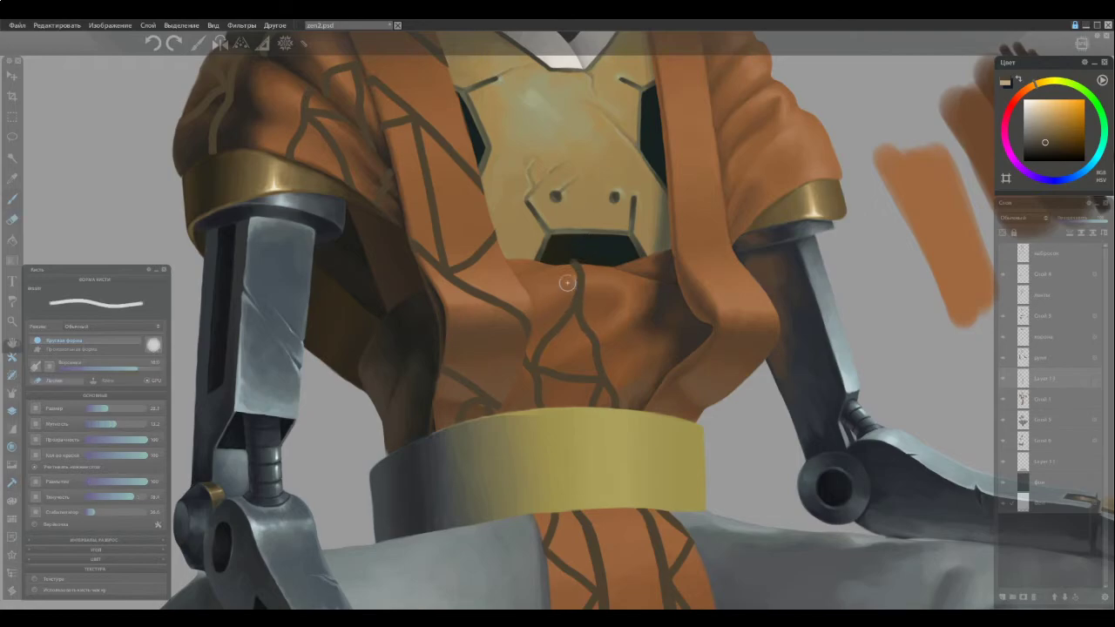
key("e")
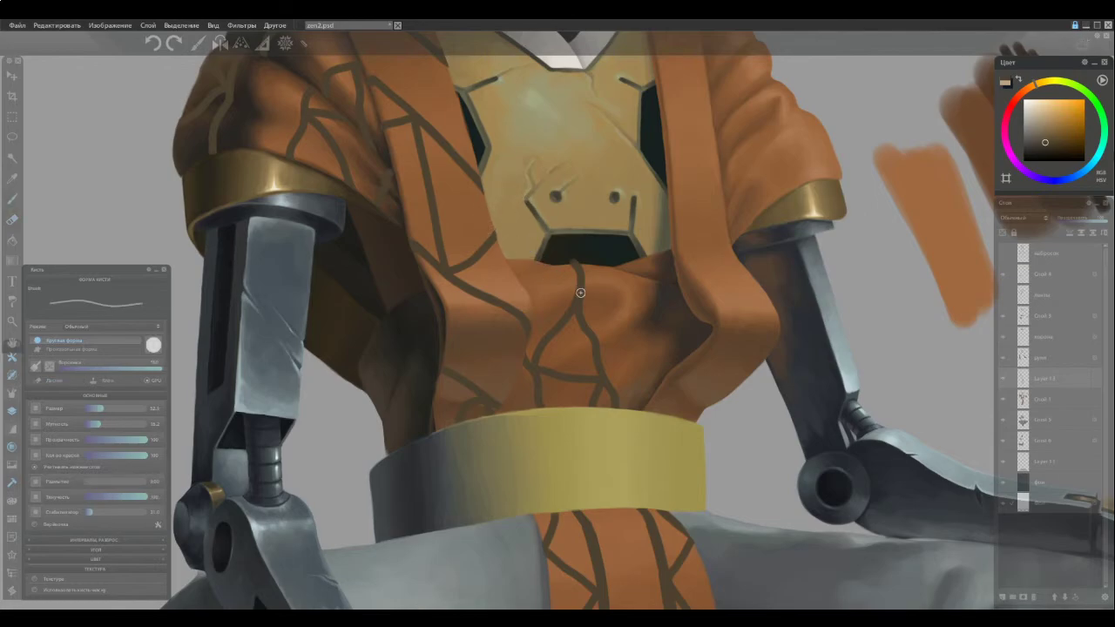
Paint a dark line across the upper torso cloth to the left strap, add a short branch to the cloth's upper edge, and trim the overshoot
left_click_drag(580, 288, 519, 280)
key("ctrl+z")
mouse_move(580, 287)
left_mouse_down()
mouse_move(499, 278)
mouse_move(516, 292)
left_mouse_up()
key("e")
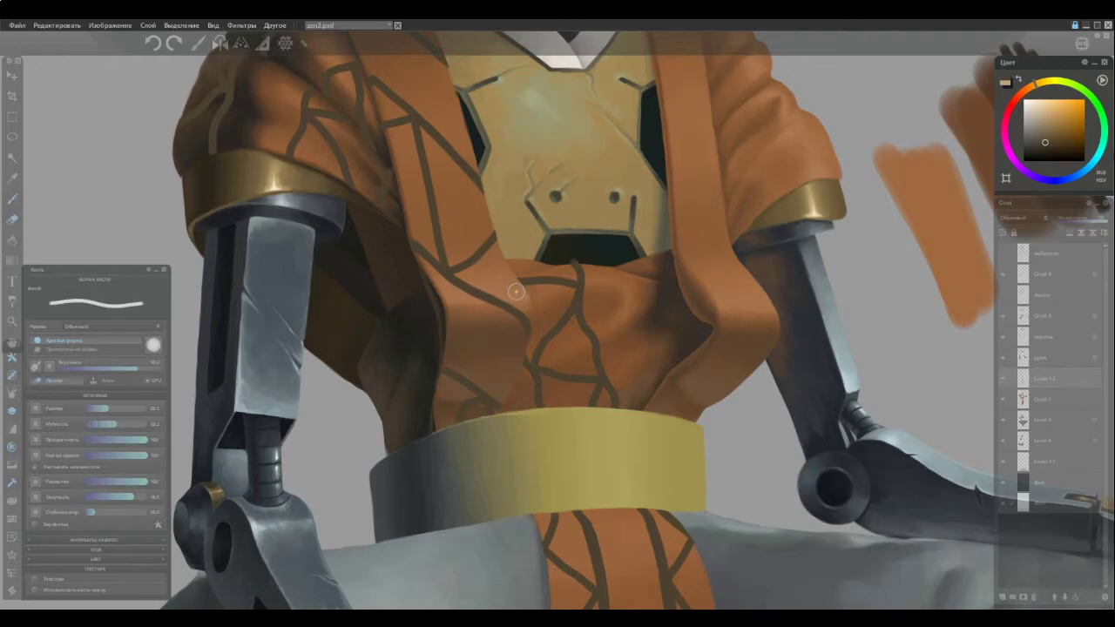
key("b")
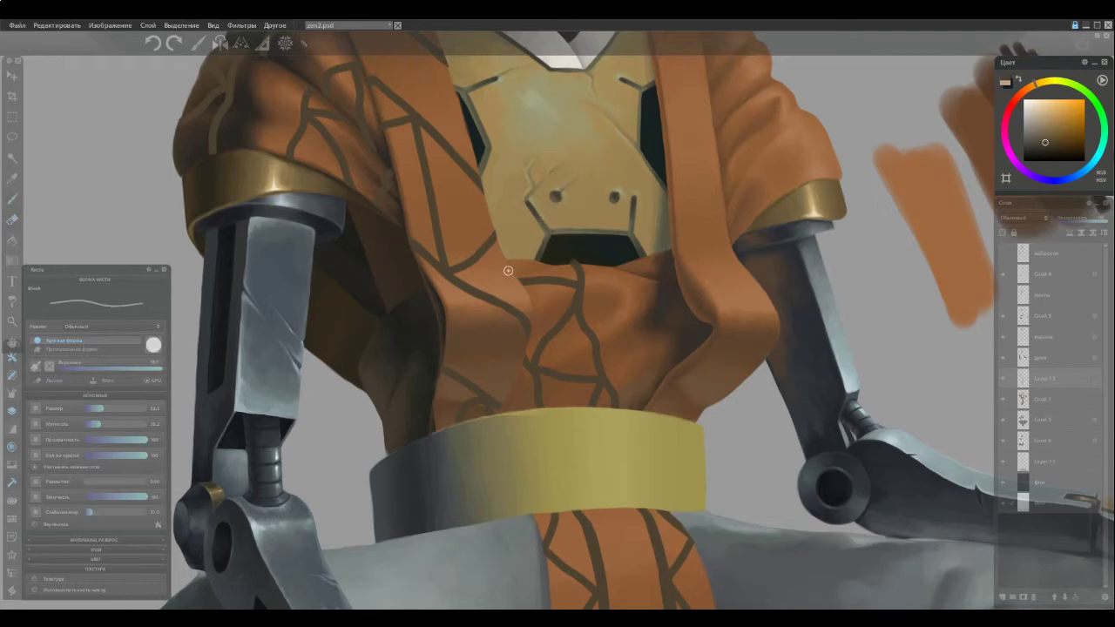
key("slash")
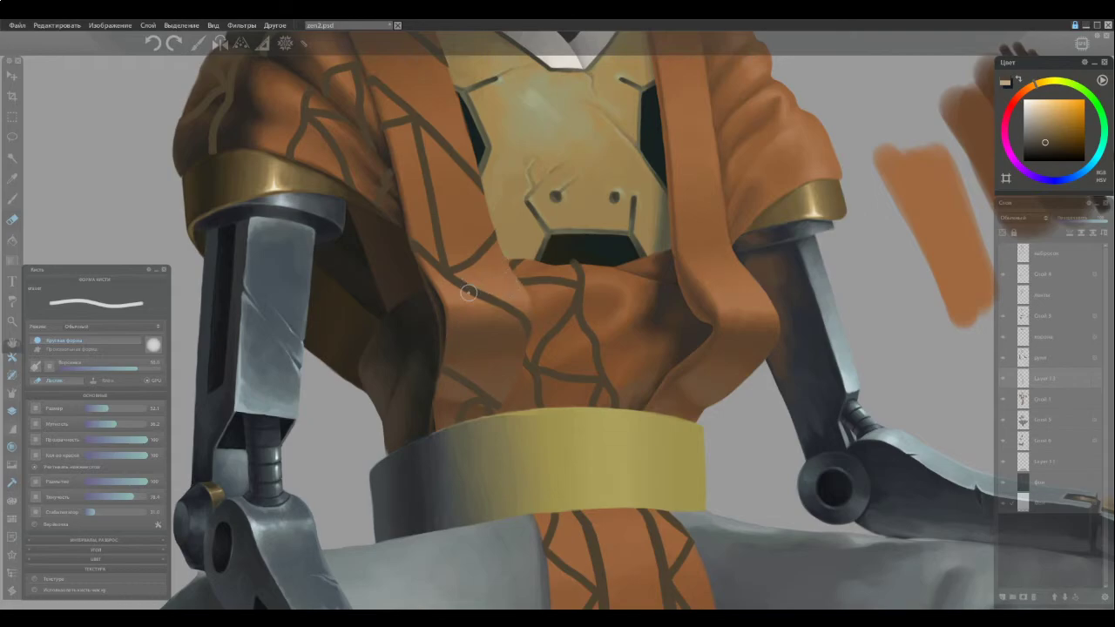
key("slash")
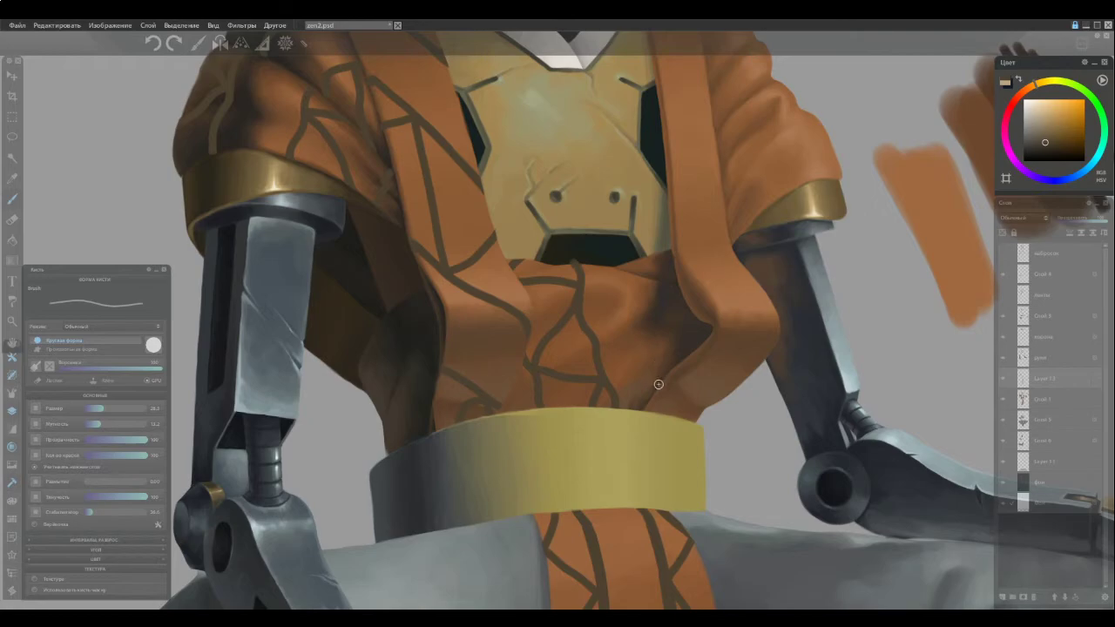
Paint a wavy dark line up the right side of the torso cloth to the chest plate opening and tidy its upper end
mouse_move(656, 385)
left_mouse_down()
mouse_move(606, 258)
mouse_move(631, 304)
left_mouse_up()
left_click_drag(634, 309, 625, 266)
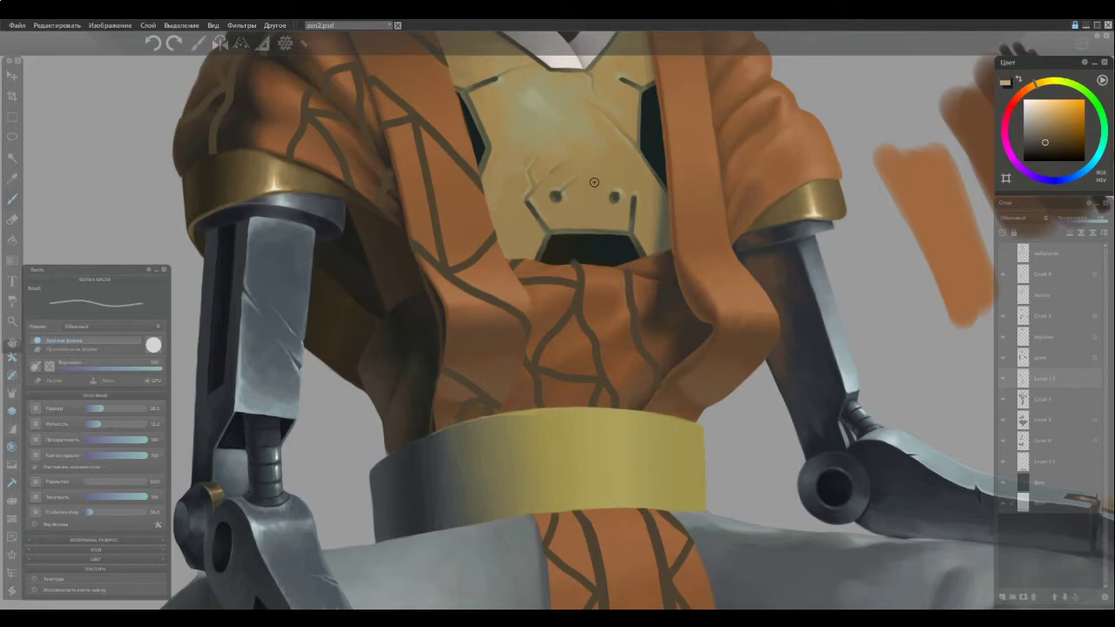
key("e")
scroll(550, 331, "down", 2)
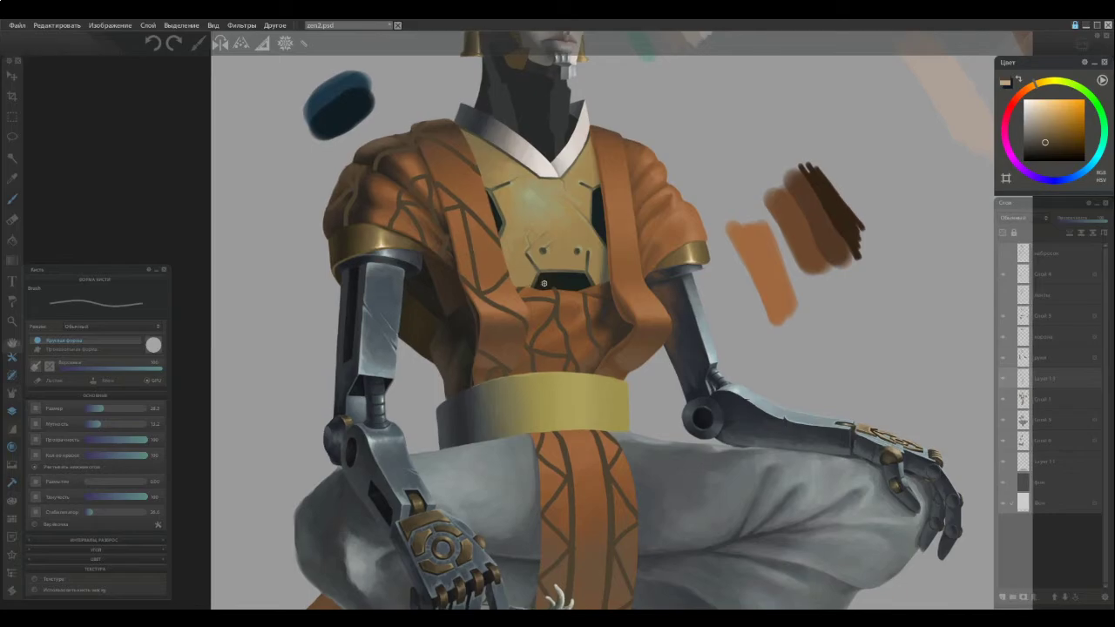
scroll(528, 283, "up", 2)
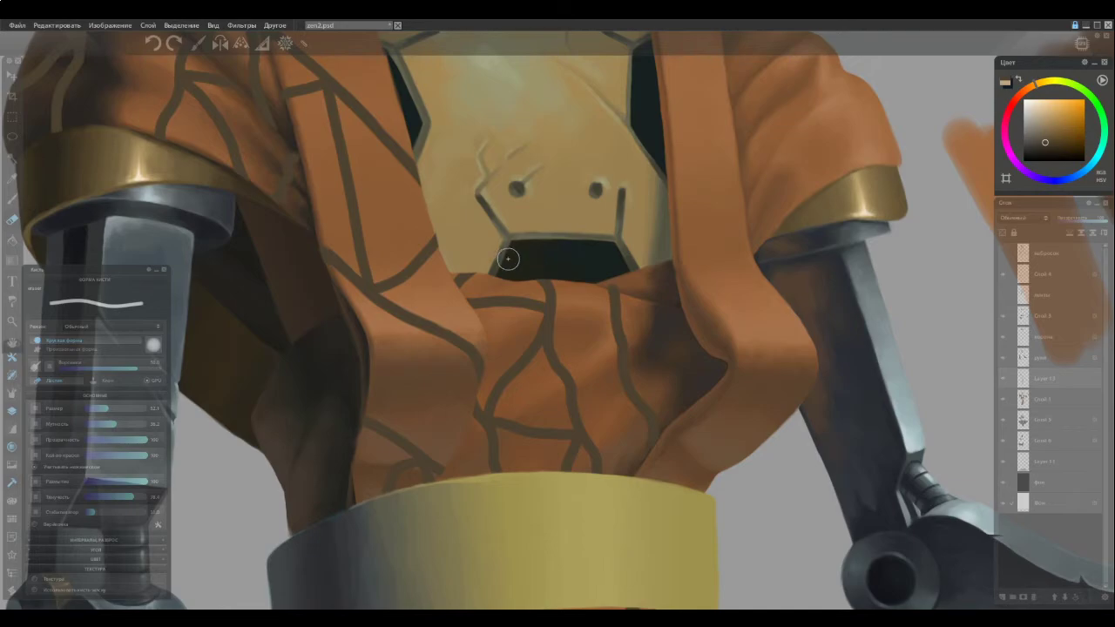
Paint a wavy dark line across the right sleeve from the gold cuff up to the vest strap and tidy it
scroll(480, 202, "down", 3)
mouse_move(436, 418)
left_mouse_down()
mouse_move(435, 373)
mouse_move(473, 303)
mouse_move(473, 258)
mouse_move(479, 296)
mouse_move(543, 354)
mouse_move(490, 326)
mouse_move(485, 291)
mouse_move(485, 301)
mouse_move(497, 291)
mouse_move(490, 308)
mouse_move(430, 387)
mouse_move(426, 449)
left_mouse_up()
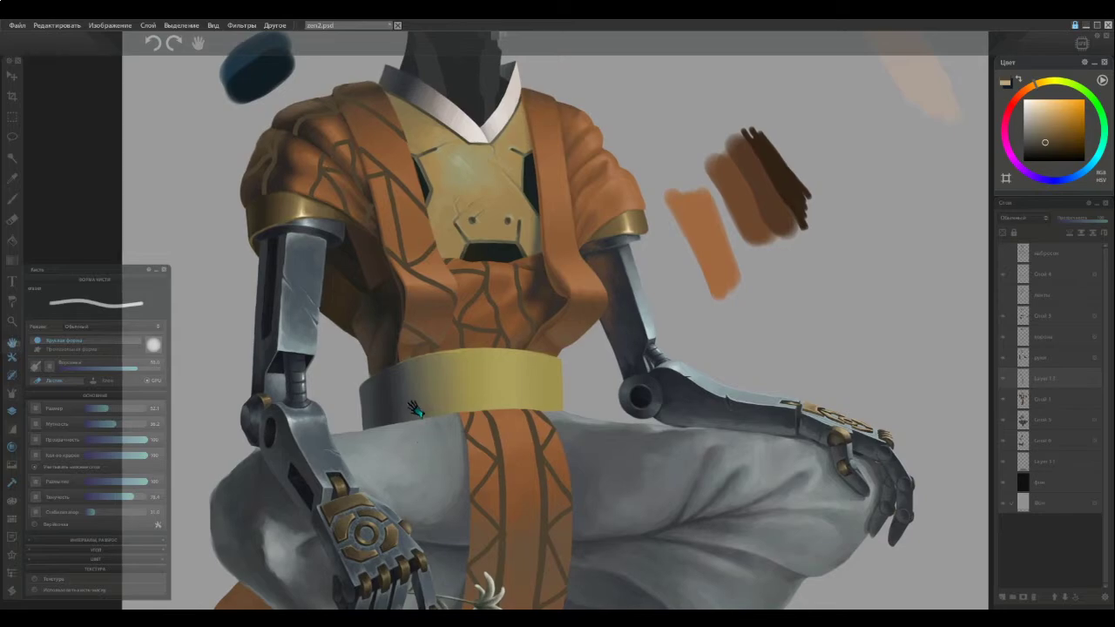
scroll(415, 413, "down", 2)
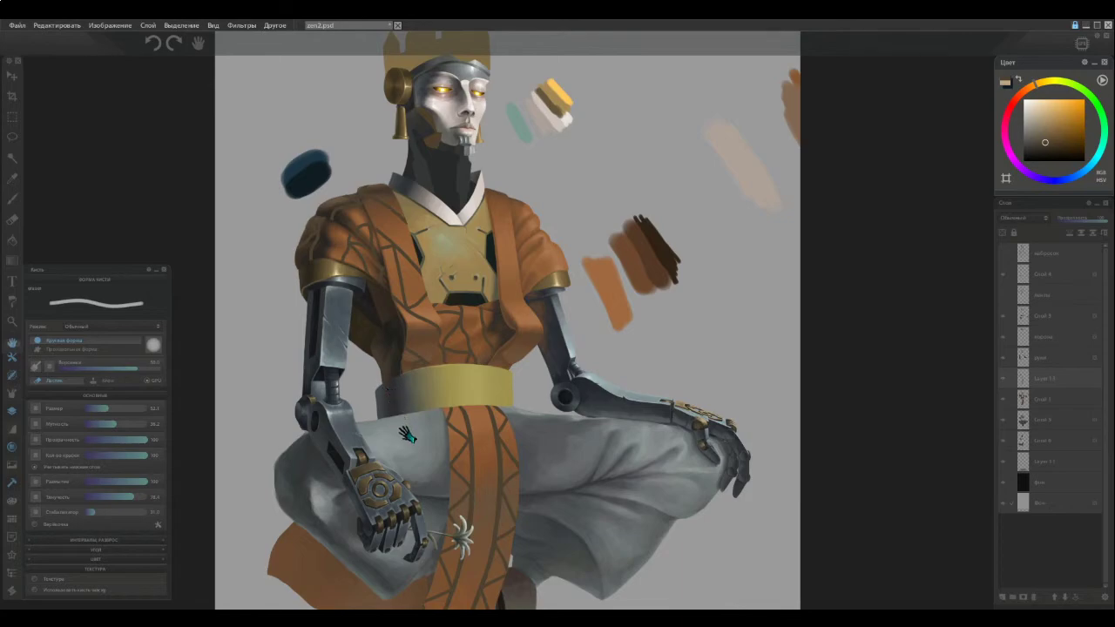
left_click_drag(411, 461, 432, 405)
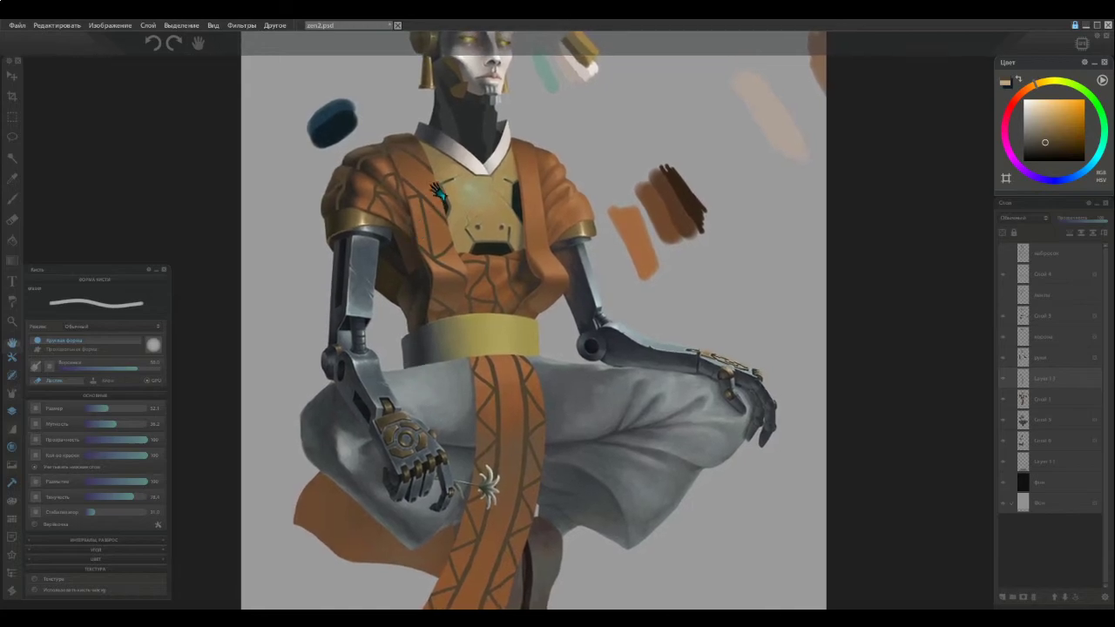
key("b")
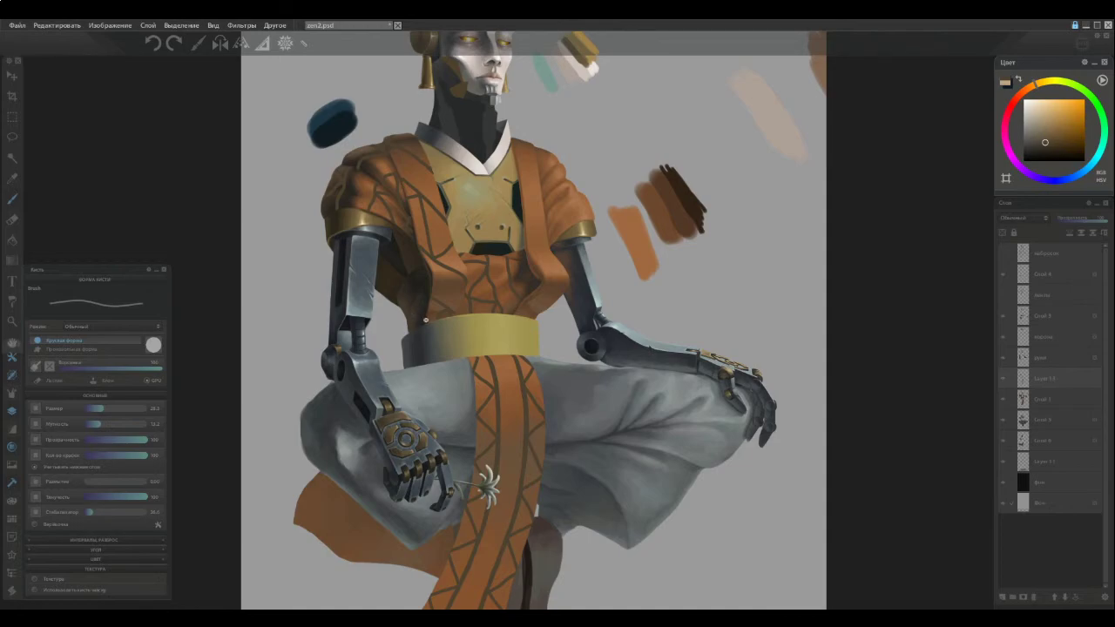
scroll(574, 196, "up", 6)
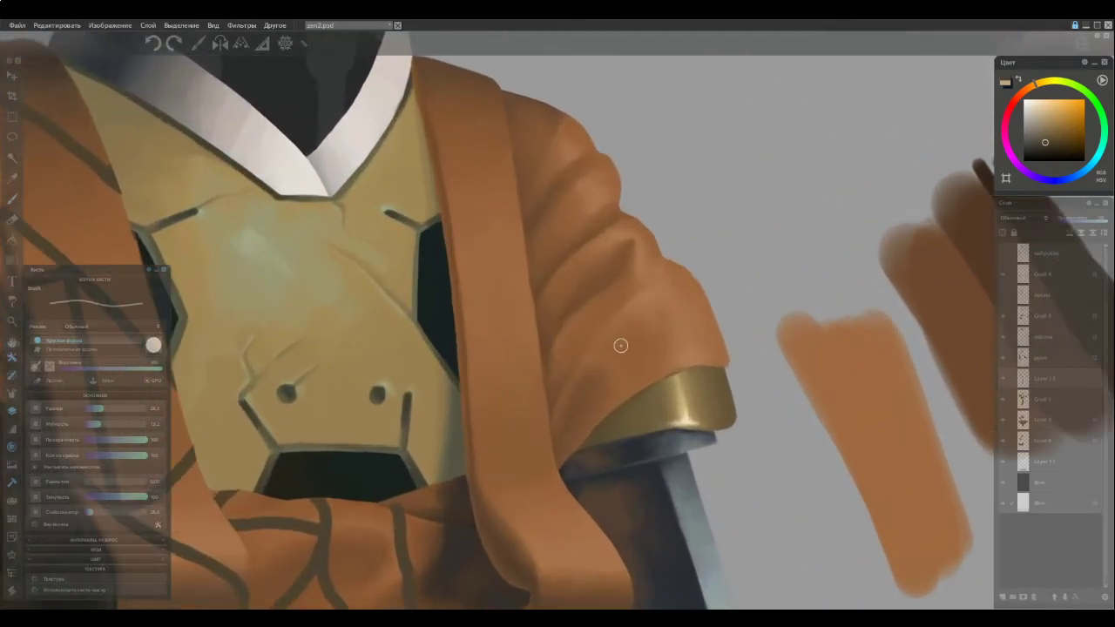
mouse_move(670, 377)
left_mouse_down()
mouse_move(567, 323)
mouse_move(539, 295)
left_mouse_up()
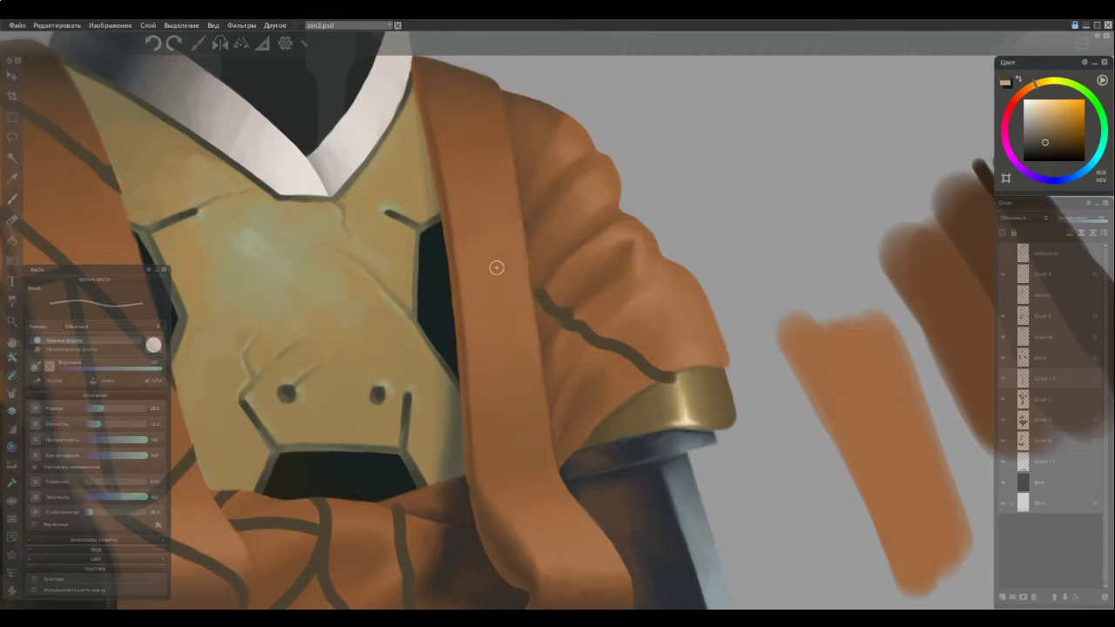
key("e")
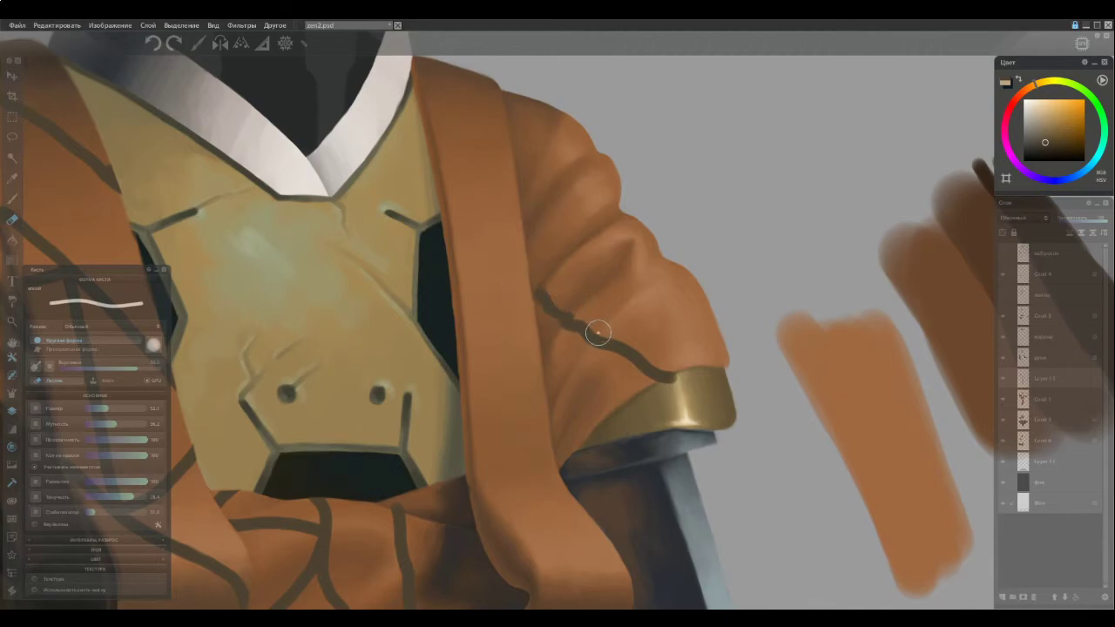
key("[")
key("b")
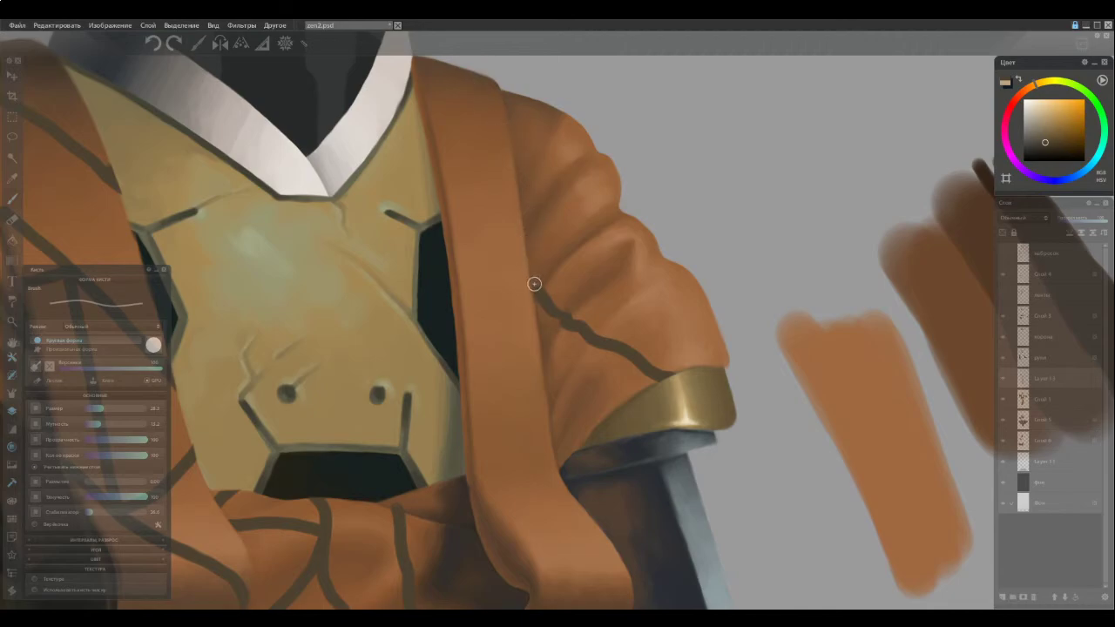
left_click_drag(540, 284, 523, 267)
key("e")
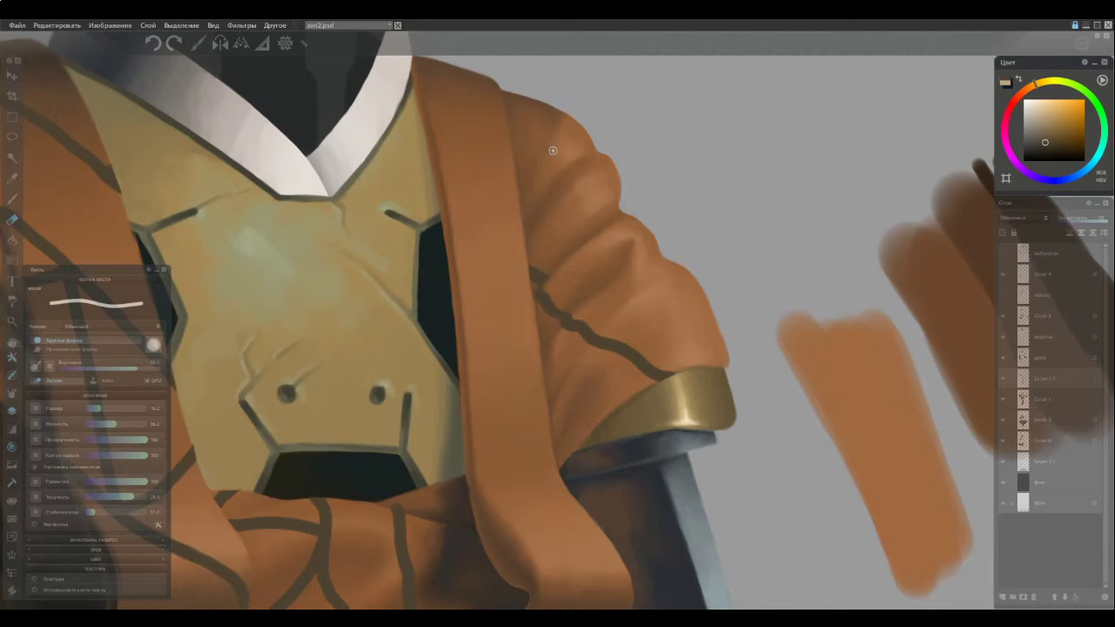
Paint a second wavy dark line across the upper right sleeve, from its outer edge to the strap, and clean up the strap end
key("b")
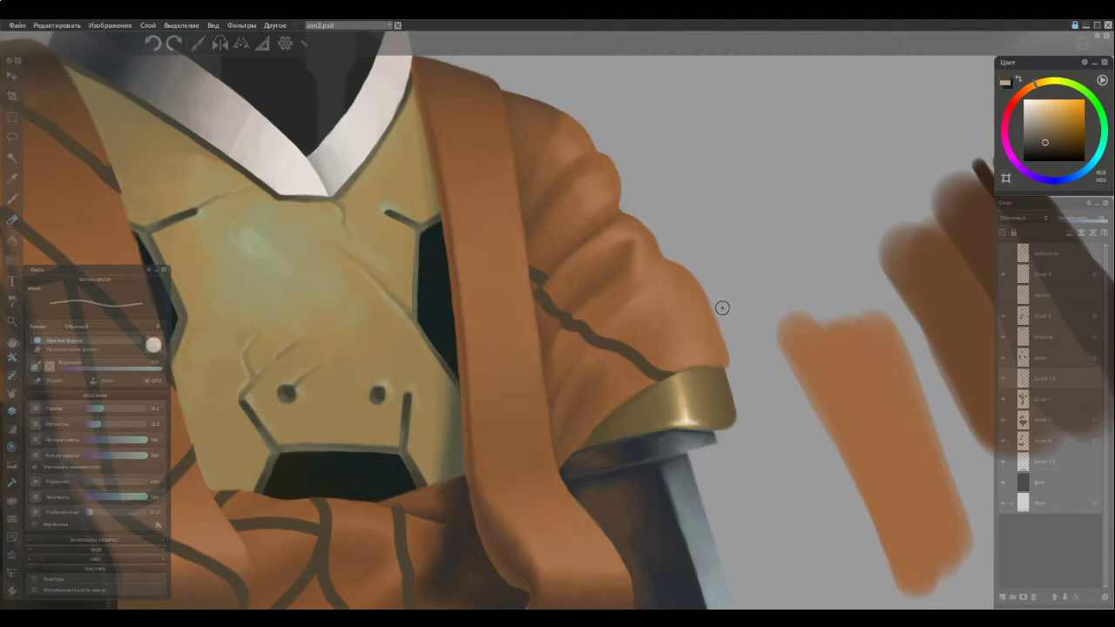
mouse_move(721, 307)
left_mouse_down()
mouse_move(629, 258)
mouse_move(624, 237)
mouse_move(603, 223)
left_mouse_up()
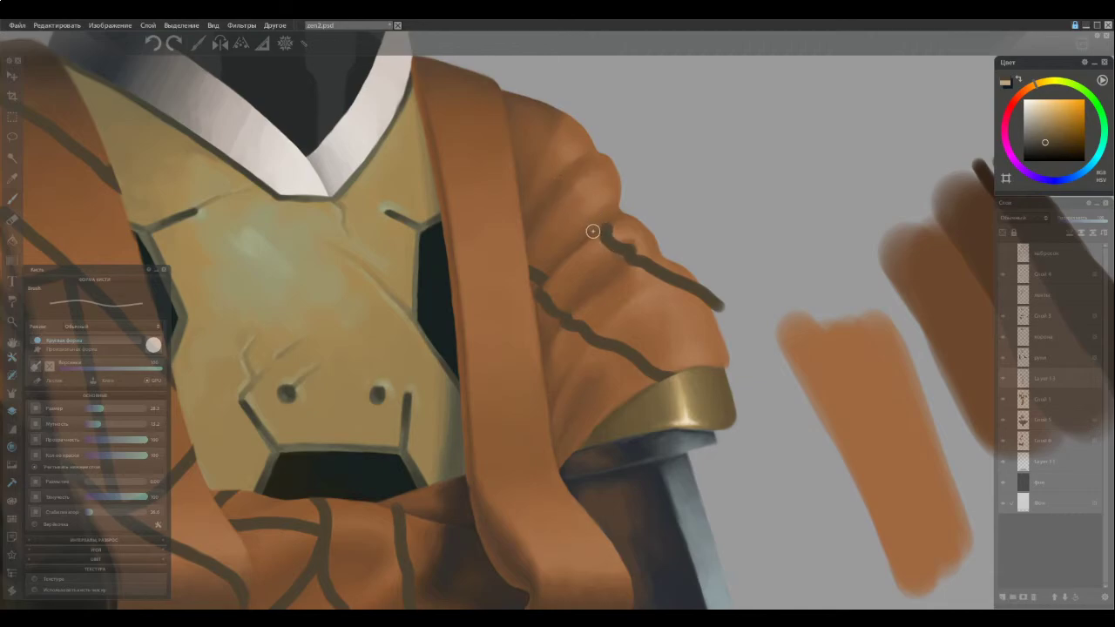
left_click_drag(601, 229, 558, 213)
key("ctrl+z")
mouse_move(598, 225)
left_mouse_down()
mouse_move(498, 139)
mouse_move(505, 148)
left_mouse_up()
key("e")
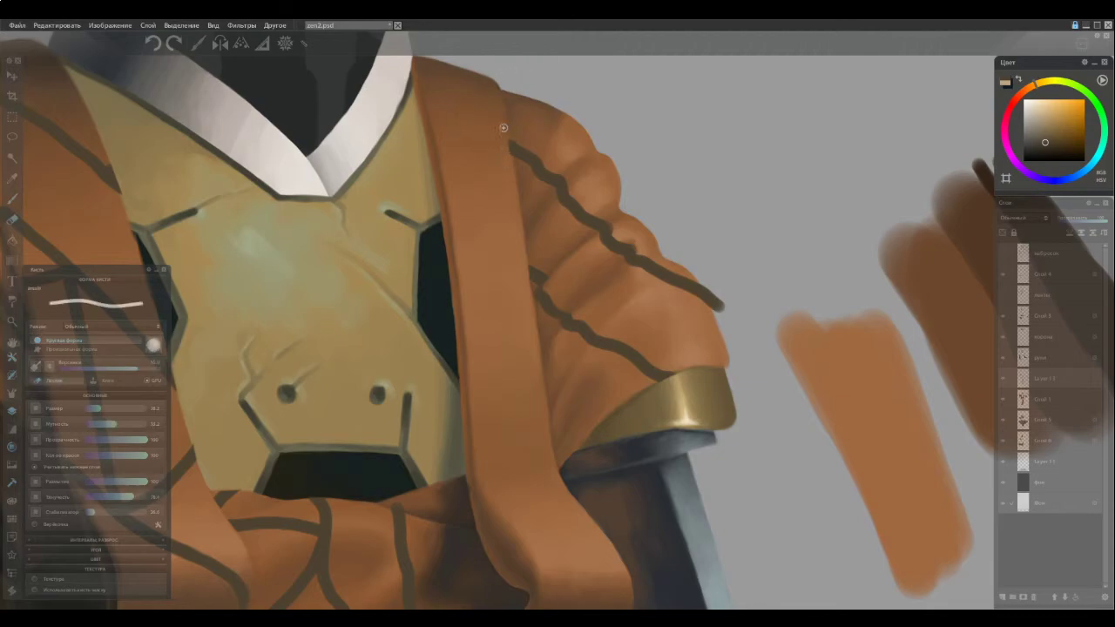
key("e")
key("bracketleft")
key("bracketleft")
key("e")
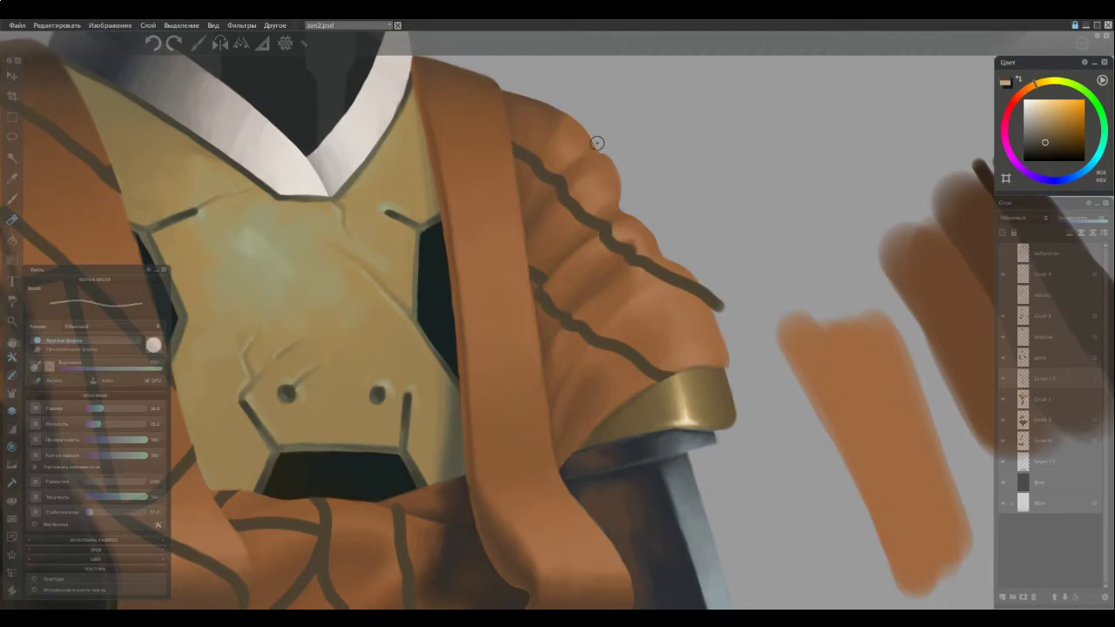
Erase the upper sleeve line's overshoot beyond the right sleeve's outer edge
key("e")
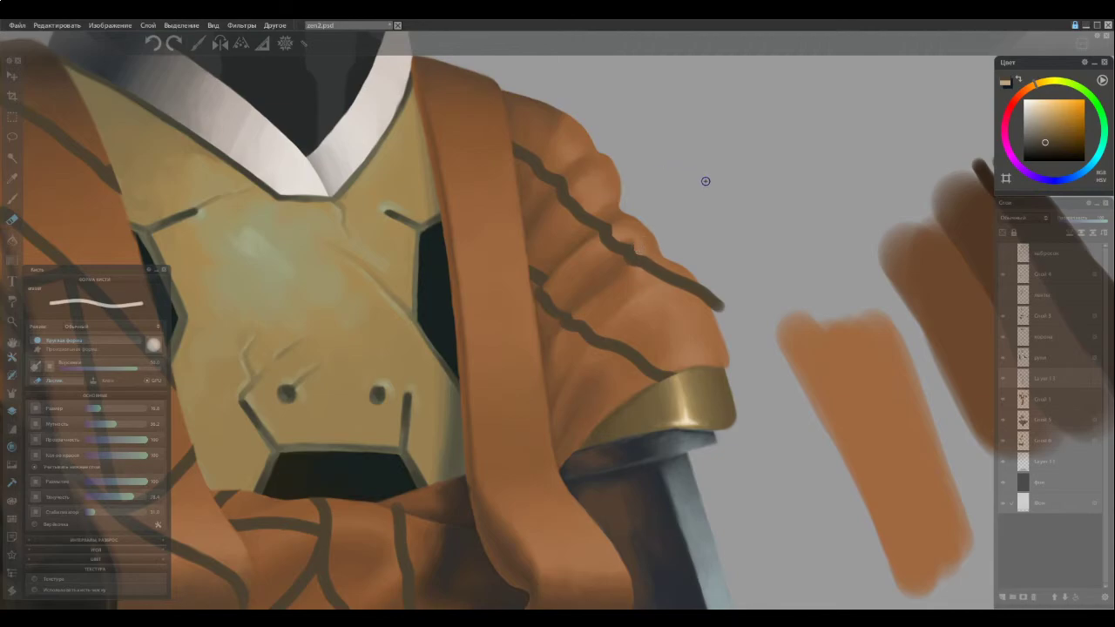
left_click_drag(731, 319, 690, 260)
key("ctrl+z")
left_click_drag(726, 323, 705, 280)
Paint a short dark line across the lower inner corner of the right sleeve, from the strap to the gold cuff, and refine its ends
key("b")
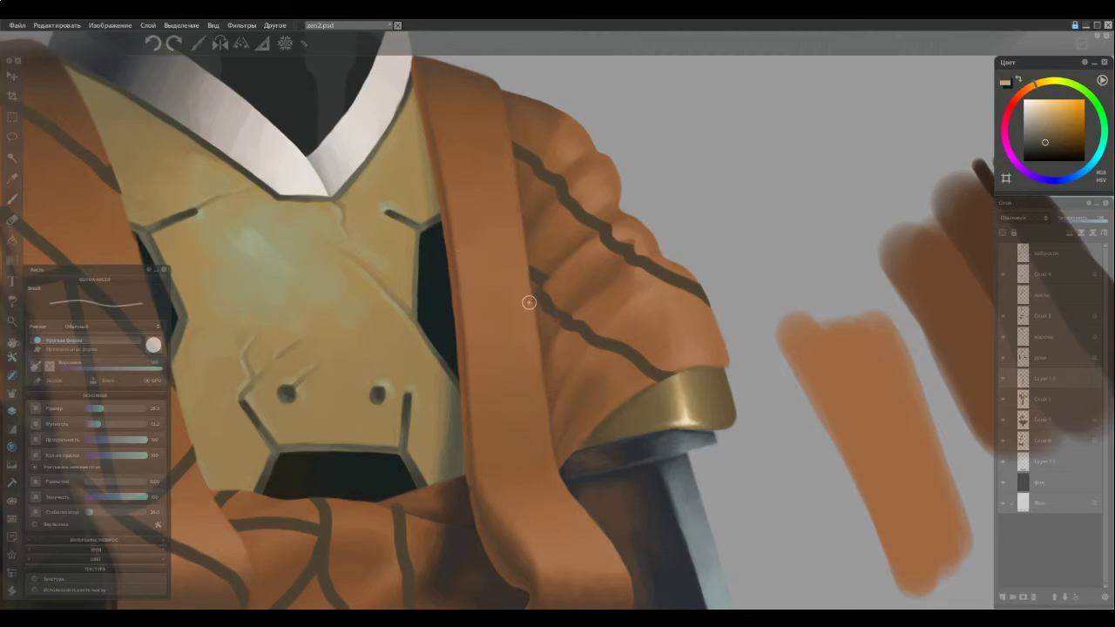
scroll(568, 348, "down", 2)
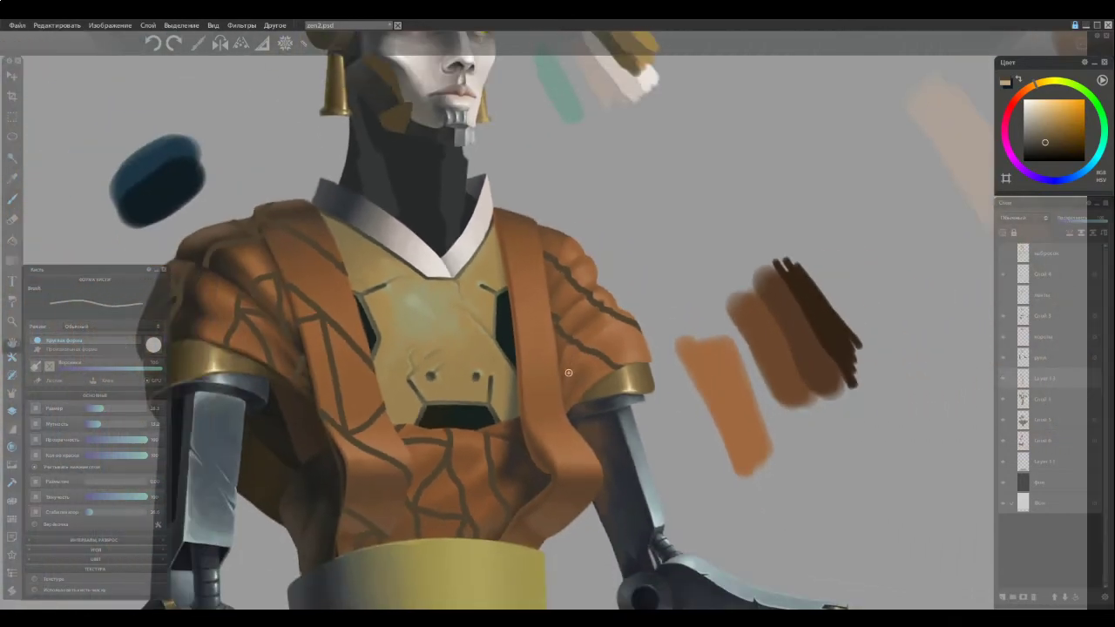
scroll(575, 393, "up", 3)
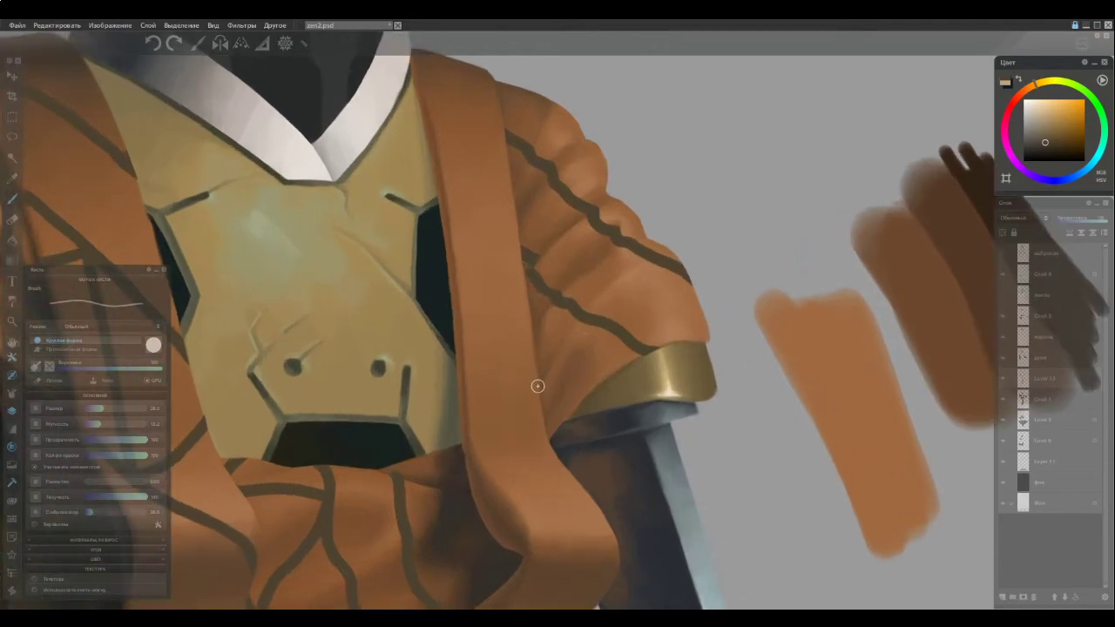
left_click_drag(538, 379, 580, 414)
key("e")
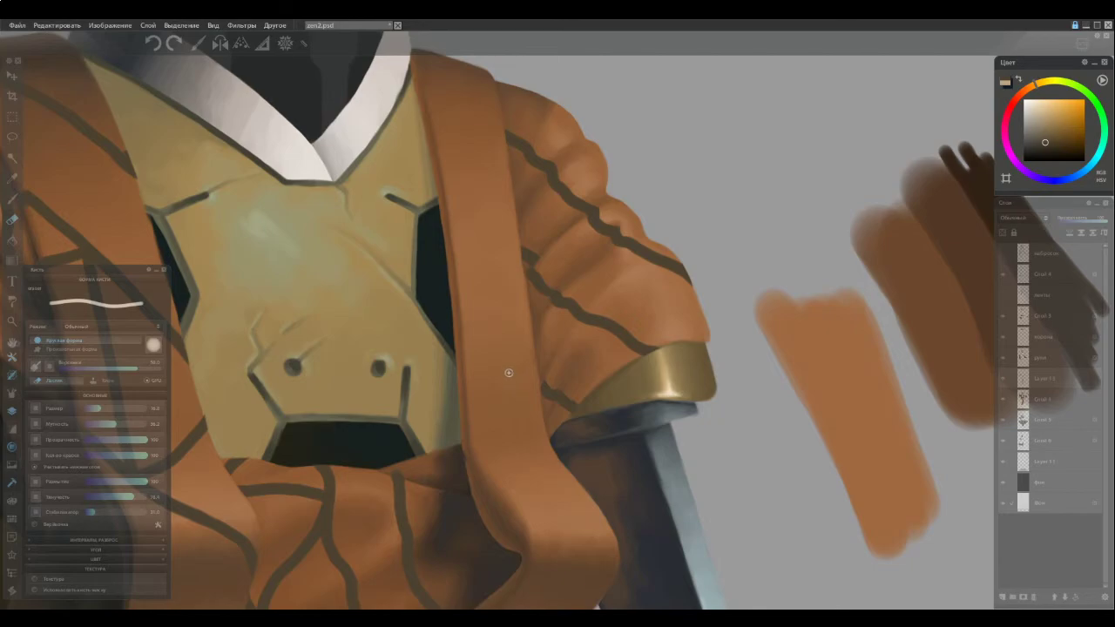
key("b")
left_click_drag(544, 375, 532, 364)
key("/")
key("b")
Link the right sleeve's two wavy lines with a slanted dark branch rising from just above the cuff
scroll(457, 338, "down", 5)
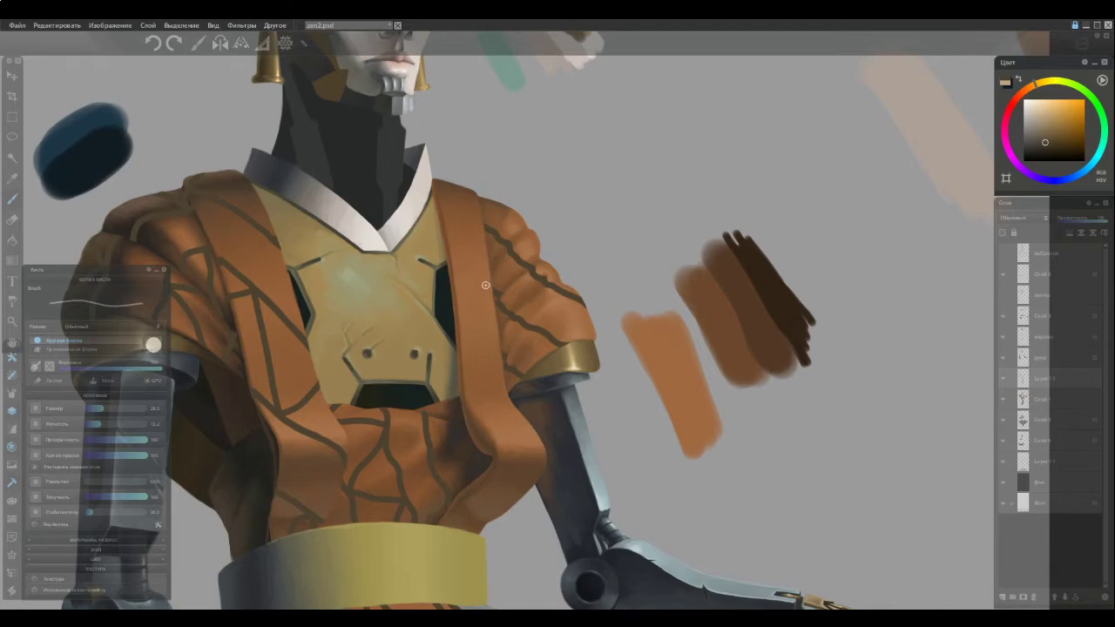
scroll(485, 284, "up", 3)
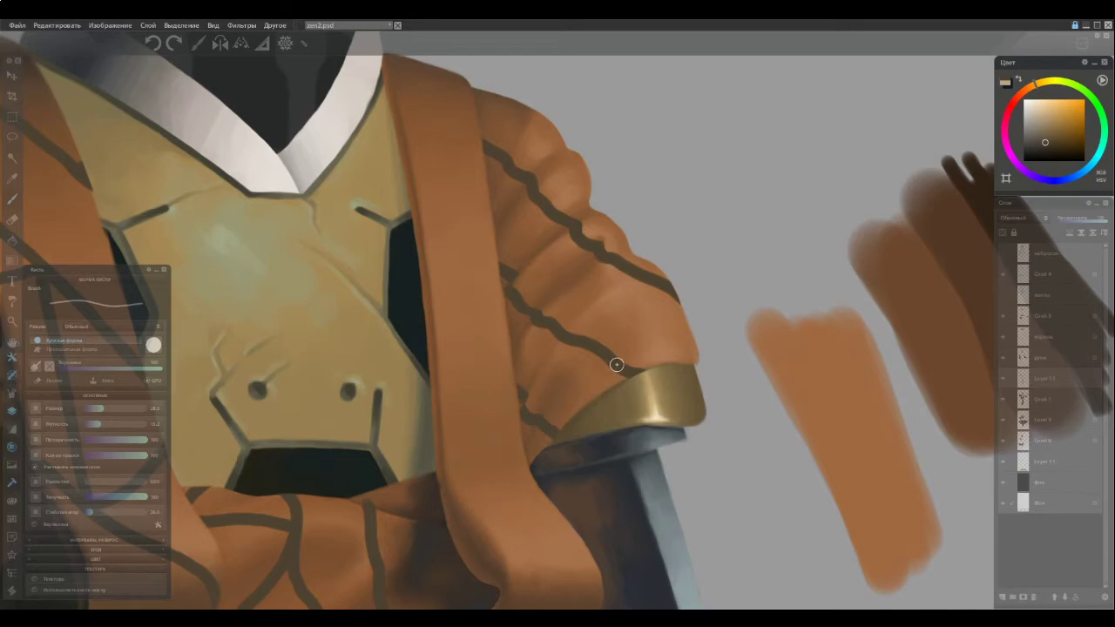
left_click_drag(618, 365, 624, 265)
key("ctrl+z")
left_click_drag(621, 356, 624, 261)
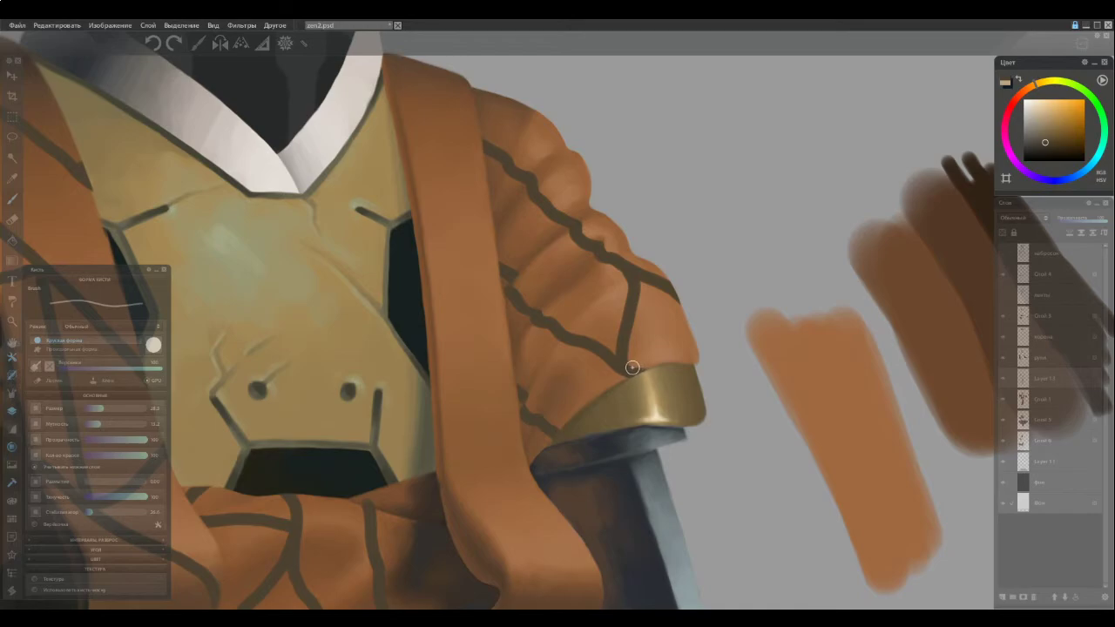
Paint a curved dark line just above the gold cuff to the right sleeve's outer edge and trim its overshoot
mouse_move(630, 370)
left_mouse_down()
mouse_move(688, 353)
mouse_move(716, 365)
left_mouse_up()
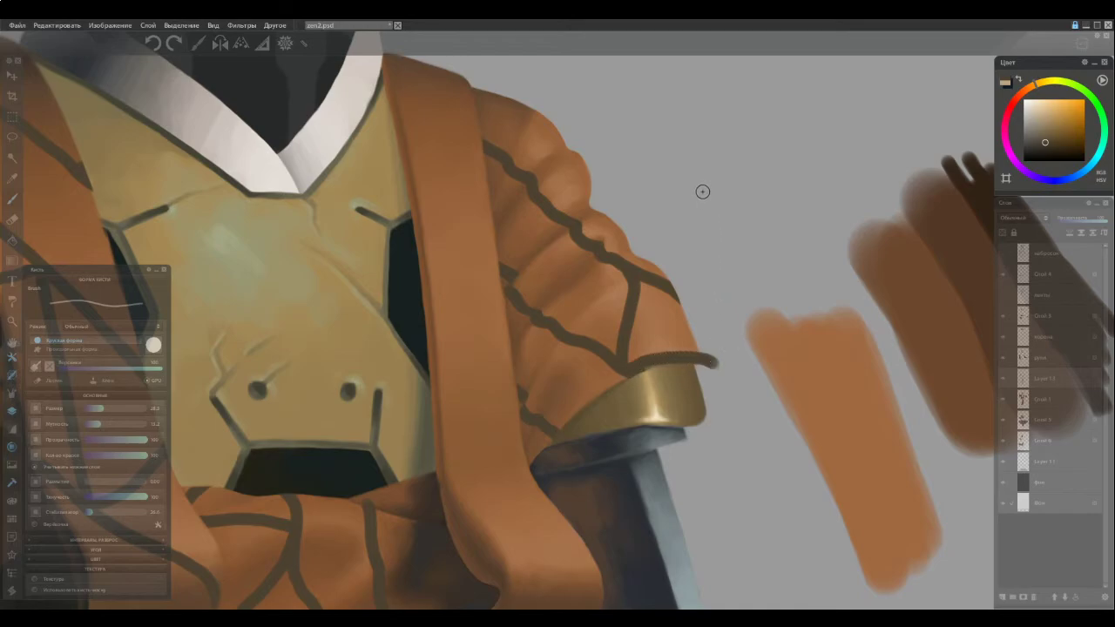
key("ctrl+z")
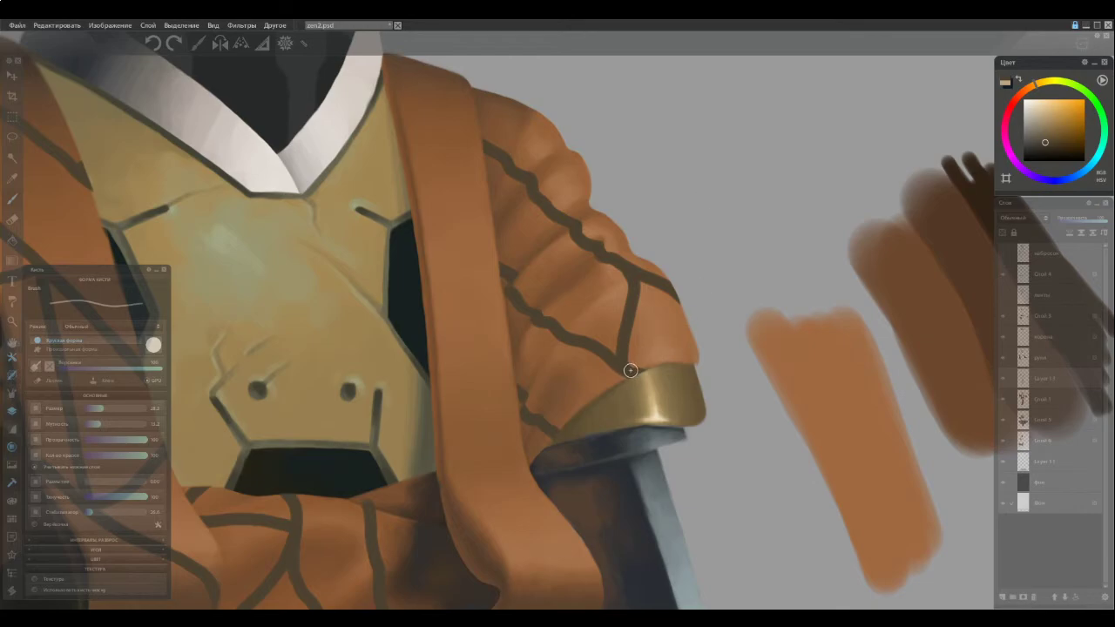
left_click_drag(630, 370, 699, 347)
key("e")
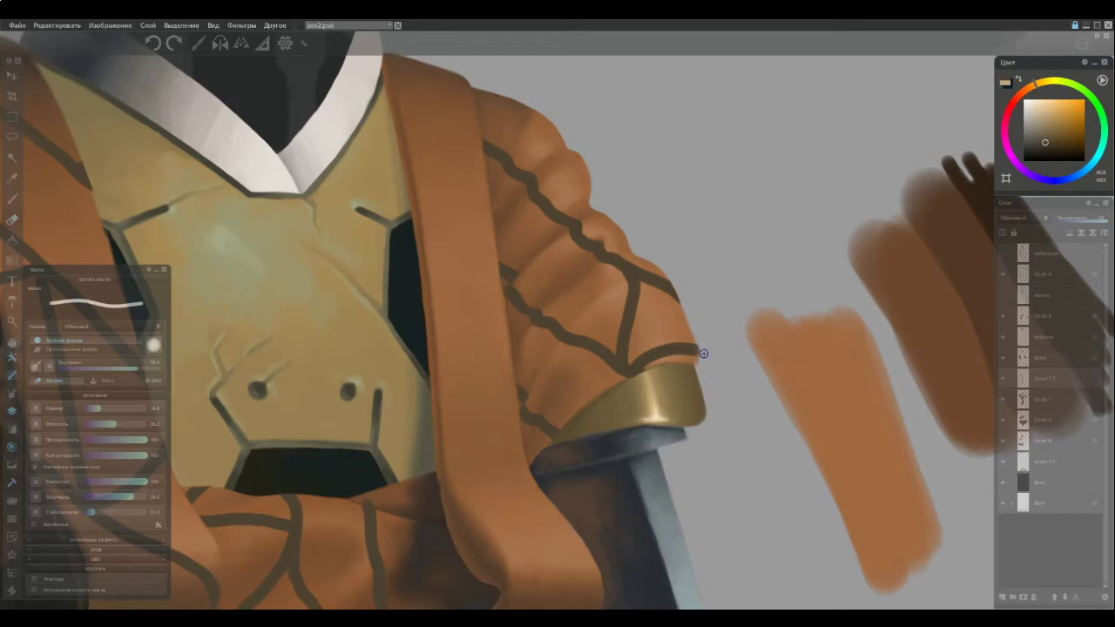
key("e")
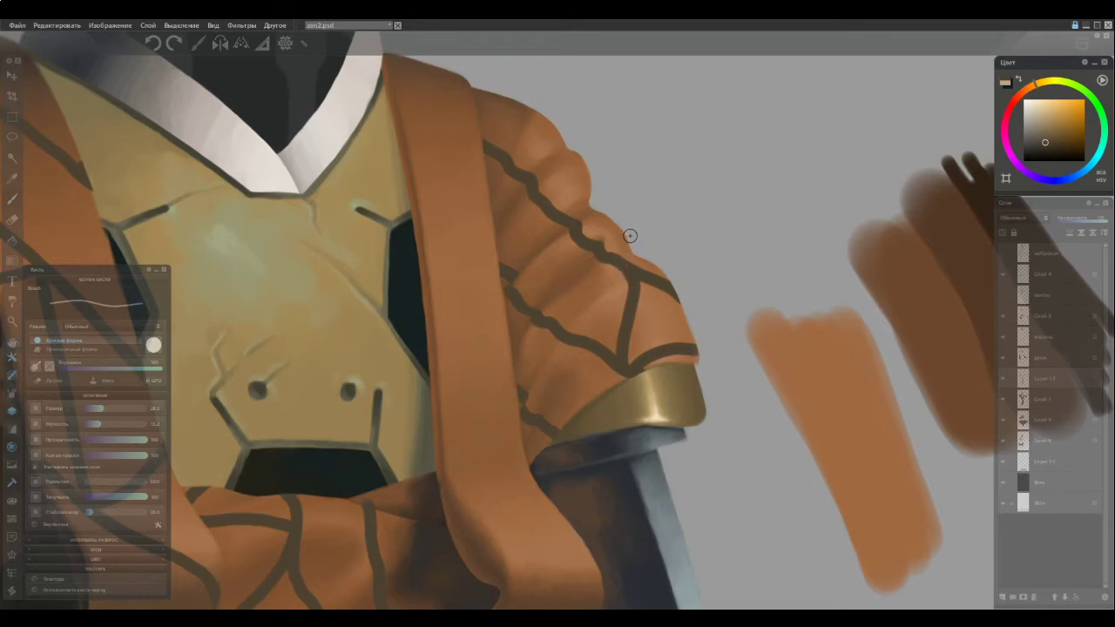
Touch up the upper end of the torso cloth's right wavy line and erase the paint spilling over the chest plate opening
key("e")
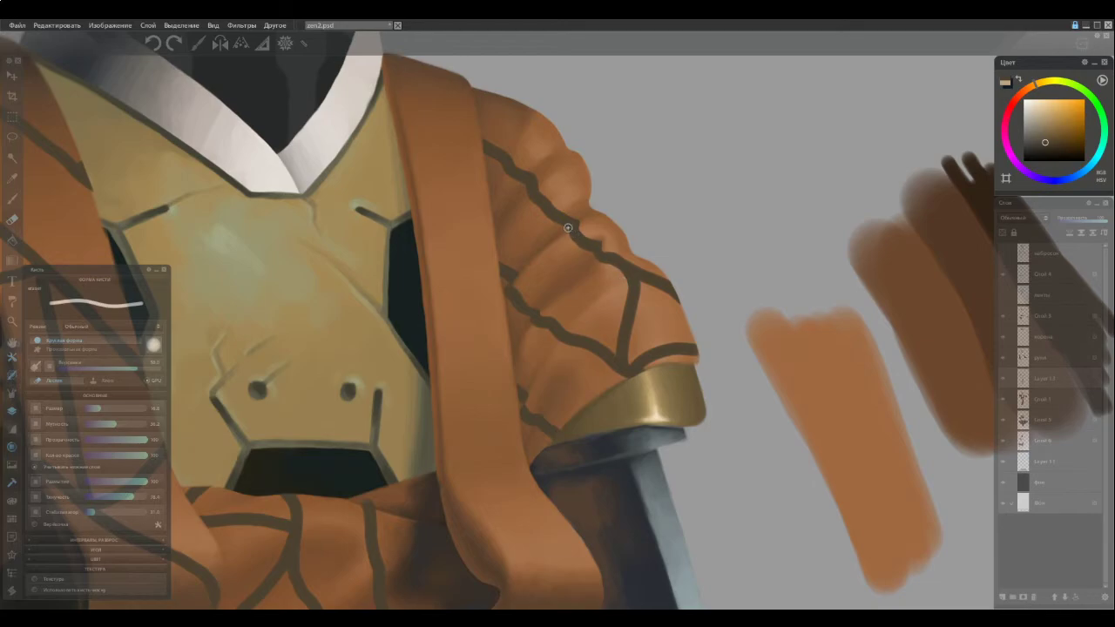
key("b")
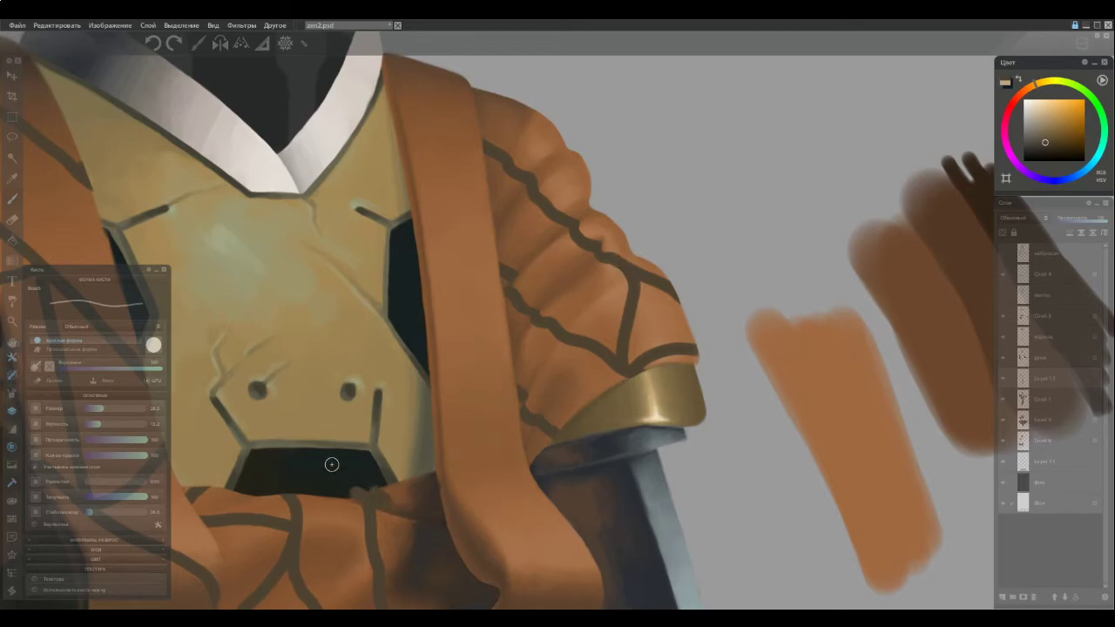
key("e")
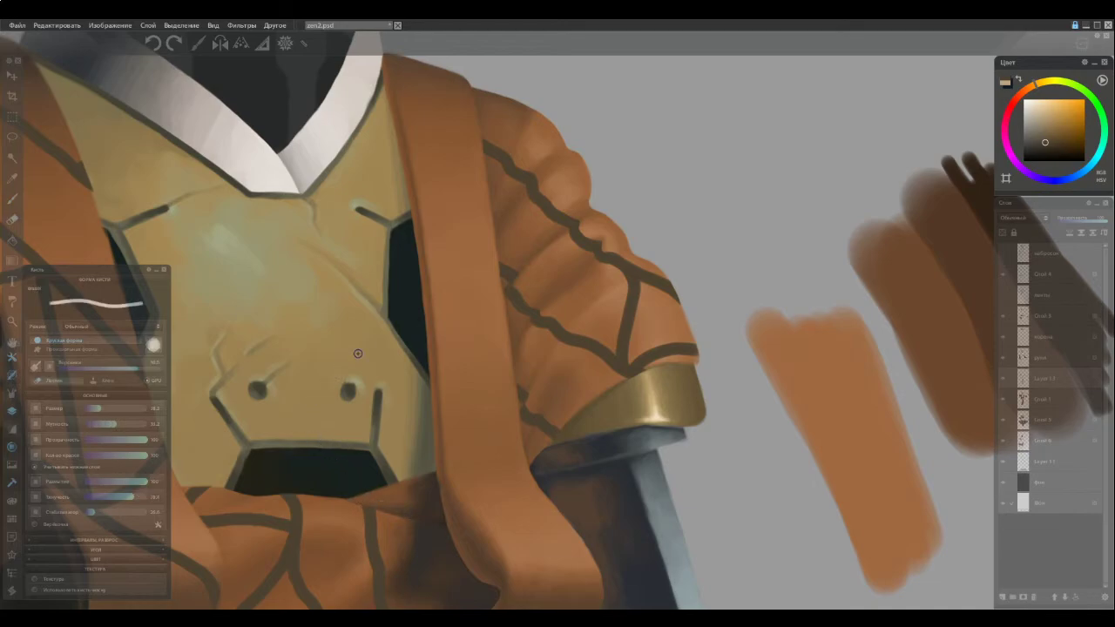
Paint a curved dark line in the shadowed torso cloth beside the right strap's fold and trim its lower end
left_click_drag(368, 453, 326, 145)
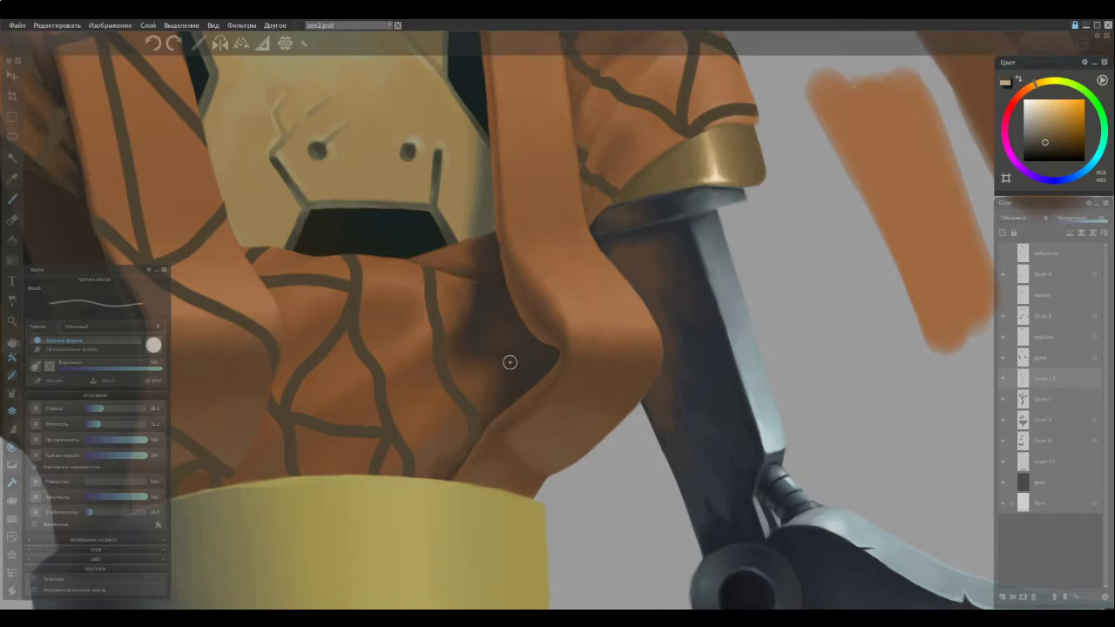
mouse_move(536, 384)
left_mouse_down()
mouse_move(511, 346)
mouse_move(521, 346)
mouse_move(504, 267)
mouse_move(518, 297)
left_mouse_up()
key("e")
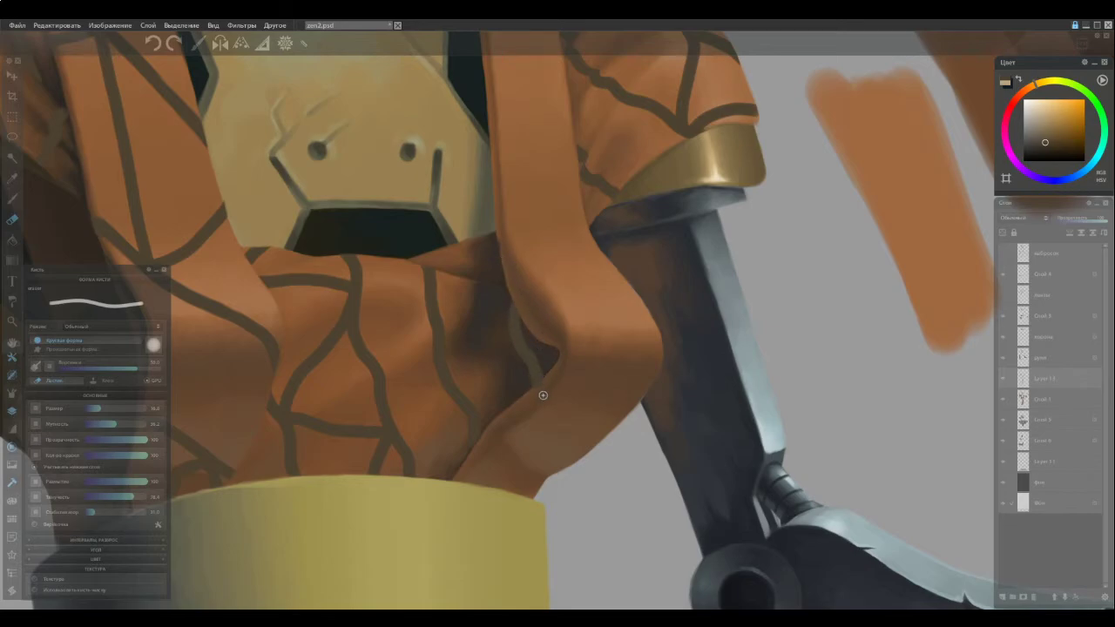
key("e")
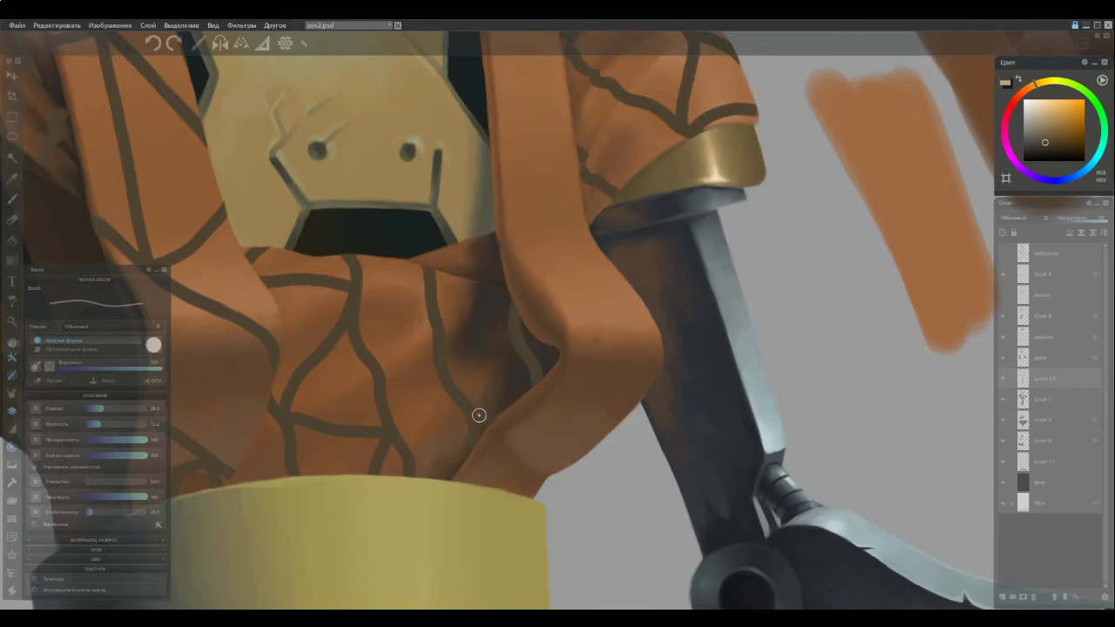
Connect the shadowed line beside the right strap to the torso cloth's right wavy line with a lower and an upper dark branch
left_click_drag(478, 415, 527, 335)
mouse_move(435, 294)
left_mouse_down()
mouse_move(531, 360)
mouse_move(502, 352)
mouse_move(517, 345)
mouse_move(471, 299)
left_mouse_up()
key("ctrl+z")
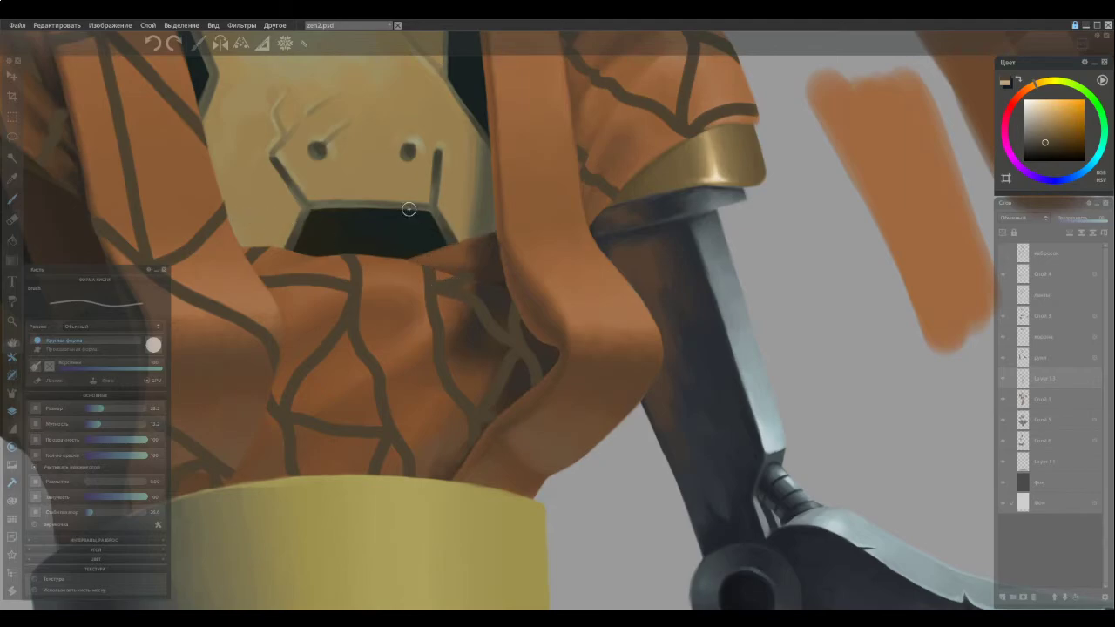
Paint a short dark line from the torso cloth's upper edge to the right strap and trim its overshoot onto the chest plate
key("e")
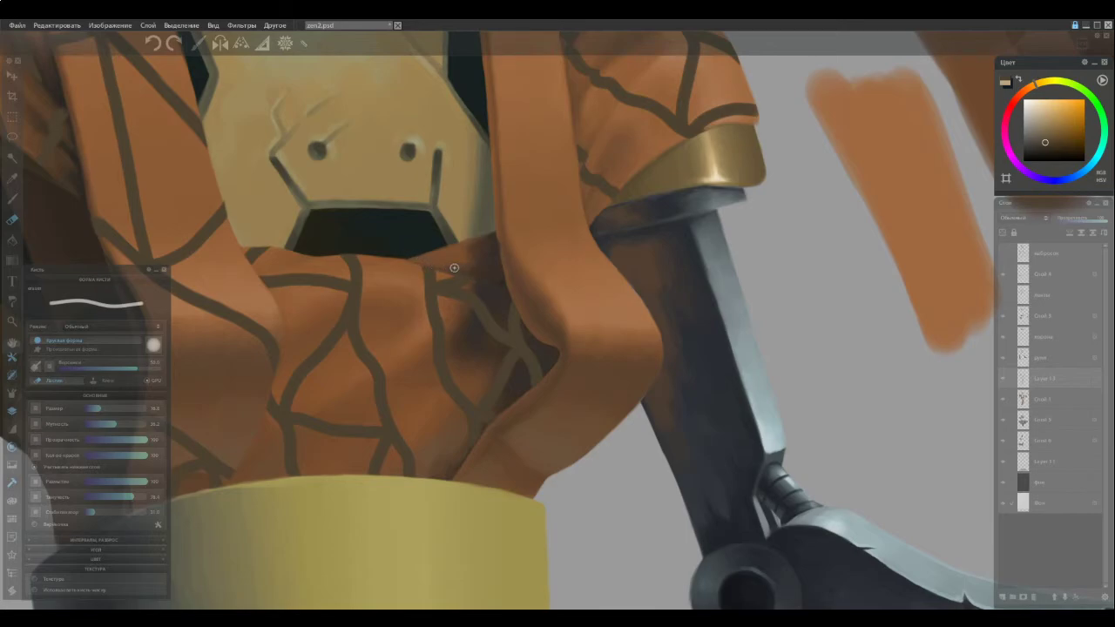
key("e")
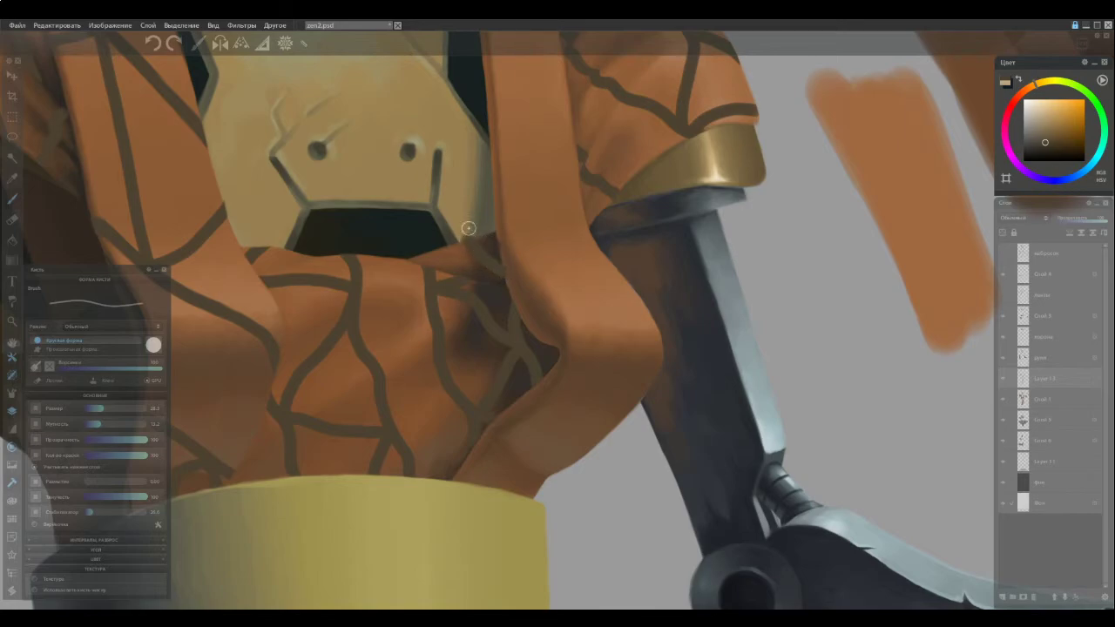
key("e")
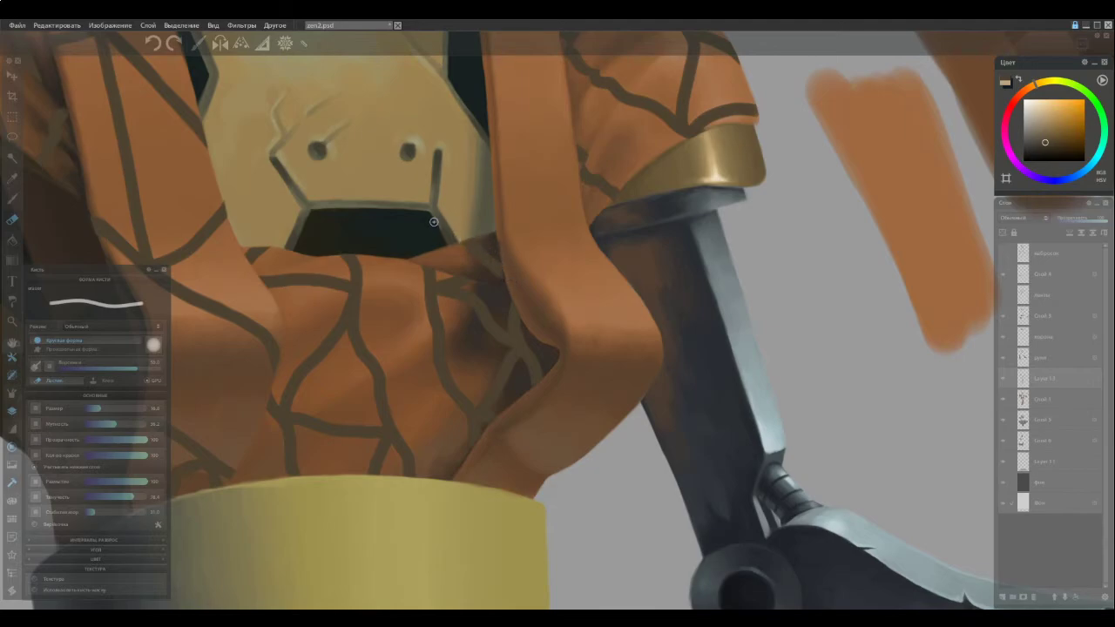
Paint a curved dark diagonal branch joining the right sleeve's upper and lower wavy lines and touch up its lower junction
key("b")
key("e")
scroll(357, 191, "down", 5)
scroll(237, 232, "up", 3)
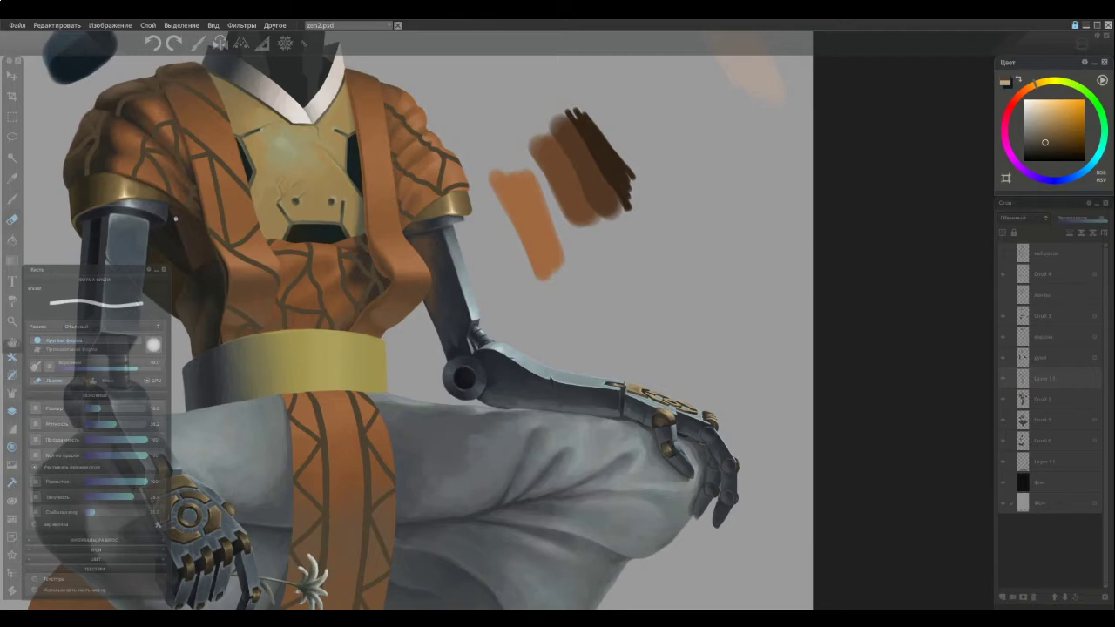
mouse_move(242, 224)
left_mouse_down()
mouse_move(354, 262)
mouse_move(433, 271)
left_mouse_up()
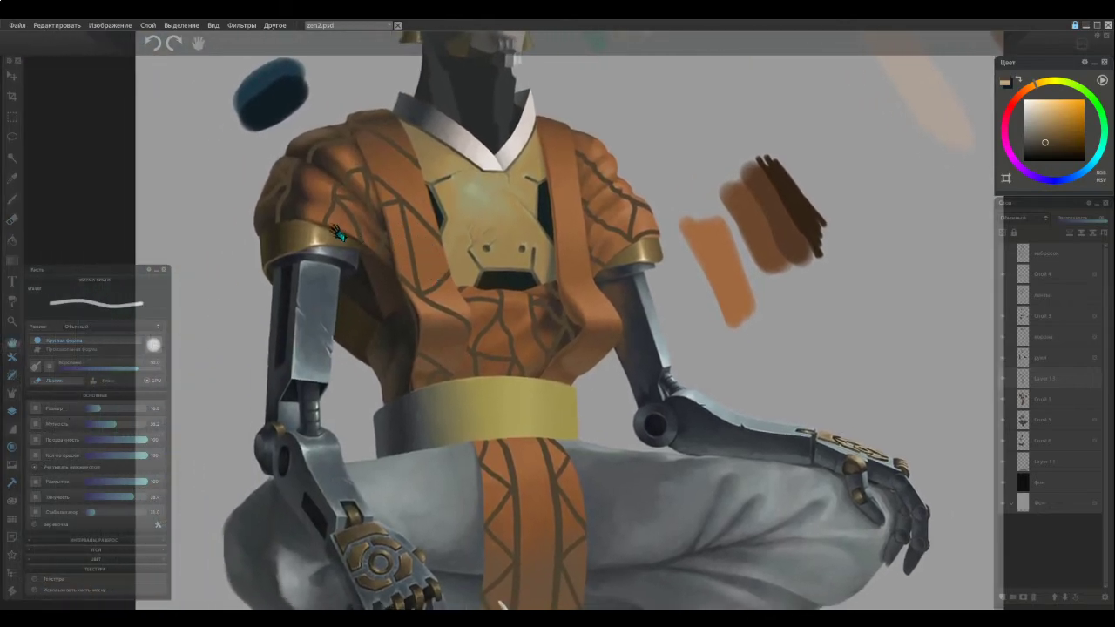
key("b")
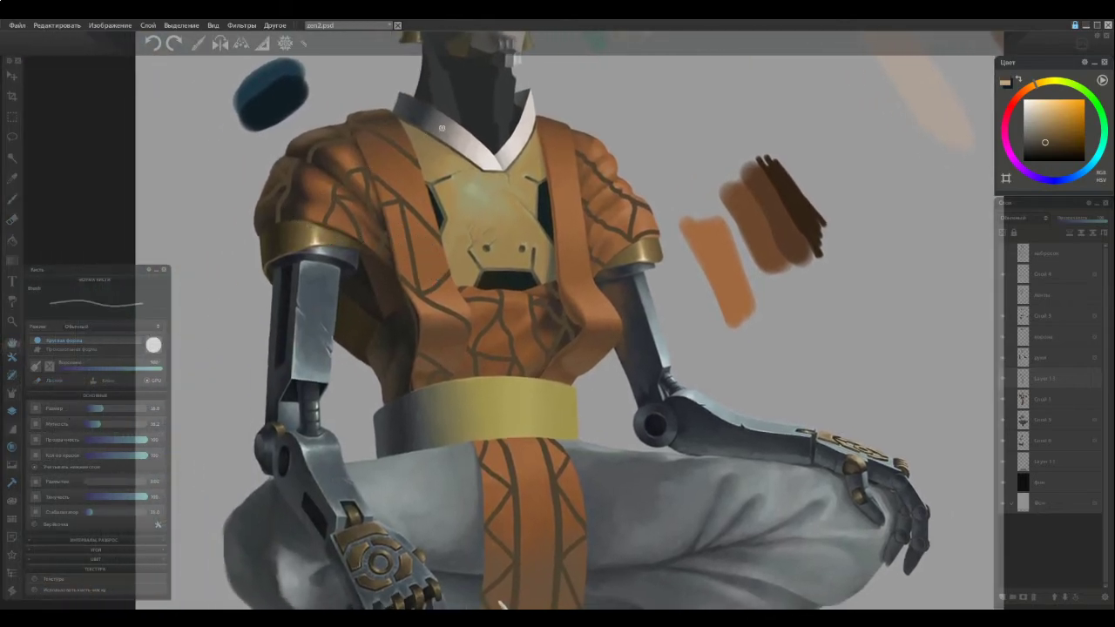
scroll(598, 150, "up", 5)
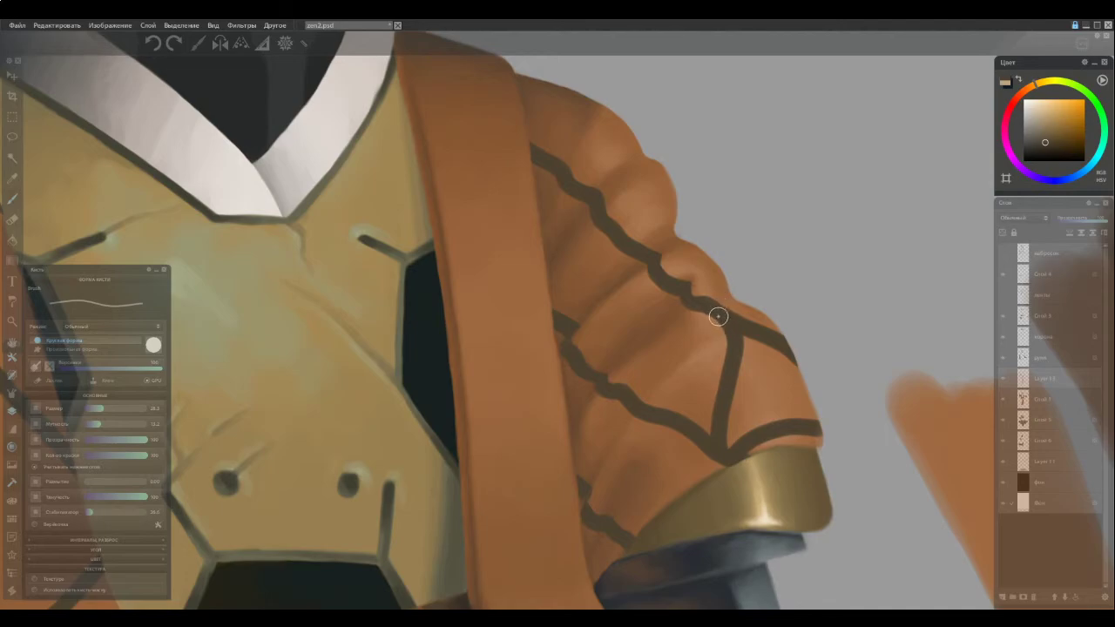
left_click_drag(718, 315, 615, 383)
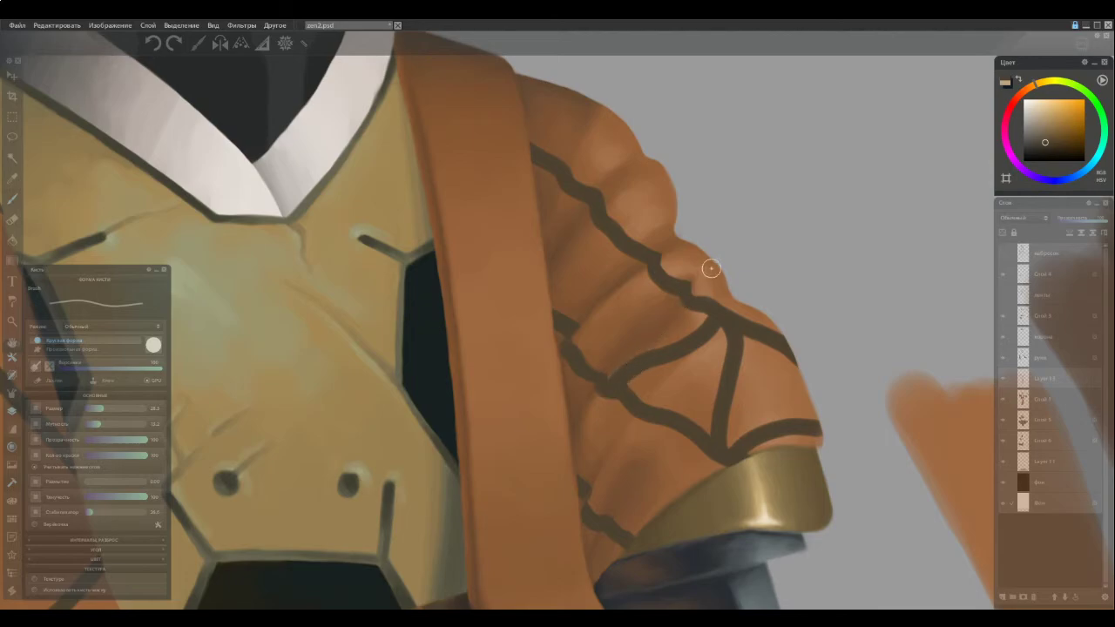
key("e")
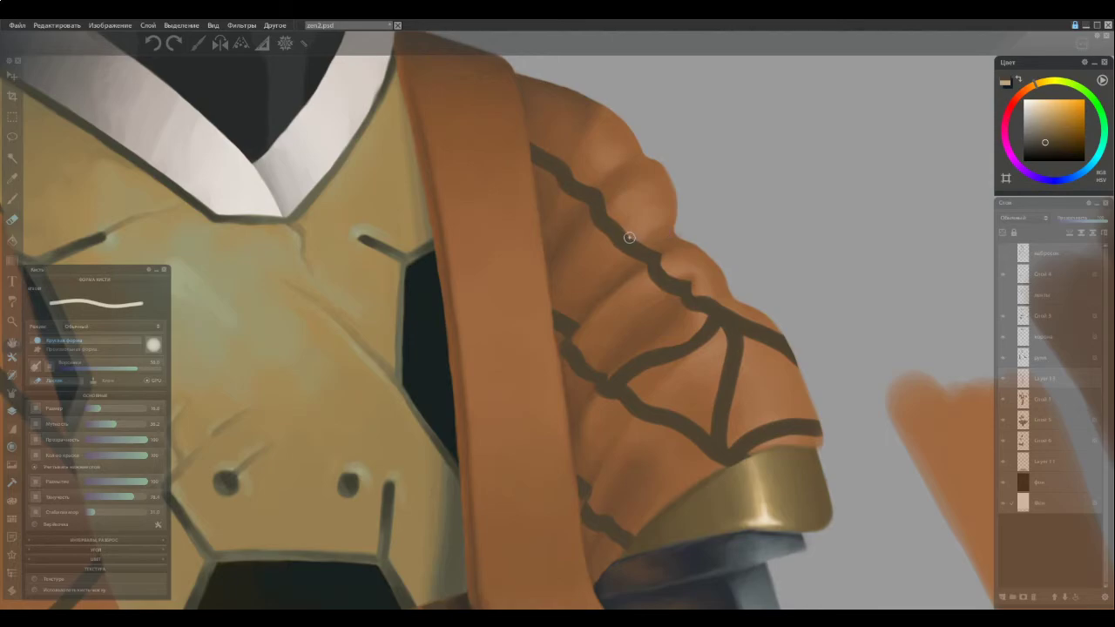
key("b")
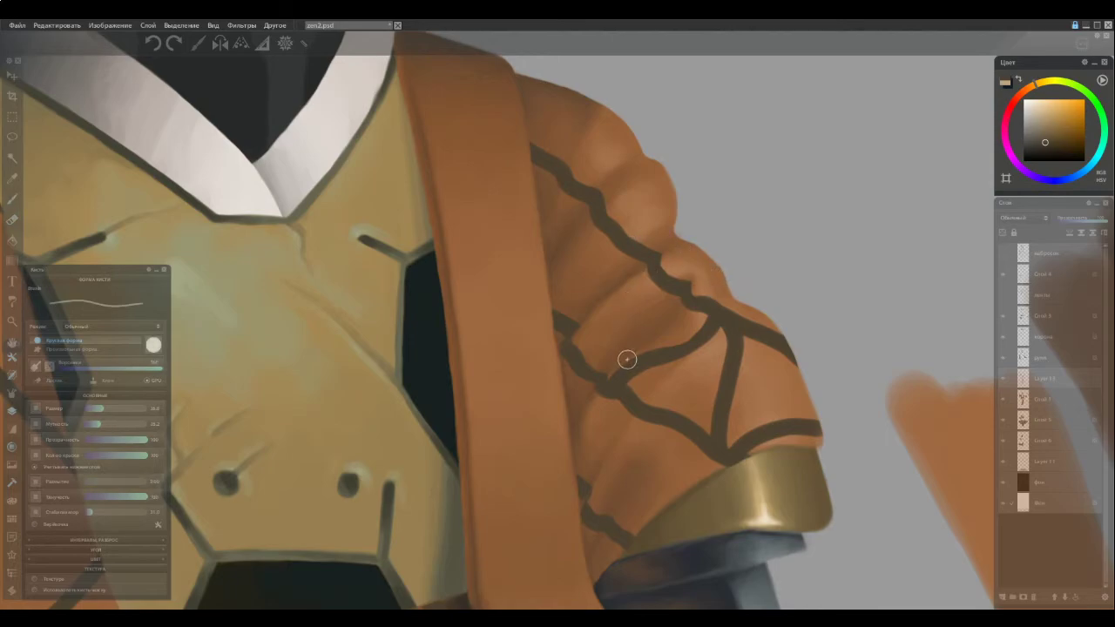
left_click_drag(617, 375, 623, 375)
Paint a short dark line from the right sleeve's upper wavy line down to the diagonal branch and clean up its edges
left_click_drag(650, 307, 646, 272)
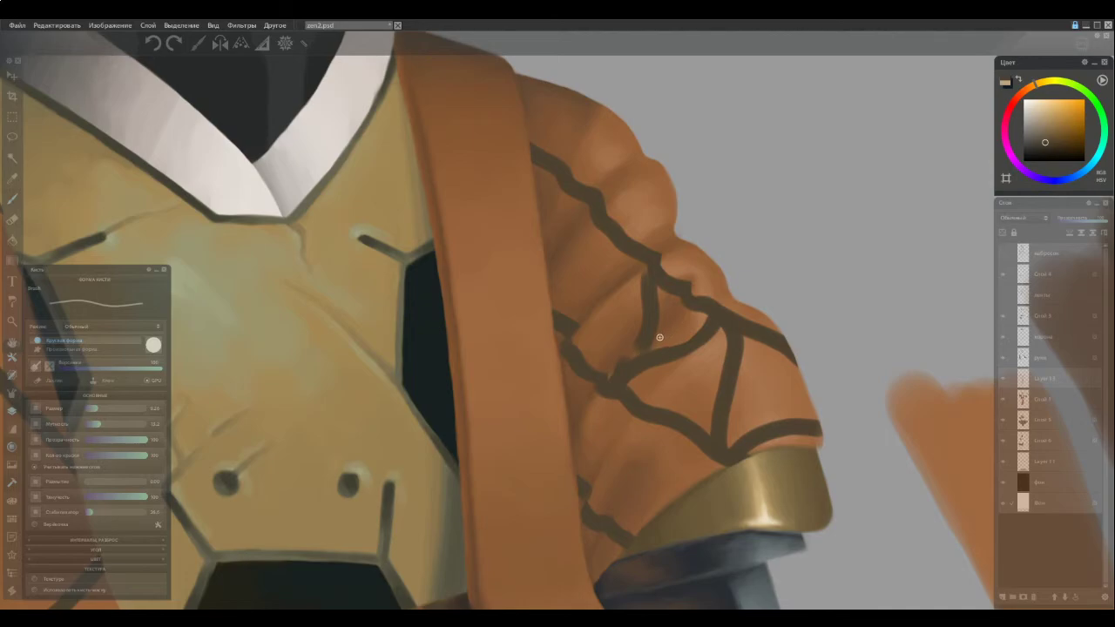
key("e")
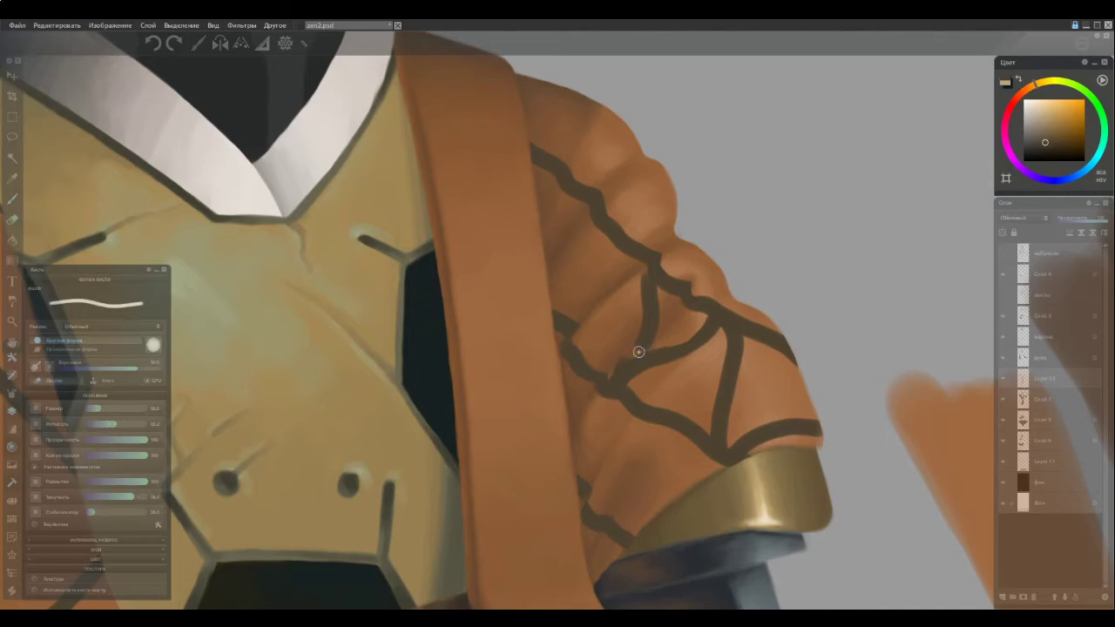
key("ctrl+z")
key("b")
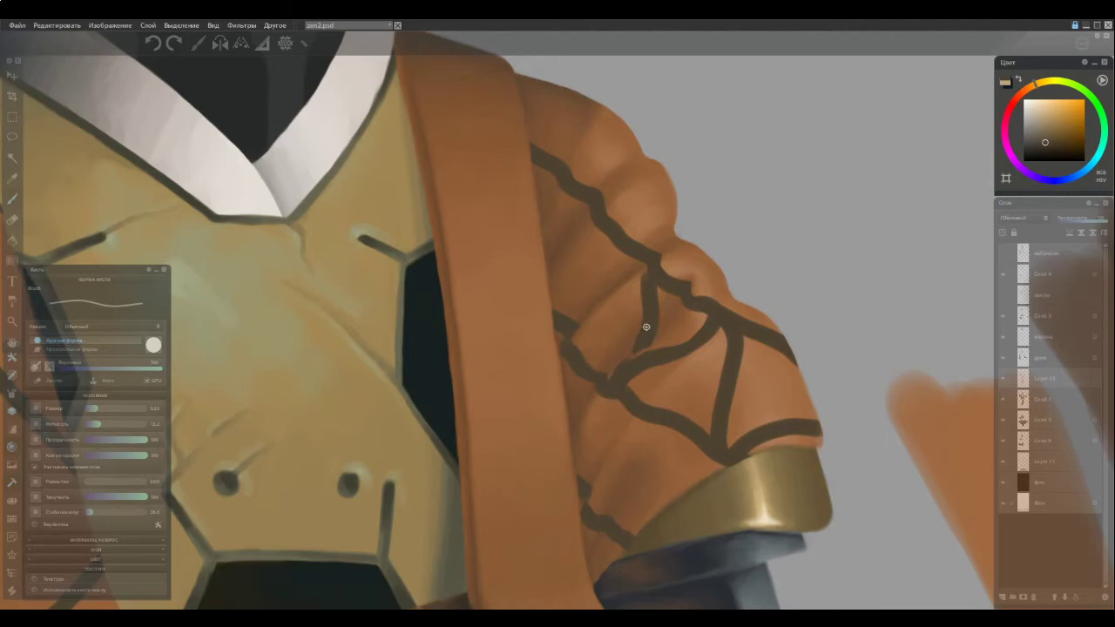
key("e")
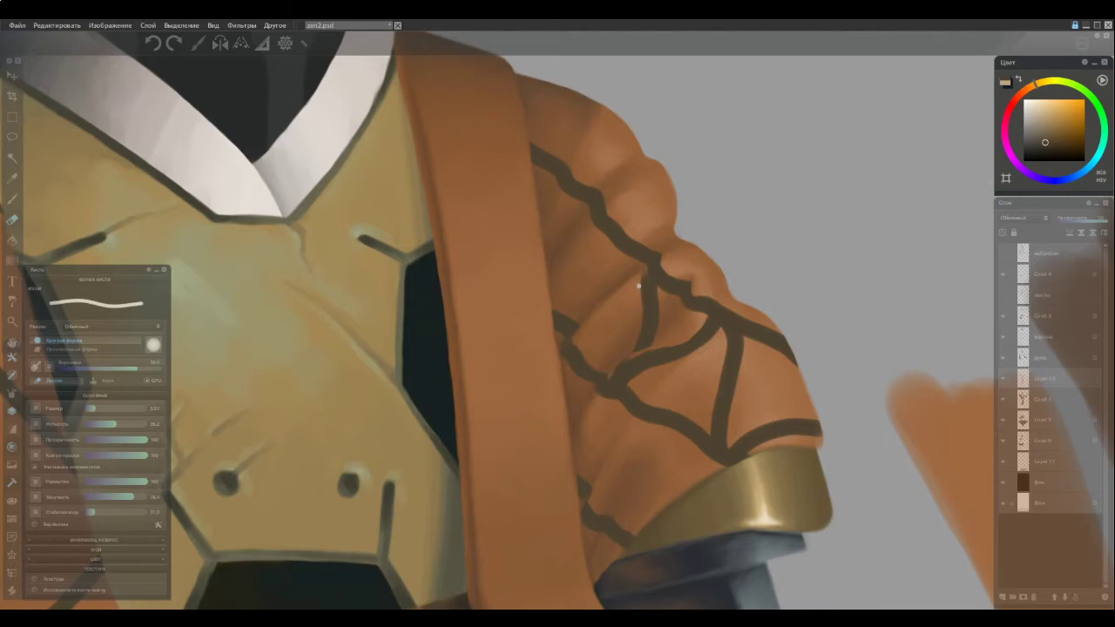
key("e")
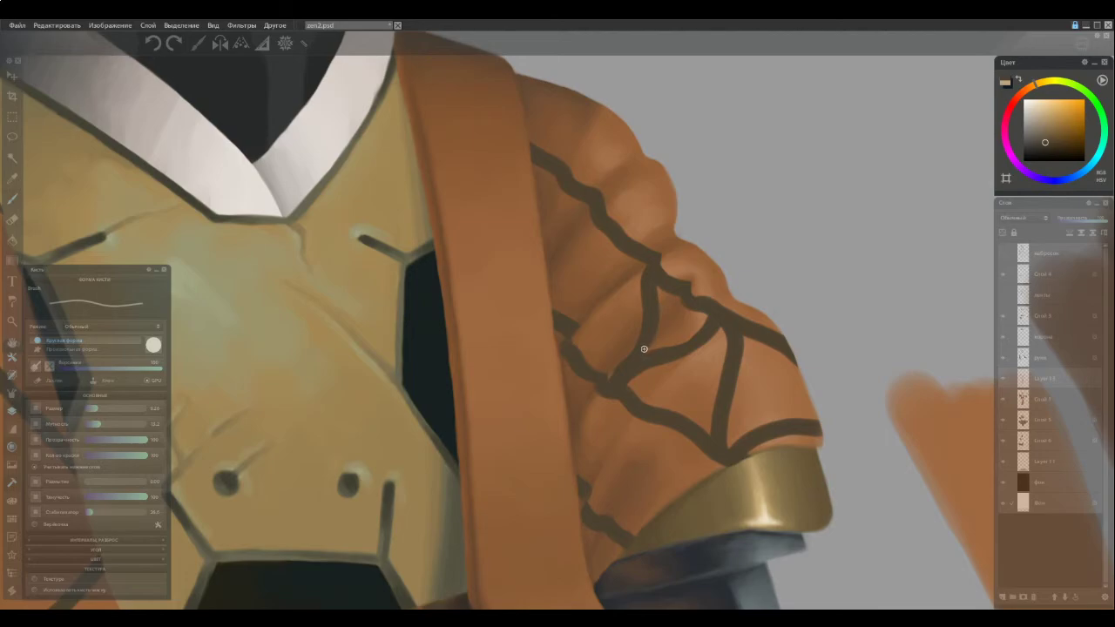
Save the painting and touch up the short sleeve line's upper end where it meets the wavy line
key("ctrl+s")
left_click_drag(647, 268, 640, 270)
key("e")
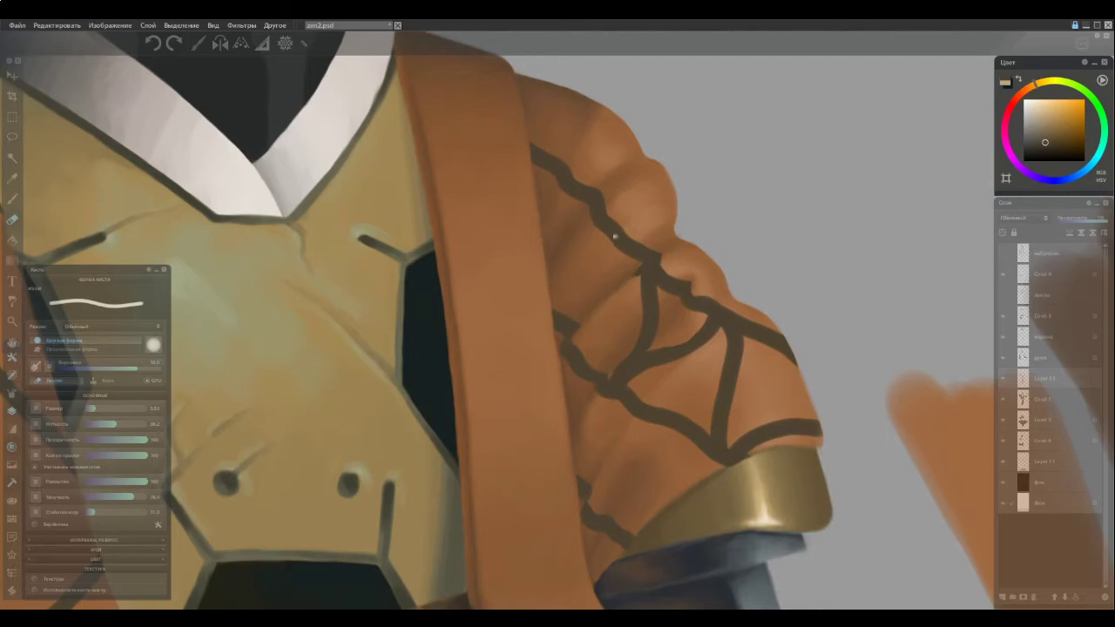
key("b")
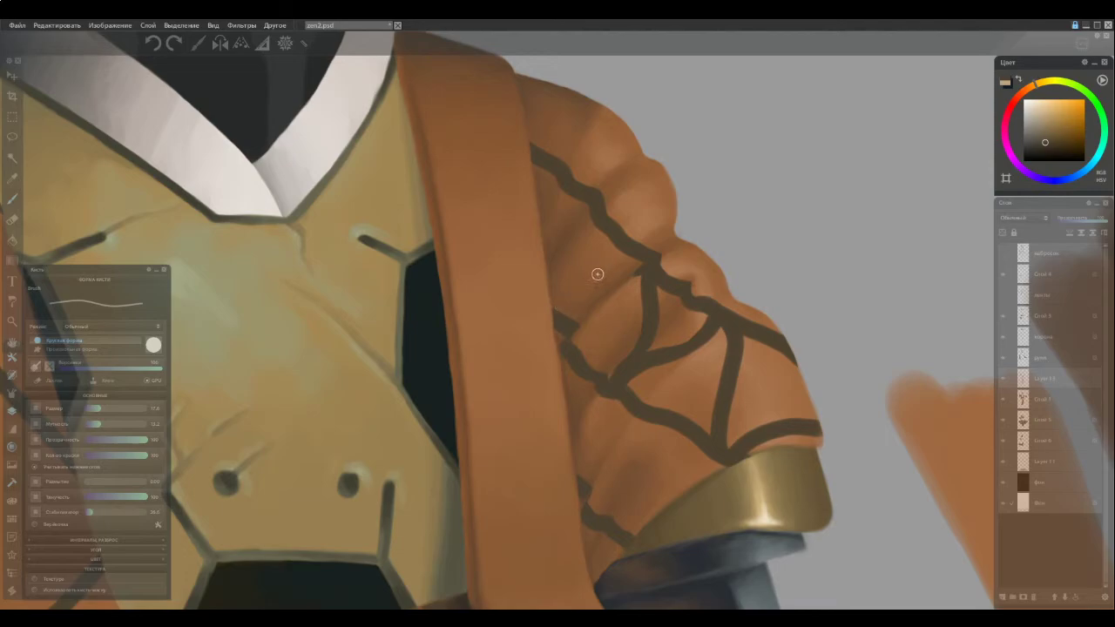
left_click_drag(592, 314, 597, 209)
key("e")
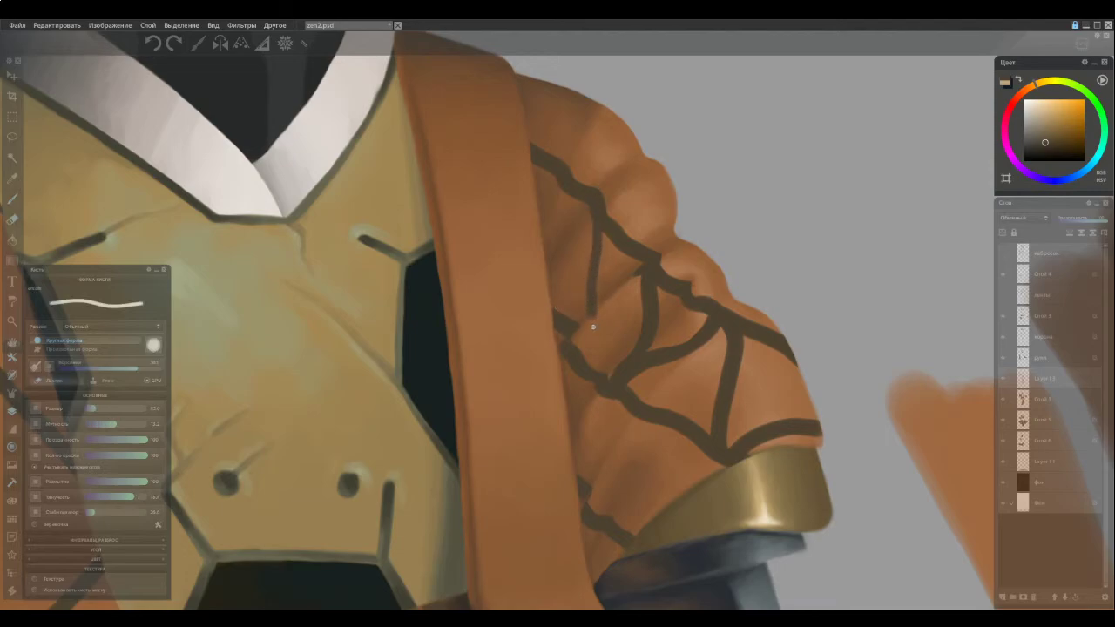
key("ctrl+z")
key("e")
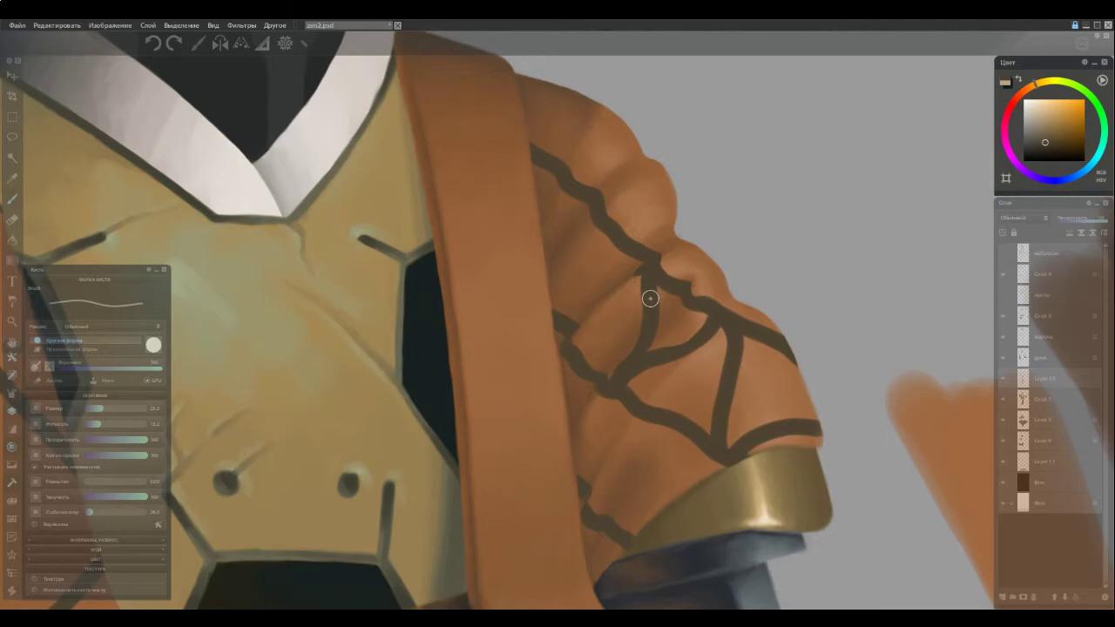
left_click_drag(597, 316, 601, 218)
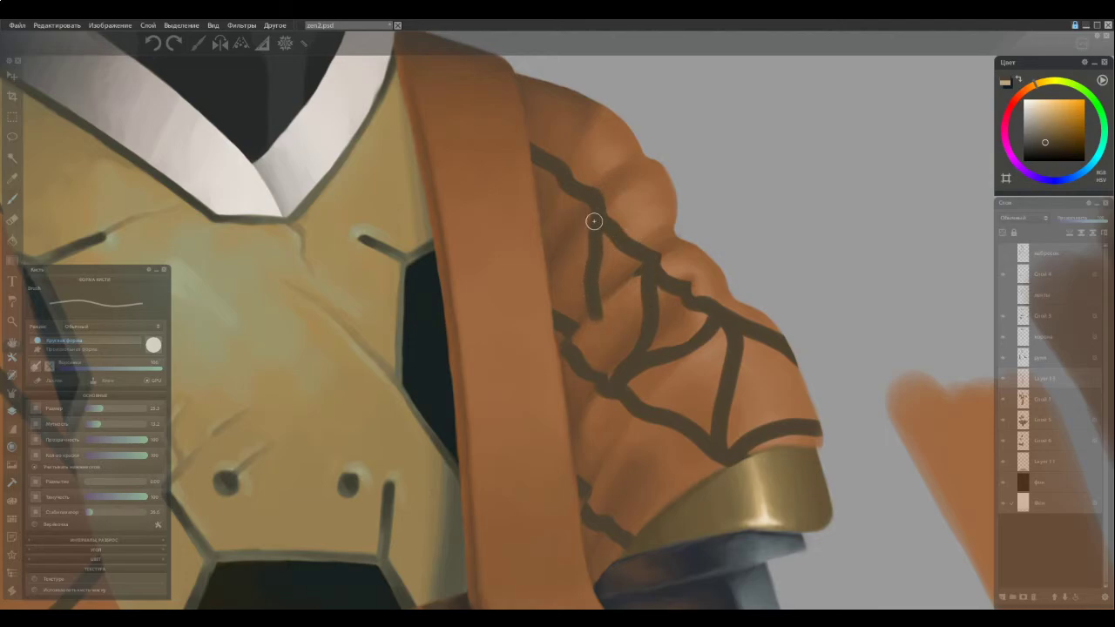
key("e")
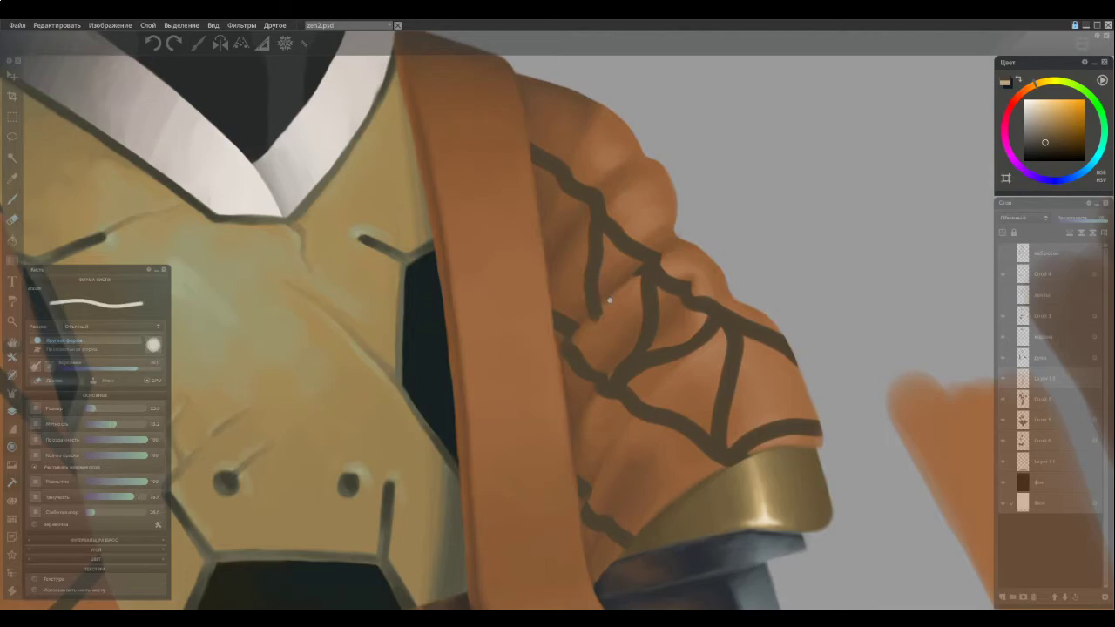
key("]")
left_click_drag(592, 331, 608, 303)
key("e")
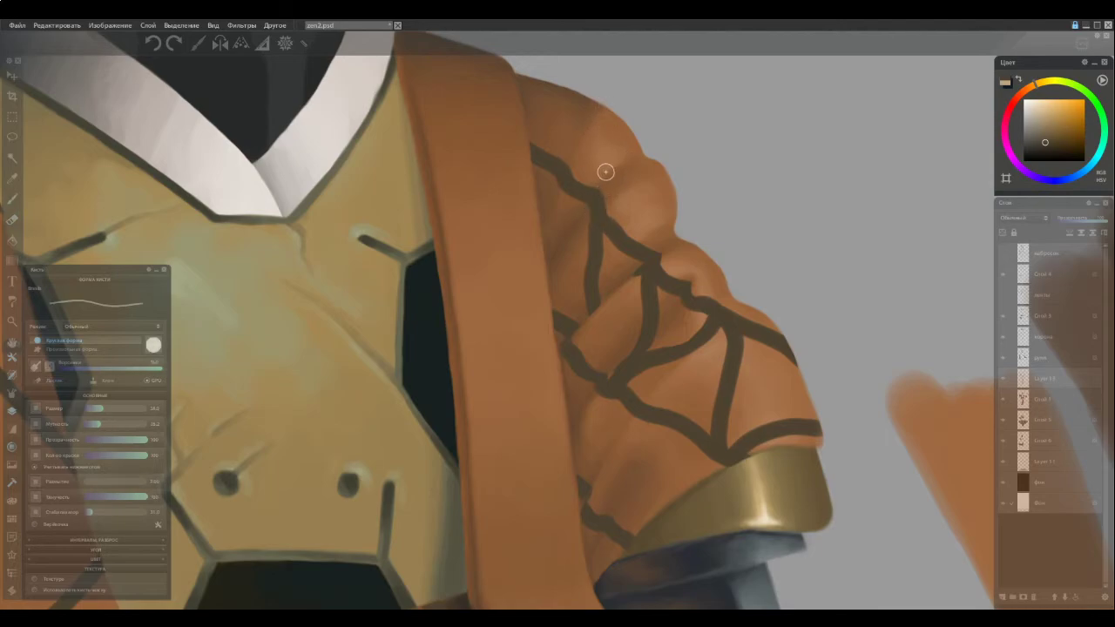
key("ctrl+z")
key("ctrl+z")
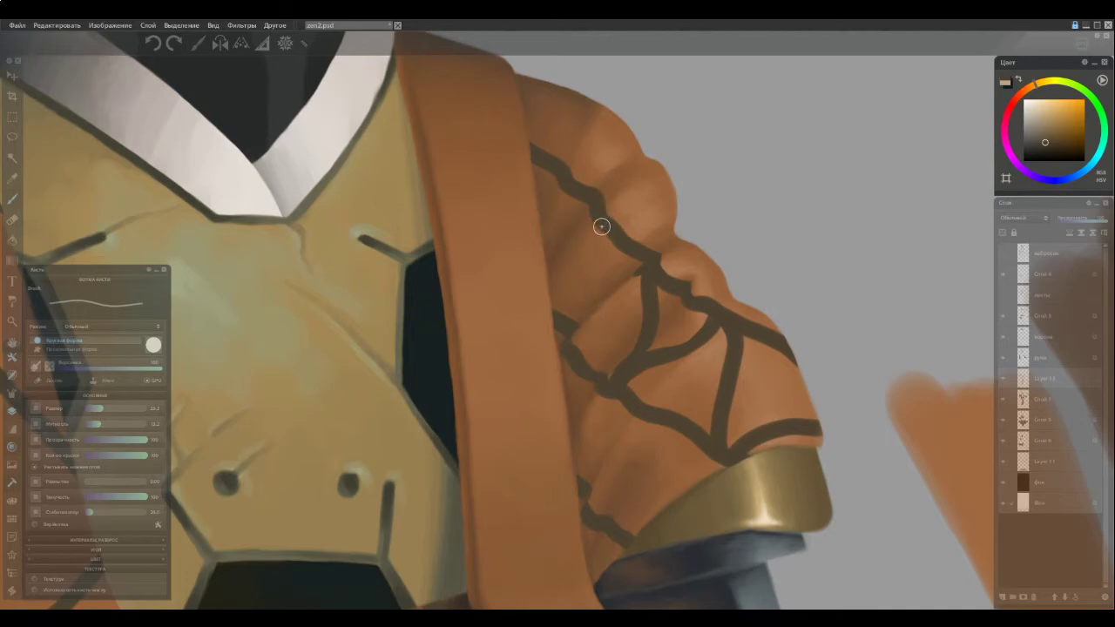
Connect the right sleeve's two wavy lines near the strap with a dark line, and paint a curved branch from its top to the strap
left_click_drag(596, 242, 584, 331)
key("e")
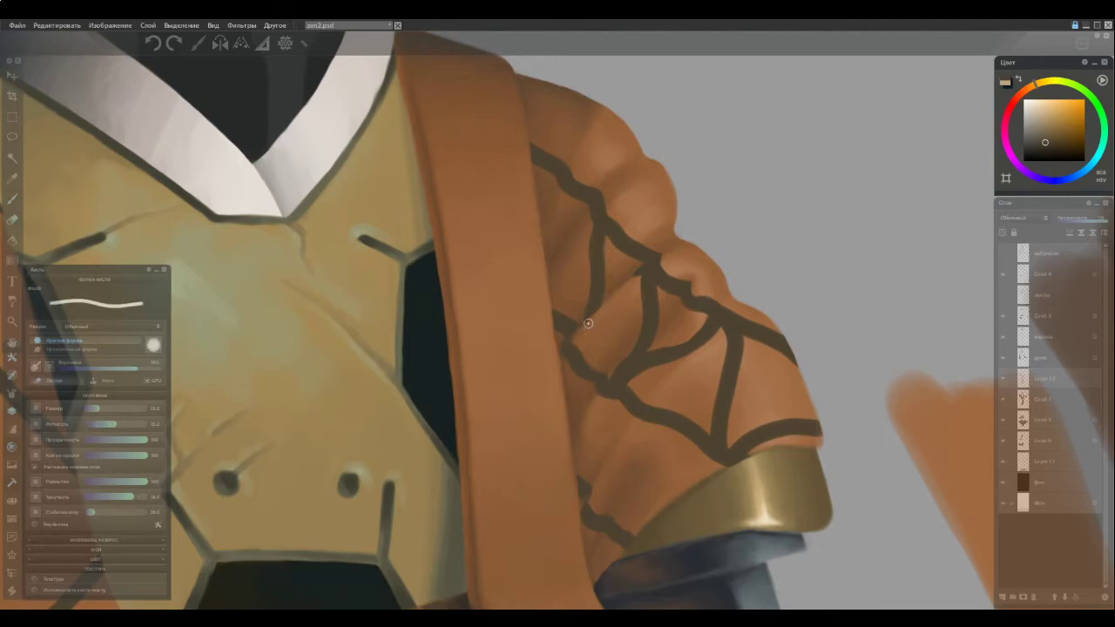
key("b")
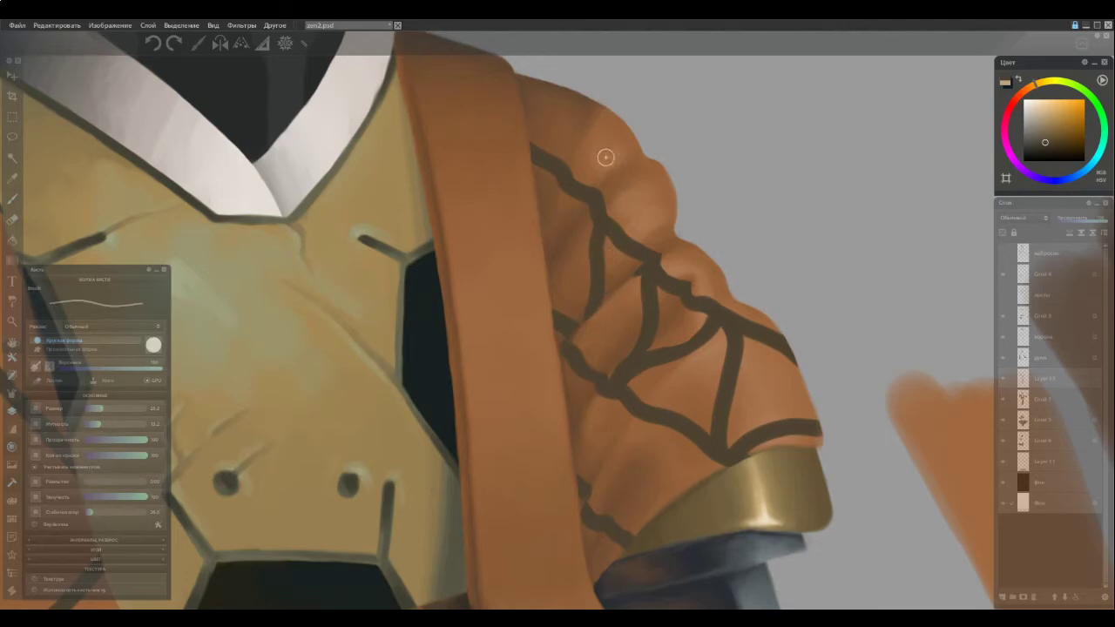
mouse_move(592, 234)
left_mouse_down()
mouse_move(534, 295)
mouse_move(536, 258)
left_mouse_up()
key("e")
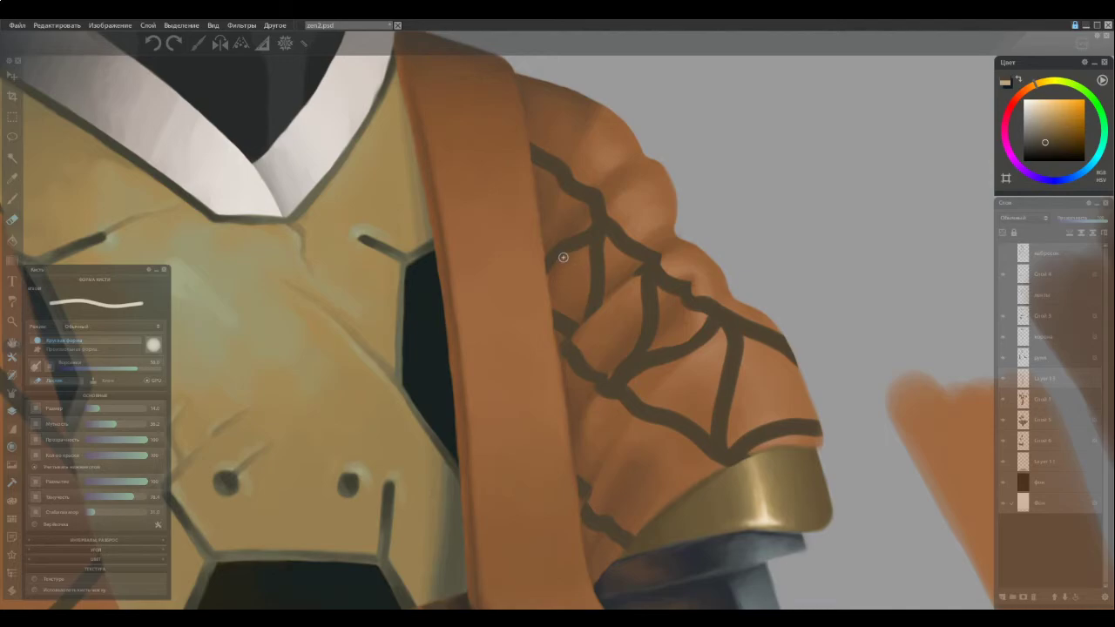
key("b")
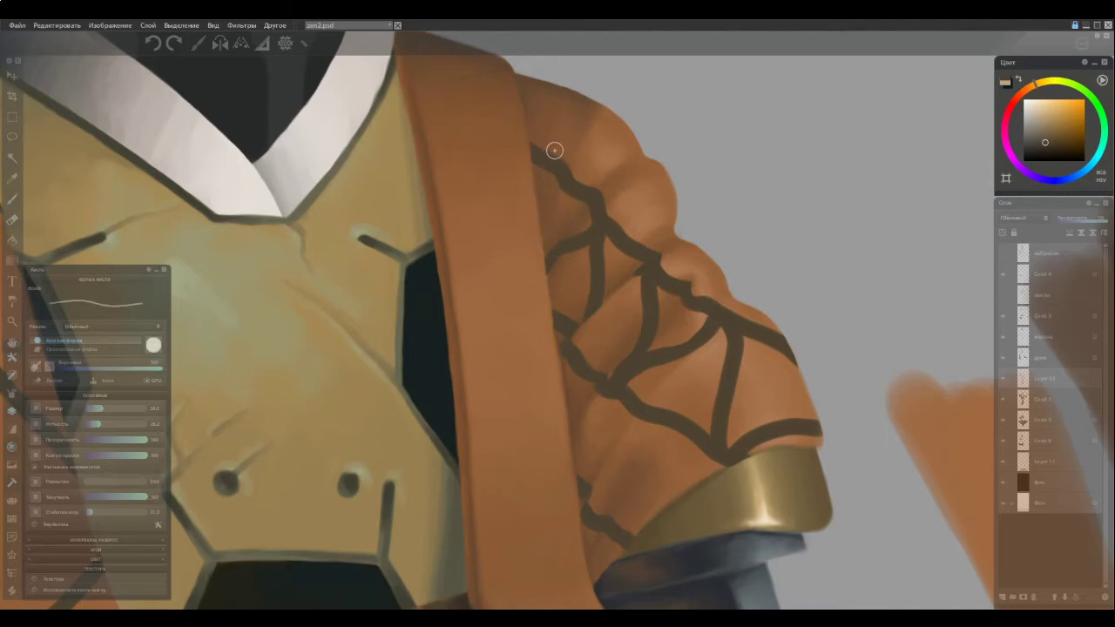
Paint a short dark branch from the right sleeve's upper wavy line down to the strap and trim the overshoot on the strap
left_click_drag(552, 179, 531, 241)
key("ctrl+z")
mouse_move(552, 174)
left_mouse_down()
mouse_move(522, 242)
mouse_move(521, 227)
mouse_move(533, 242)
left_mouse_up()
key("e")
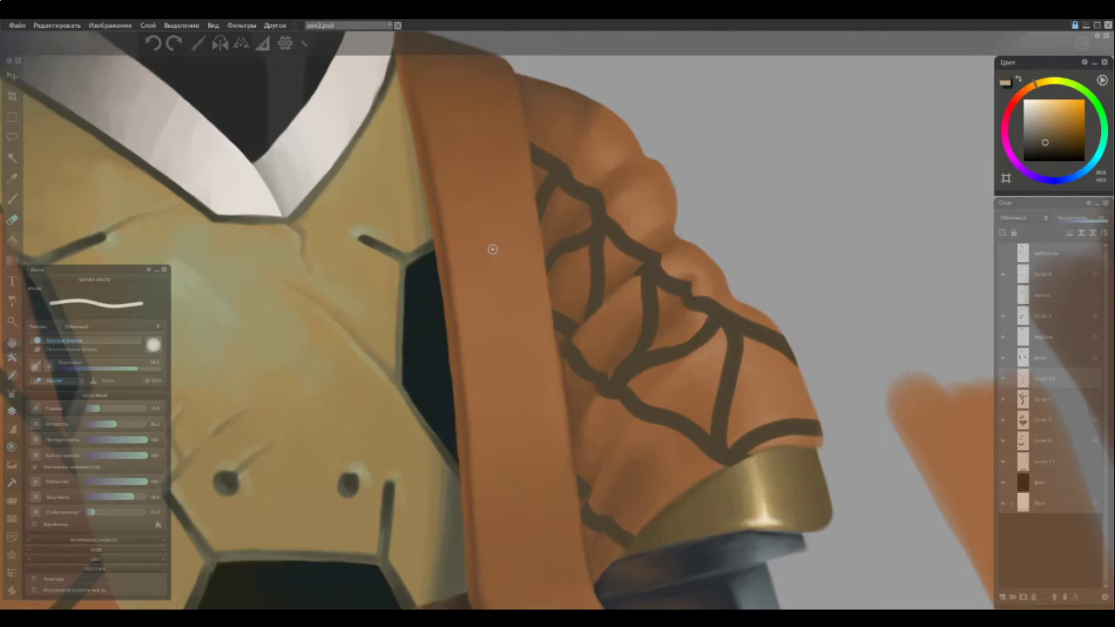
key("b")
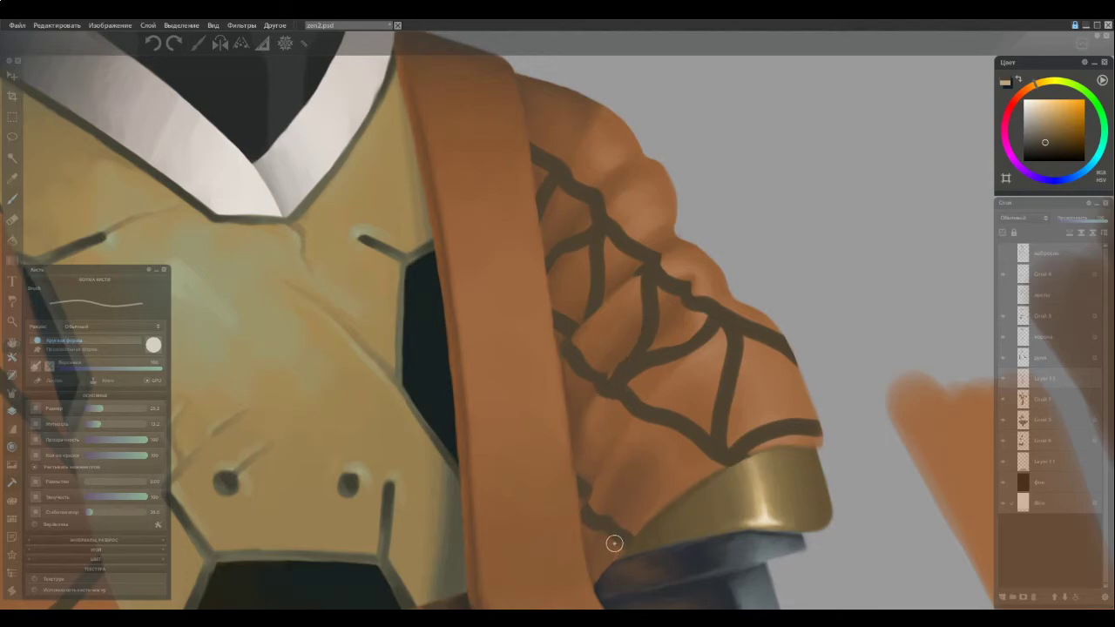
Add two short dark branches below the right sleeve's lowest line, one to the strap and one to the cuff, and trim their ends
left_click_drag(590, 508, 581, 328)
scroll(580, 353, "up", 2)
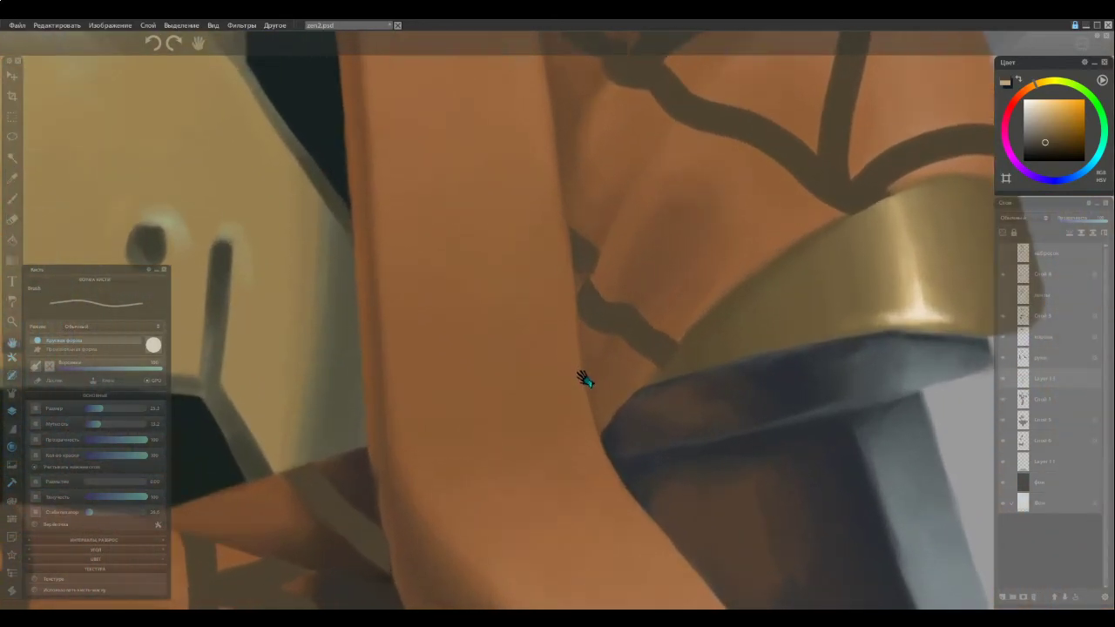
key("e")
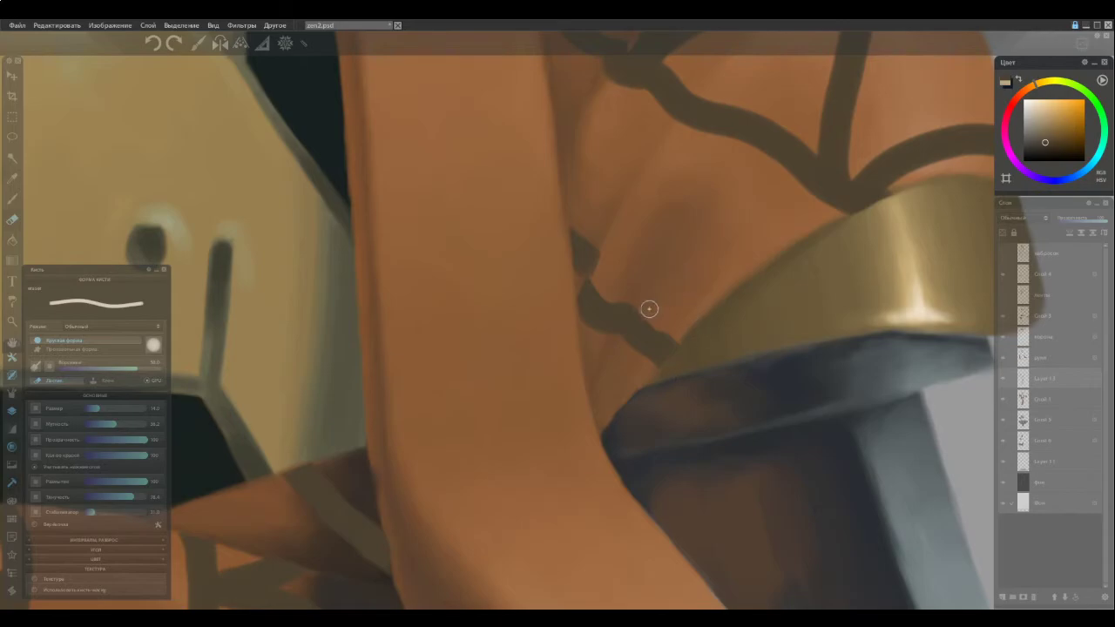
key("e")
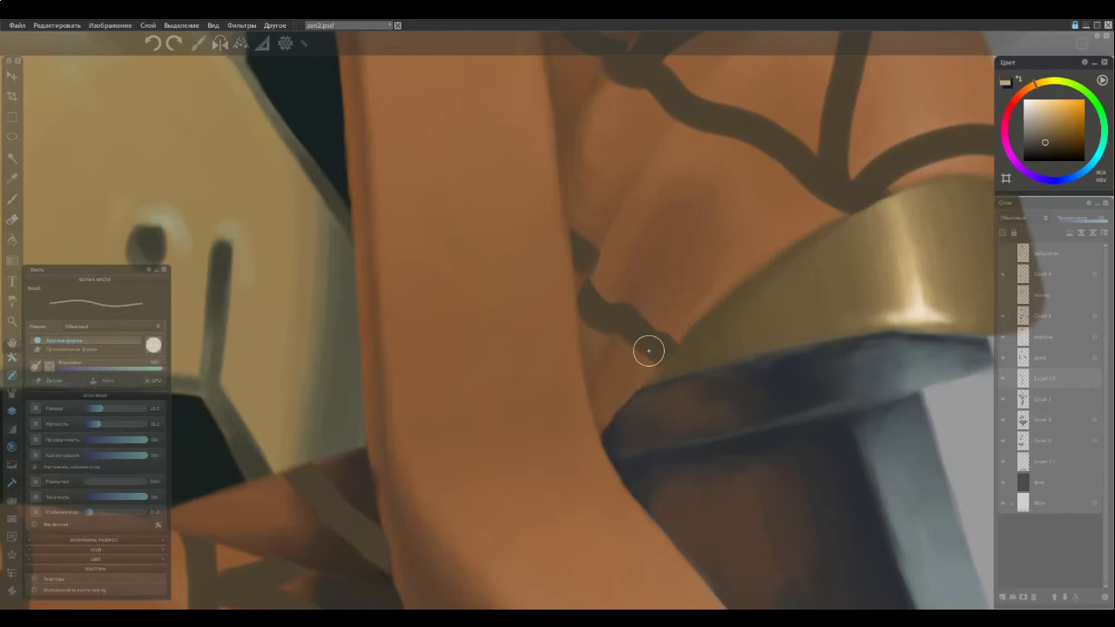
mouse_move(639, 344)
left_mouse_down()
mouse_move(602, 364)
mouse_move(575, 393)
mouse_move(577, 410)
mouse_move(567, 346)
mouse_move(580, 404)
left_mouse_up()
key("e")
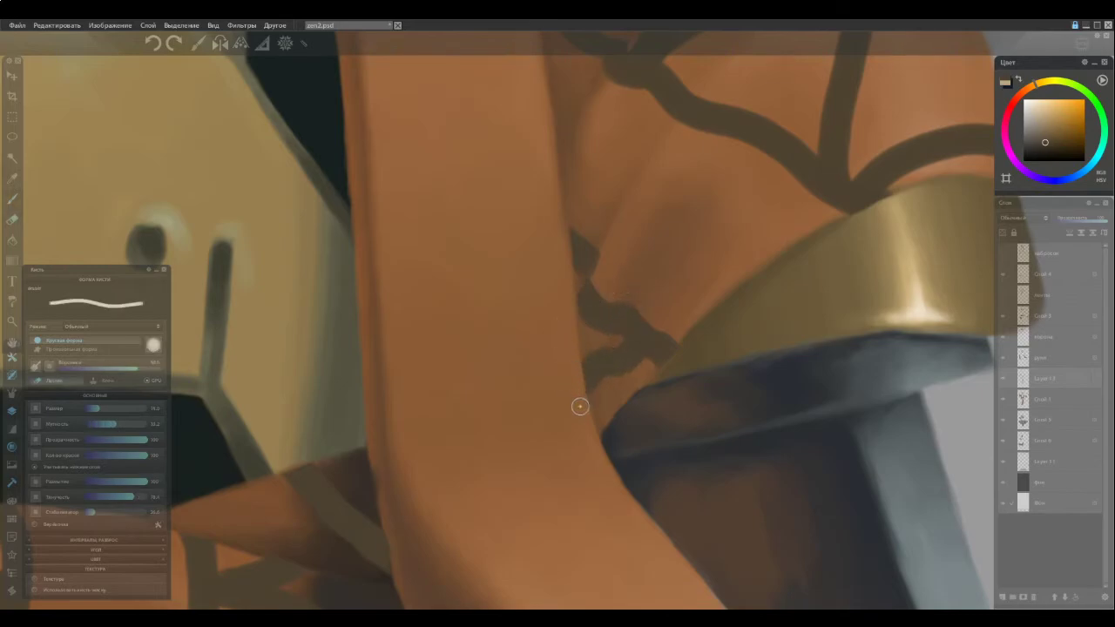
key("e")
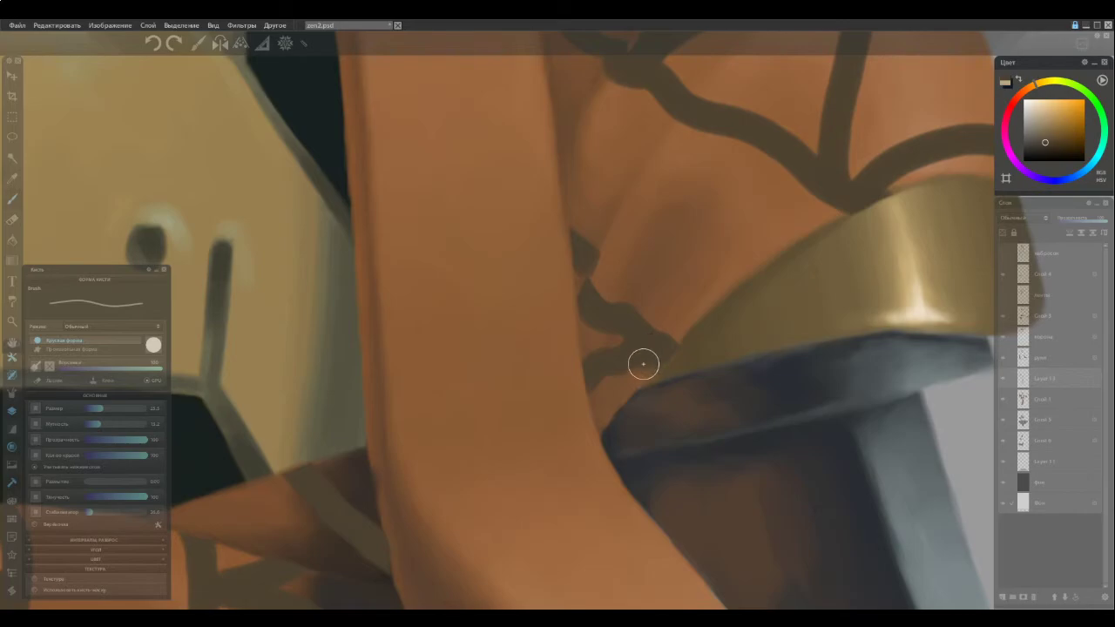
key("e")
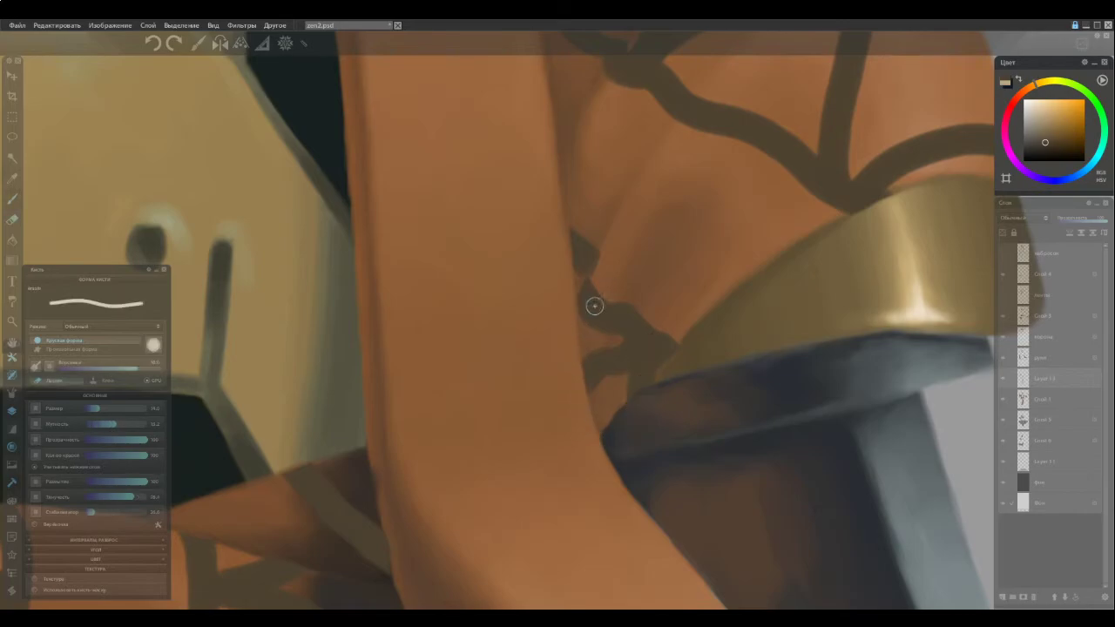
Paint a wavy dark line across the shadowed side cloth under the left arm, running down toward the belt, and clean up its edges
scroll(570, 331, "down", 10)
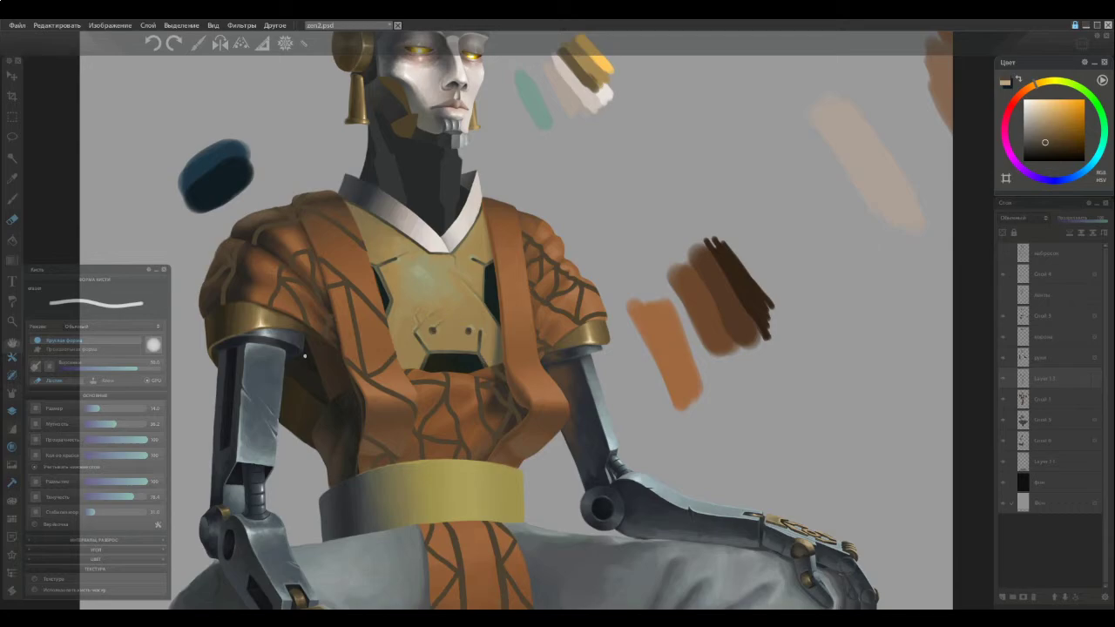
left_click_drag(301, 397, 396, 340)
key("b")
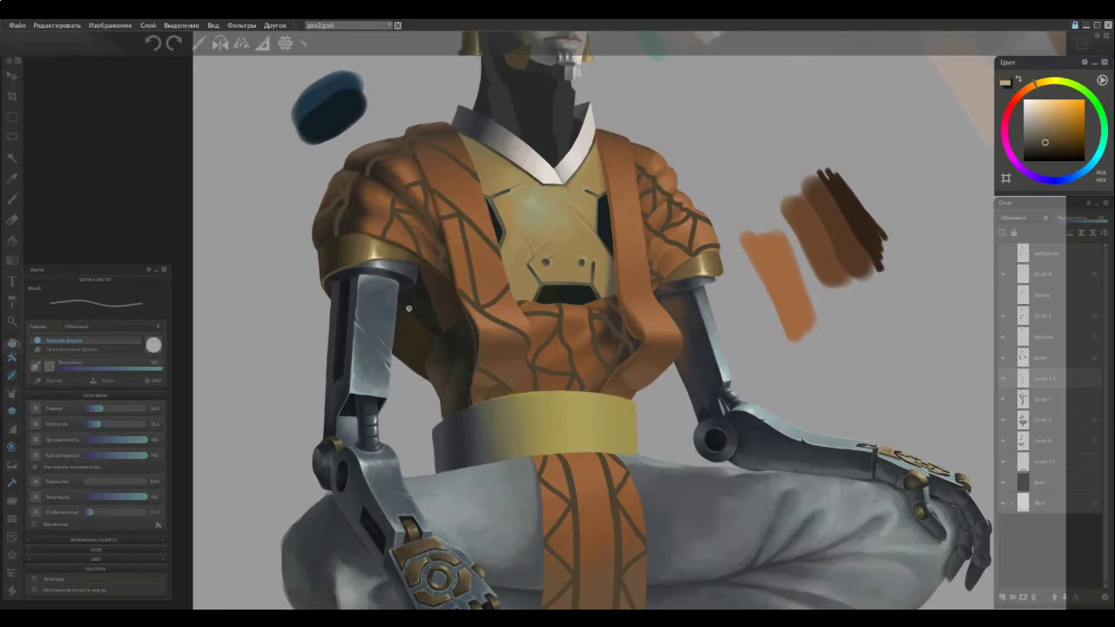
scroll(437, 378, "up", 5)
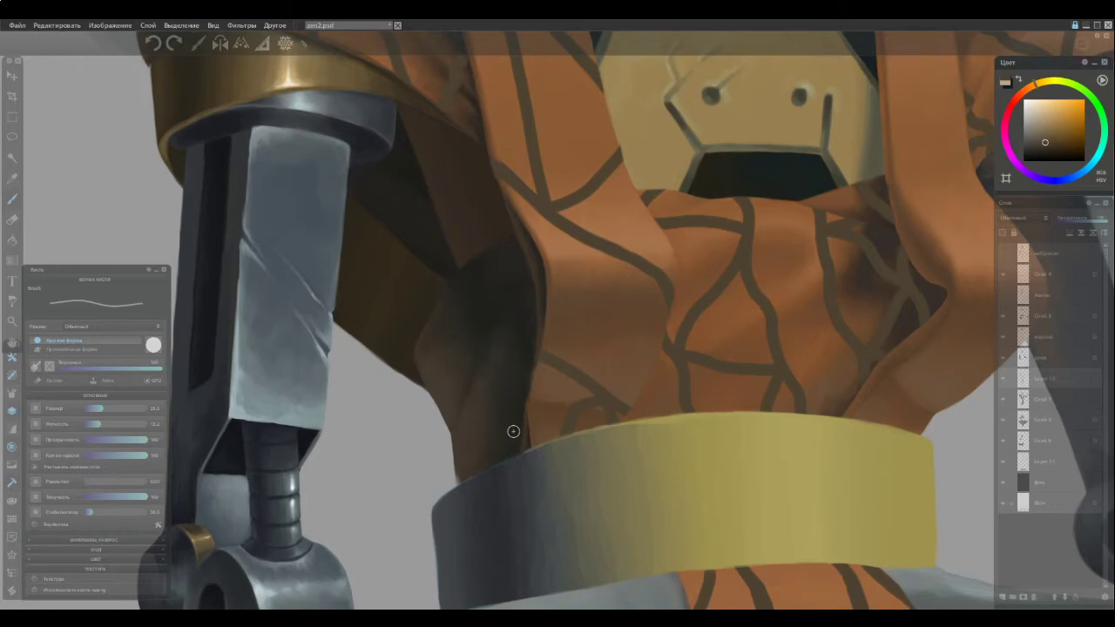
left_click_drag(505, 425, 424, 324)
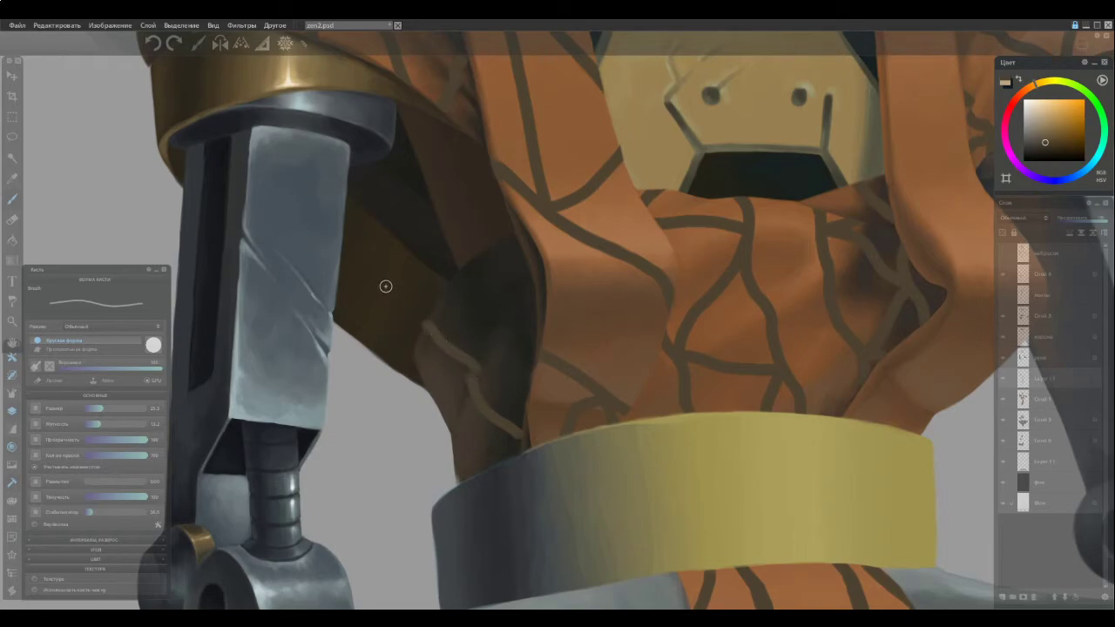
key("e")
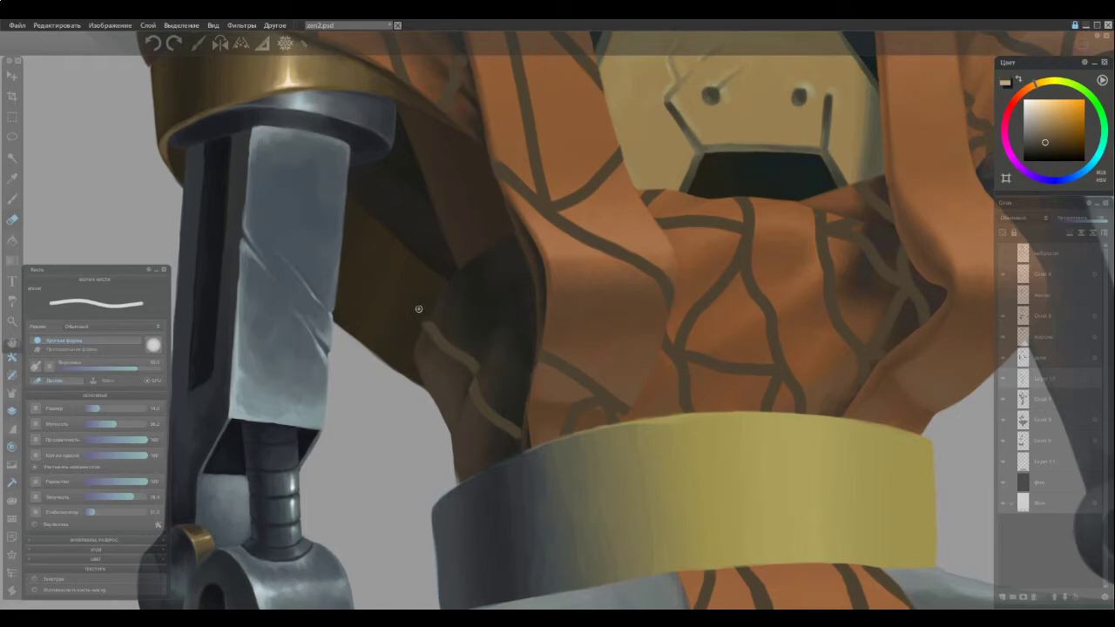
Branch a dark line off the side cloth's wavy line down to the belt and trim its edges
key("b")
key("e")
key("b")
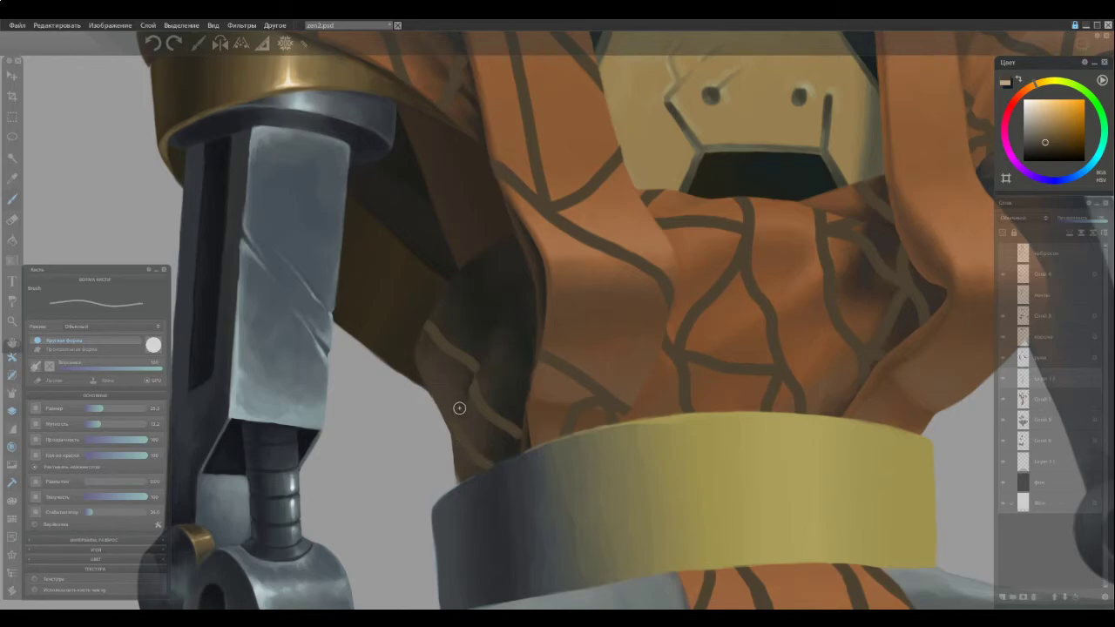
key("e")
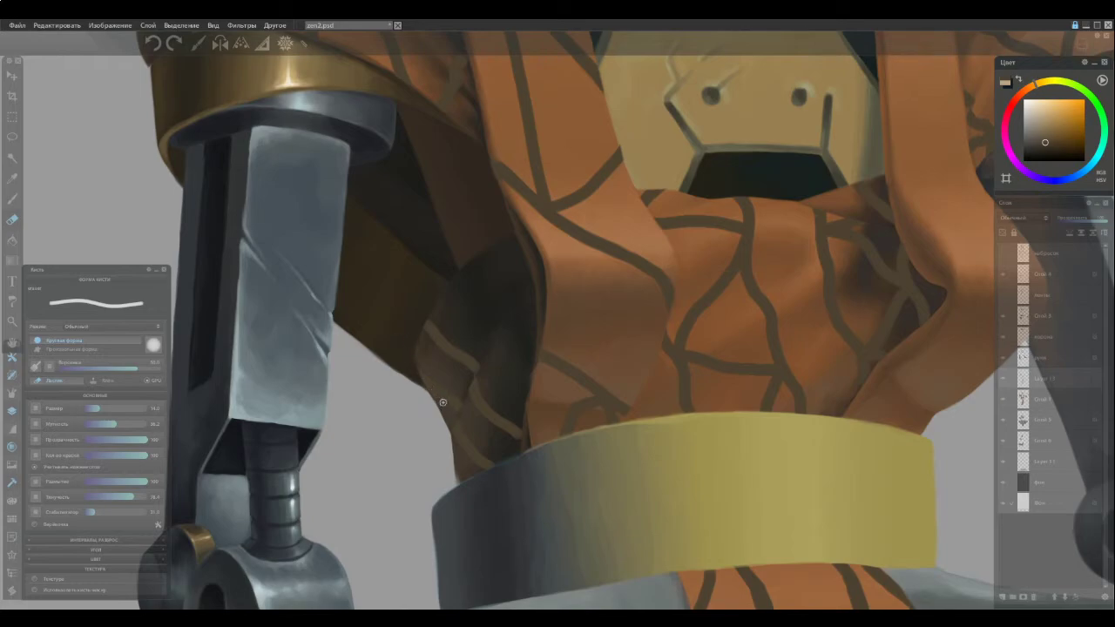
Fill the side cloth's lower part with short connecting dark branches between the outer edge, the wavy line and the belt, trimming the overshoots
key("b")
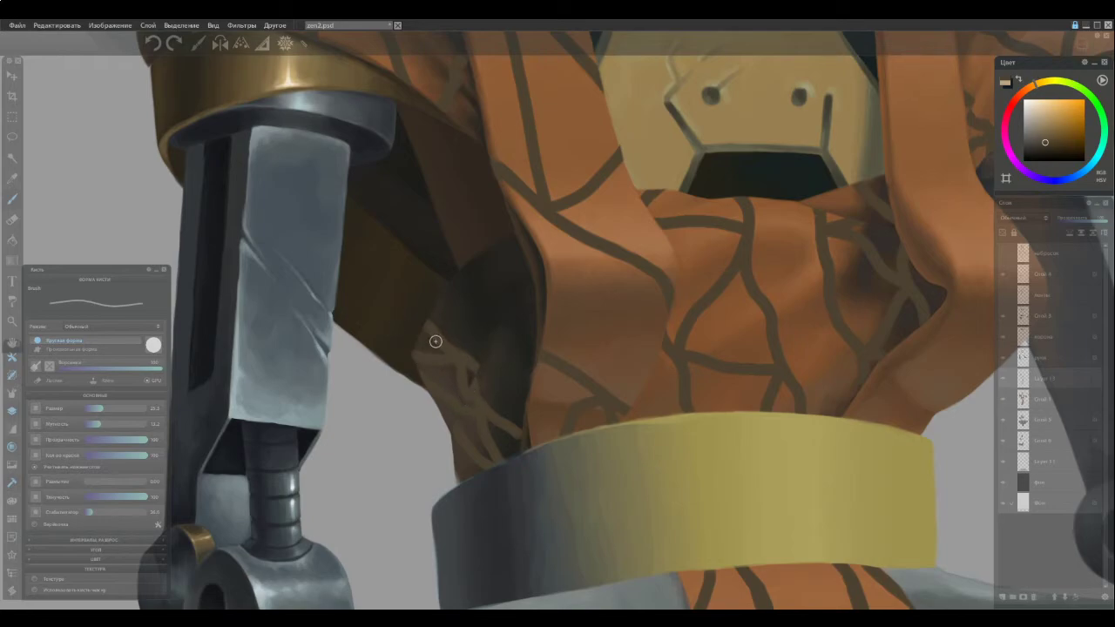
key("e")
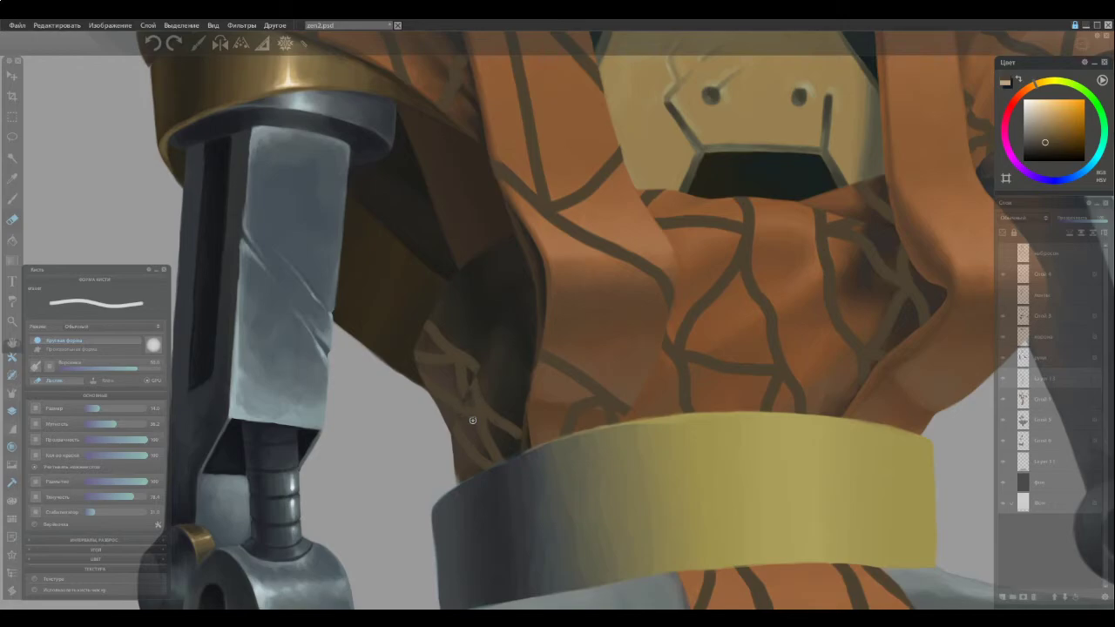
key("b")
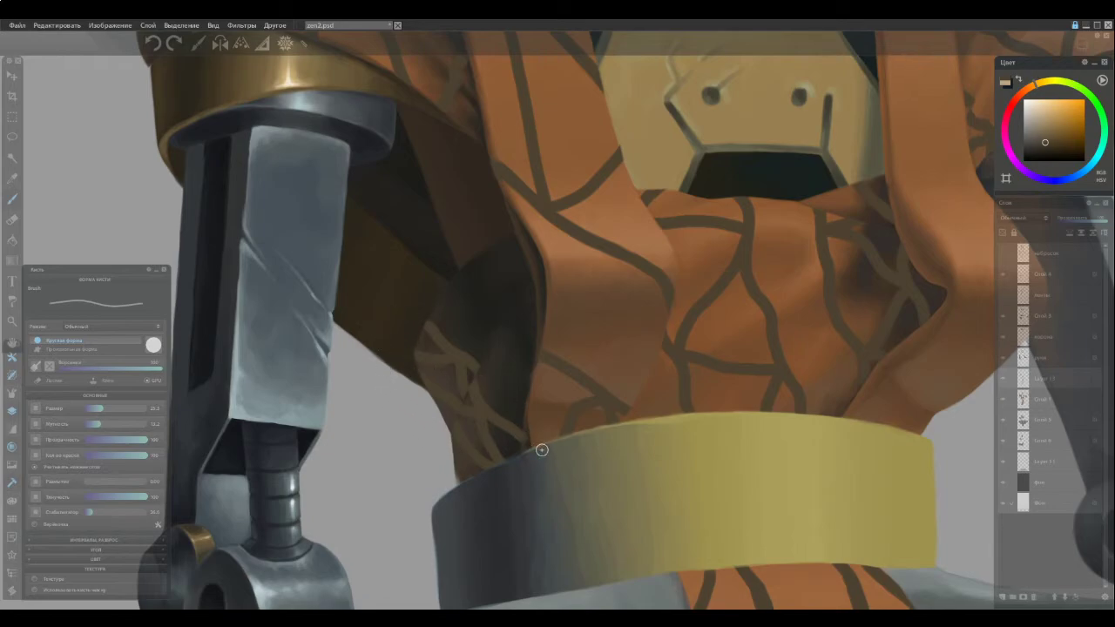
key("e")
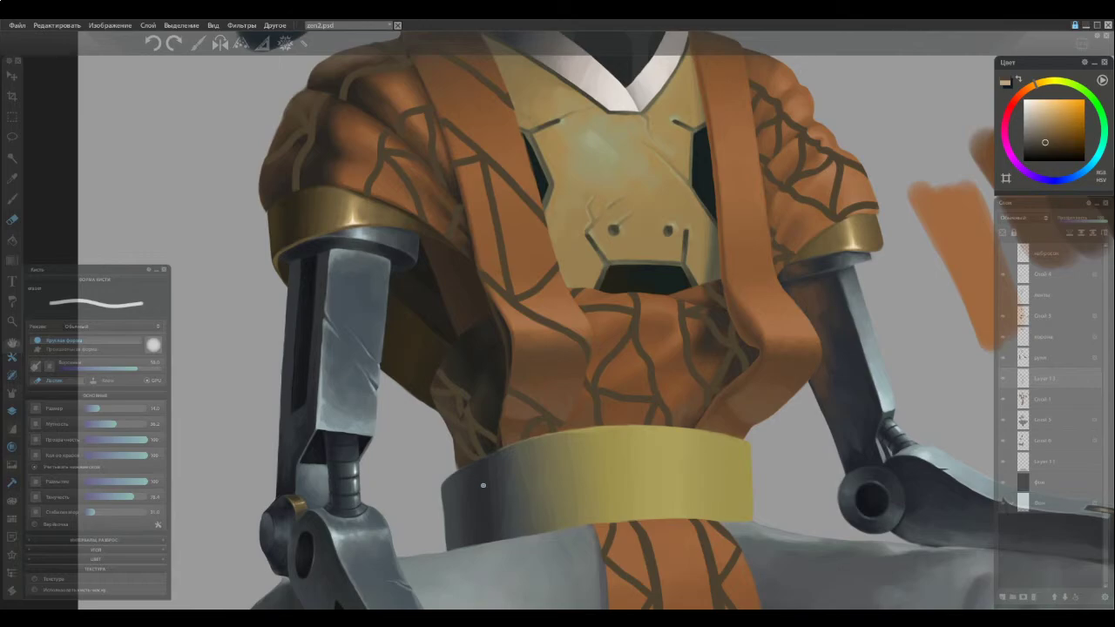
Paint a wavy line through the dark fold beside the left strap, from the strap up to the fold's outer corner, and trim its edges
scroll(443, 389, "up", 3)
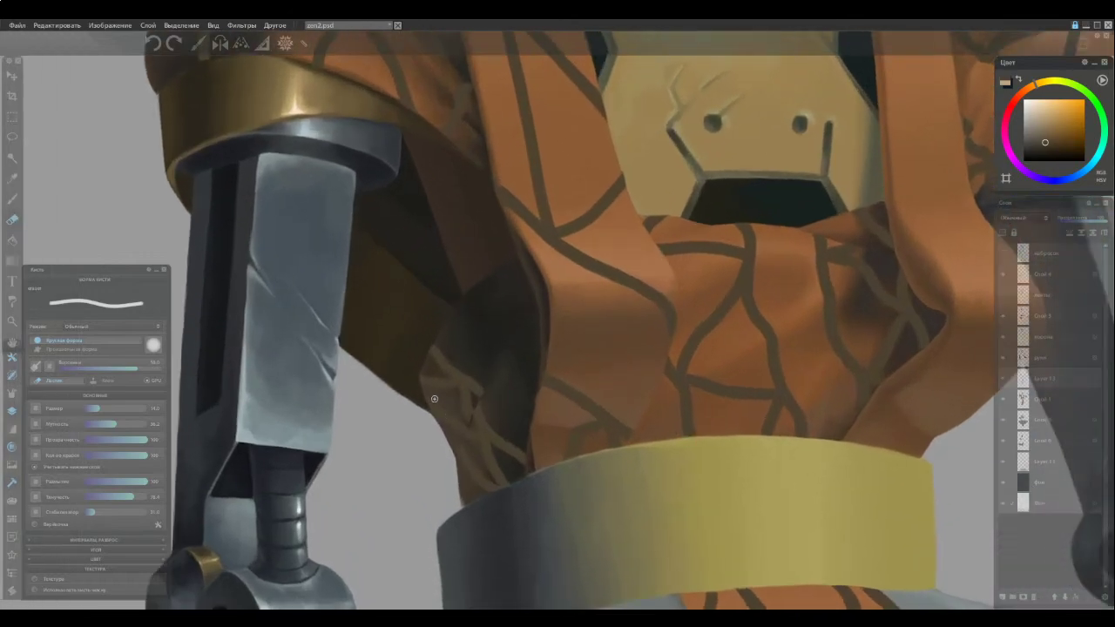
key("b")
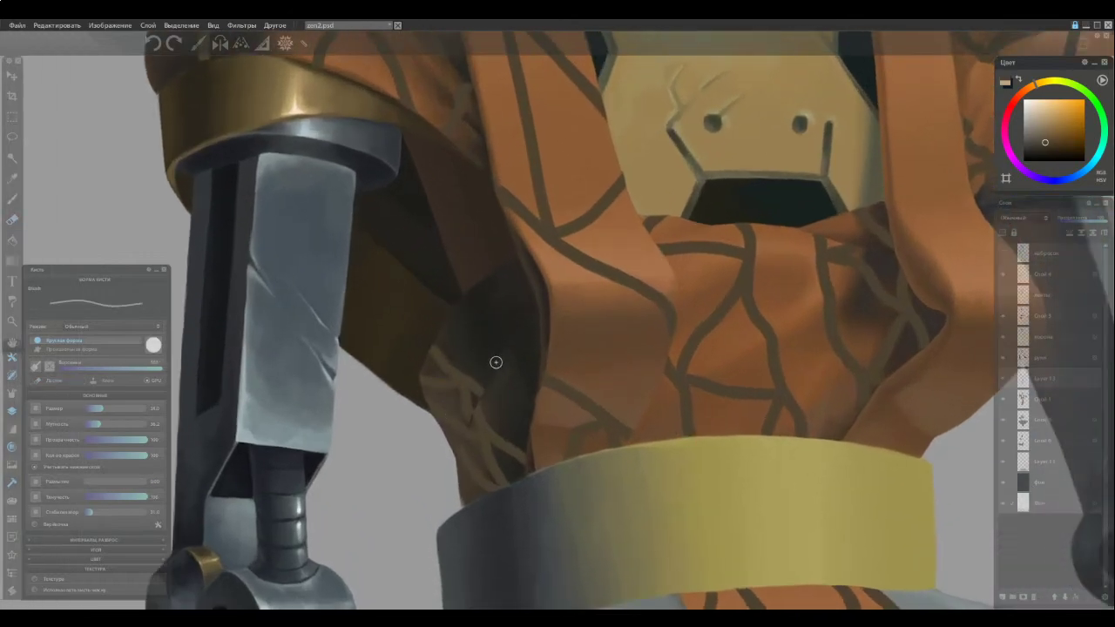
left_click_drag(496, 358, 528, 398)
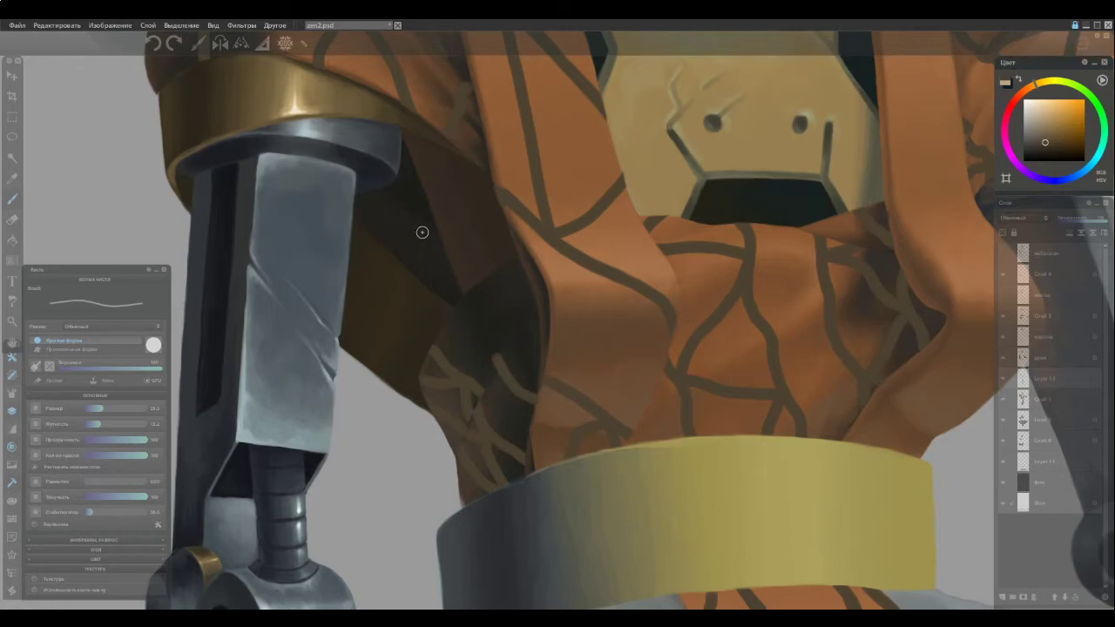
key("slash")
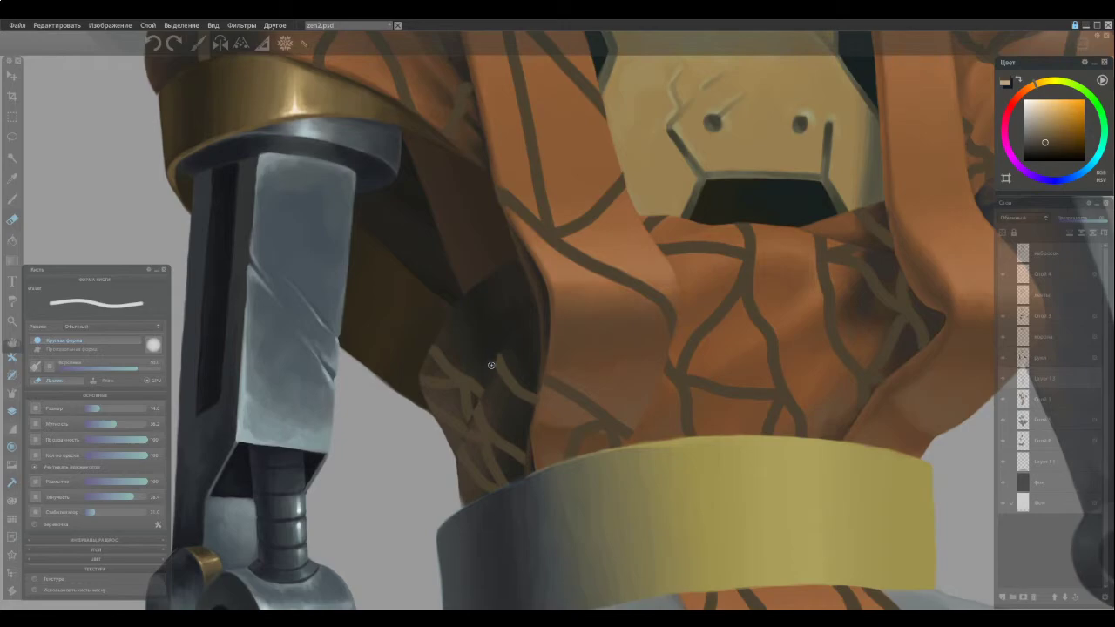
key("slash")
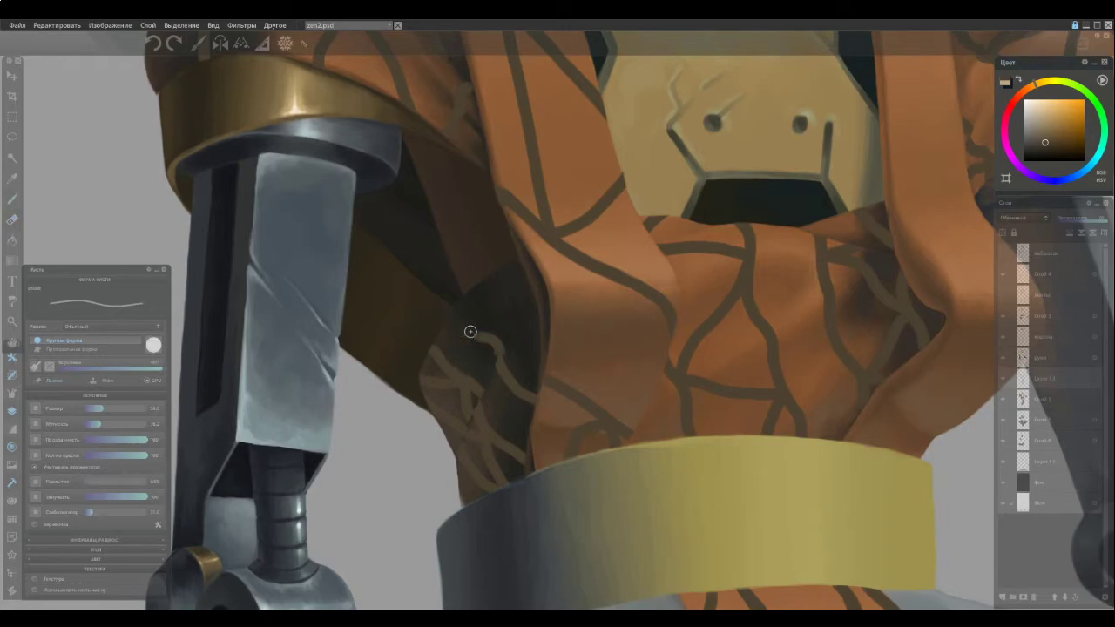
left_click_drag(479, 339, 453, 303)
key("slash")
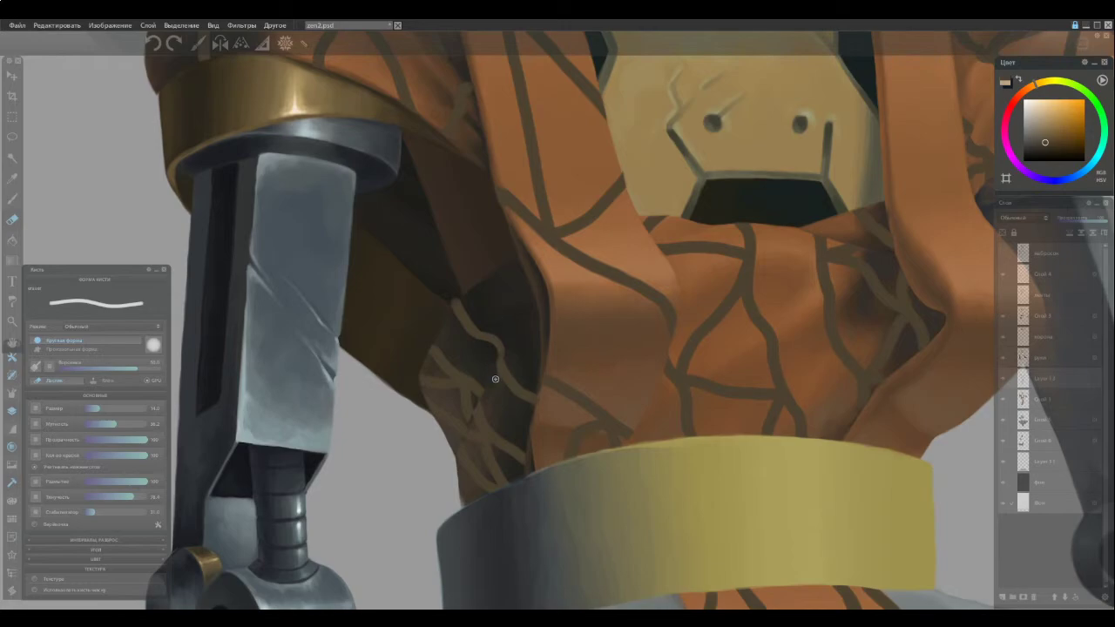
Reduce the brush size slightly and paint a short line at the dark fold's upper end beside the left strap, trimming its edges
key("b")
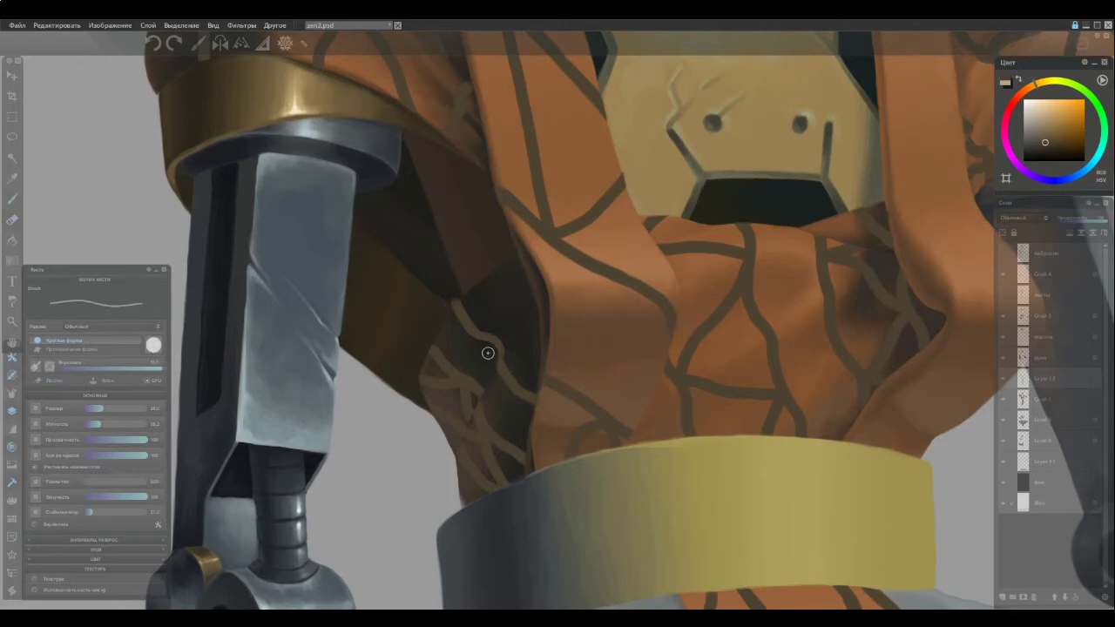
key("bracketleft")
left_click_drag(781, 260, 544, 283)
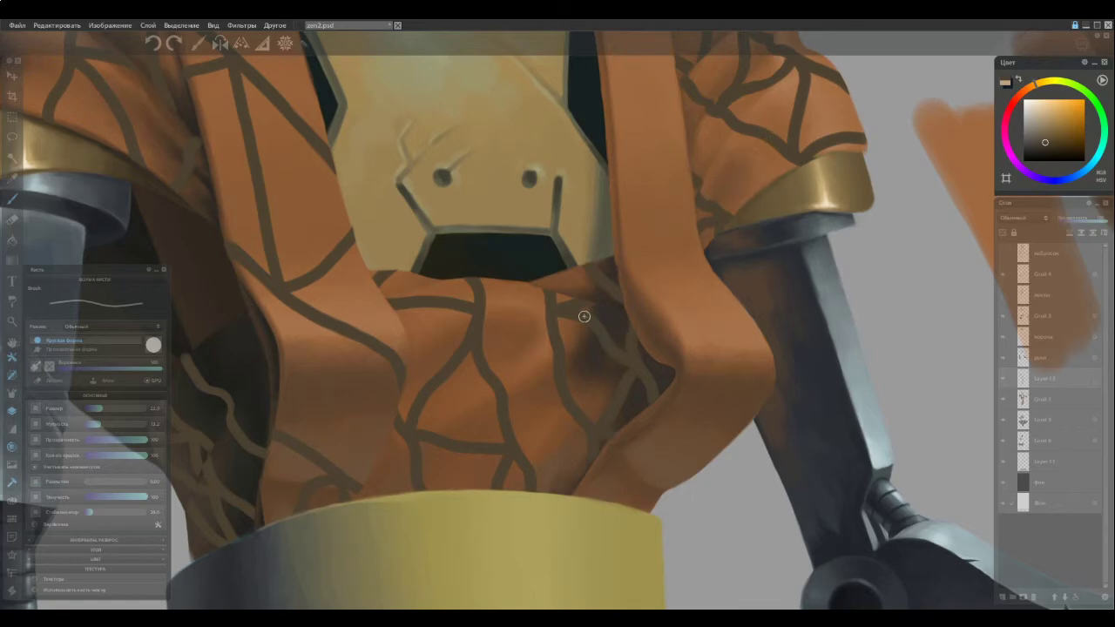
left_click_drag(348, 351, 760, 280)
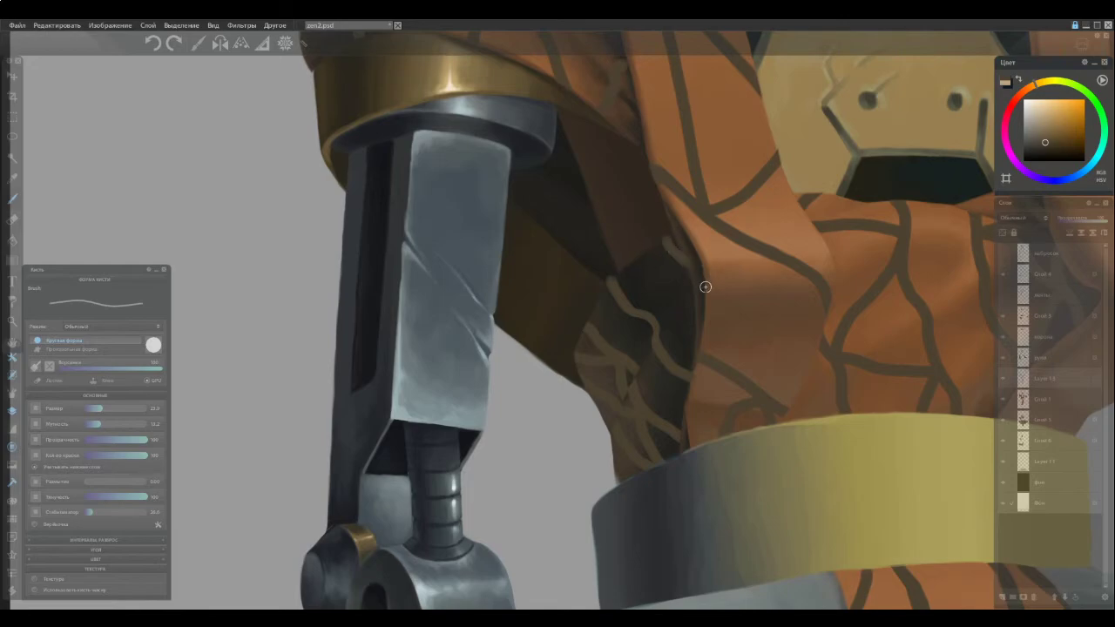
key("e")
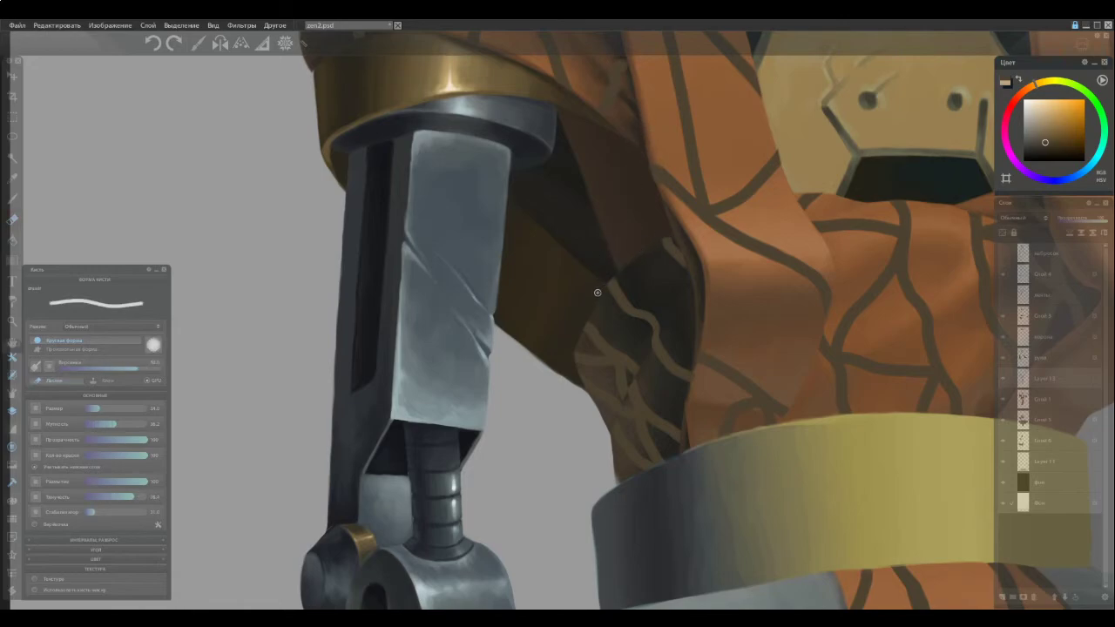
Paint two branches from the dark fold's wavy line, one up to the fold's upper edge and a curved one toward the left strap
key("b")
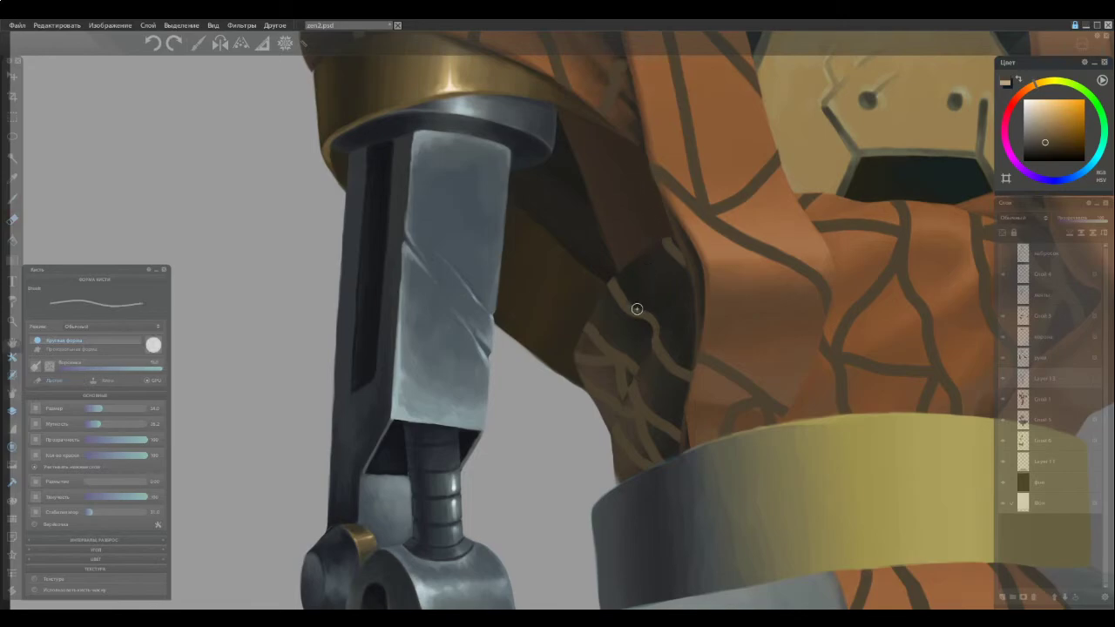
left_click_drag(638, 312, 638, 246)
left_click_drag(640, 311, 693, 300)
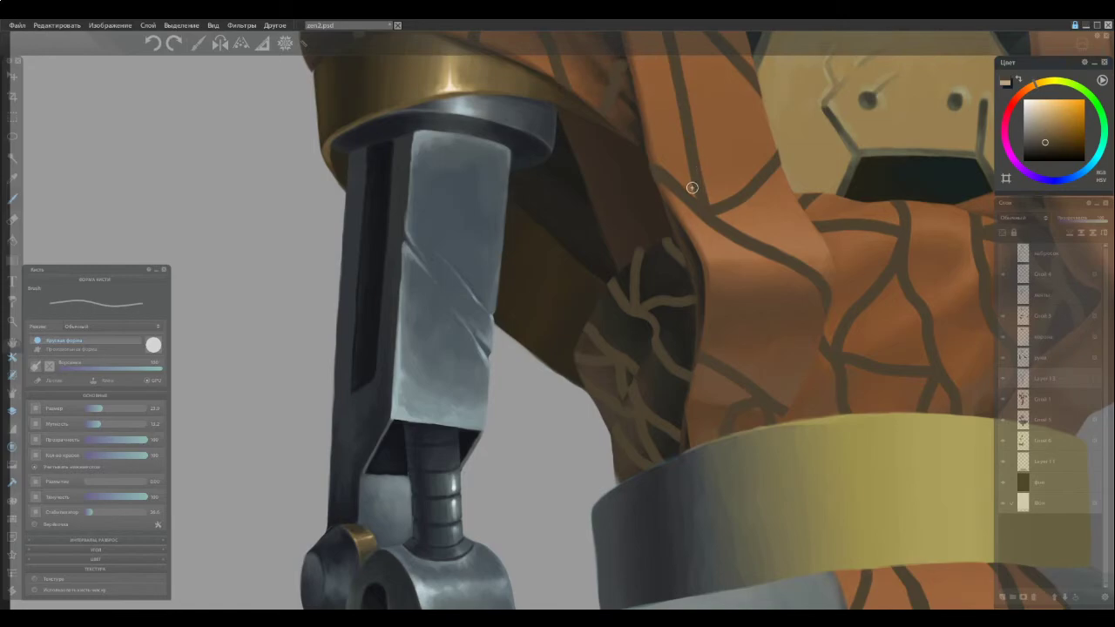
key("ctrl+z")
left_click_drag(640, 309, 673, 302)
key("e")
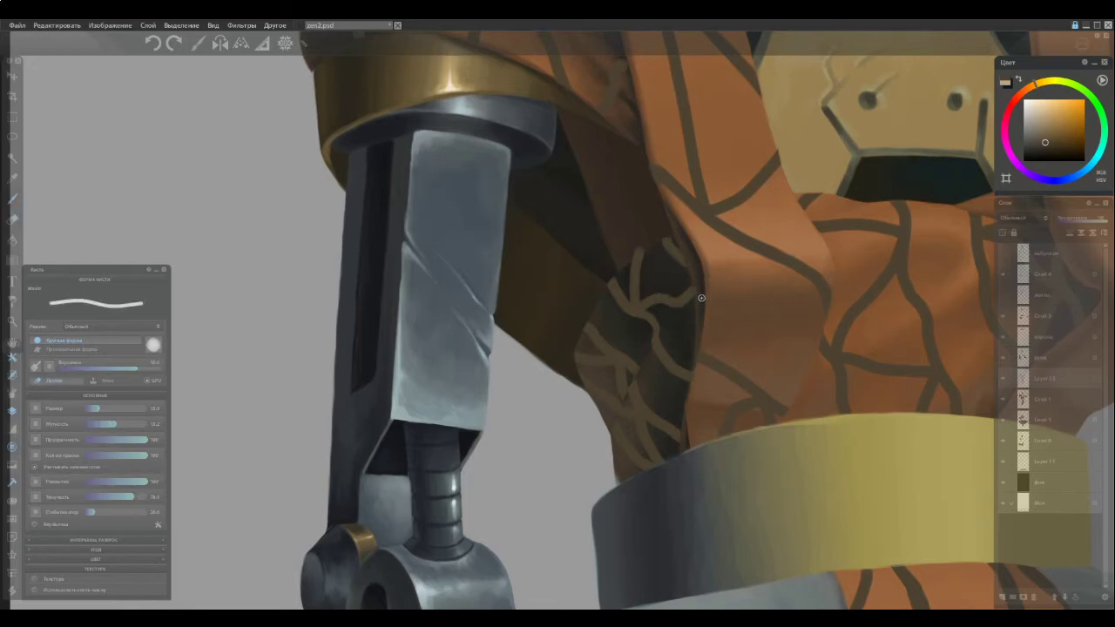
Trim the curved branch at the left strap and add a short branch from the wavy line's lower part toward the strap
key("e")
key("e")
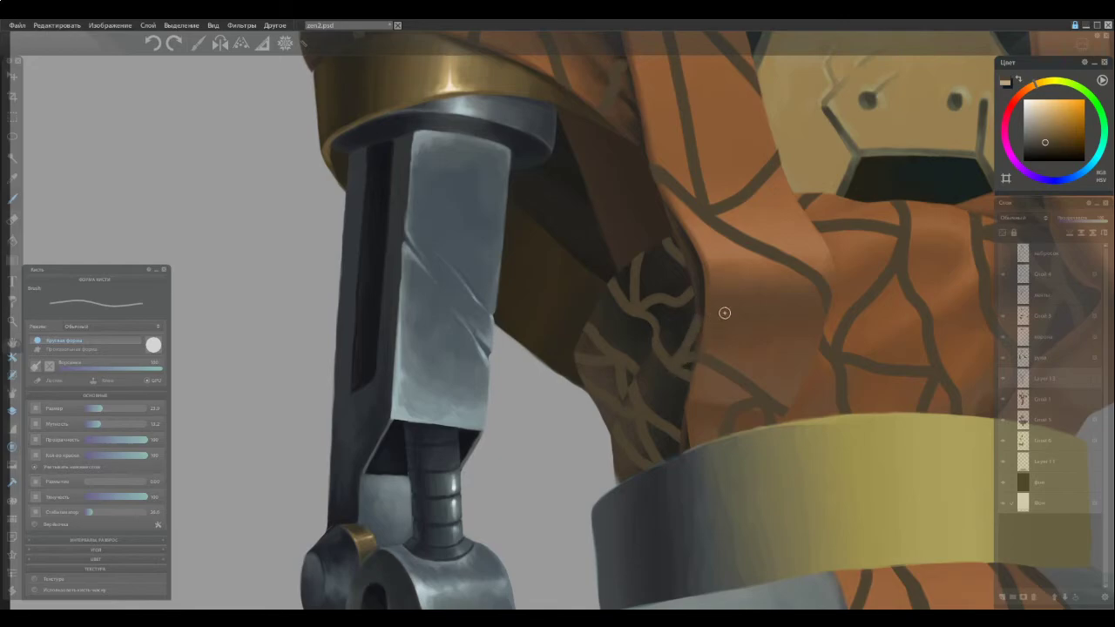
key("e")
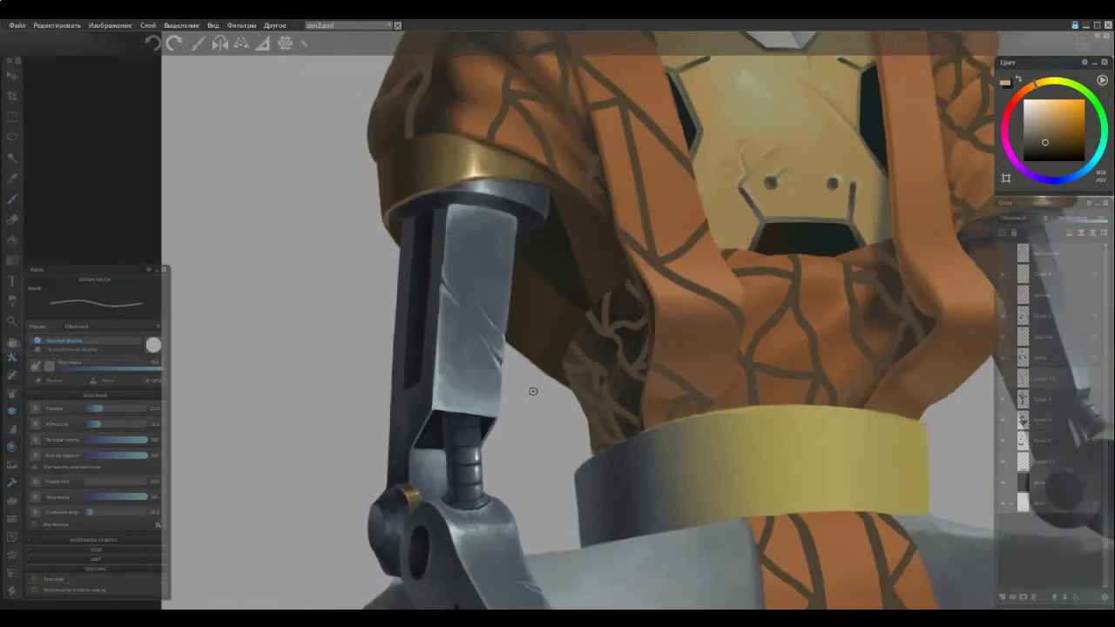
Paint a long dark line on the right strap, from its lower fold up along the outer edge beside the sleeve, and trim its lower end
scroll(533, 391, "down", 2)
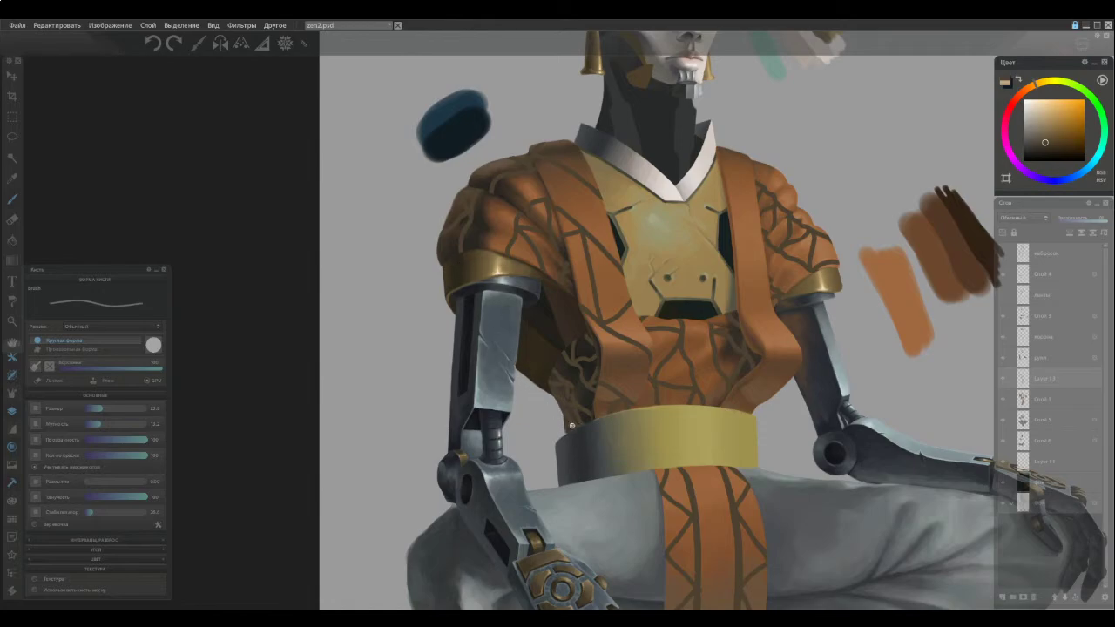
left_click_drag(601, 477, 513, 380)
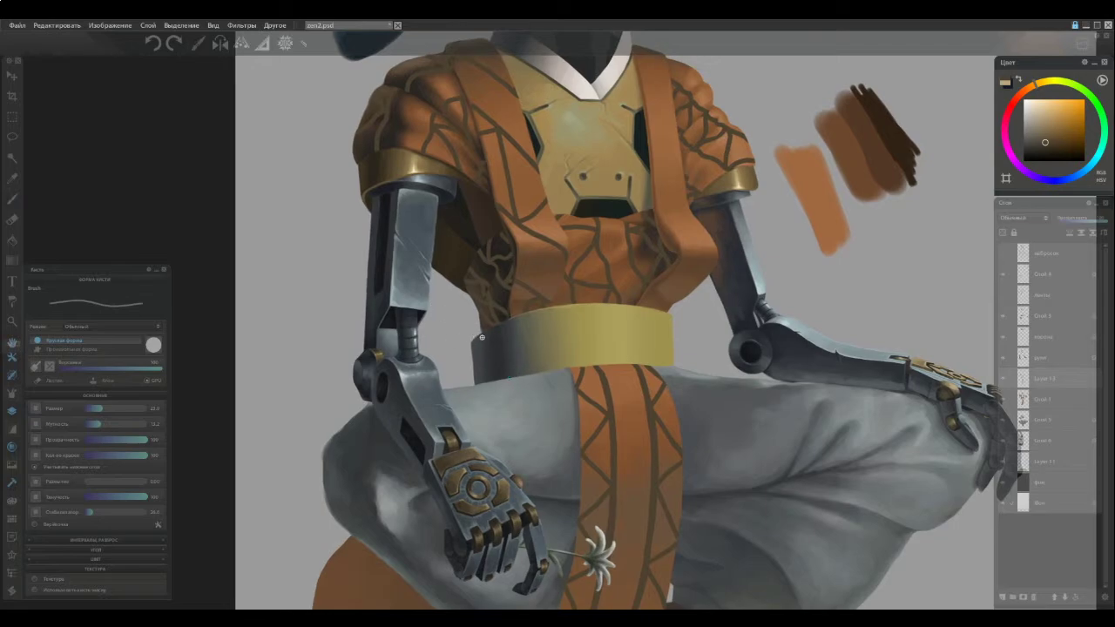
left_click_drag(600, 326, 598, 443)
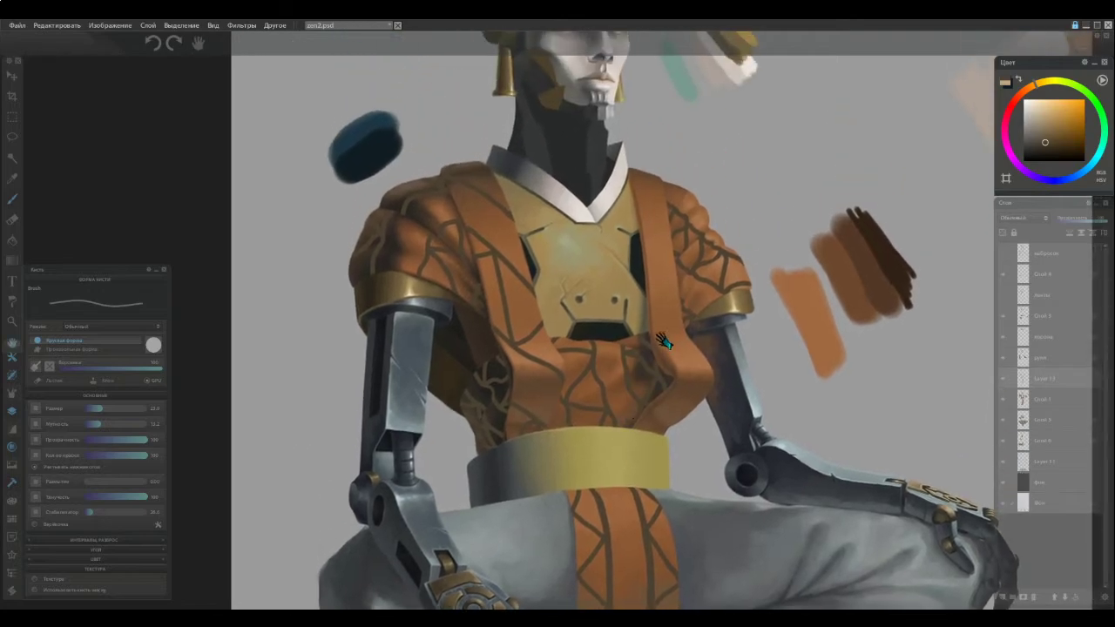
scroll(670, 323, "up", 3)
scroll(671, 322, "up", 2)
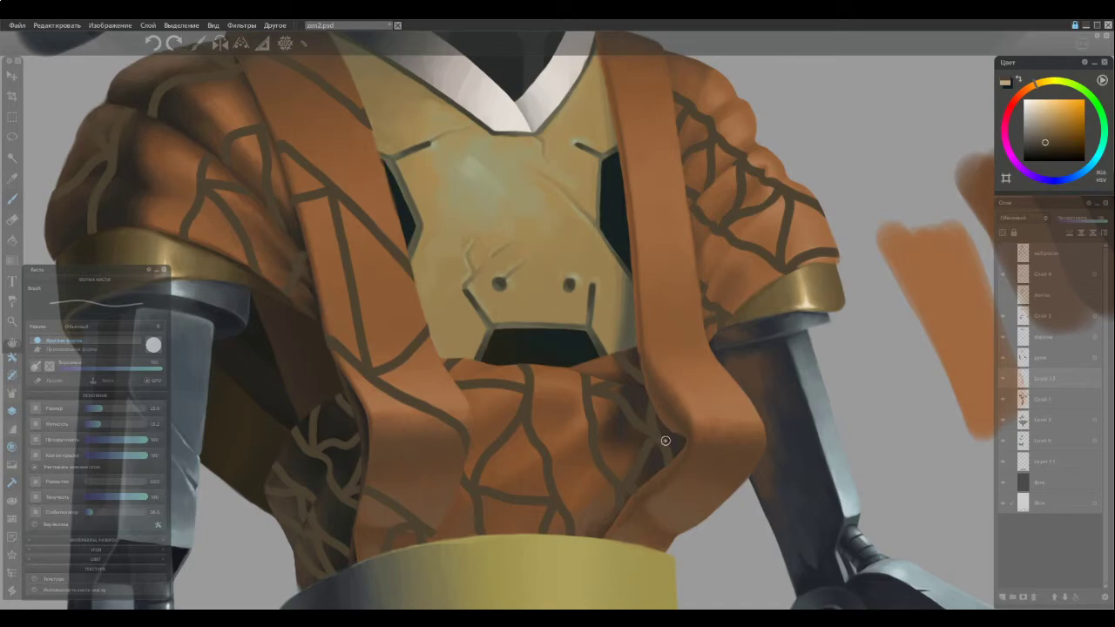
mouse_move(676, 436)
left_mouse_down()
mouse_move(667, 406)
mouse_move(687, 355)
left_mouse_up()
key("ctrl+z")
mouse_move(673, 430)
left_mouse_down()
mouse_move(695, 357)
mouse_move(689, 204)
left_mouse_up()
key("e")
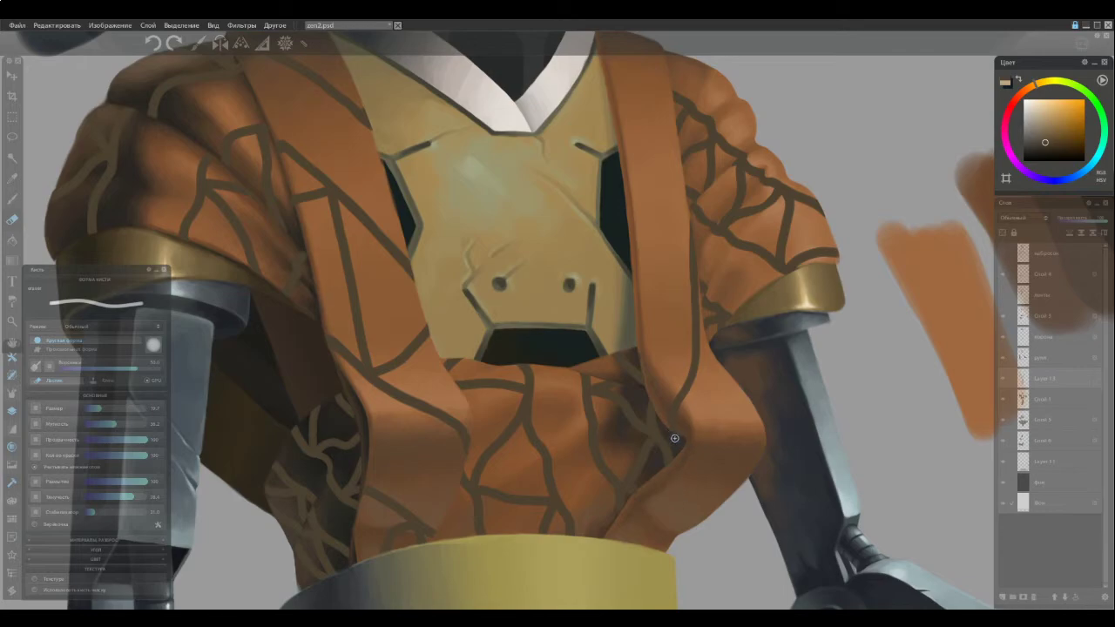
Paint a long dark line up the right strap's inner edge from the torso cloth to the shoulder, smoothing where its strokes join
key("b")
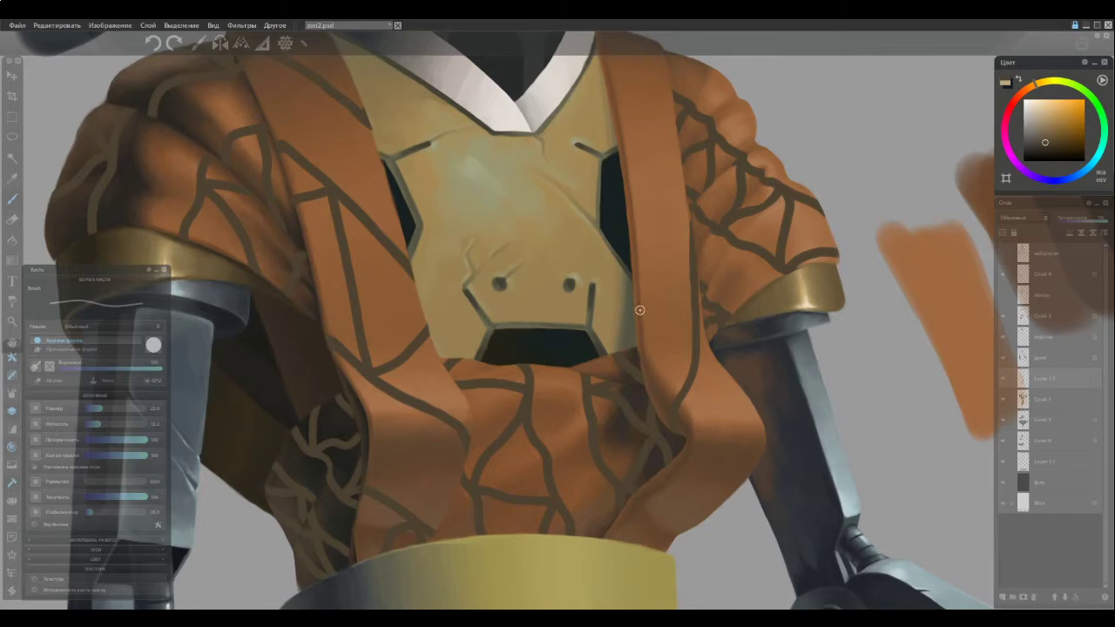
key("space")
left_click_drag(643, 276, 675, 350)
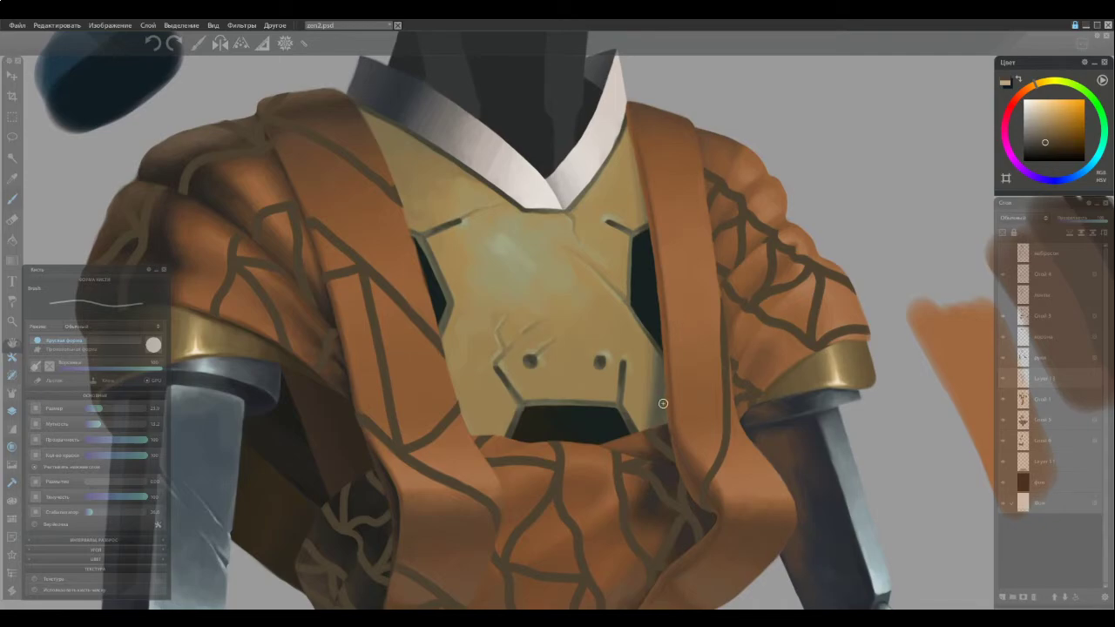
left_click_drag(669, 426, 676, 369)
key("ctrl+z")
left_click_drag(669, 433, 669, 258)
left_click_drag(670, 334, 684, 134)
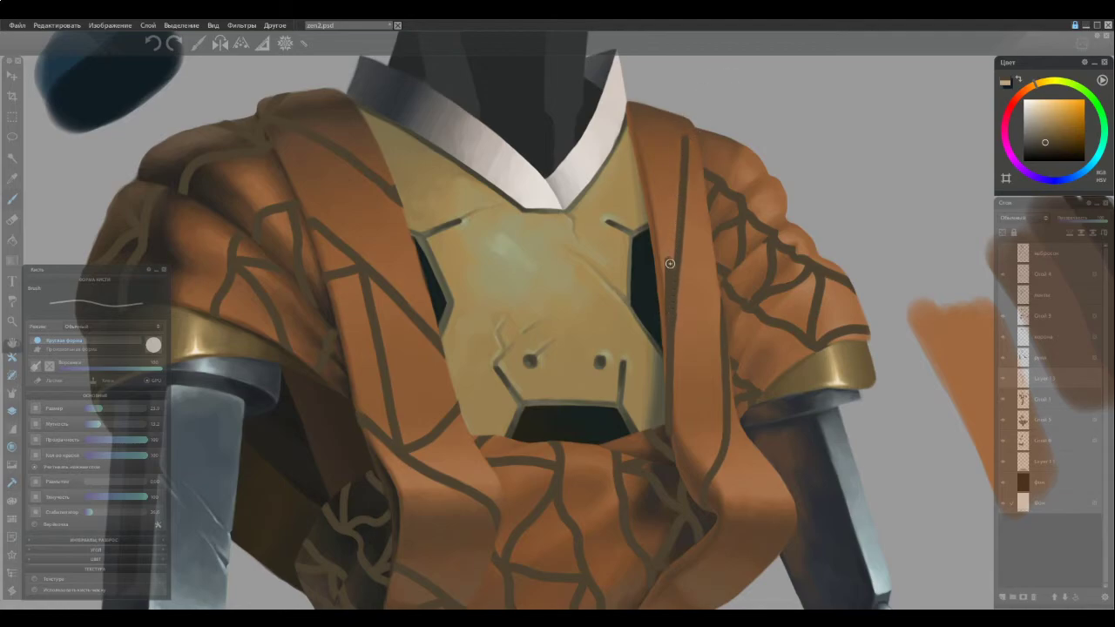
mouse_move(669, 259)
left_mouse_down()
mouse_move(673, 102)
mouse_move(692, 114)
mouse_move(666, 106)
mouse_move(692, 116)
mouse_move(685, 259)
left_mouse_up()
key("e")
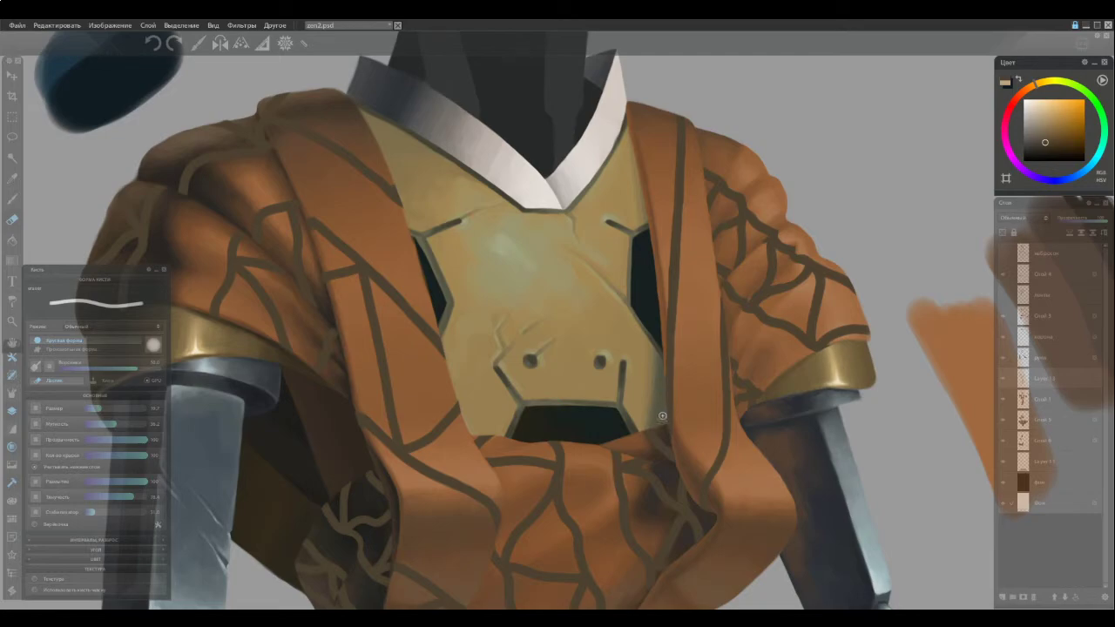
left_click_drag(583, 334, 582, 387)
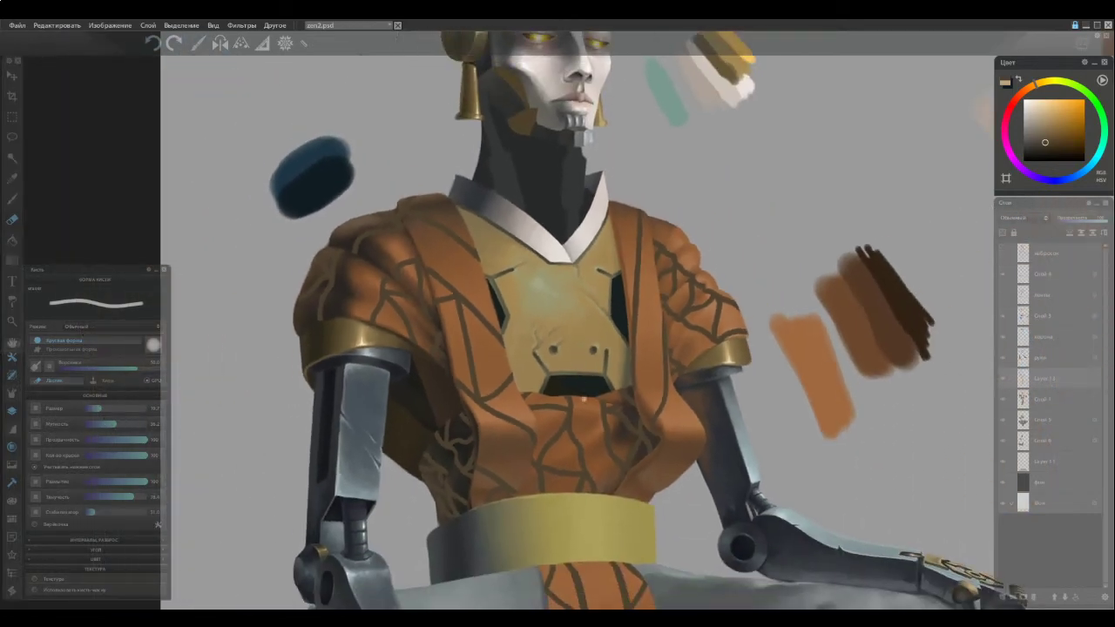
scroll(626, 415, "up", 2)
key("b")
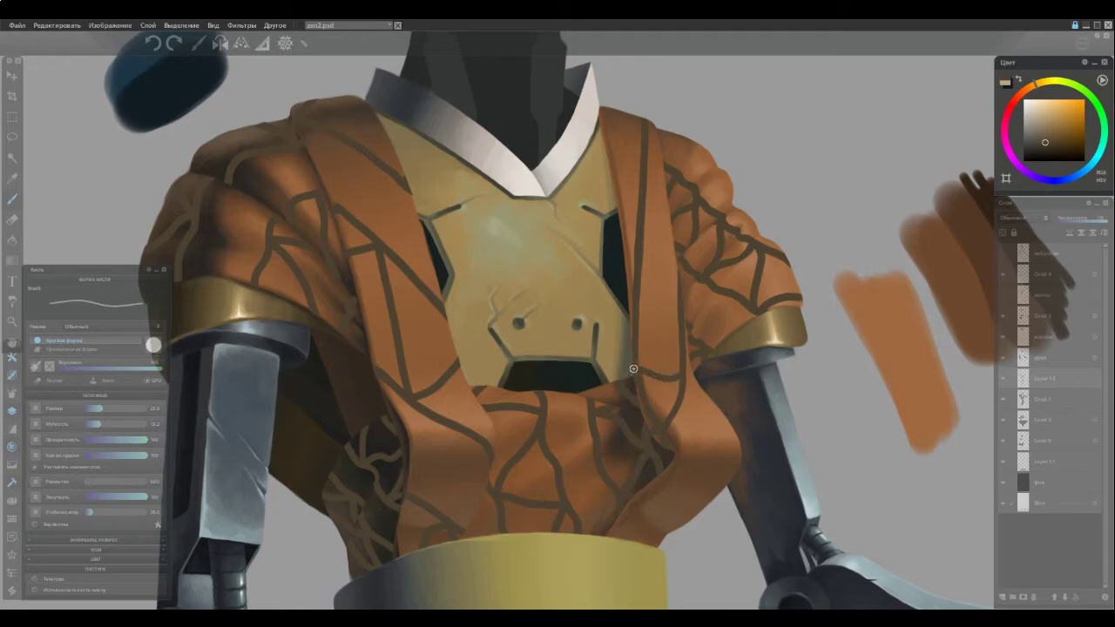
left_click_drag(682, 373, 637, 322)
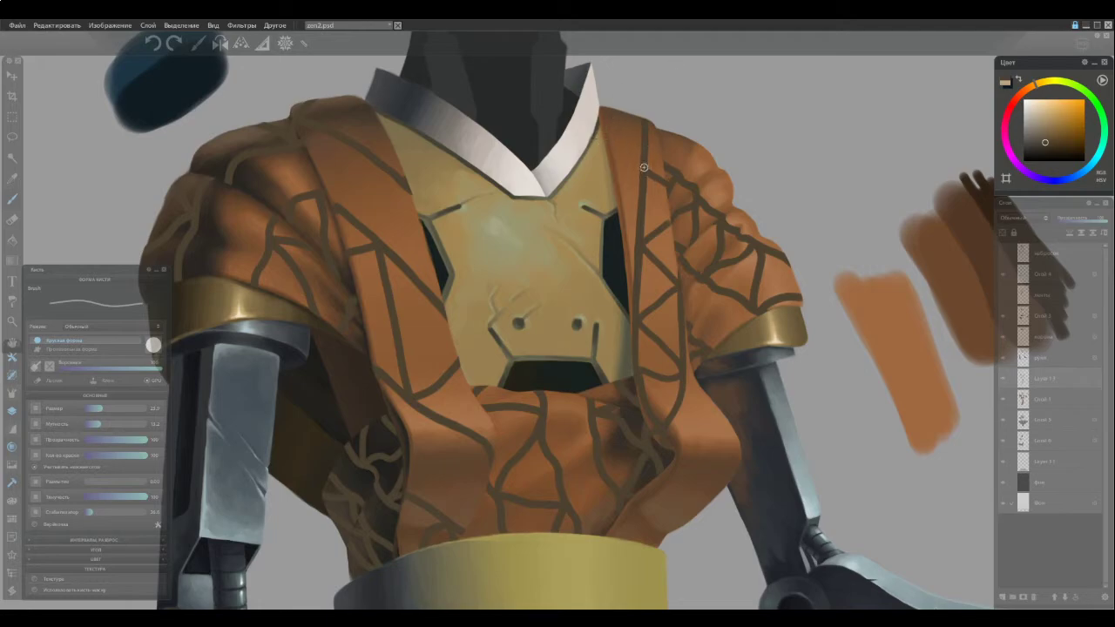
key("e")
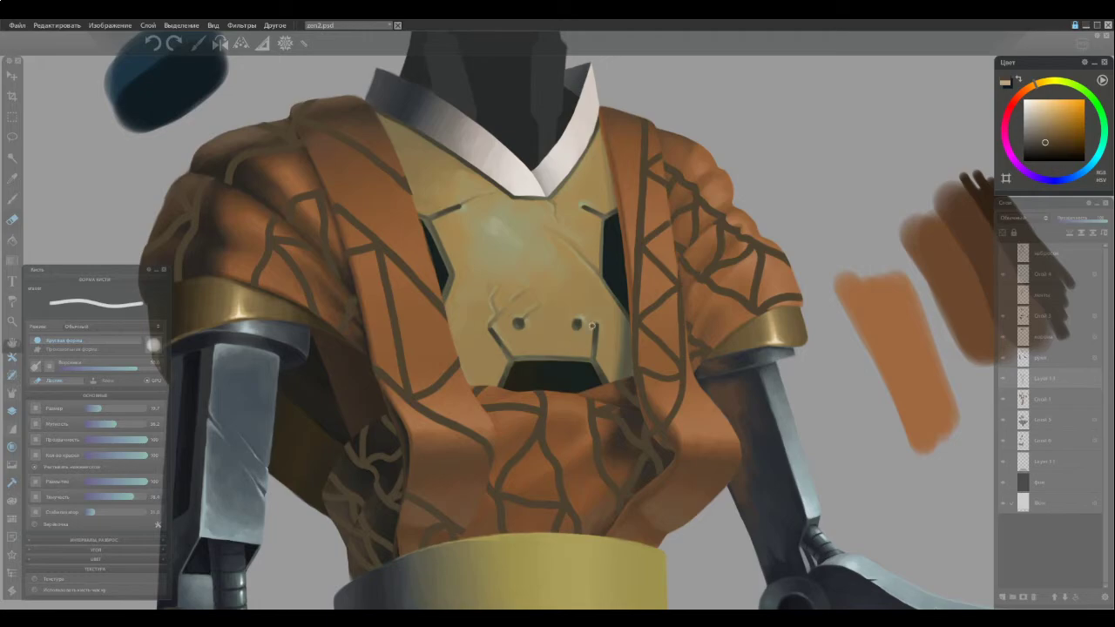
left_click_drag(586, 380, 556, 438)
Undo the zigzag and the long edge lines on the right strap
scroll(518, 492, "up", 2)
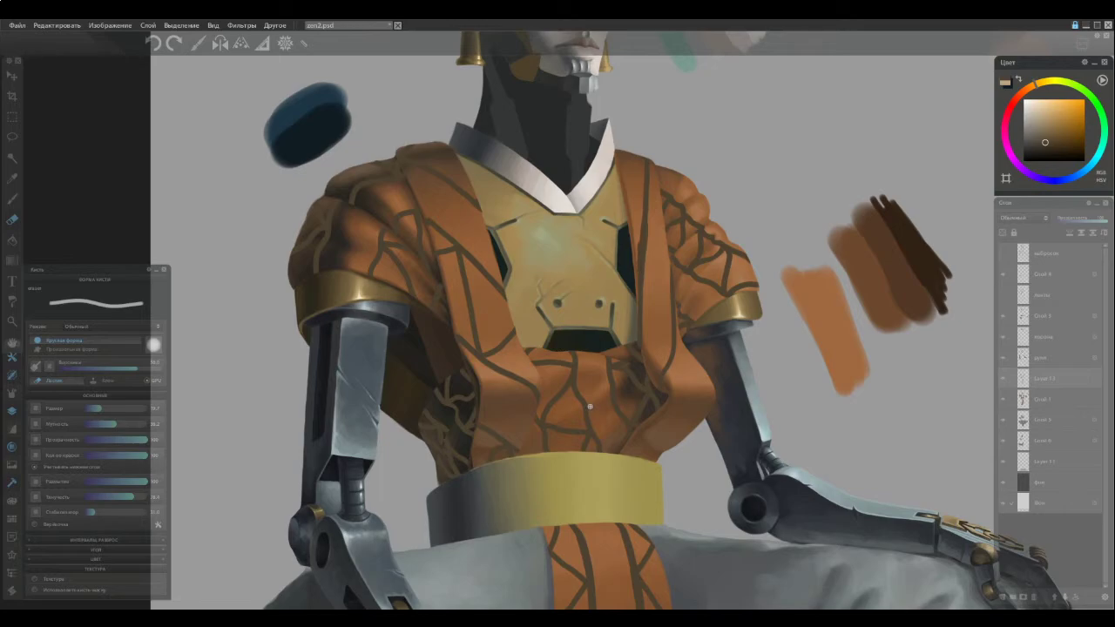
key("ctrl+z")
key("ctrl+z")
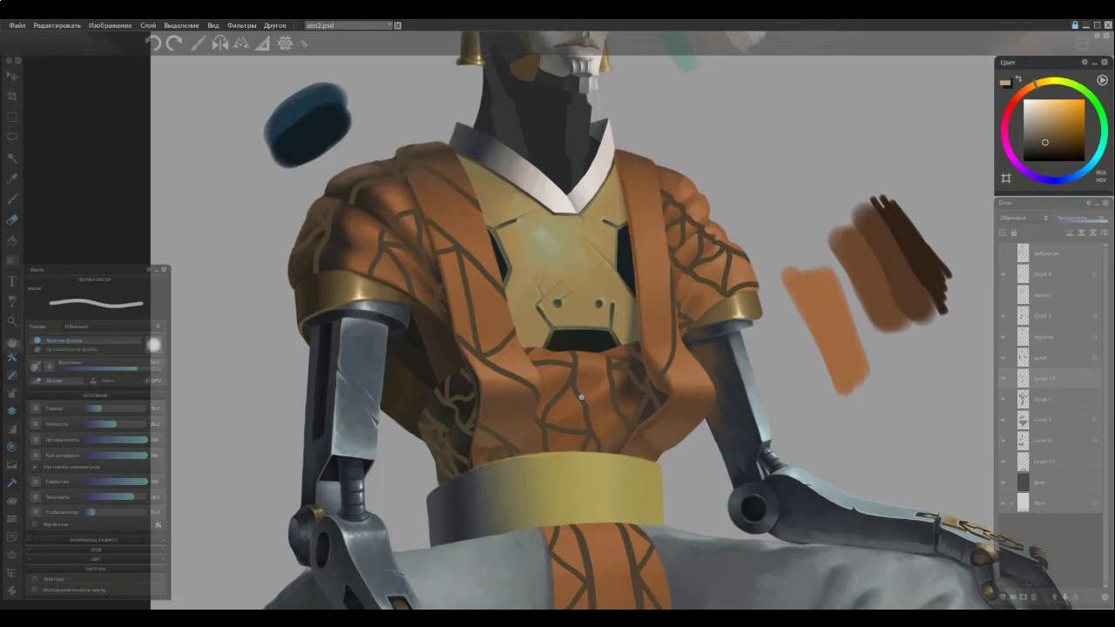
Paint a dark line along the upper inner edge of the right strap, clean it up, and save the file
key("b")
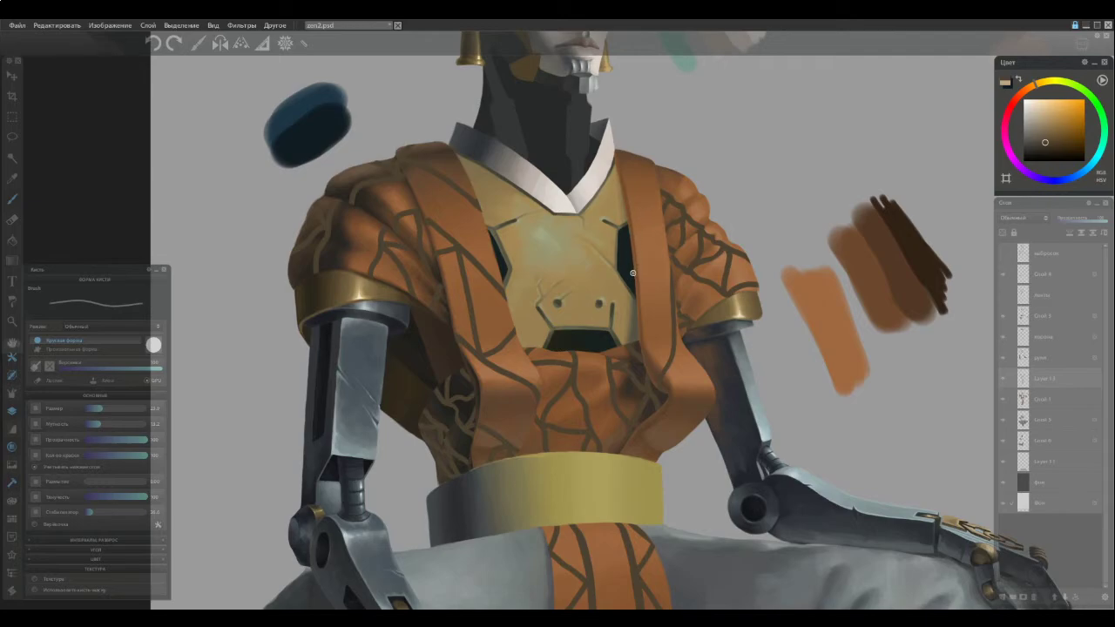
mouse_move(633, 258)
left_mouse_down()
mouse_move(646, 140)
mouse_move(632, 262)
mouse_move(628, 150)
left_mouse_up()
key("ctrl+z")
key("e")
key("ctrl+s")
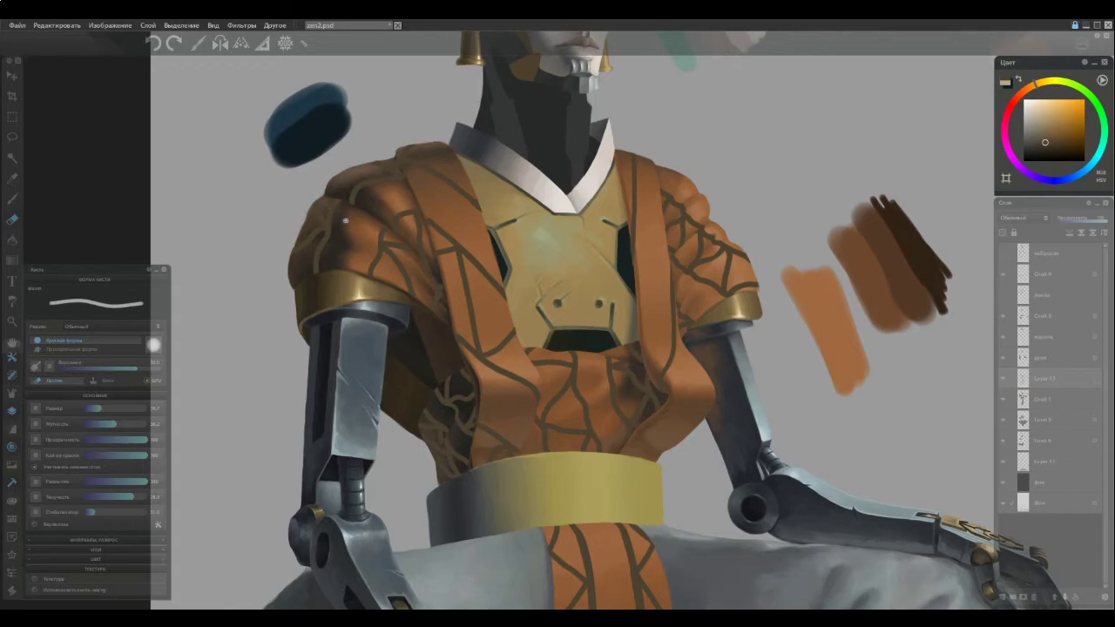
Paint a slanted dark line across the middle of the right strap and angular lines linking it up to the shoulder
key("b")
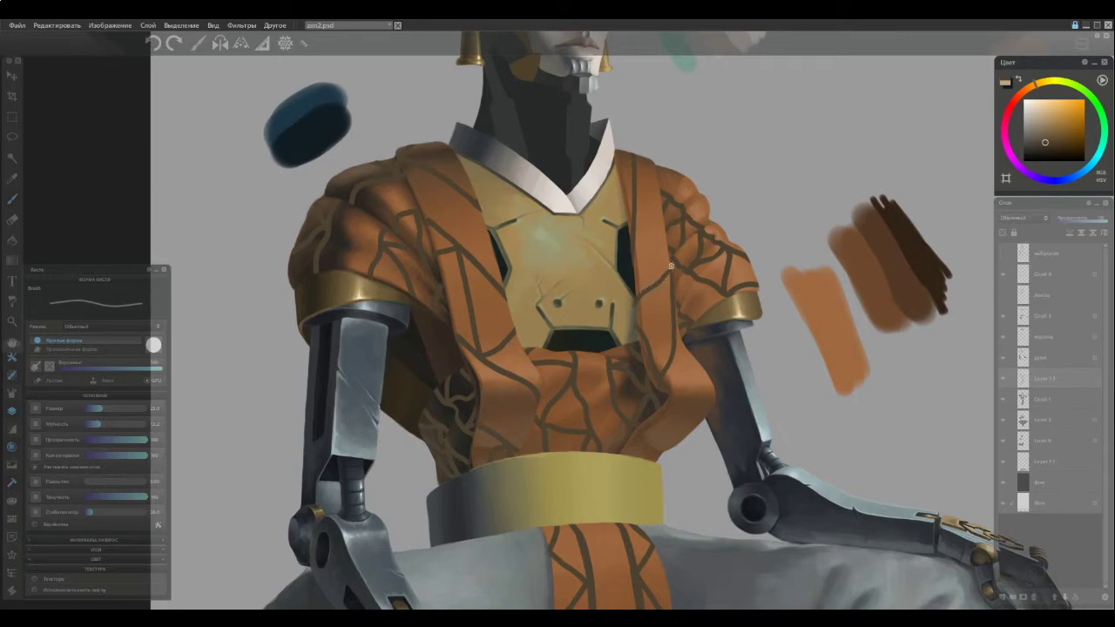
left_click_drag(634, 299, 665, 276)
key("ctrl+z")
key("e")
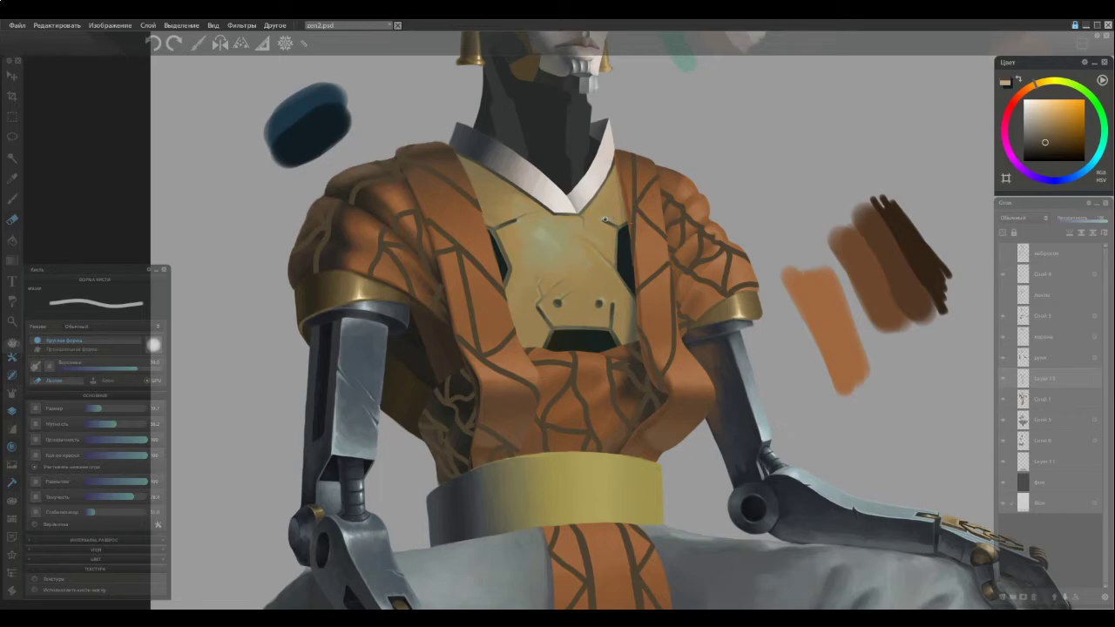
Add a short dark line at the right strap's lower outer edge beside the sleeve cuff and trim it
key("e")
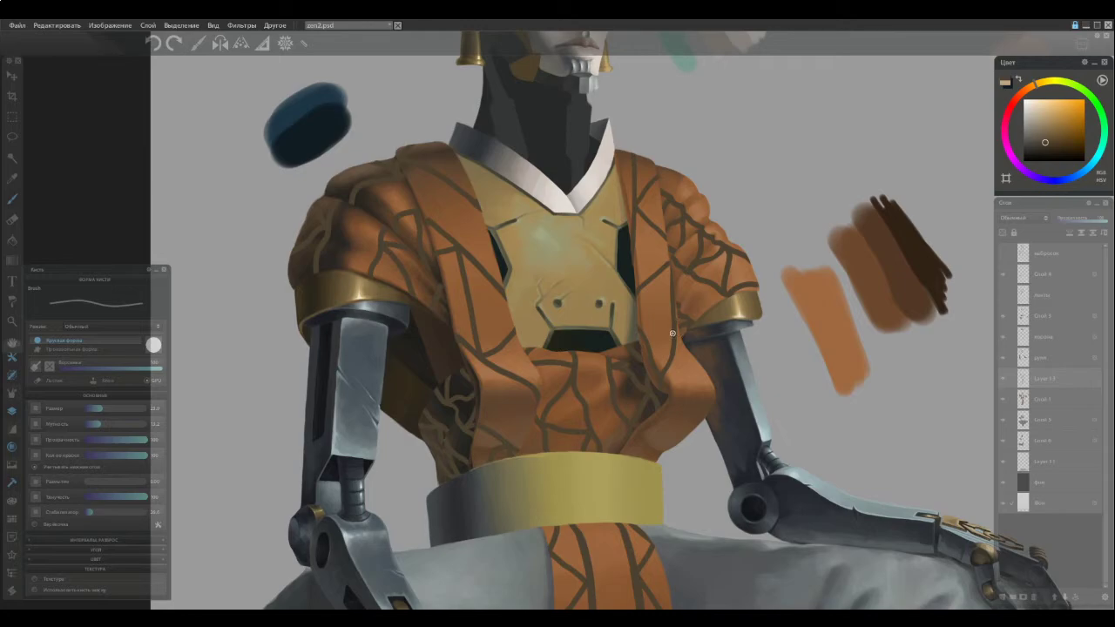
key("e")
left_click_drag(671, 309, 669, 337)
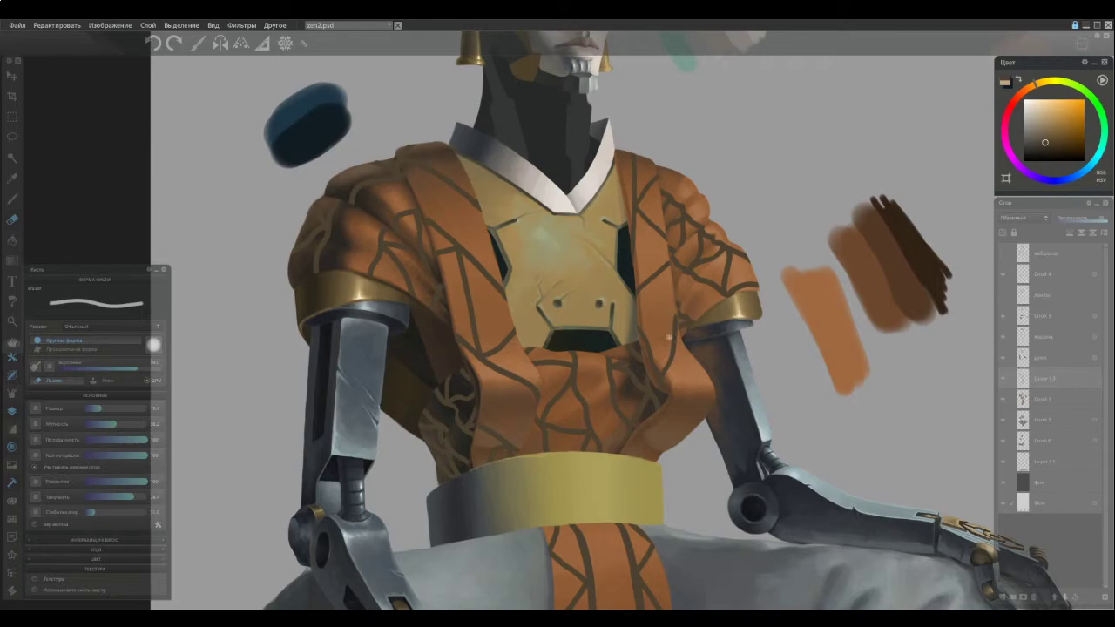
key("b")
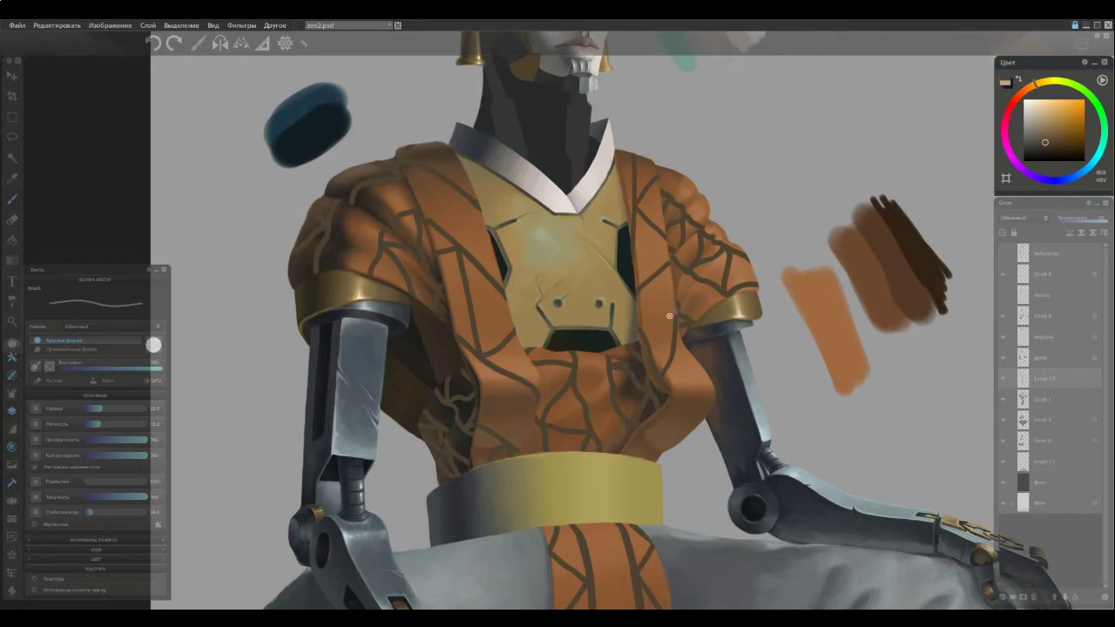
Trim and touch up the branching dark lines at the top of the right strap near the shoulder
key("e")
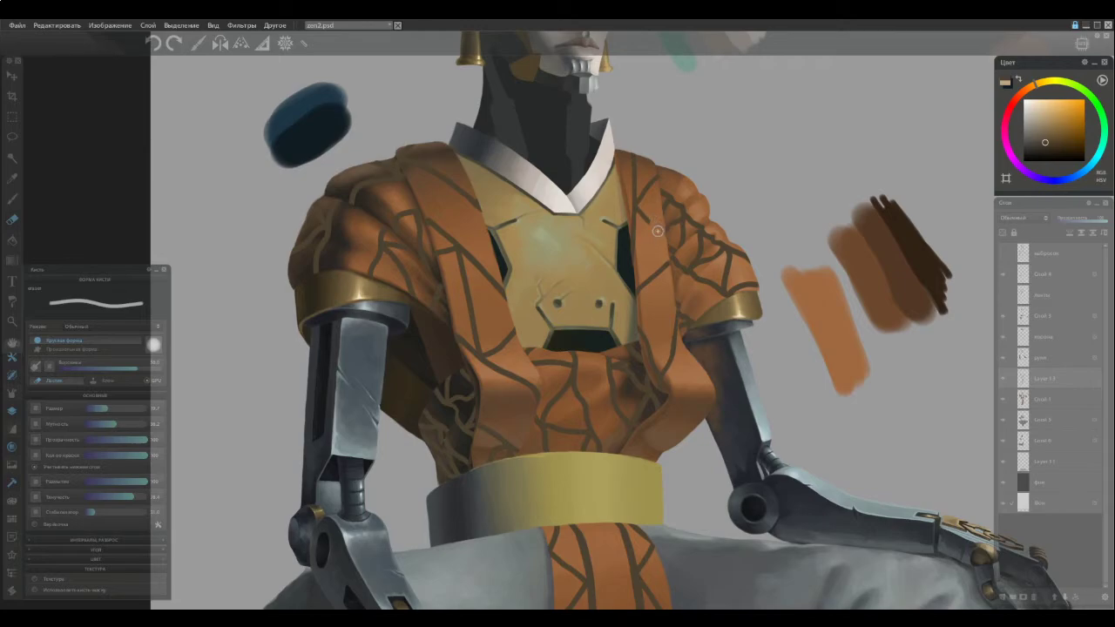
left_click_drag(651, 187, 658, 171)
key("b")
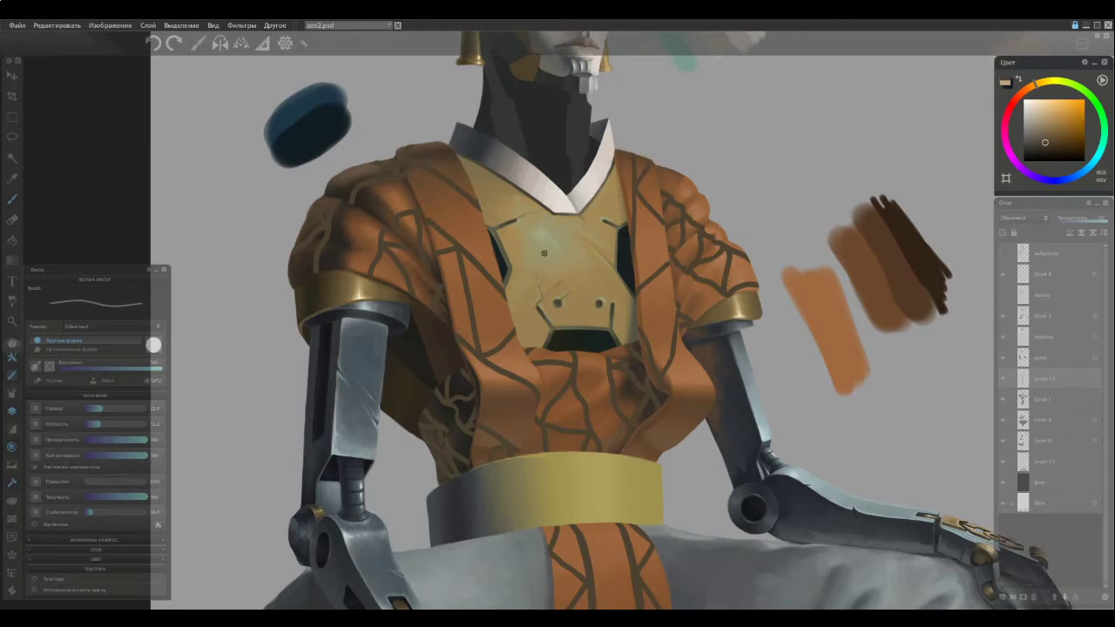
key("e")
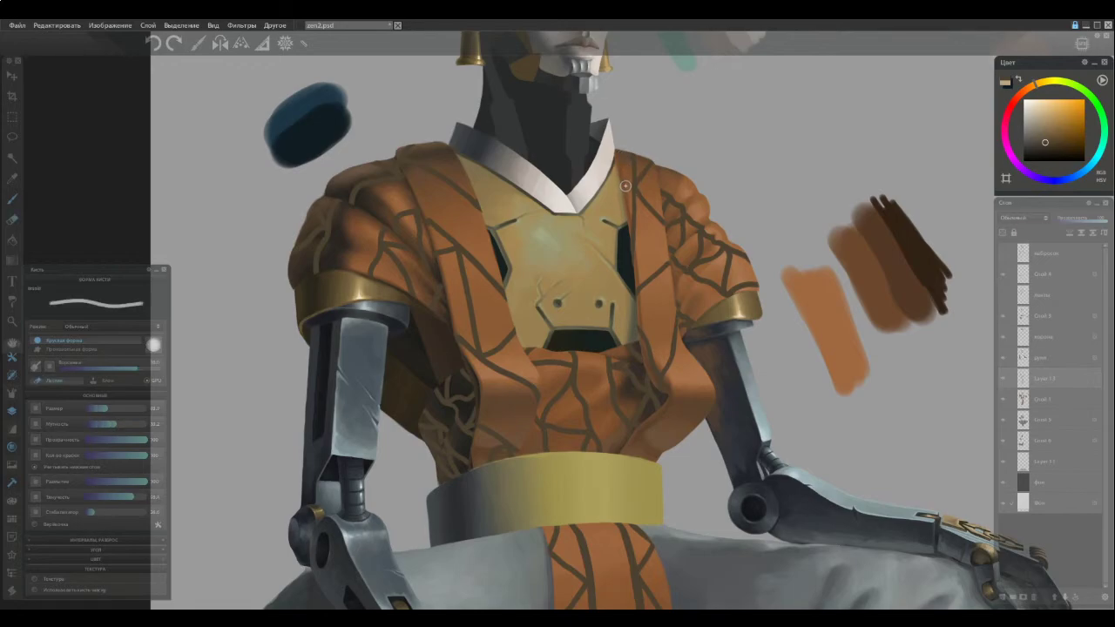
key("e")
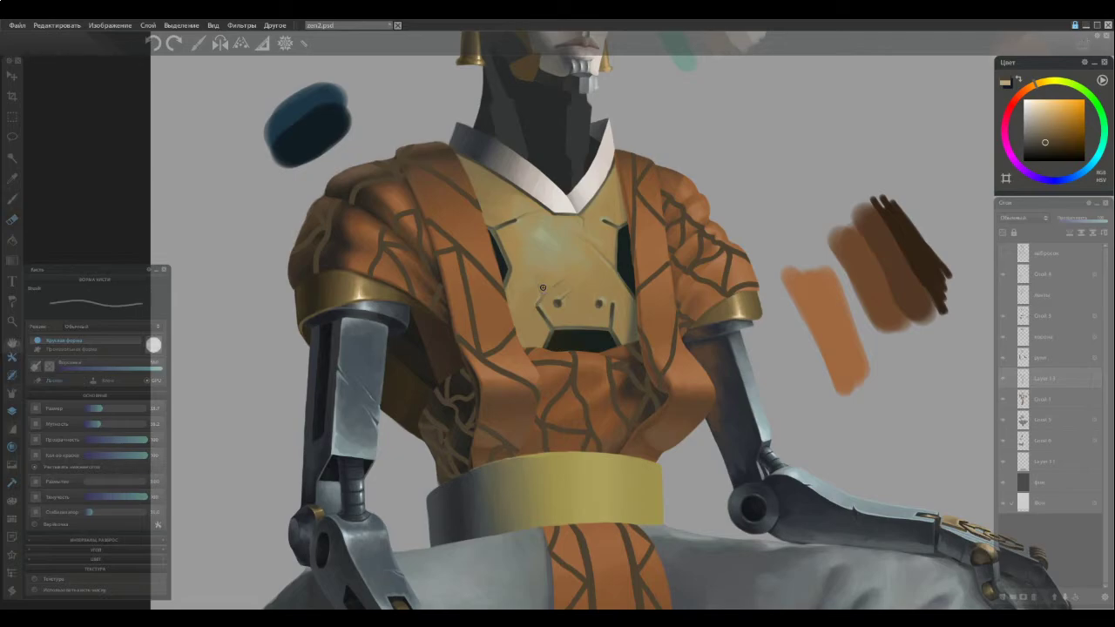
key("b")
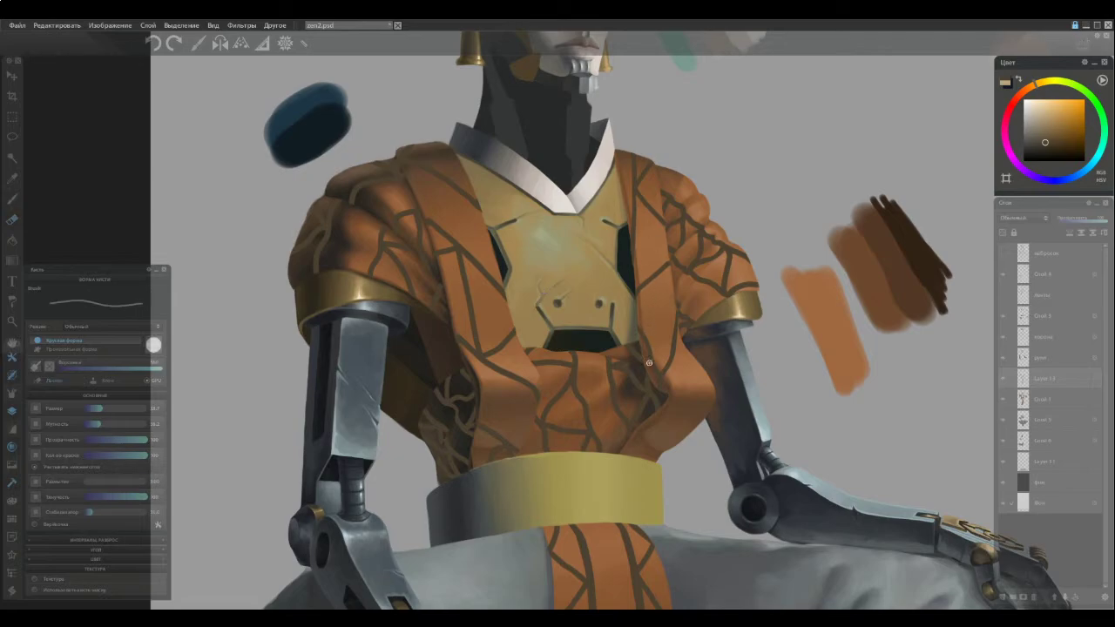